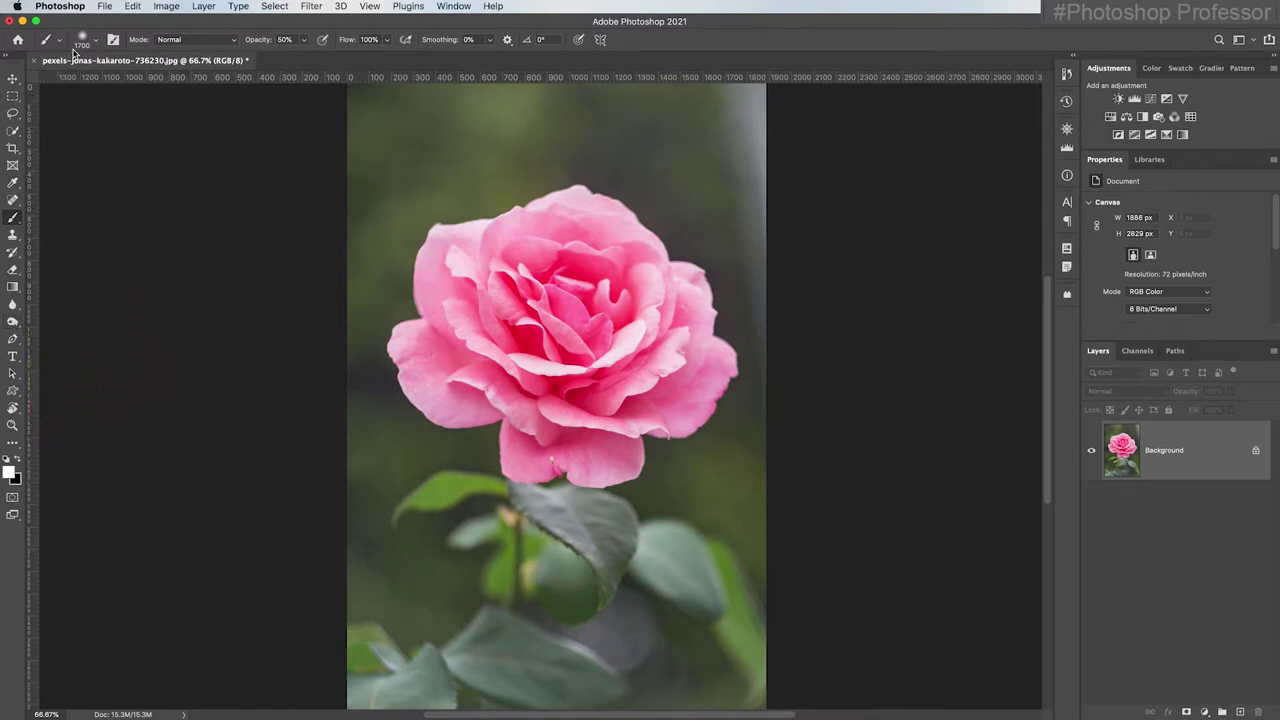
Set the brush to a size of 68 px, 100% hardness and 100% opacity.
click(96, 40)
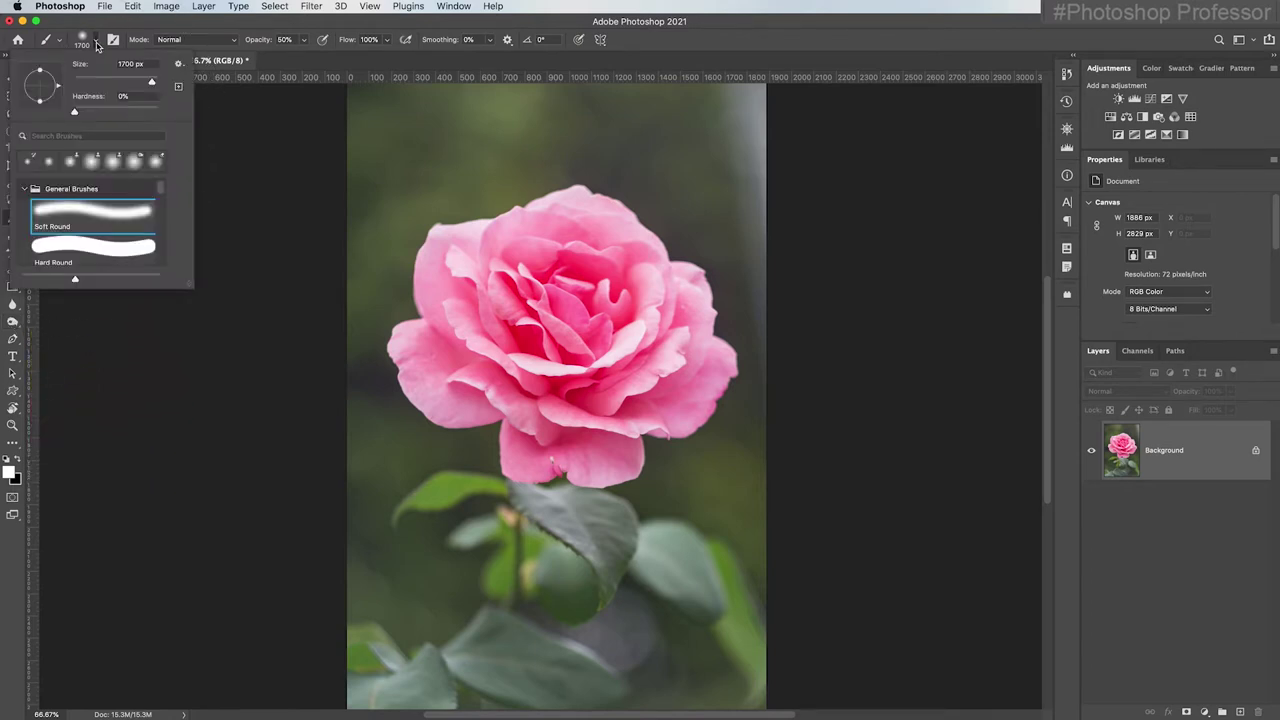
key(Return)
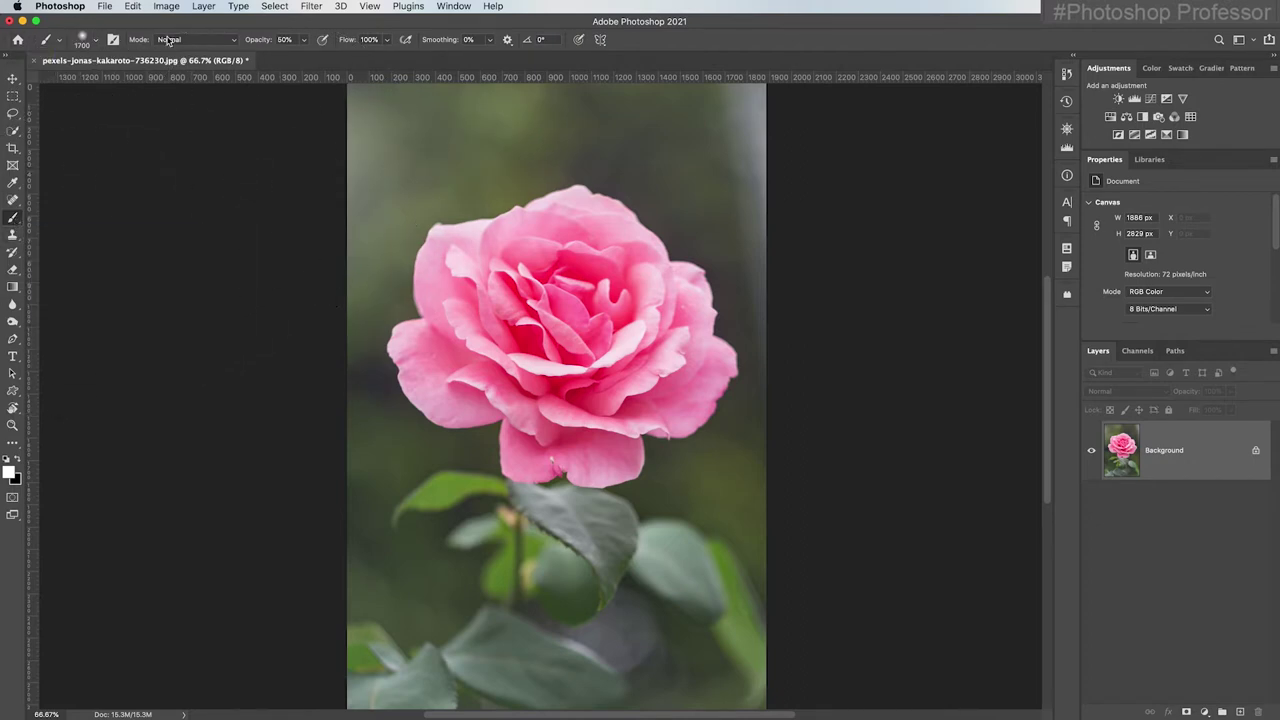
click(96, 44)
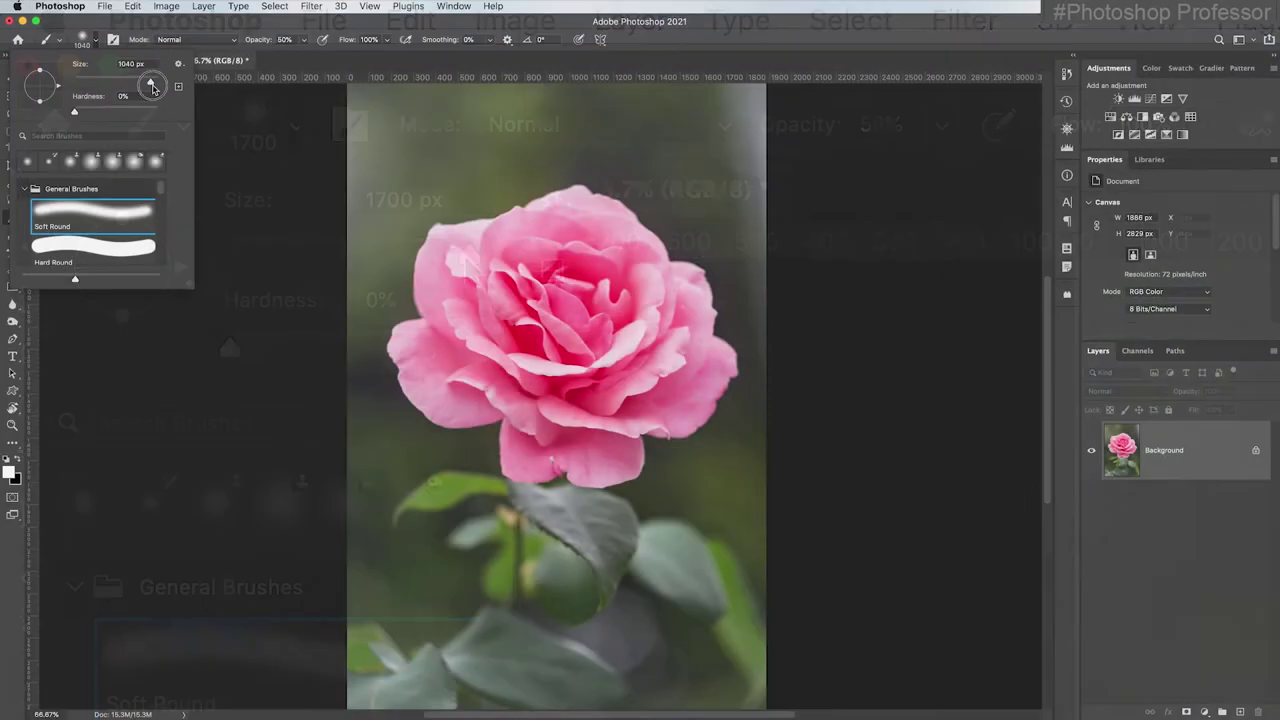
drag(469, 255, 273, 267)
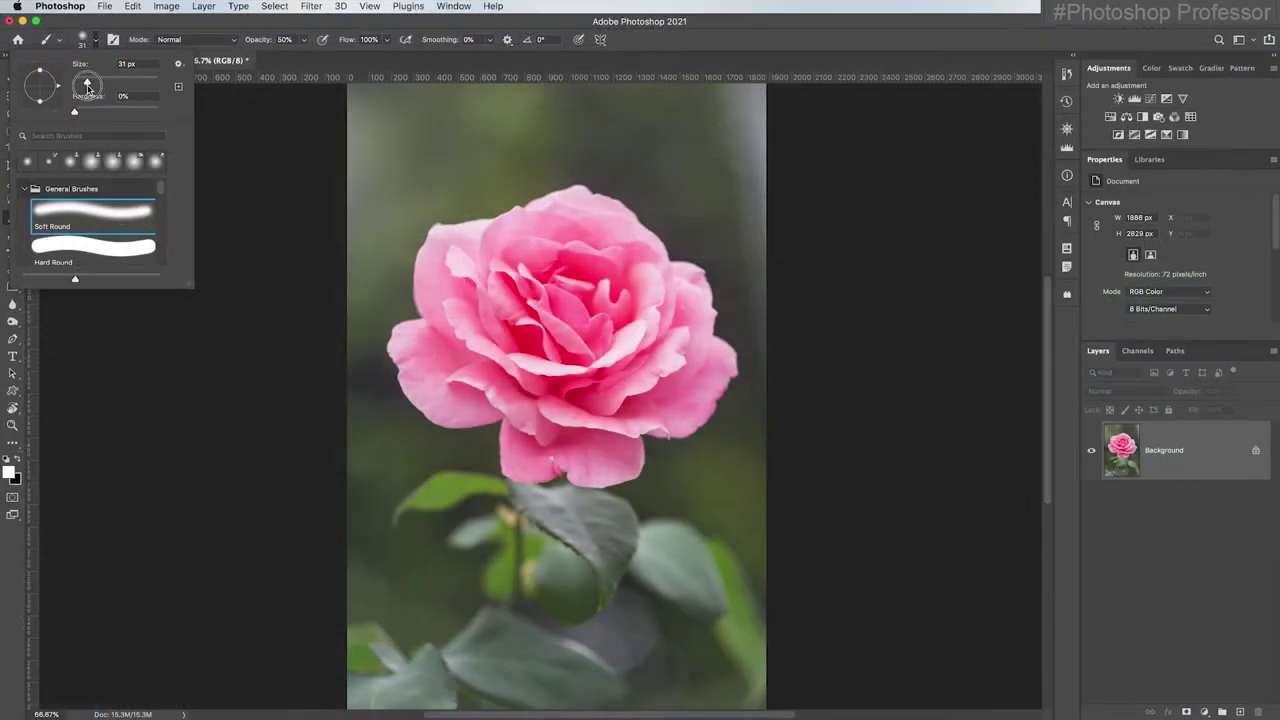
mouse_move(87, 87)
mouse_down()
mouse_move(137, 87)
mouse_move(80, 87)
mouse_move(135, 88)
mouse_move(102, 87)
mouse_move(197, 116)
mouse_up()
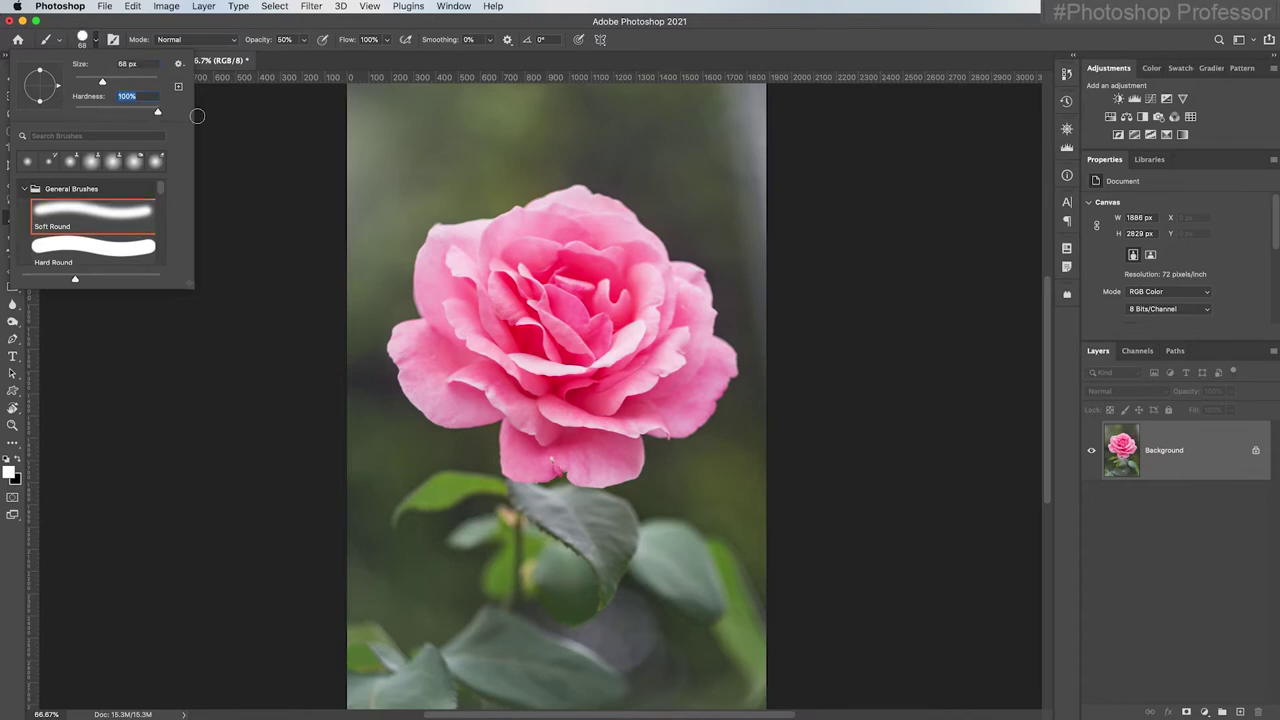
key(Return)
drag(256, 42, 397, 48)
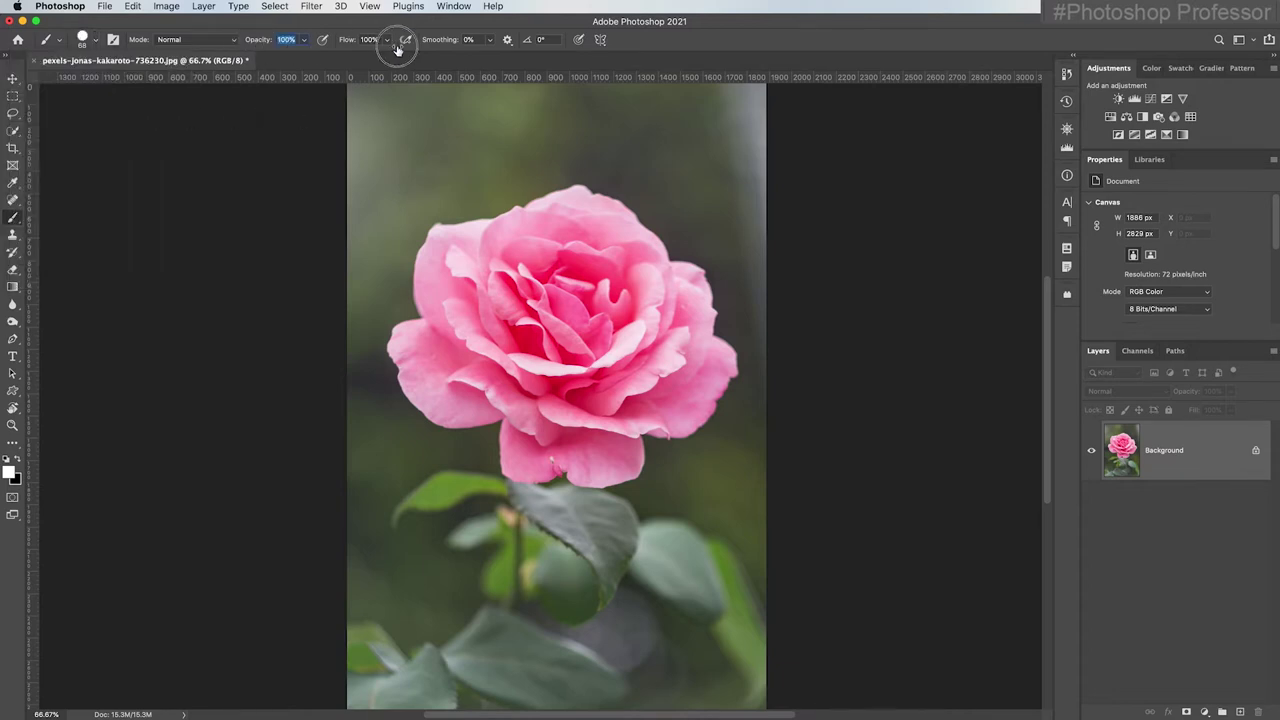
click(397, 48)
click(304, 40)
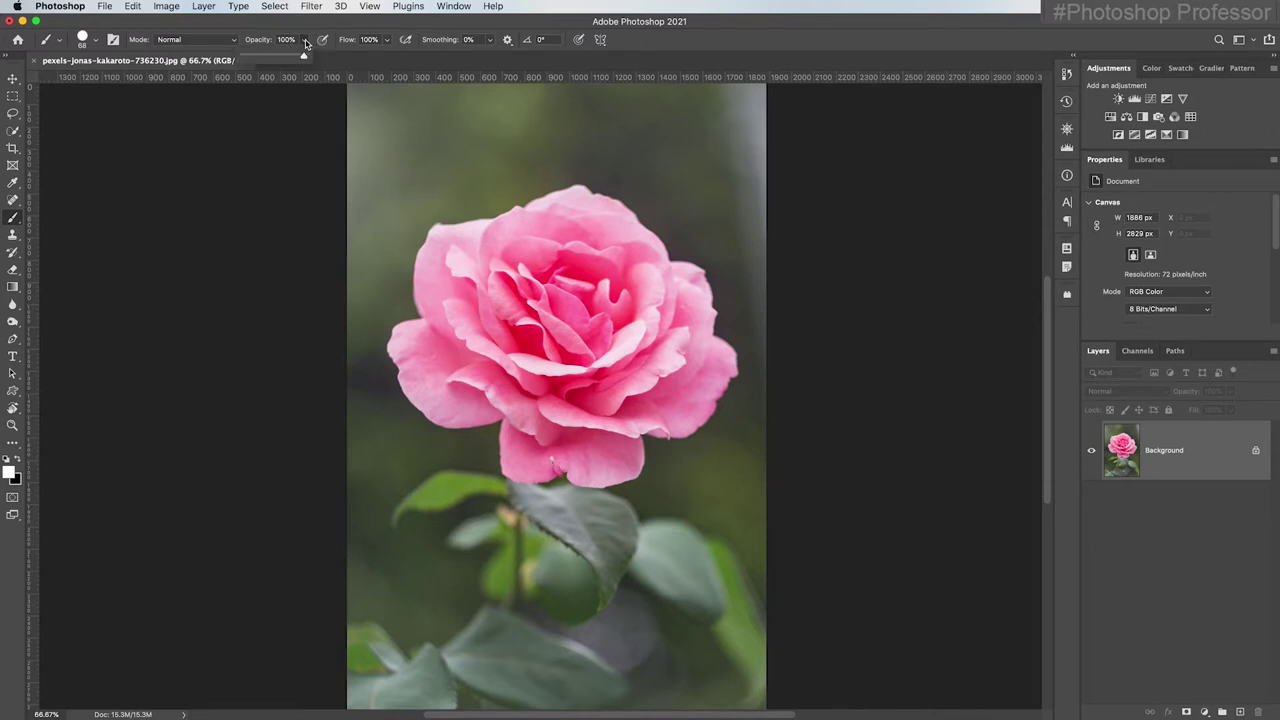
Paint three hard-edged vertical white strokes in the upper-left area of the photo at 100% zoom.
drag(370, 100, 368, 282)
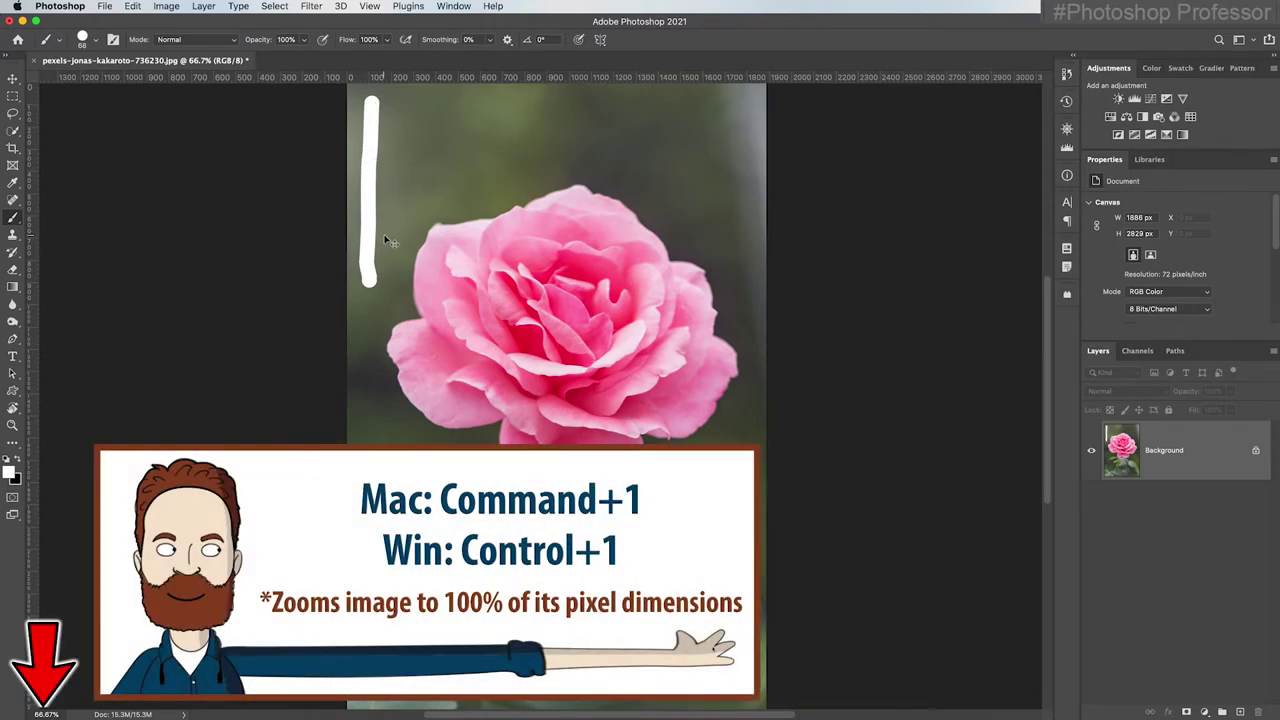
key(super+1)
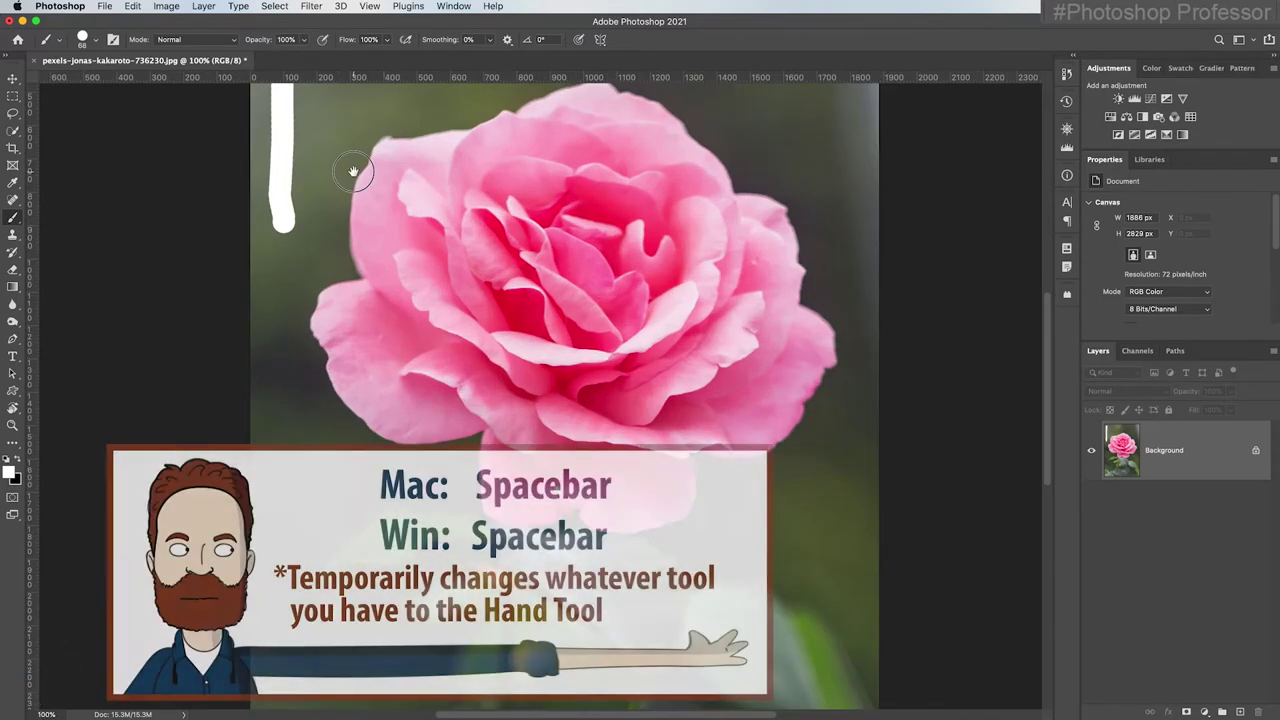
mouse_move(357, 171)
mouse_down()
mouse_move(382, 396)
mouse_move(368, 346)
mouse_up()
drag(342, 115, 340, 365)
drag(395, 115, 390, 417)
Set the brush hardness to 0% and paint five soft vertical strokes above the rose.
click(96, 42)
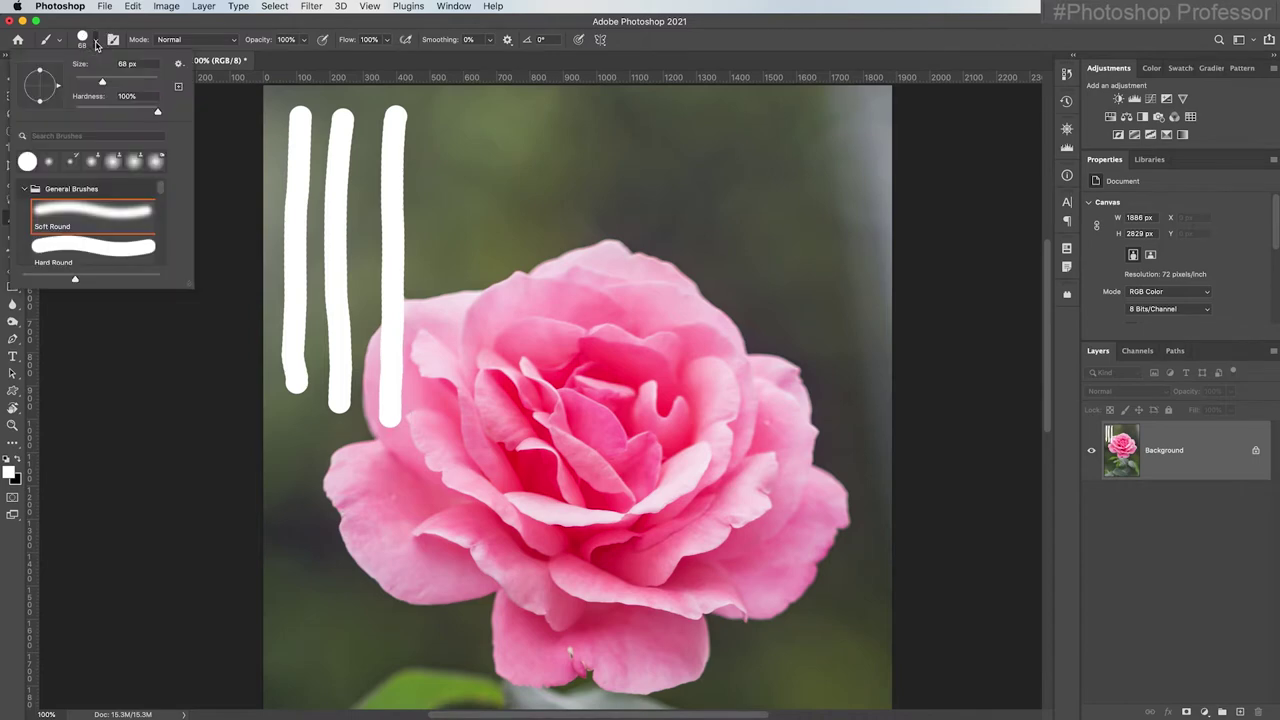
drag(155, 113, 64, 110)
mouse_move(437, 118)
mouse_down()
mouse_move(440, 305)
mouse_move(452, 345)
mouse_up()
drag(478, 118, 486, 292)
drag(515, 102, 535, 277)
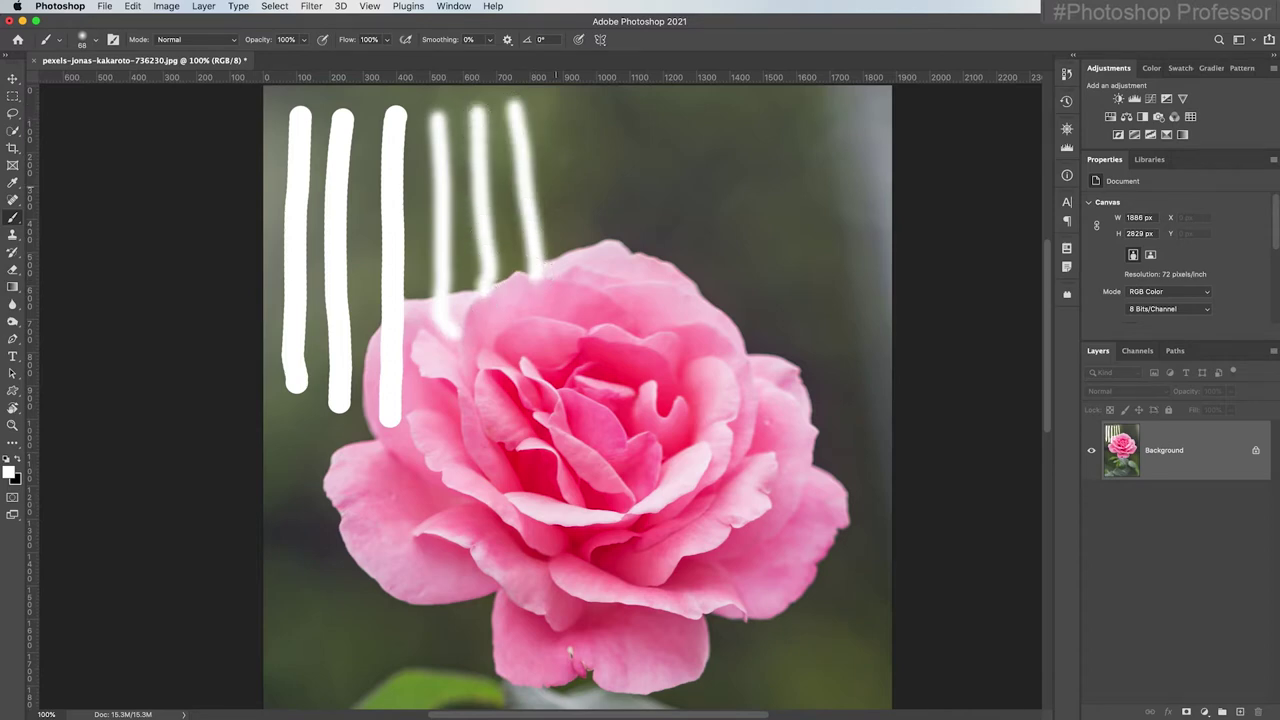
drag(556, 117, 572, 262)
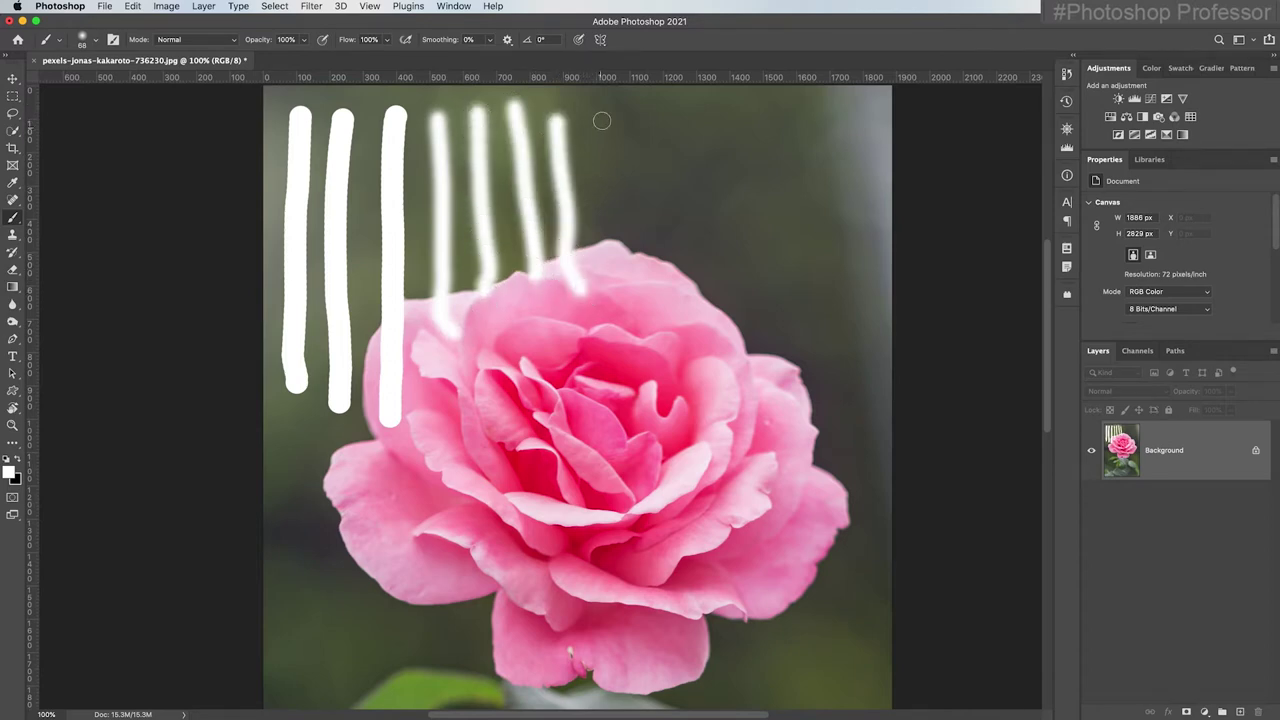
drag(606, 102, 620, 270)
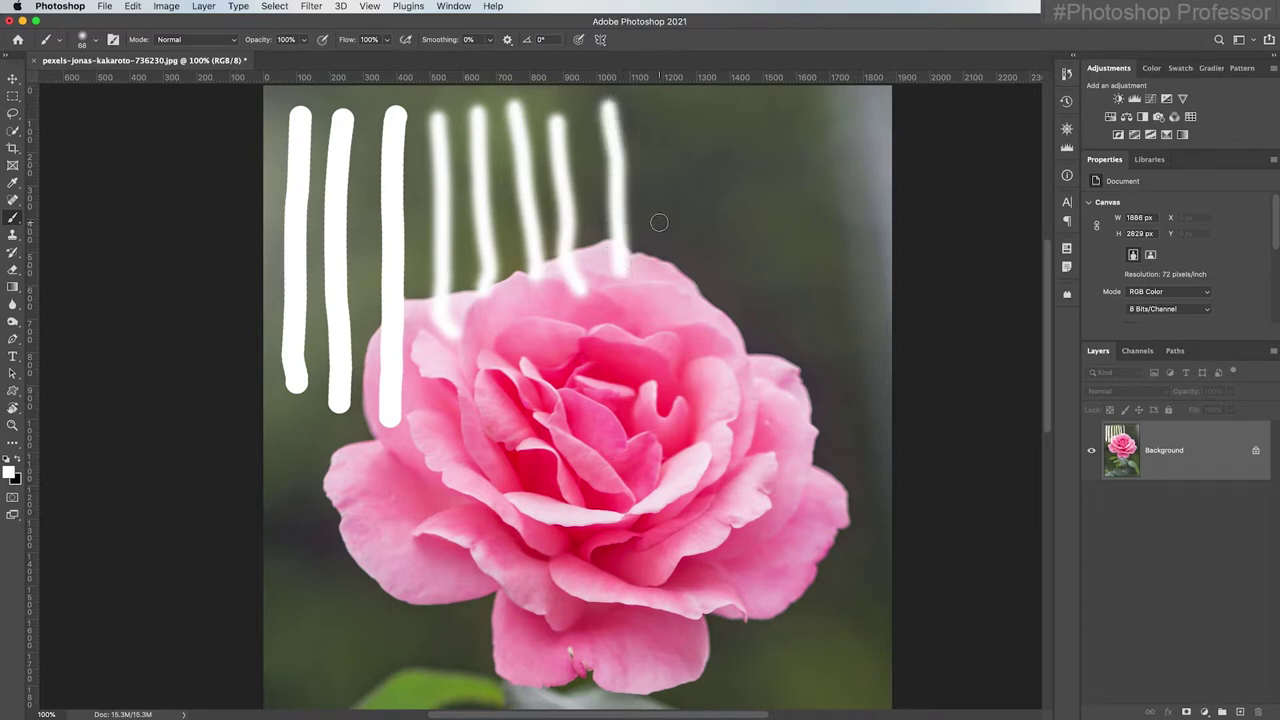
Set the brush size to 284 px and paint one wide soft vertical stroke over the rose's upper-right petals.
click(92, 41)
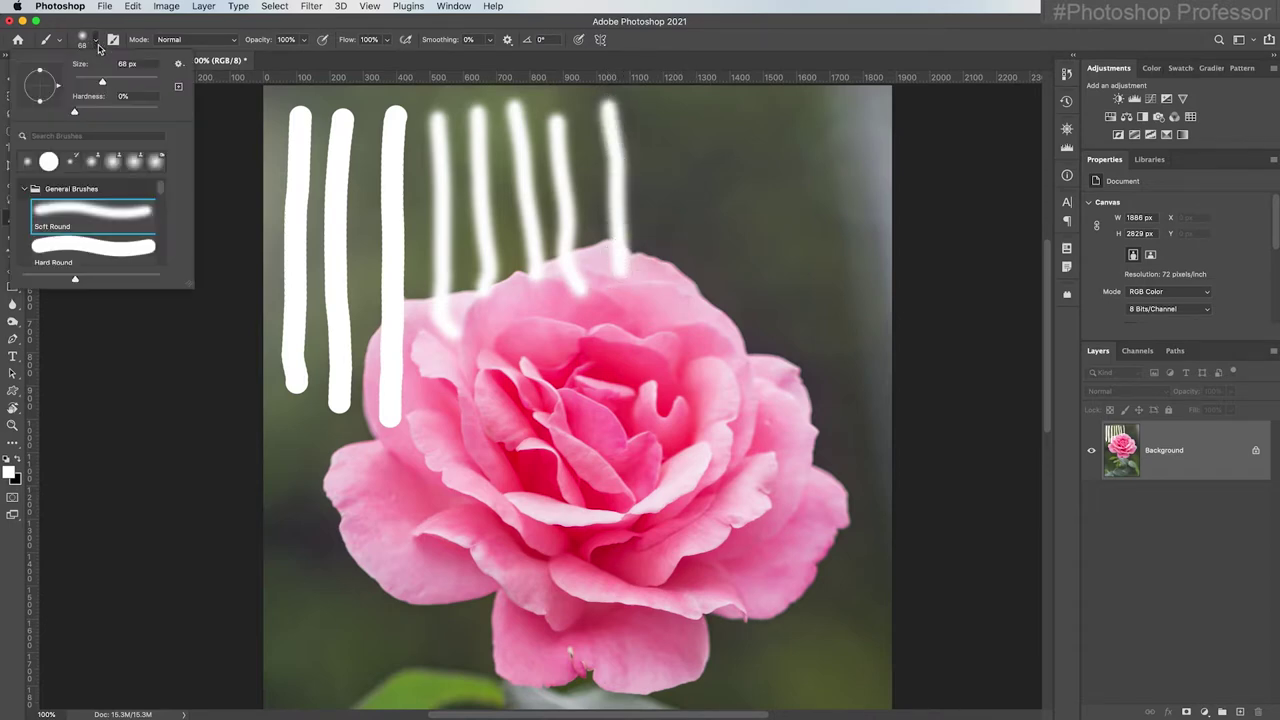
drag(101, 86, 140, 84)
drag(734, 125, 738, 388)
Set the brush hardness to 100% and paint a wide hard-edged vertical stroke along the photo's right edge.
click(92, 41)
drag(76, 111, 157, 111)
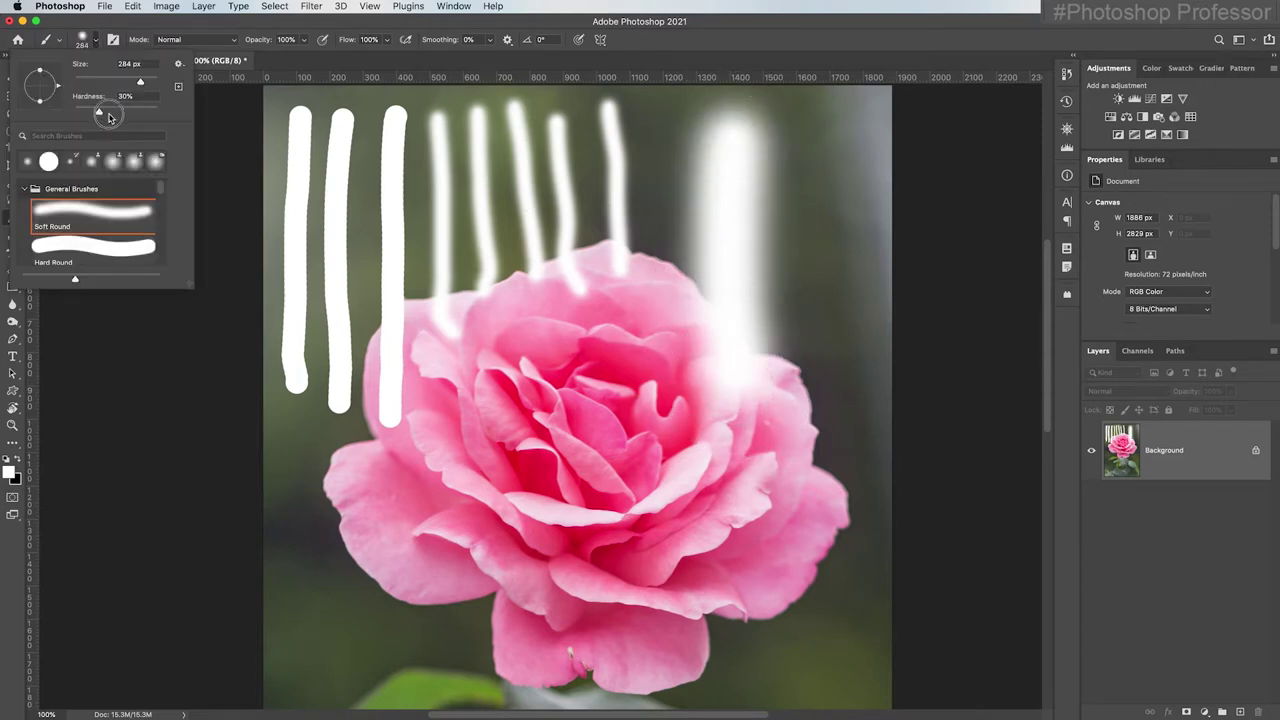
drag(830, 142, 840, 475)
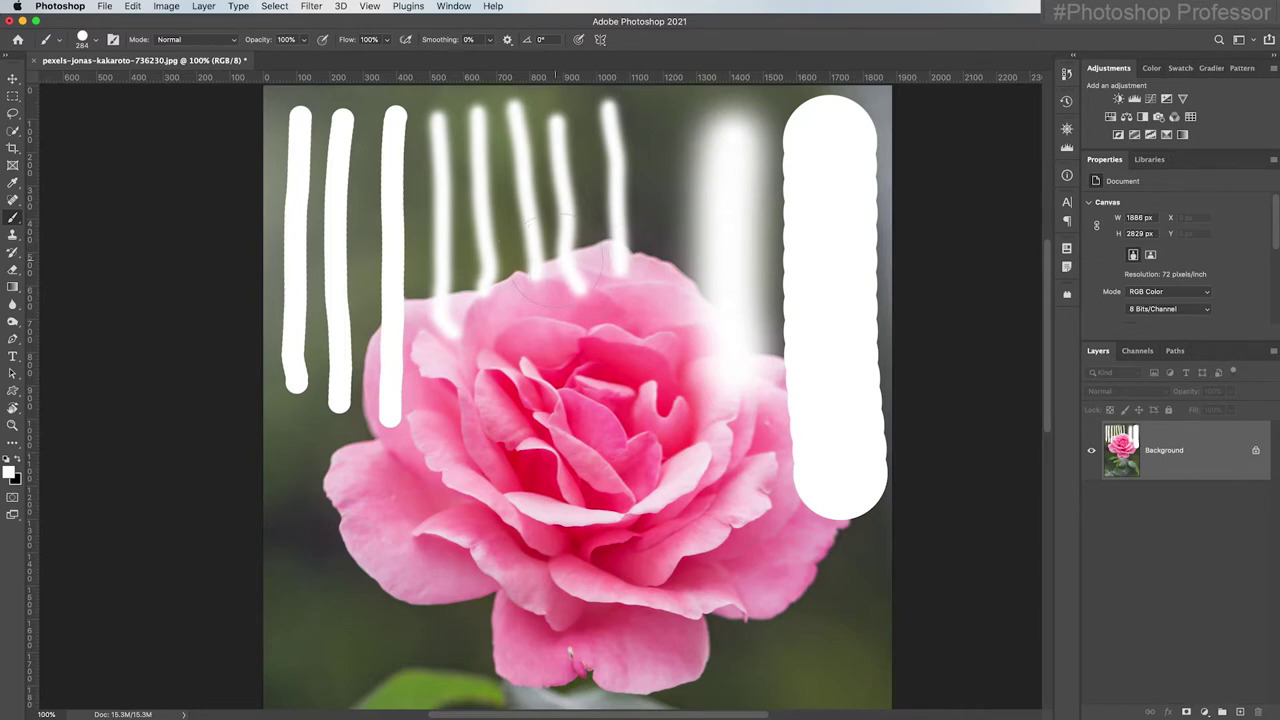
Revert the rose photo to its last saved version, discarding all practice strokes.
click(103, 7)
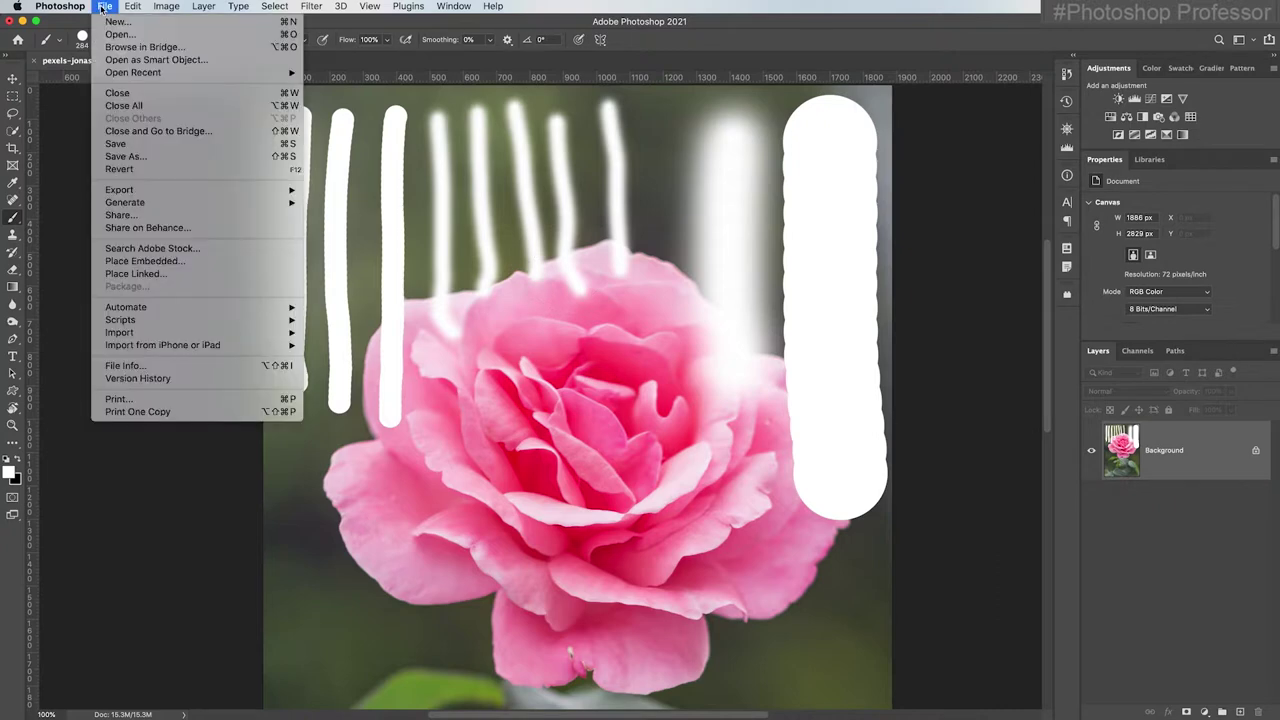
click(148, 172)
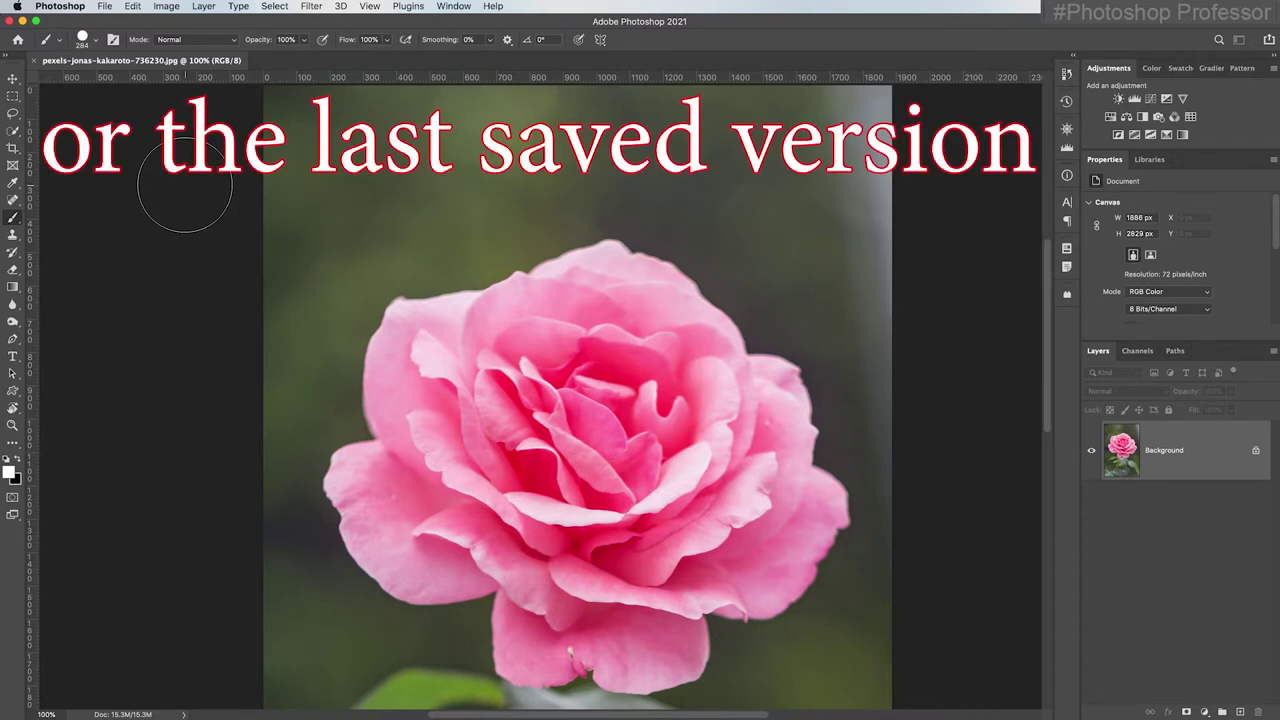
Reduce the brush size to 90 px and paint a short vertical white stroke over the rose's upper-left petals.
click(96, 41)
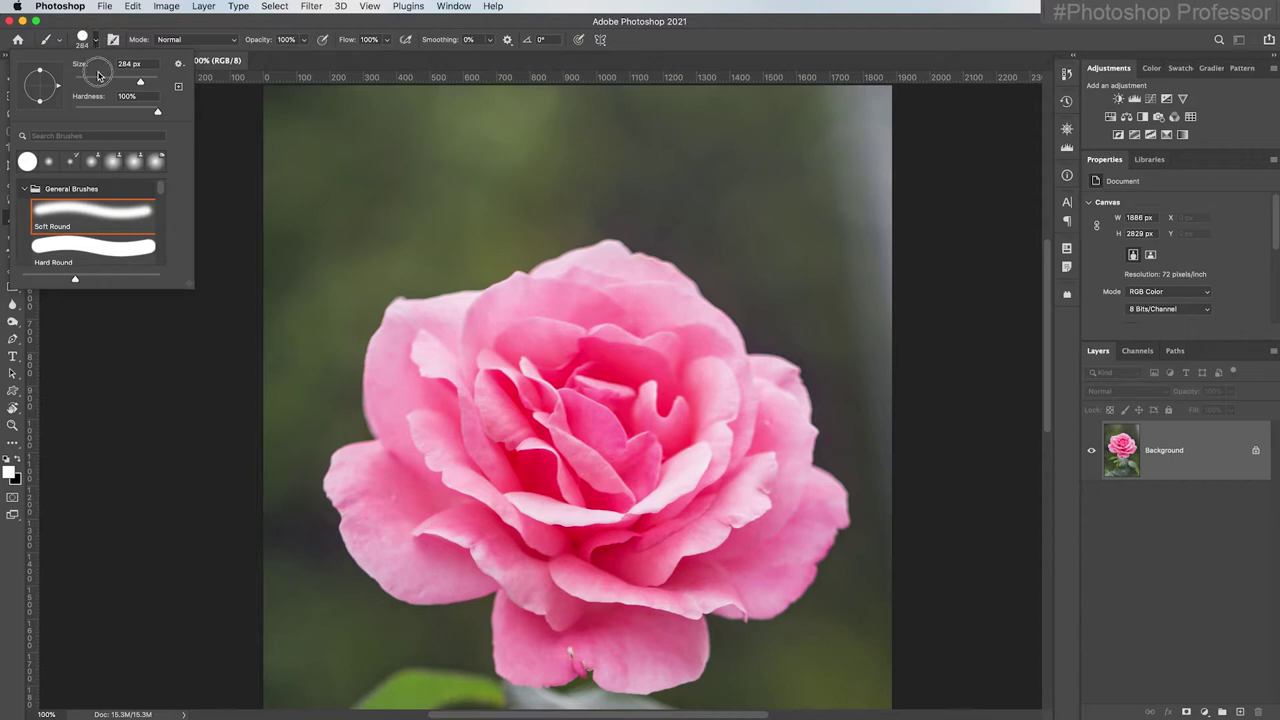
click(281, 65)
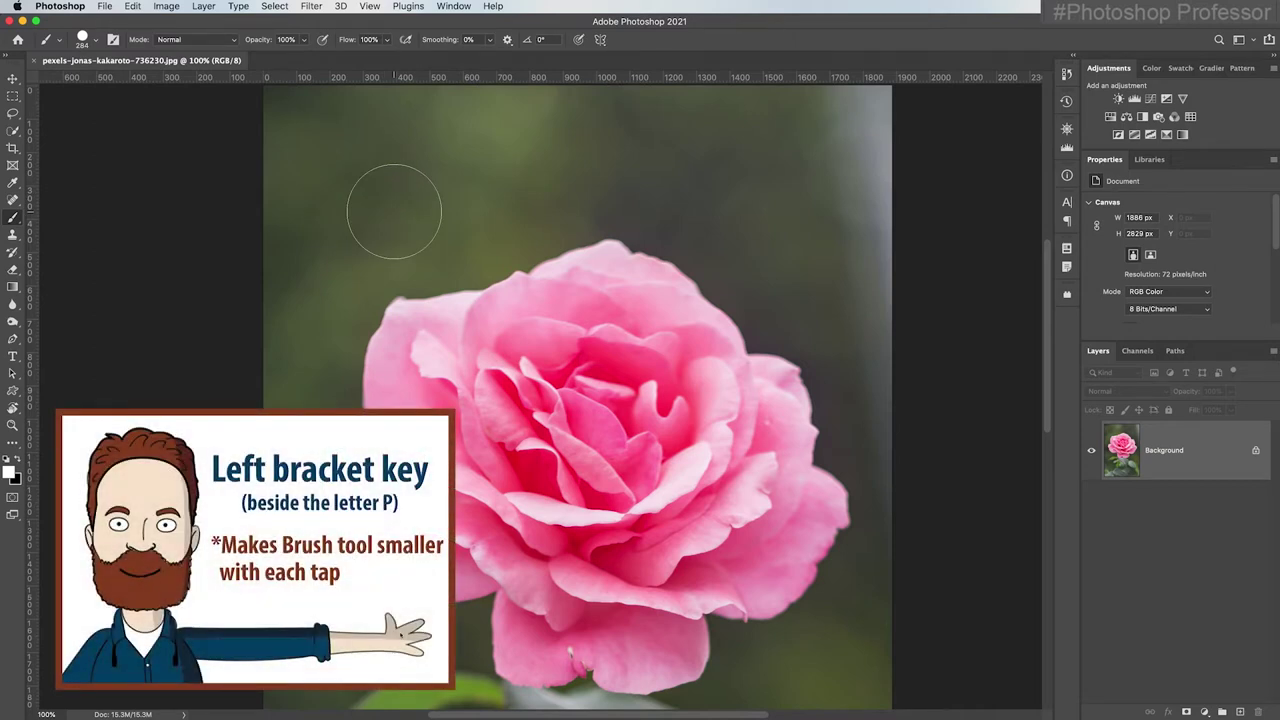
key(bracketleft)
key(bracketleft)
key(bracketleft)
key(bracketleft)
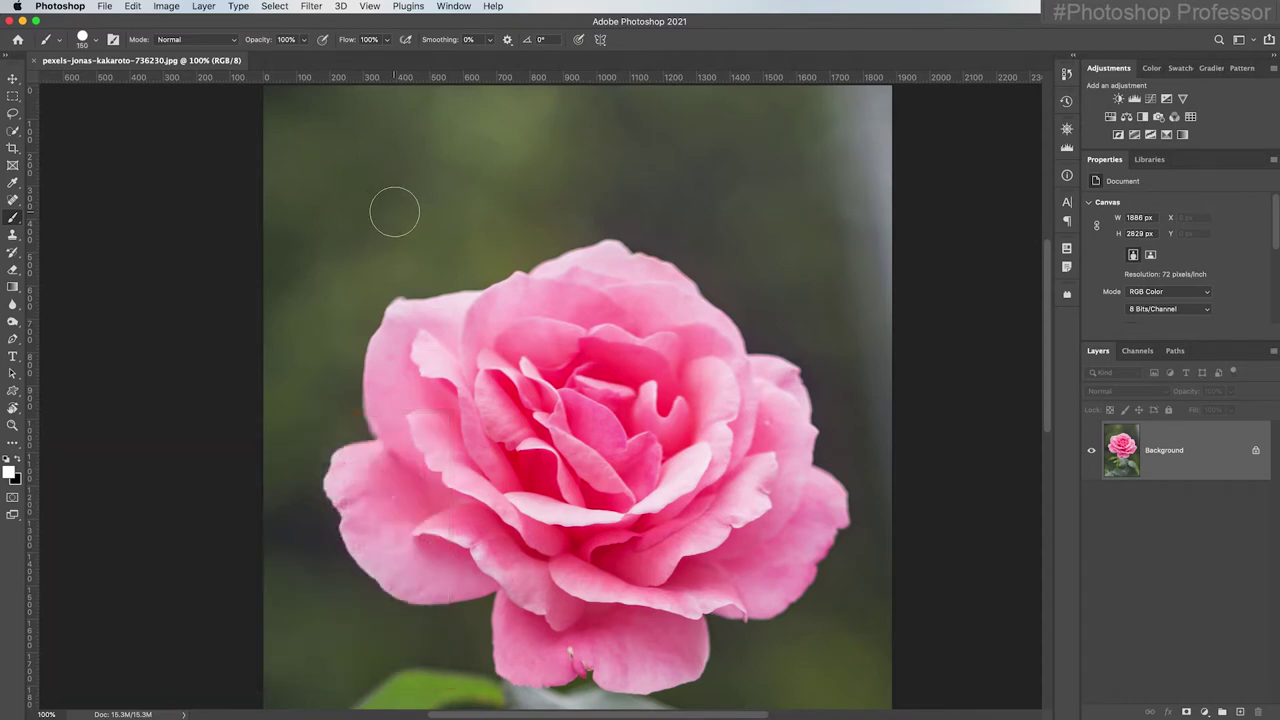
key(bracketleft)
key(bracketleft)
key(bracketleft)
drag(394, 213, 394, 375)
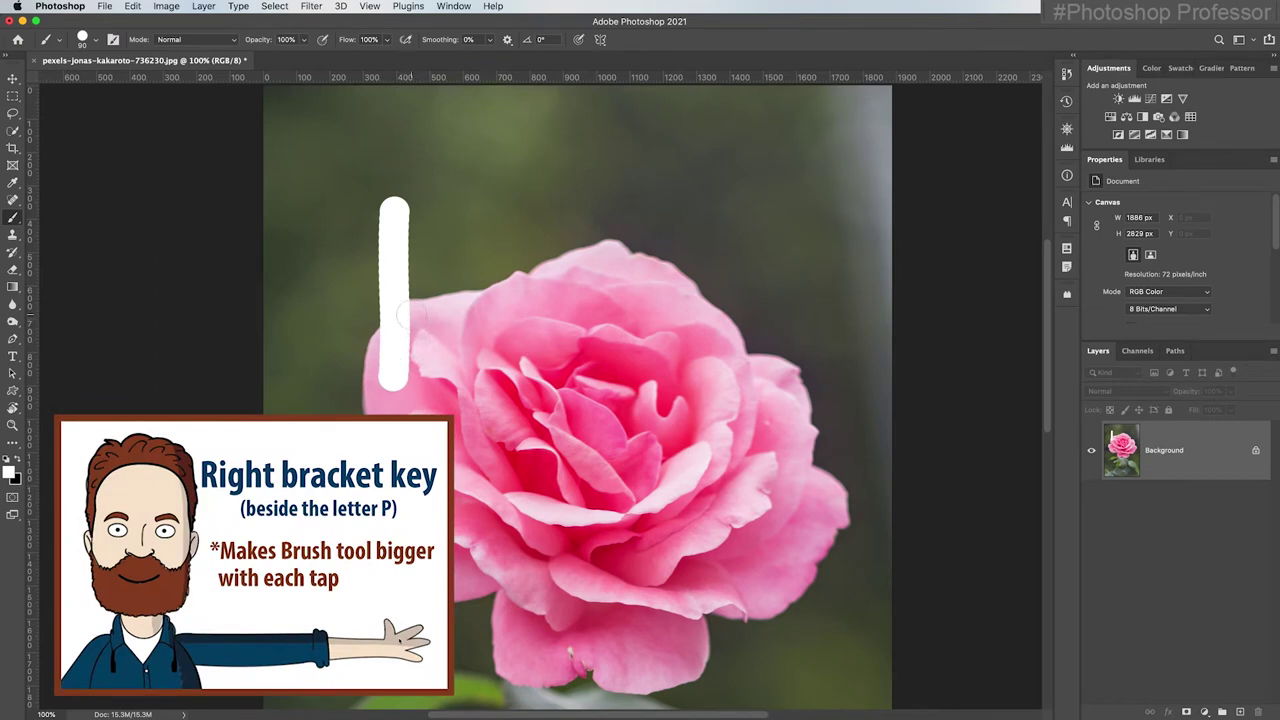
Enlarge the brush in several increments and paint a much wider vertical stroke beside the first one.
key(bracketright)
key(bracketright)
key(bracketright)
key(bracketright)
key(bracketright)
key(bracketright)
key(bracketright)
key(bracketright)
drag(497, 195, 505, 397)
Reduce the brush size to 70 px and paint a thin vertical stroke beside the wide one.
key(bracketleft)
key(bracketleft)
key(bracketleft)
key(bracketleft)
key(bracketleft)
key(bracketleft)
key(bracketleft)
key(bracketleft)
key(bracketleft)
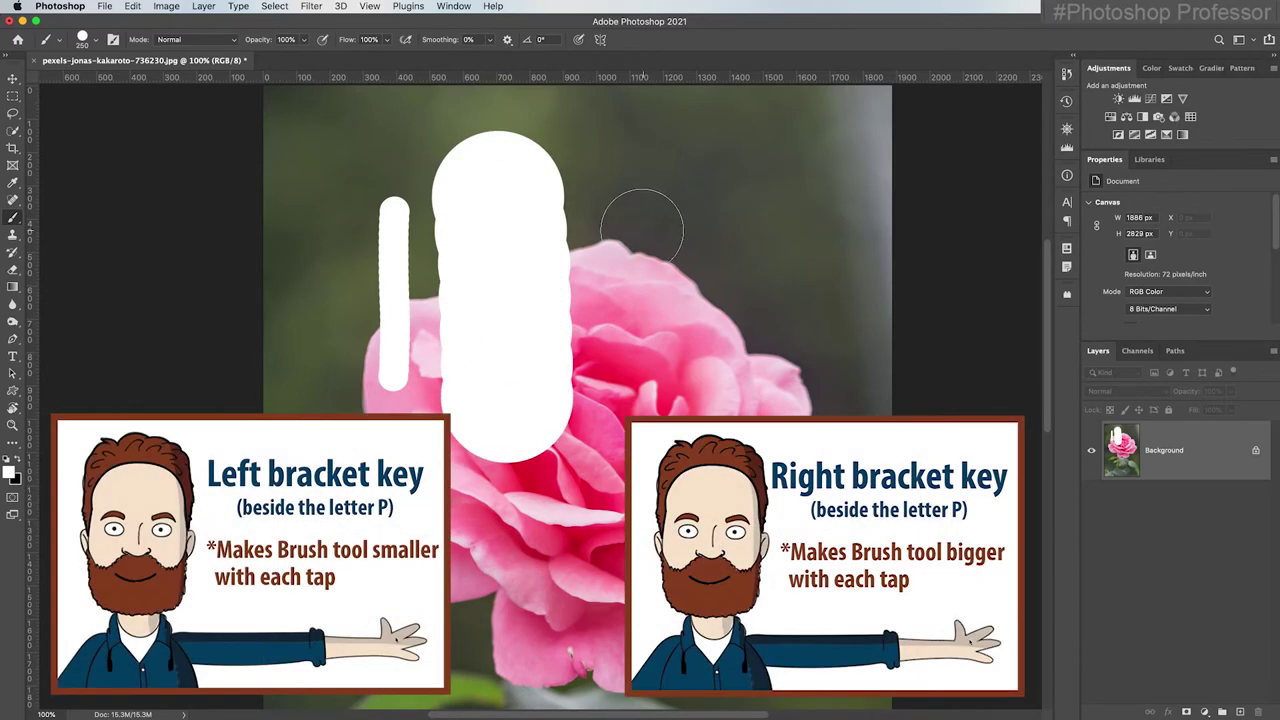
drag(622, 158, 613, 456)
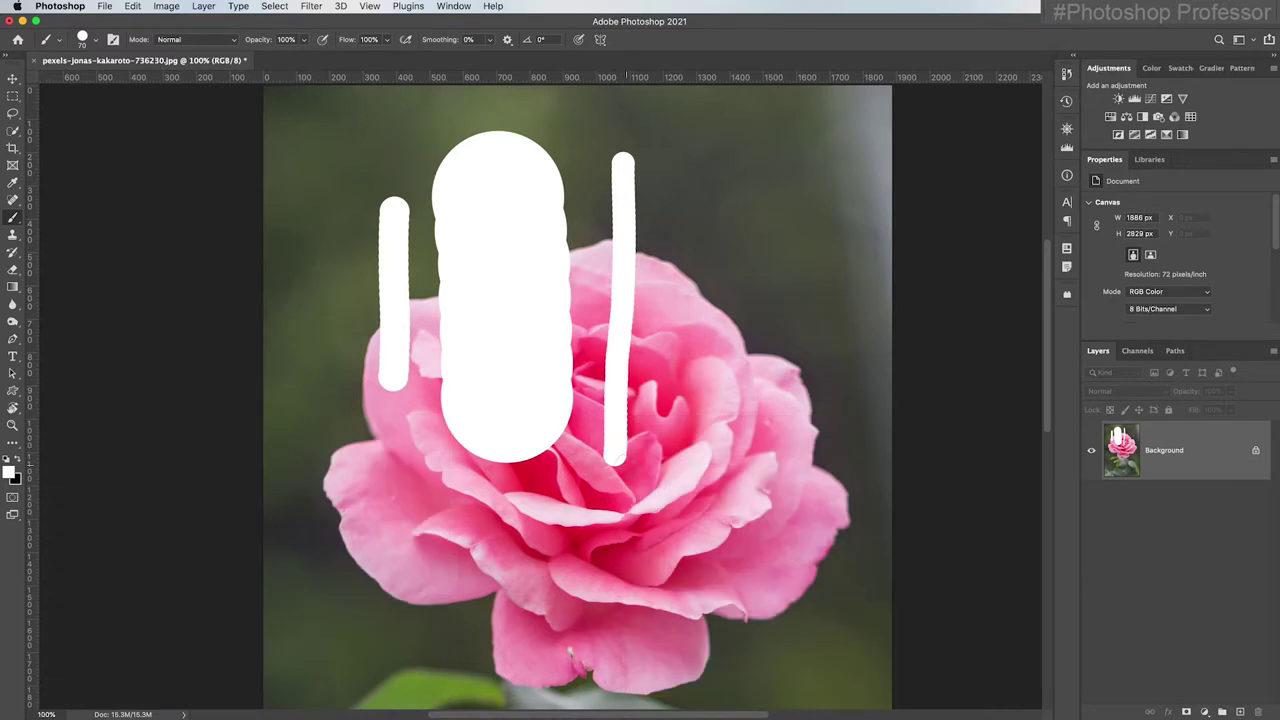
Revert the photo to its saved state to clear the three brush-size test strokes.
click(104, 7)
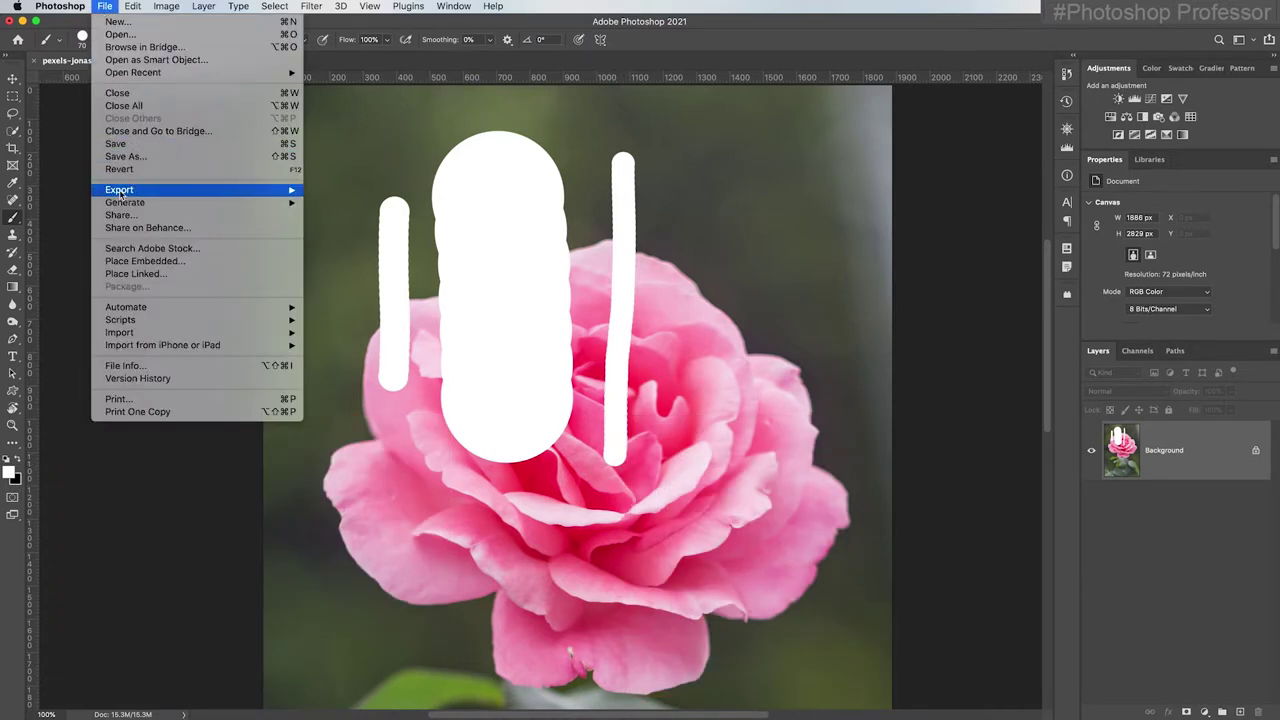
click(193, 170)
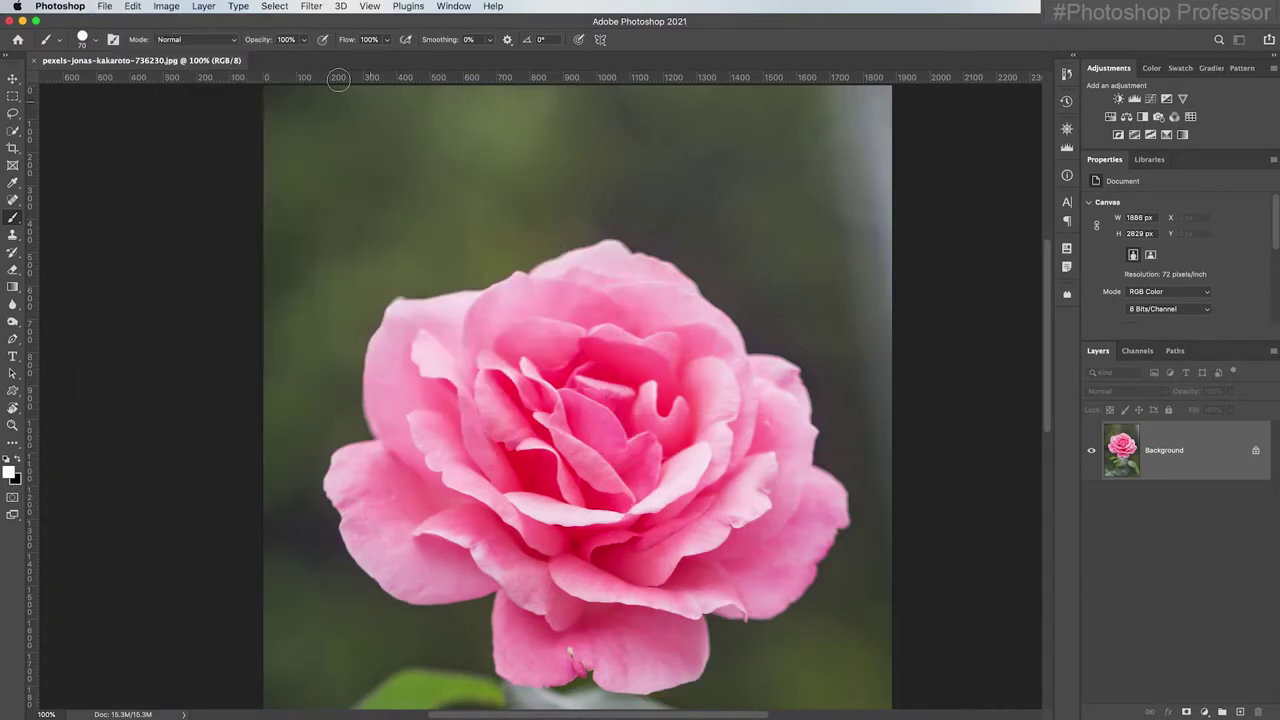
Paint a vertical white stroke at 100% opacity along the photo's upper-left edge with the 70 px brush.
click(97, 43)
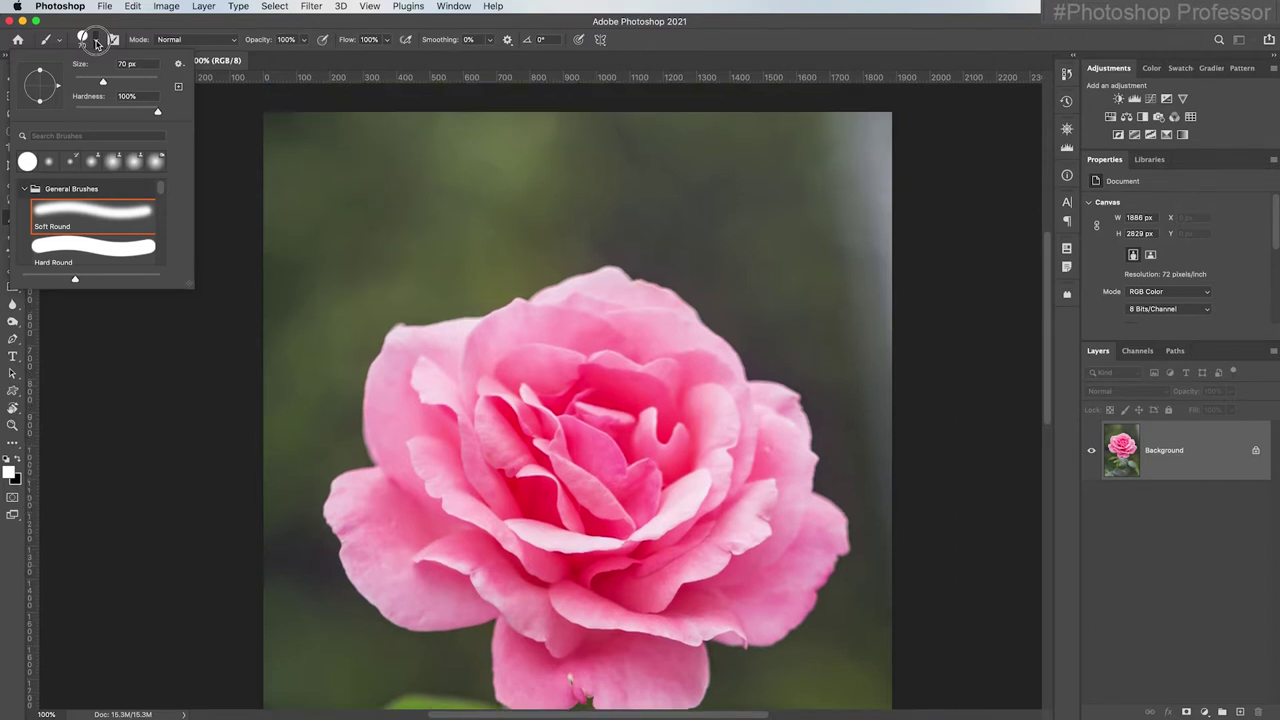
click(259, 44)
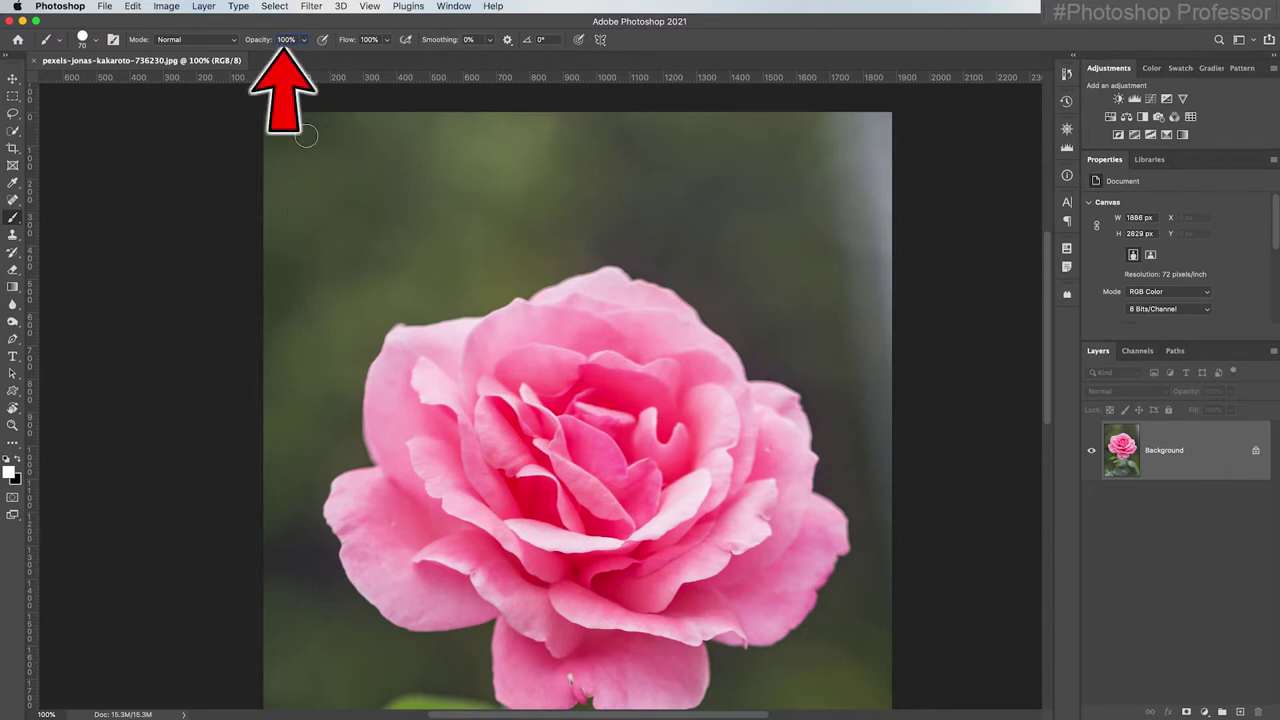
drag(306, 130, 298, 448)
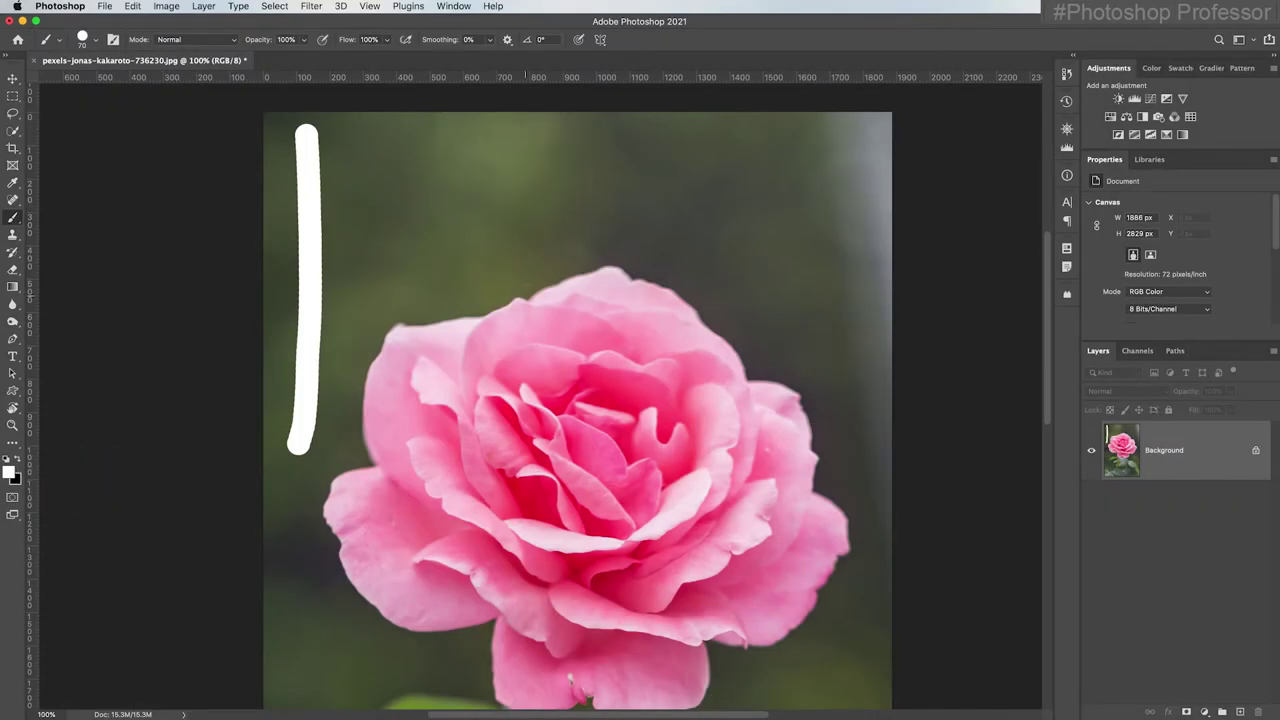
Pick a red from the color field as the foreground color.
click(1151, 68)
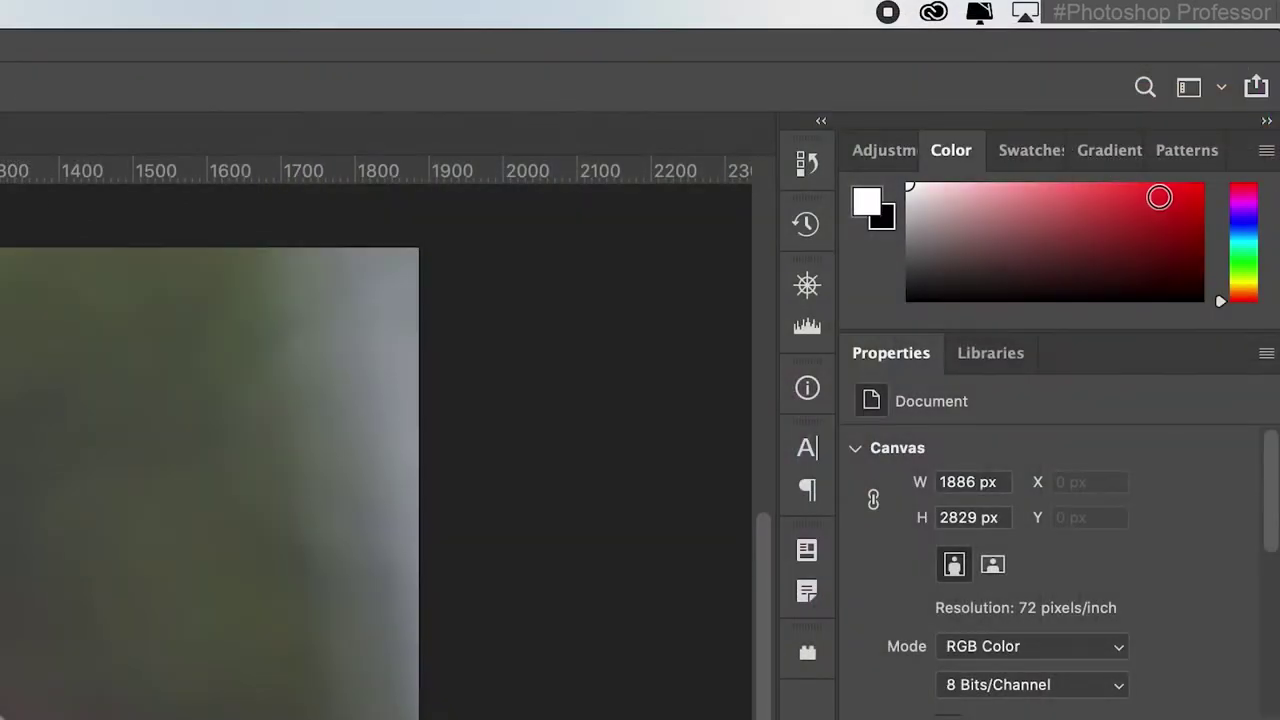
click(1227, 92)
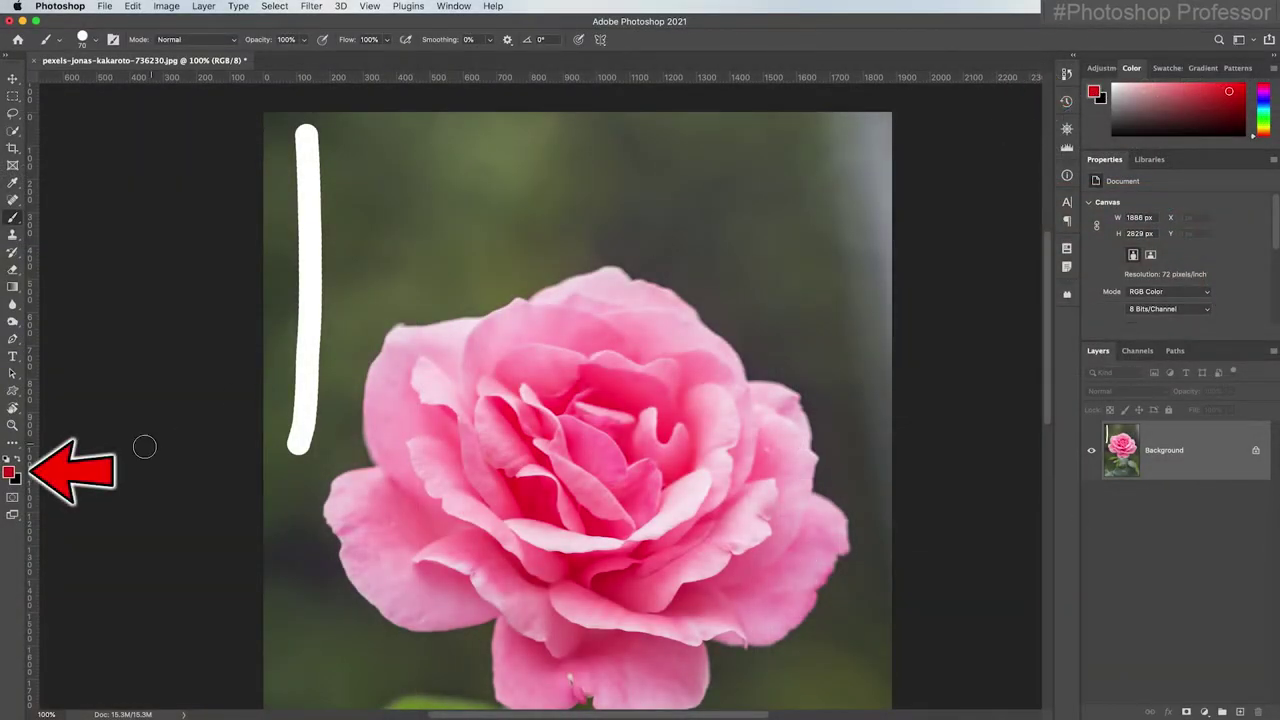
Choose the RGB yellow swatch and then the RGB blue swatch as the foreground color.
click(1165, 68)
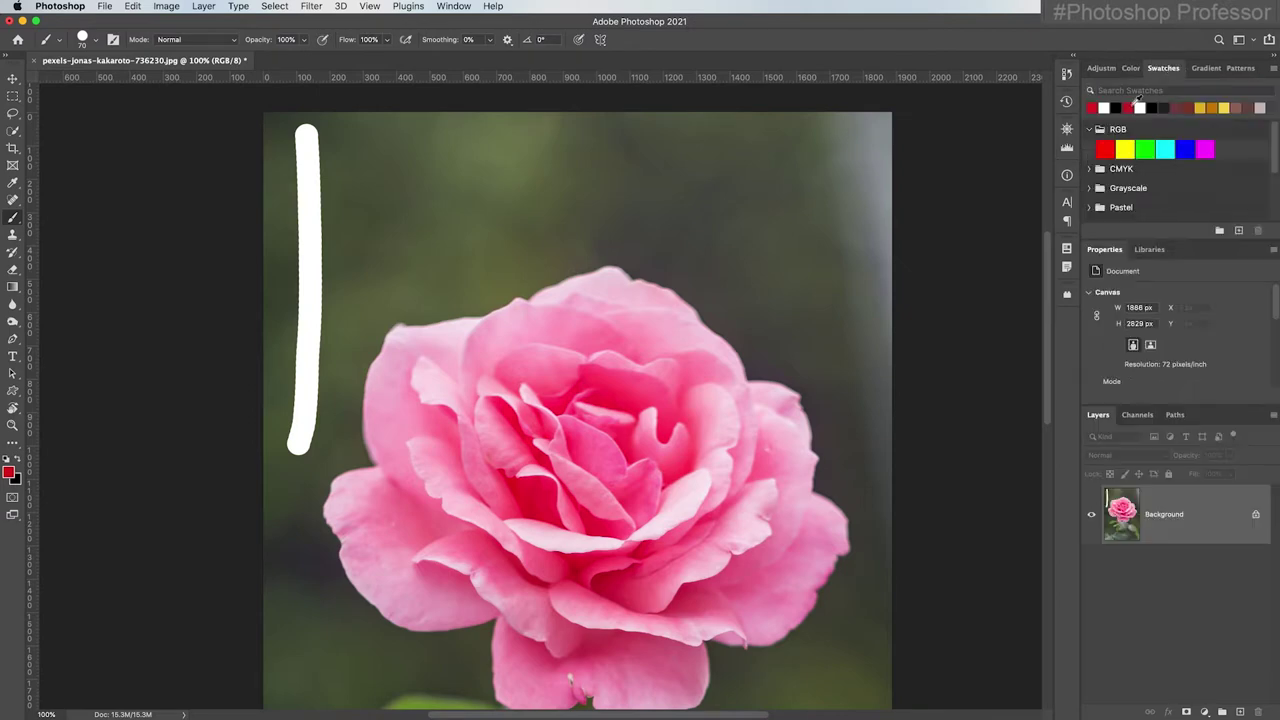
click(1127, 150)
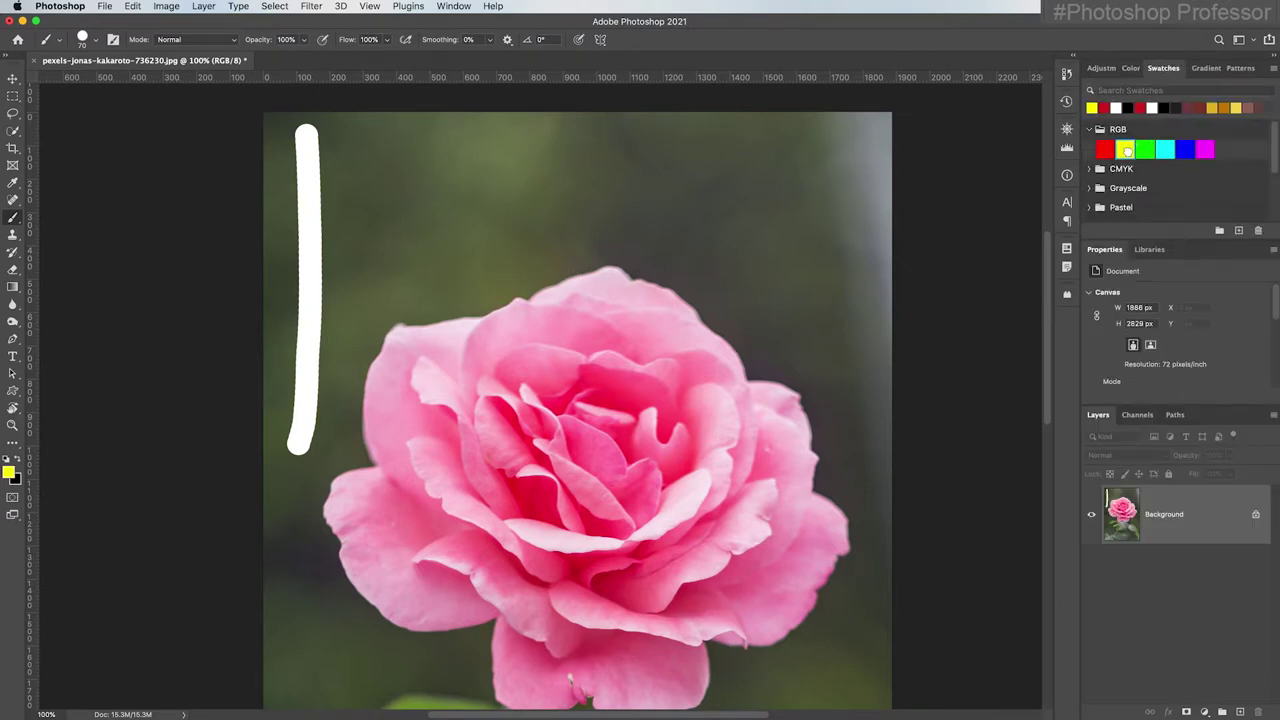
click(1188, 149)
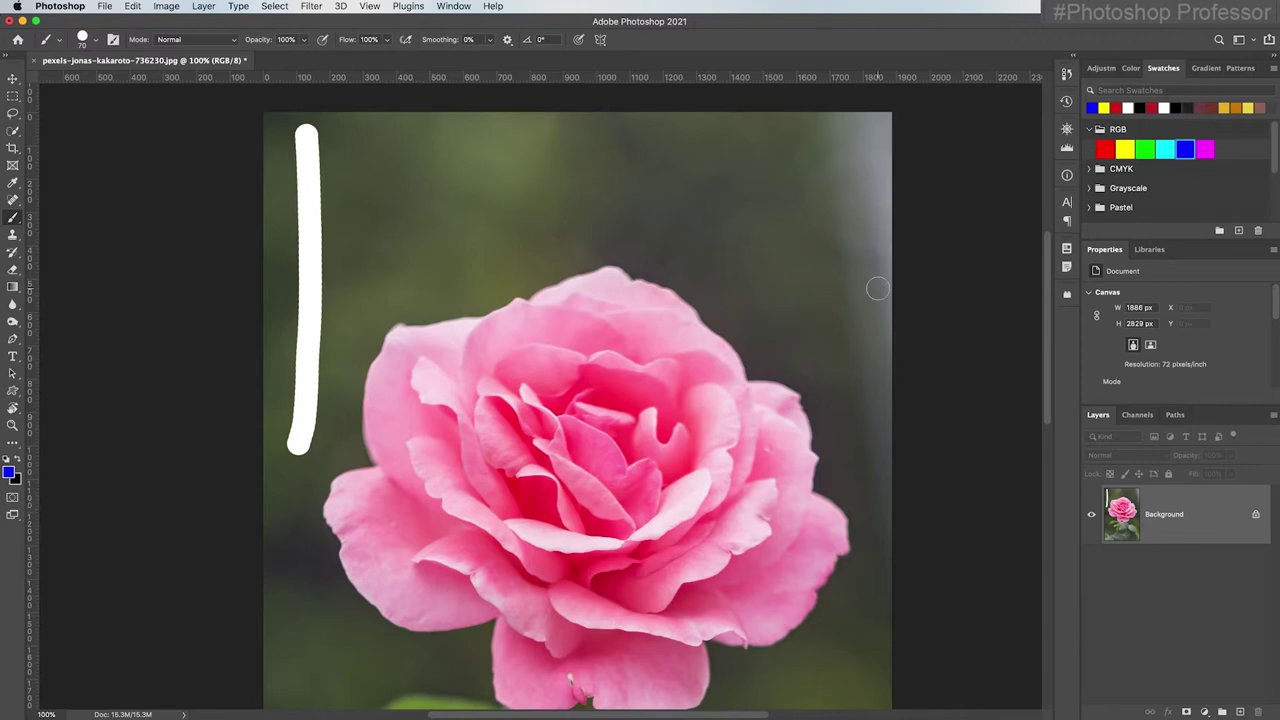
Paint two vertical blue strokes beside the white one and a solid blue patch over the rose's lower-left petals at 100% opacity.
click(443, 7)
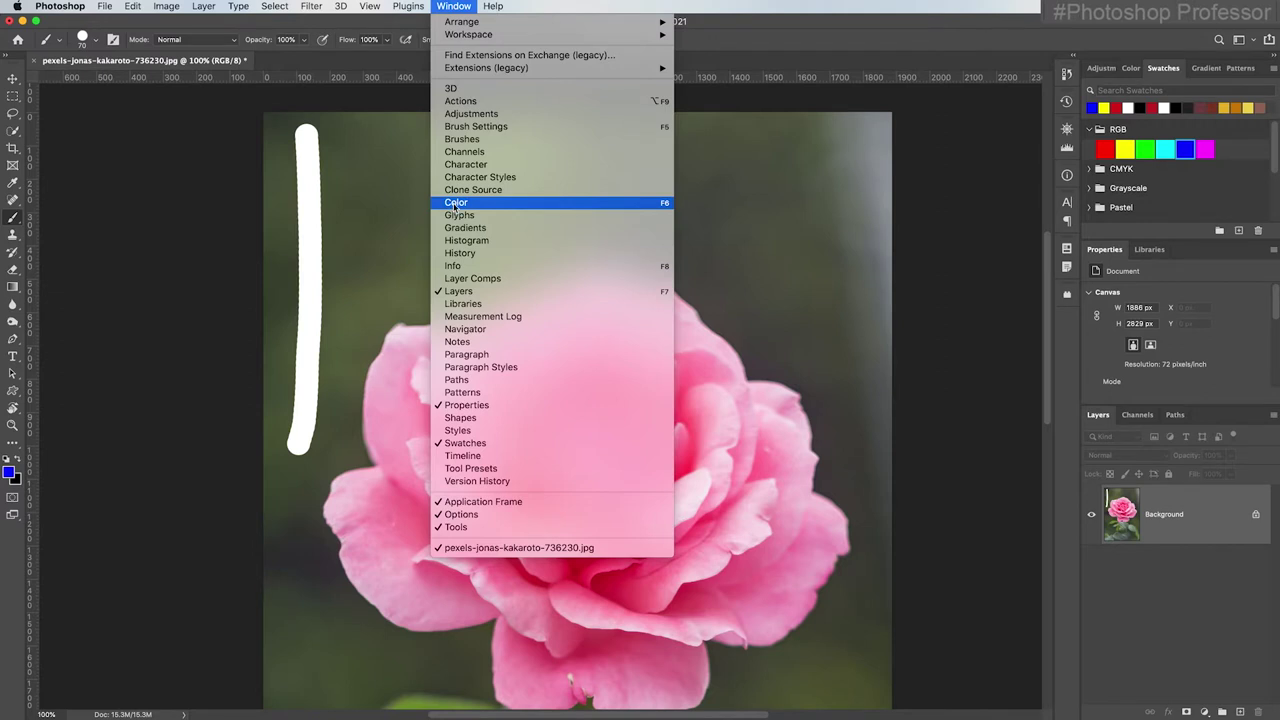
click(766, 50)
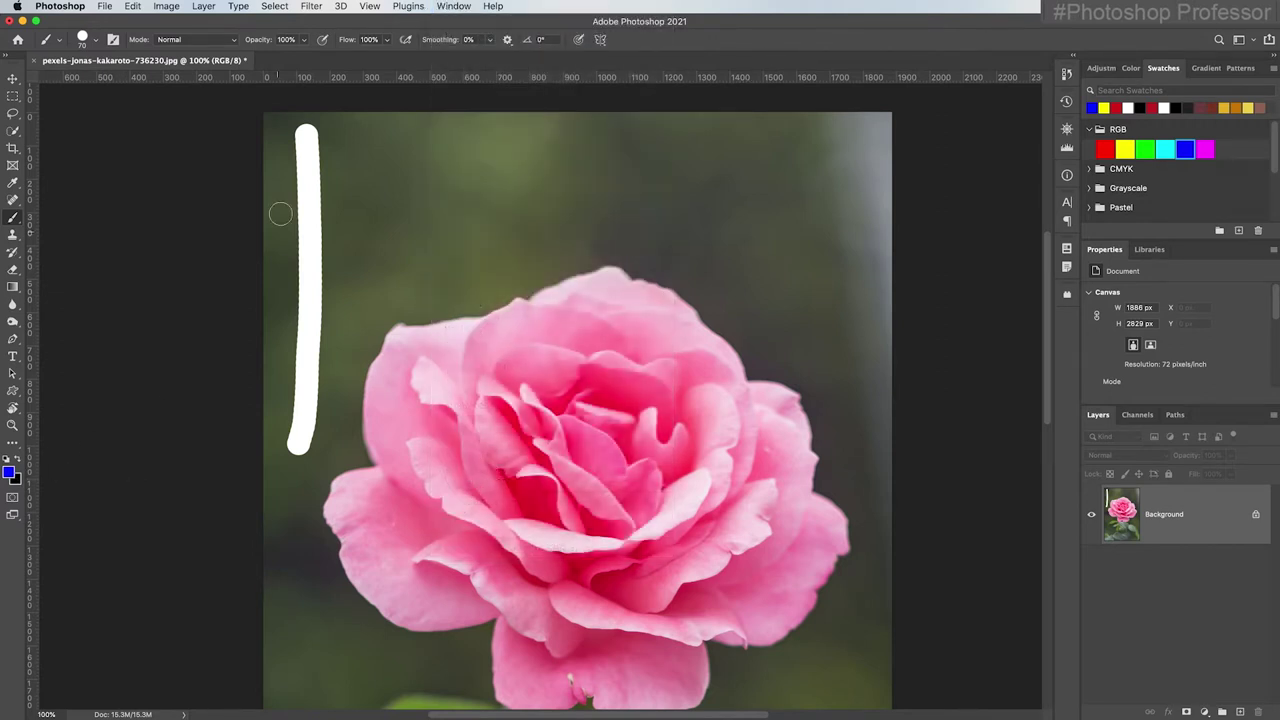
drag(363, 158, 348, 342)
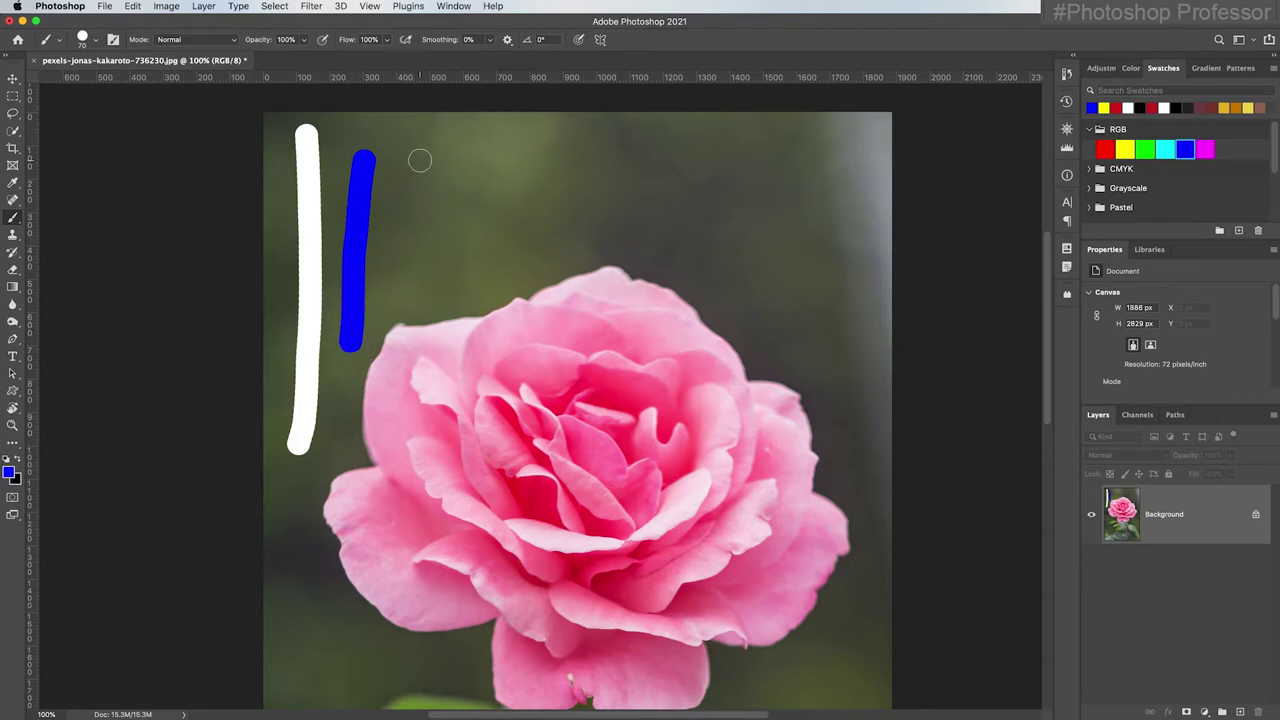
drag(419, 160, 401, 294)
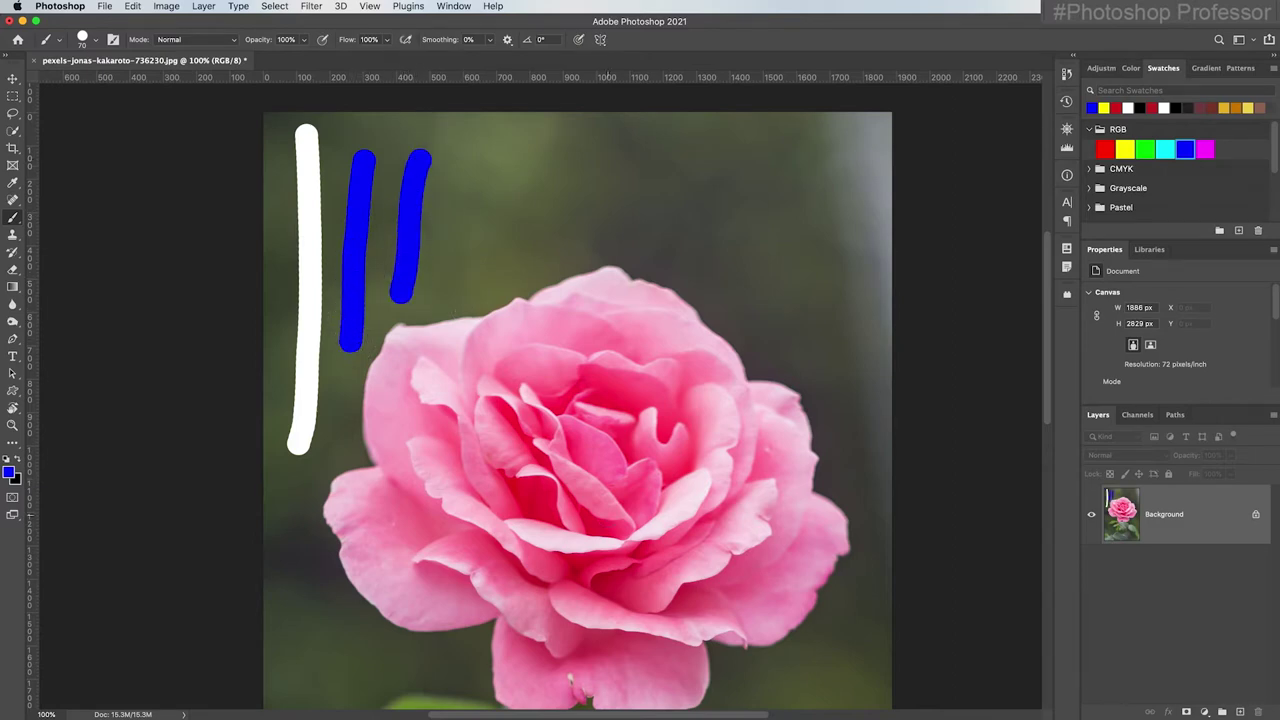
mouse_move(390, 478)
mouse_down()
mouse_move(337, 505)
mouse_move(357, 572)
mouse_move(349, 528)
mouse_move(388, 478)
mouse_move(440, 500)
mouse_move(420, 440)
mouse_move(415, 486)
mouse_move(462, 525)
mouse_move(436, 438)
mouse_move(476, 534)
mouse_up()
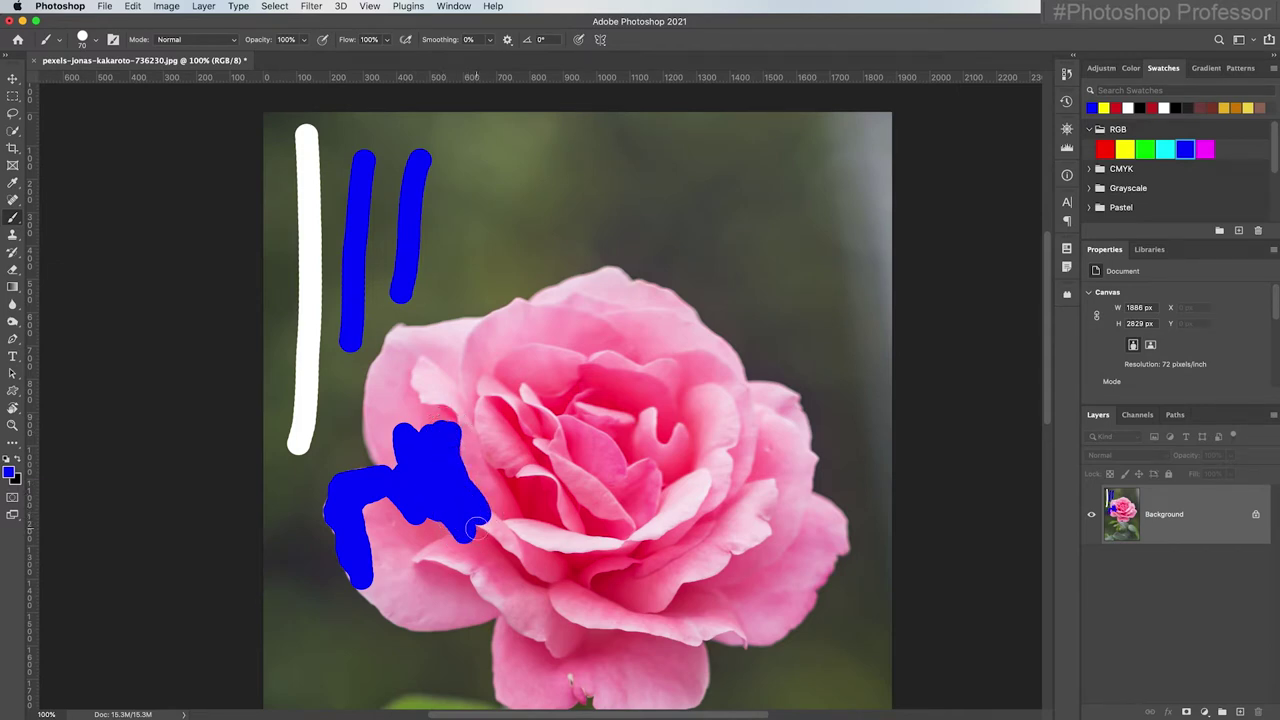
drag(476, 530, 486, 532)
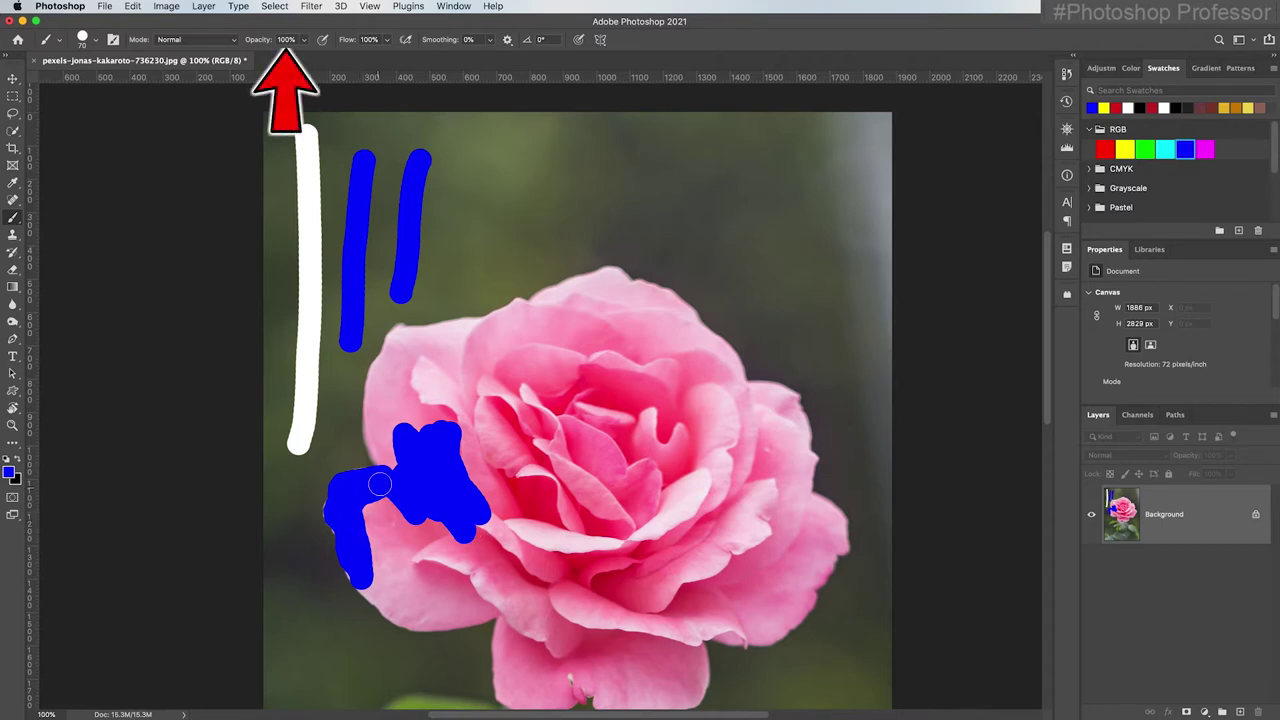
Paint semi-transparent blue over the rose's upper-left petals with a reduced brush opacity, and restore the opacity to 100%.
drag(265, 42, 228, 42)
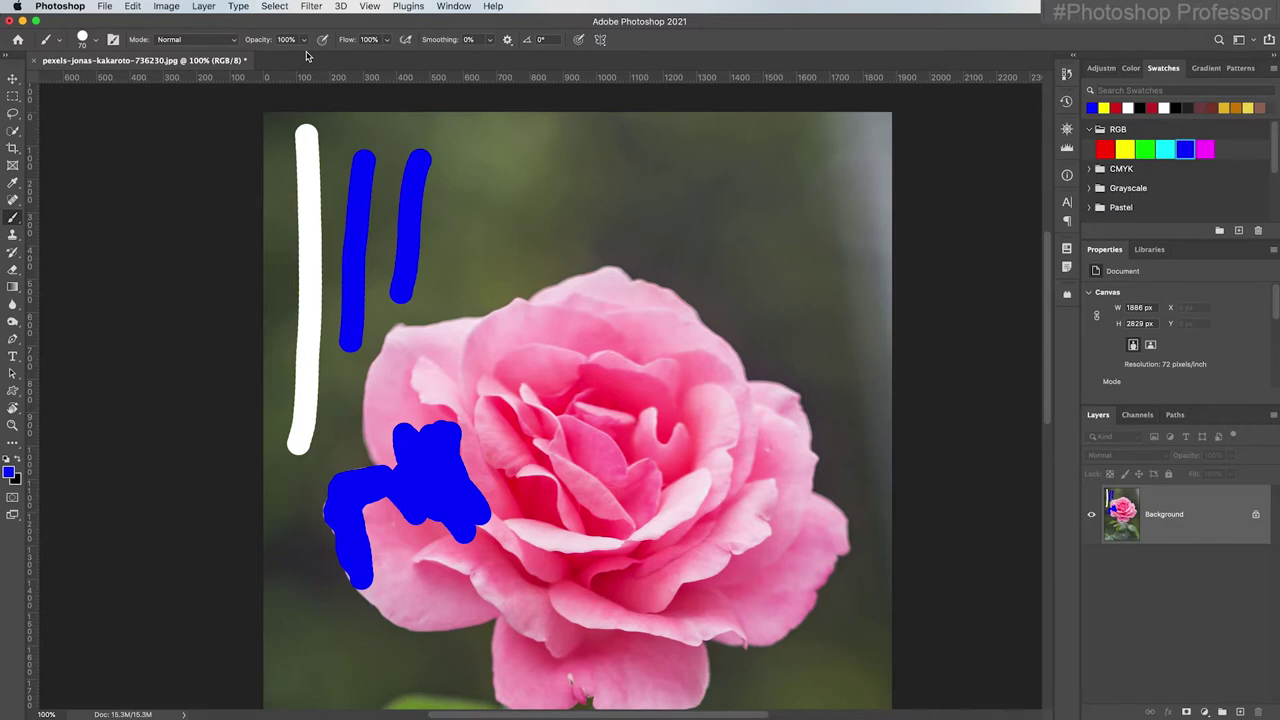
click(304, 48)
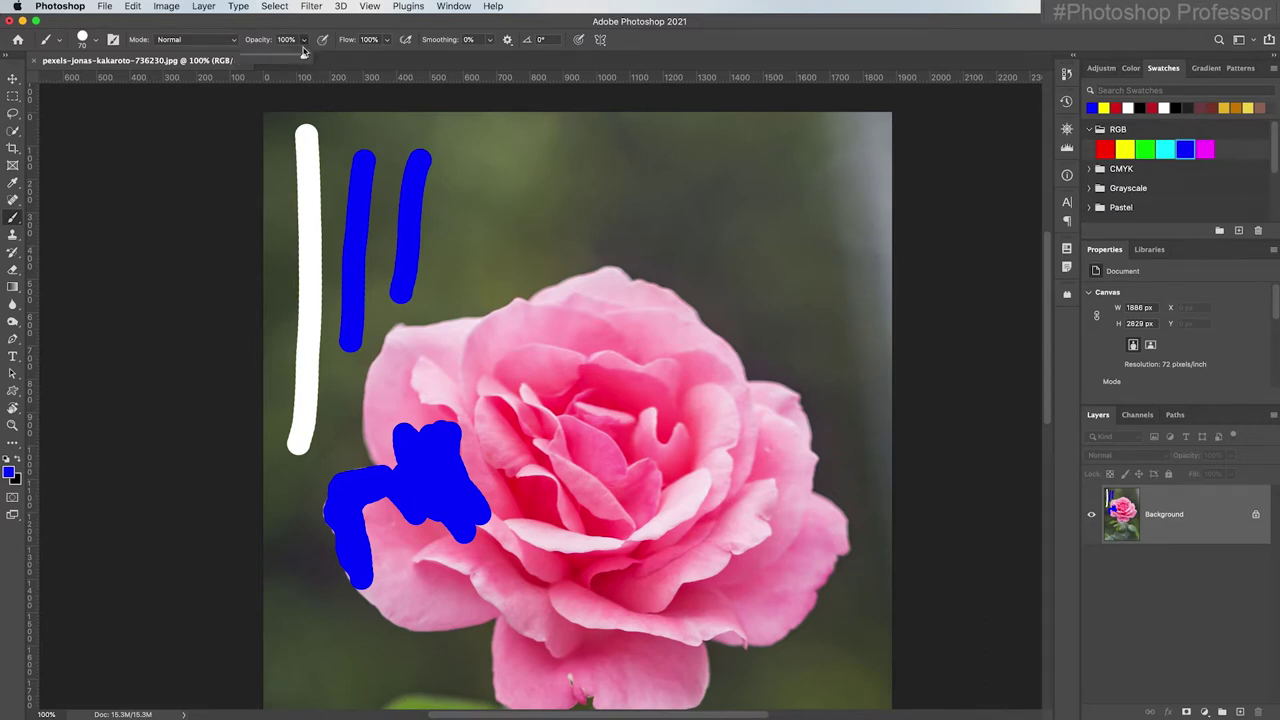
drag(305, 58, 353, 59)
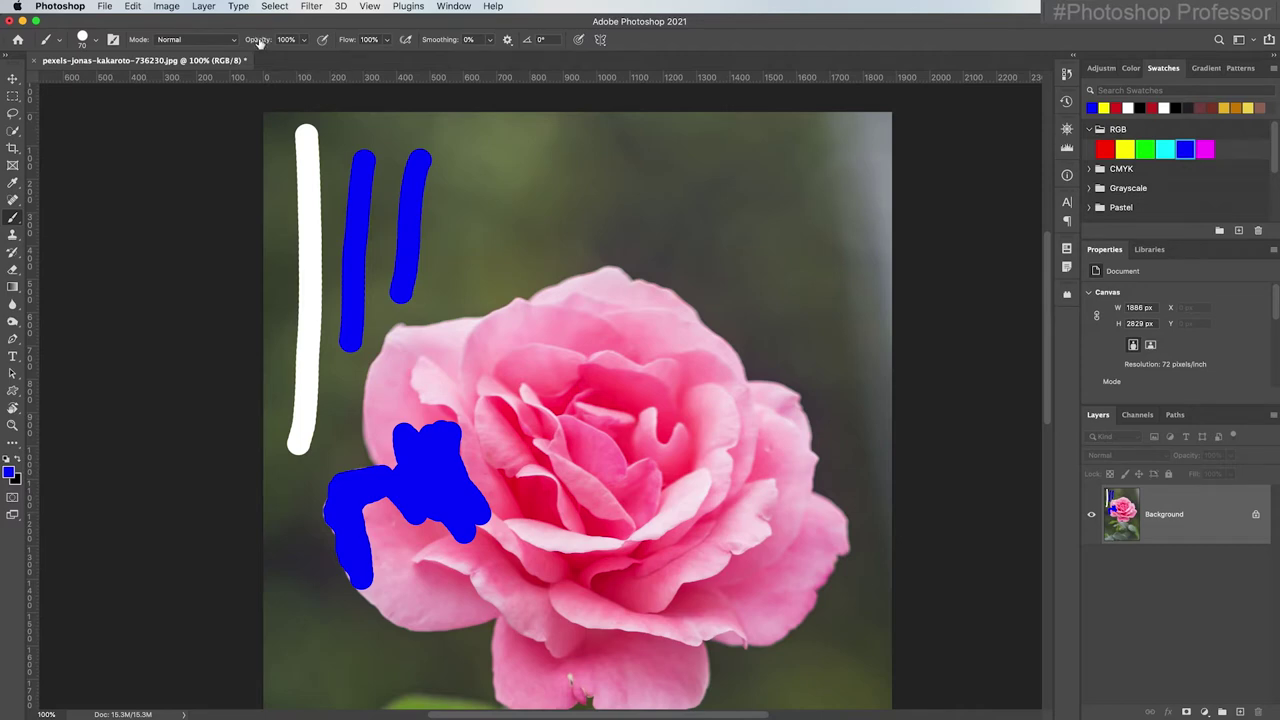
click(283, 40)
mouse_move(283, 40)
mouse_down()
mouse_move(295, 40)
mouse_move(205, 40)
mouse_move(305, 40)
mouse_move(249, 43)
mouse_move(276, 44)
mouse_up()
mouse_move(540, 340)
mouse_down()
mouse_move(468, 376)
mouse_move(485, 470)
mouse_move(535, 340)
mouse_move(570, 345)
mouse_move(500, 437)
mouse_move(560, 440)
mouse_move(514, 423)
mouse_move(510, 470)
mouse_move(481, 452)
mouse_move(510, 373)
mouse_move(560, 325)
mouse_move(490, 400)
mouse_move(428, 410)
mouse_move(540, 330)
mouse_move(575, 320)
mouse_move(665, 378)
mouse_up()
key(0)
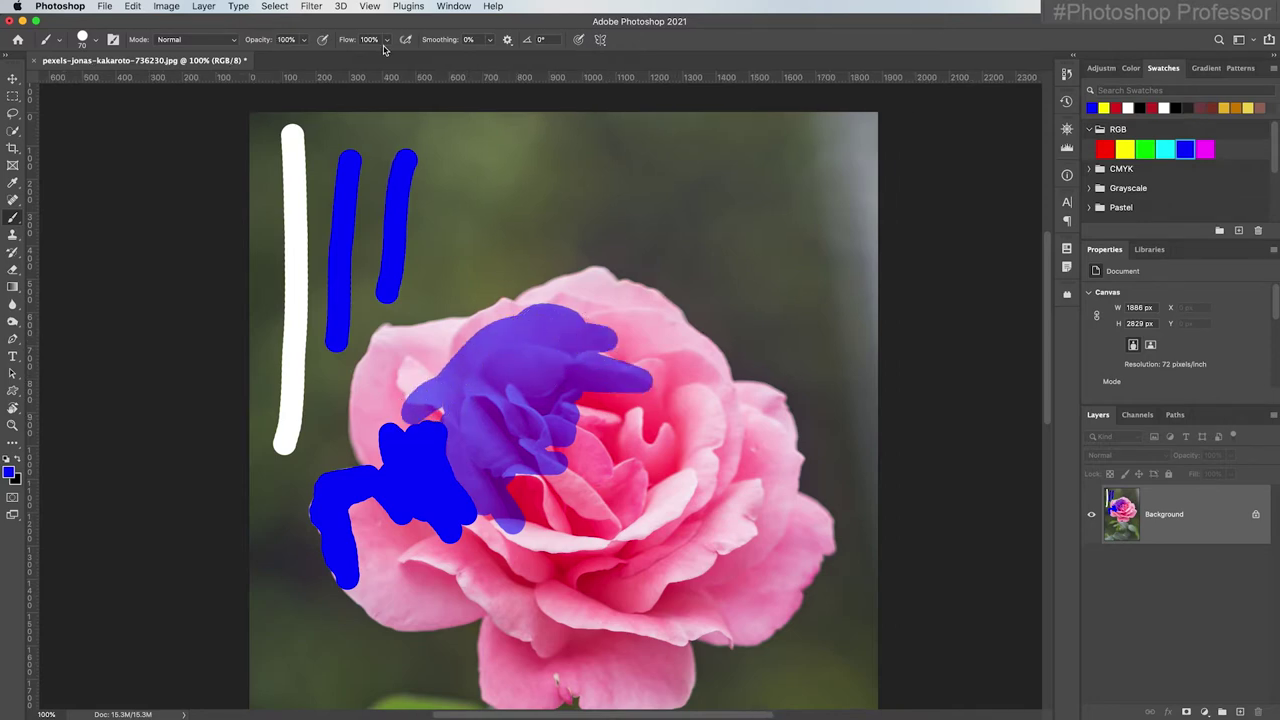
scroll(254, 60, left, 2)
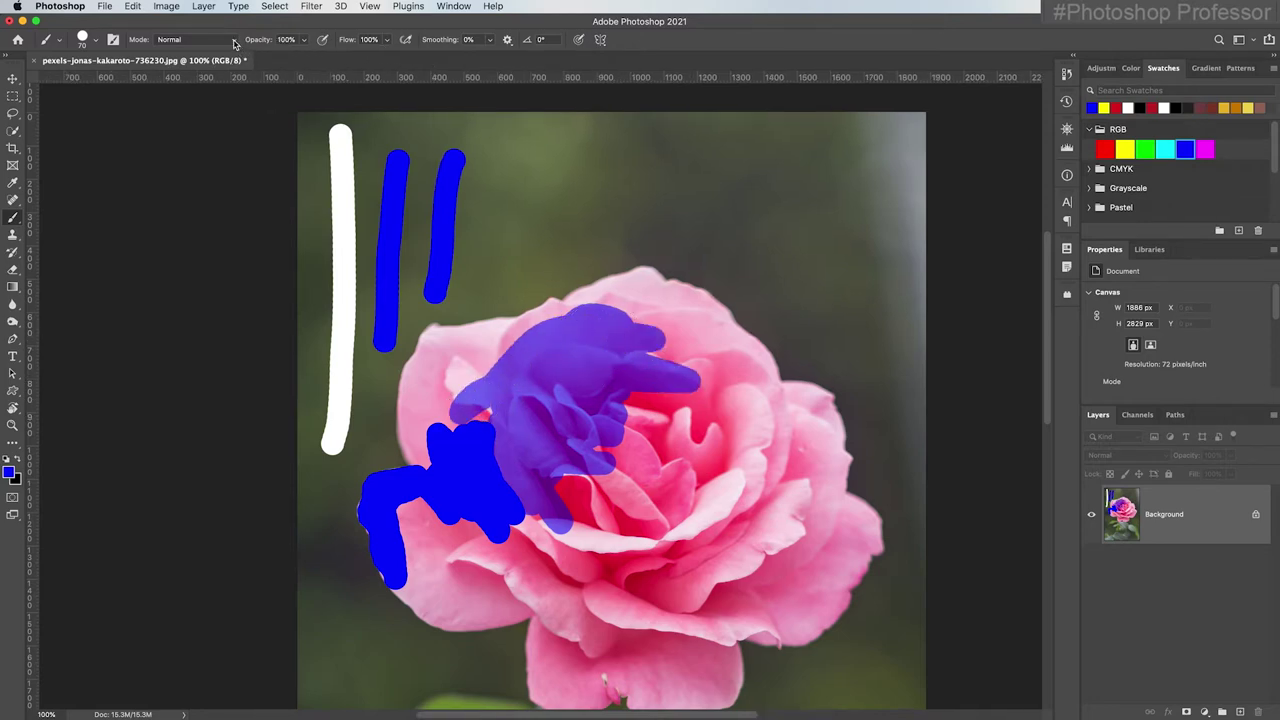
Set the brush blending mode to Color and paint blue over the rose's center, lower petals and upper edge.
click(234, 42)
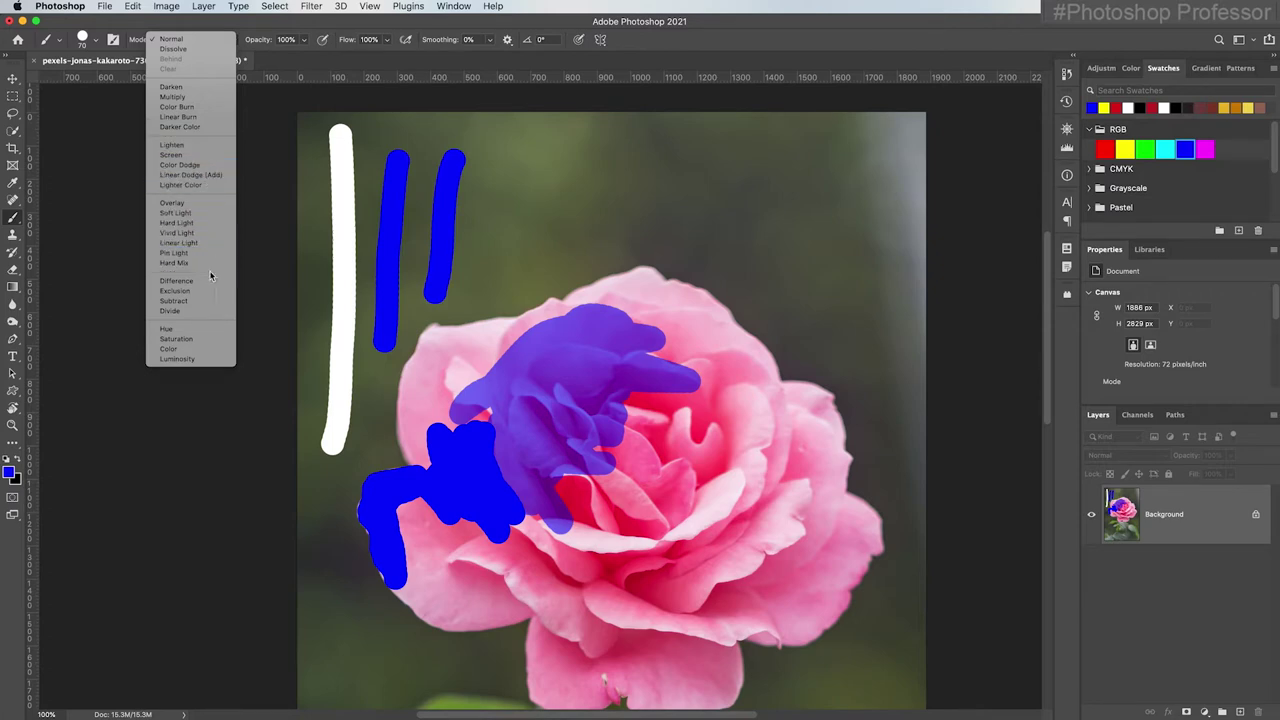
click(205, 353)
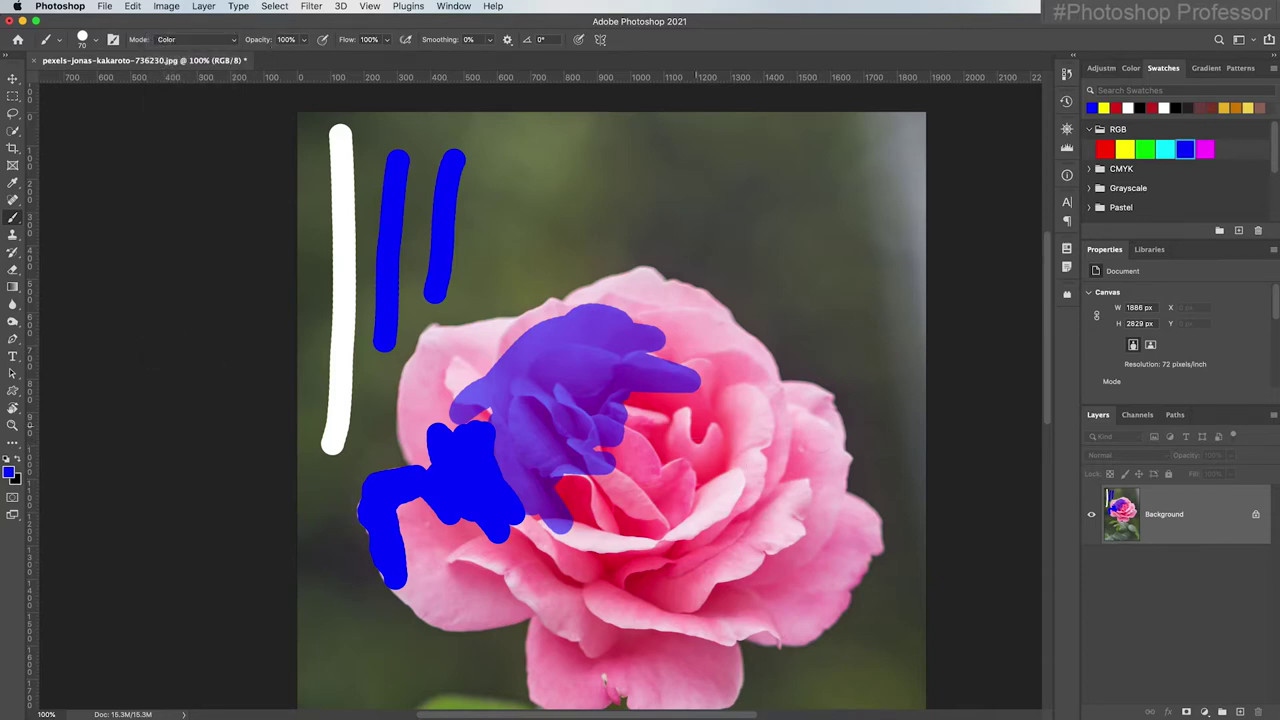
mouse_move(700, 435)
mouse_down()
mouse_move(653, 477)
mouse_move(699, 448)
mouse_move(659, 547)
mouse_move(673, 518)
mouse_move(725, 494)
mouse_move(687, 529)
mouse_move(714, 441)
mouse_move(675, 569)
mouse_move(723, 557)
mouse_move(742, 526)
mouse_move(682, 527)
mouse_move(644, 502)
mouse_move(661, 486)
mouse_move(643, 497)
mouse_move(631, 540)
mouse_move(648, 592)
mouse_move(574, 561)
mouse_move(568, 596)
mouse_move(651, 596)
mouse_up()
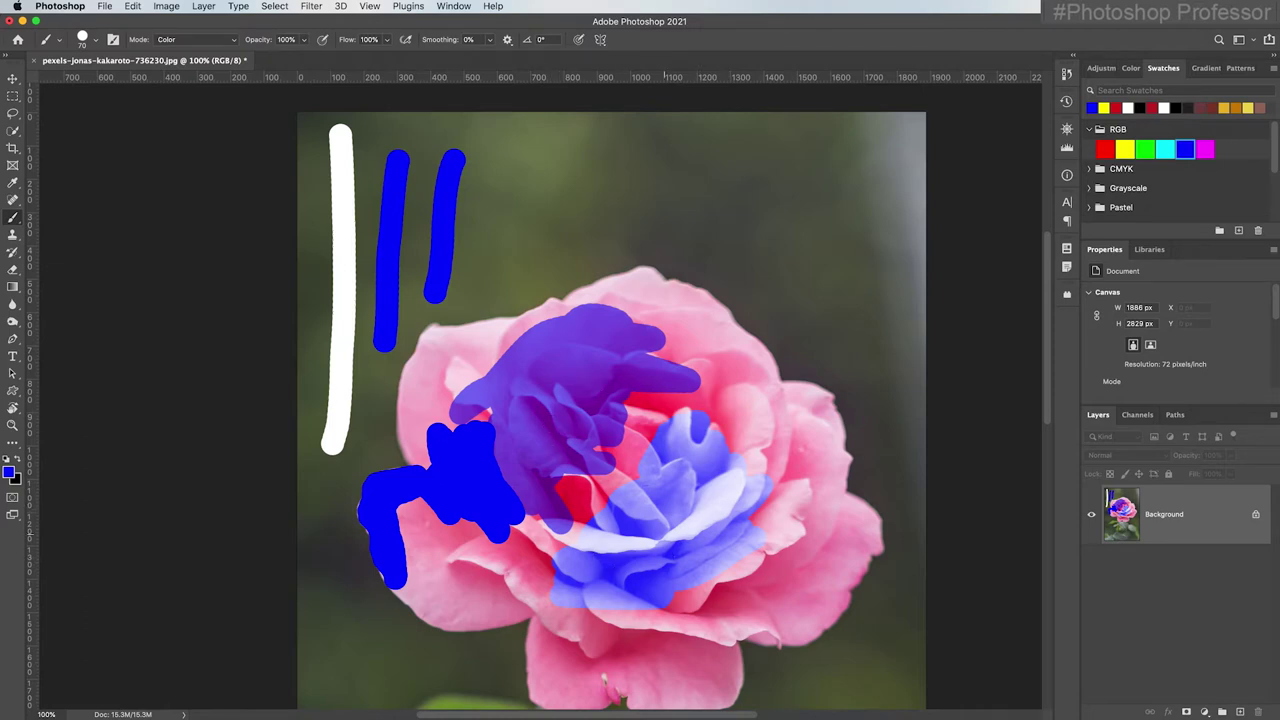
mouse_move(723, 553)
mouse_down()
mouse_move(668, 602)
mouse_move(694, 592)
mouse_move(708, 605)
mouse_move(776, 530)
mouse_move(757, 495)
mouse_move(790, 460)
mouse_up()
click(723, 324)
mouse_move(725, 327)
mouse_down()
mouse_move(753, 345)
mouse_move(706, 300)
mouse_move(731, 331)
mouse_move(682, 287)
mouse_move(654, 283)
mouse_move(598, 283)
mouse_move(550, 320)
mouse_up()
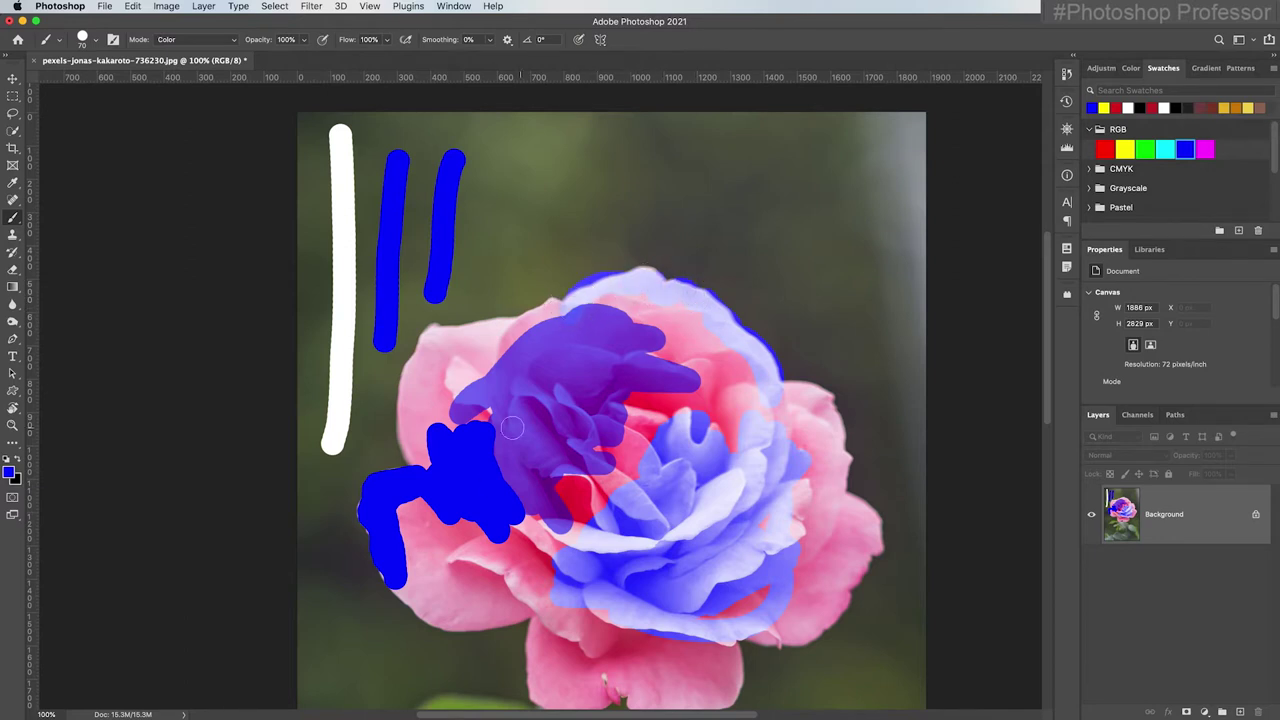
drag(438, 558, 613, 562)
Revert the photo to its saved state to clear all the practice paint.
click(105, 7)
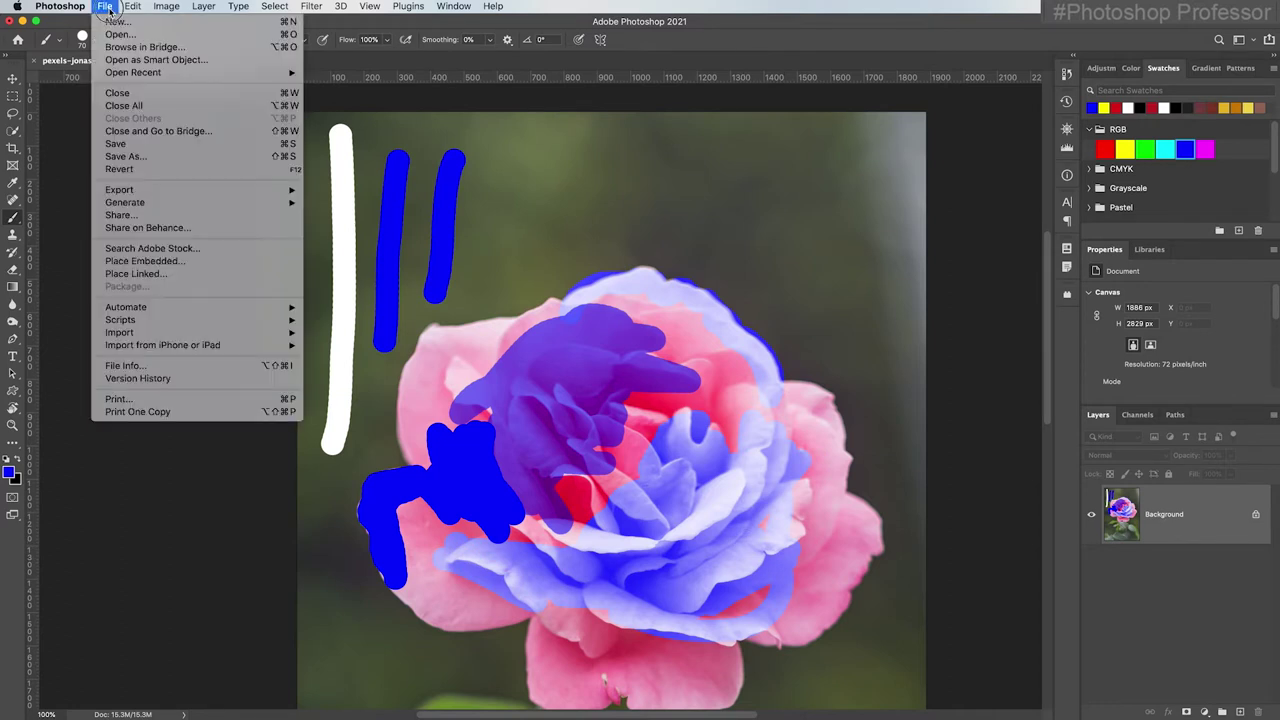
click(171, 168)
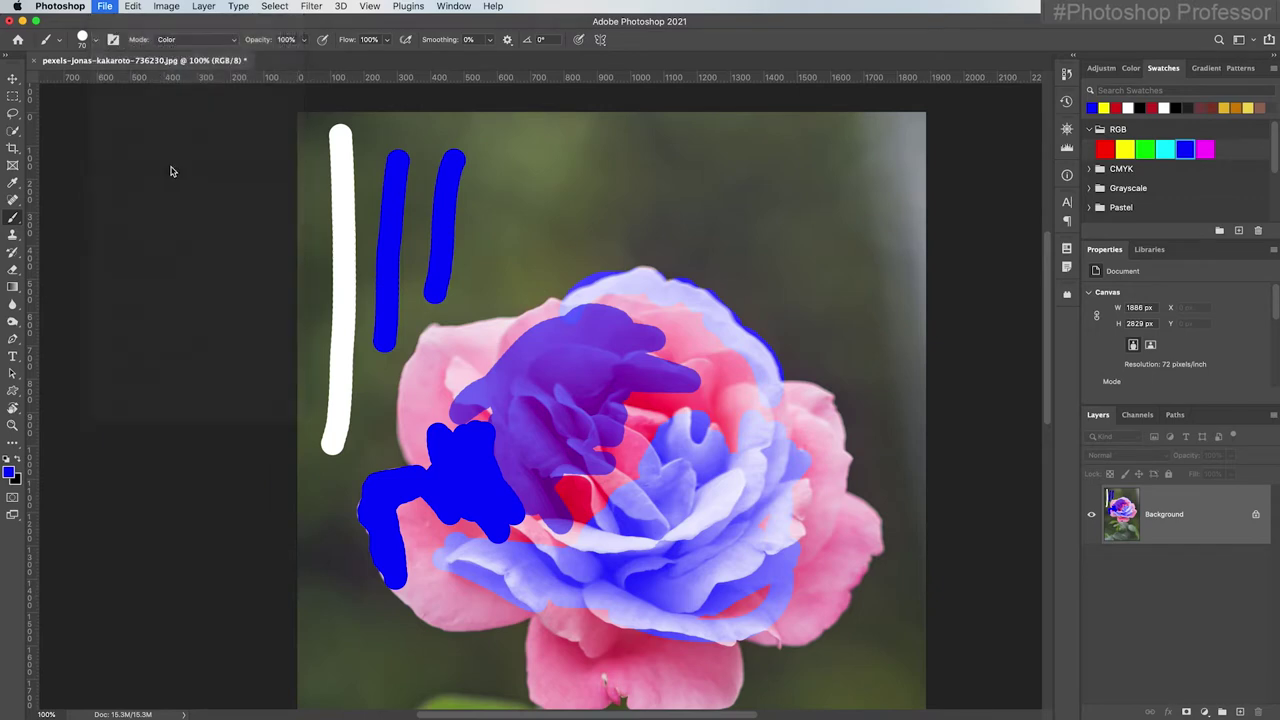
drag(580, 363, 579, 221)
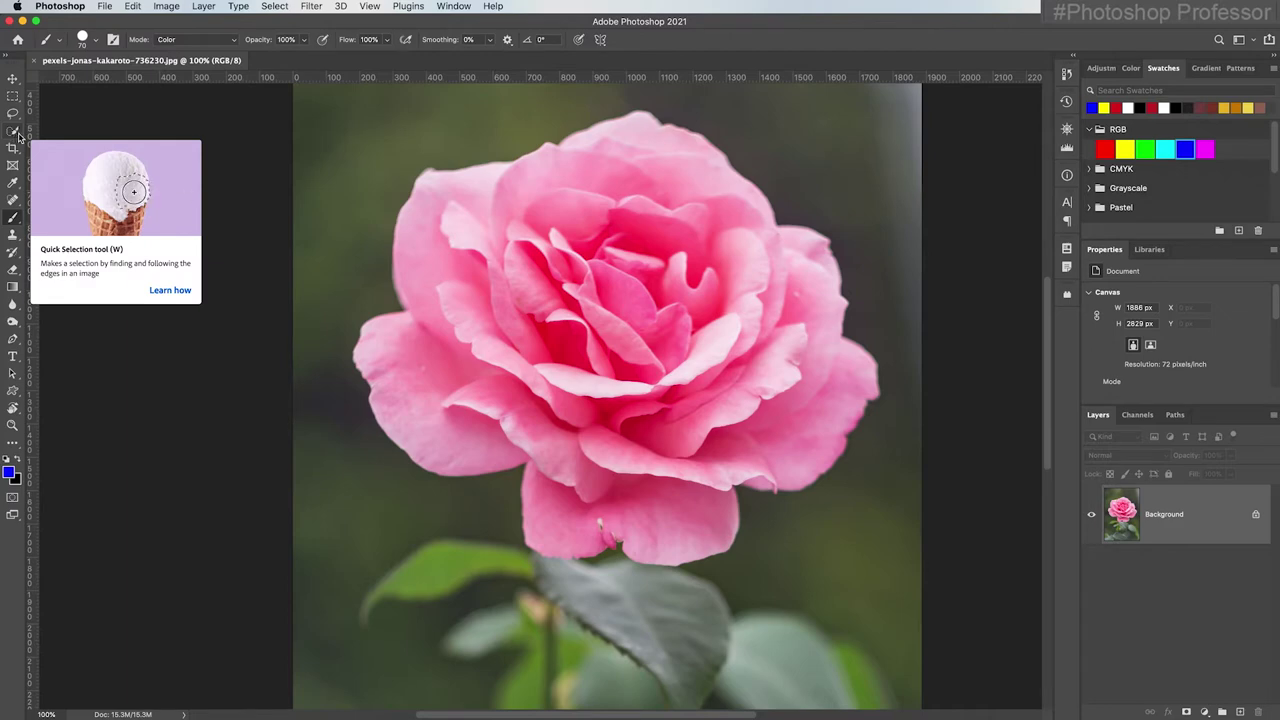
Select the whole rose with the Quick Selection tool using a 300 px brush.
click(17, 137)
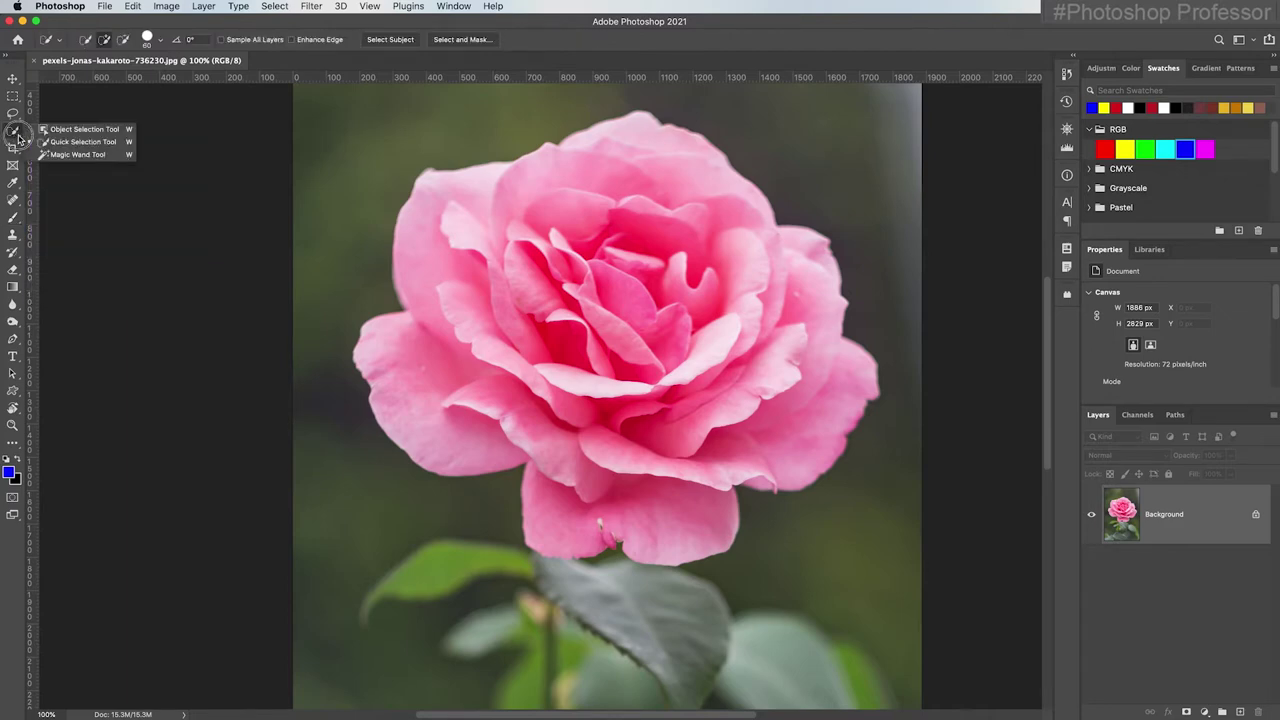
click(118, 142)
key(bracketright)
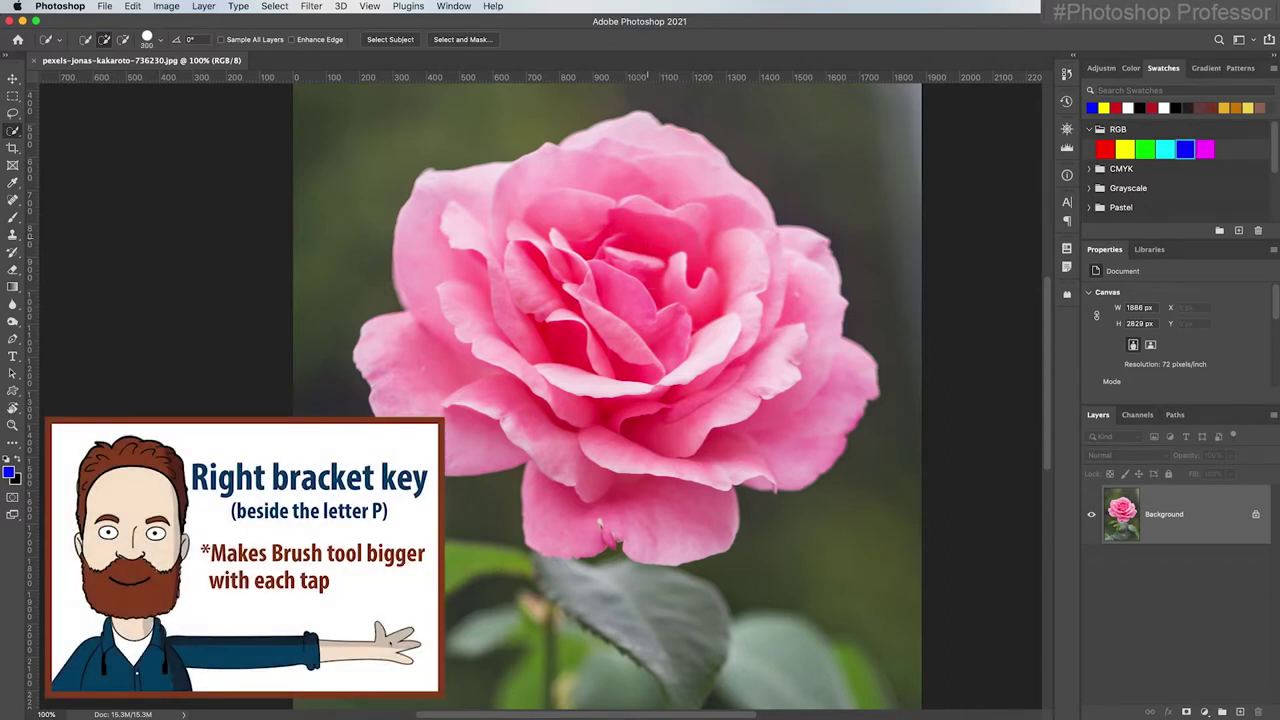
mouse_move(530, 250)
mouse_down()
mouse_move(620, 265)
mouse_move(560, 345)
mouse_up()
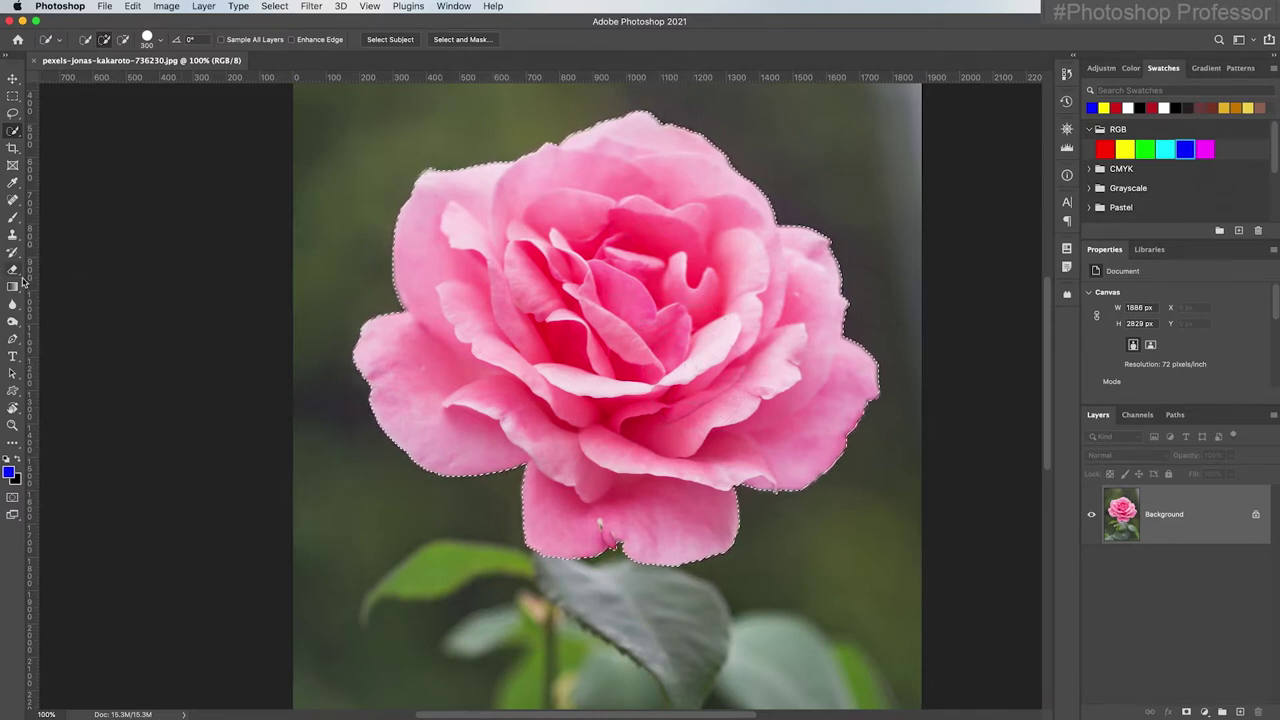
Recolor the selected rose yellow with the Brush tool in Color mode, using a 1200 px brush.
click(14, 219)
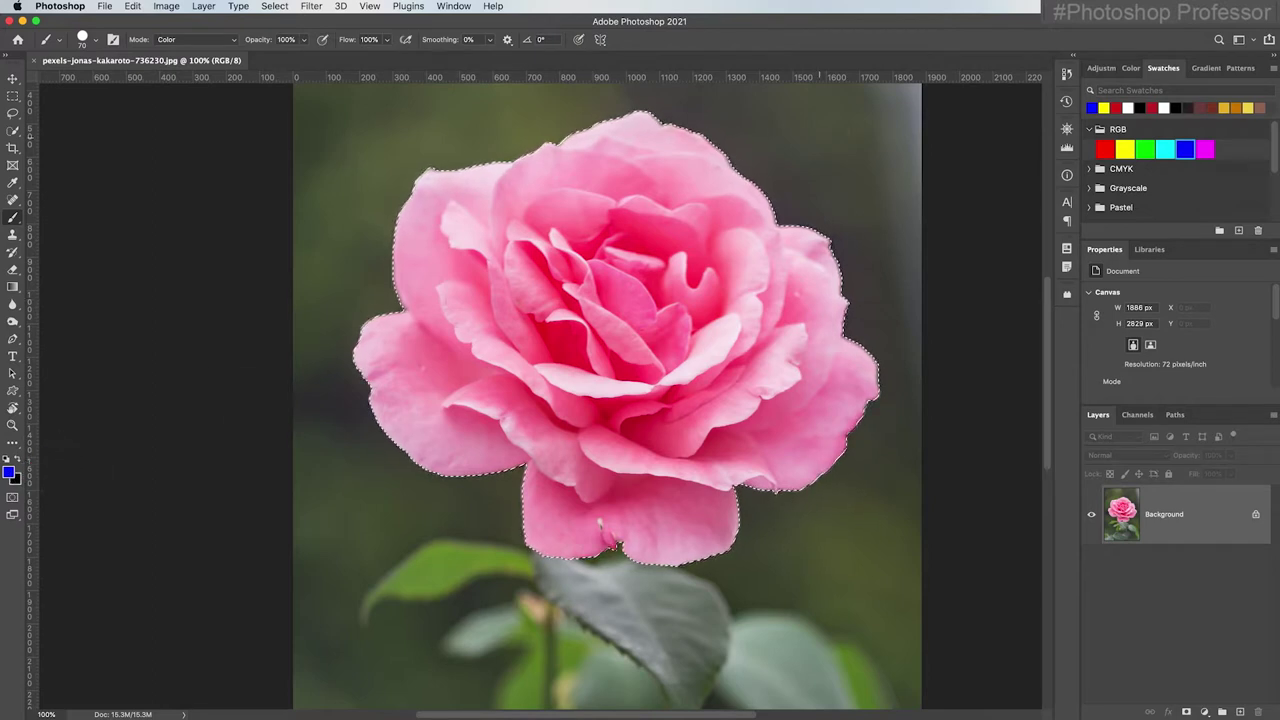
click(1104, 107)
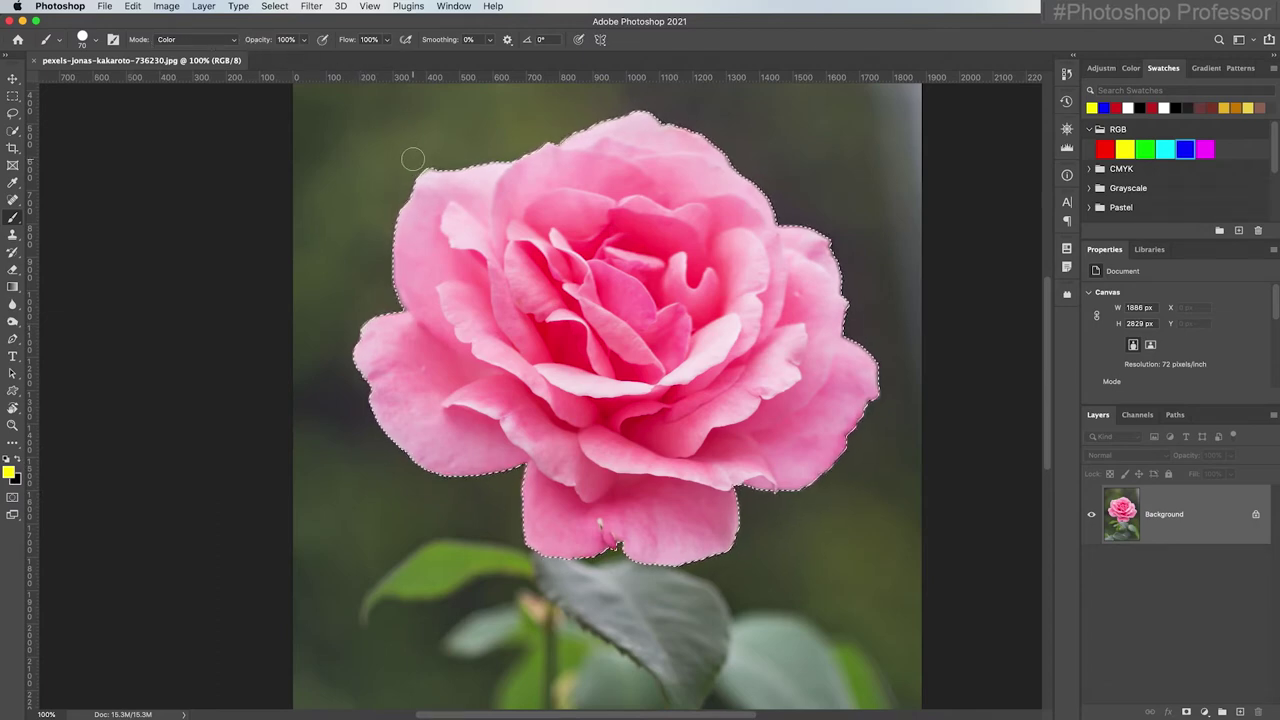
key(bracketright)
key(bracketright)
key(bracketright)
key(bracketright)
key(bracketright)
key(bracketright)
key(bracketright)
key(bracketright)
key(bracketright)
key(bracketright)
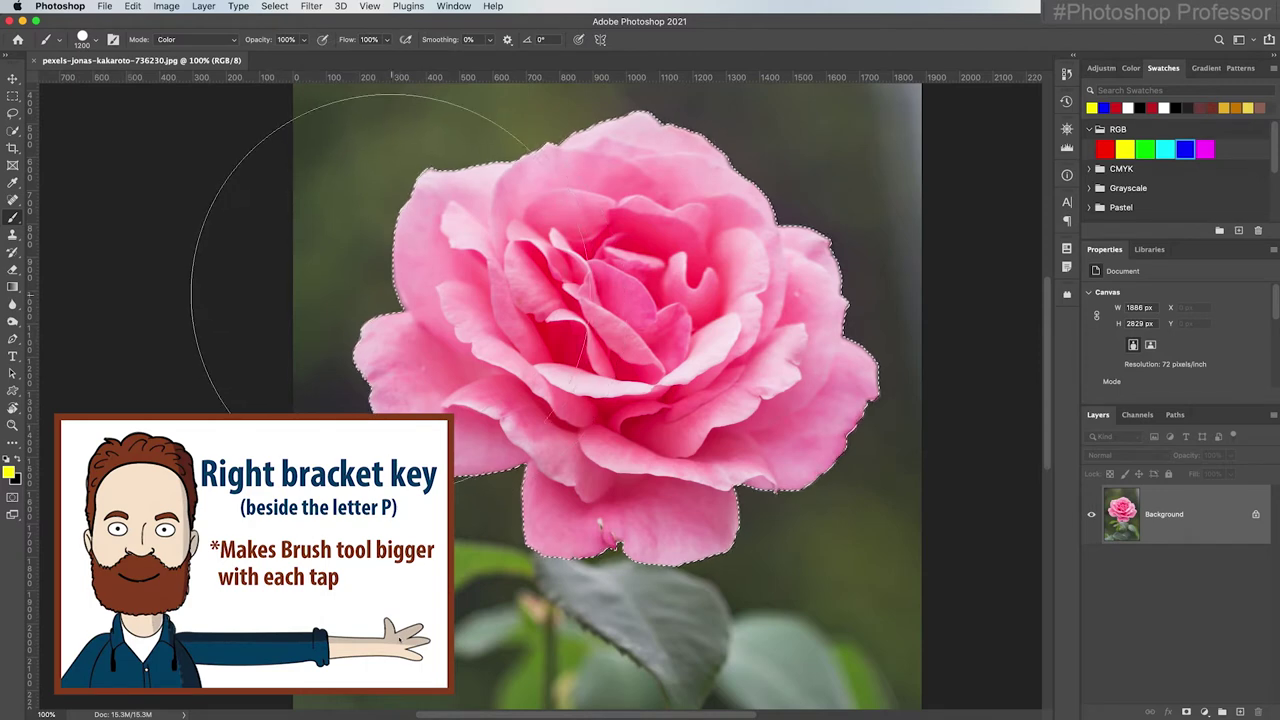
mouse_move(300, 271)
mouse_down()
mouse_move(830, 250)
mouse_move(378, 446)
mouse_move(971, 514)
mouse_up()
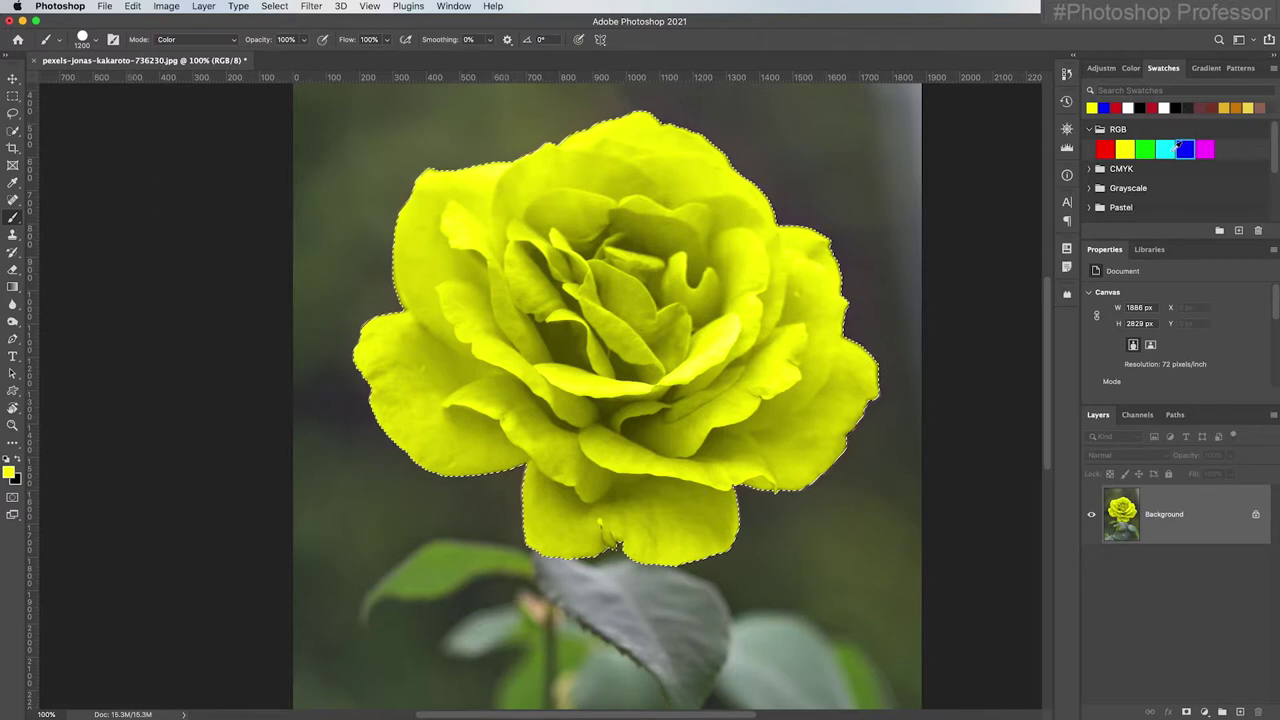
Repaint the selected rose with the RGB cyan swatch and again with the RGB green swatch.
click(1166, 149)
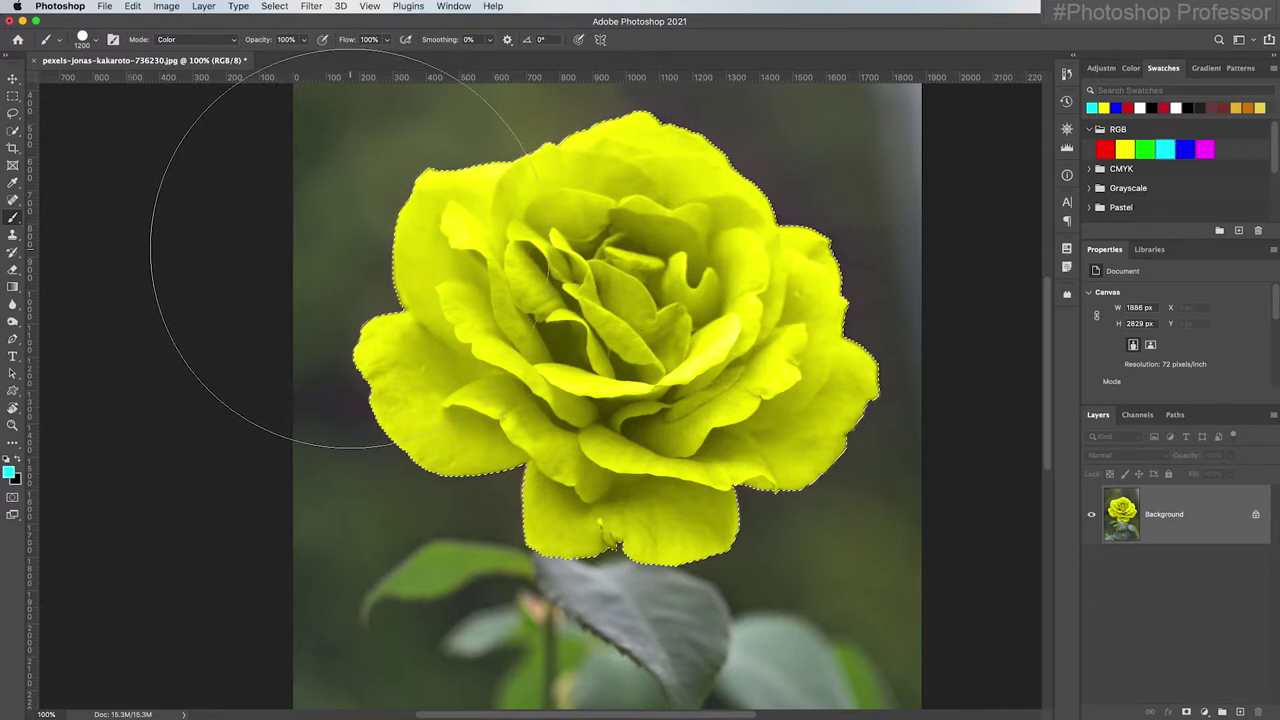
mouse_move(350, 248)
mouse_down()
mouse_move(810, 237)
mouse_move(495, 348)
mouse_move(745, 440)
mouse_move(718, 465)
mouse_up()
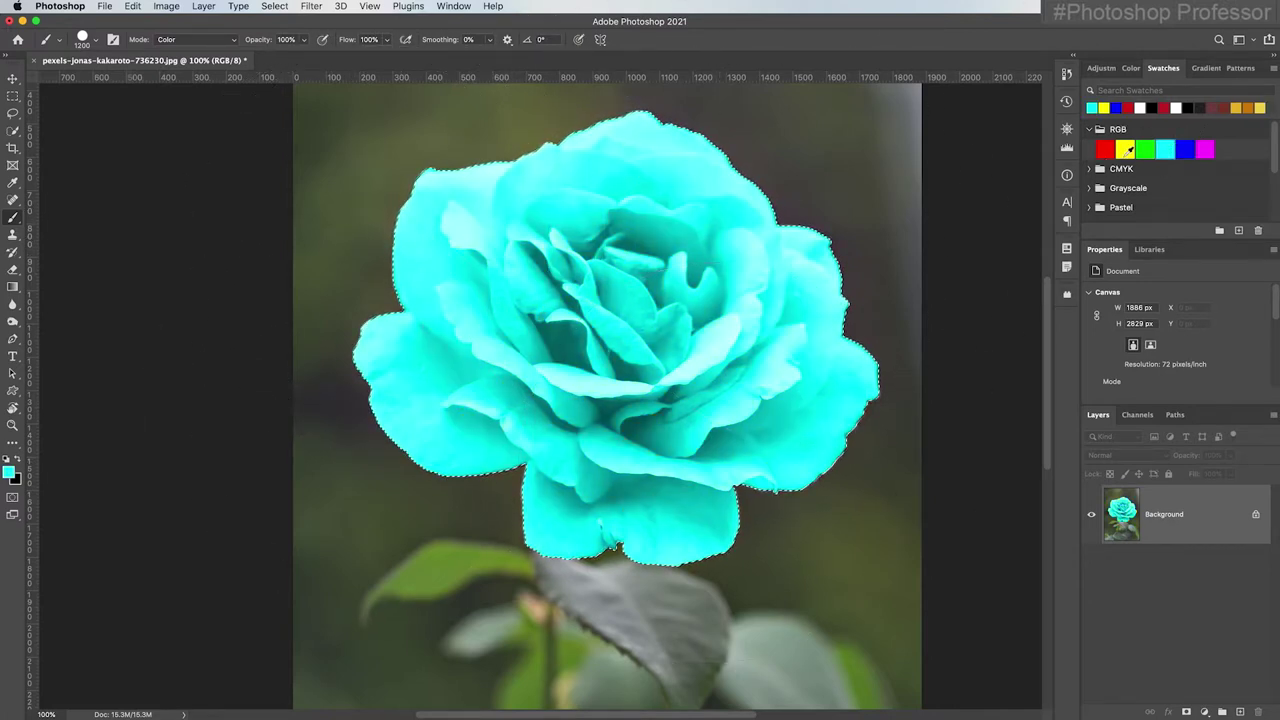
click(1146, 149)
mouse_move(740, 160)
mouse_down()
mouse_move(658, 172)
mouse_move(608, 270)
mouse_move(740, 388)
mouse_move(730, 430)
mouse_up()
Repaint the selected rose with the RGB red swatch and again with the RGB magenta swatch.
click(1105, 149)
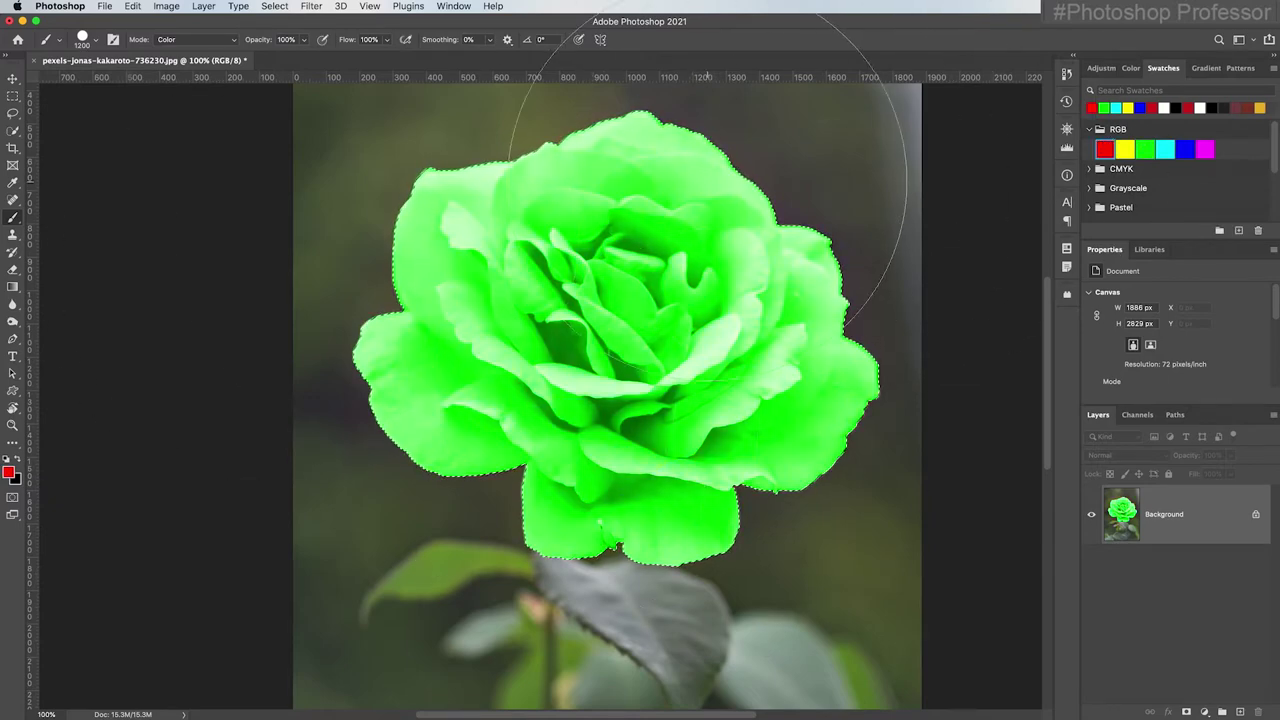
mouse_move(714, 130)
mouse_down()
mouse_move(560, 345)
mouse_move(790, 420)
mouse_up()
click(1205, 149)
mouse_move(657, 314)
mouse_down()
mouse_move(486, 314)
mouse_move(640, 470)
mouse_up()
Recolor the selected rose with the RGB red swatch and deselect it.
click(1103, 148)
drag(190, 230, 600, 350)
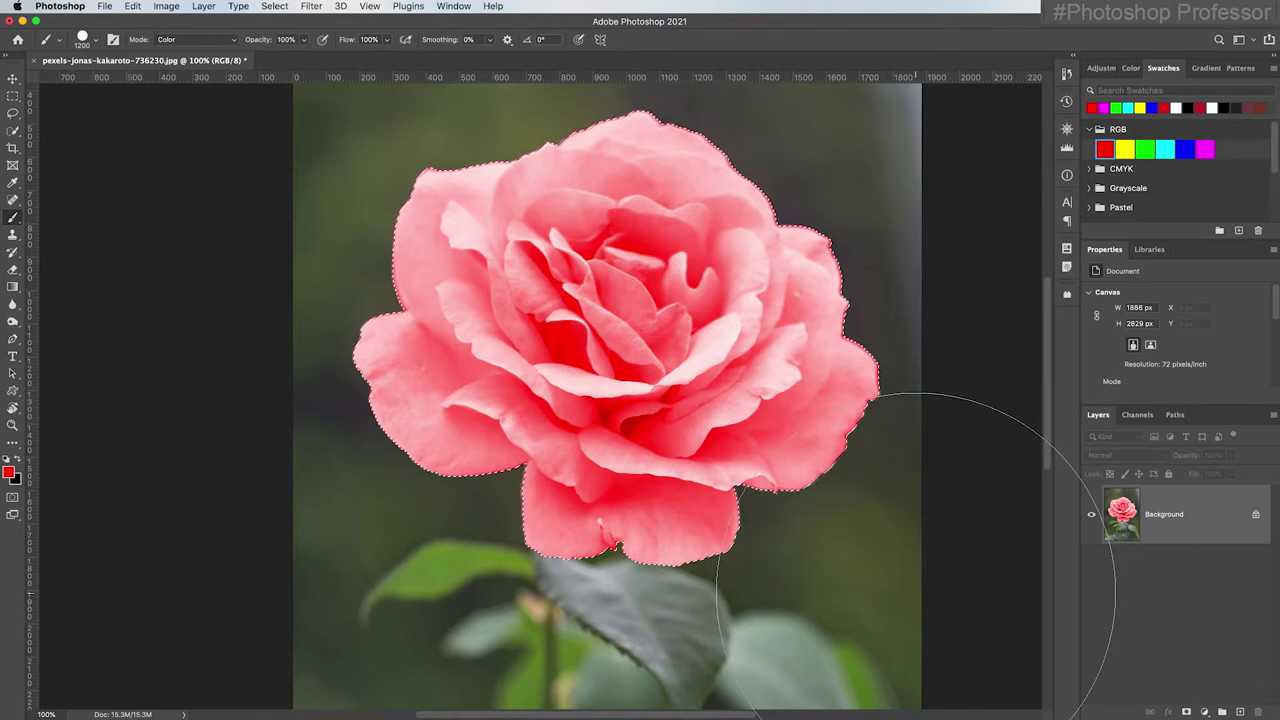
click(276, 6)
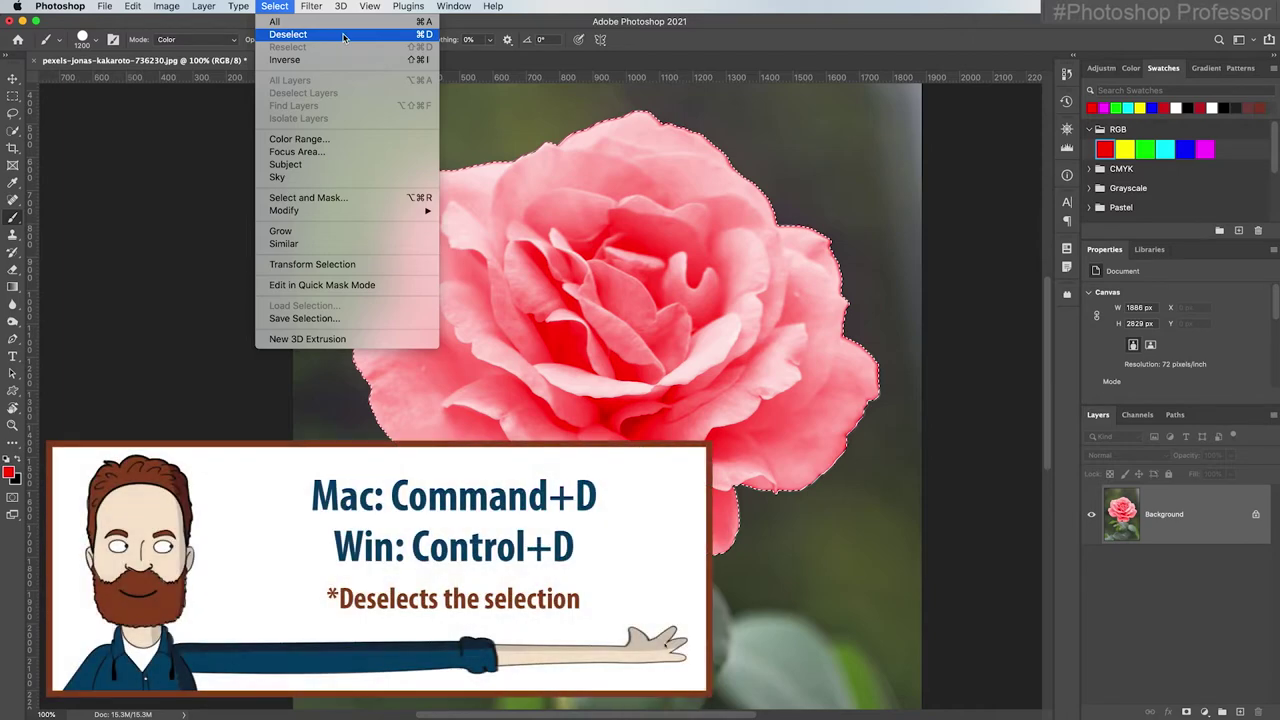
click(343, 37)
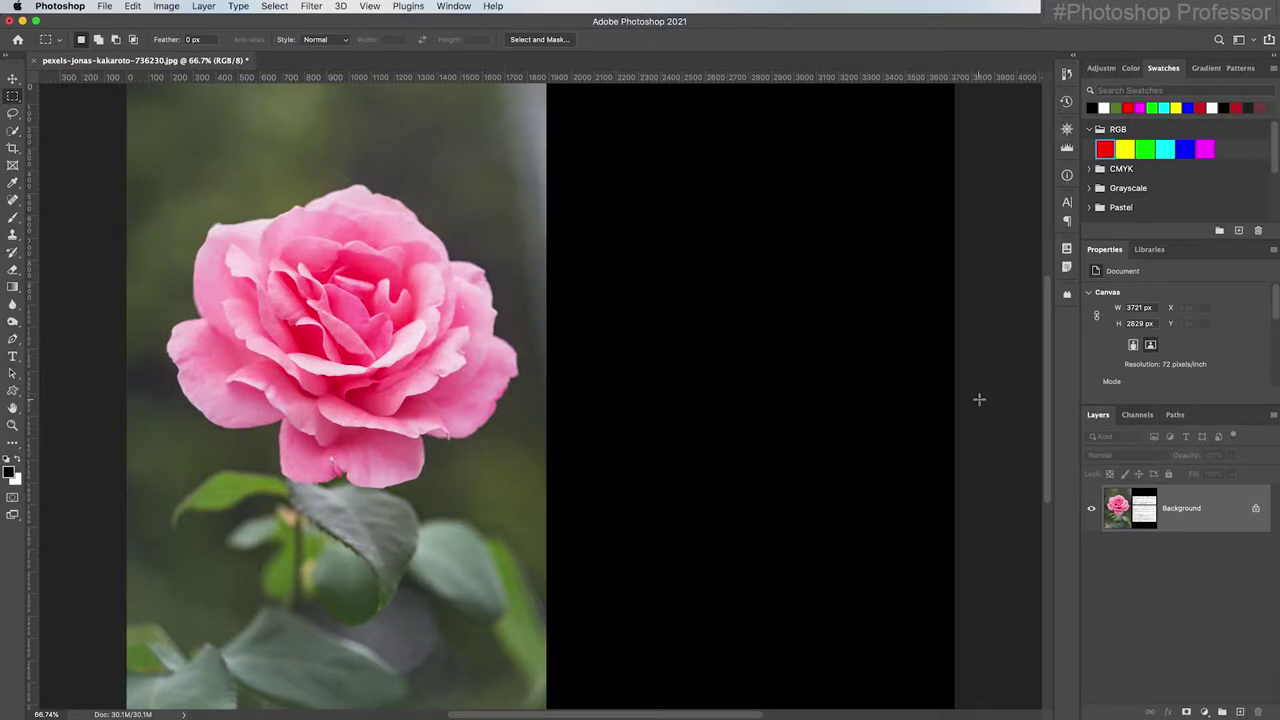
Undo the black rectangle over the rose and apply a vertical black-to-white linear gradient spanning from the rose's top to its lowest petals.
scroll(979, 399, right, 2)
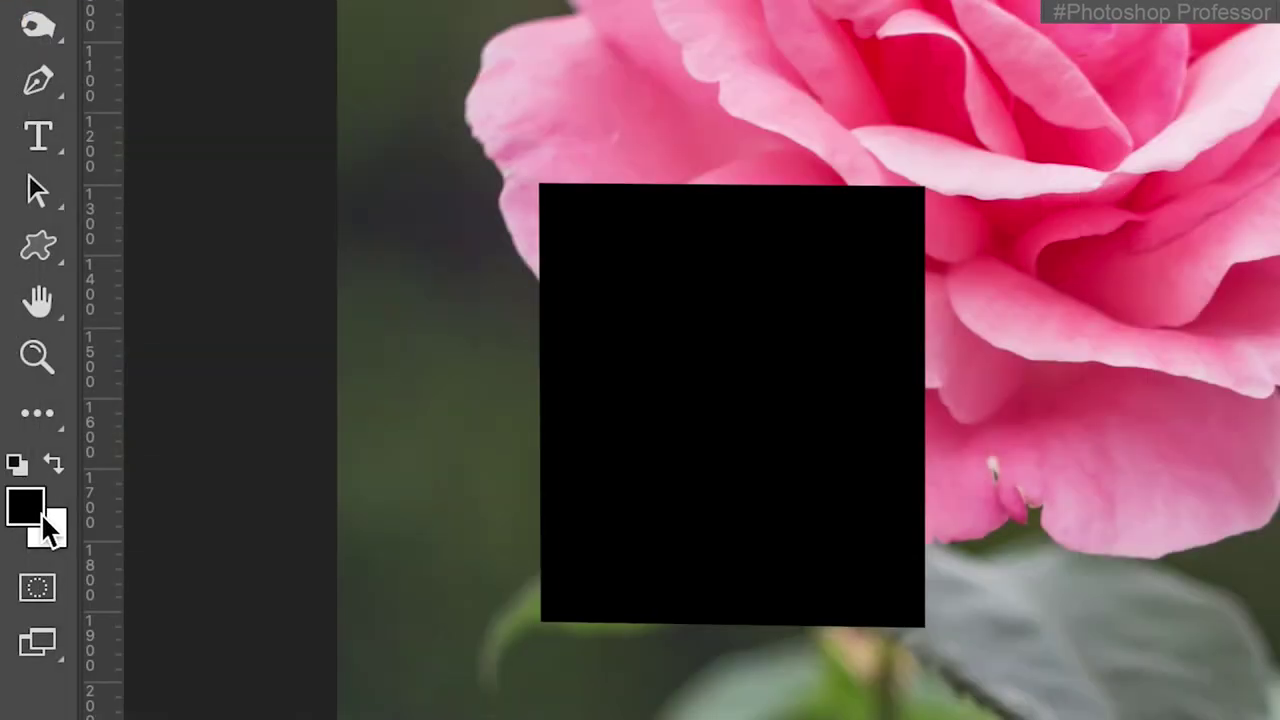
key(ctrl+z)
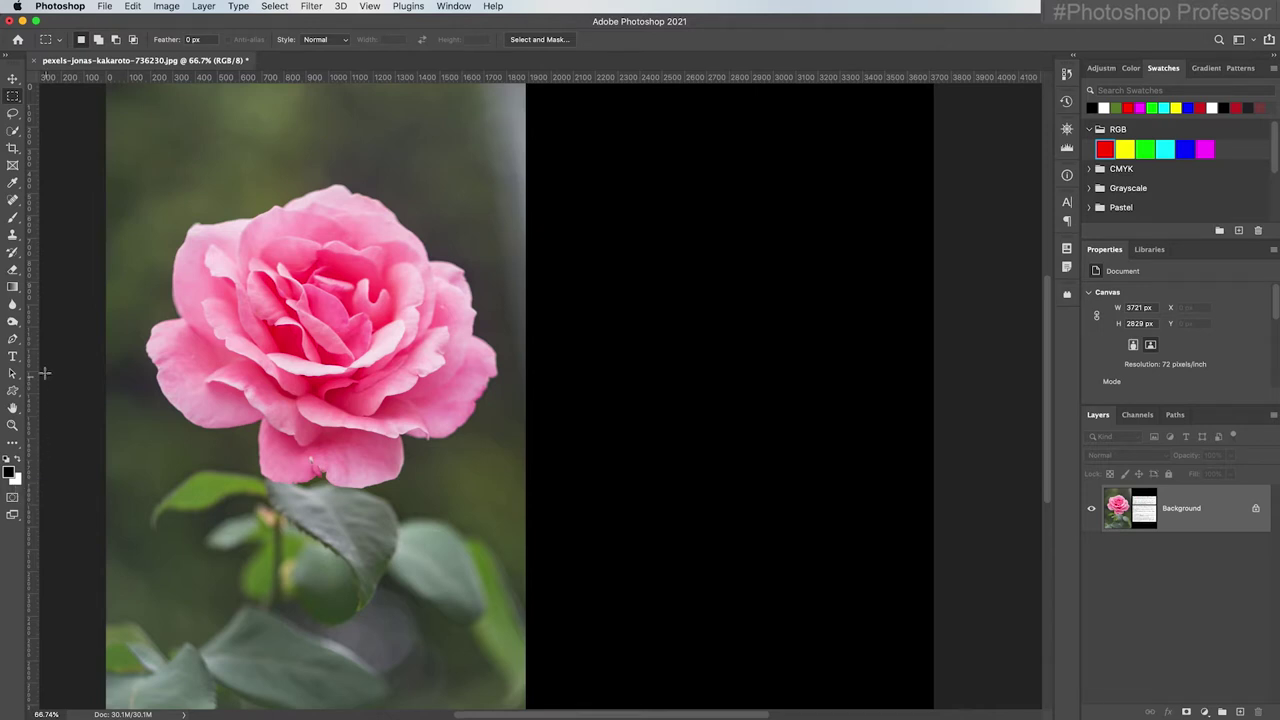
click(13, 287)
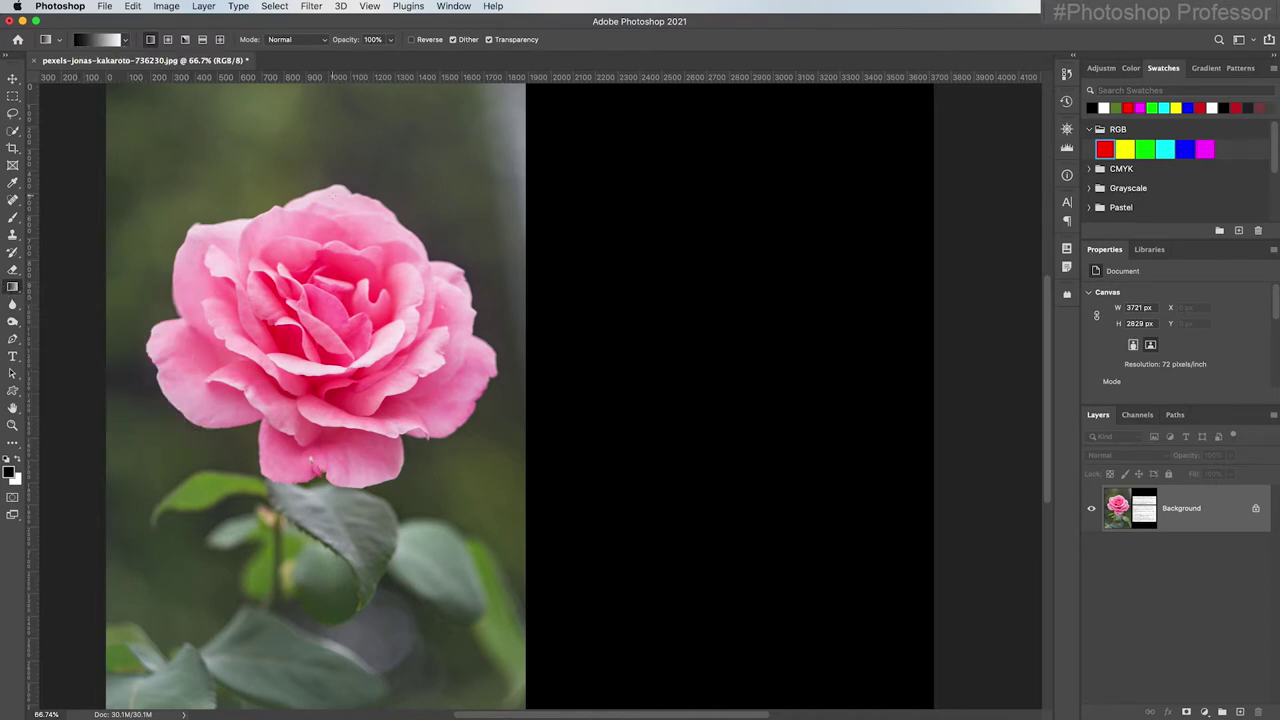
drag(319, 184, 316, 484)
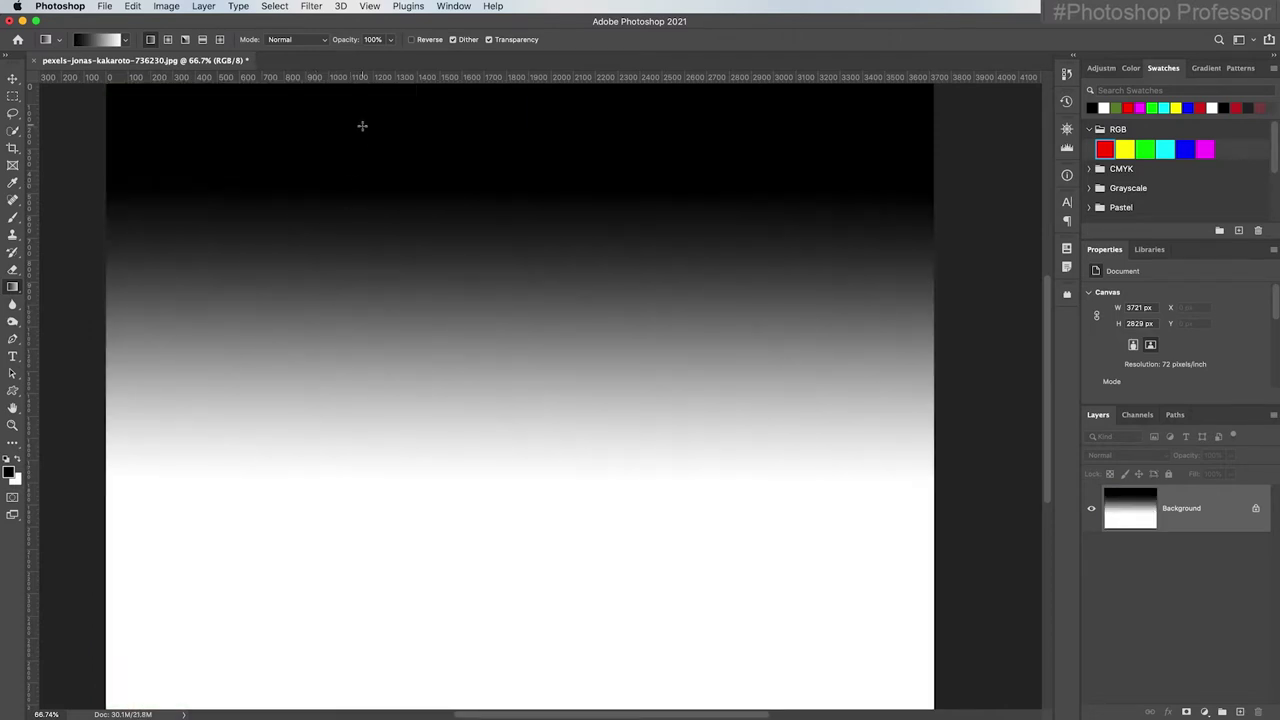
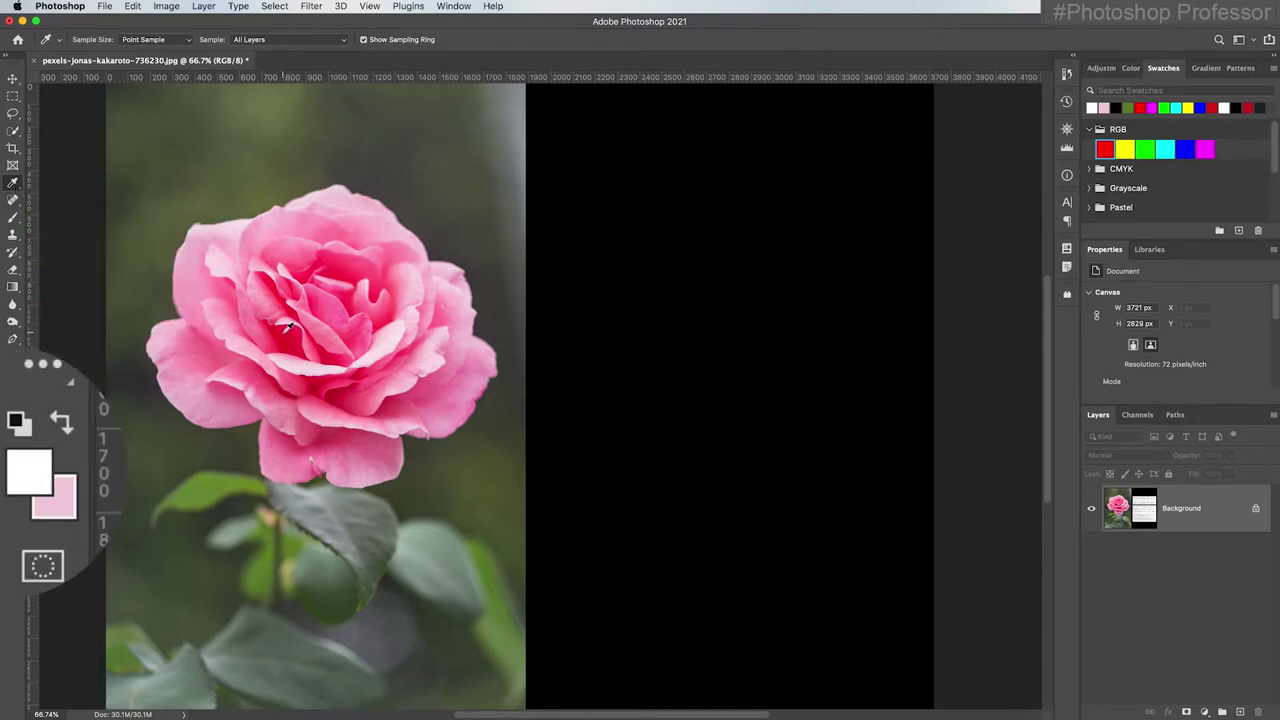
Sample the deep red at the rose's center as the foreground color and swap it with the light pink background color.
click(289, 330)
scroll(75, 465, up, 3)
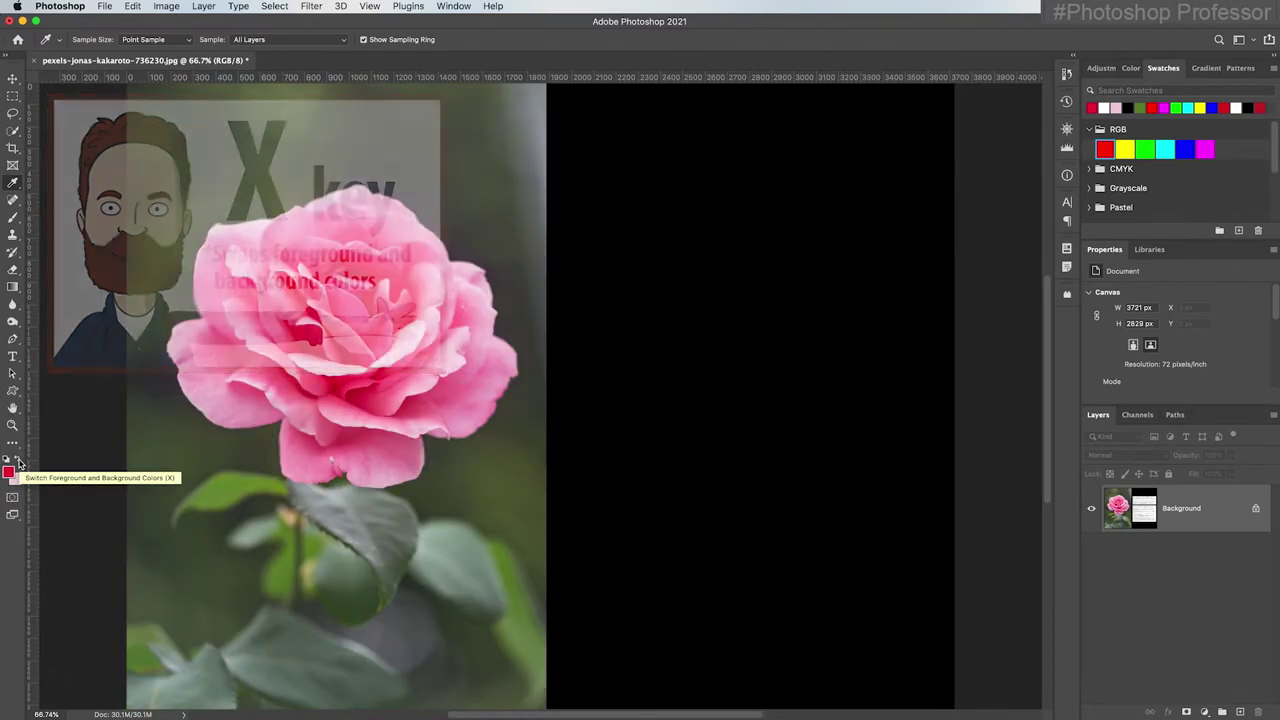
click(18, 461)
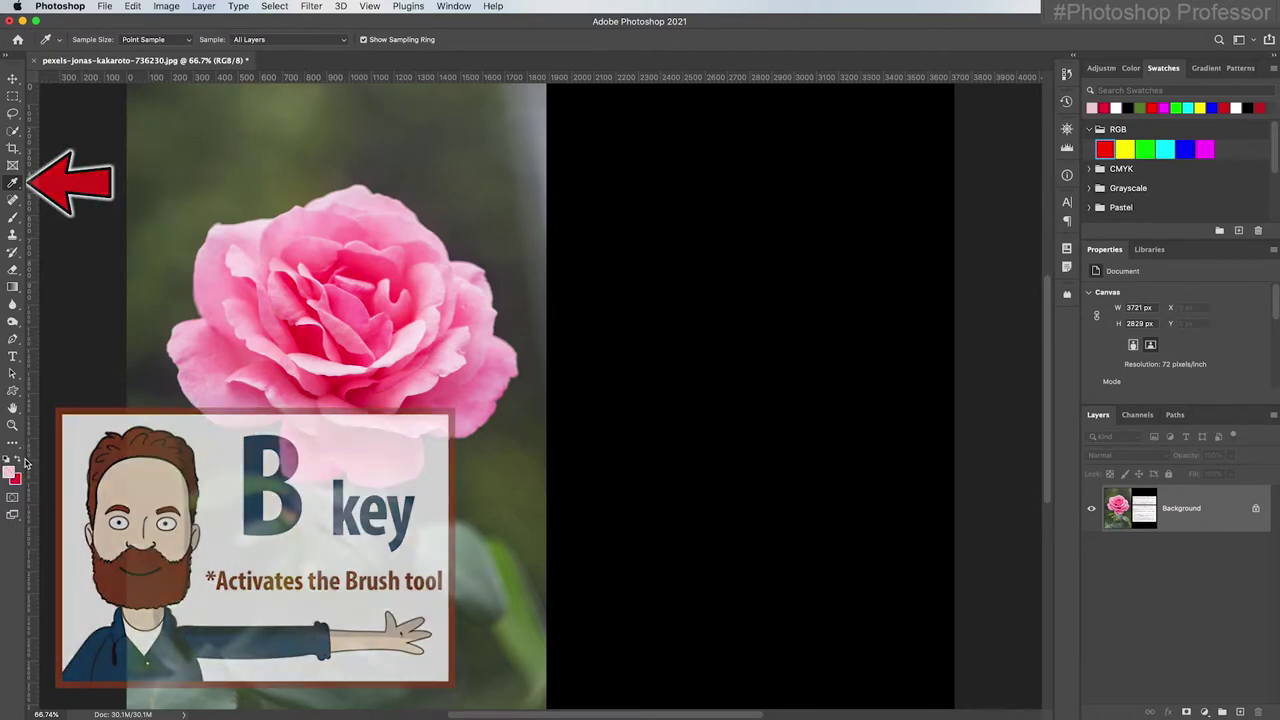
Activate the Brush tool and reset it to its default settings.
key(b)
click(195, 39)
mouse_move(205, 14)
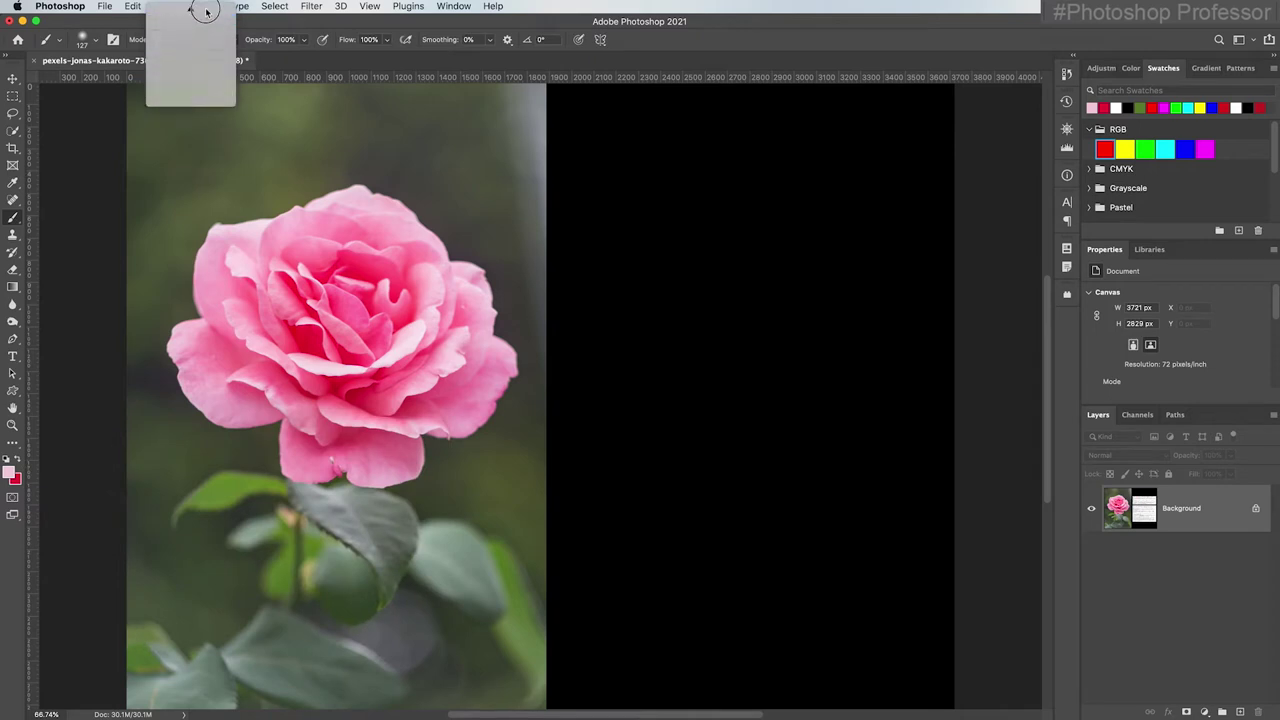
click(205, 12)
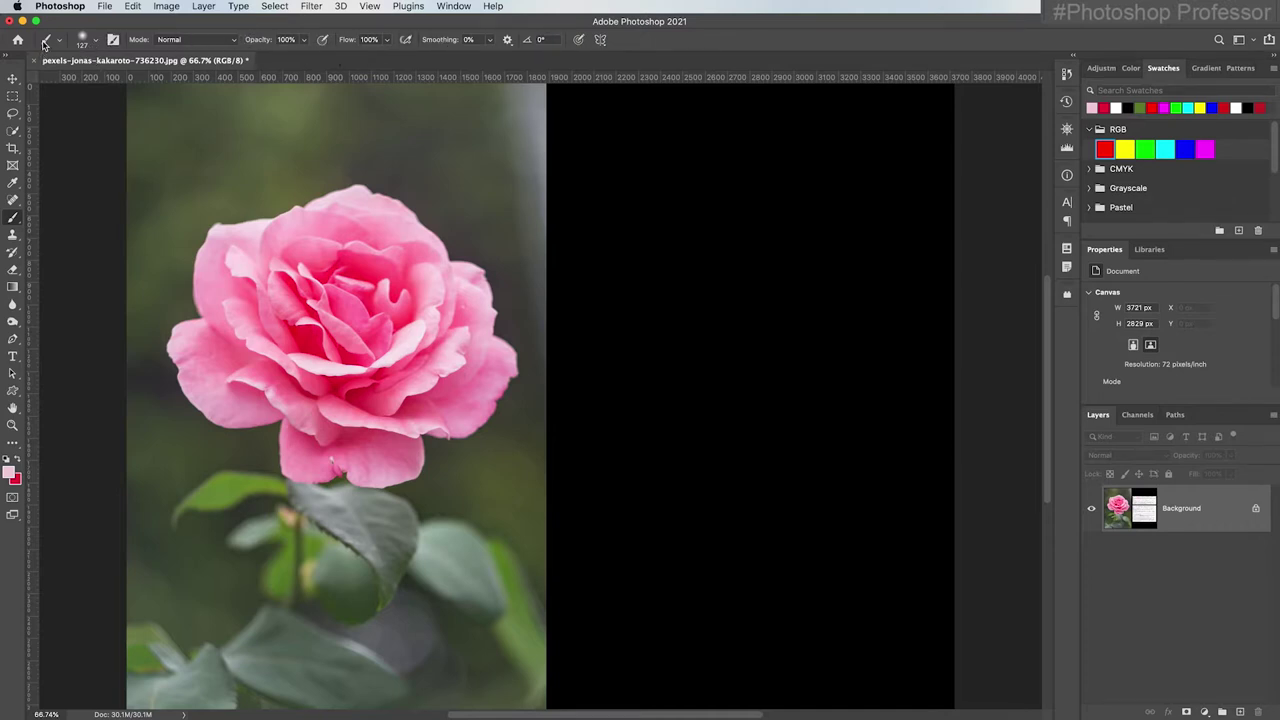
scroll(40, 130, right, 2)
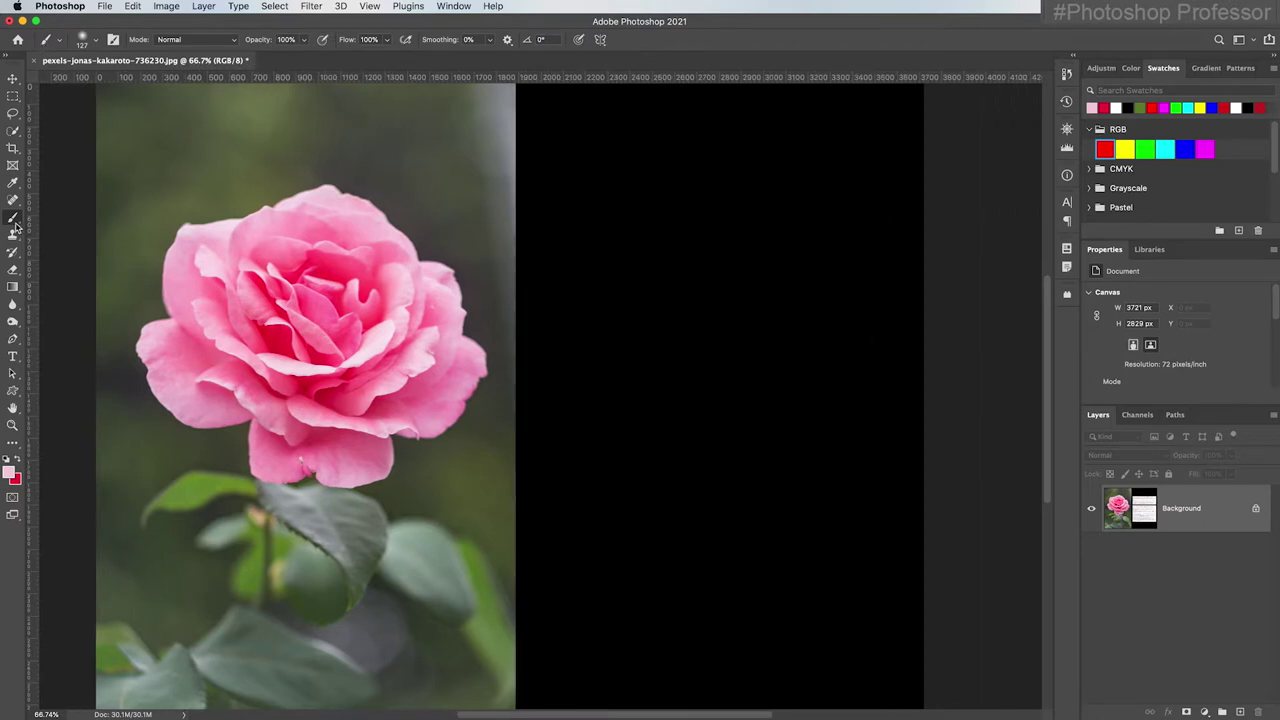
right_click(45, 42)
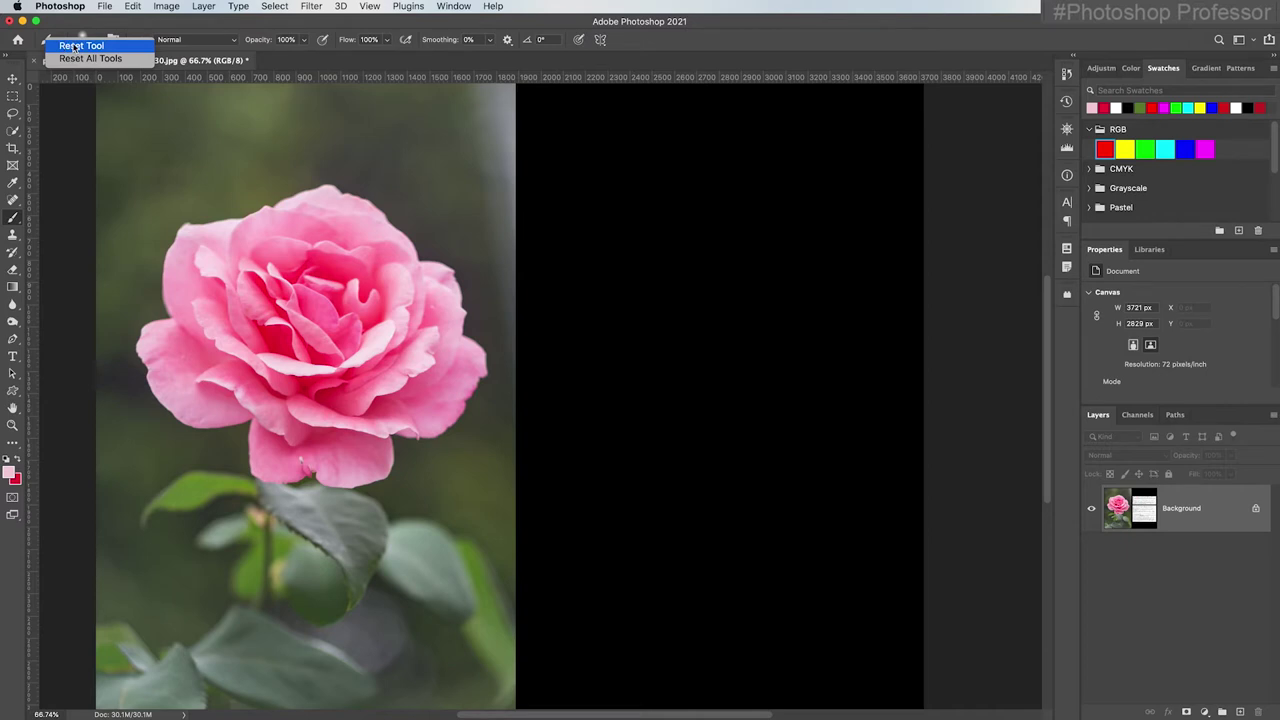
click(73, 46)
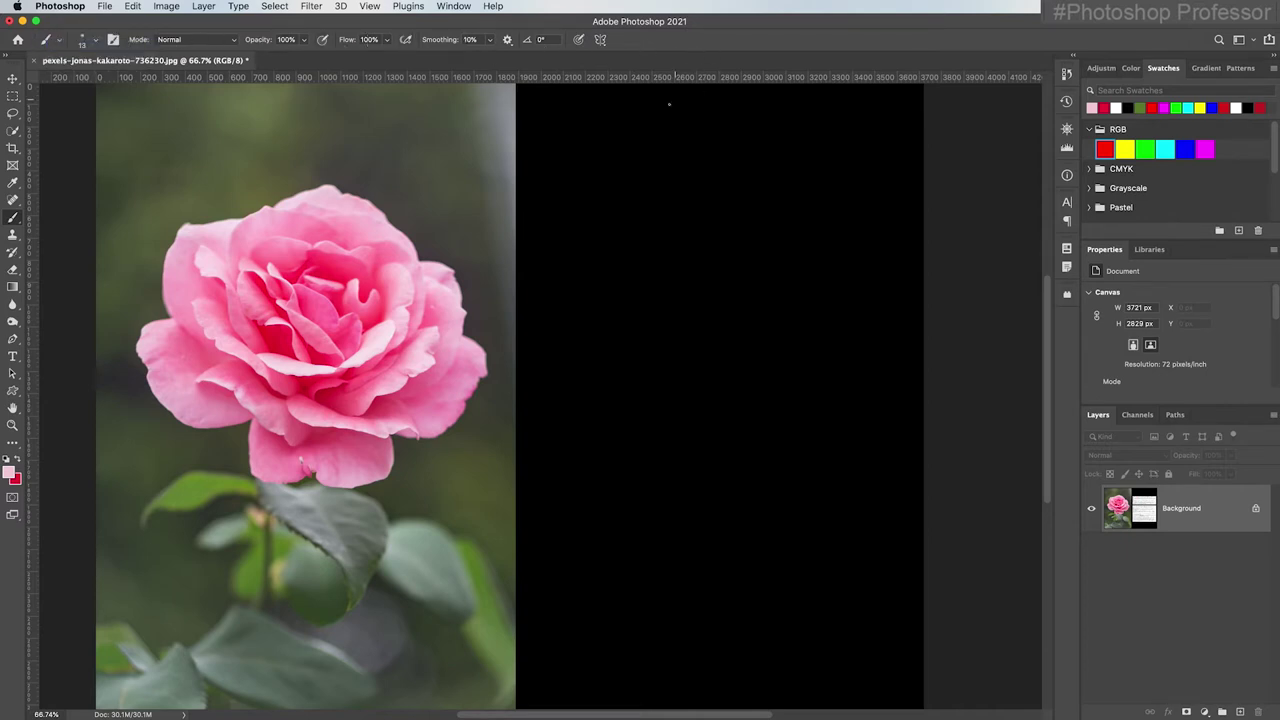
Enlarge the brush to 200 px and paint light pink over the photo's background above the rose.
key(bracketright)
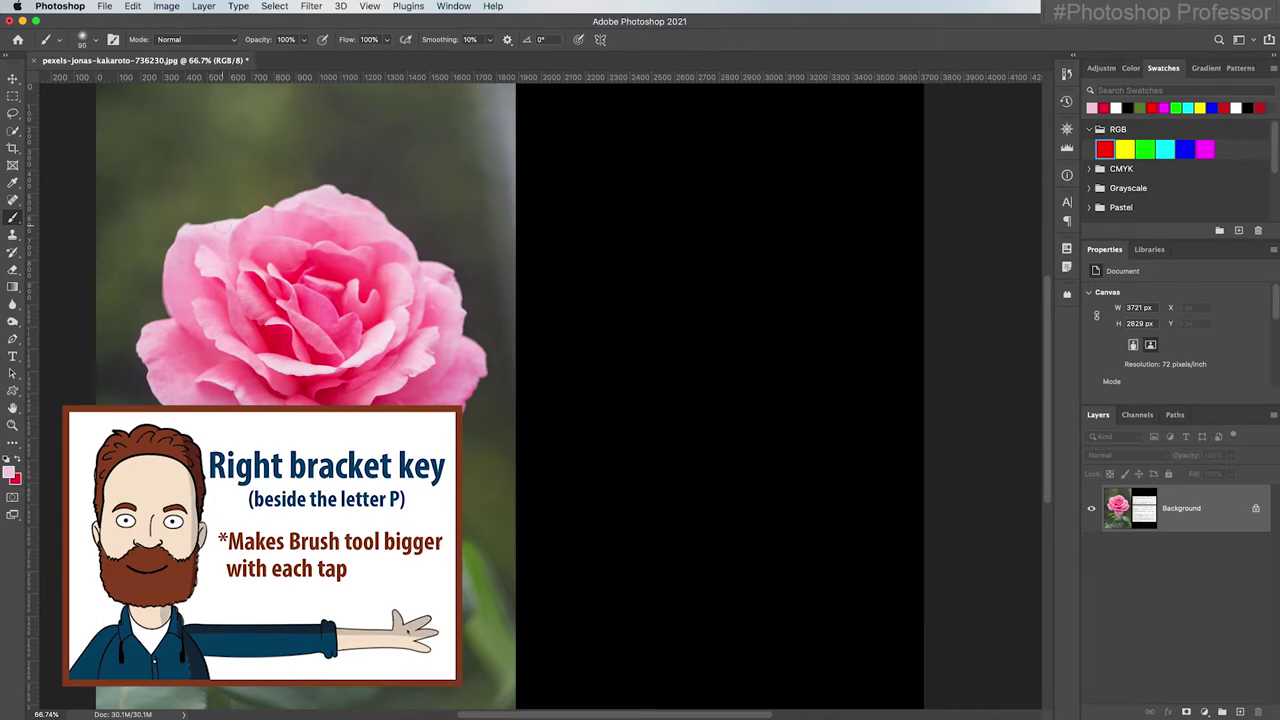
key(bracketright)
key(bracketright)
key(bracketright)
key(bracketright)
key(bracketright)
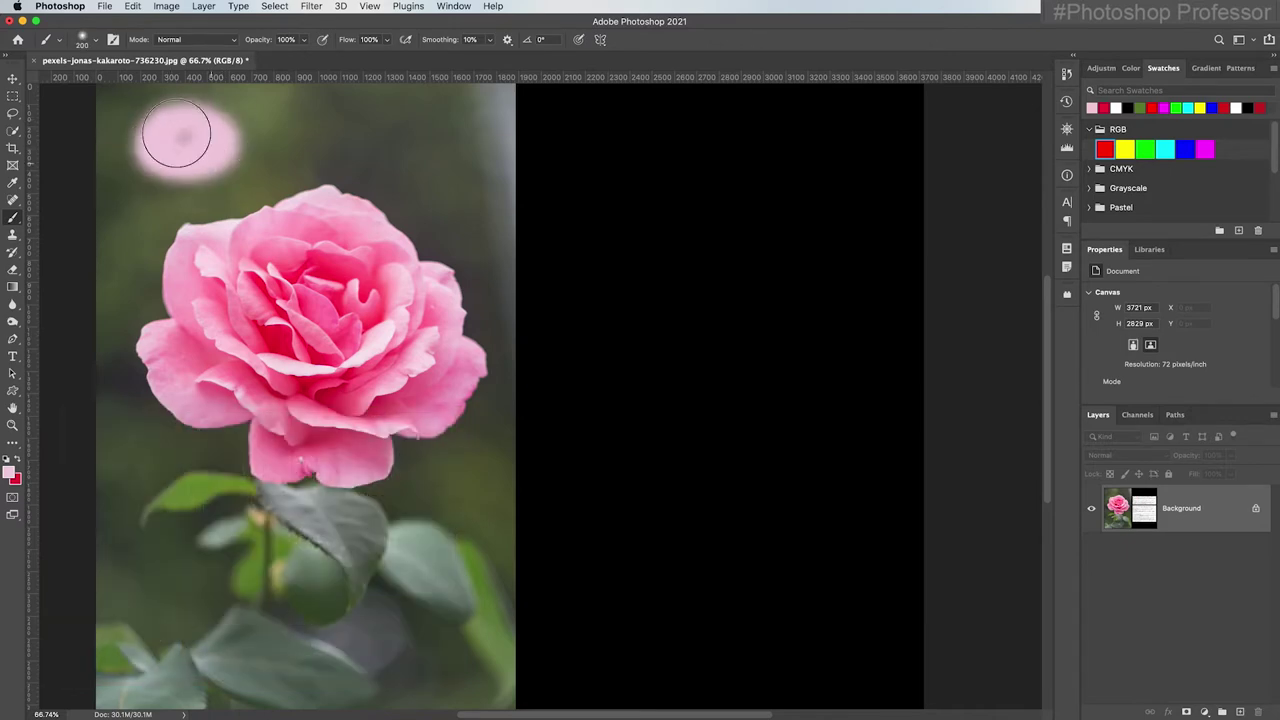
mouse_move(114, 106)
mouse_down()
mouse_move(524, 99)
mouse_move(84, 149)
mouse_move(120, 172)
mouse_move(266, 101)
mouse_move(254, 116)
mouse_move(337, 128)
mouse_move(114, 168)
mouse_up()
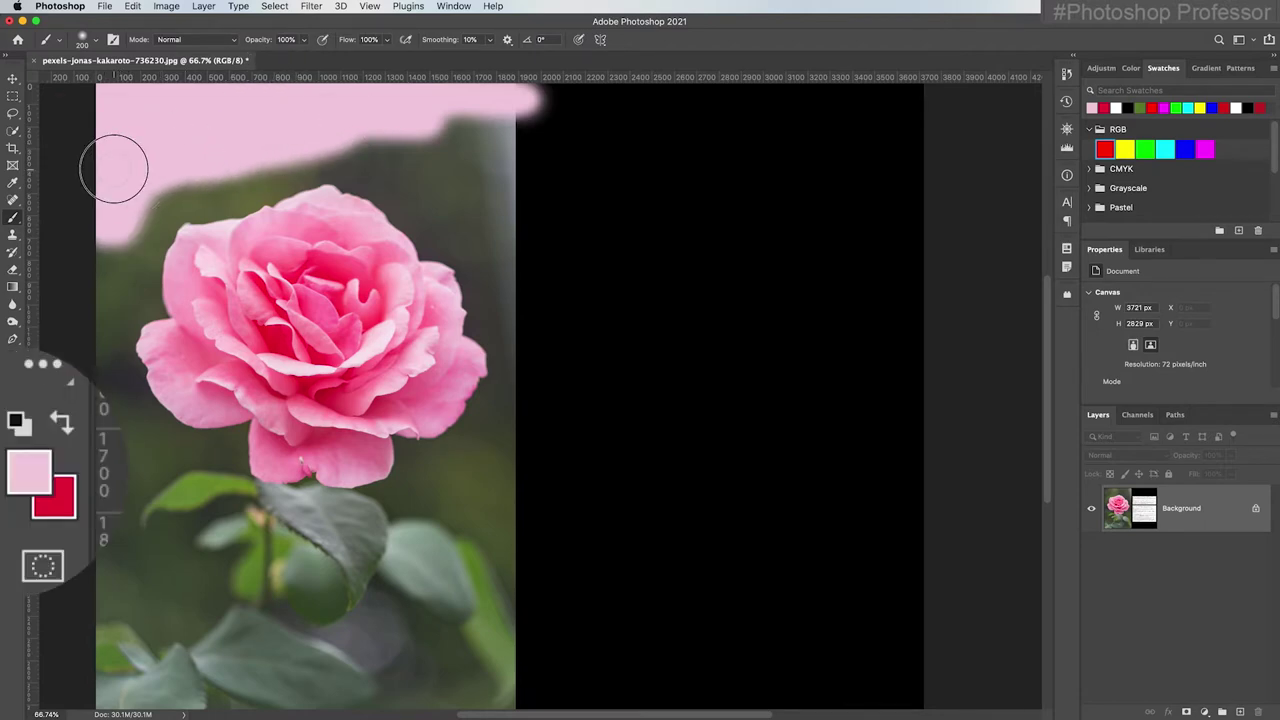
Swap to the red background color, paint a red stroke beneath the pink one, and swap the colors back.
key(x)
mouse_move(112, 262)
mouse_down()
mouse_move(149, 201)
mouse_move(451, 143)
mouse_move(177, 163)
mouse_move(126, 212)
mouse_move(106, 190)
mouse_up()
key(x)
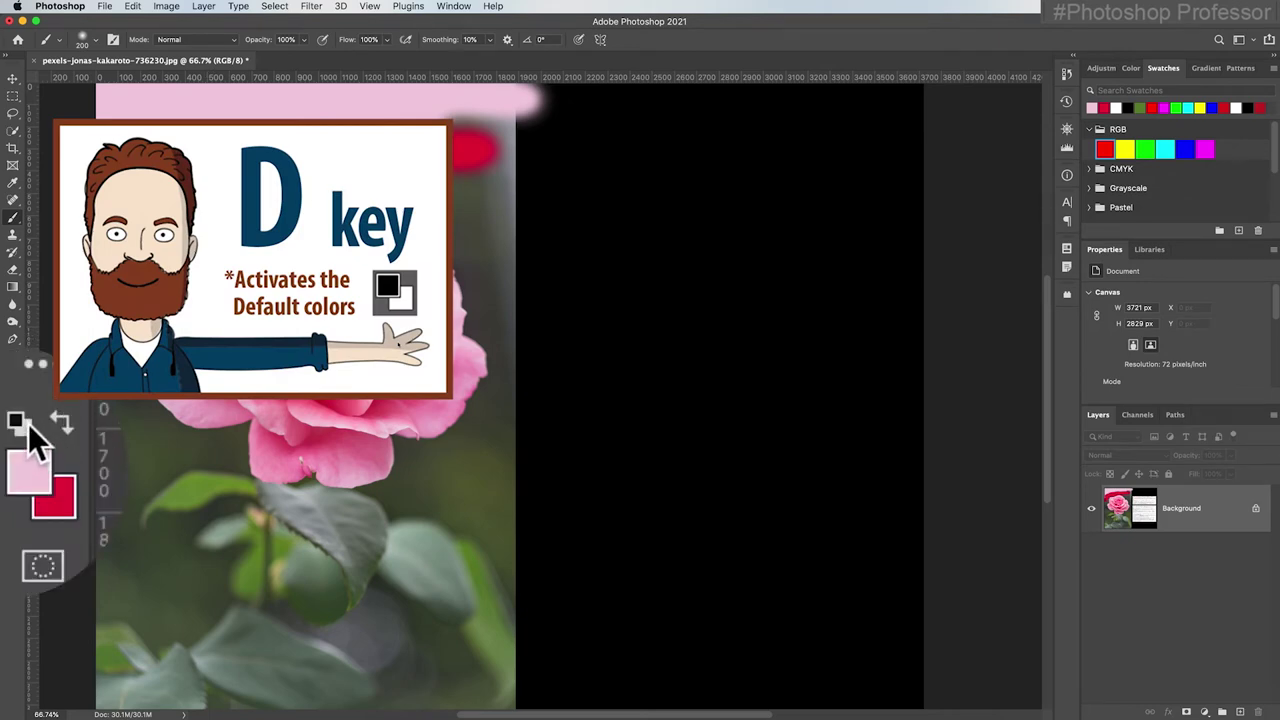
Reset the colors to default black and white and swap them repeatedly while brushing just below the rose.
click(17, 421)
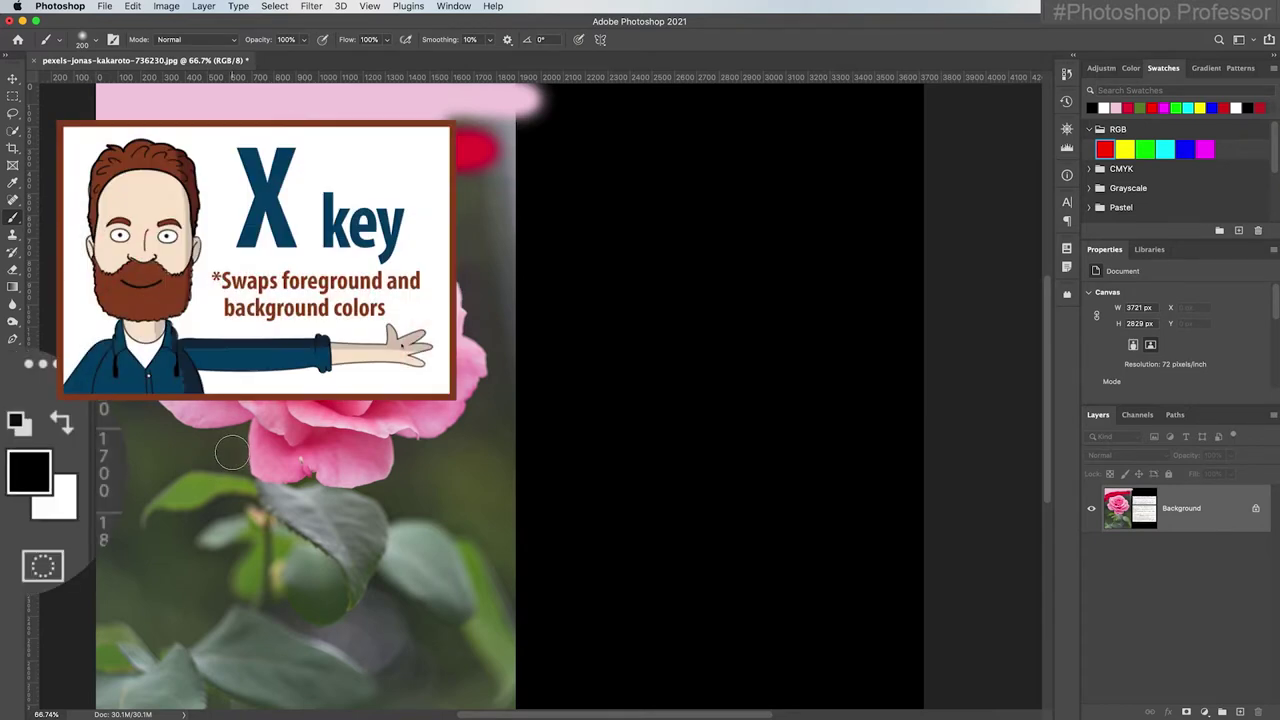
key(x)
key(x)
key(x)
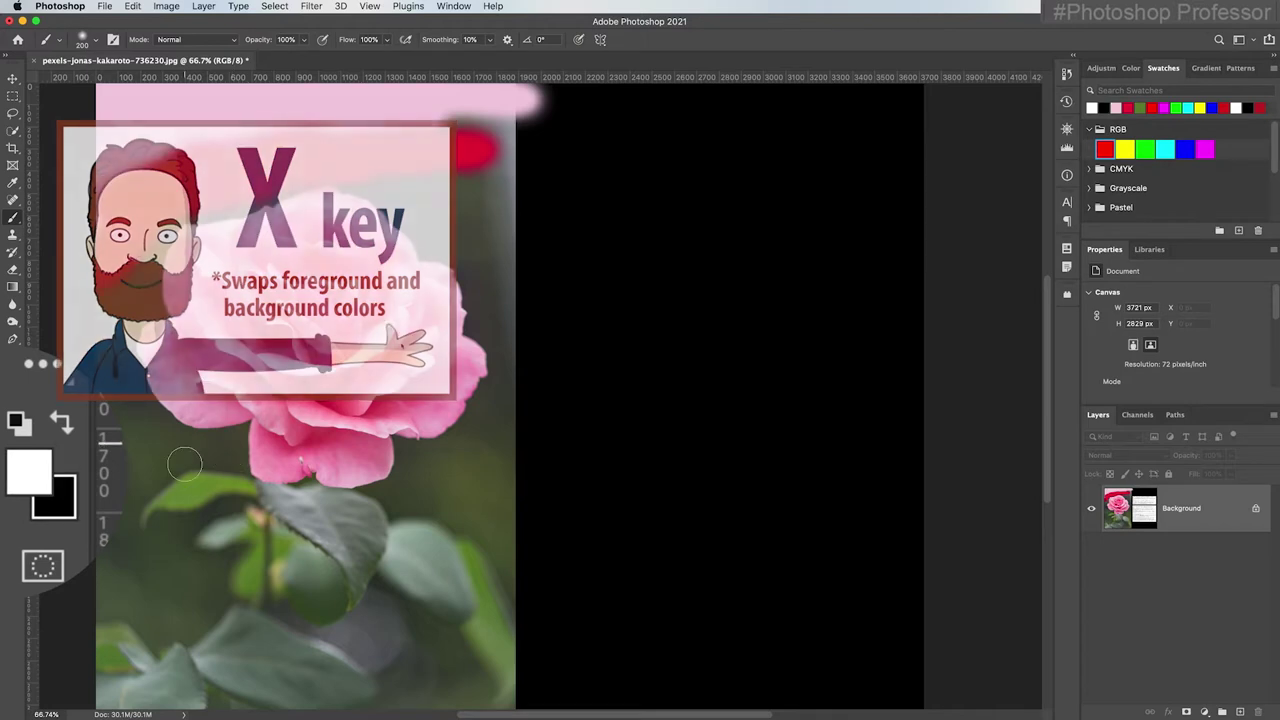
mouse_move(231, 453)
mouse_down()
mouse_move(153, 488)
mouse_move(130, 454)
mouse_move(253, 462)
mouse_move(318, 449)
mouse_move(213, 511)
mouse_move(298, 452)
mouse_move(363, 440)
mouse_move(326, 489)
mouse_up()
key(x)
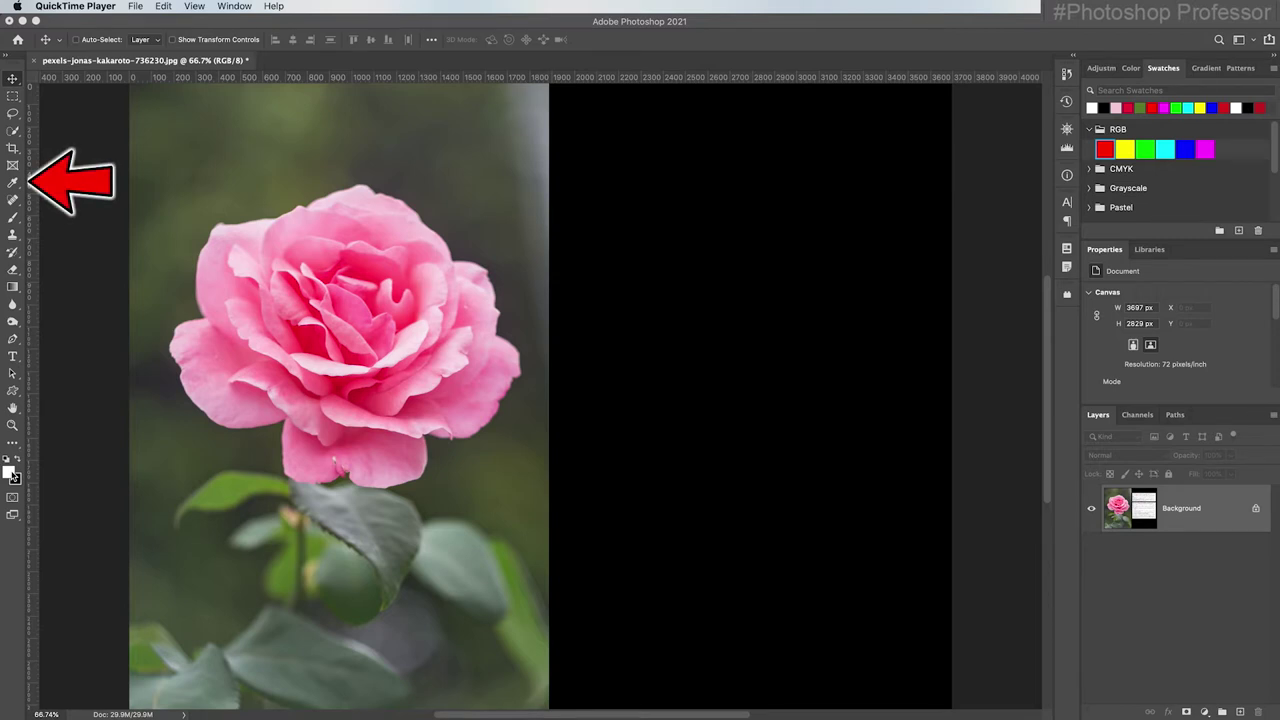
Sample pink from the rose's outer petal with the Eyedropper and swap foreground and background back and forth, ending with pink in front.
click(13, 183)
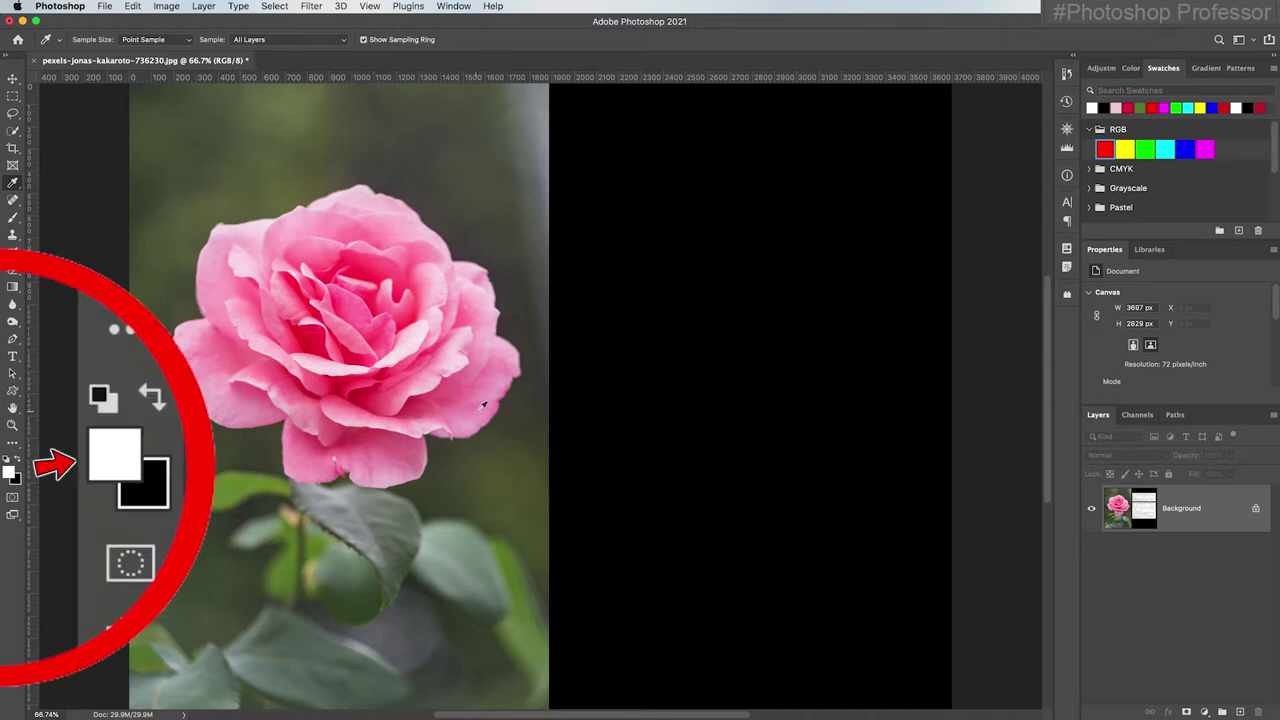
click(510, 375)
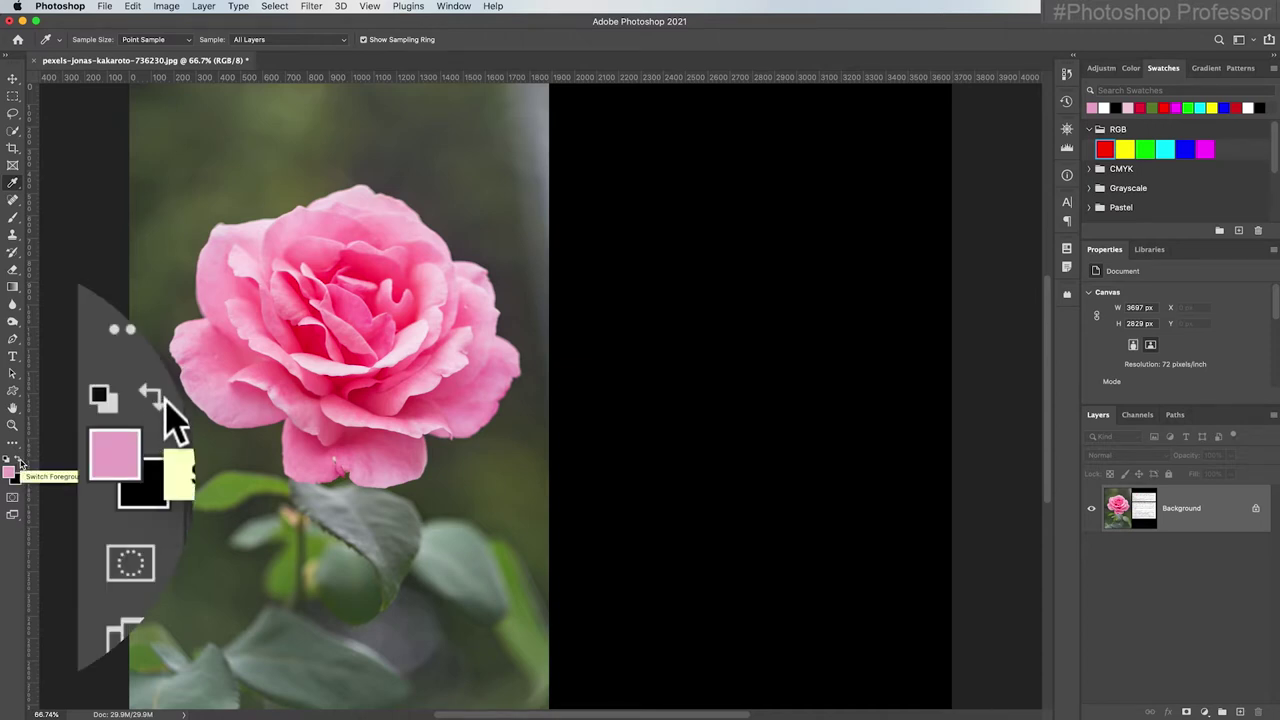
click(20, 463)
click(20, 463)
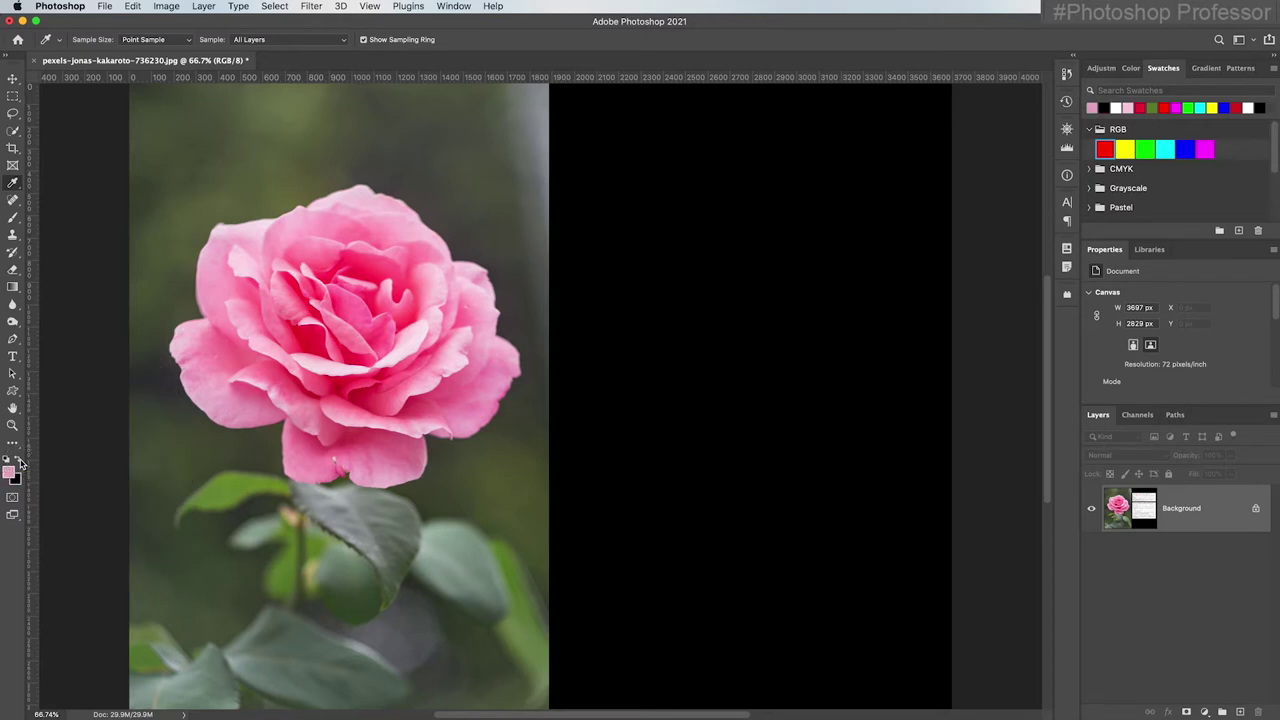
click(20, 463)
click(20, 463)
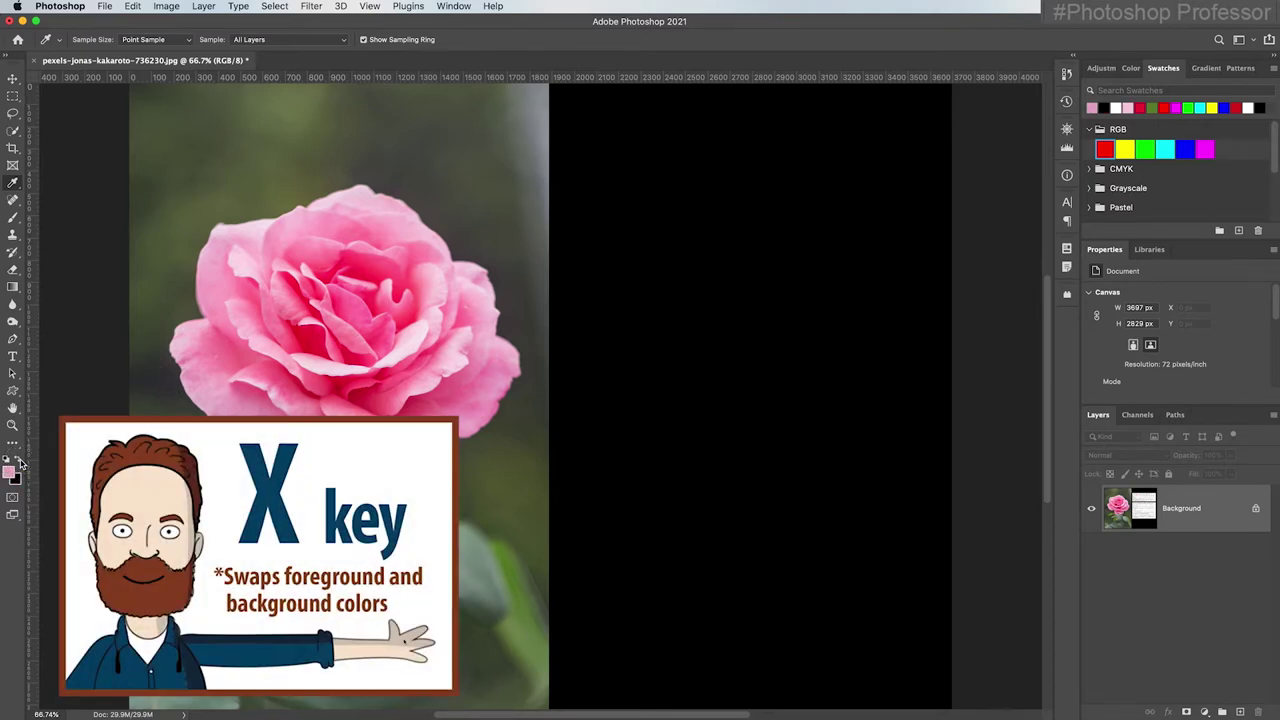
click(20, 463)
click(20, 463)
click(20, 463)
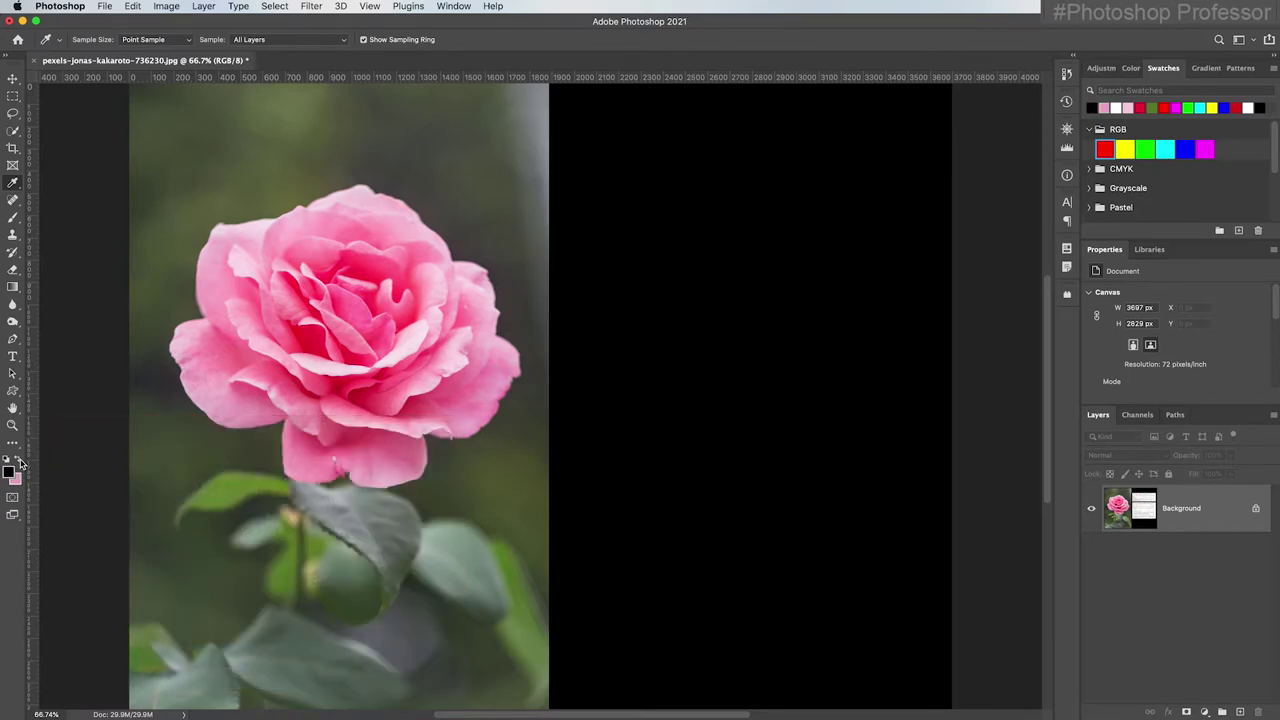
click(20, 463)
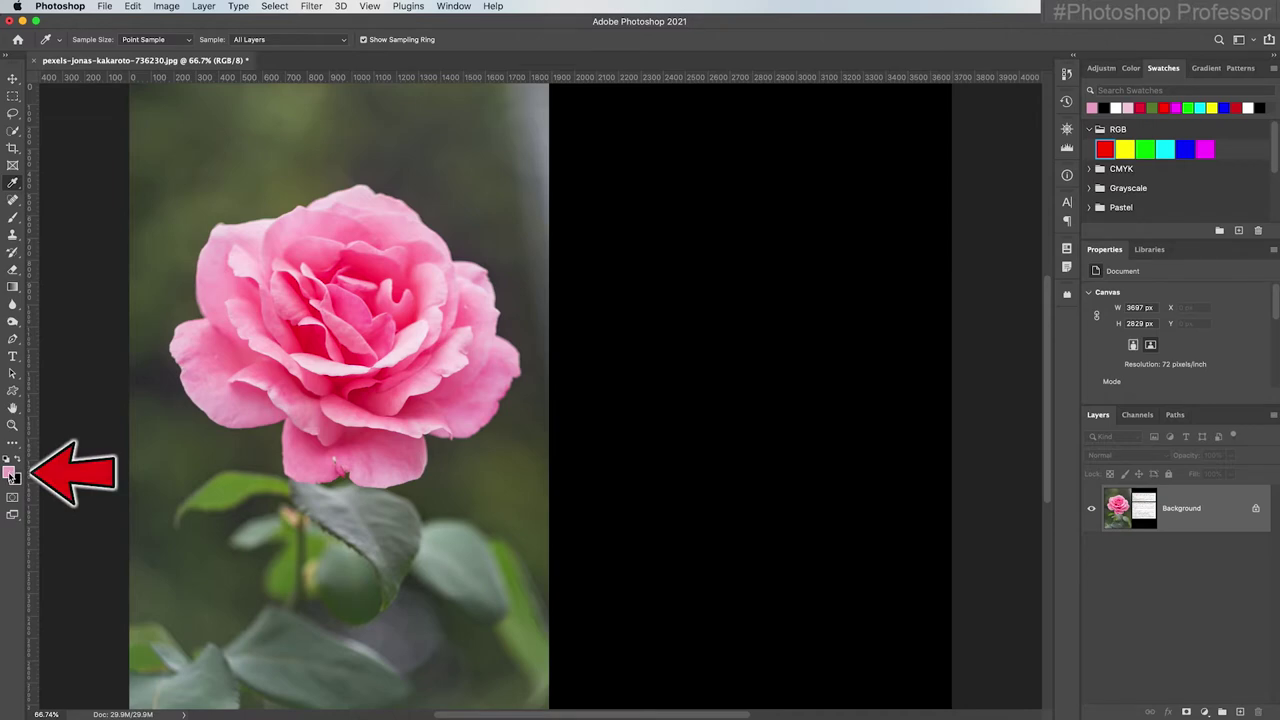
Open the foreground Color Picker, move it off the rose's center, and slide the hue to red and then to magenta at 301°.
click(9, 472)
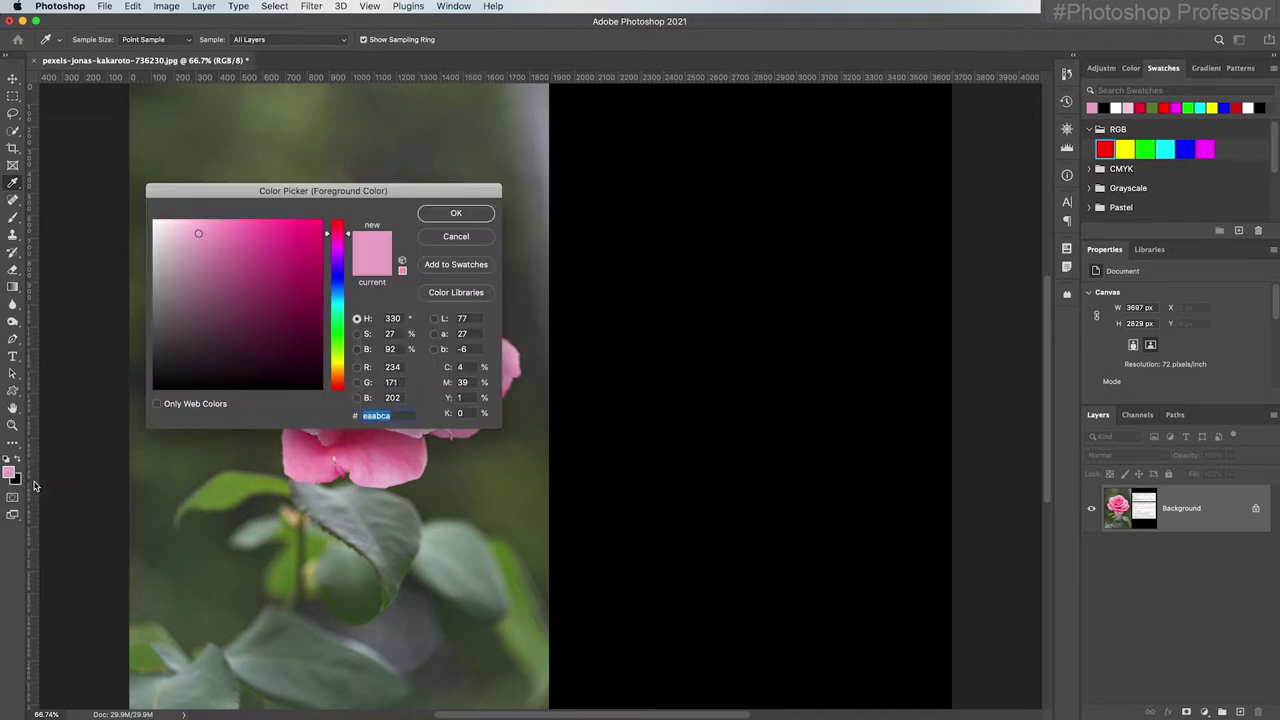
drag(300, 190, 201, 110)
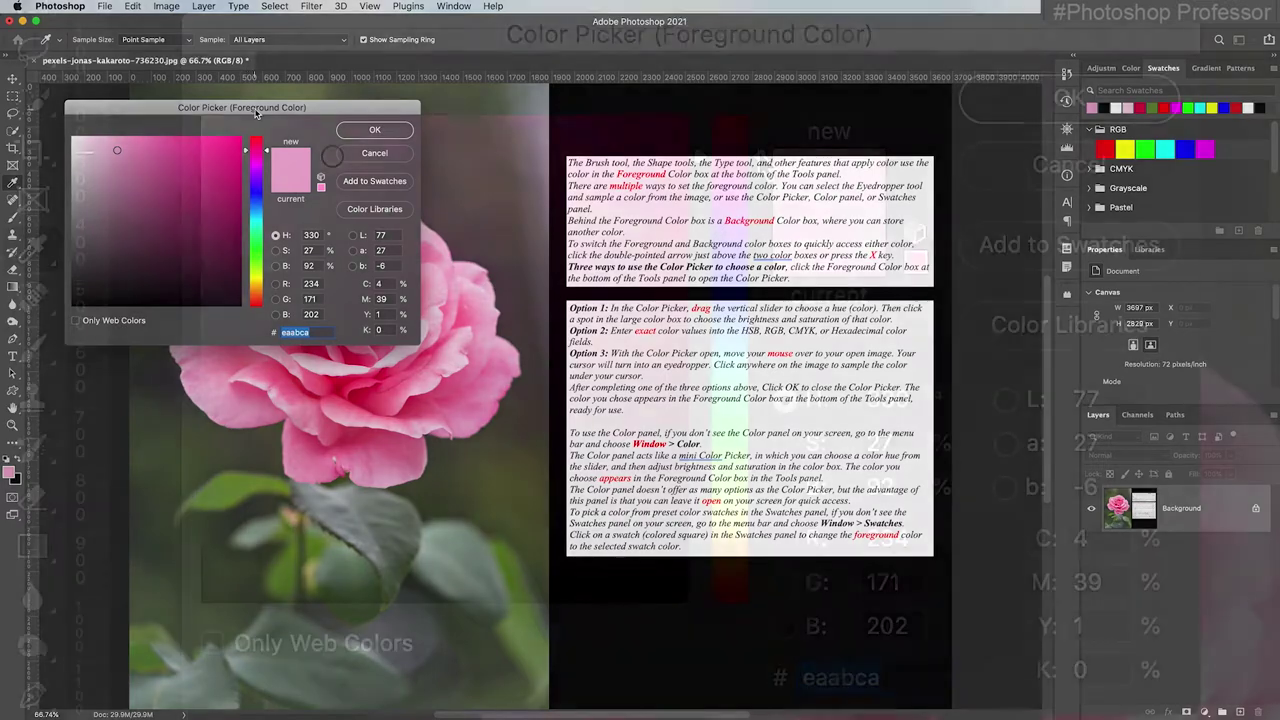
drag(266, 151, 267, 282)
drag(763, 536, 740, 634)
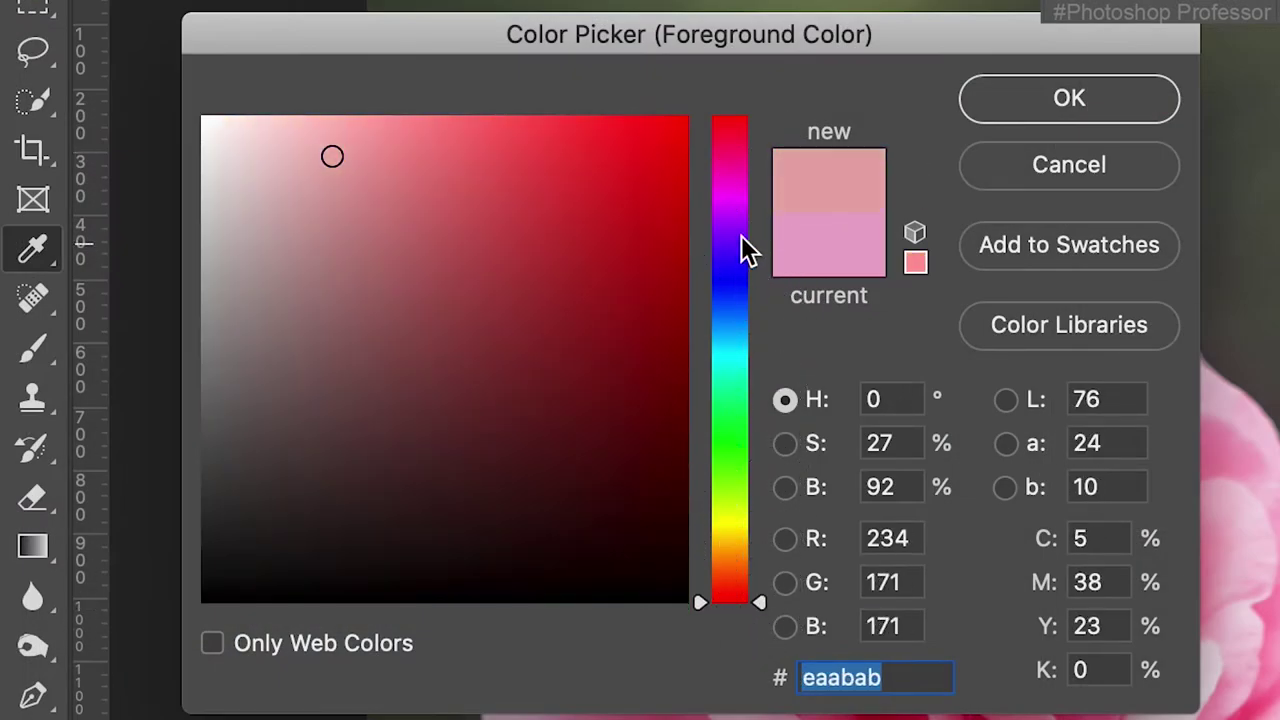
drag(762, 605, 757, 197)
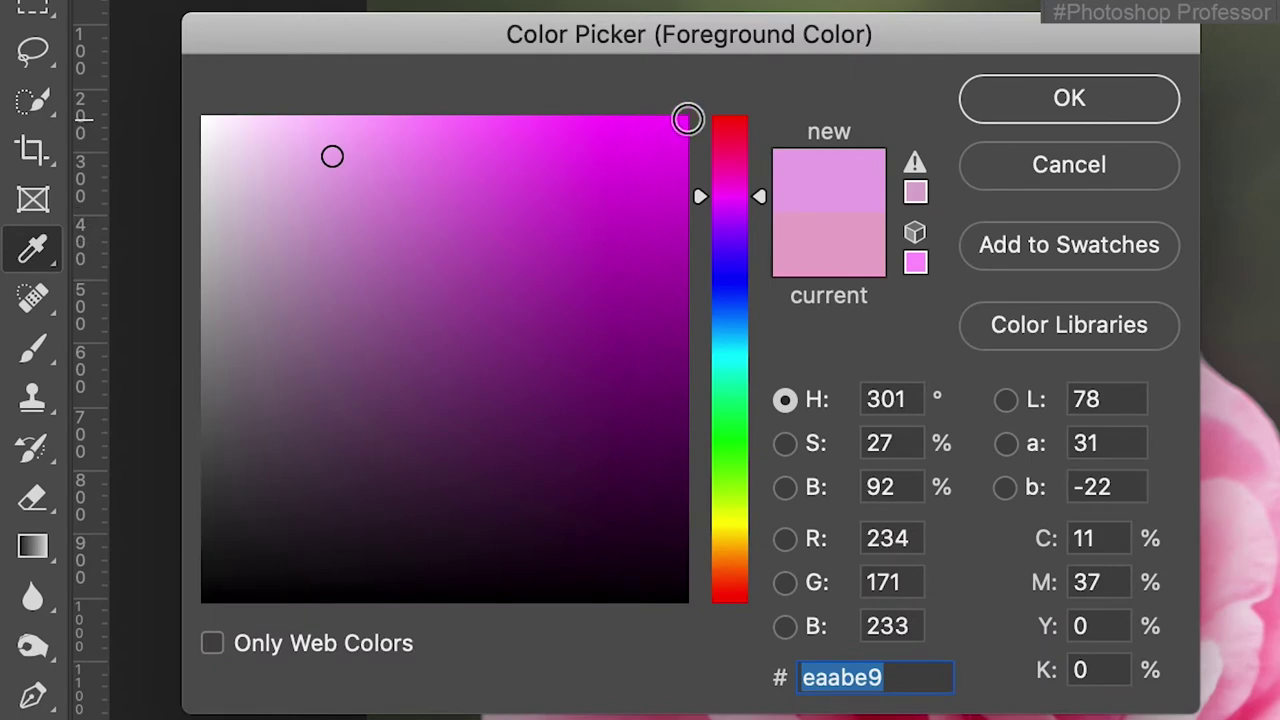
Try vivid magenta, light pink, dark desaturated purple, dark saturated purple and a near-neutral gray in the picker's color field.
click(687, 119)
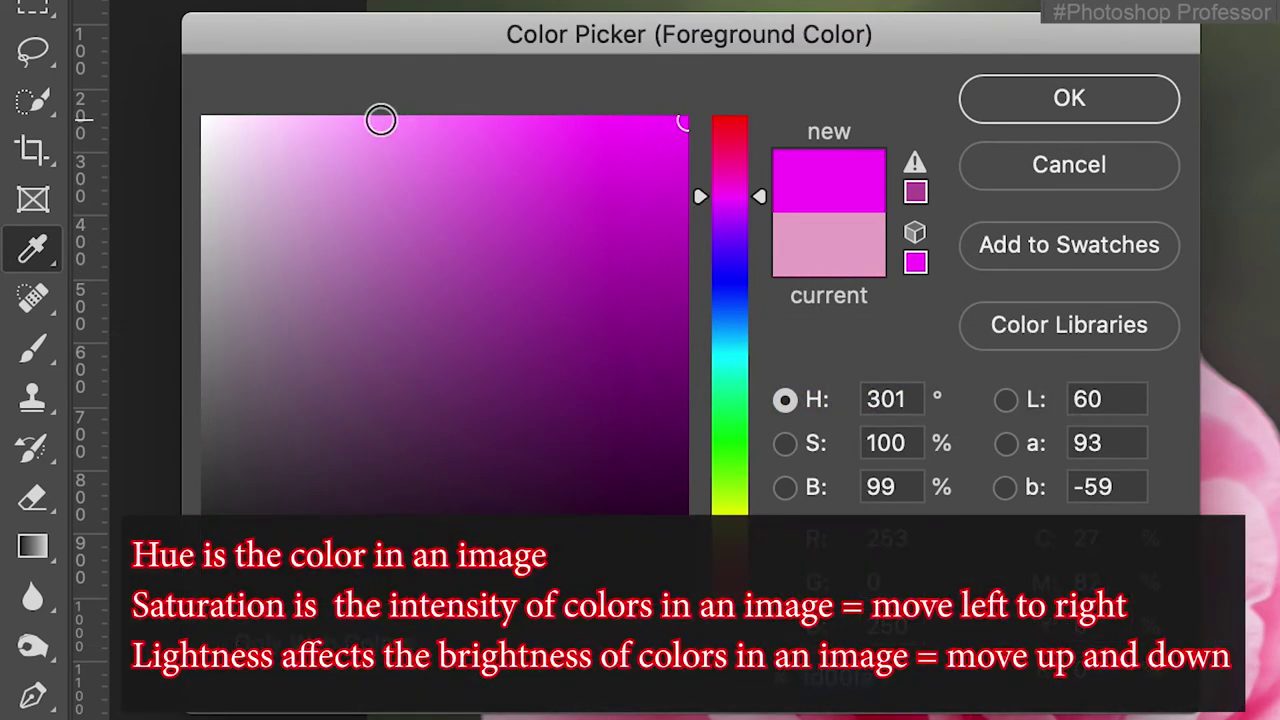
click(353, 122)
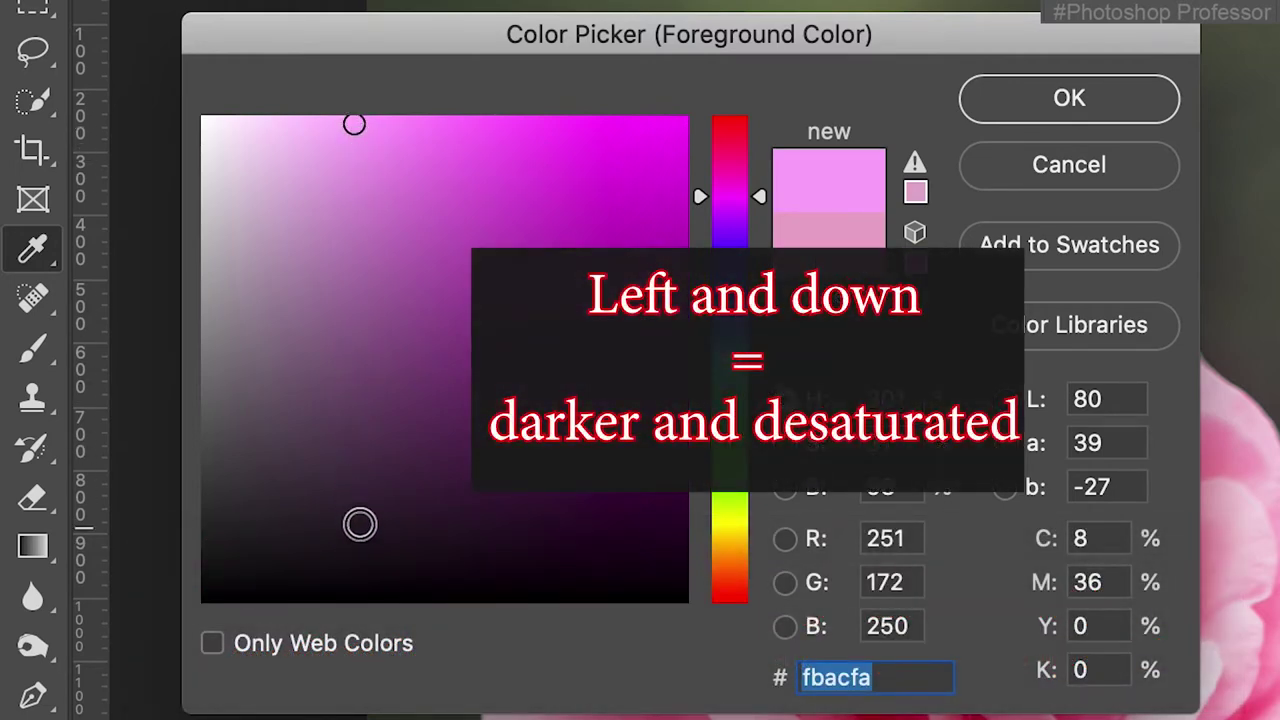
click(354, 489)
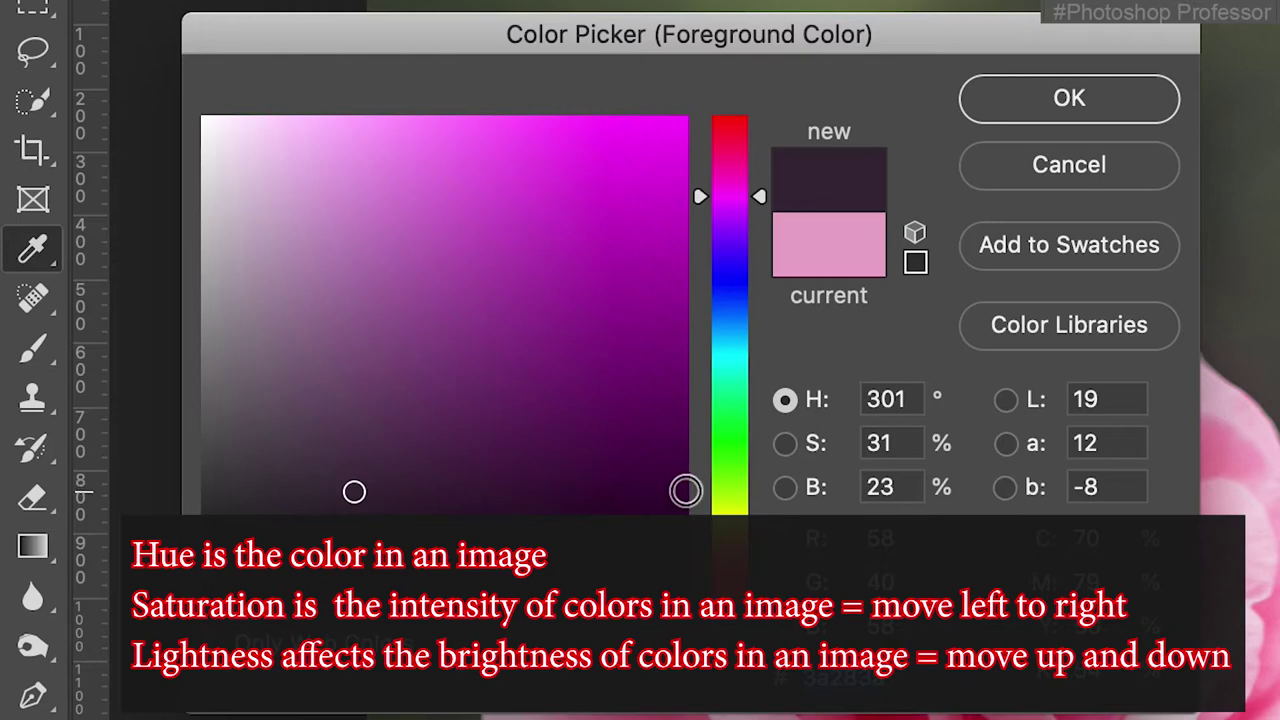
click(684, 490)
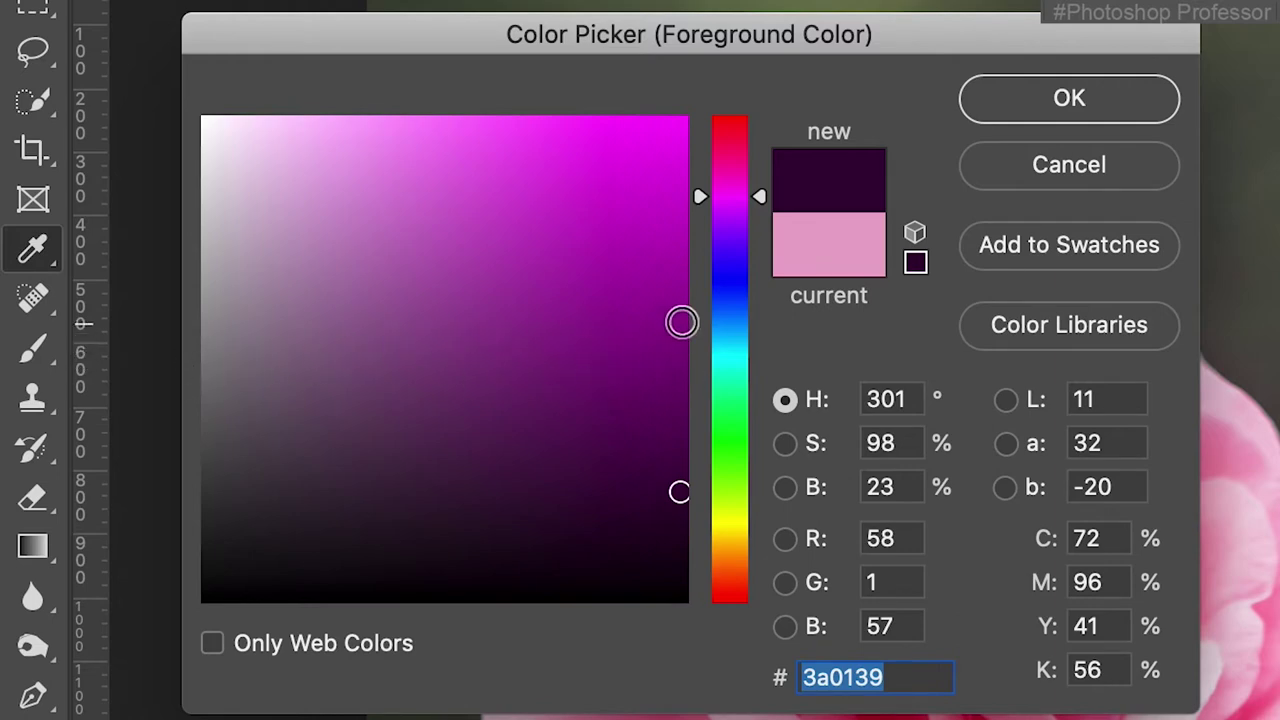
drag(682, 321, 213, 332)
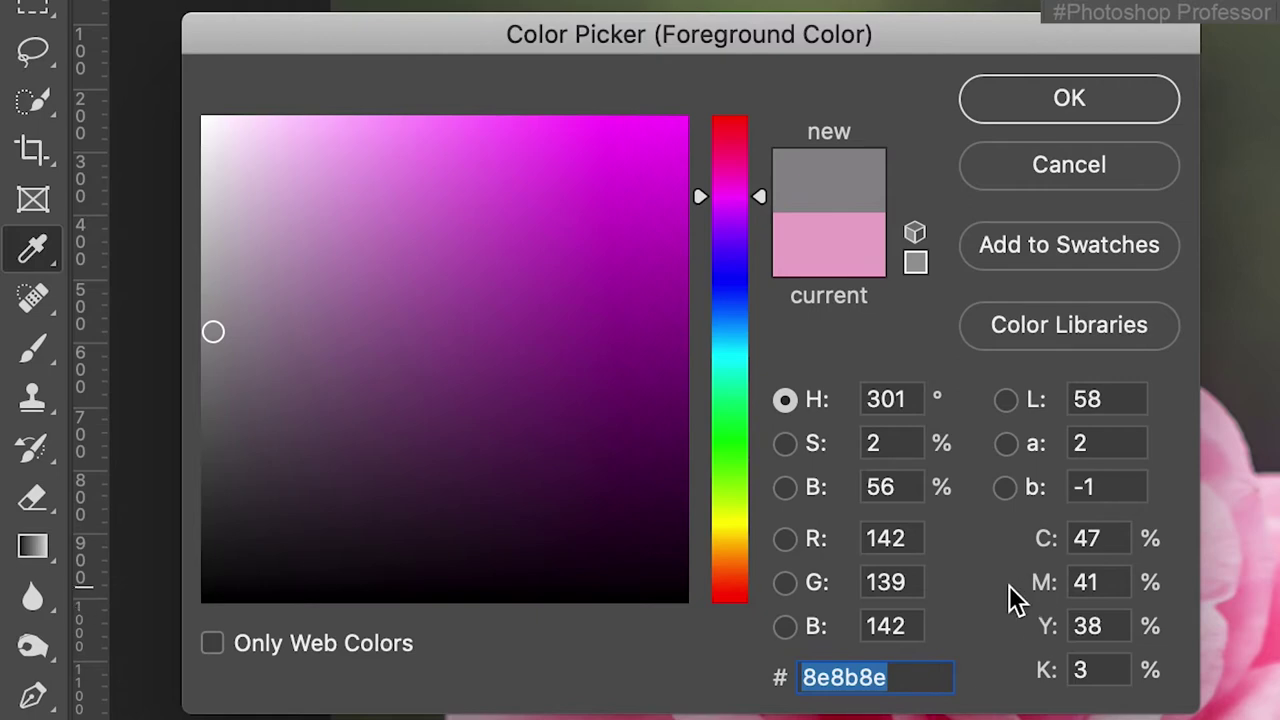
Set the foreground color to white with RGB values 255, 255, 255.
drag(917, 538, 814, 537)
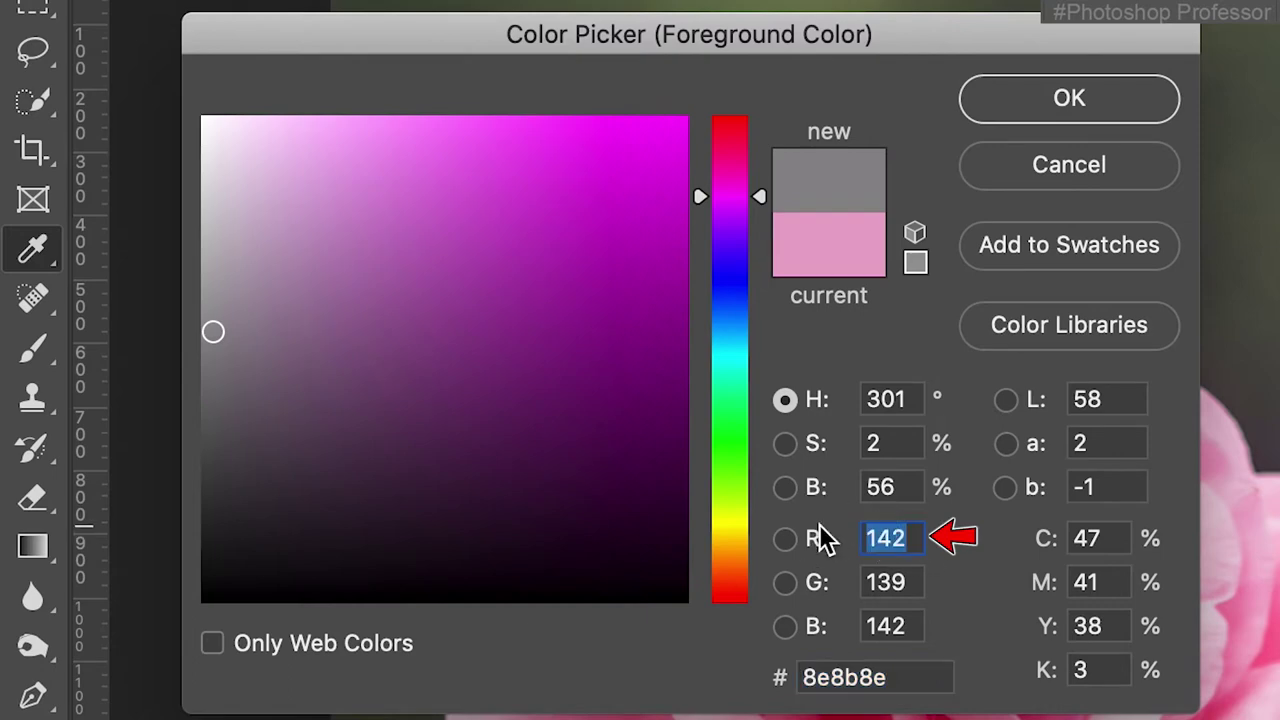
text(255)
key(Tab)
text(255)
key(Tab)
text(255)
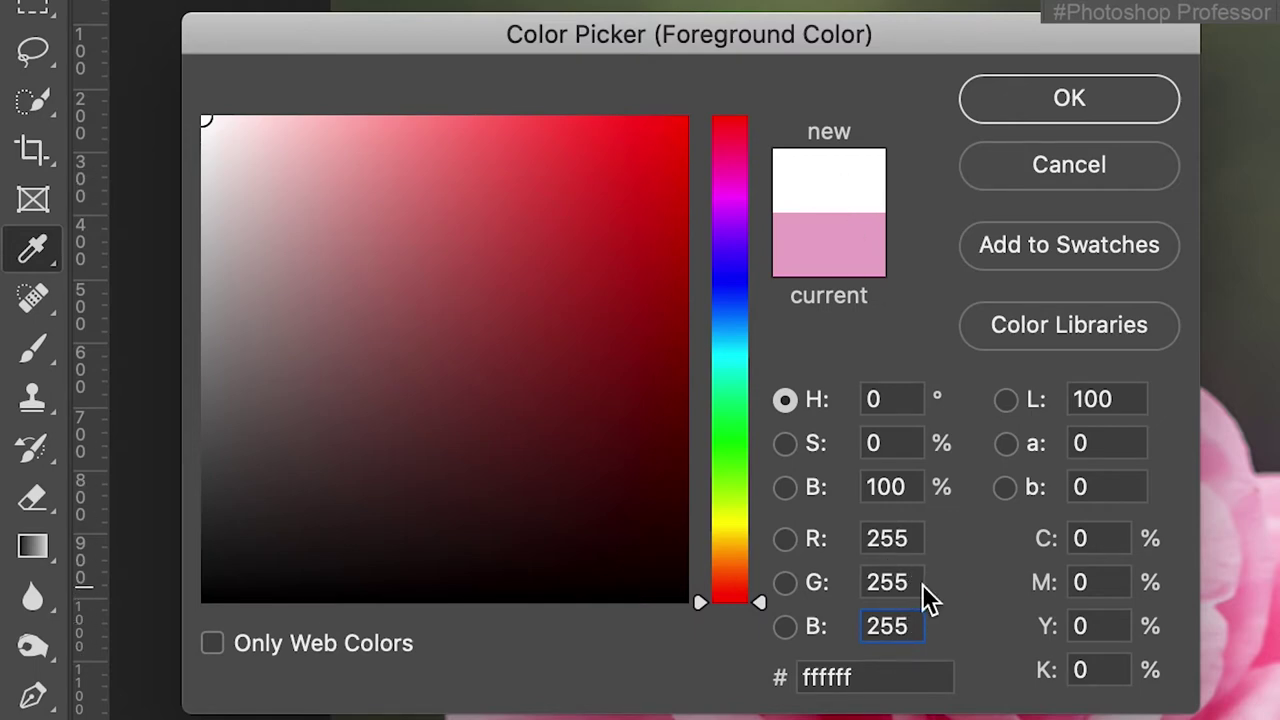
Change the color's green and blue values to 0 to make it pure red.
drag(912, 584, 817, 572)
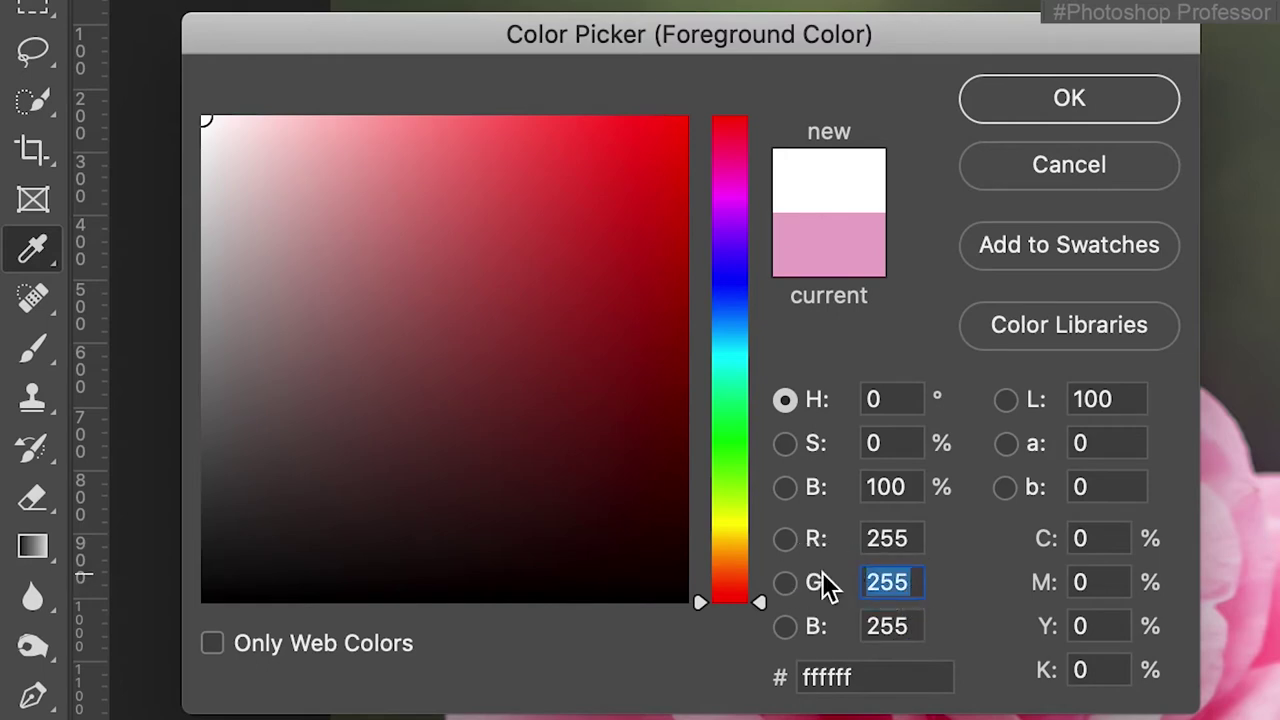
text(0)
drag(908, 625, 880, 625)
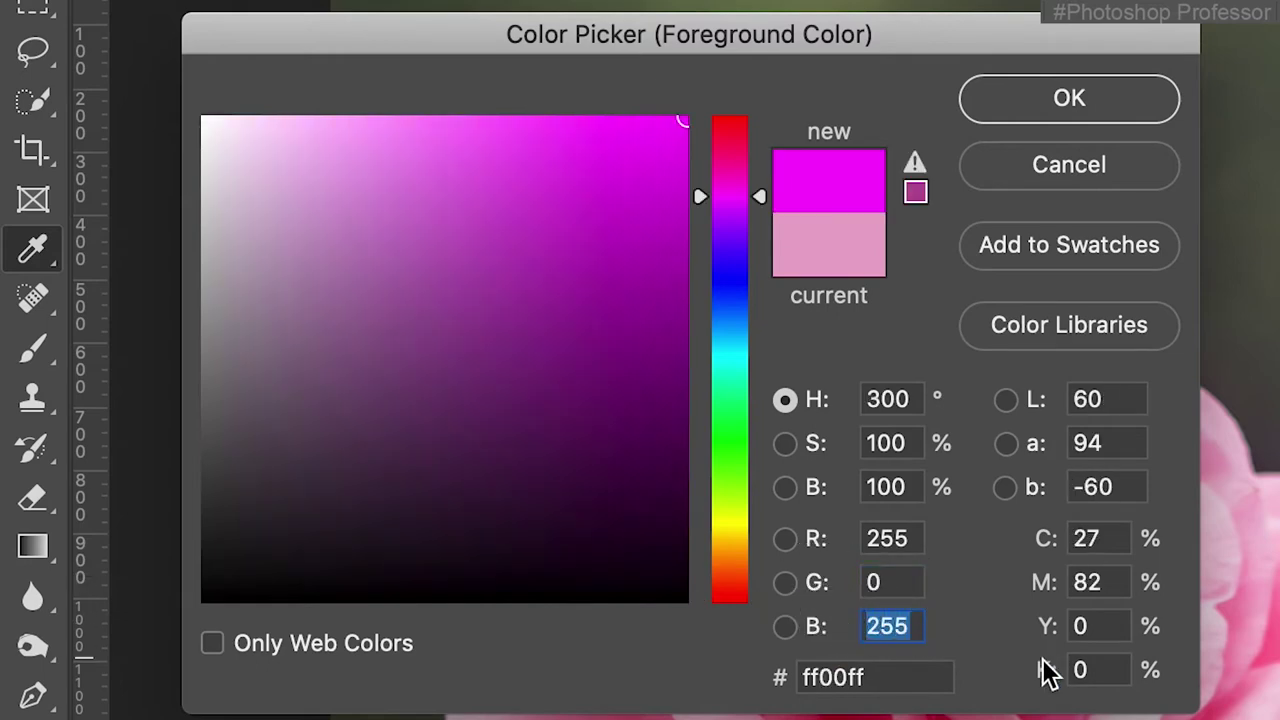
text(0)
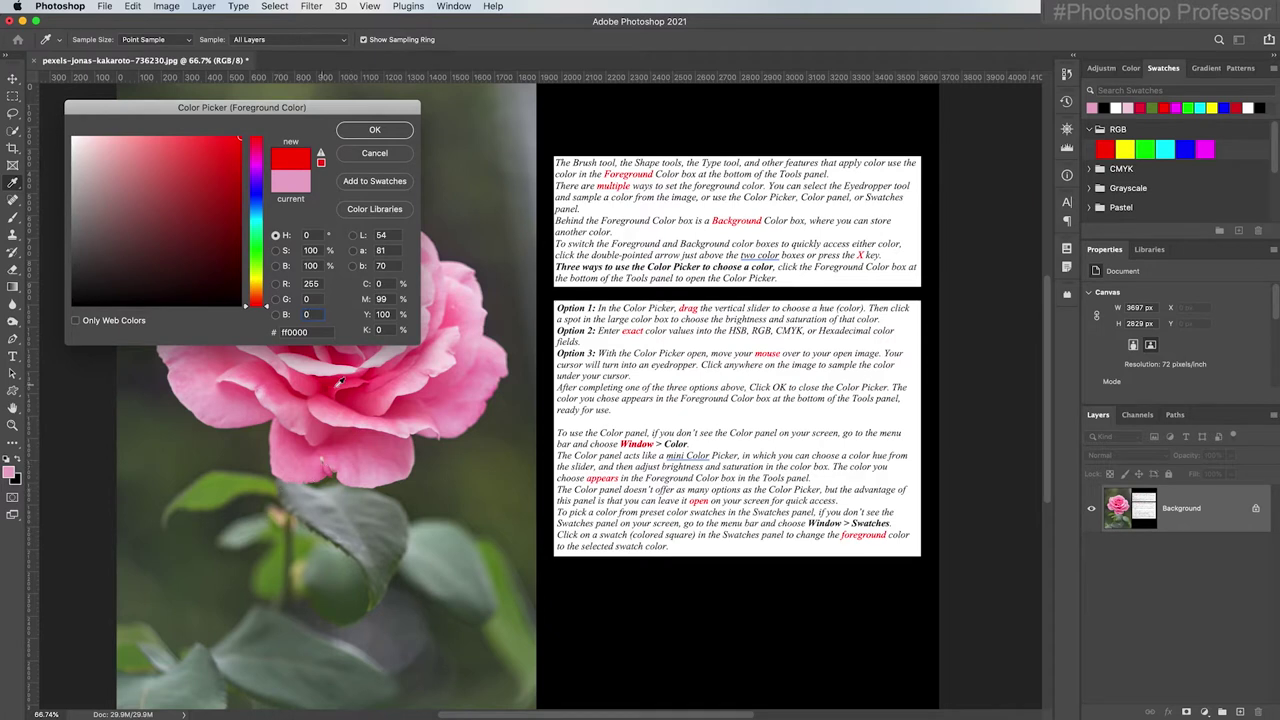
Sample a pink from the rose petals for the foreground color and accept it in the Color Picker.
click(394, 388)
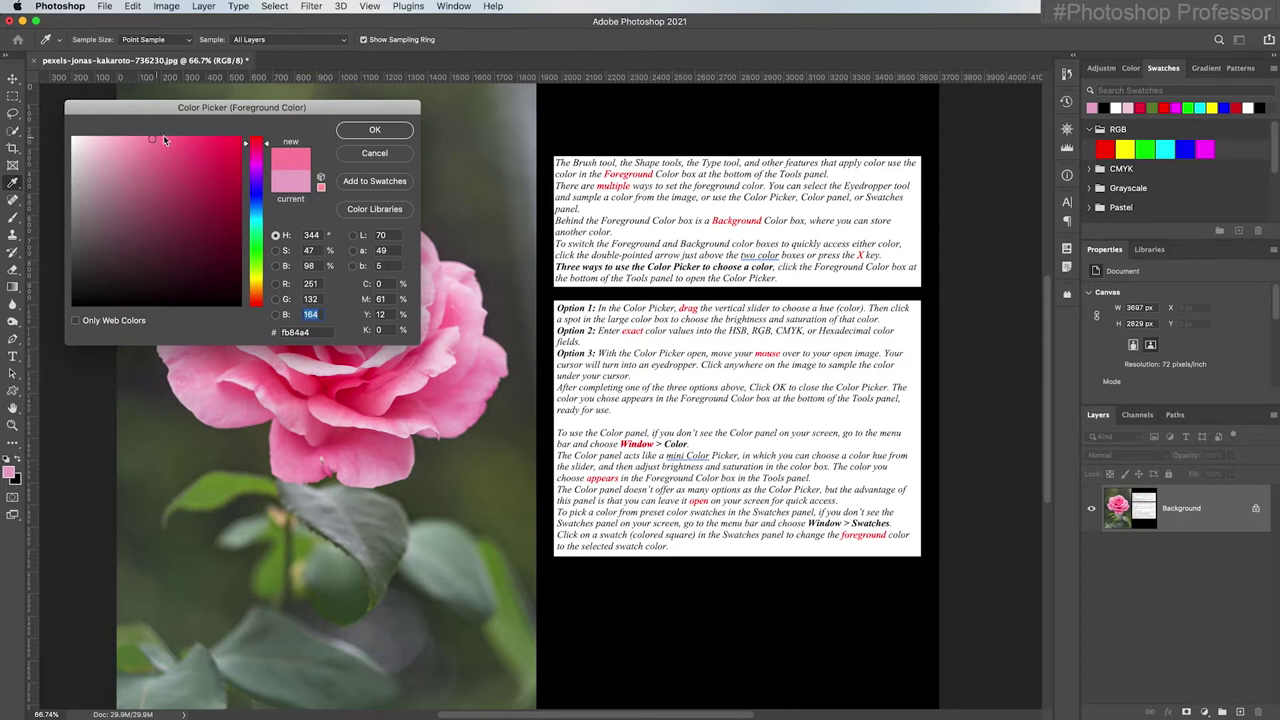
click(374, 130)
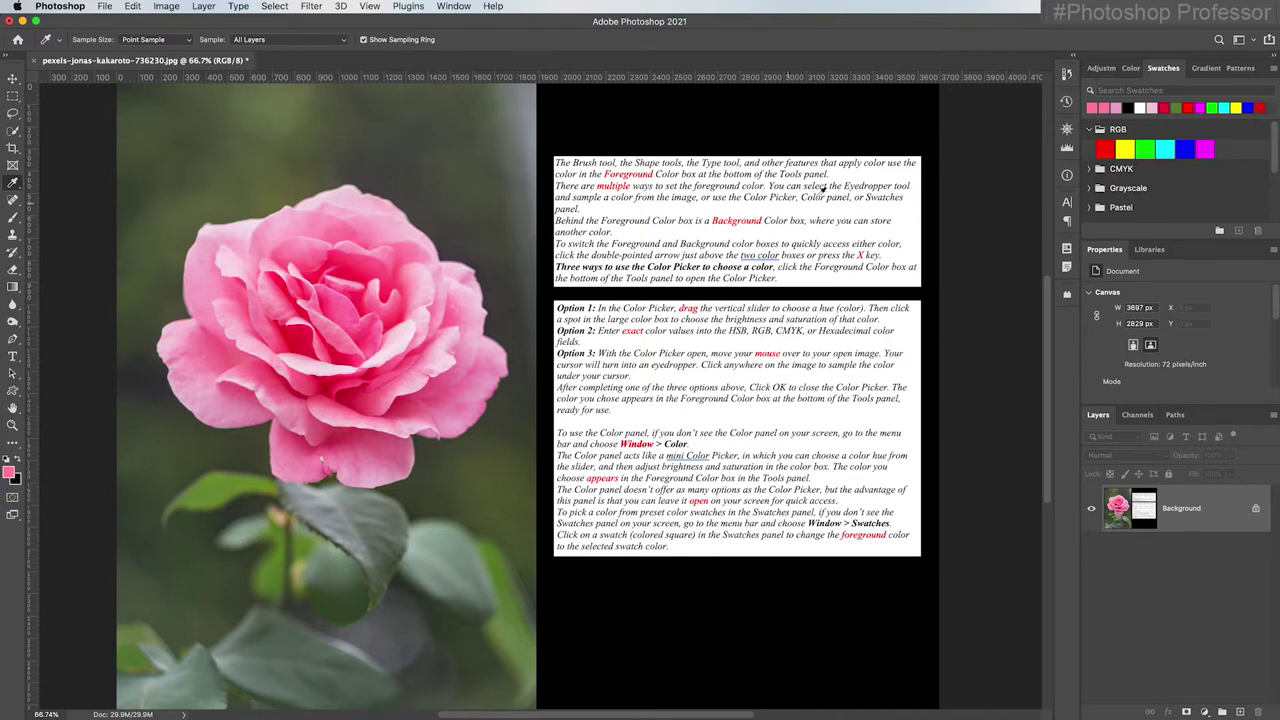
View the Color panel, return to the Swatches panel, and look over the list of available panels.
click(1131, 68)
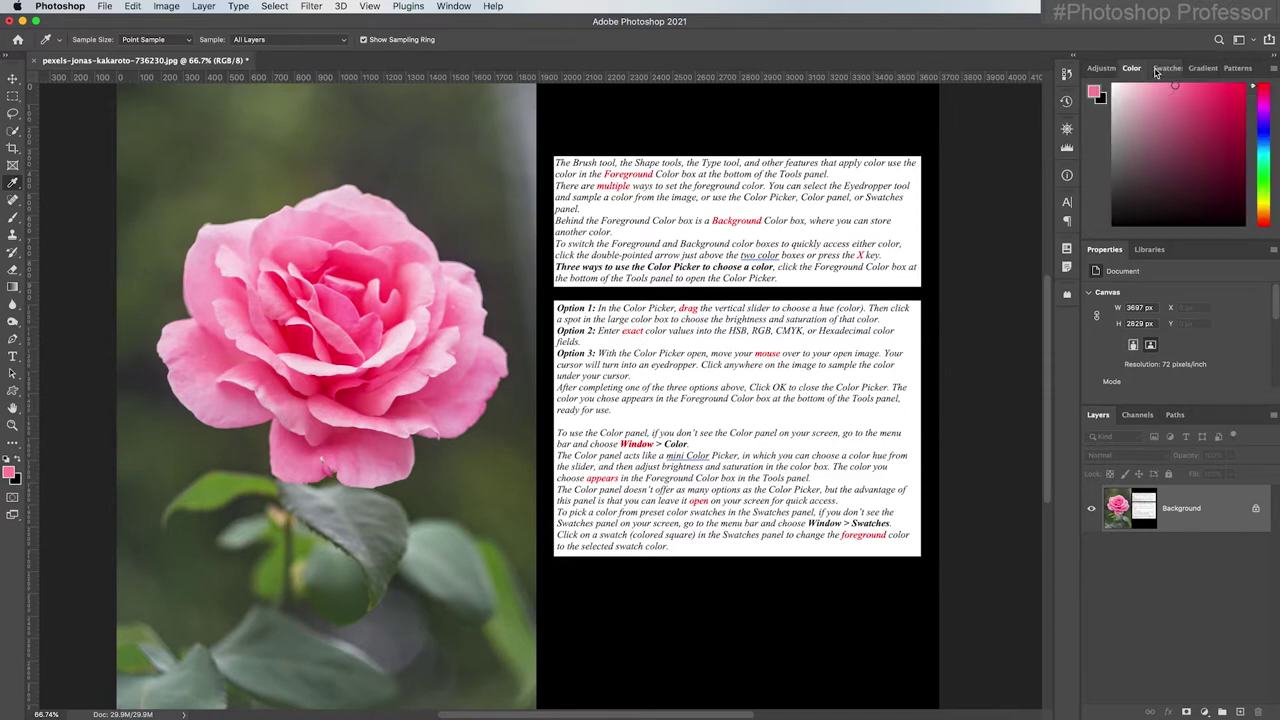
click(1163, 68)
click(453, 6)
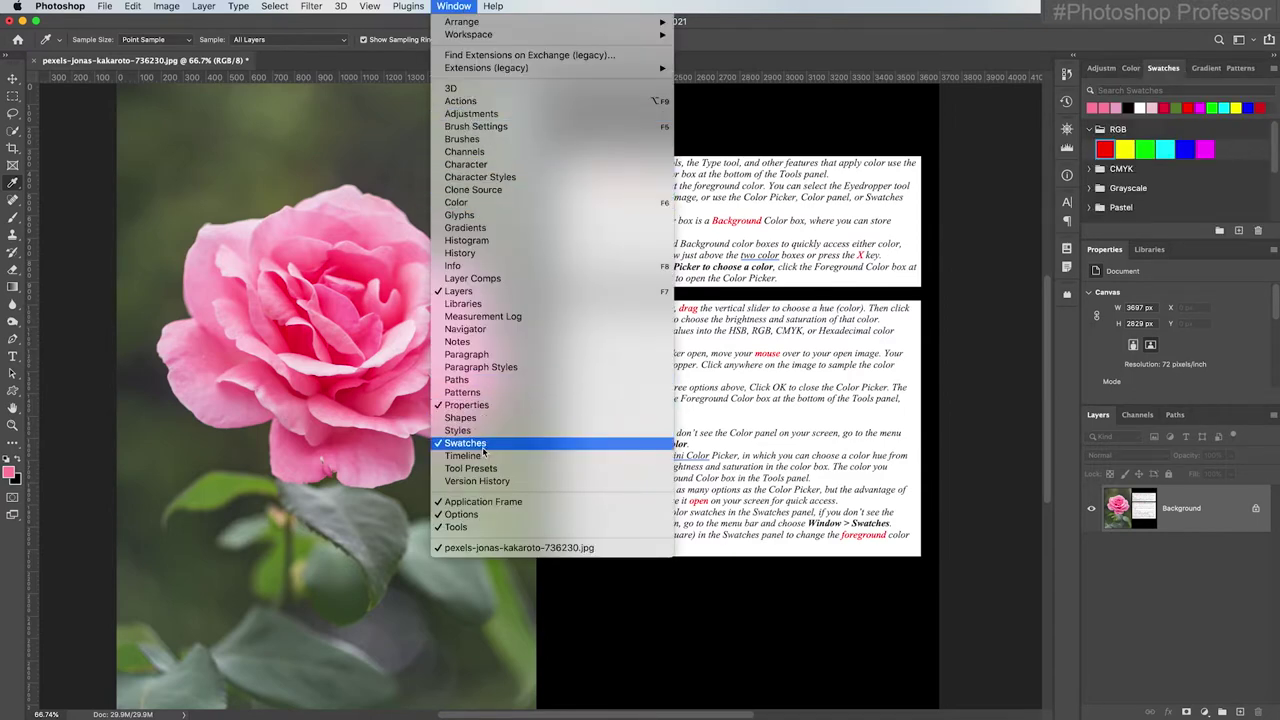
Set the foreground color to the yellow RGB swatch and then to the green one.
click(1126, 152)
click(1126, 152)
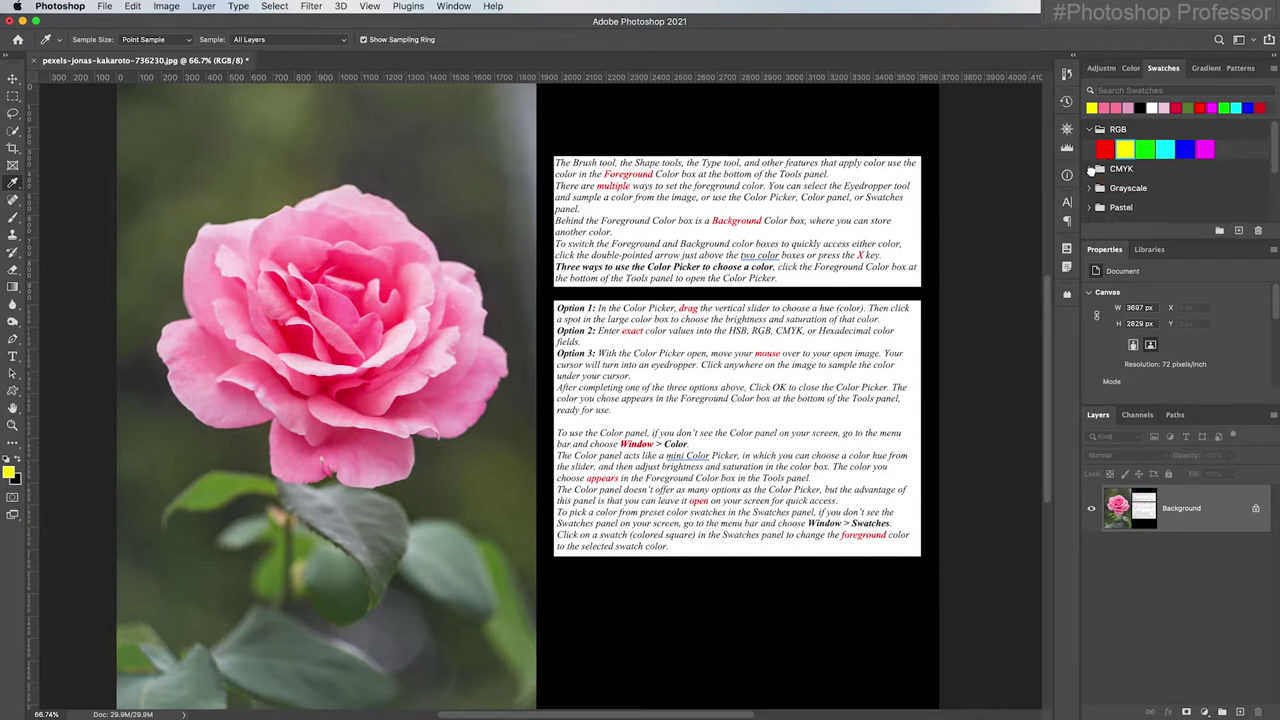
click(1145, 149)
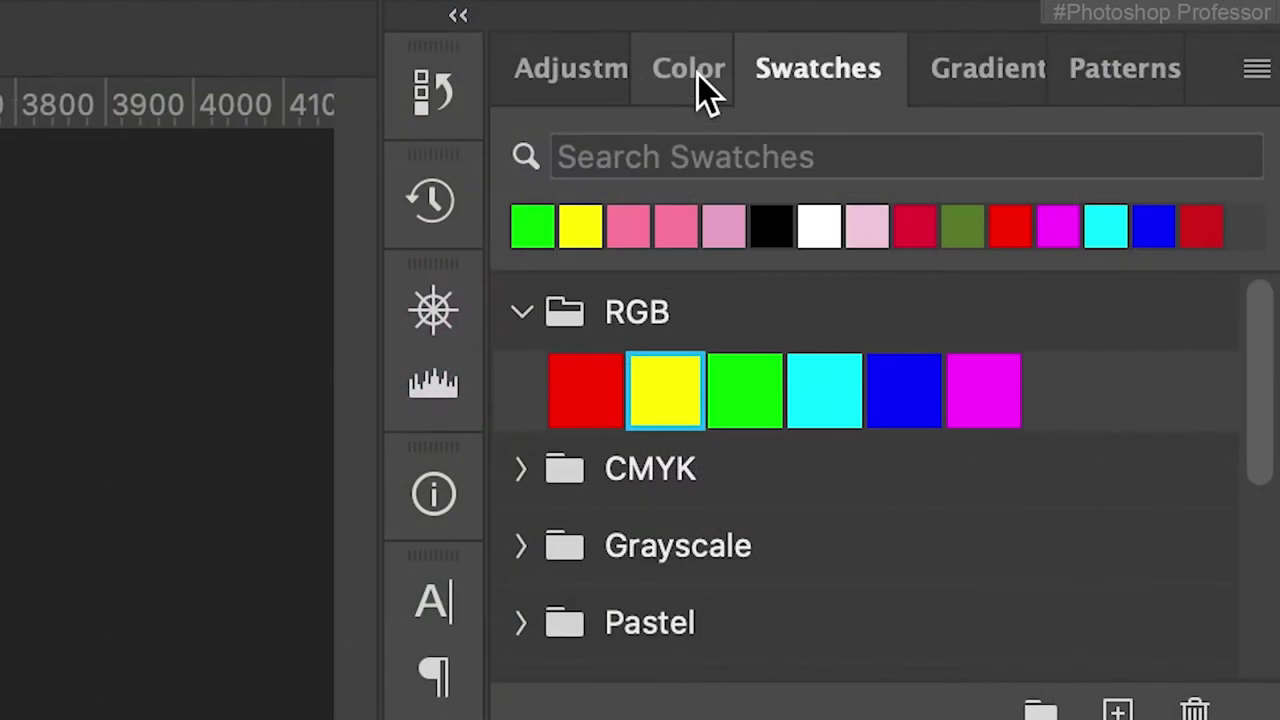
In the Color panel, slide the foreground hue from green to cyan and then to red.
click(698, 74)
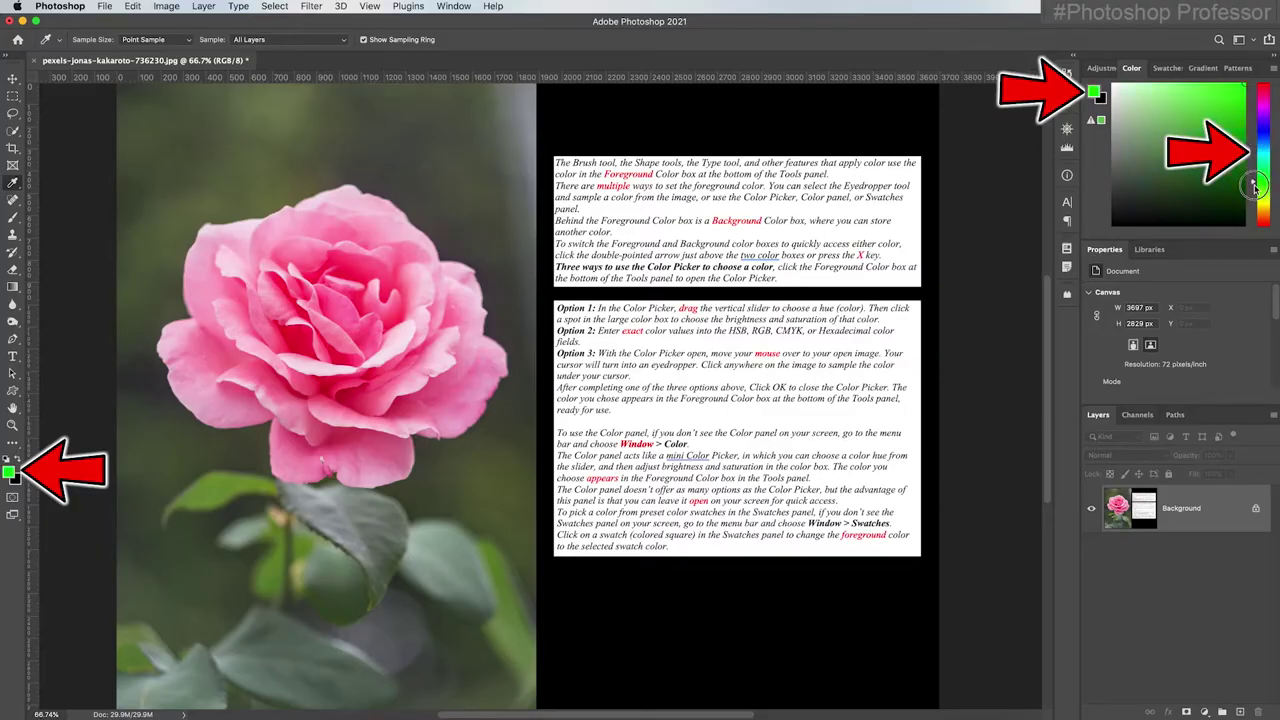
drag(1255, 187, 1262, 153)
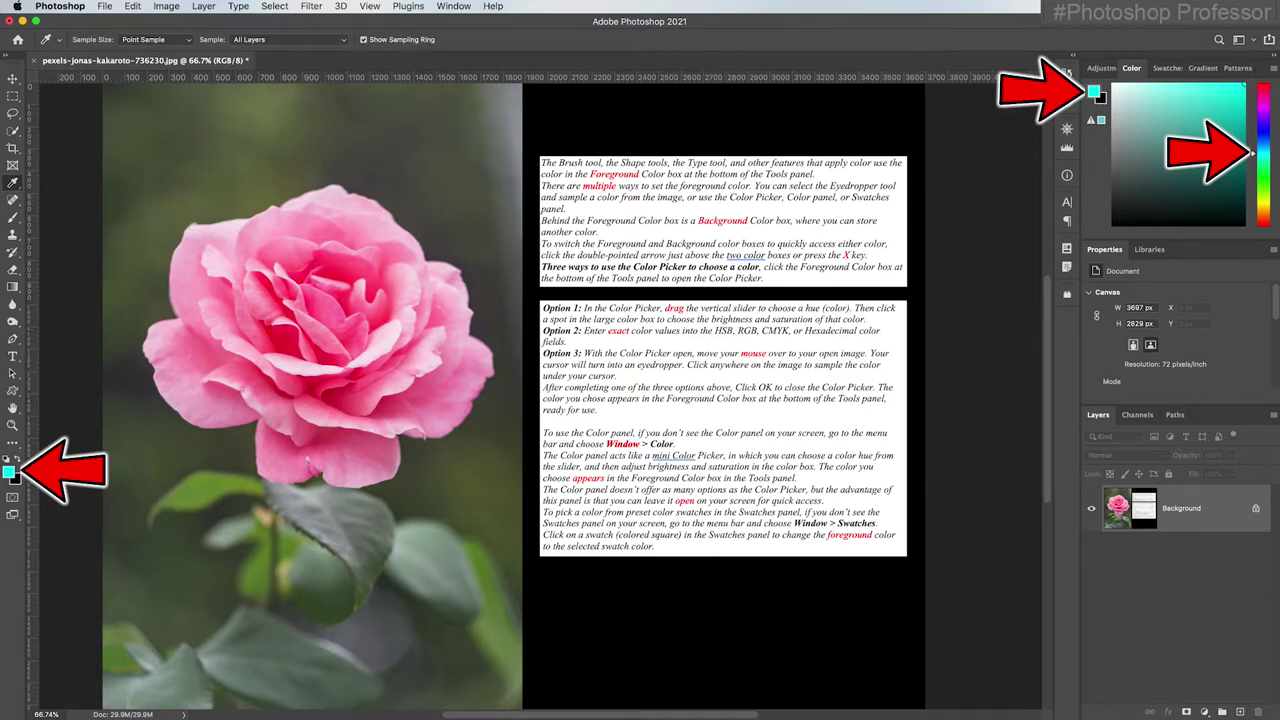
drag(1257, 152, 1259, 86)
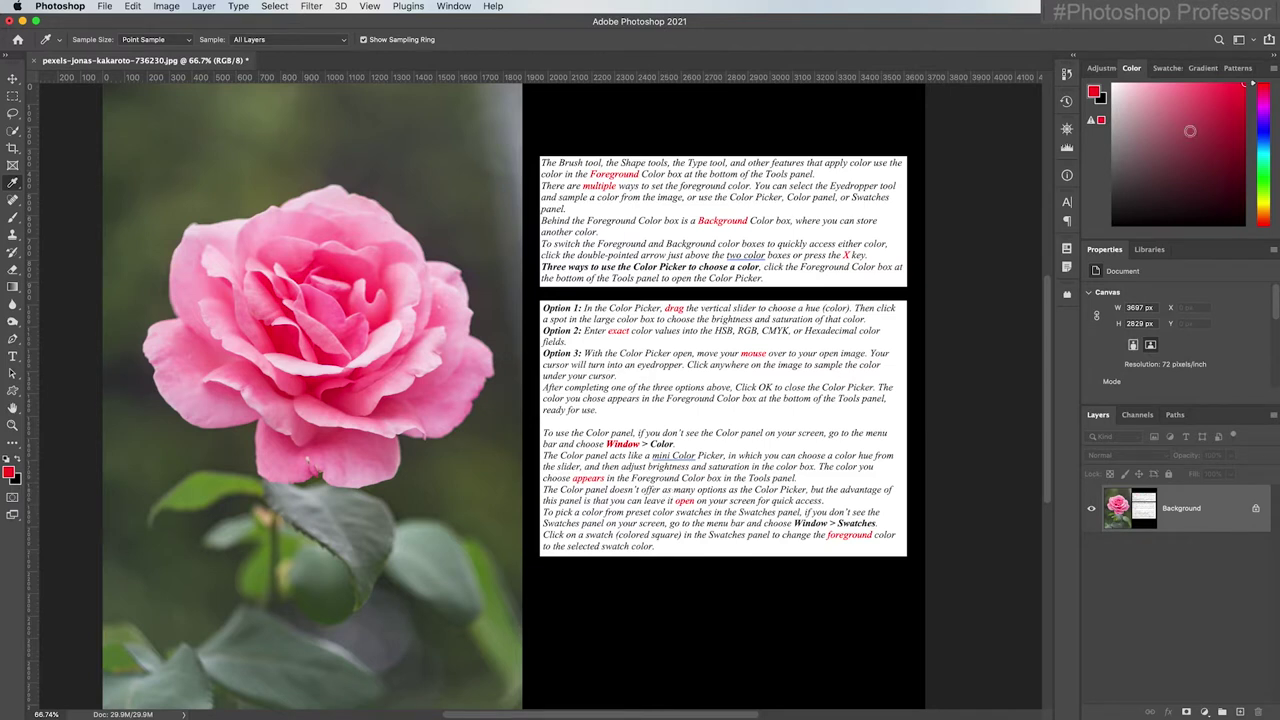
Try several muted red and pink shades in the Color panel's field, ending on a darker, half-saturated red.
click(1157, 138)
click(1155, 111)
click(1204, 102)
click(1187, 131)
Return to the Swatches panel and set the foreground color to the cyan RGB swatch.
click(1163, 68)
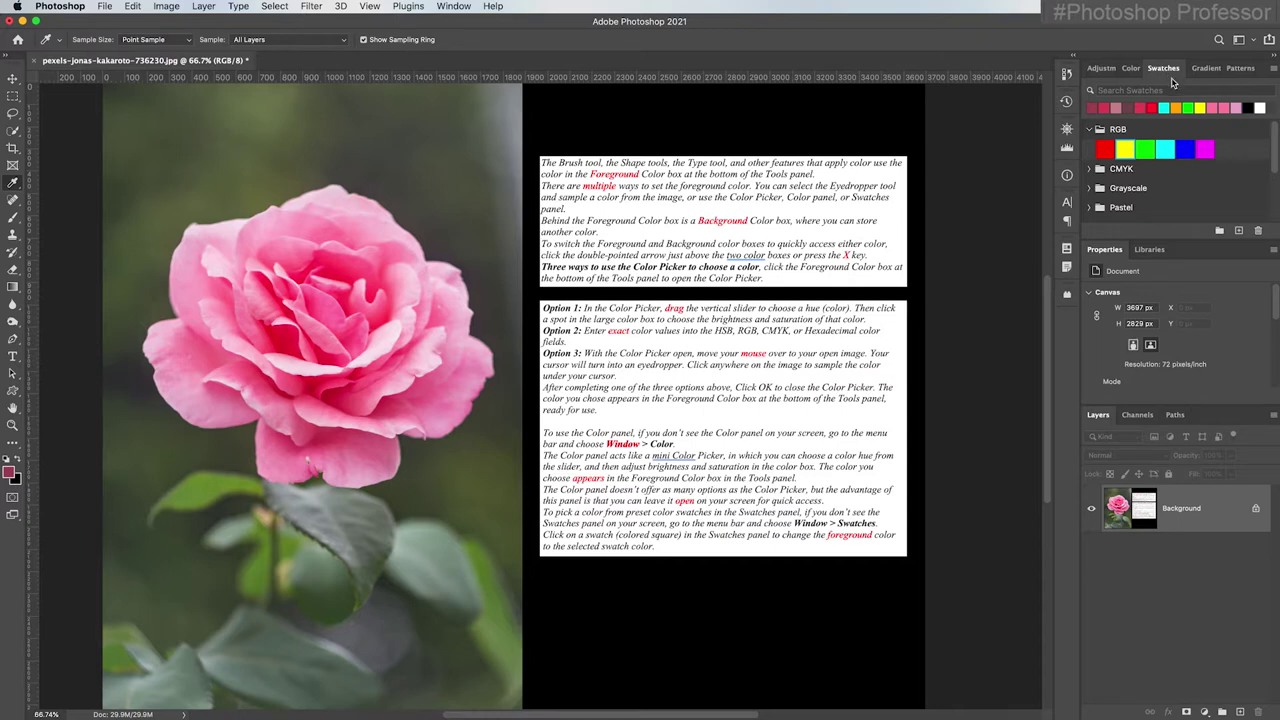
click(452, 6)
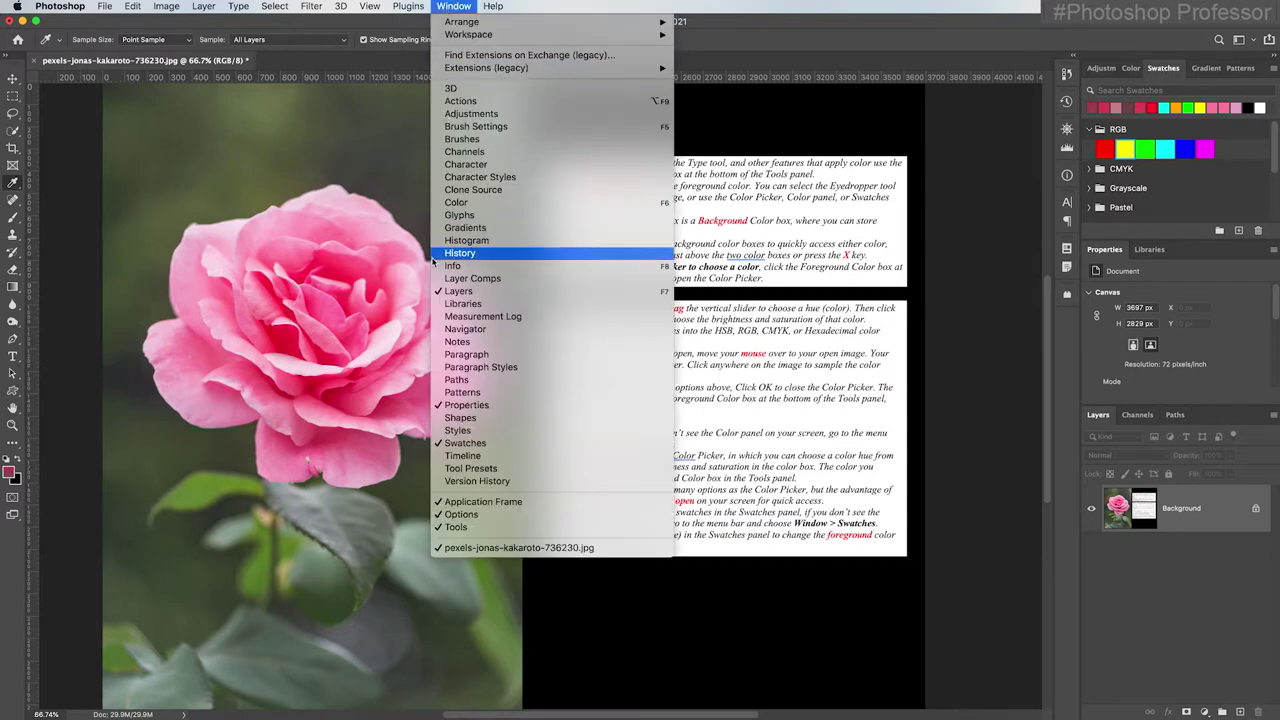
key(Escape)
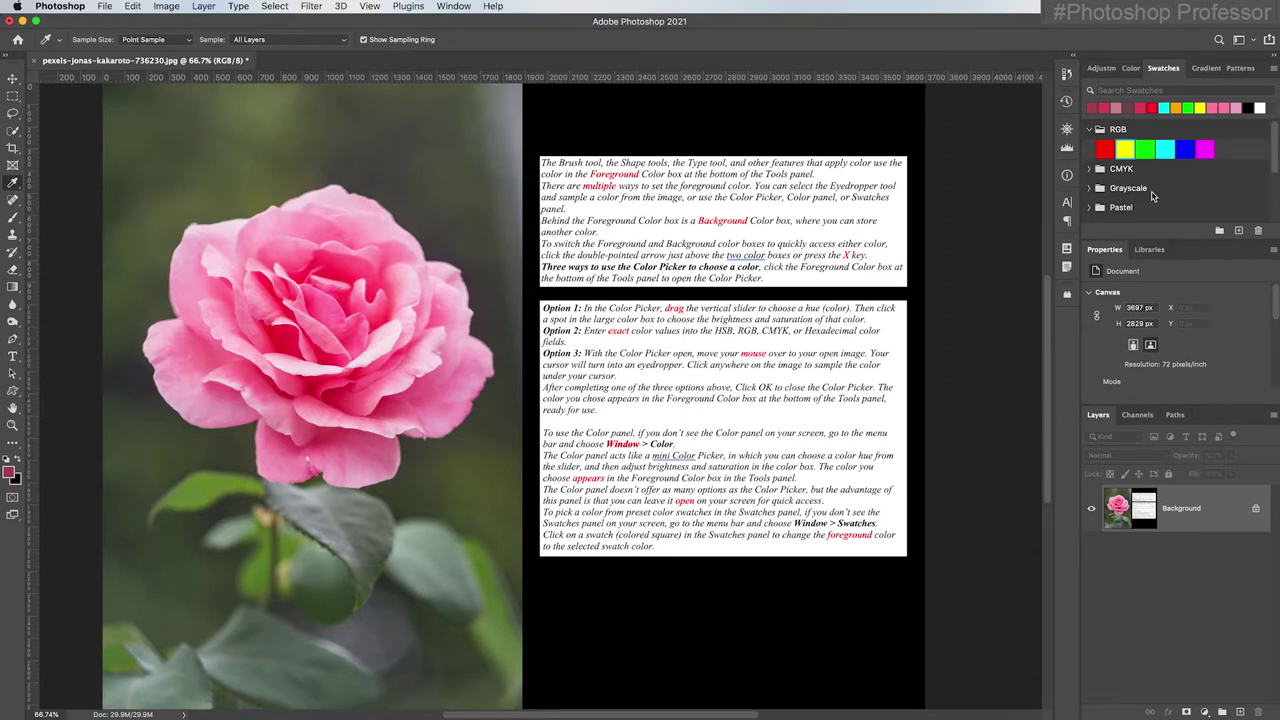
click(1166, 148)
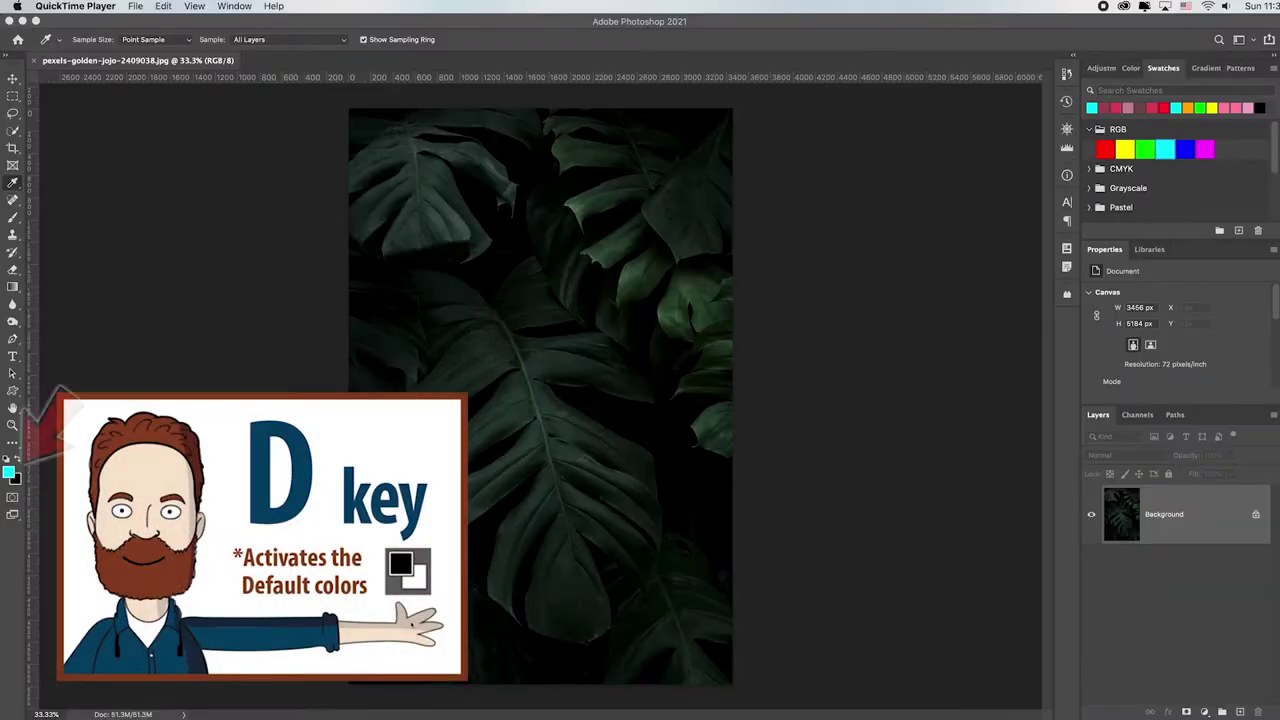
With the dark leaf photo active, reset the foreground and background colors to the default black and white.
click(574, 383)
key(d)
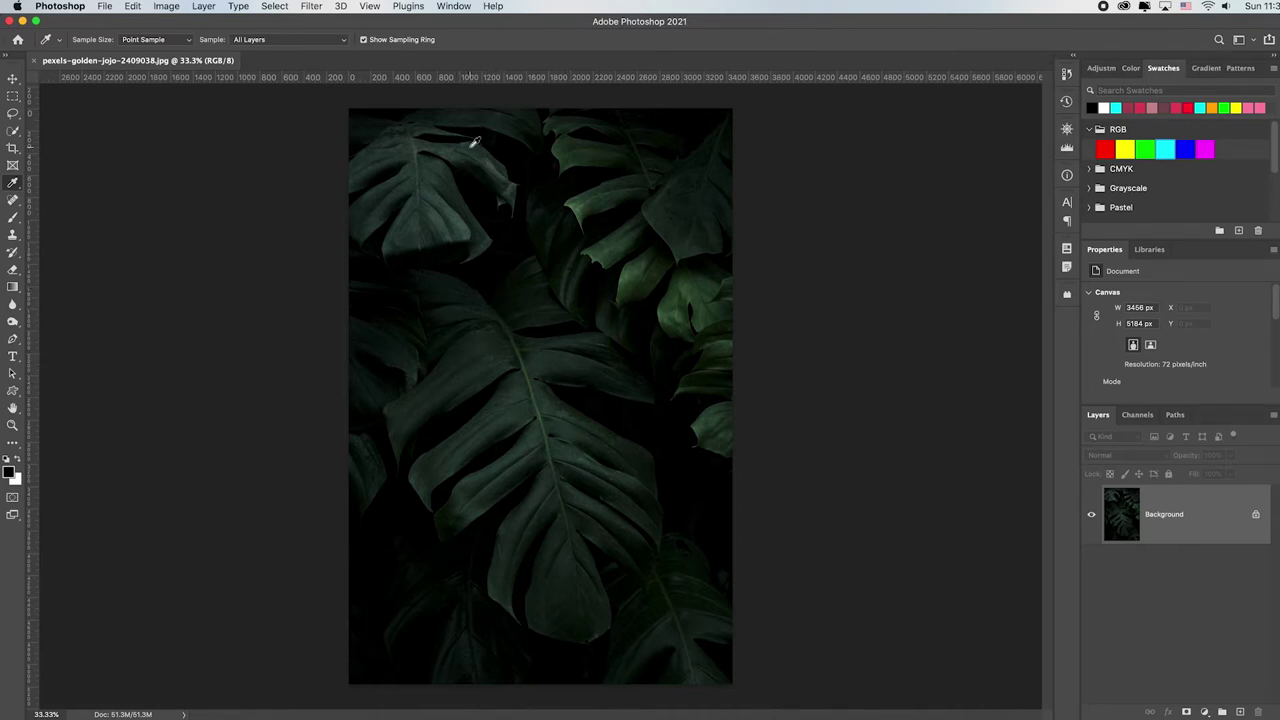
Show the Histogram panel and set its channel to Luminosity.
click(464, 7)
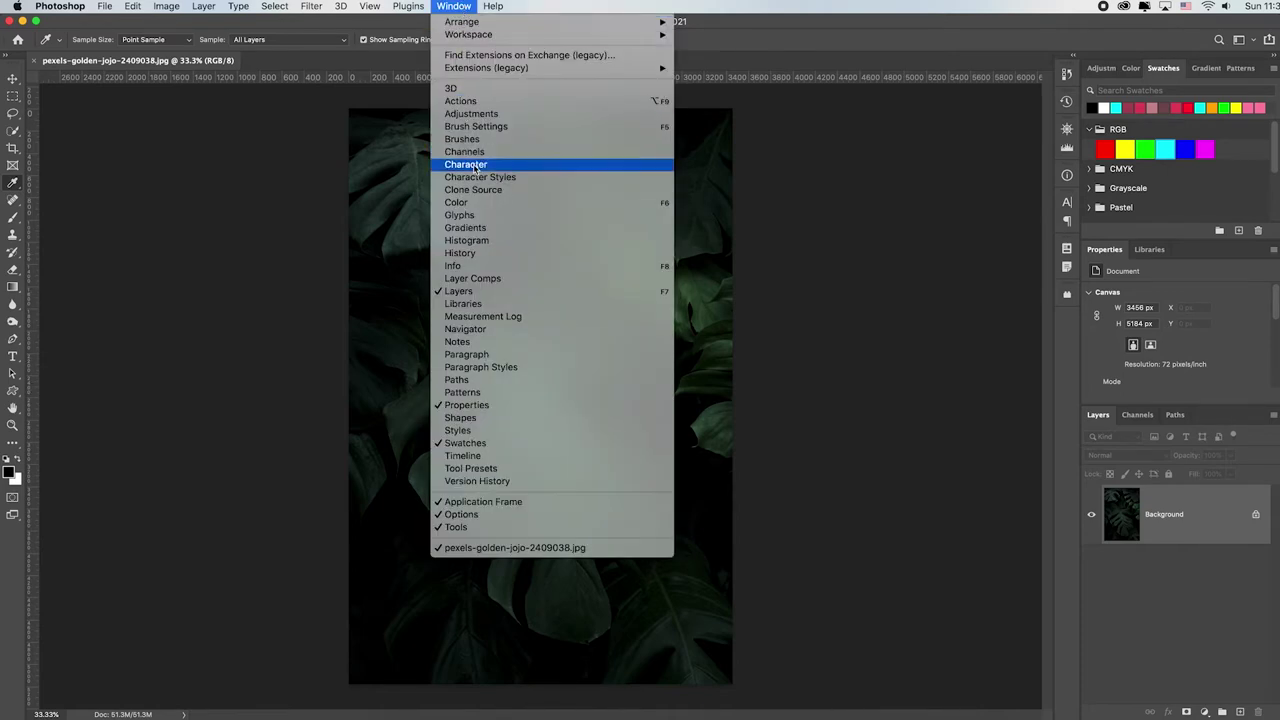
click(466, 240)
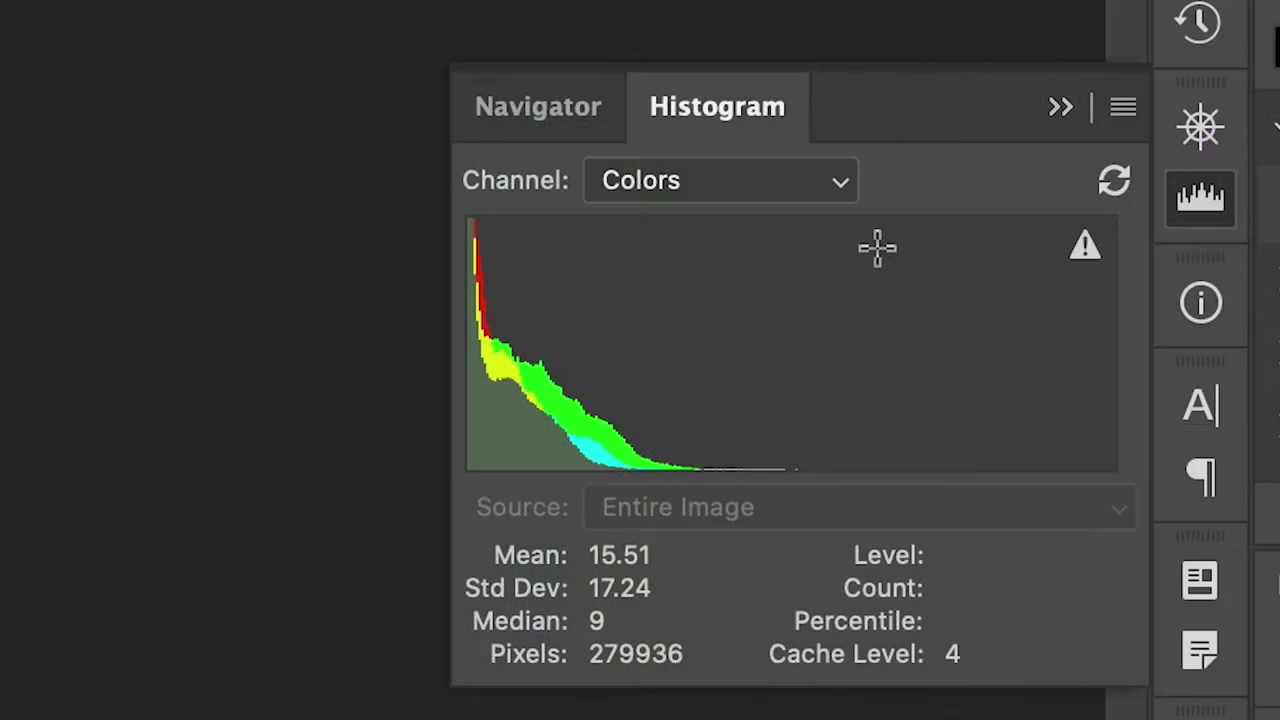
click(846, 183)
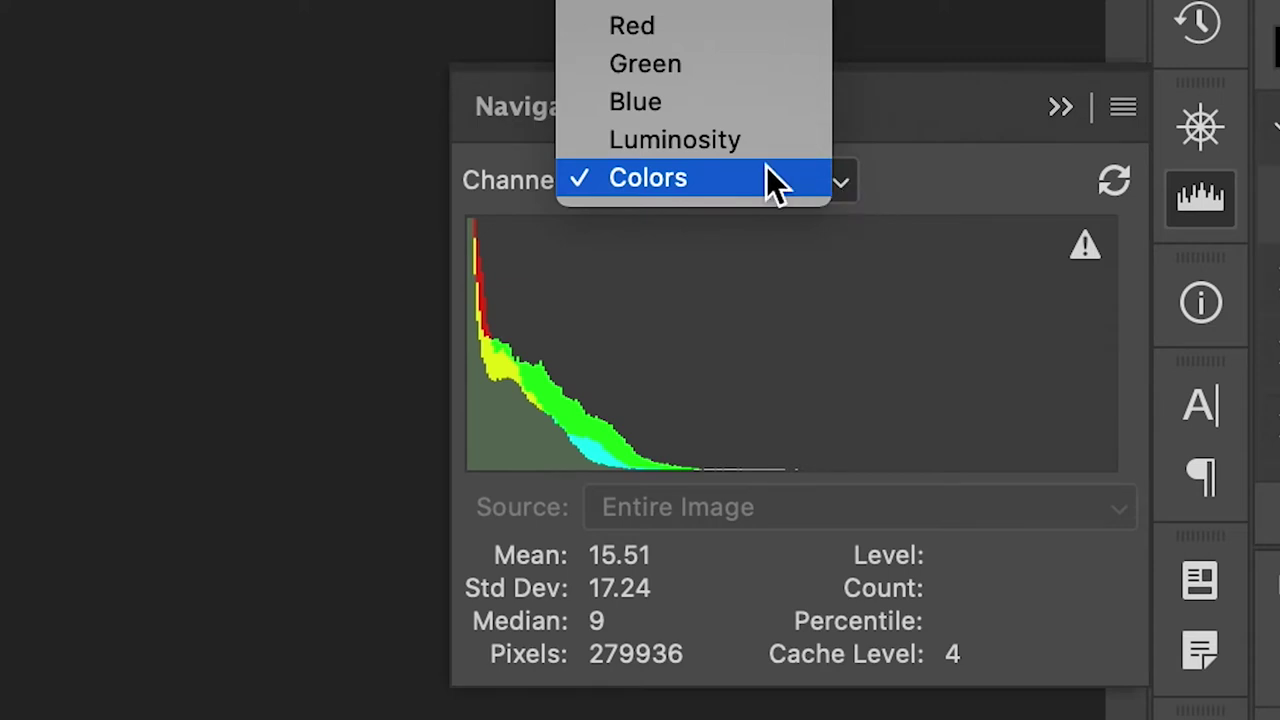
click(741, 137)
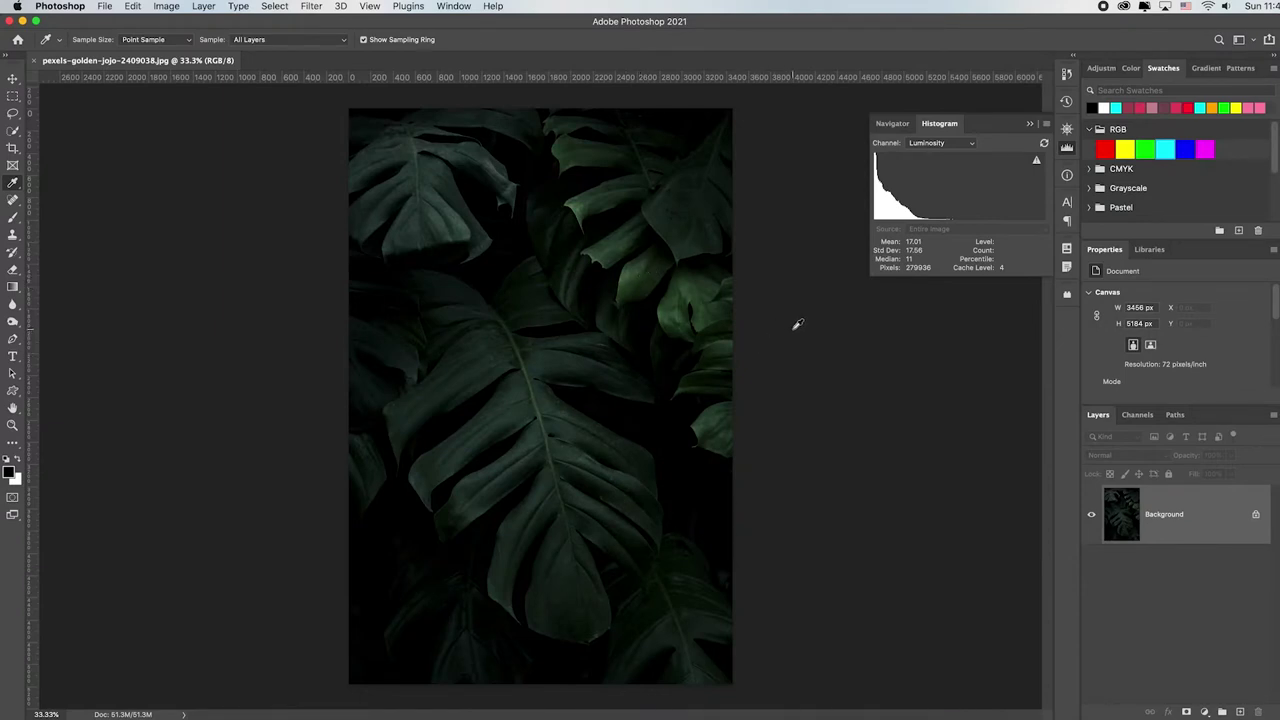
Open the Brightness/Contrast adjustment for the leaf photo, move its dialog off the image, and apply the automatic correction.
click(167, 7)
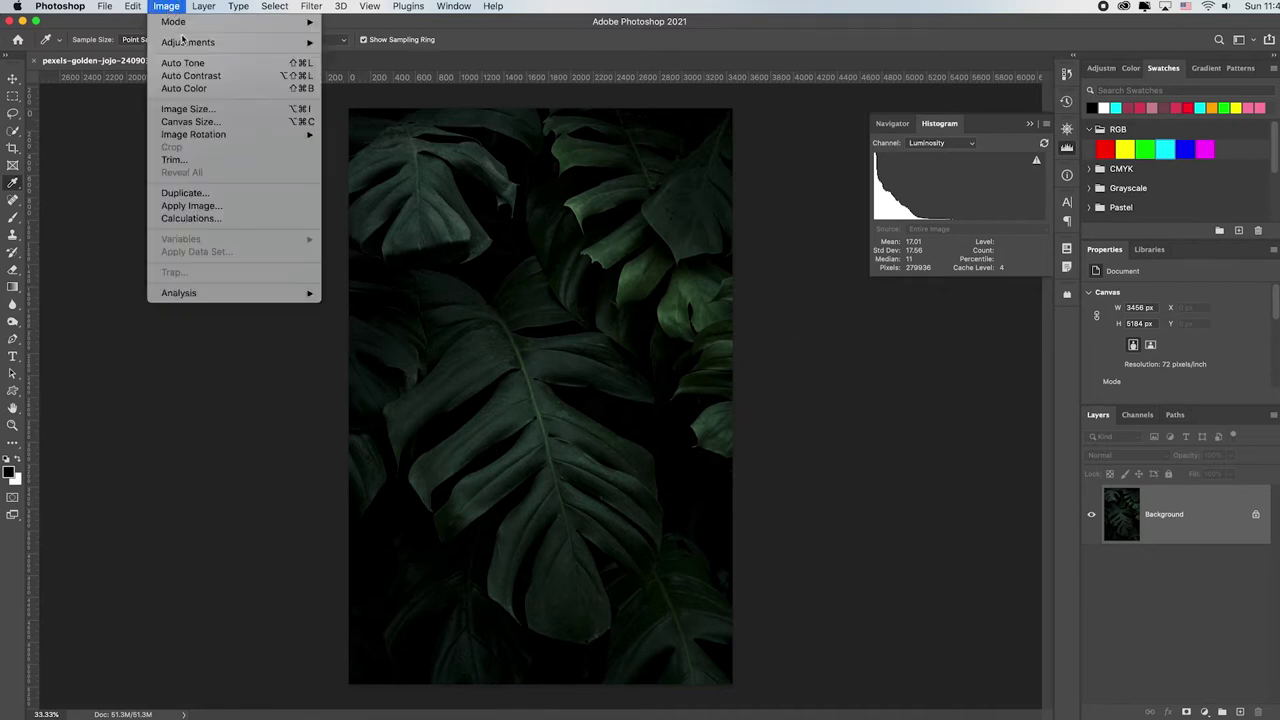
mouse_move(190, 42)
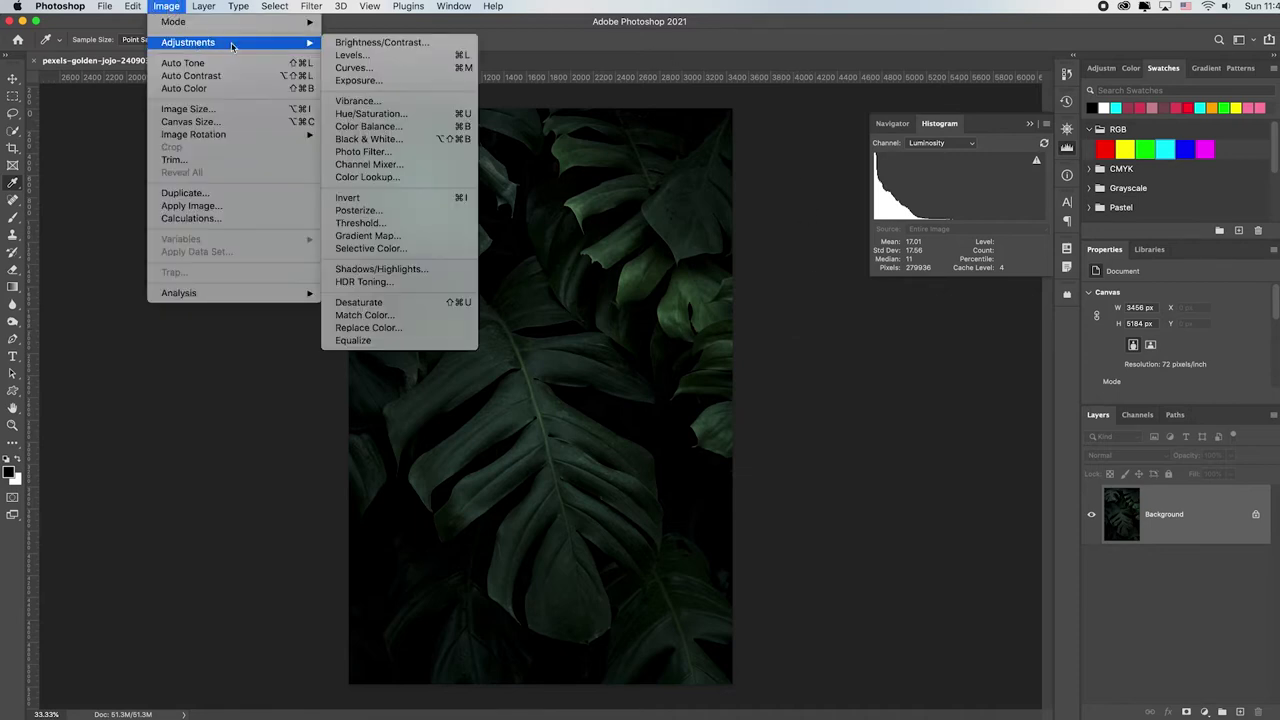
click(450, 43)
drag(665, 209, 204, 106)
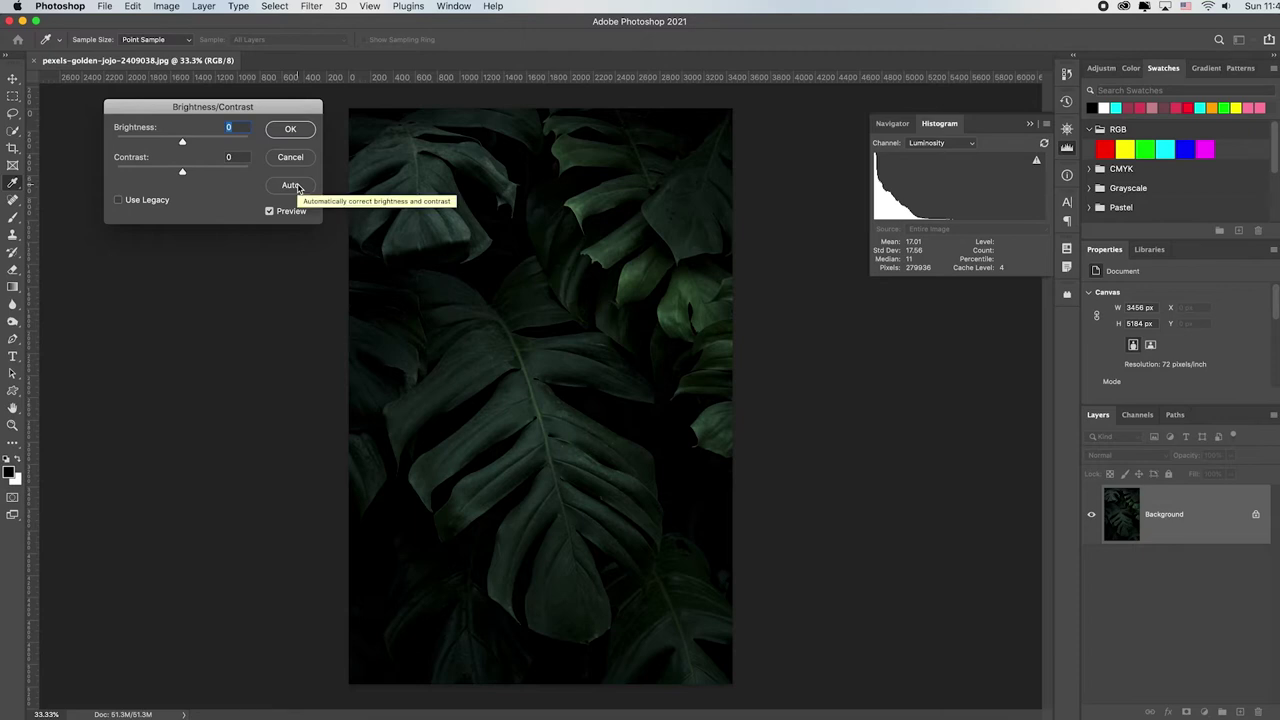
click(290, 186)
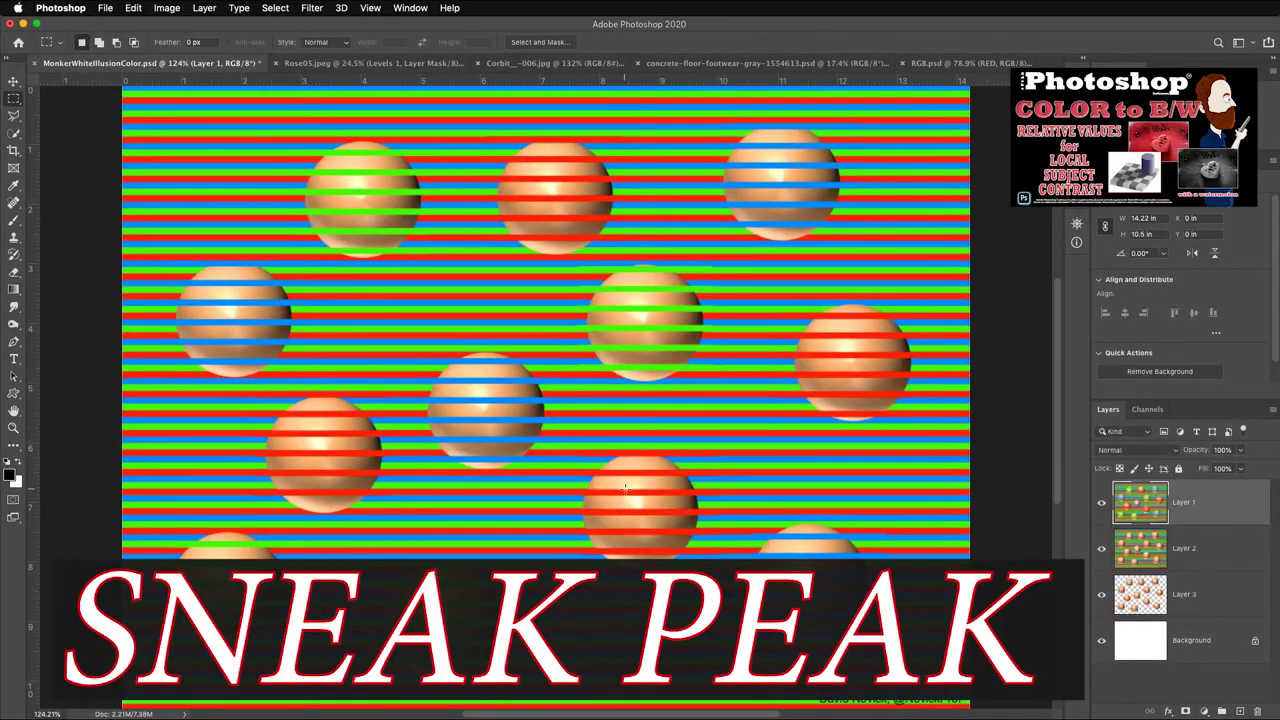
click(1101, 503)
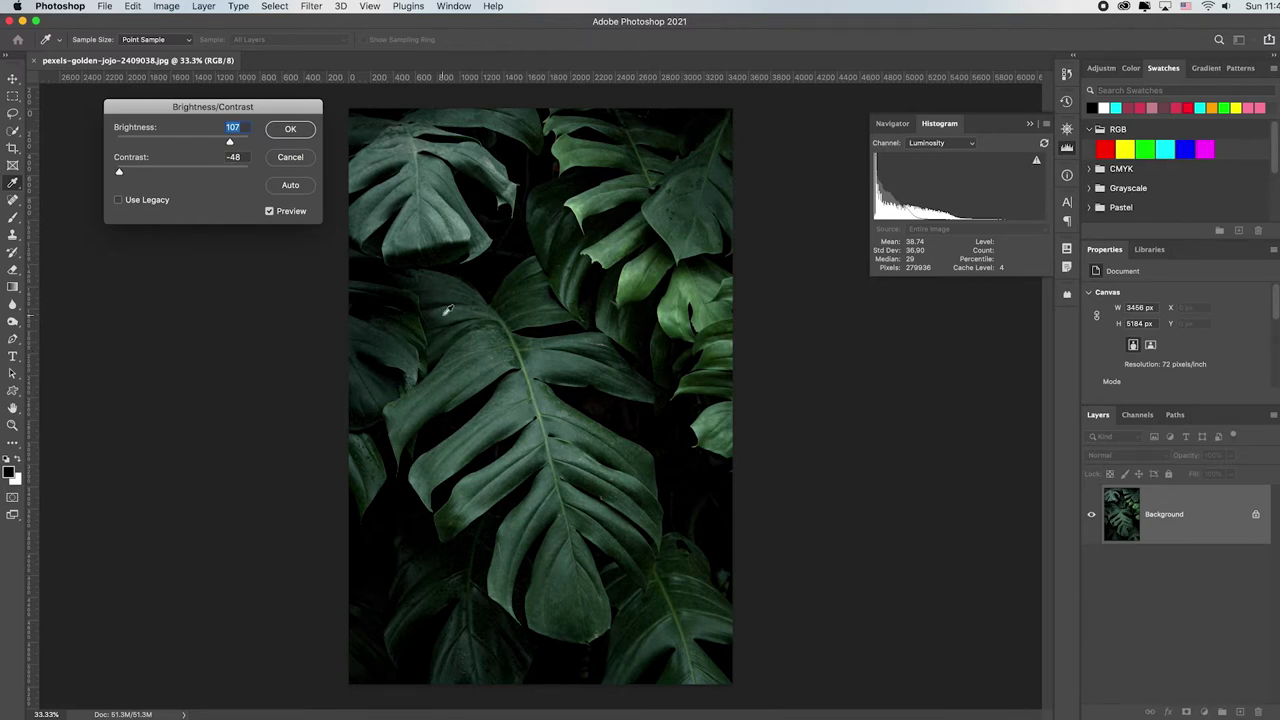
Turn the adjustment preview off and on to compare the leaf photo before and after the correction.
click(269, 212)
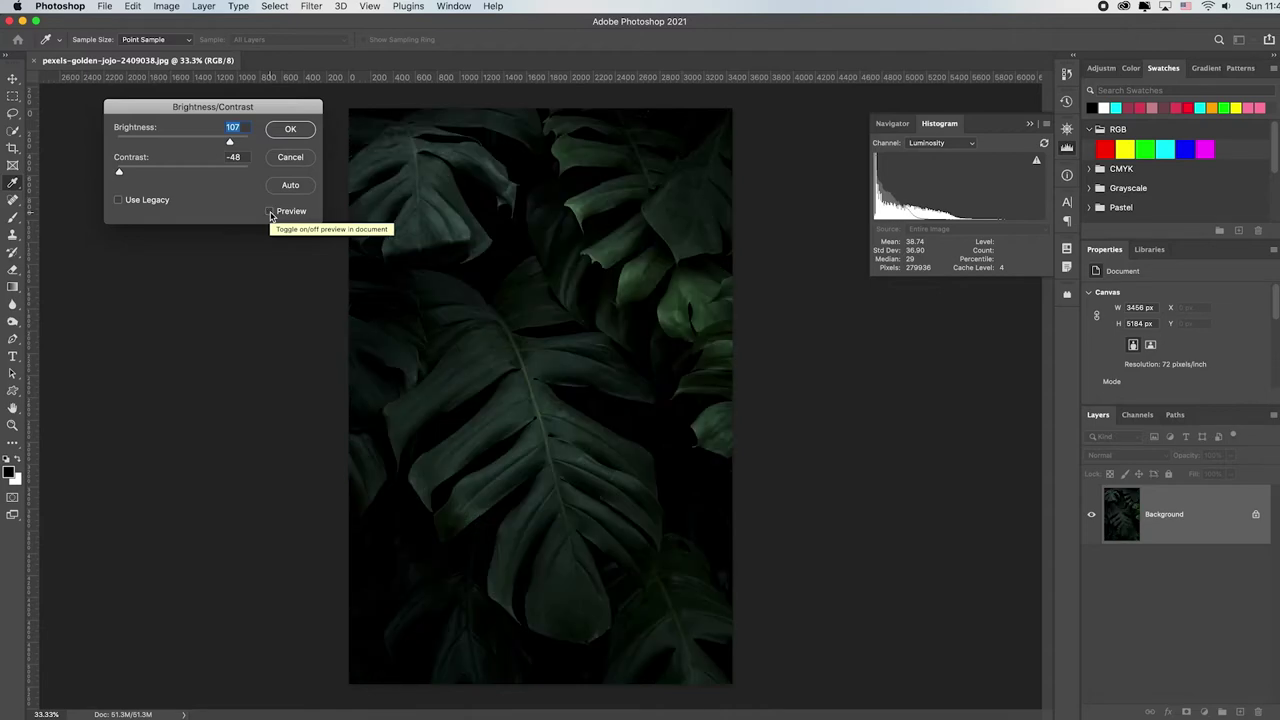
click(270, 212)
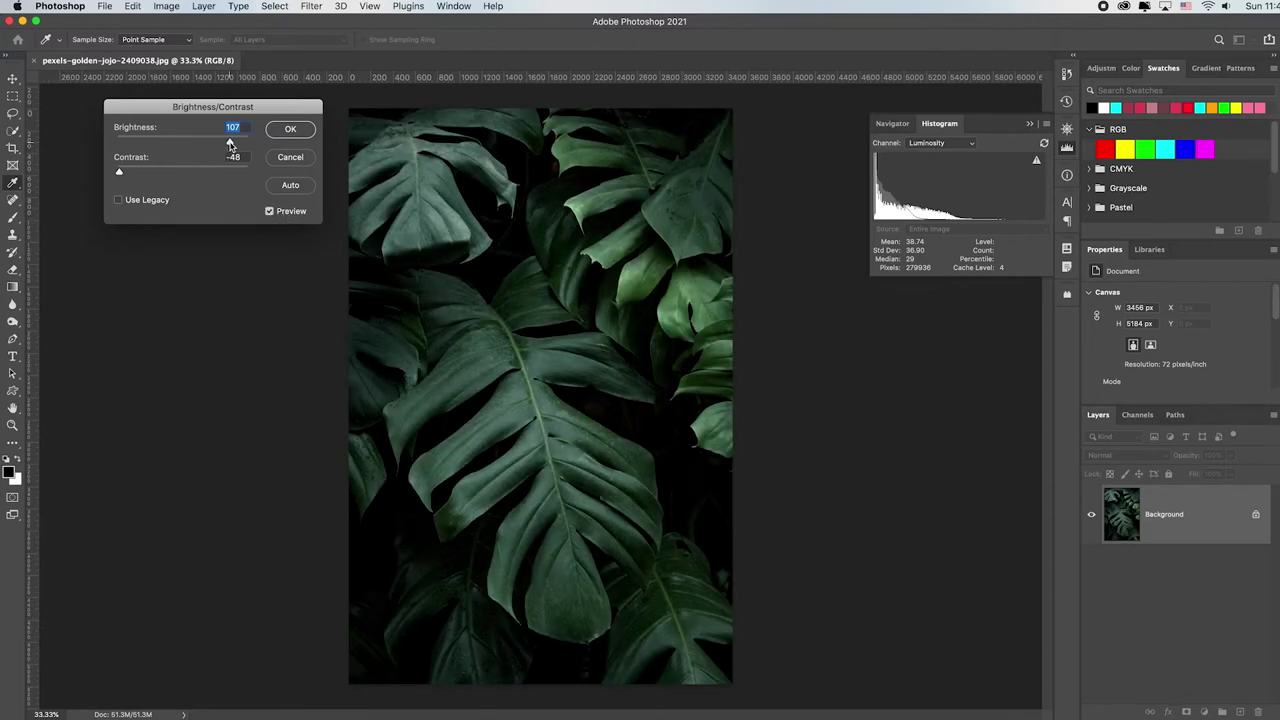
Lower the brightness slightly, then reset the Brightness/Contrast settings without closing the dialog.
mouse_move(230, 144)
mouse_down()
mouse_move(180, 143)
mouse_move(227, 143)
mouse_up()
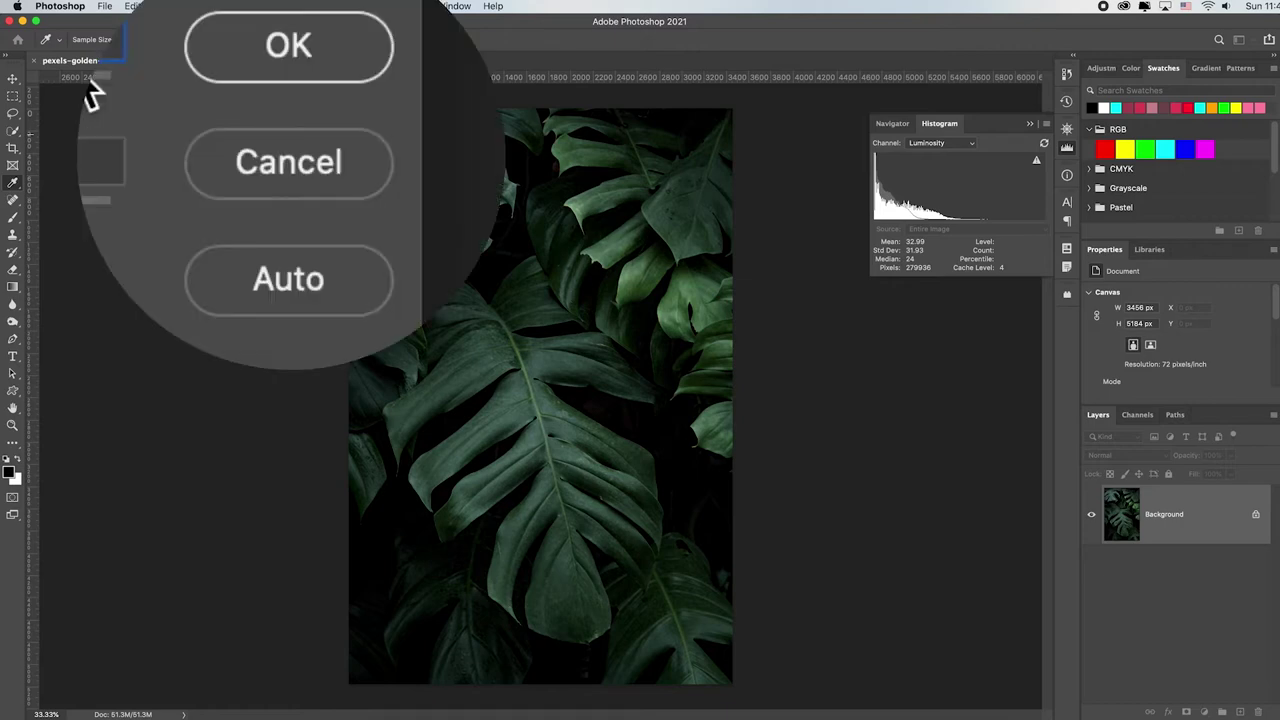
key(alt)
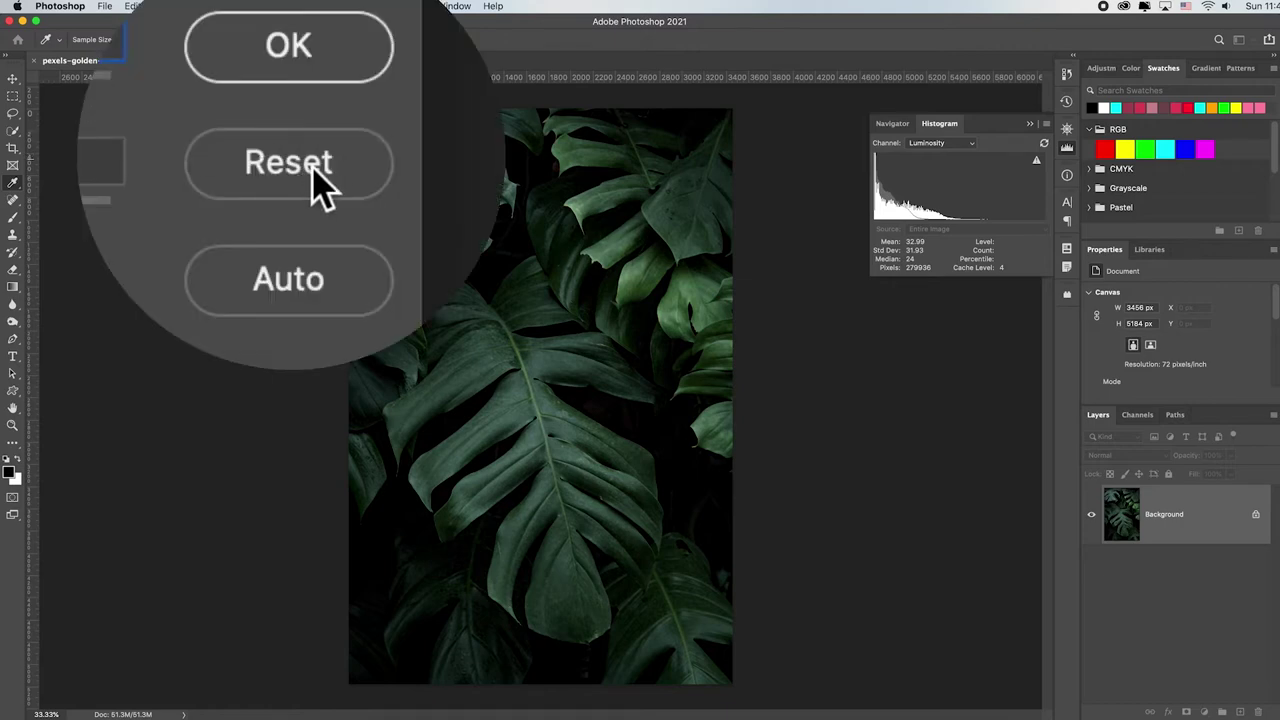
alt+click(290, 157)
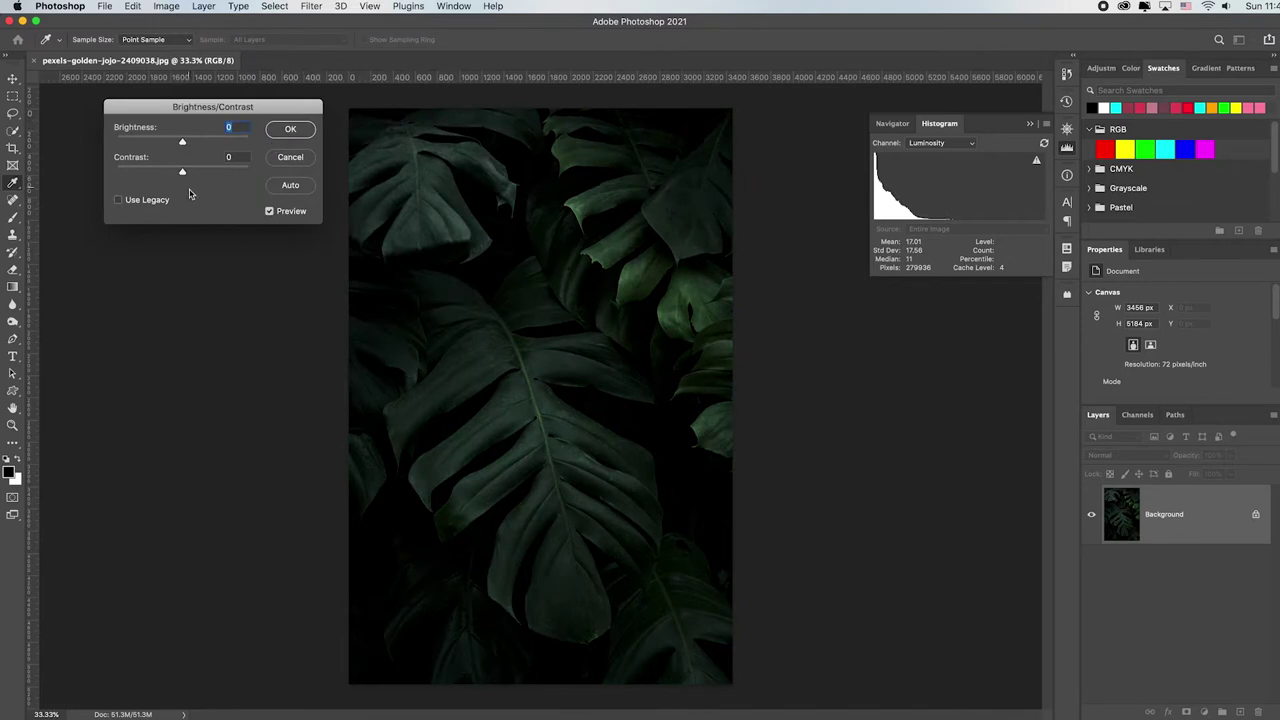
Apply the automatic correction again, then cancel the Brightness/Contrast adjustment.
click(290, 186)
click(290, 158)
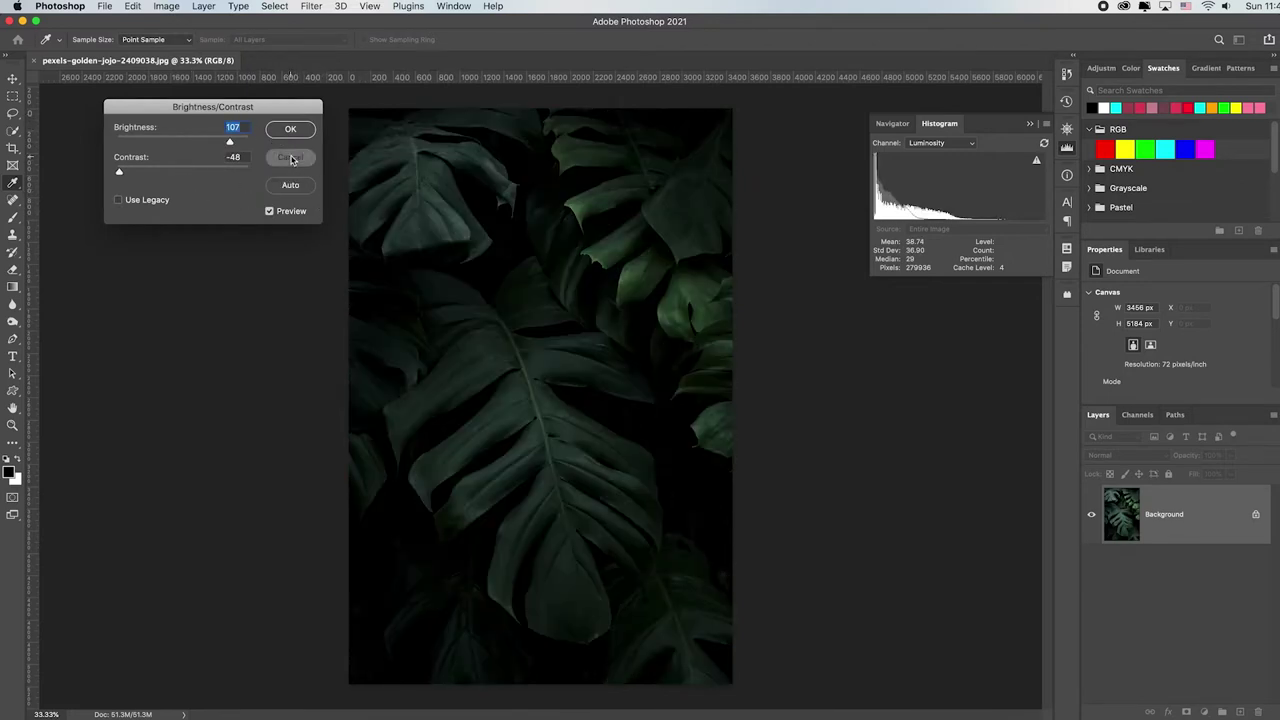
Reopen the Brightness/Contrast adjustment on the leaf photo and apply its automatic correction.
click(165, 7)
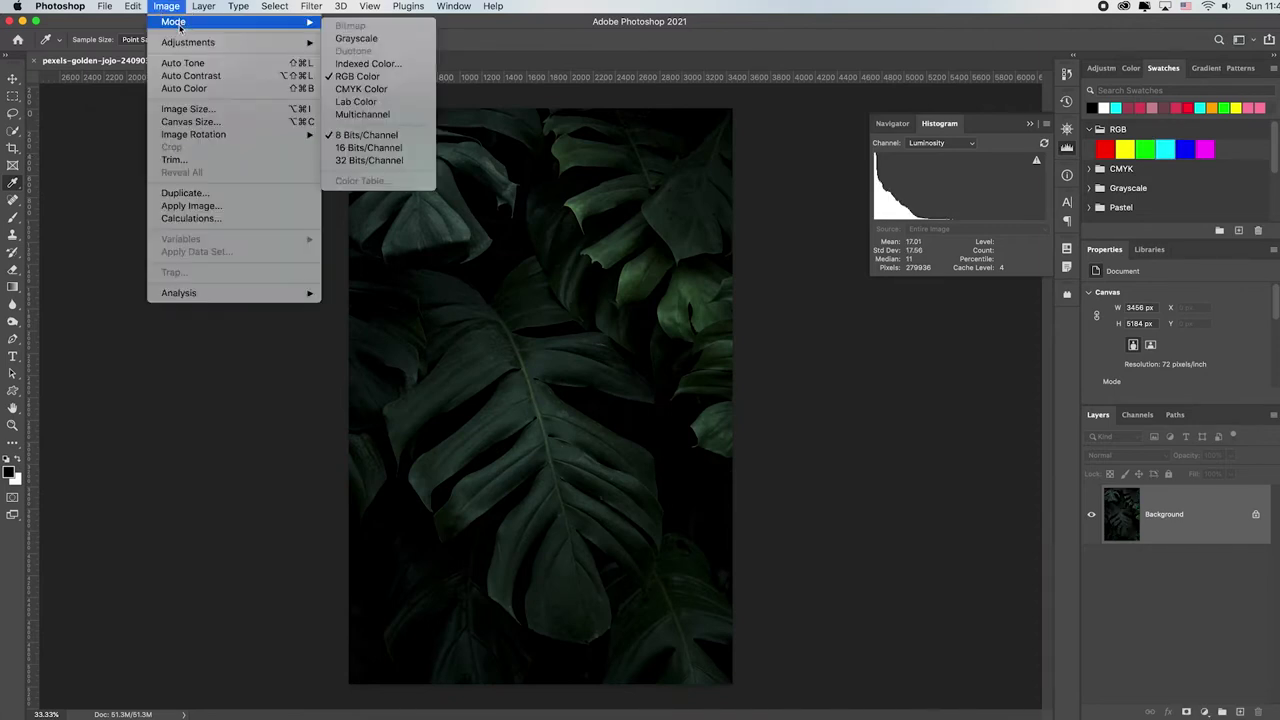
mouse_move(194, 43)
click(378, 44)
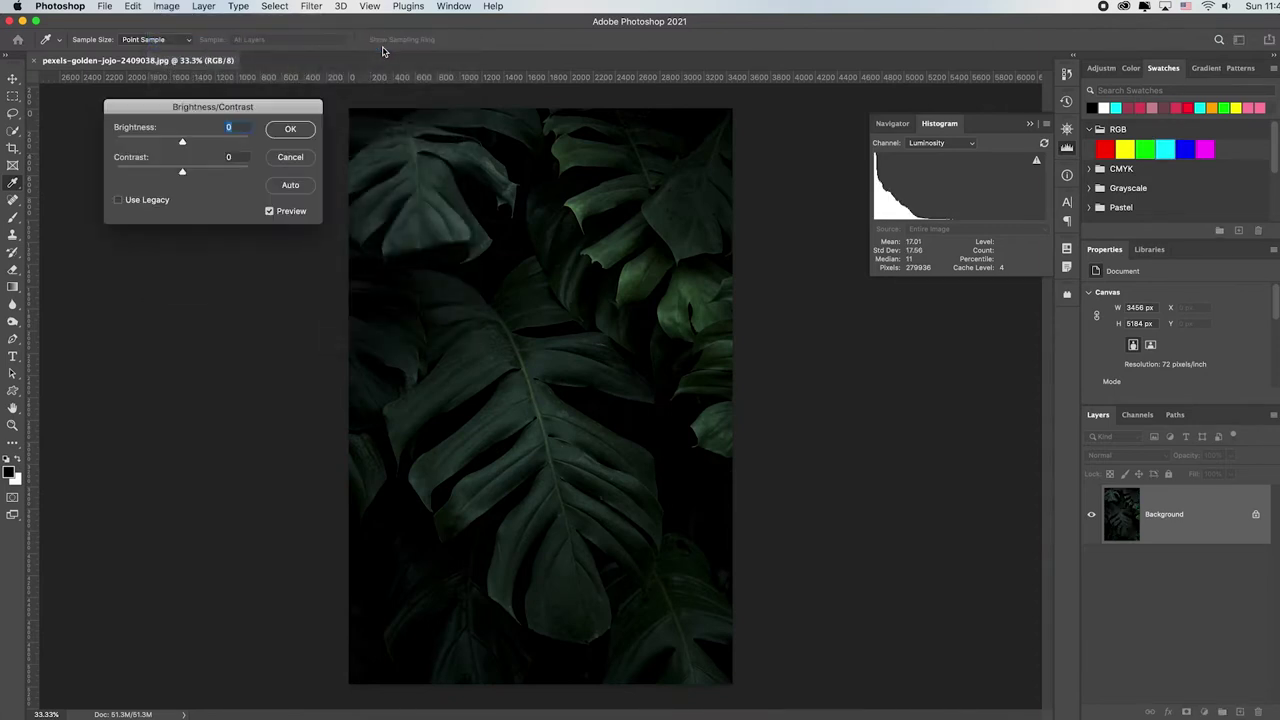
click(289, 186)
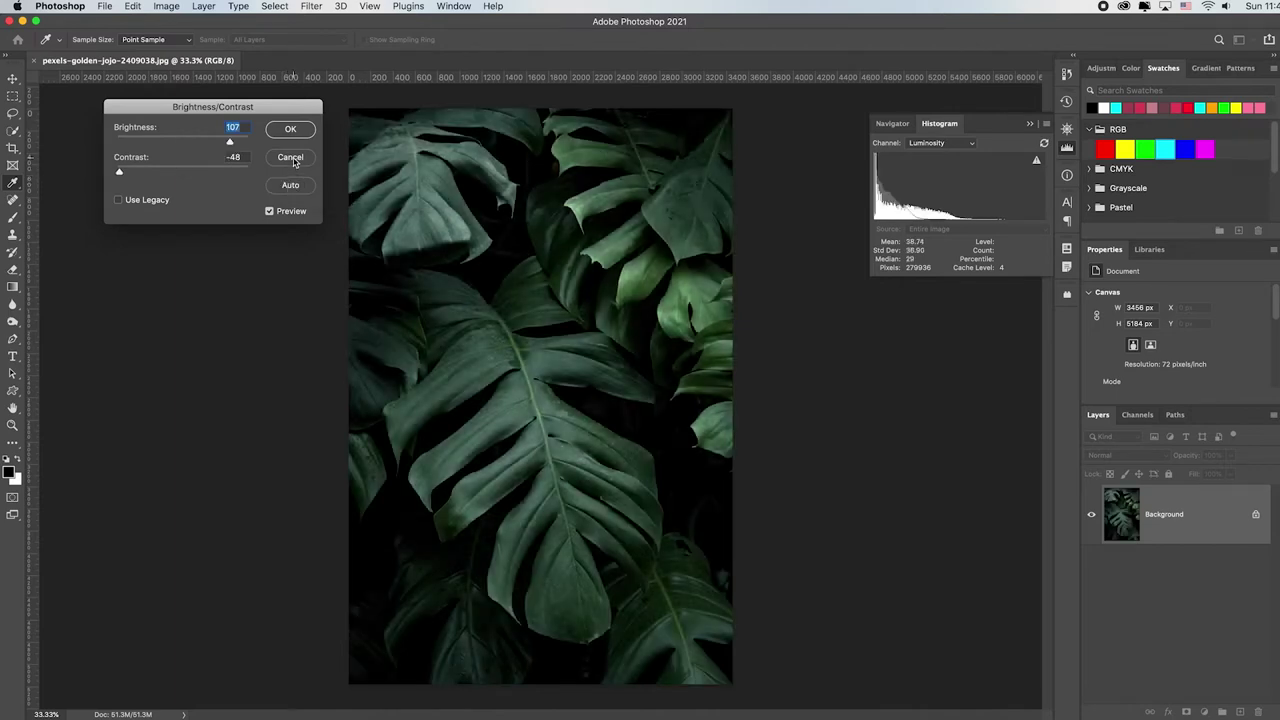
Fine-tune the adjustment to a contrast of -35 and a brightness of 132.
key(alt)
drag(119, 172, 136, 173)
mouse_move(229, 142)
mouse_down()
mouse_move(212, 143)
mouse_move(240, 142)
mouse_up()
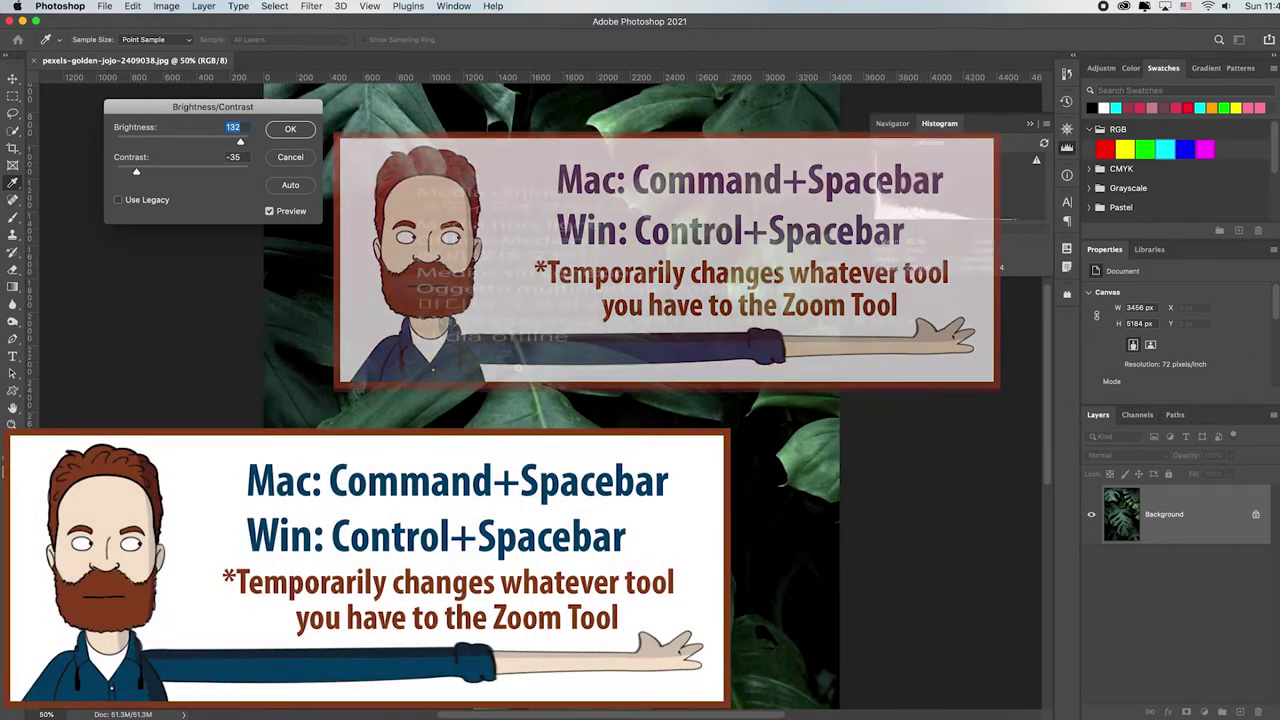
Zoom in to 200% on the large leaf's central vein to inspect the adjusted detail.
super+click(516, 354)
super+click(516, 354)
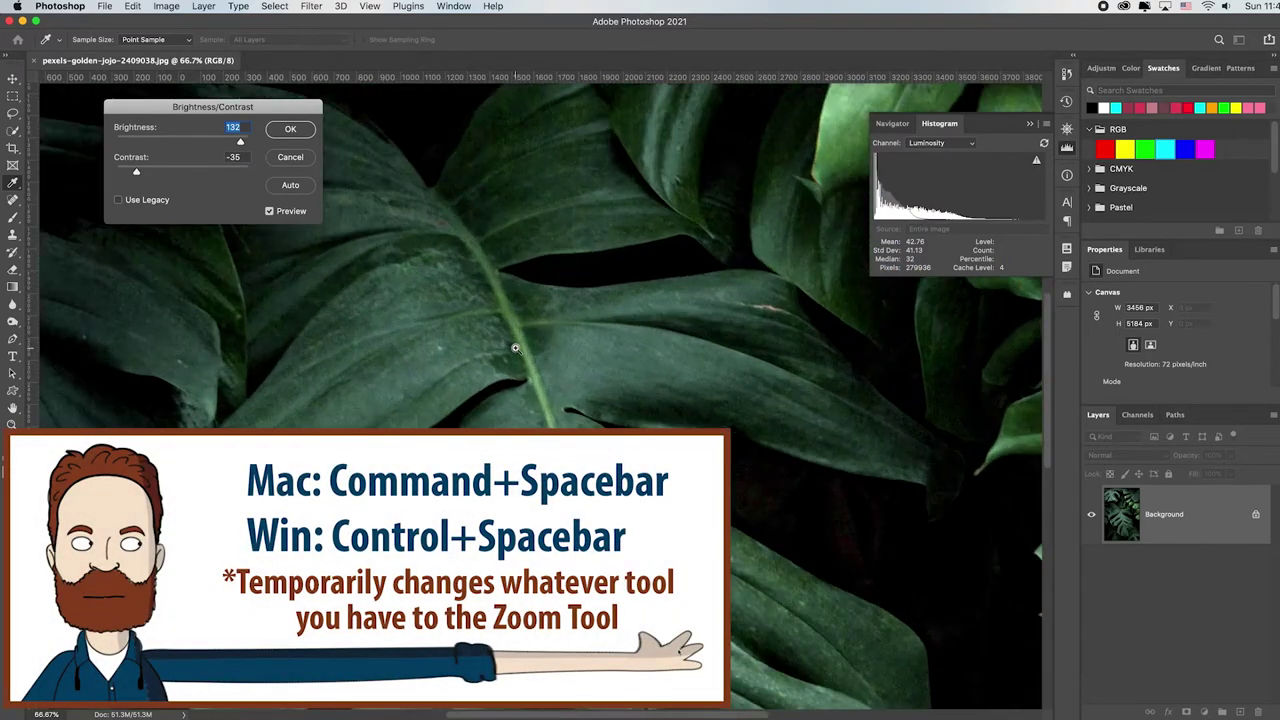
super+click(472, 272)
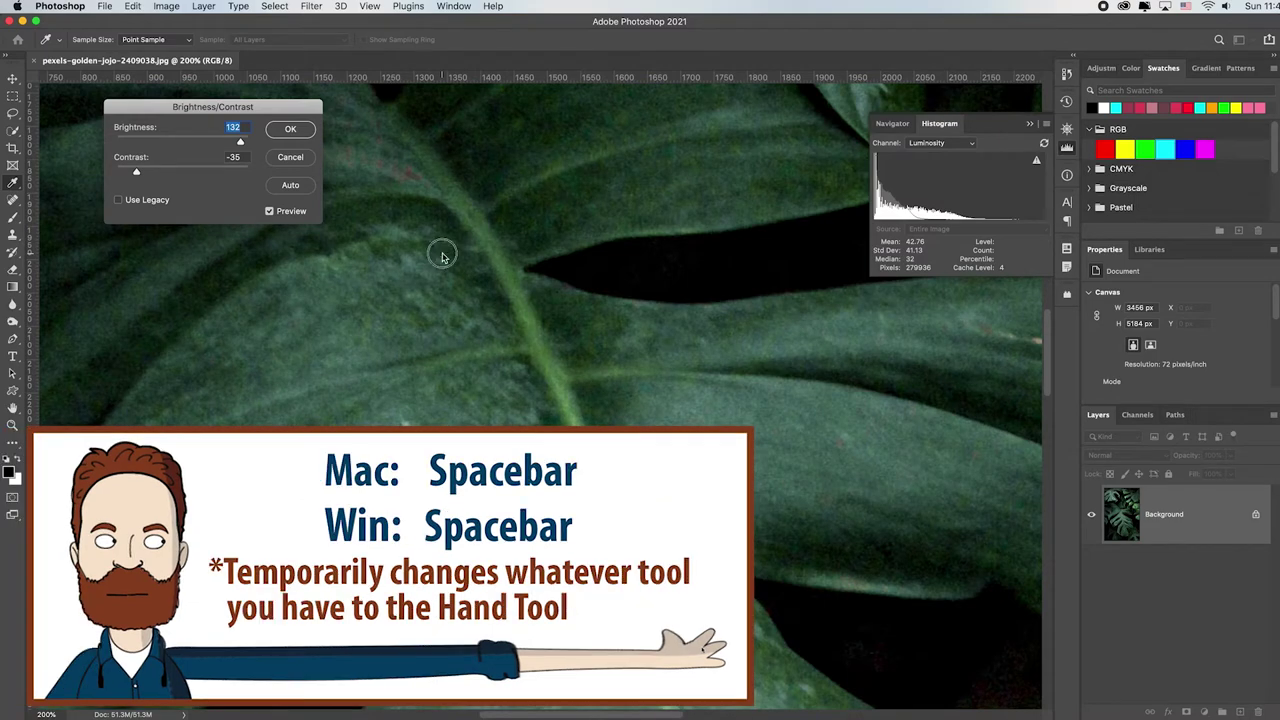
Compare the leaf photo with and without the Brightness/Contrast preview and accept the adjustment.
drag(442, 256, 508, 470)
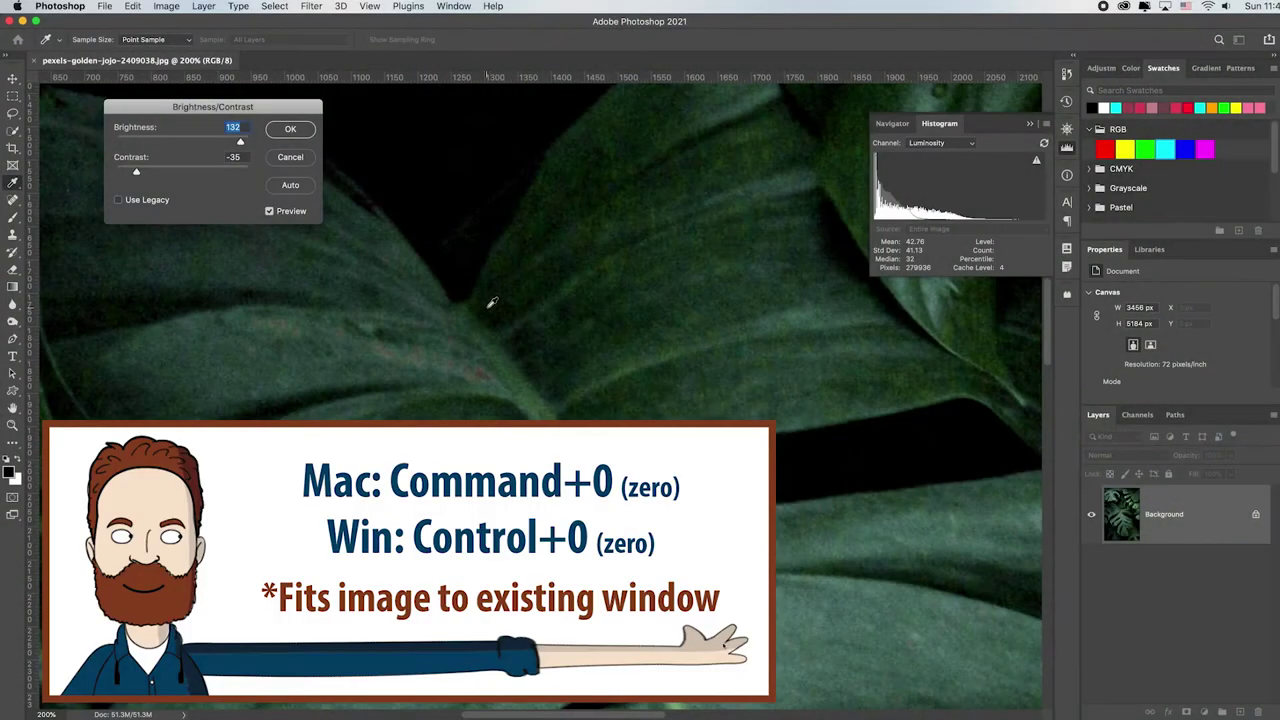
key(super+0)
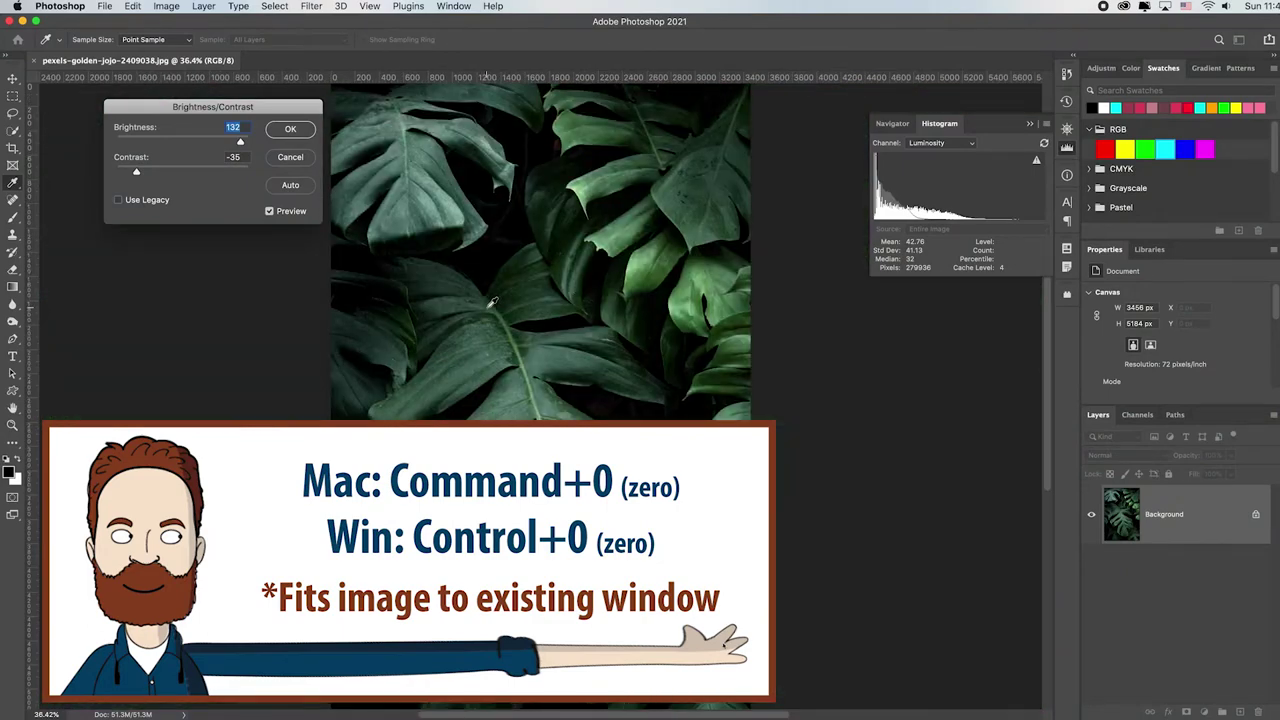
click(269, 211)
click(269, 211)
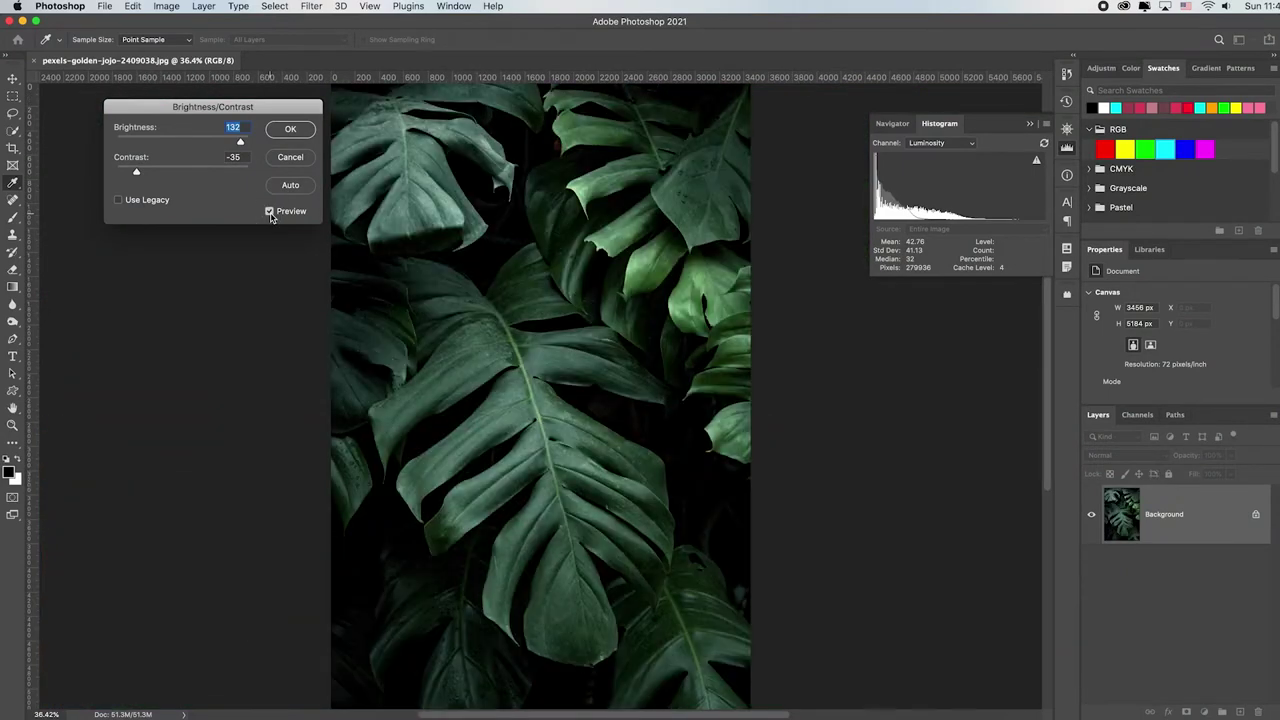
click(291, 130)
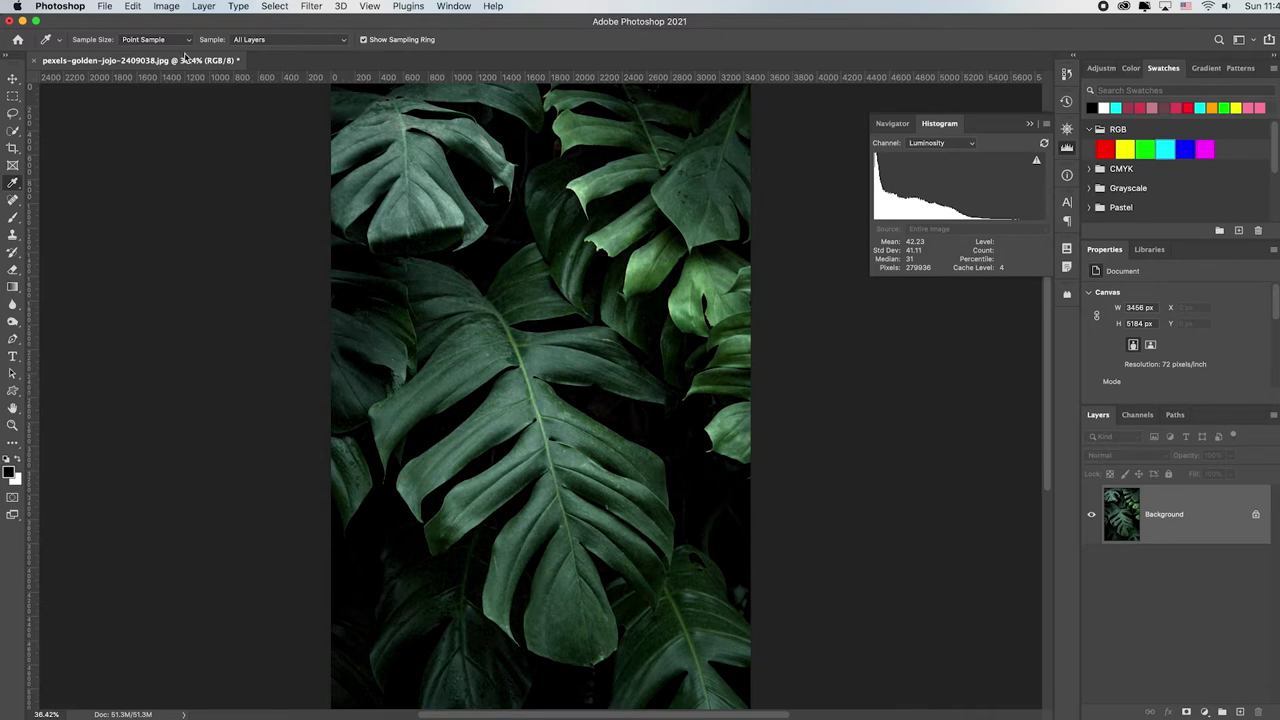
Apply another Brightness/Contrast adjustment to the leaf photo in legacy mode with brightness 100 and contrast -48.
click(170, 10)
mouse_move(216, 45)
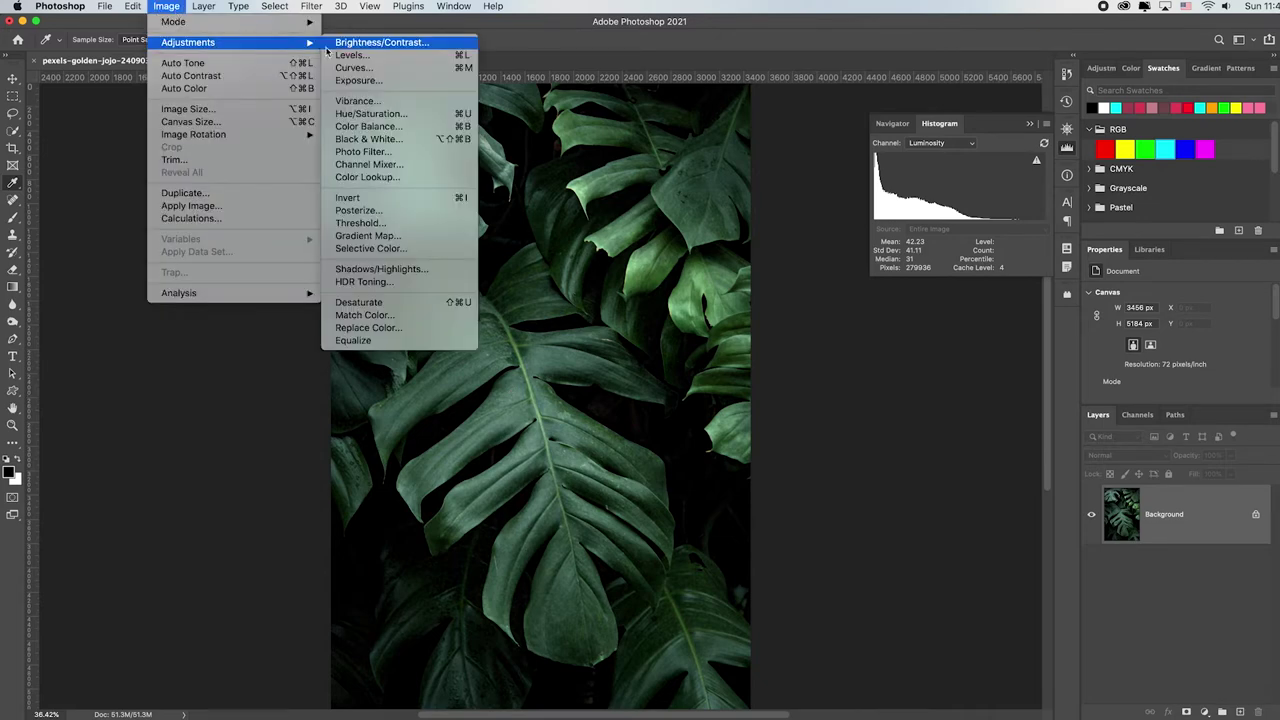
click(358, 44)
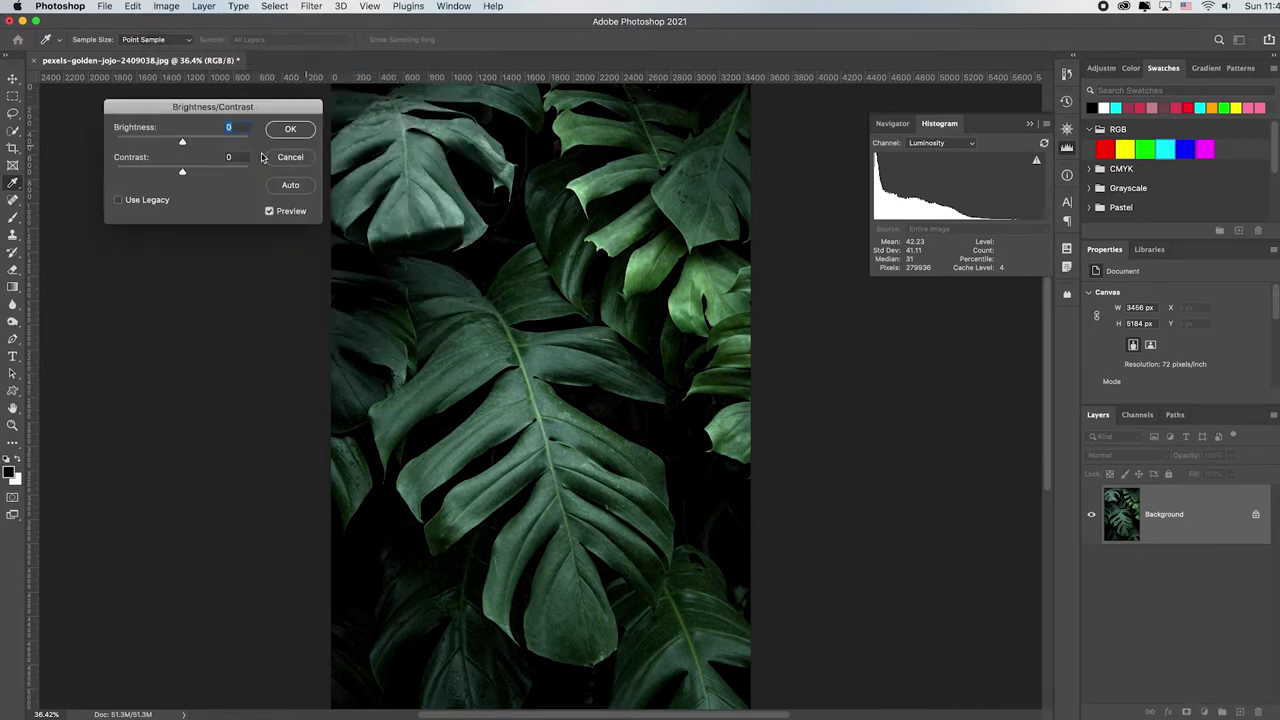
click(118, 200)
drag(182, 145, 253, 150)
drag(183, 174, 151, 172)
click(290, 129)
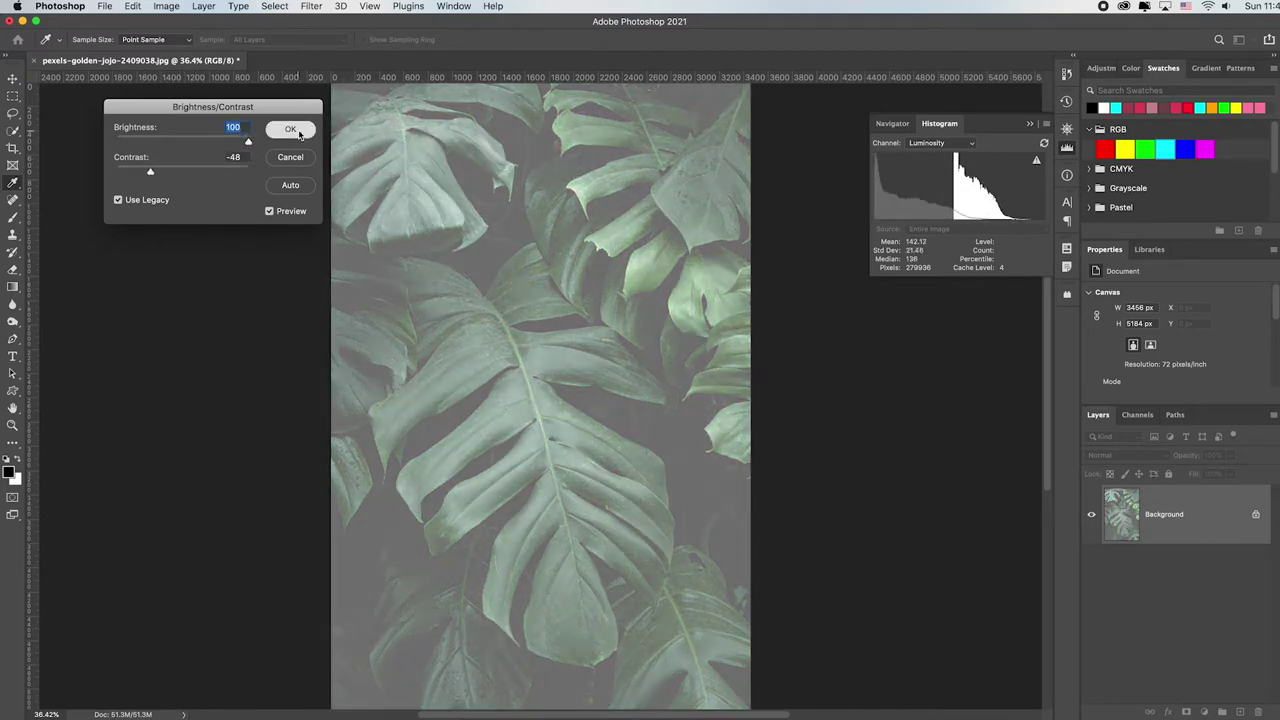
Apply a further legacy-mode Brightness/Contrast adjustment to the faded photo with brightness 87 and contrast -77.
click(166, 6)
mouse_move(290, 42)
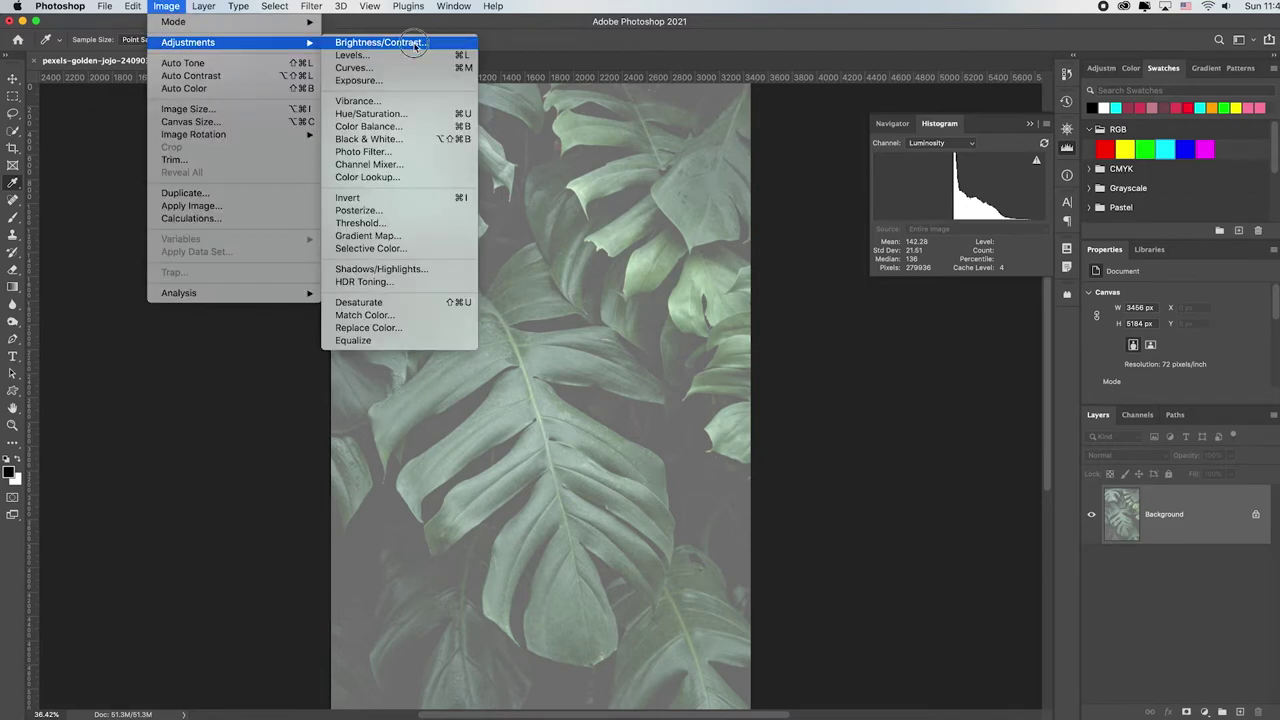
click(369, 43)
click(118, 201)
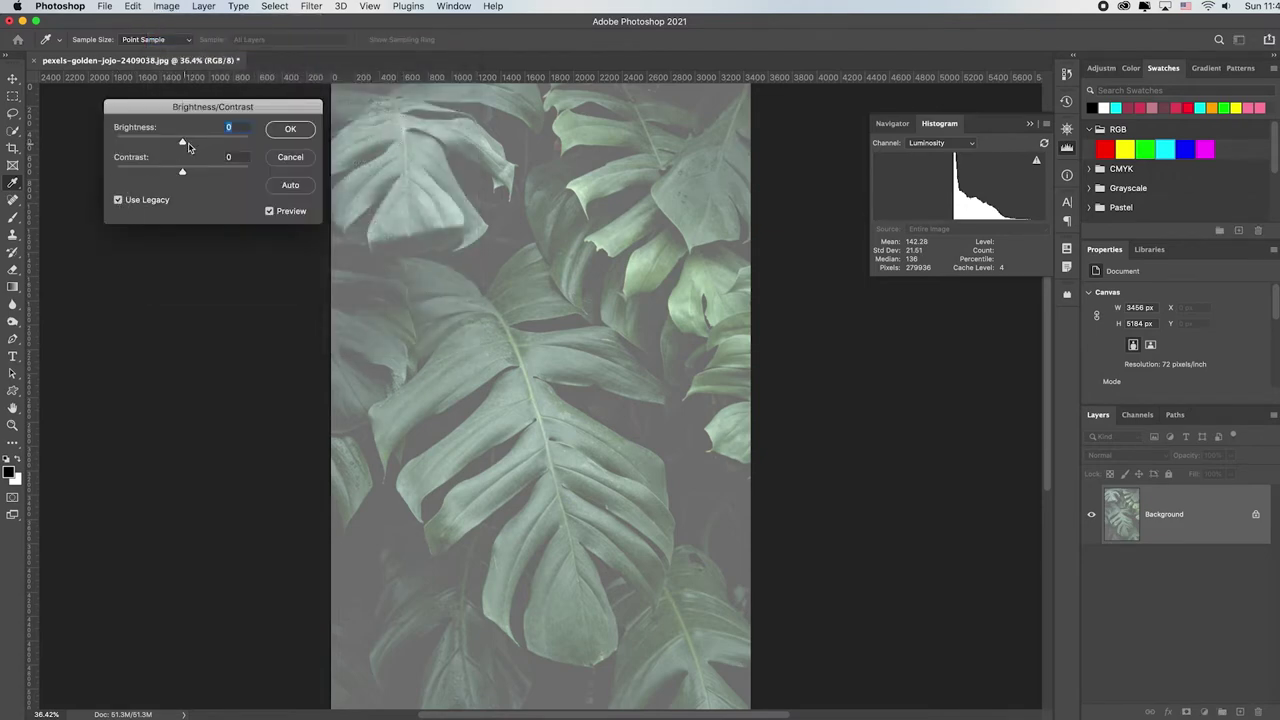
drag(186, 145, 134, 173)
mouse_move(239, 142)
mouse_down()
mouse_move(229, 149)
mouse_move(240, 145)
mouse_up()
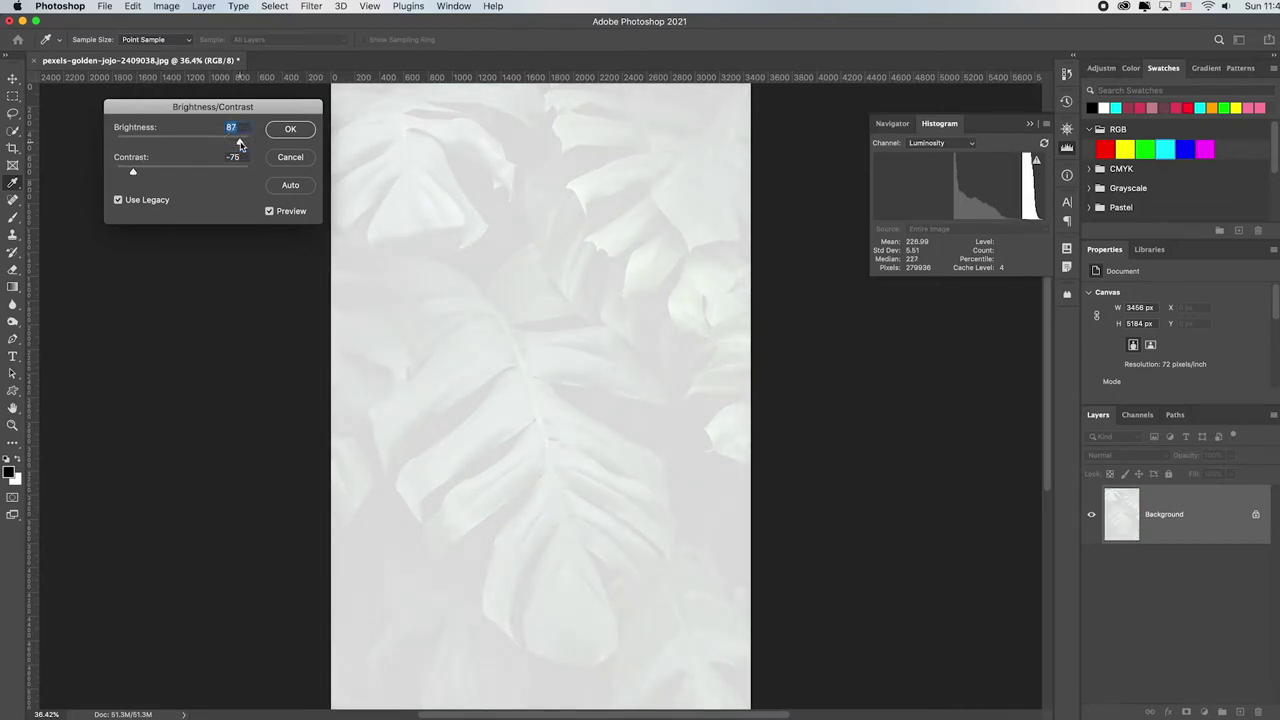
drag(133, 172, 131, 172)
click(292, 130)
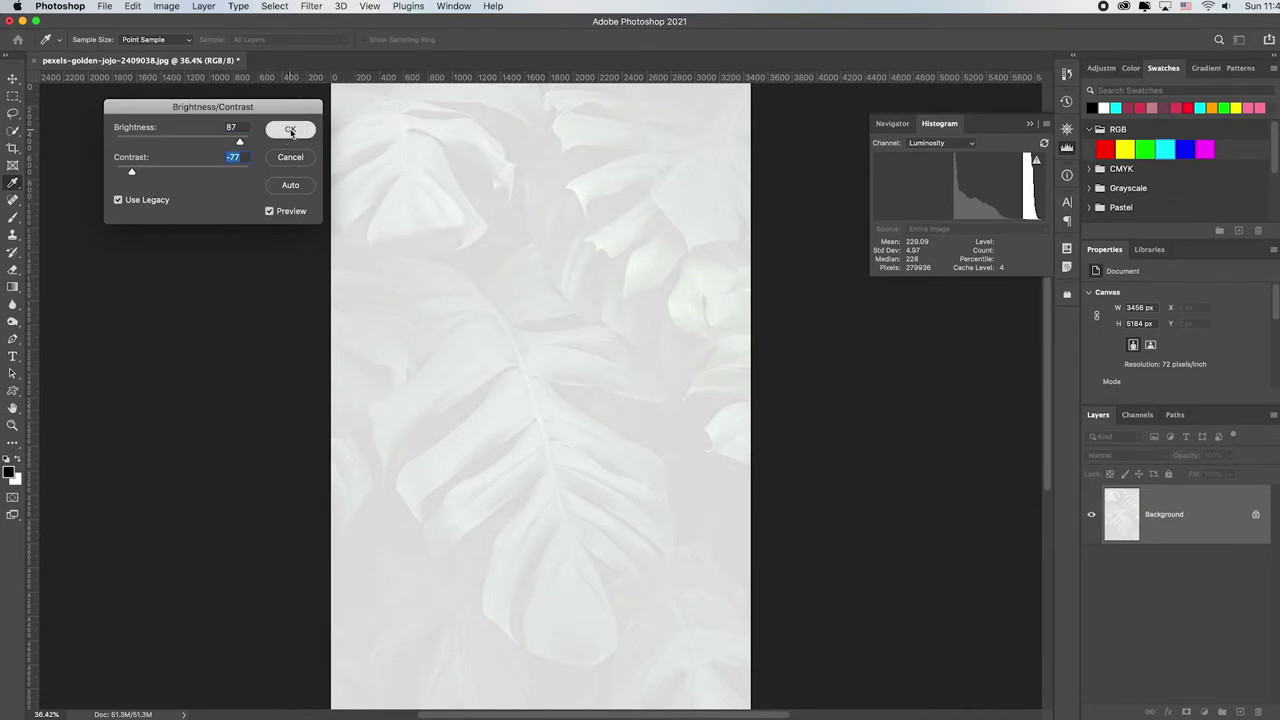
Examine the direct image adjustment commands and the adjustment layer types available for the leaf photo.
click(166, 6)
mouse_move(190, 25)
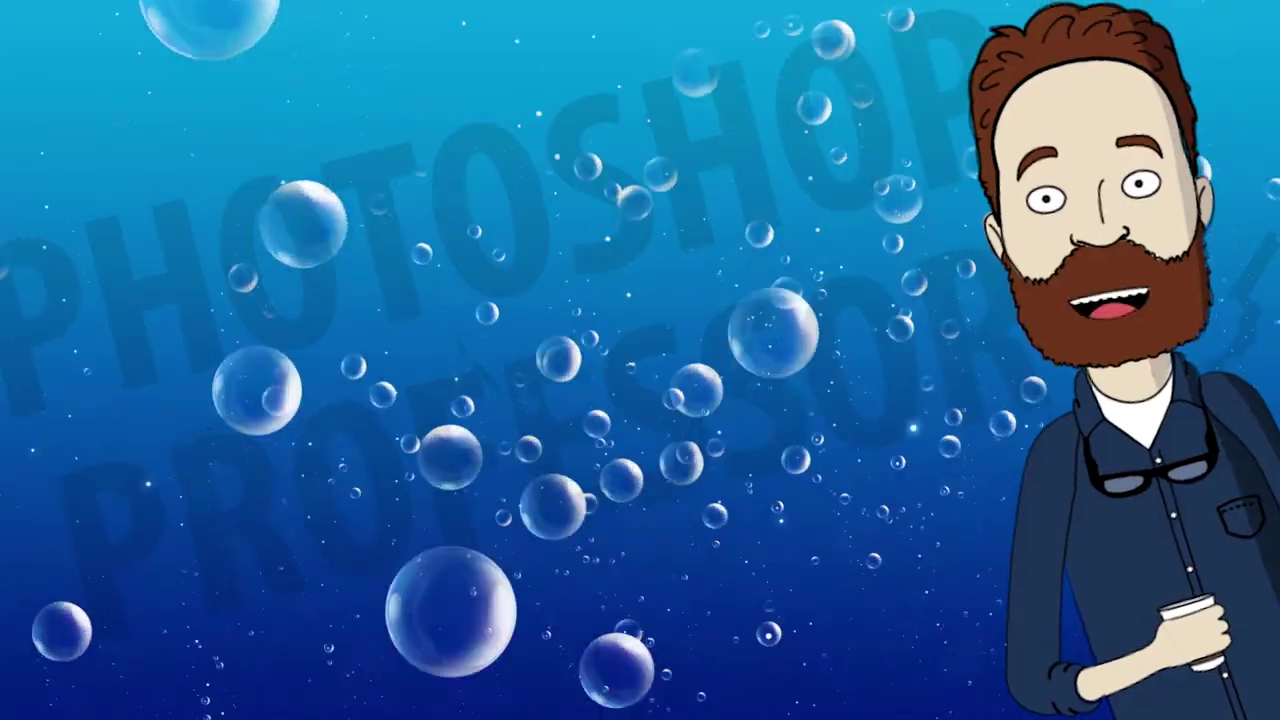
click(166, 7)
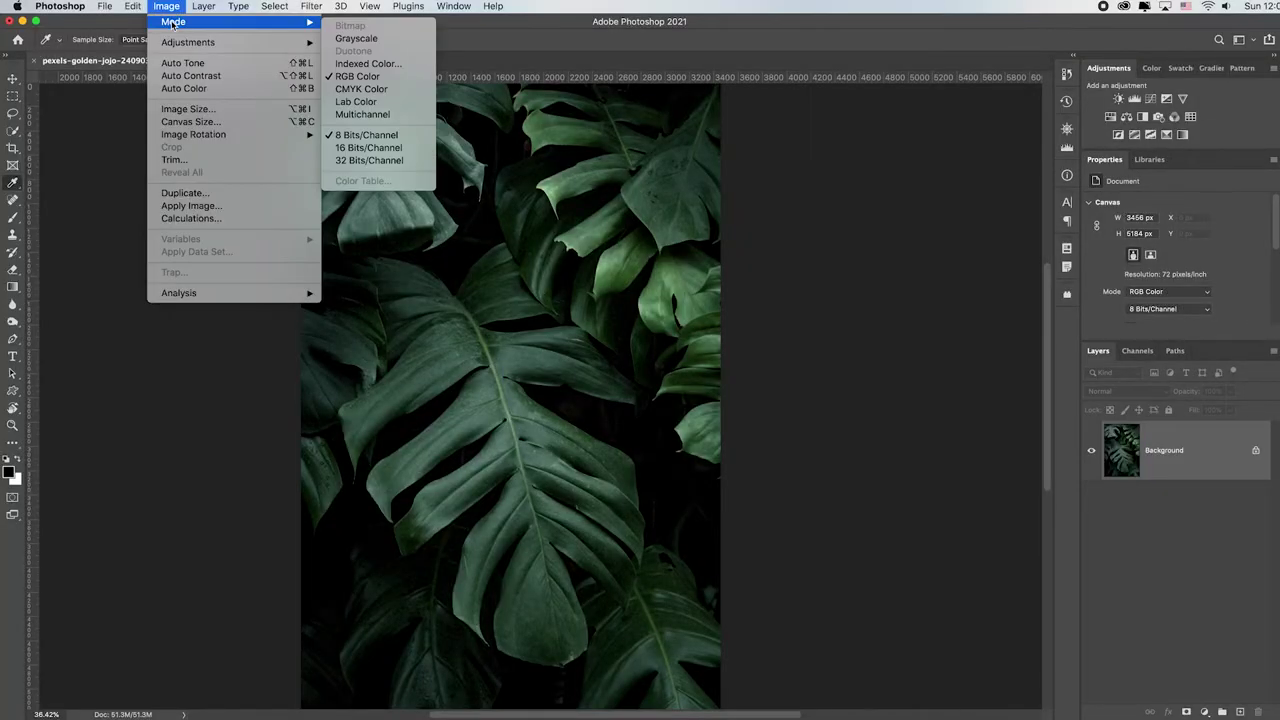
mouse_move(178, 44)
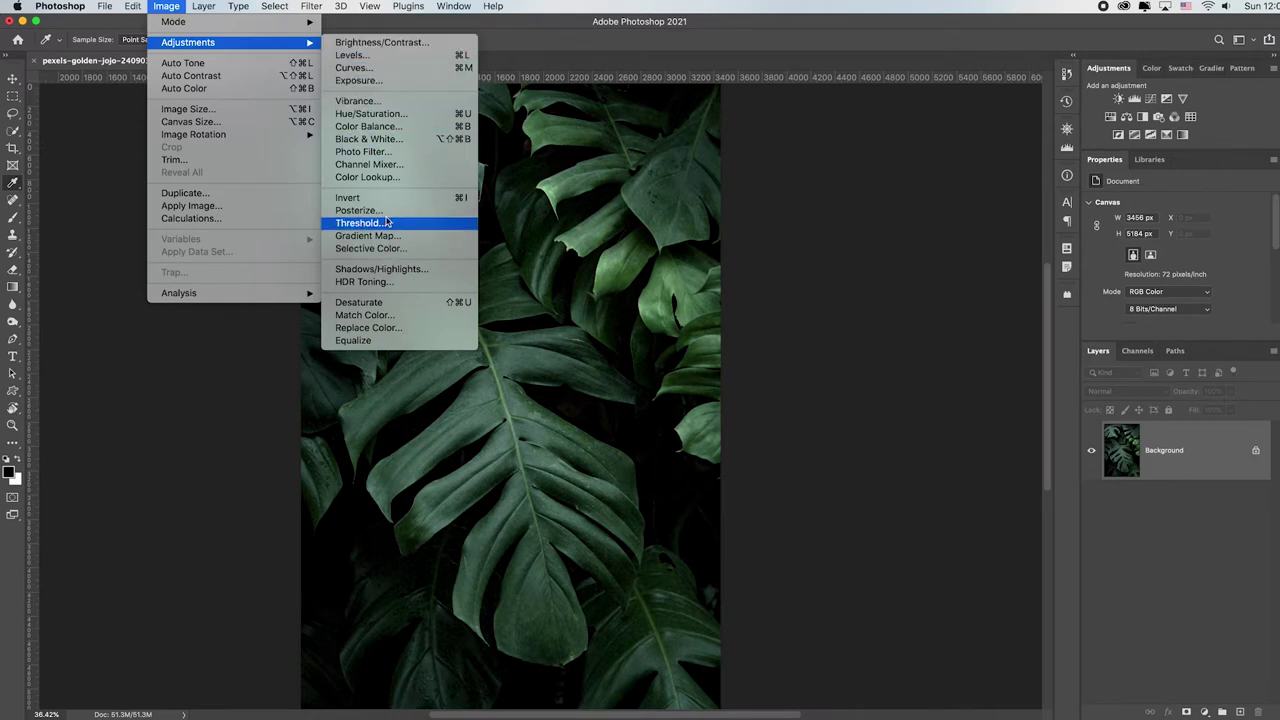
click(930, 211)
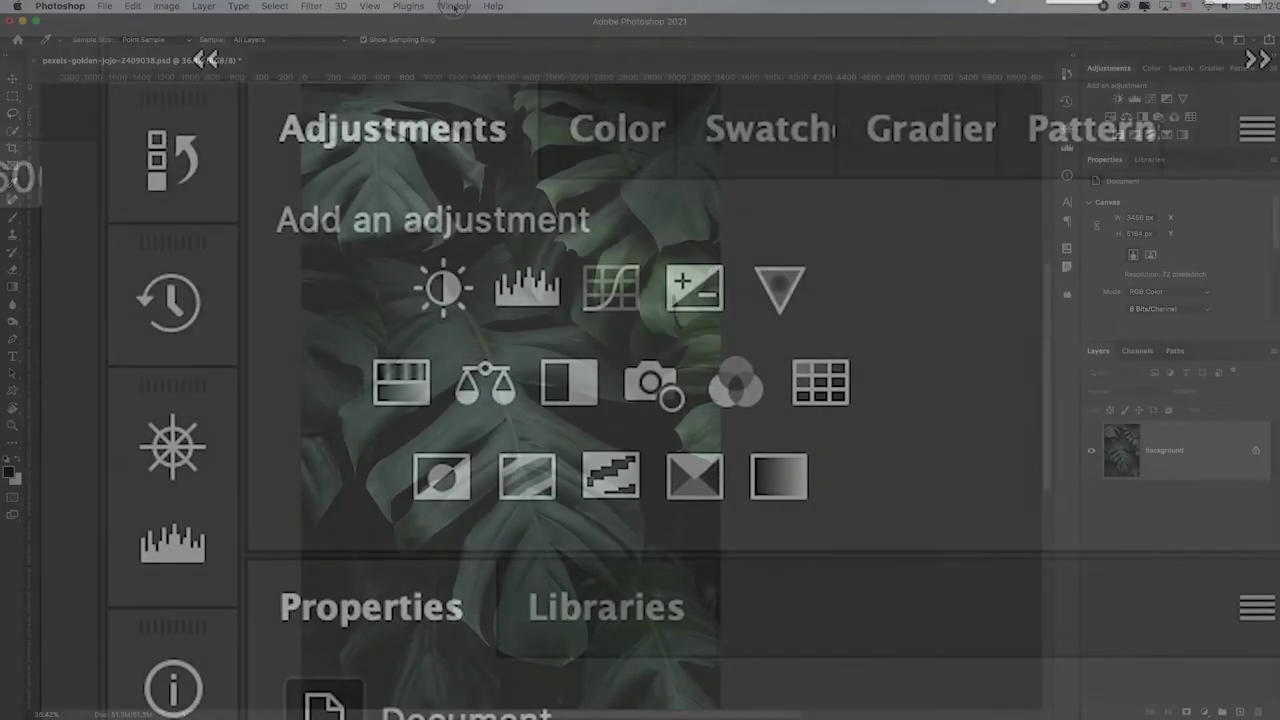
click(453, 6)
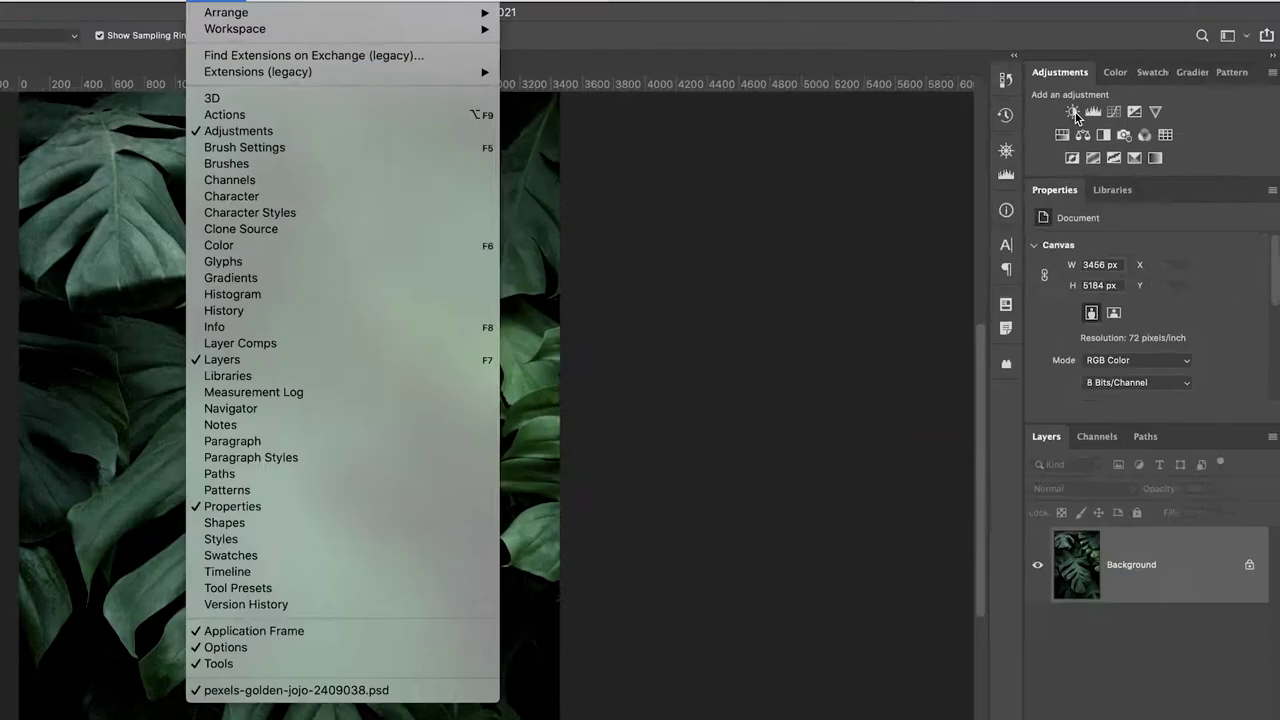
click(1076, 118)
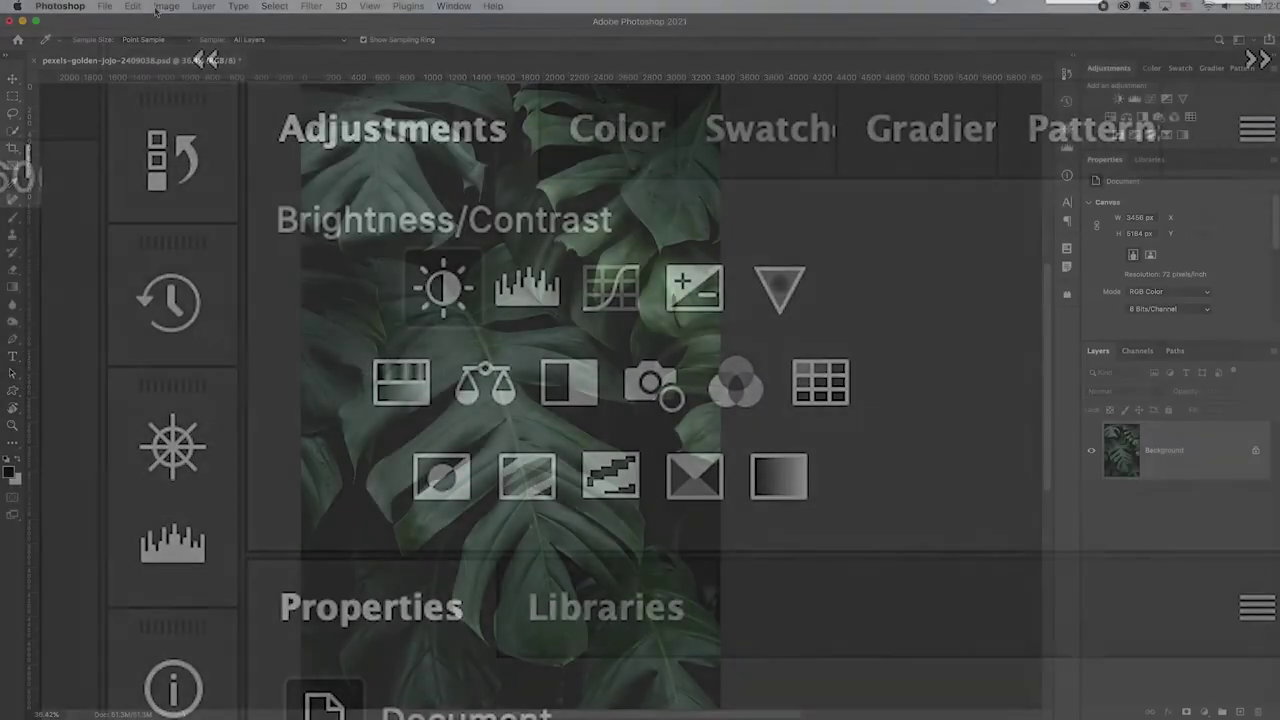
click(166, 6)
mouse_move(187, 42)
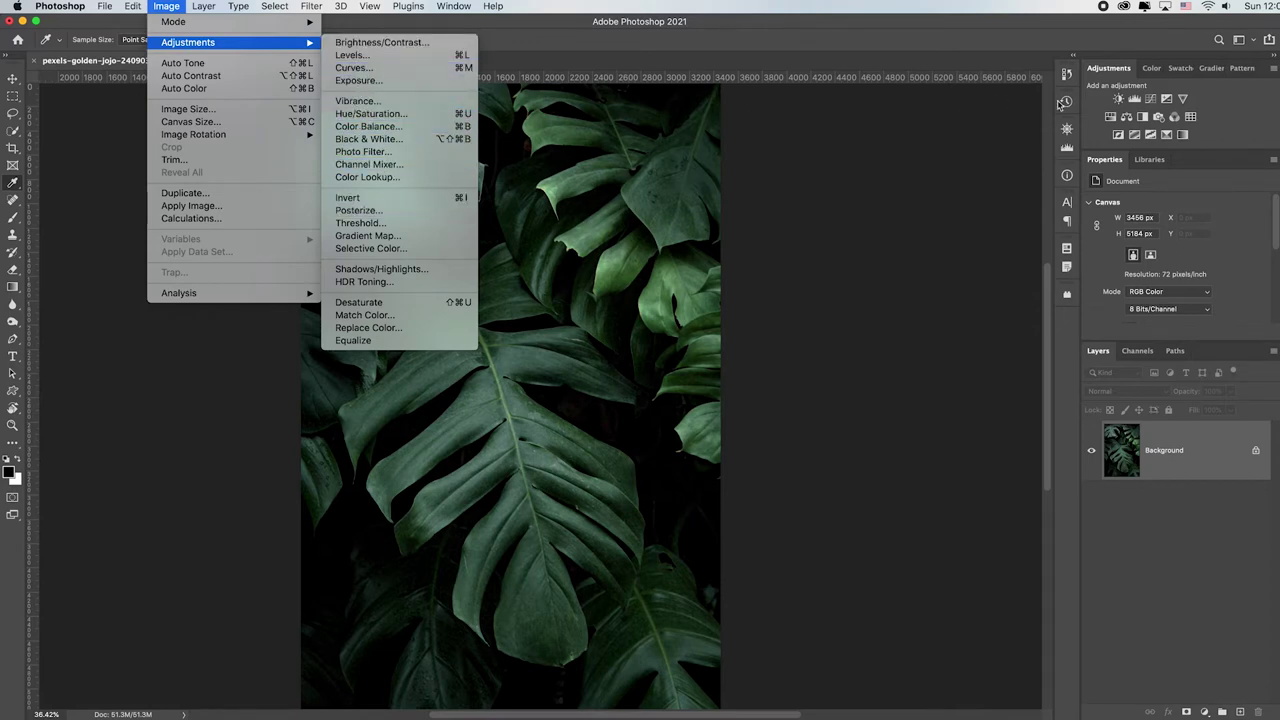
click(1240, 122)
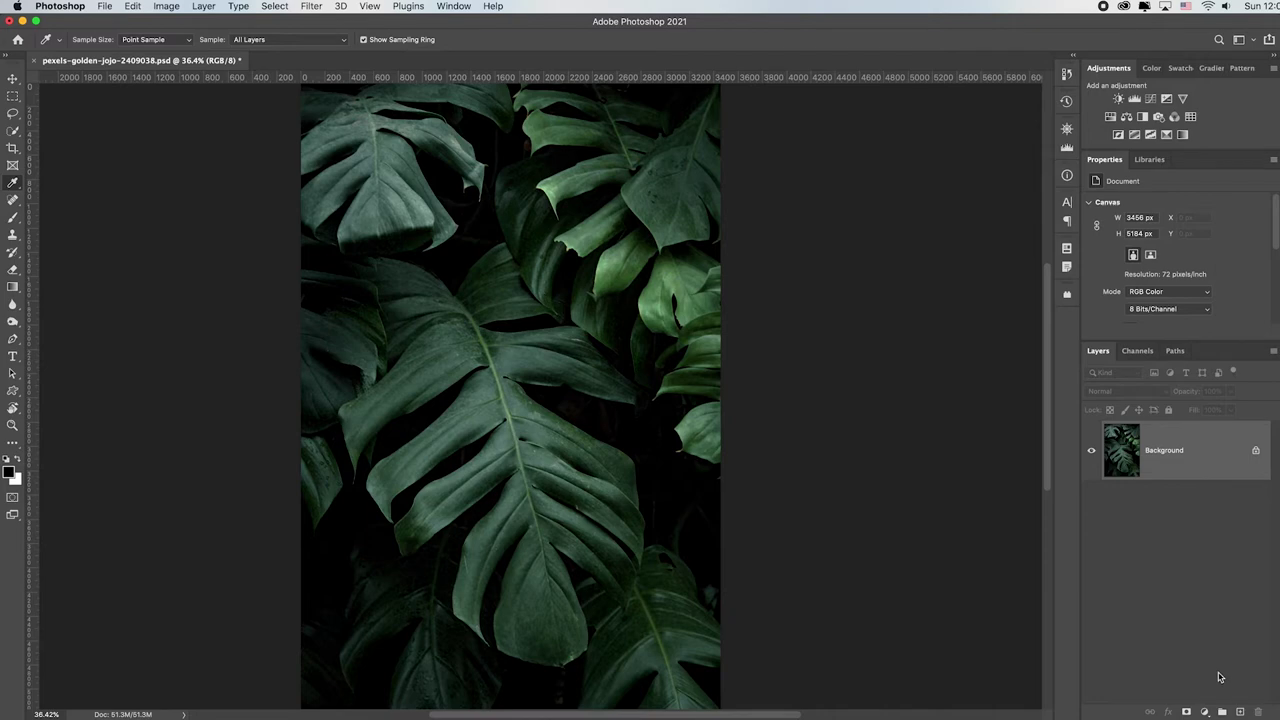
click(1205, 712)
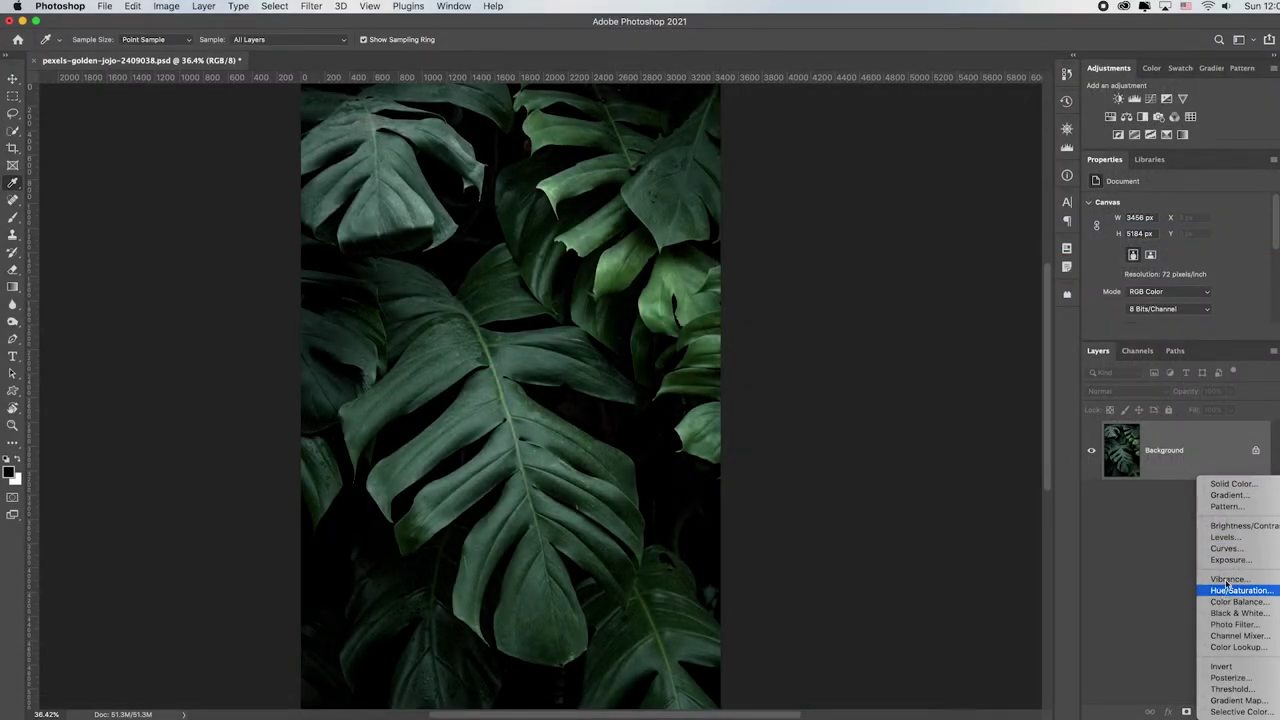
click(1244, 140)
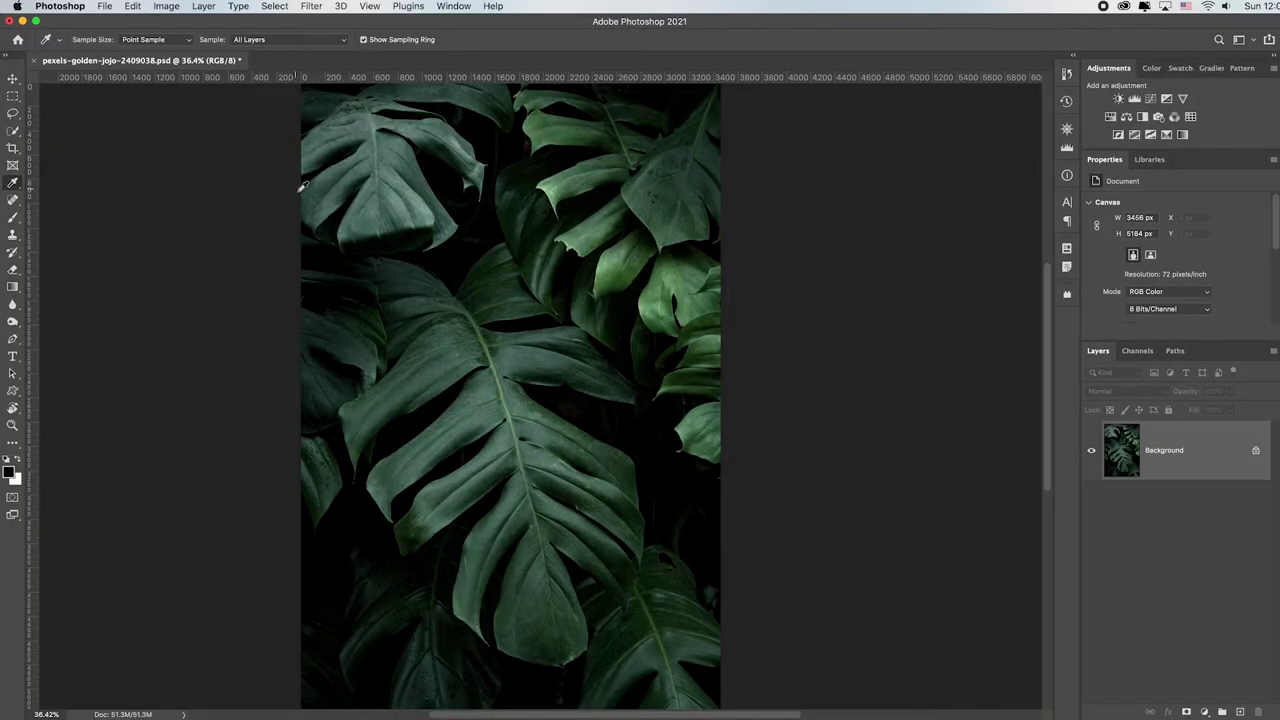
click(104, 6)
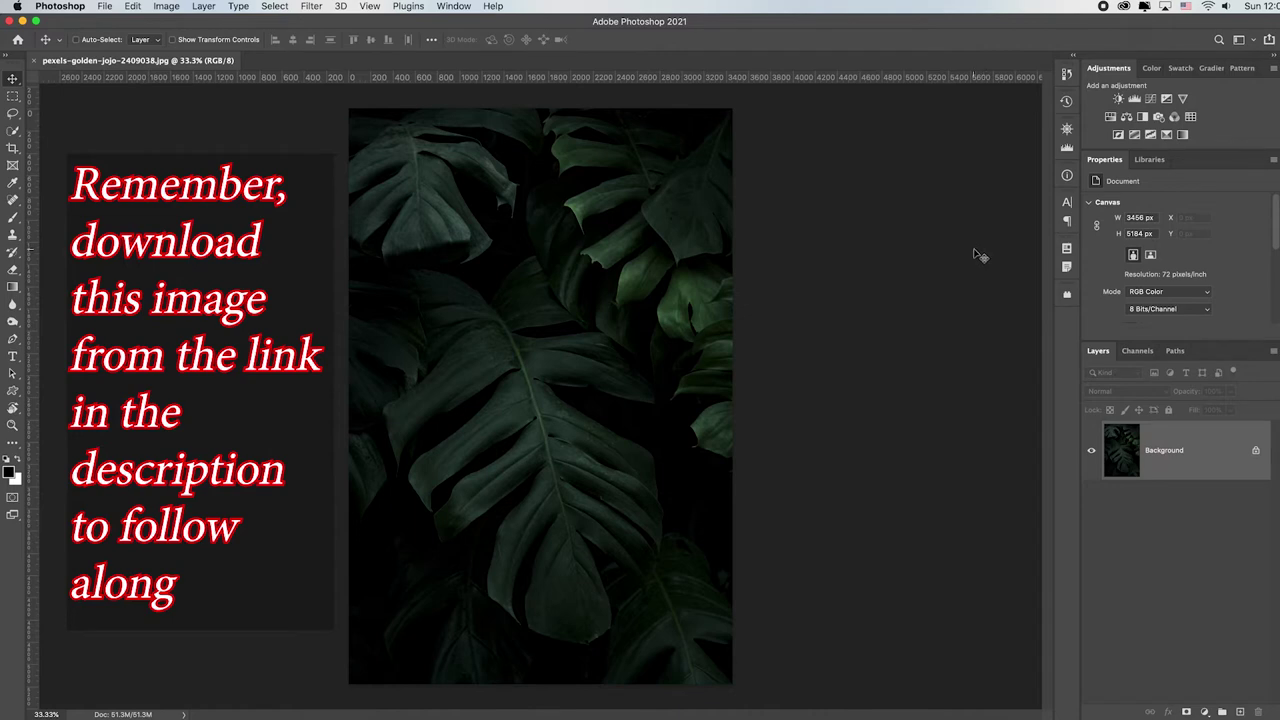
Add a Brightness/Contrast adjustment layer above the original dark leaf photo and apply its automatic correction.
click(1119, 100)
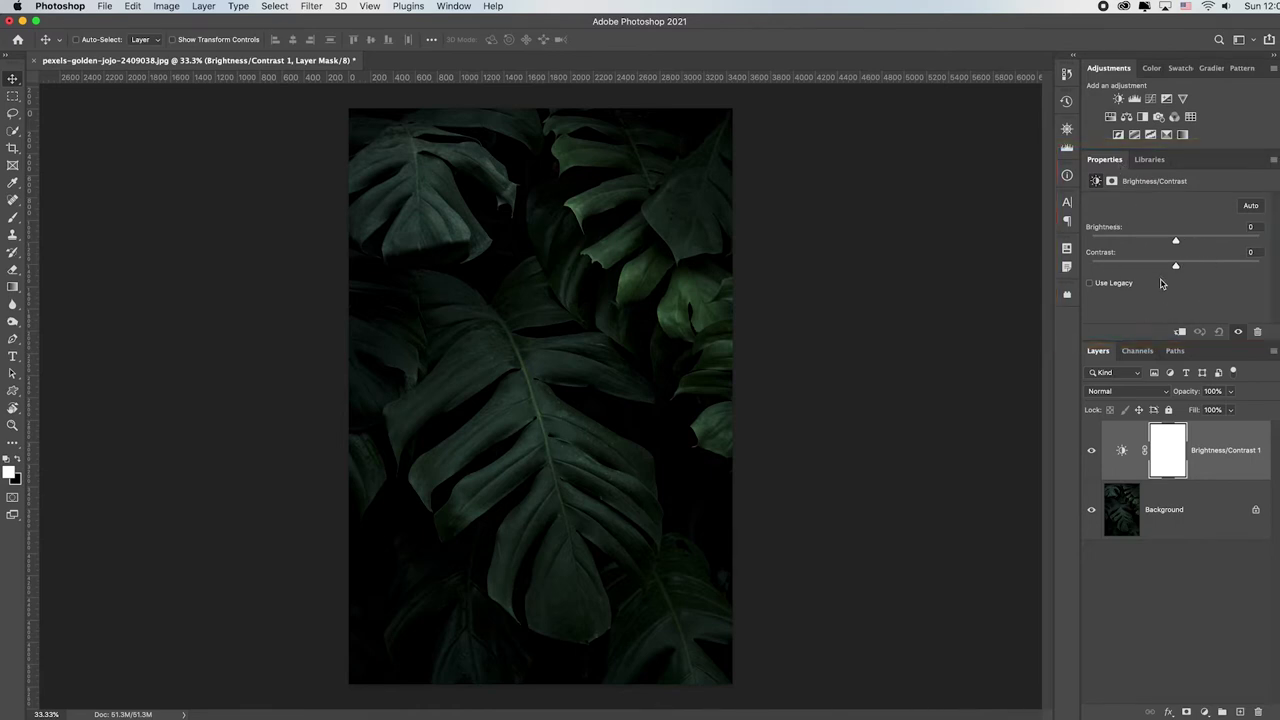
click(1258, 211)
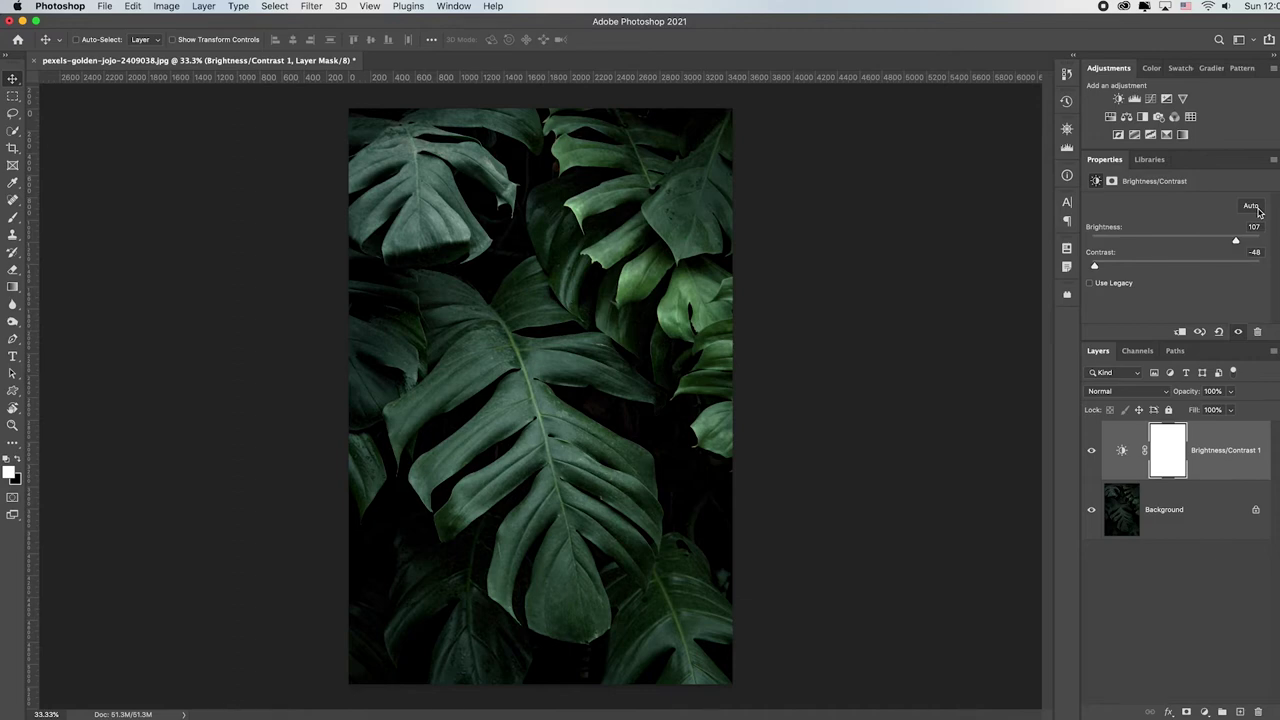
Toggle the Brightness/Contrast layer's visibility several times to compare the leaf photo before and after the adjustment.
click(1238, 333)
click(1238, 333)
click(1238, 333)
click(1238, 333)
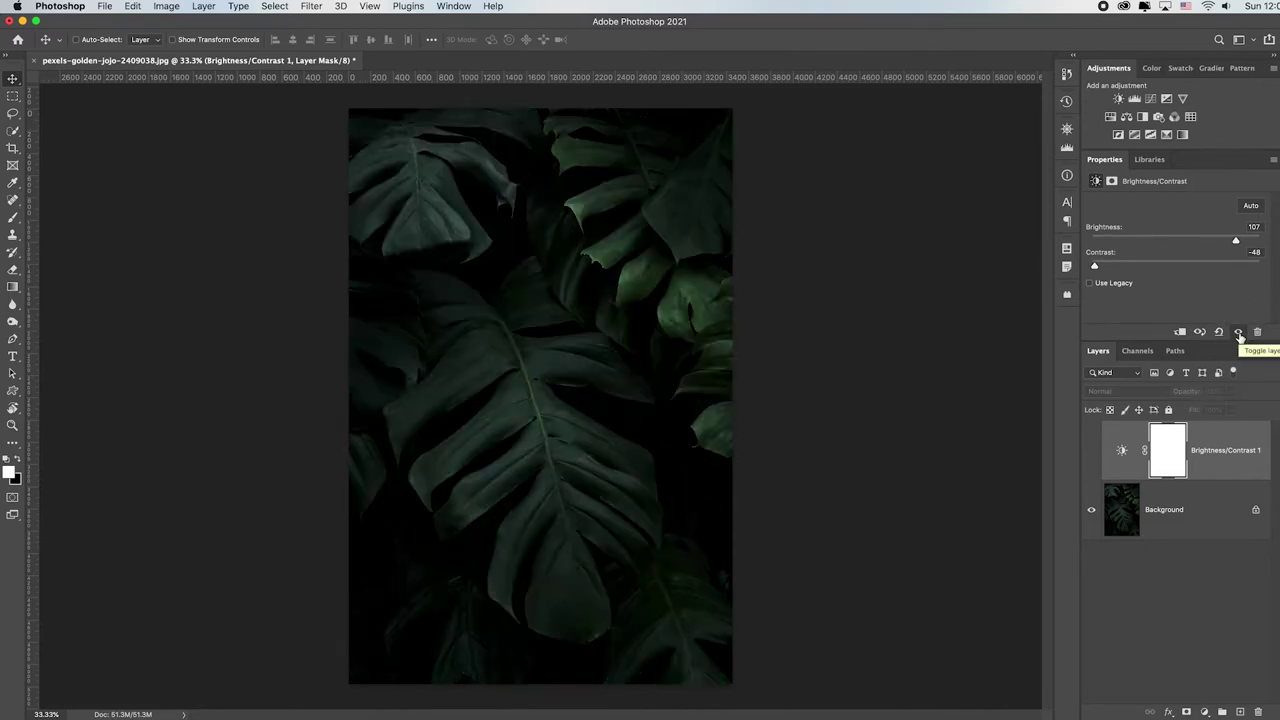
click(1238, 333)
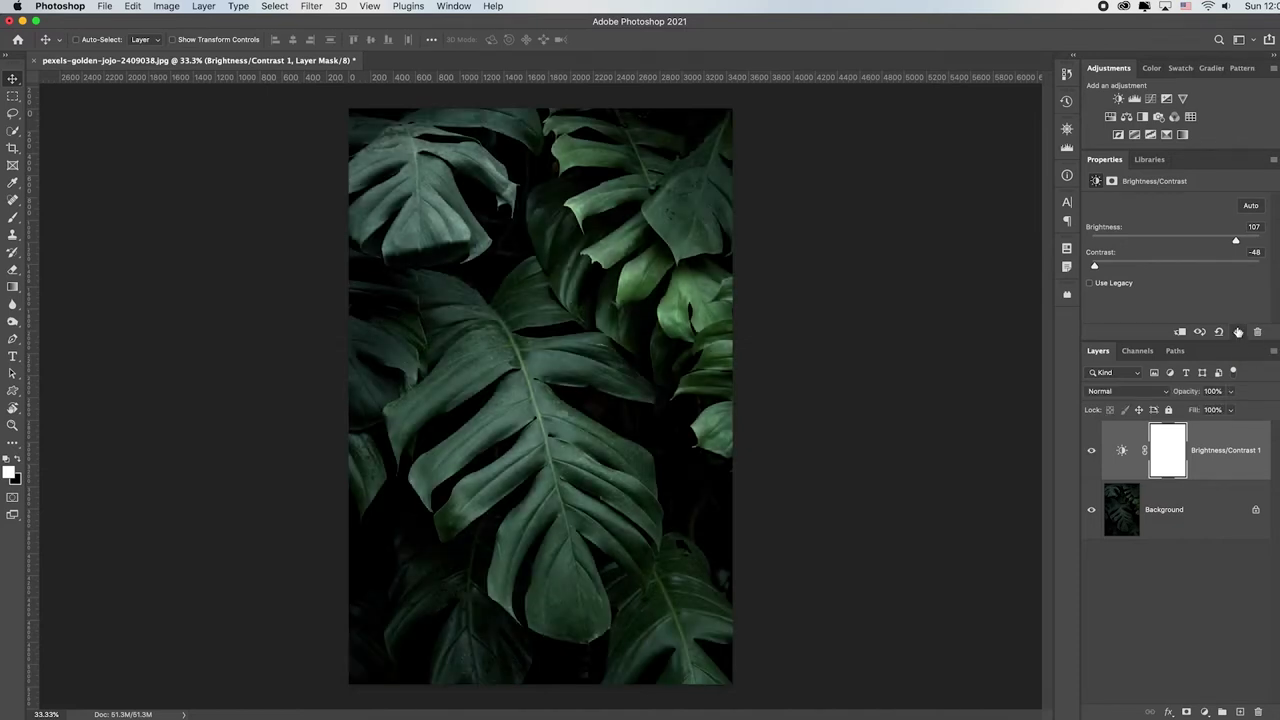
click(1091, 451)
click(1091, 453)
click(1091, 455)
click(1091, 454)
Reset the adjustment layer back to a fresh automatic correction and raise its brightness to 124.
click(1222, 325)
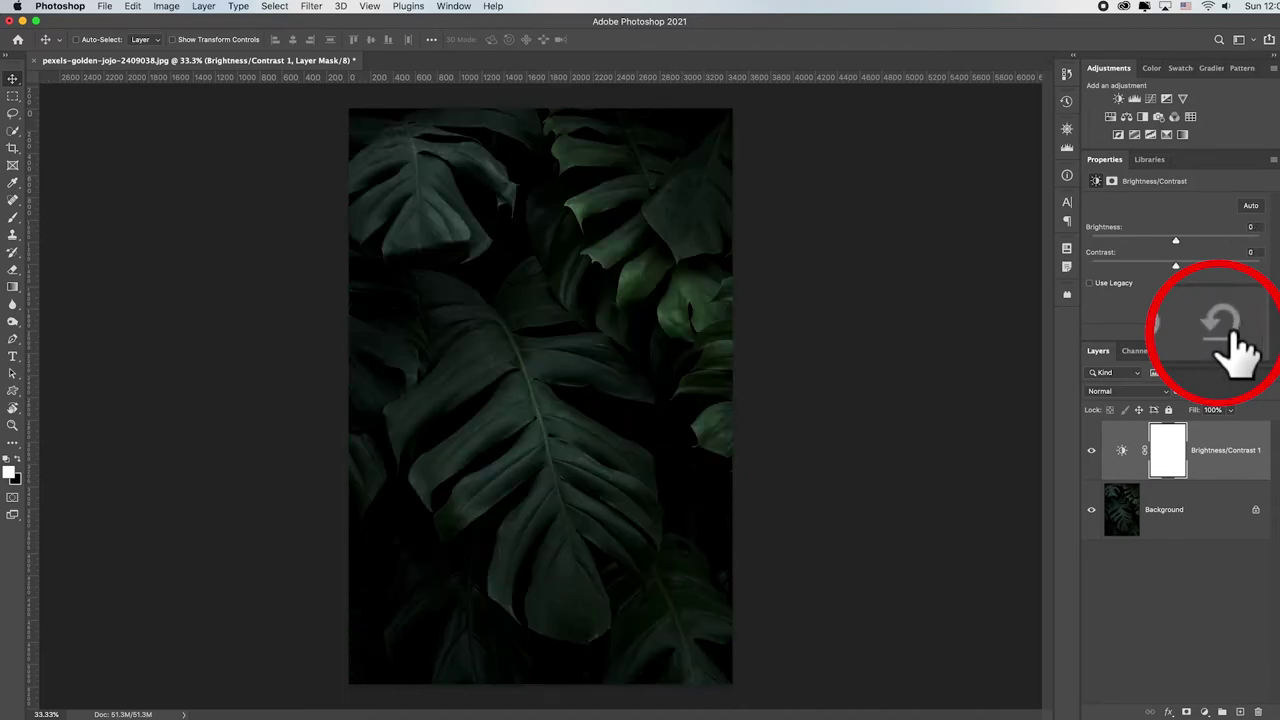
click(1251, 207)
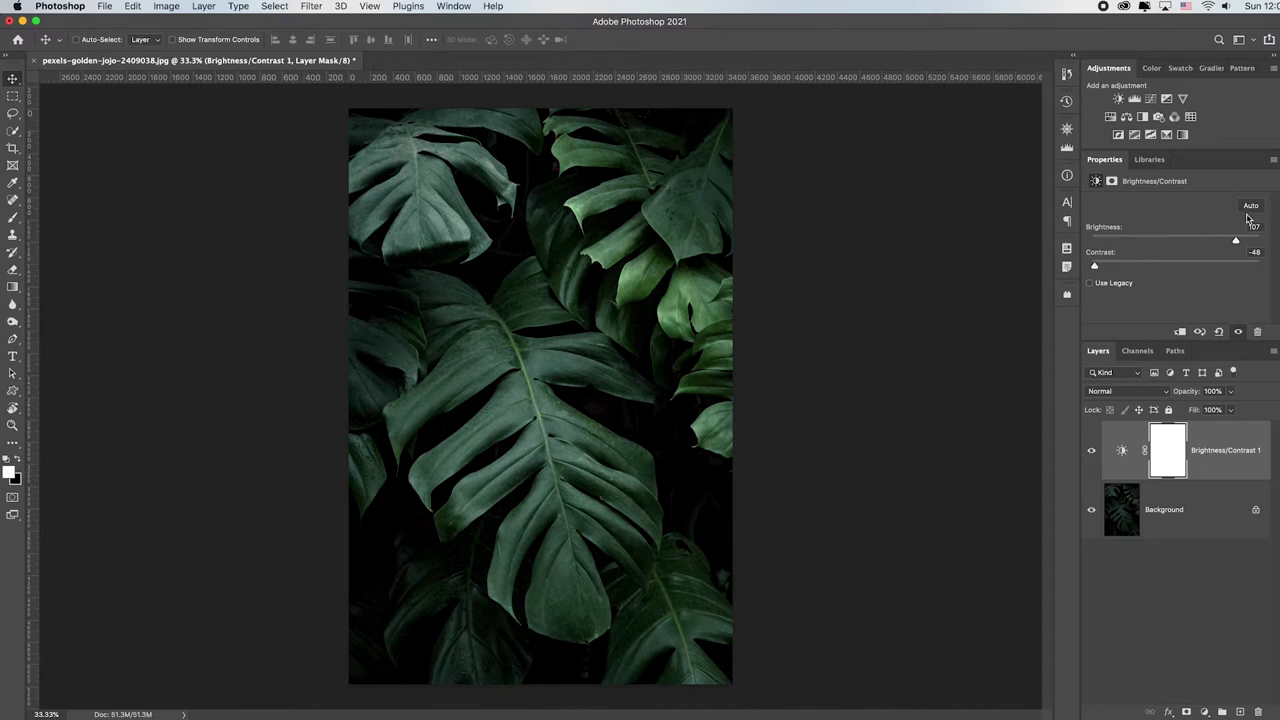
drag(1235, 242, 1245, 241)
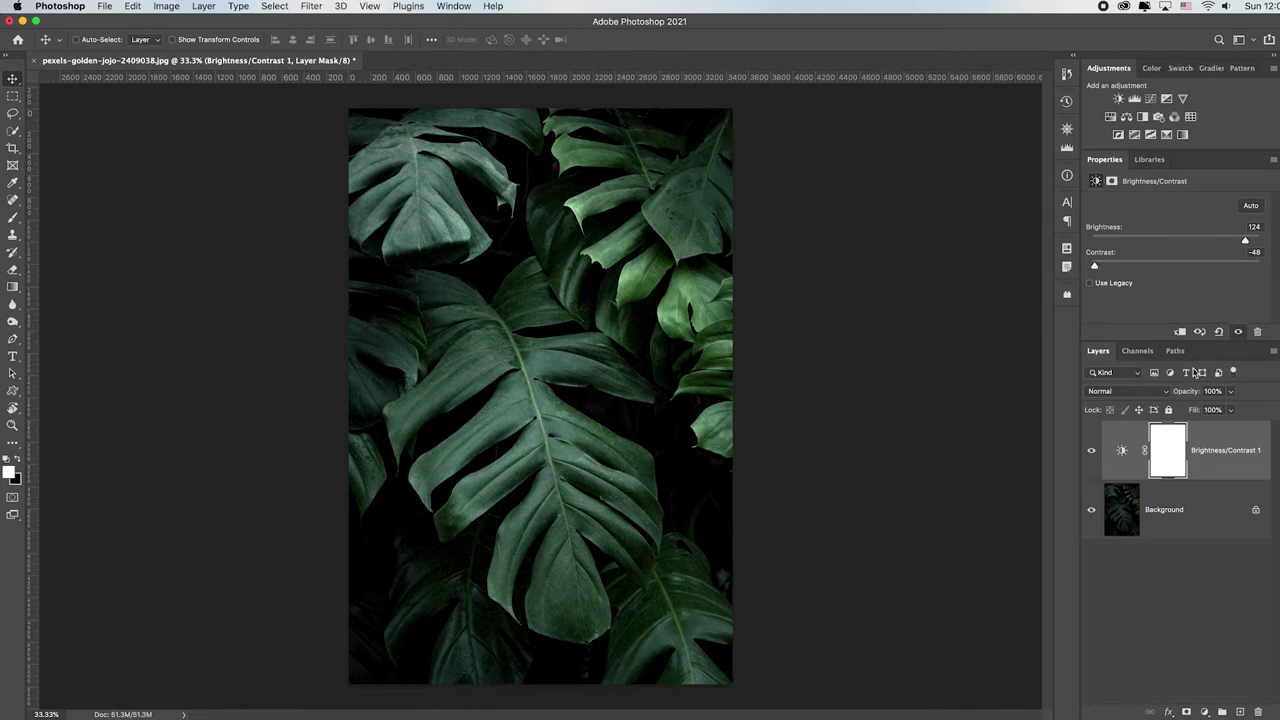
Save the layered image in Photoshop format as pexels-golden-jojo-2409038.psd in the Week 2 Images folder, replacing the existing file.
click(105, 6)
click(125, 156)
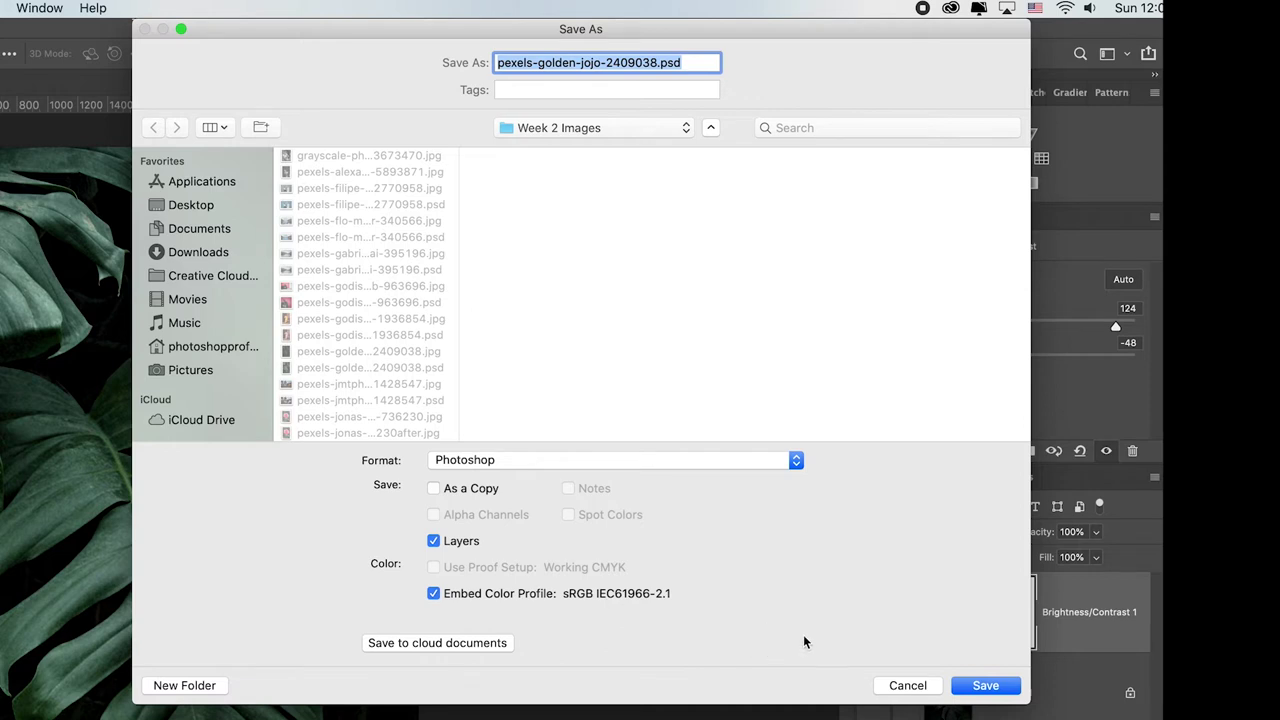
click(982, 686)
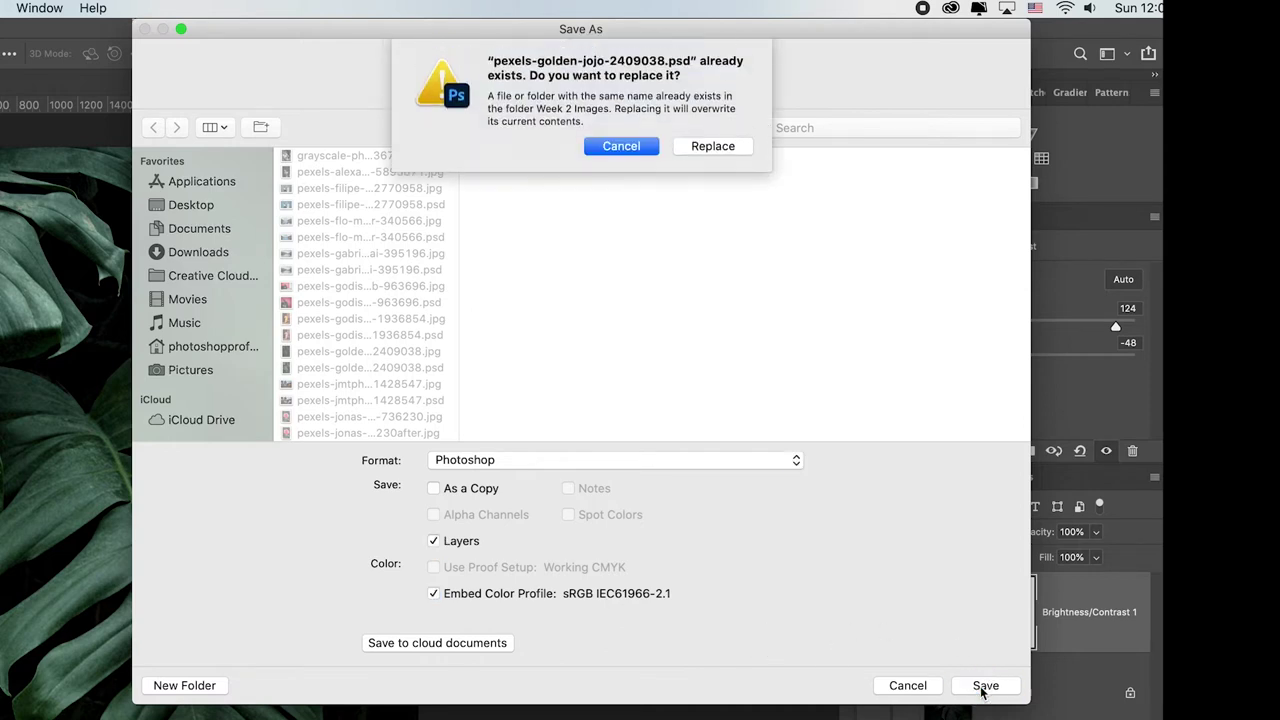
click(713, 146)
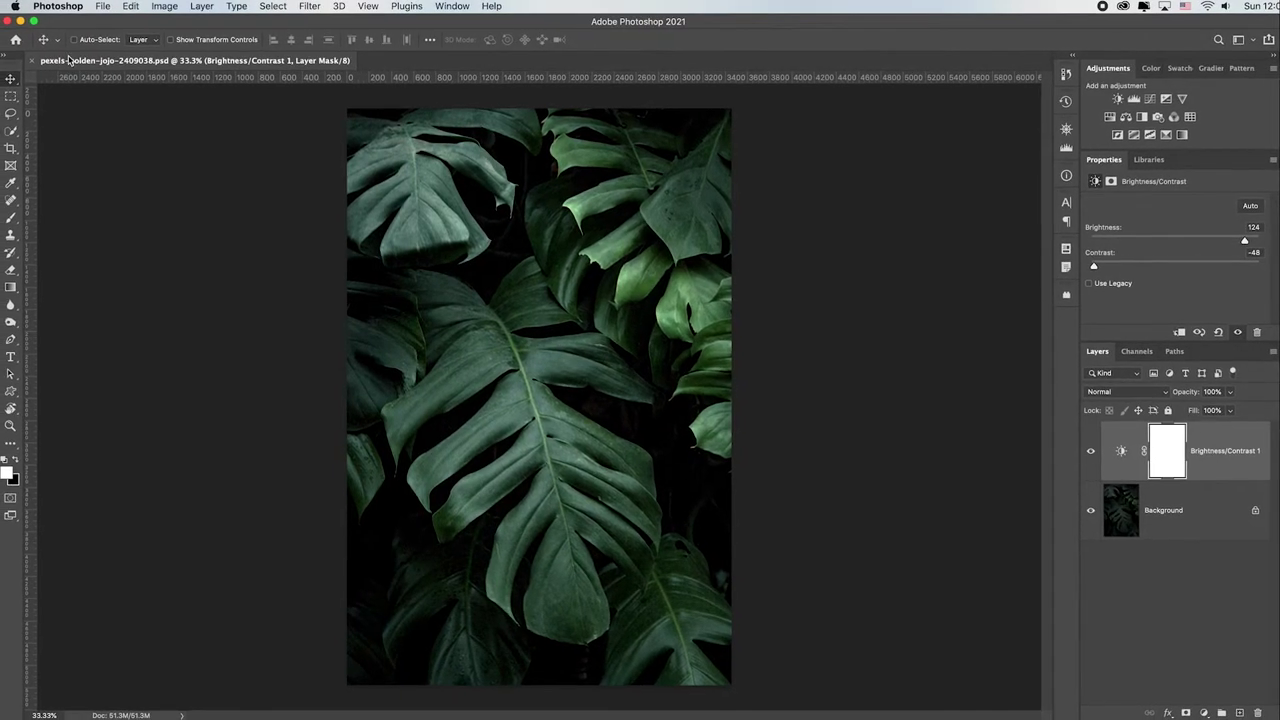
Close the document, switch to Adobe Bridge and select both the JPG and PSD versions of pexels-golden-jojo-2409038 for comparison.
click(24, 61)
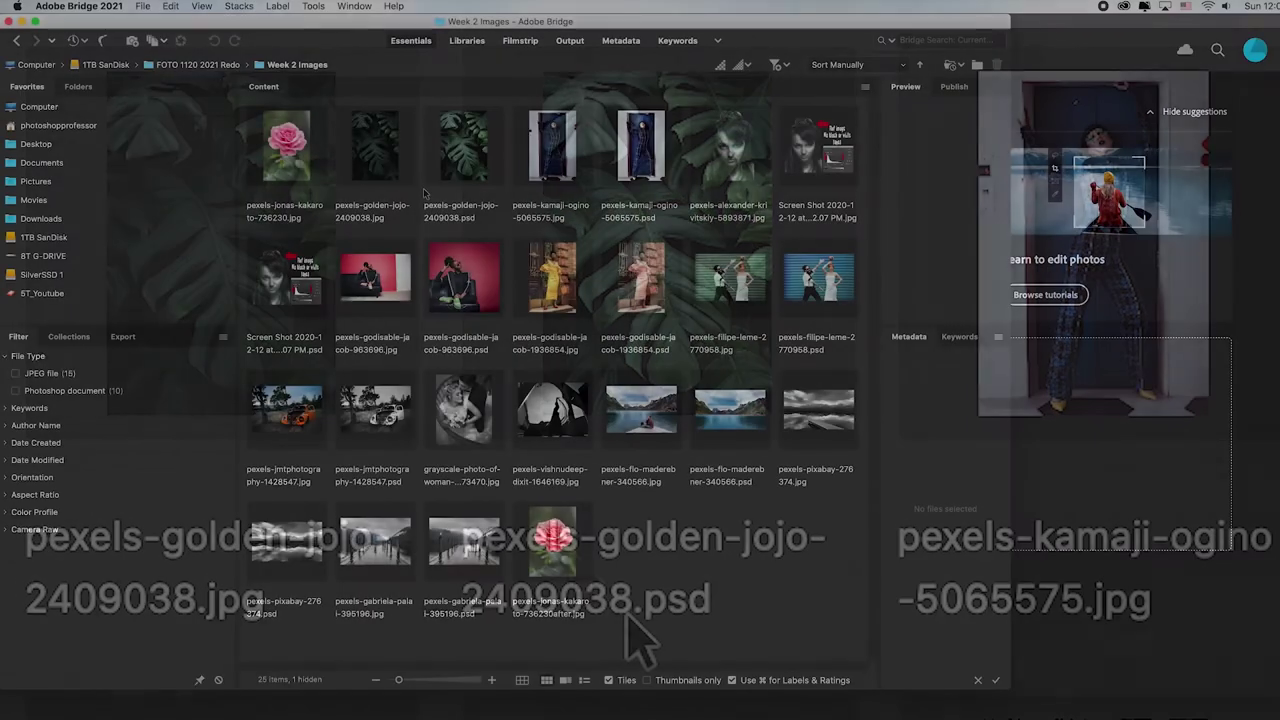
click(376, 163)
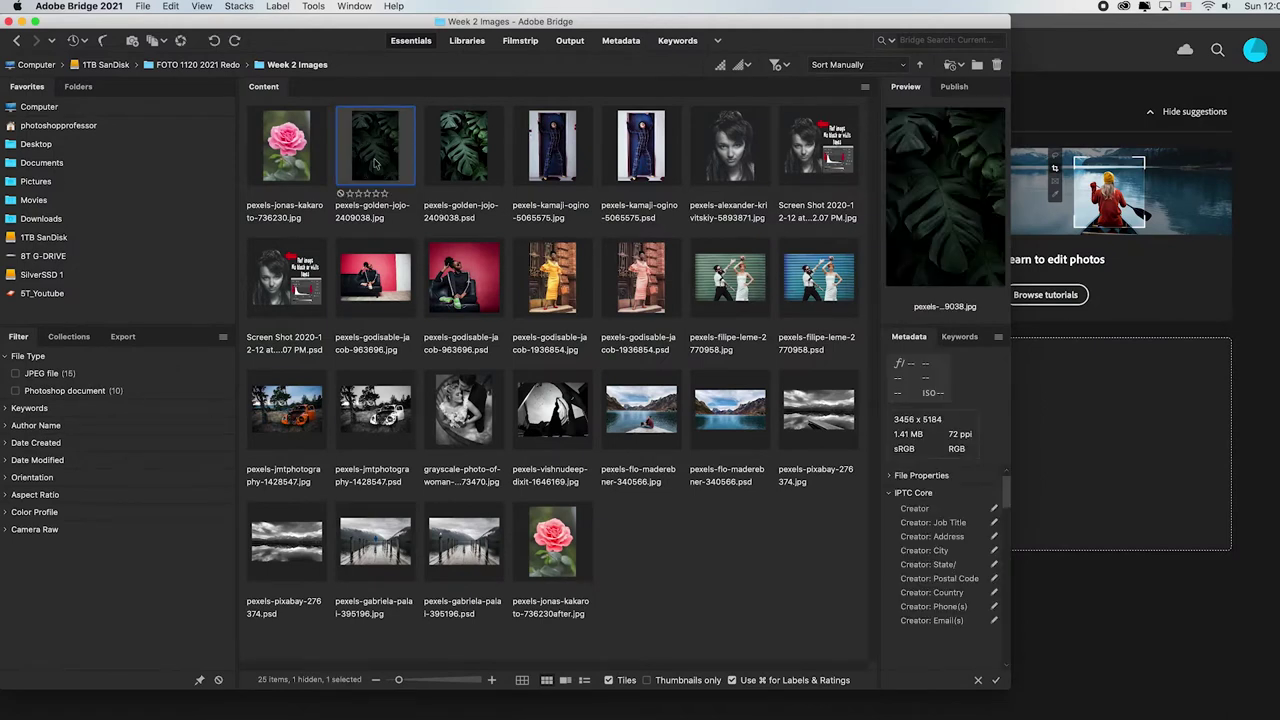
shift+click(470, 148)
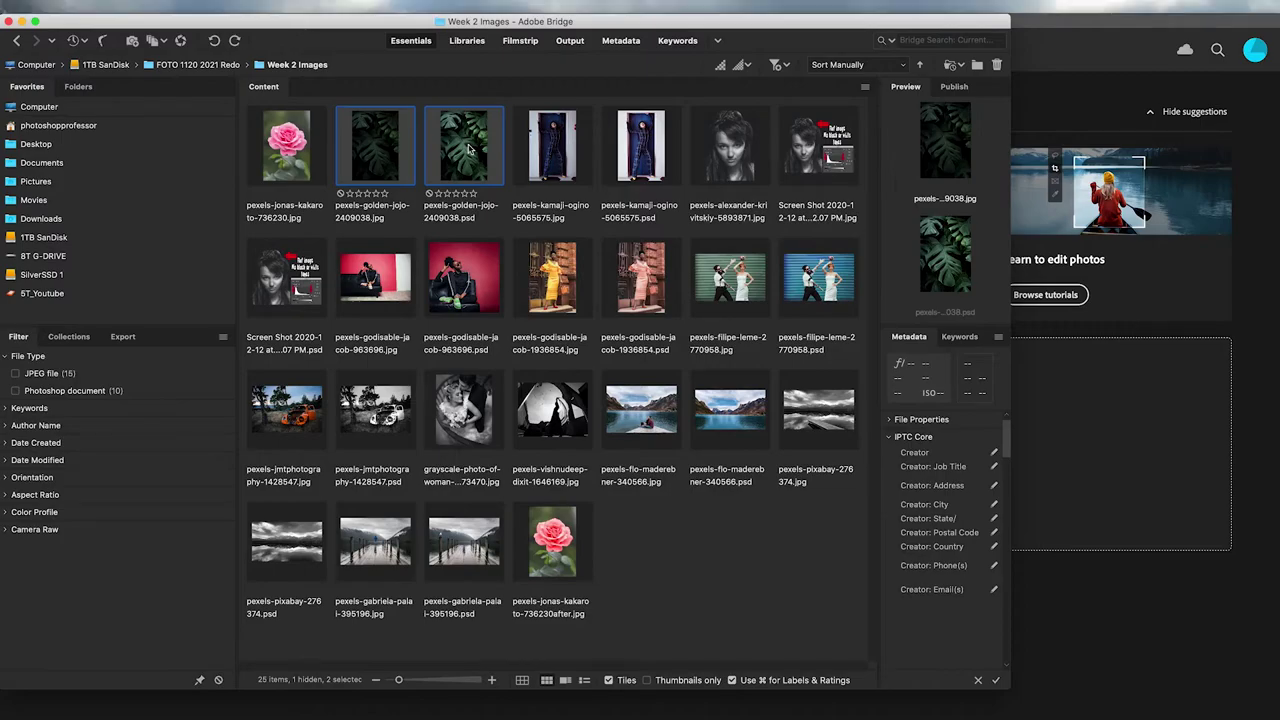
Compare the JPG and PSD leaf photos side by side at full screen and open the PSD version in Photoshop.
key(space)
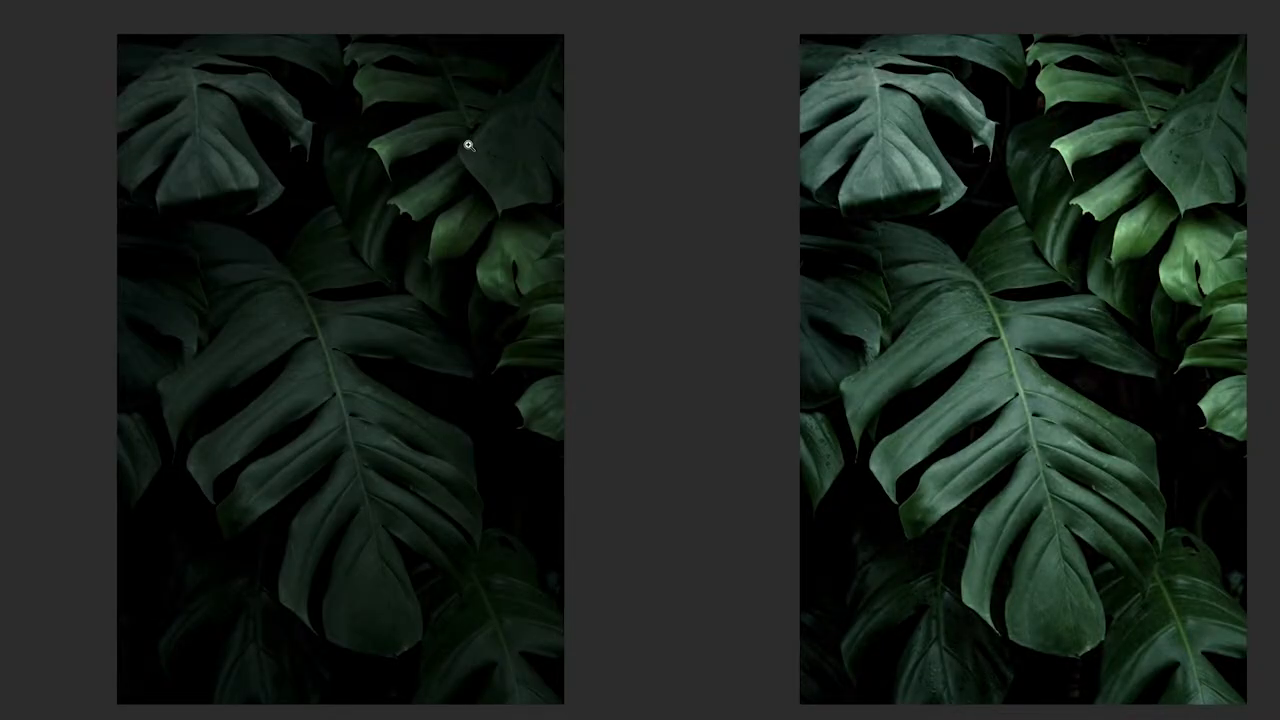
key(space)
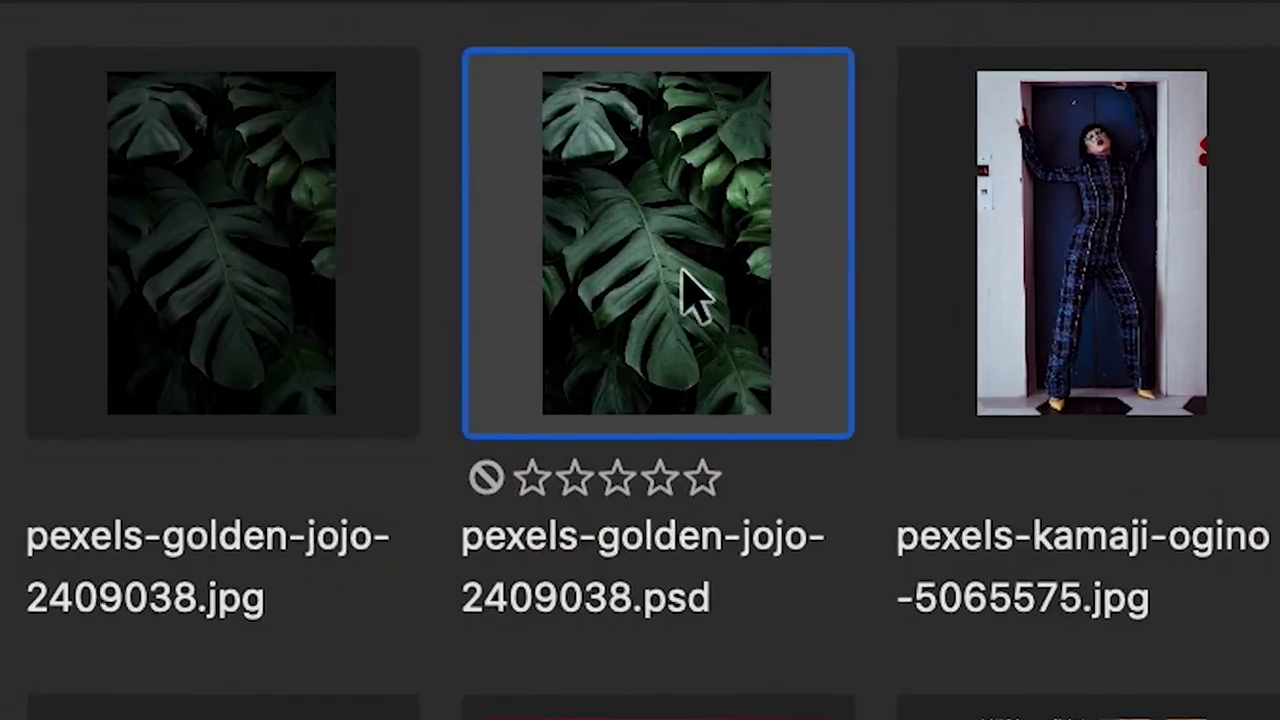
double_click(688, 284)
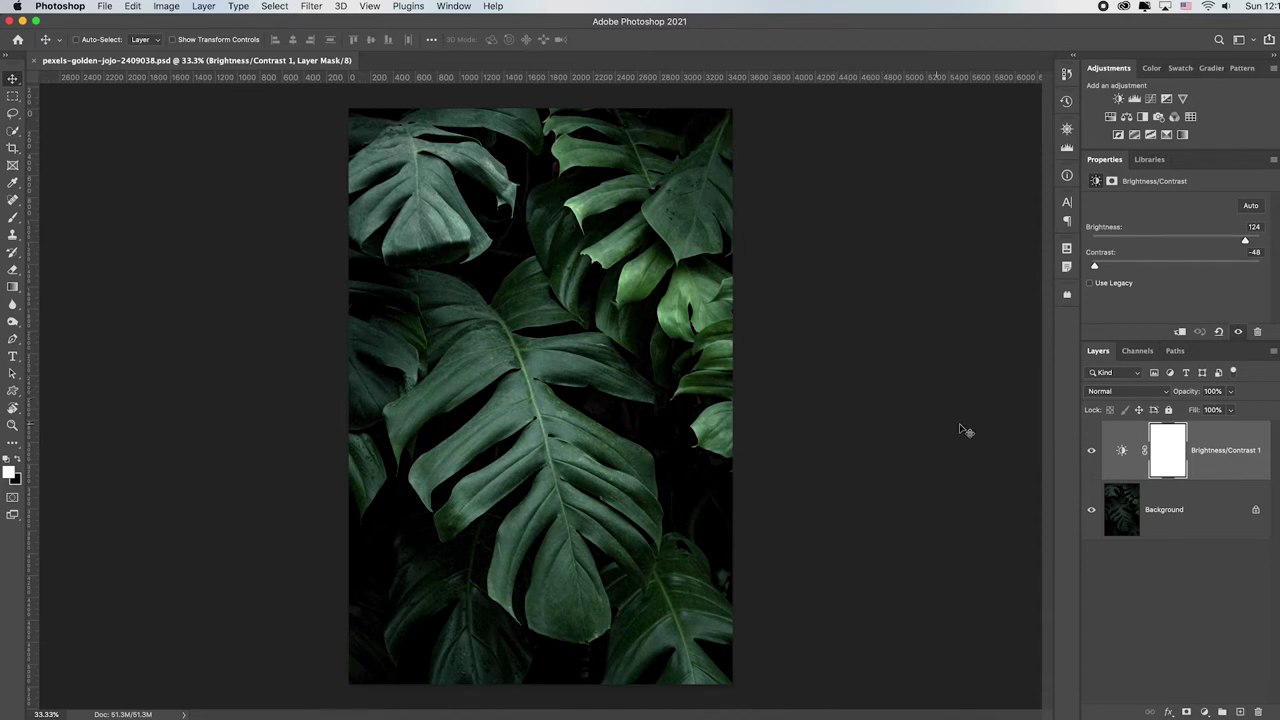
Reset the leaf photo's Brightness/Contrast adjustment layer and set its brightness to 150 and contrast to 29.
click(1219, 333)
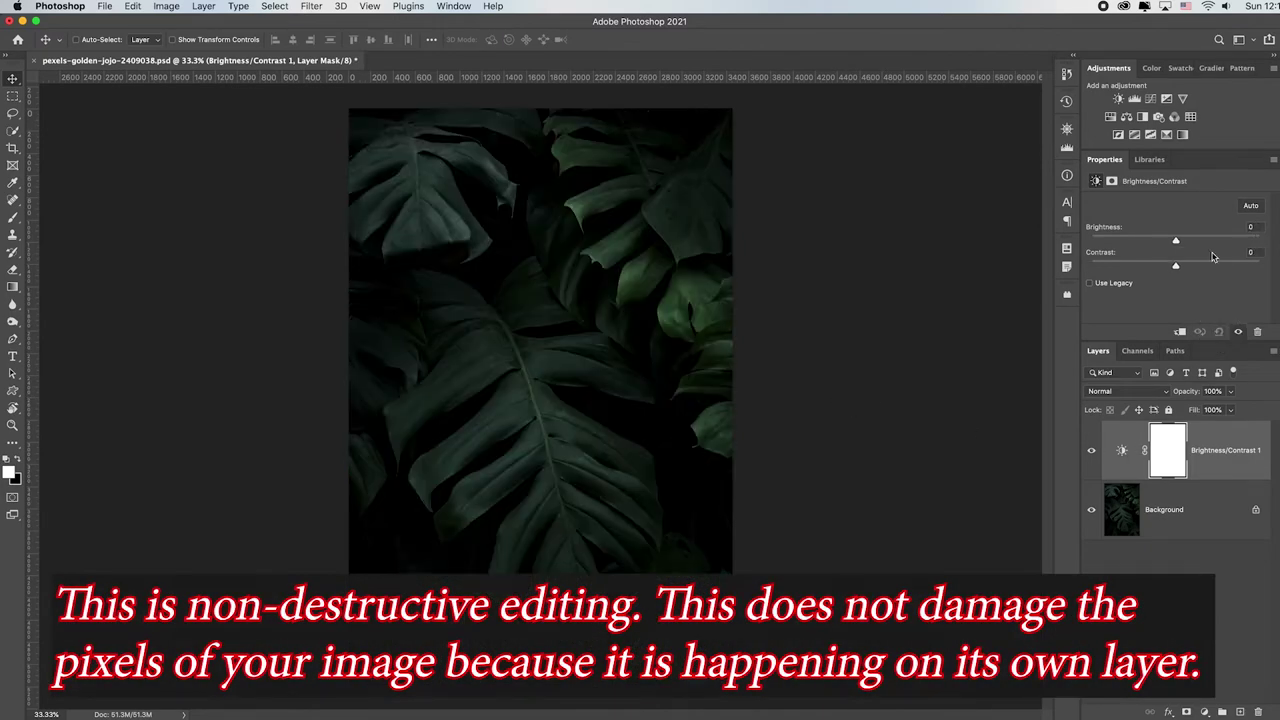
click(1214, 241)
click(1196, 267)
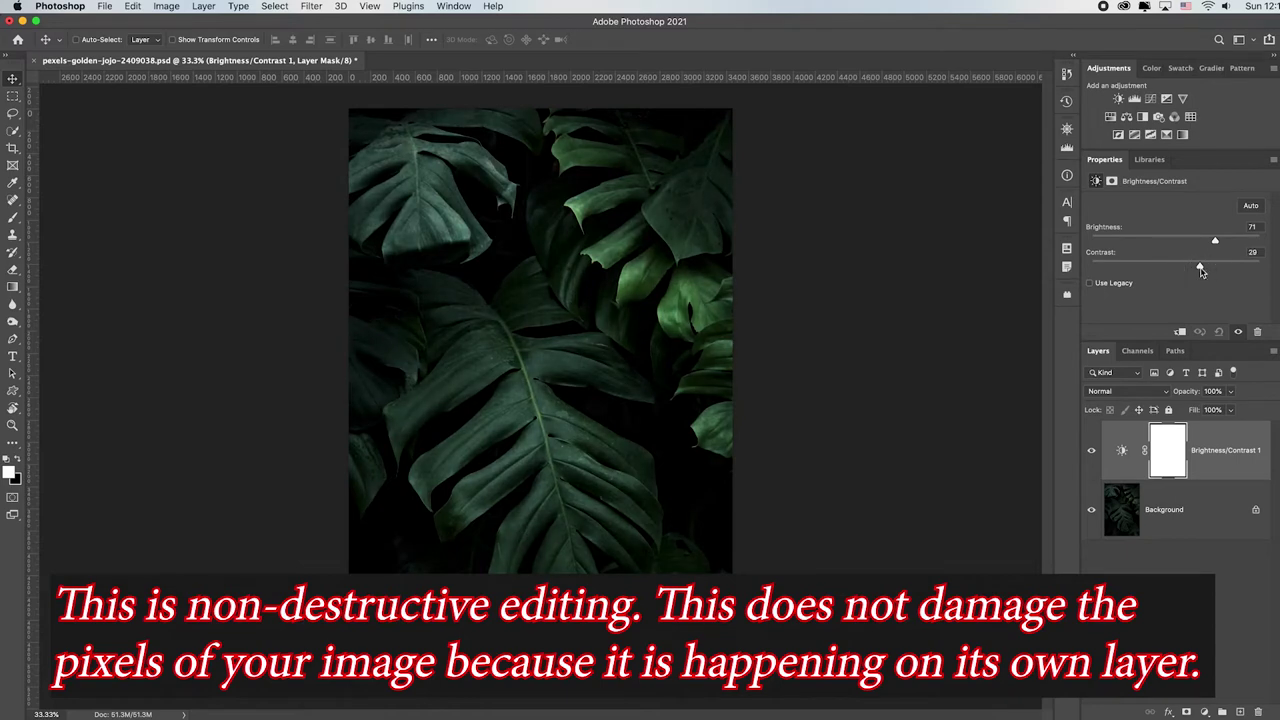
drag(1215, 241, 1259, 241)
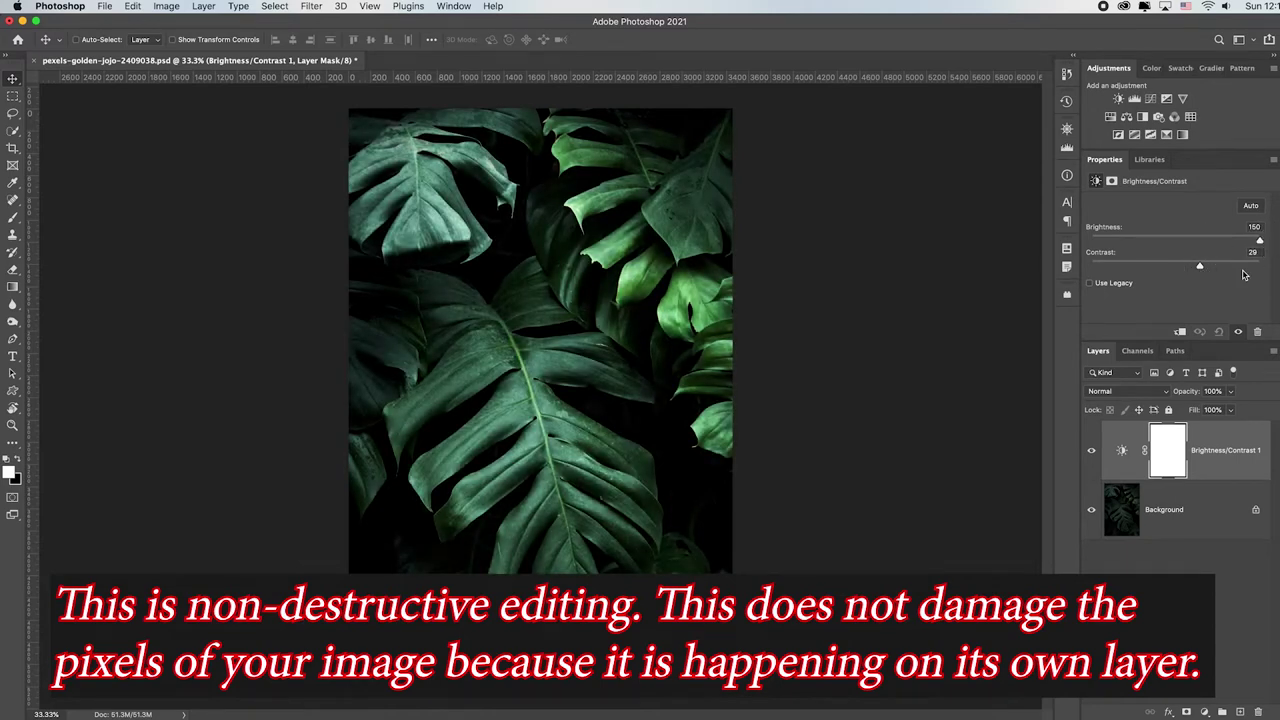
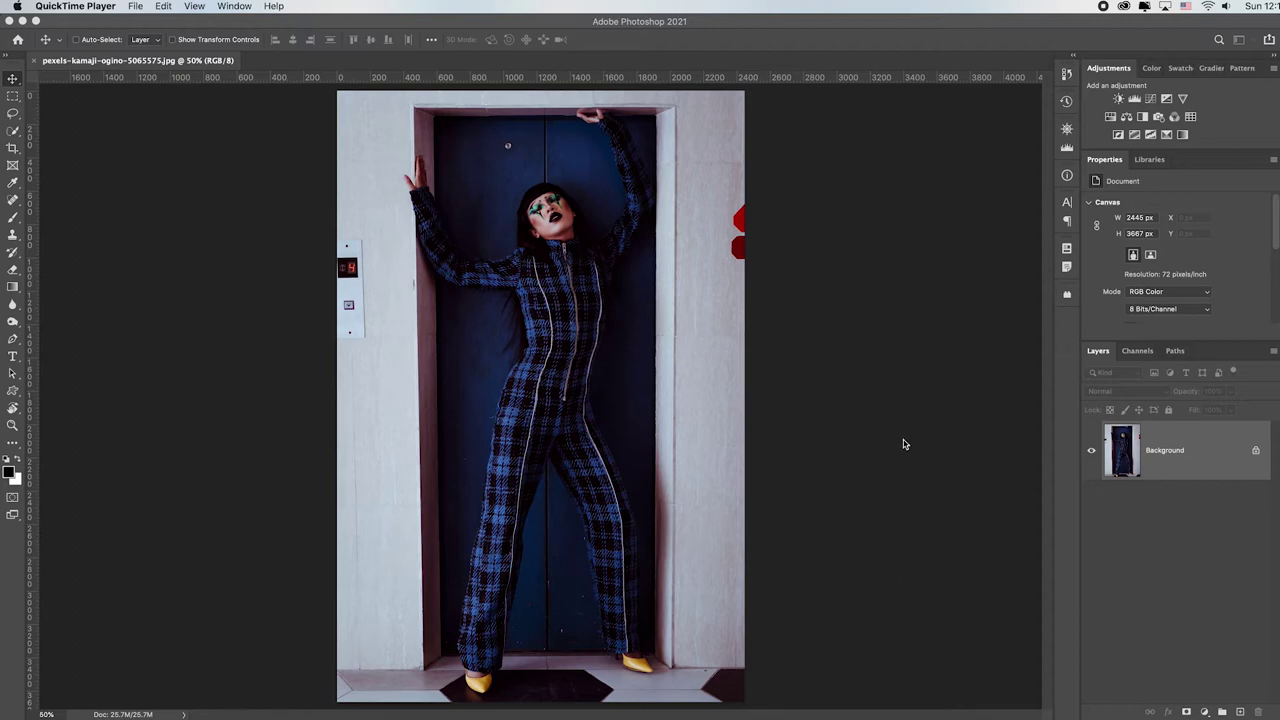
Show the histogram of the elevator portrait to examine its tonal range, and collapse it again.
click(502, 60)
click(453, 6)
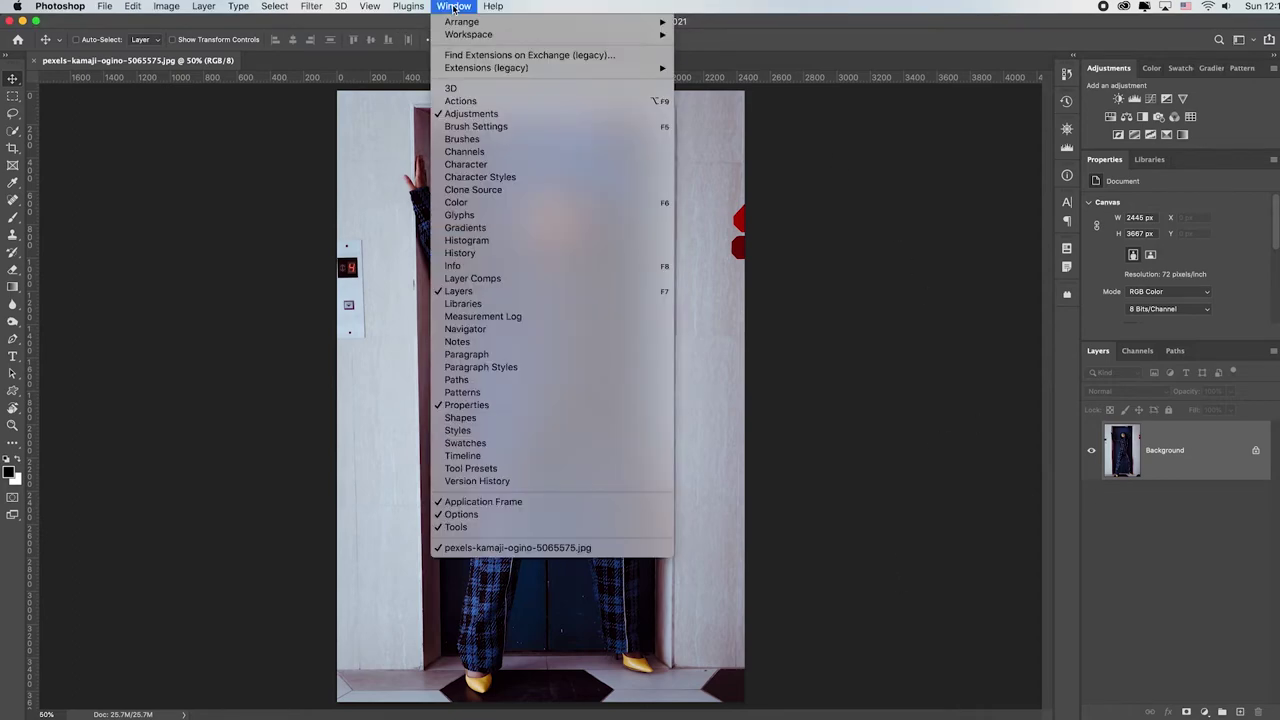
click(466, 240)
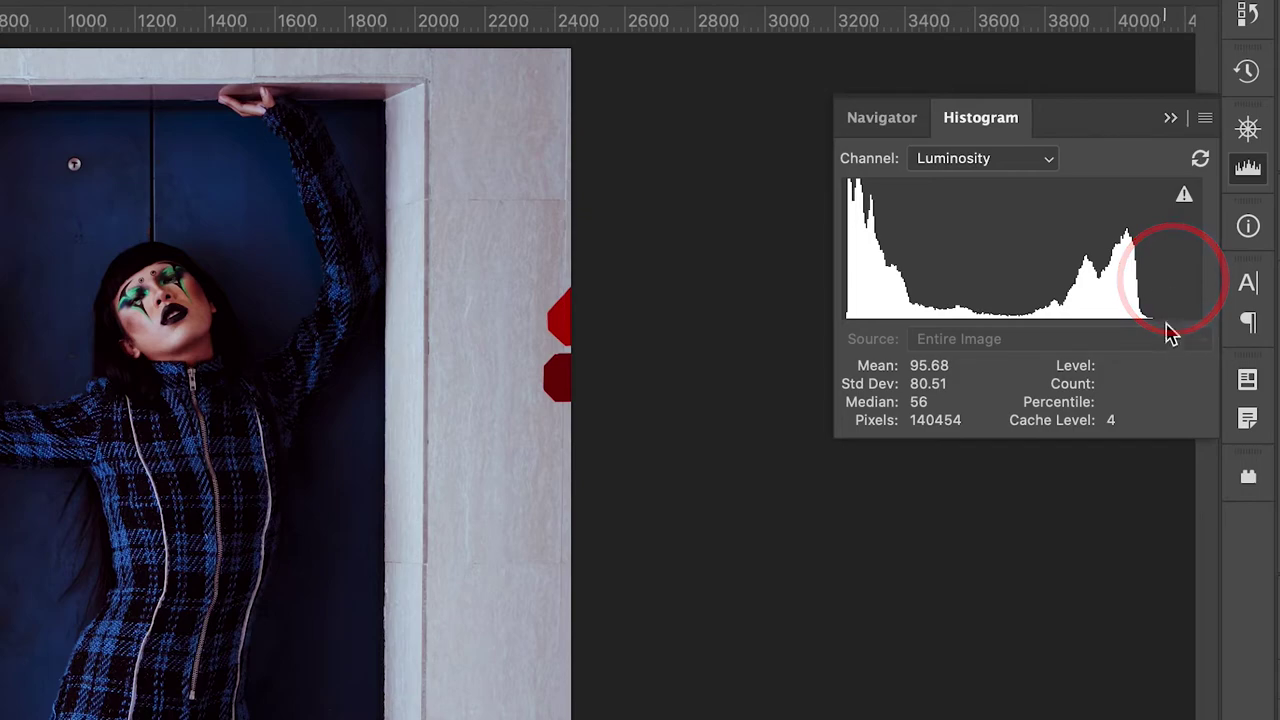
click(1170, 117)
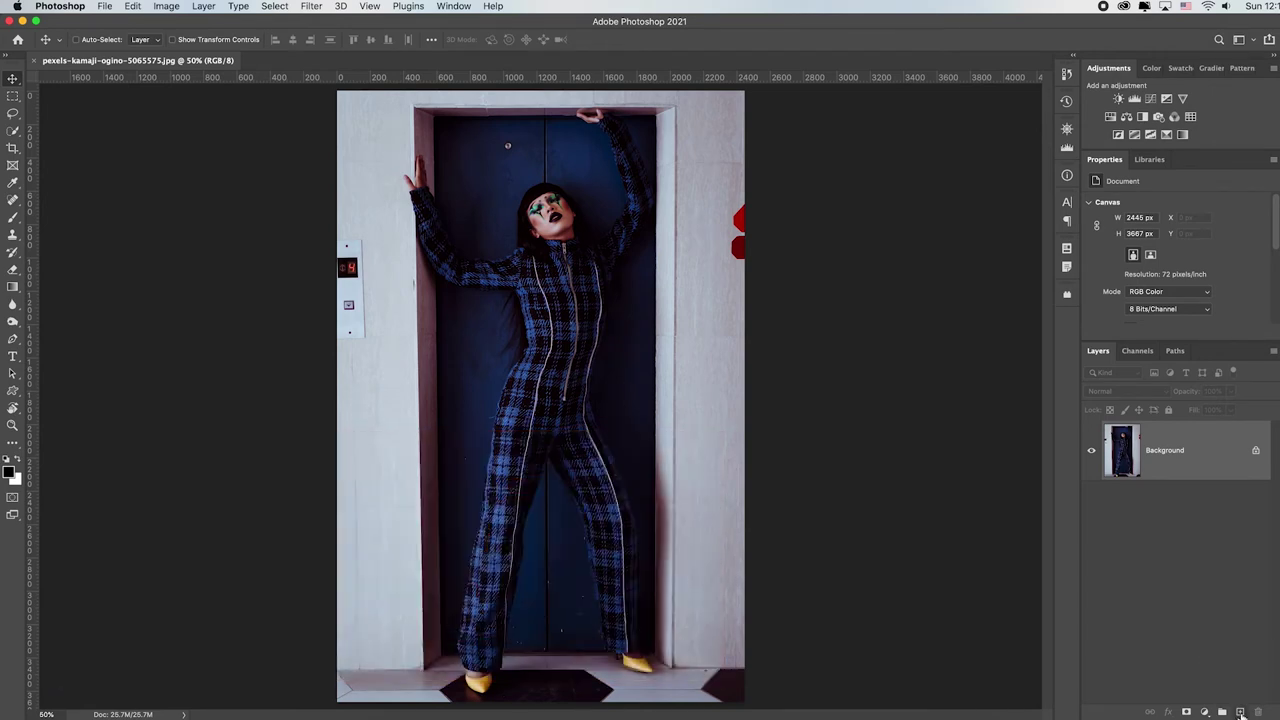
Add an empty layer above the elevator portrait's background and activate the Spot Healing Brush Tool.
click(1240, 712)
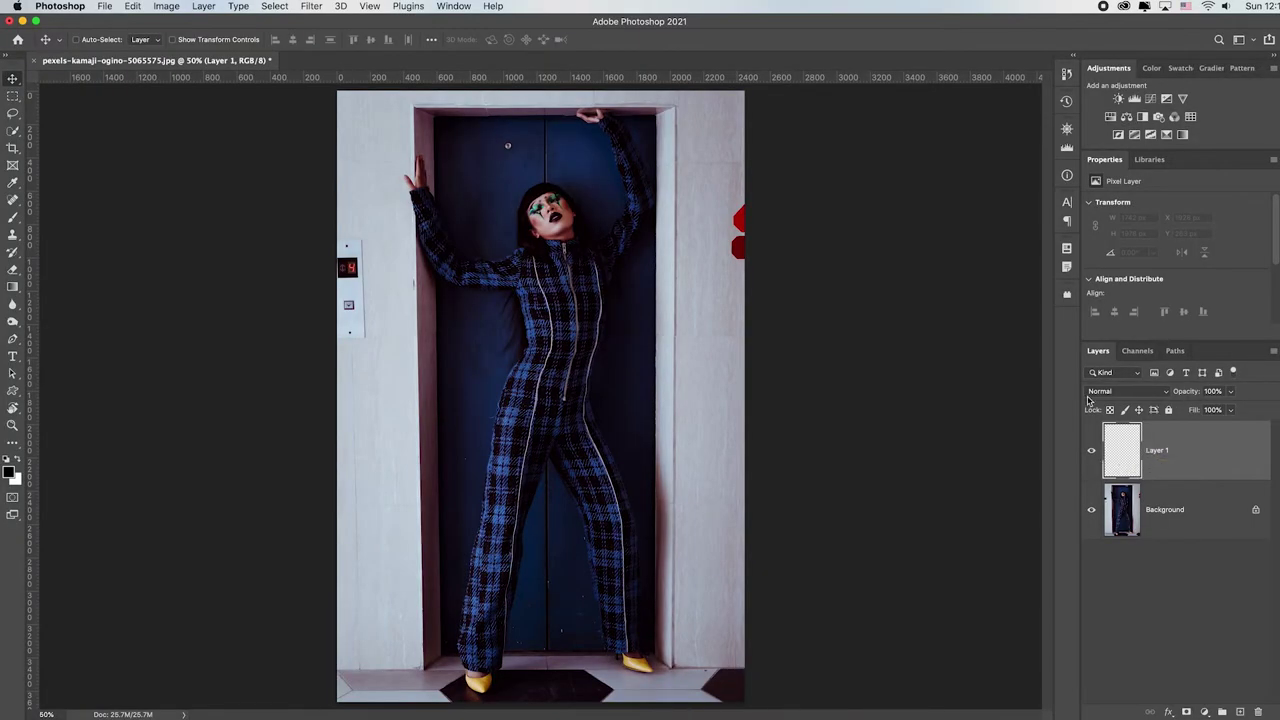
click(17, 206)
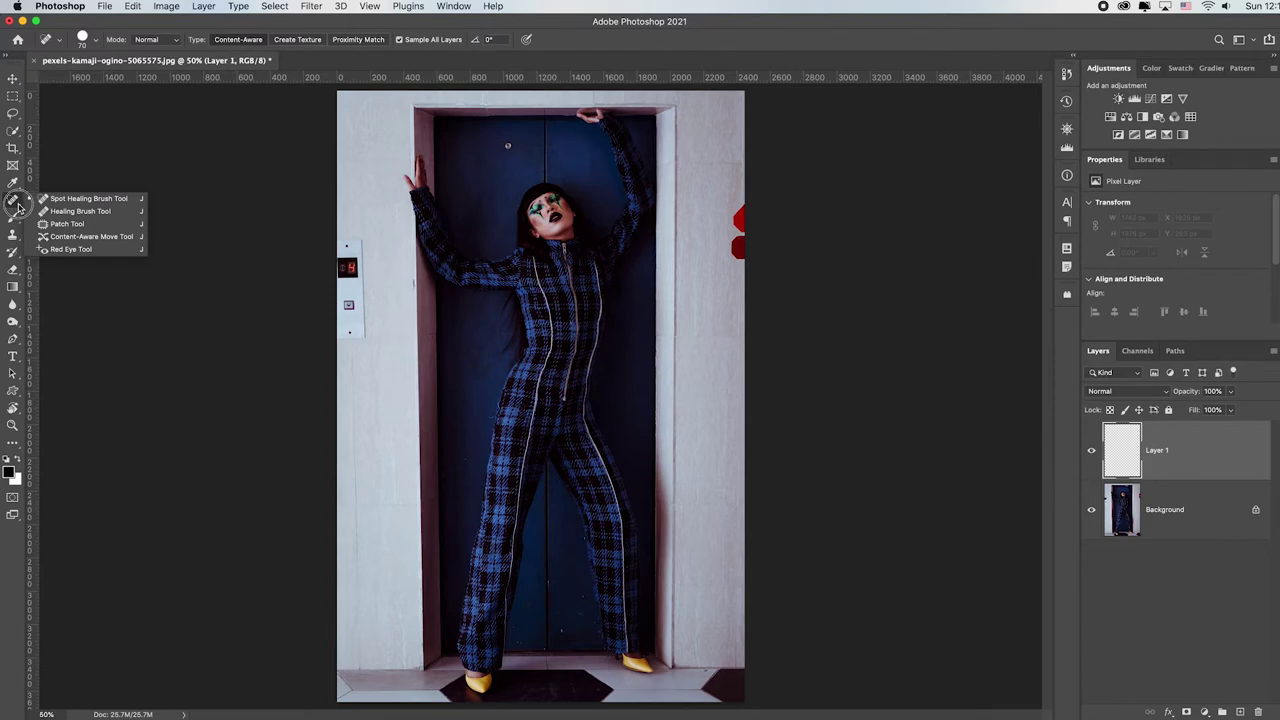
click(124, 198)
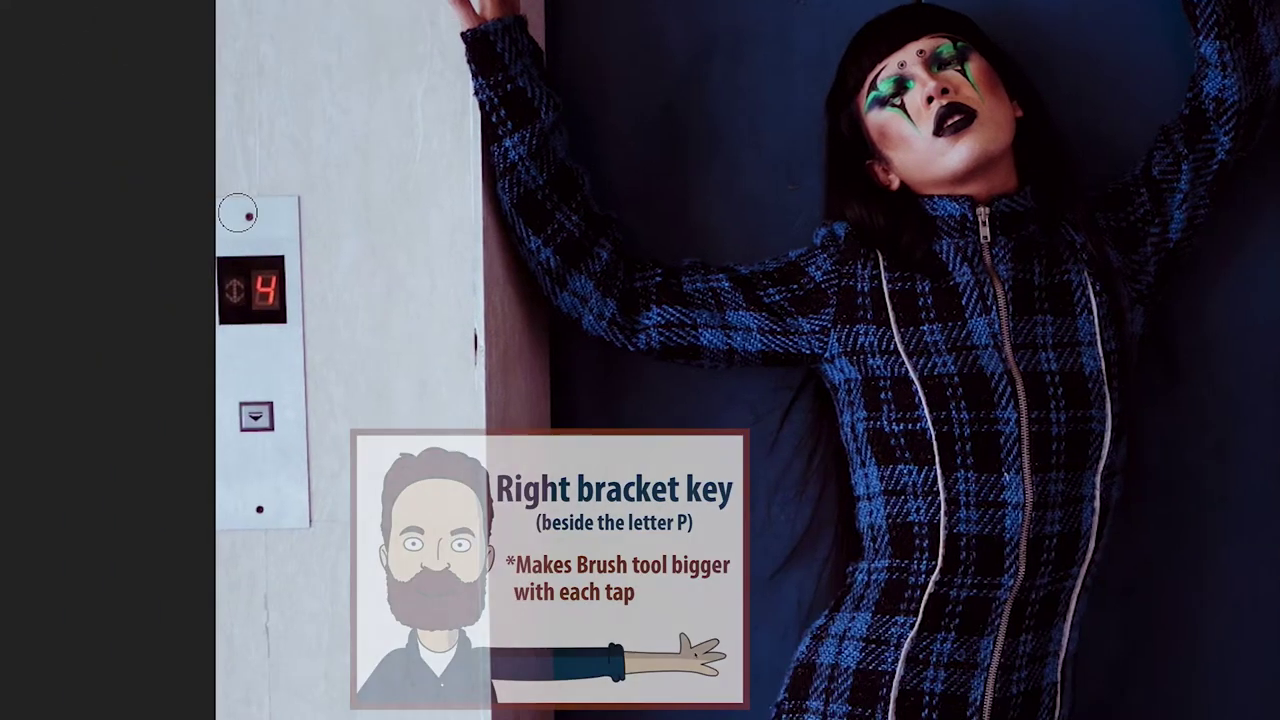
Remove the elevator control panel and the red signs from the walls with an enlarged healing brush.
key(bracketright)
key(bracketright)
key(bracketright)
key(bracketright)
key(bracketright)
key(bracketright)
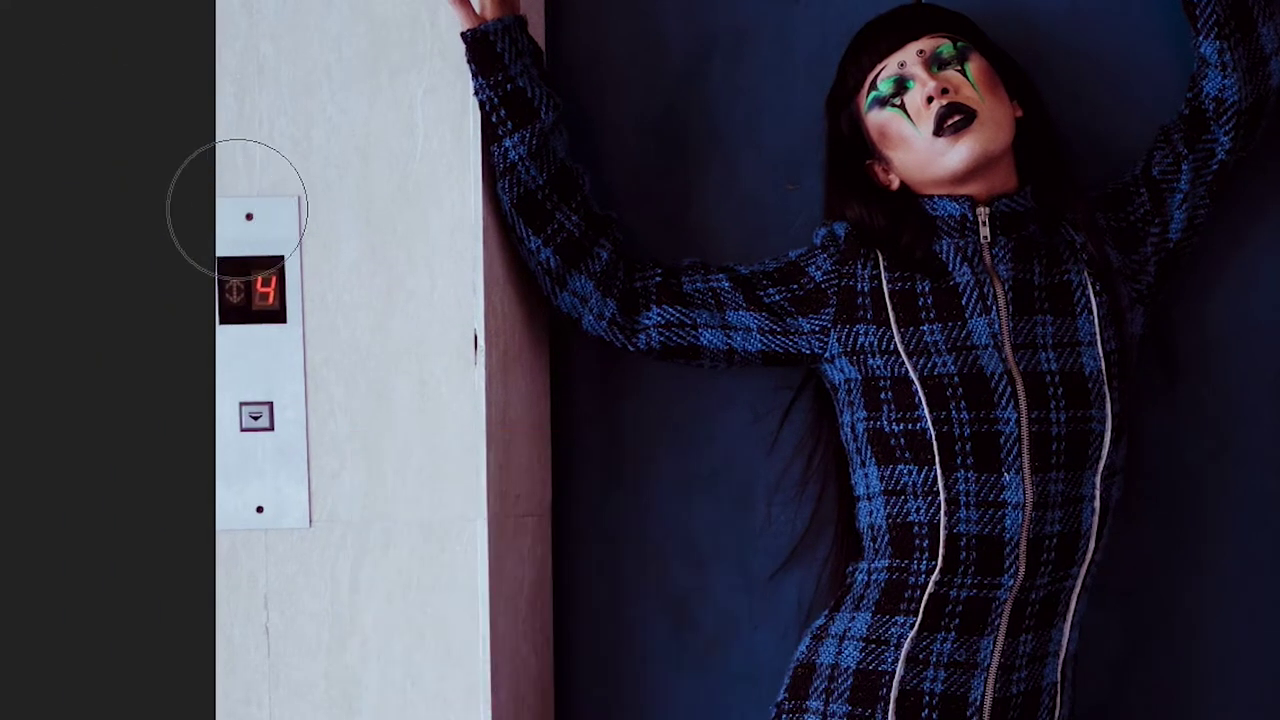
mouse_move(249, 199)
mouse_down()
mouse_move(269, 540)
mouse_move(248, 525)
mouse_up()
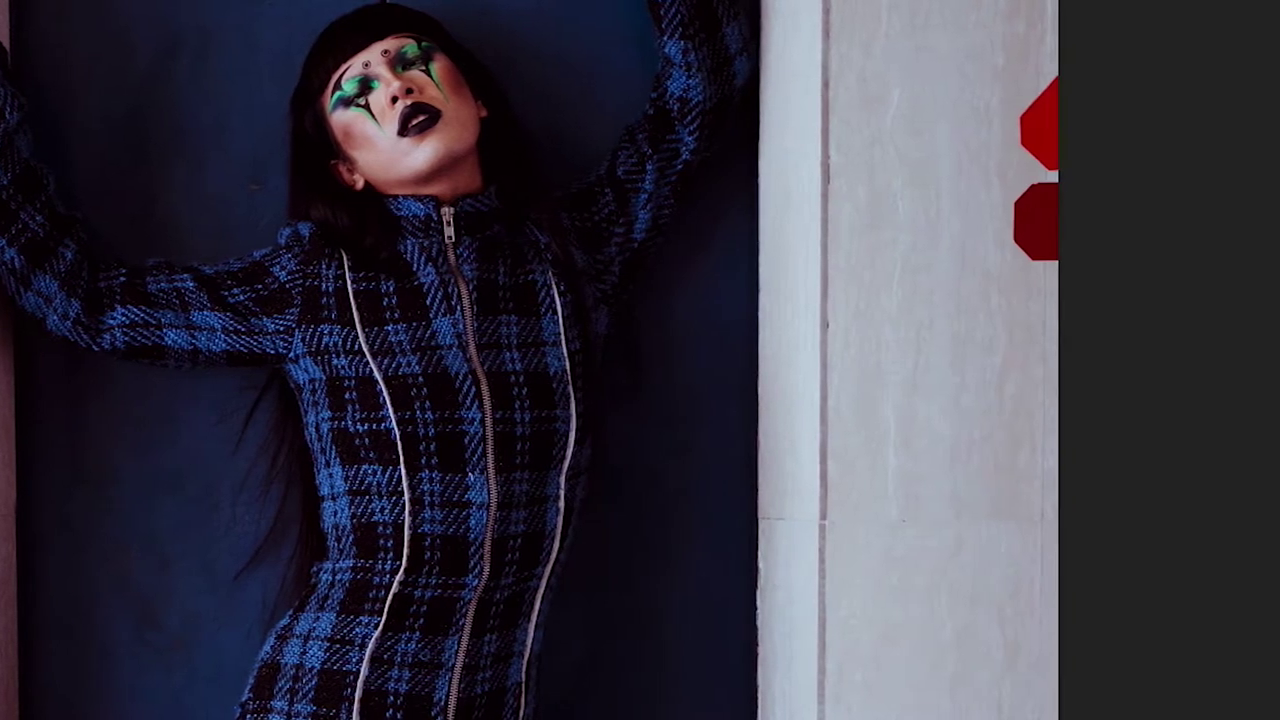
drag(831, 132, 805, 210)
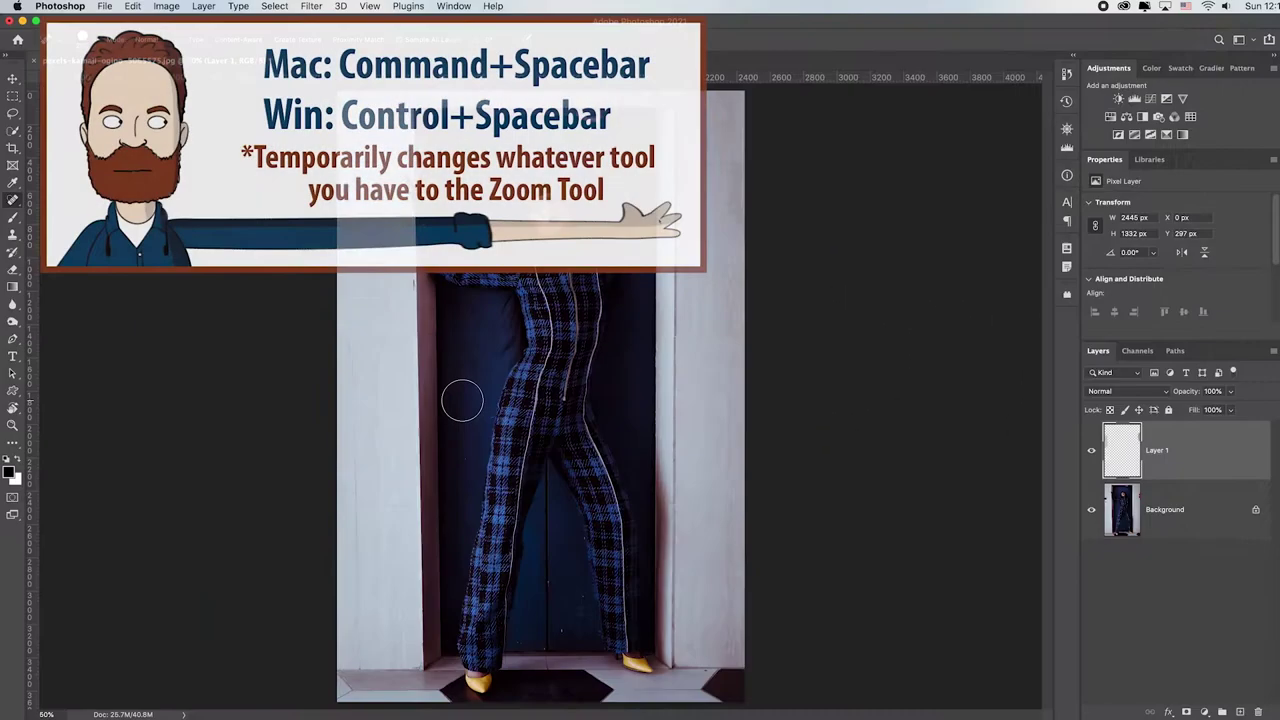
Reduce the healing brush to size 10 and remove the loose thread sticking out beside the model's hip.
drag(466, 423, 537, 468)
key(bracketleft)
key(bracketleft)
key(bracketleft)
key(bracketleft)
key(bracketleft)
key(bracketleft)
key(bracketleft)
key(bracketleft)
key(bracketleft)
key(bracketleft)
key(bracketleft)
key(bracketleft)
key(bracketleft)
key(bracketleft)
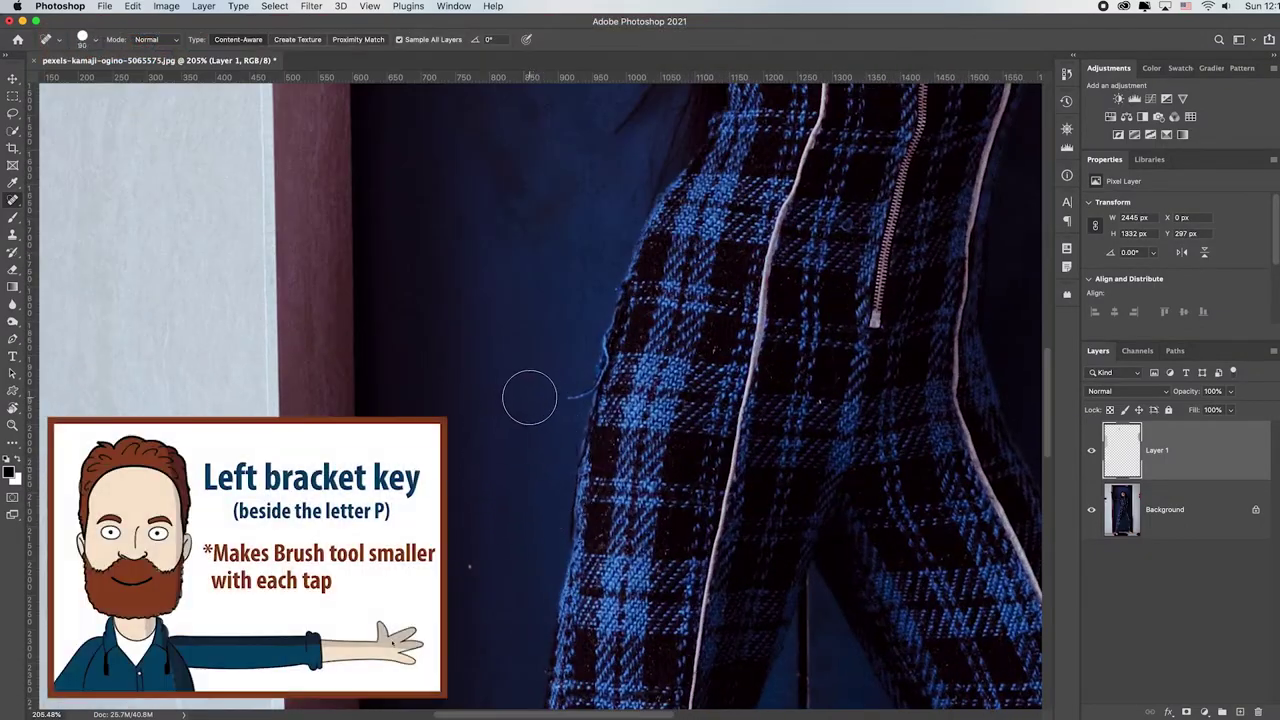
drag(567, 398, 607, 360)
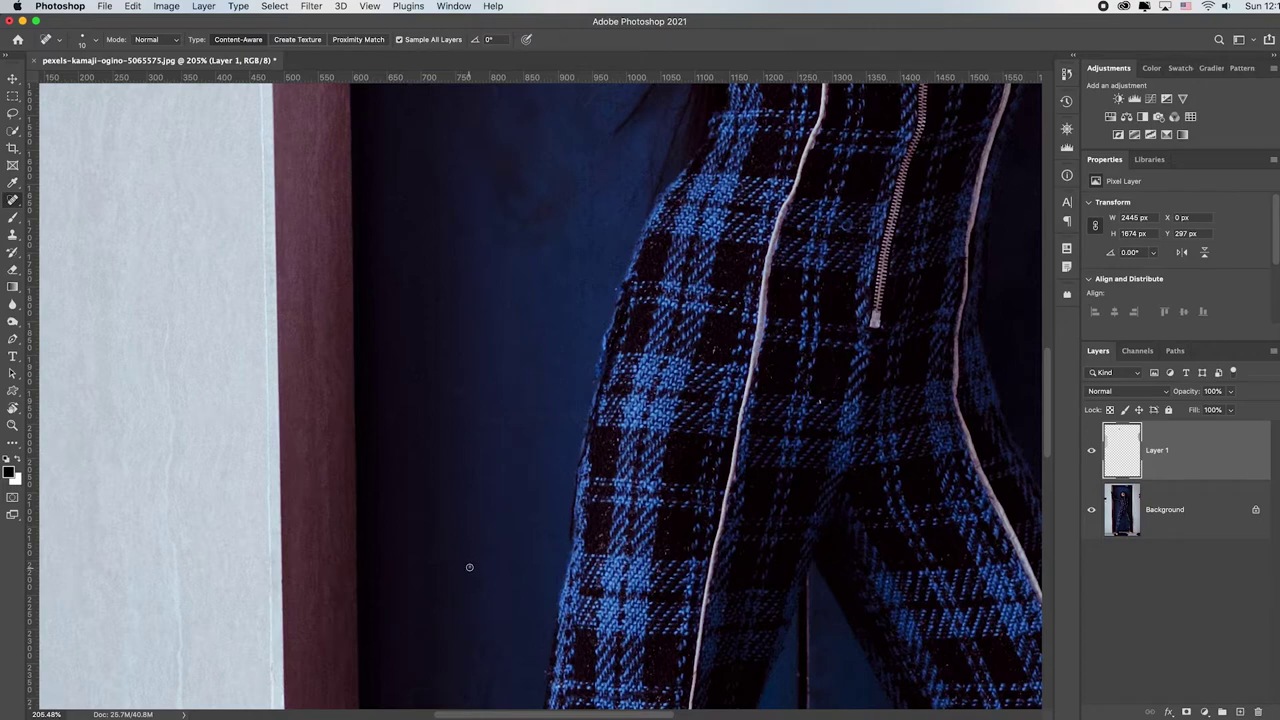
Heal the small white mark on the blue door beside the model's inner trouser leg.
key(space)
drag(674, 620, 465, 279)
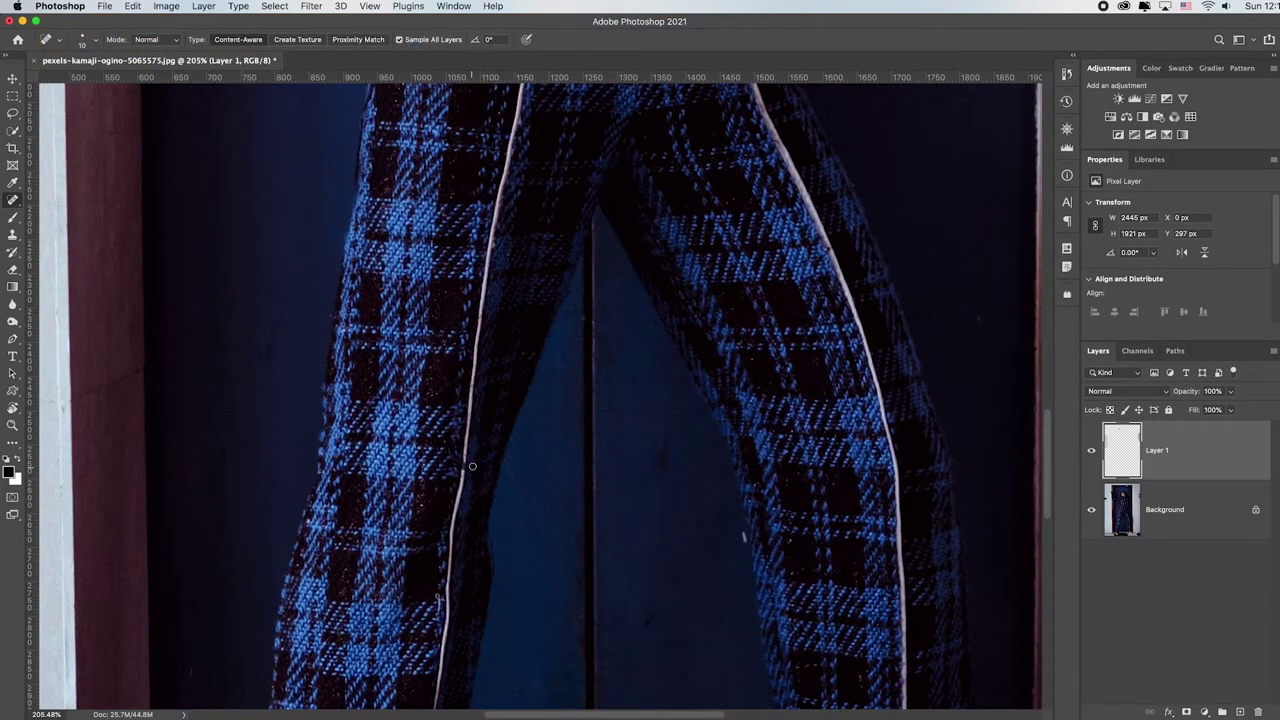
click(746, 543)
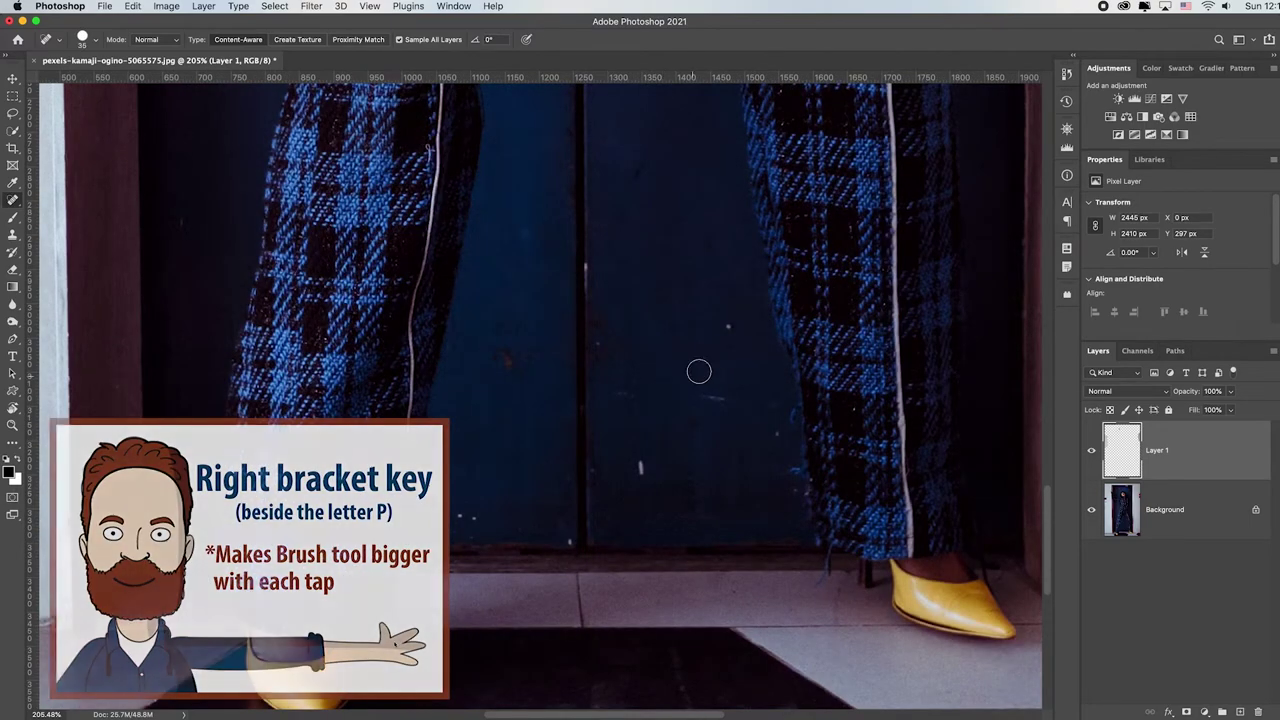
Heal the white specks and scratches on the lower part of the door around the trouser legs, using brush size 35.
click(728, 326)
key(bracketright)
key(bracketleft)
click(643, 463)
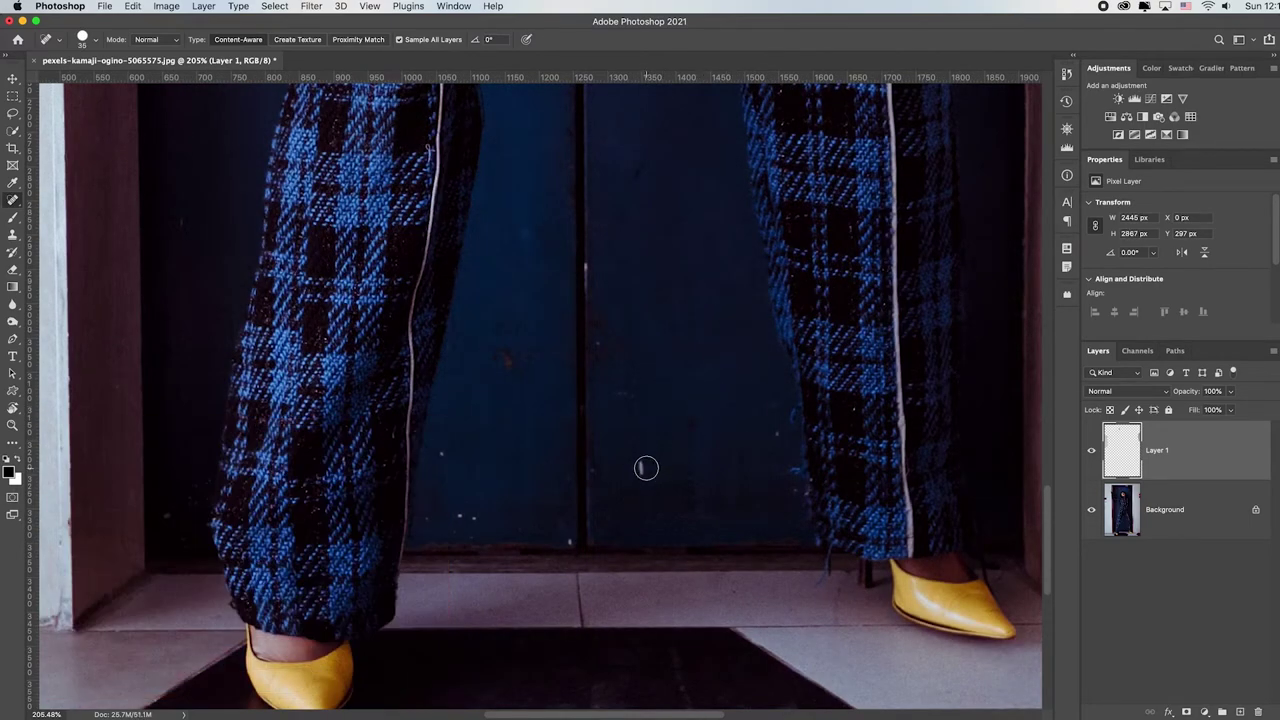
click(466, 516)
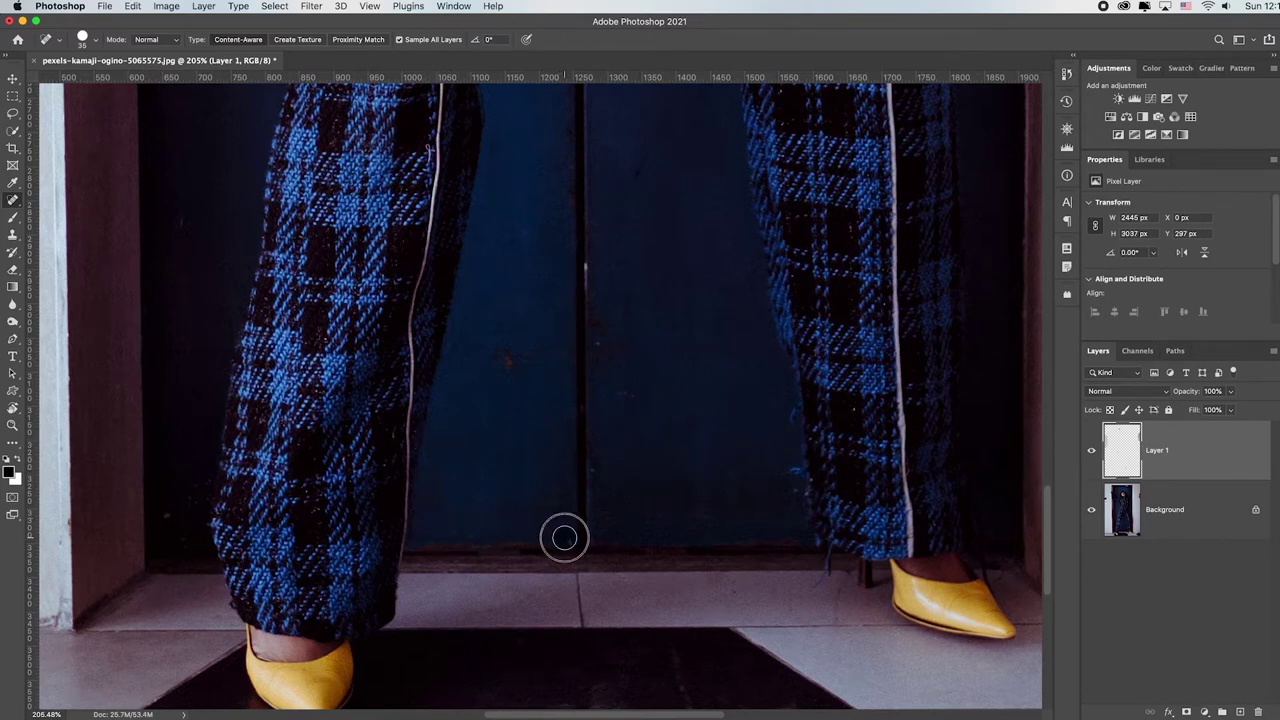
key(bracketright)
click(168, 518)
key(bracketleft)
key(bracketright)
key(bracketleft)
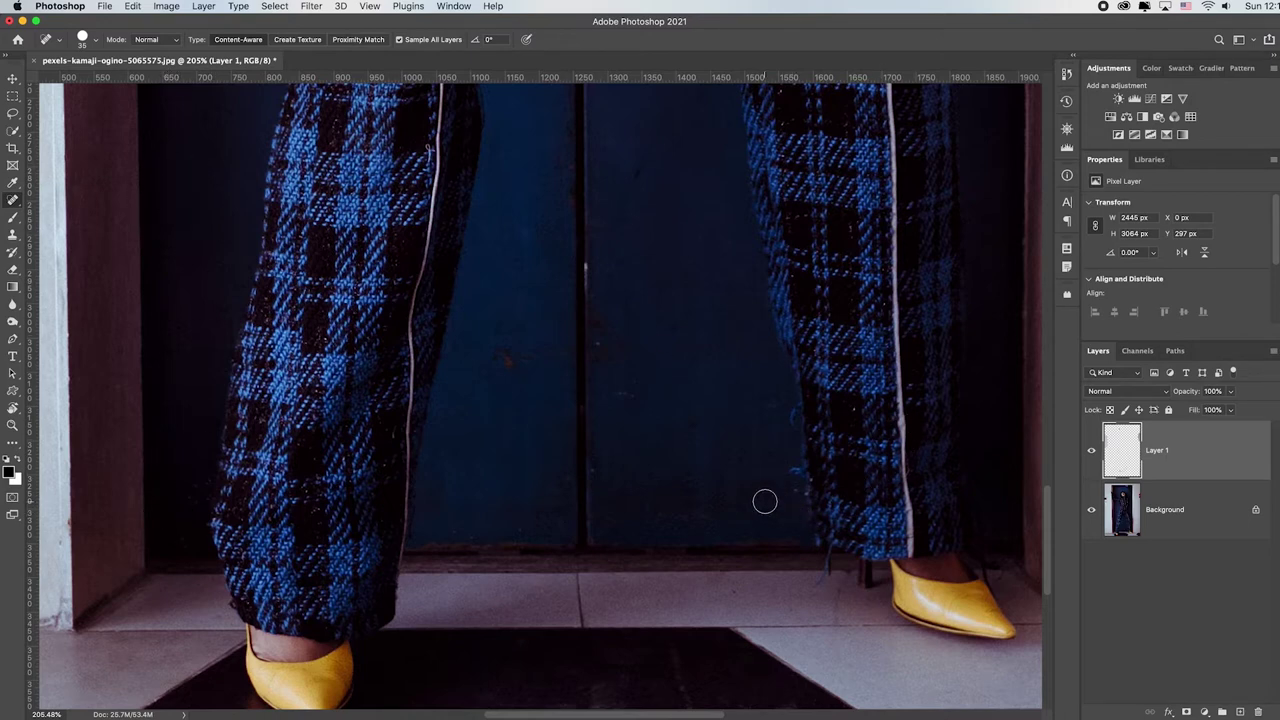
Reduce the healing brush to size 15 and remove the loose thread hanging from the trouser hem.
key(bracketleft)
key(bracketleft)
key(bracketleft)
drag(830, 550, 822, 595)
Inspect the retouching up to the face and toggle Layer 1's visibility repeatedly to compare the whole photo before and after.
drag(712, 349, 523, 600)
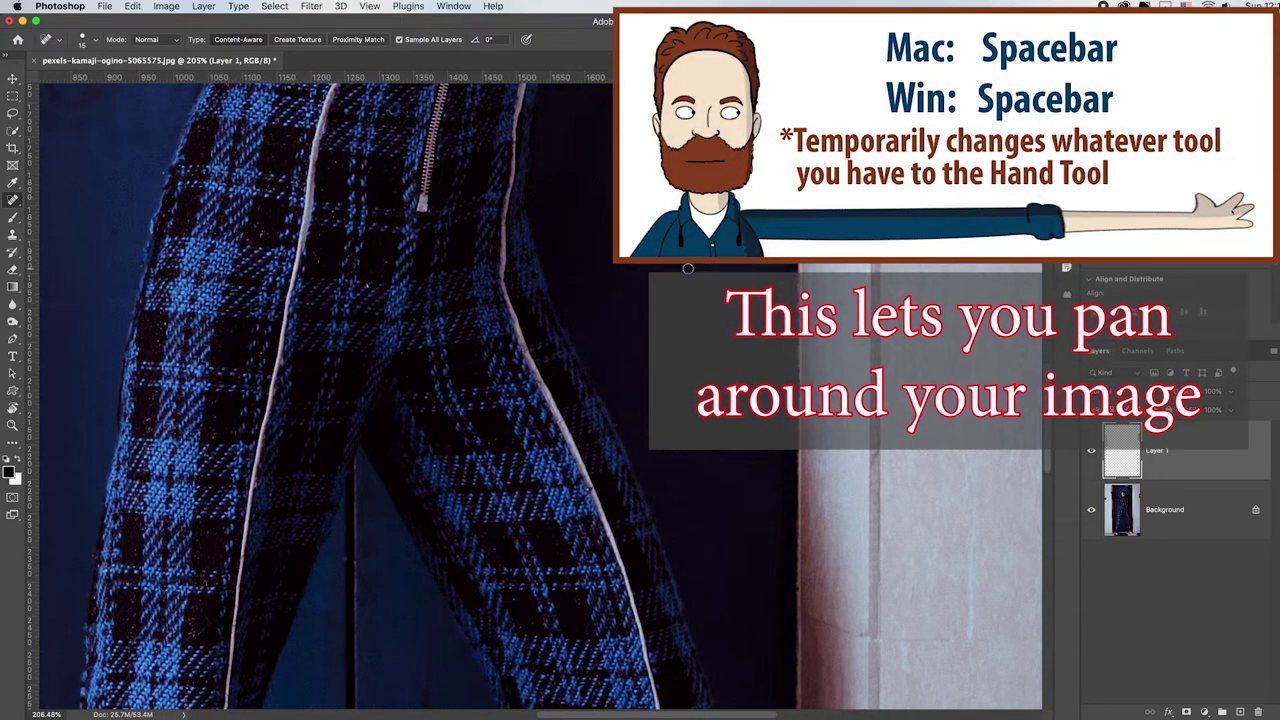
drag(688, 268, 609, 520)
drag(594, 200, 686, 466)
mouse_move(476, 336)
mouse_down()
mouse_move(514, 403)
mouse_move(481, 572)
mouse_move(550, 349)
mouse_up()
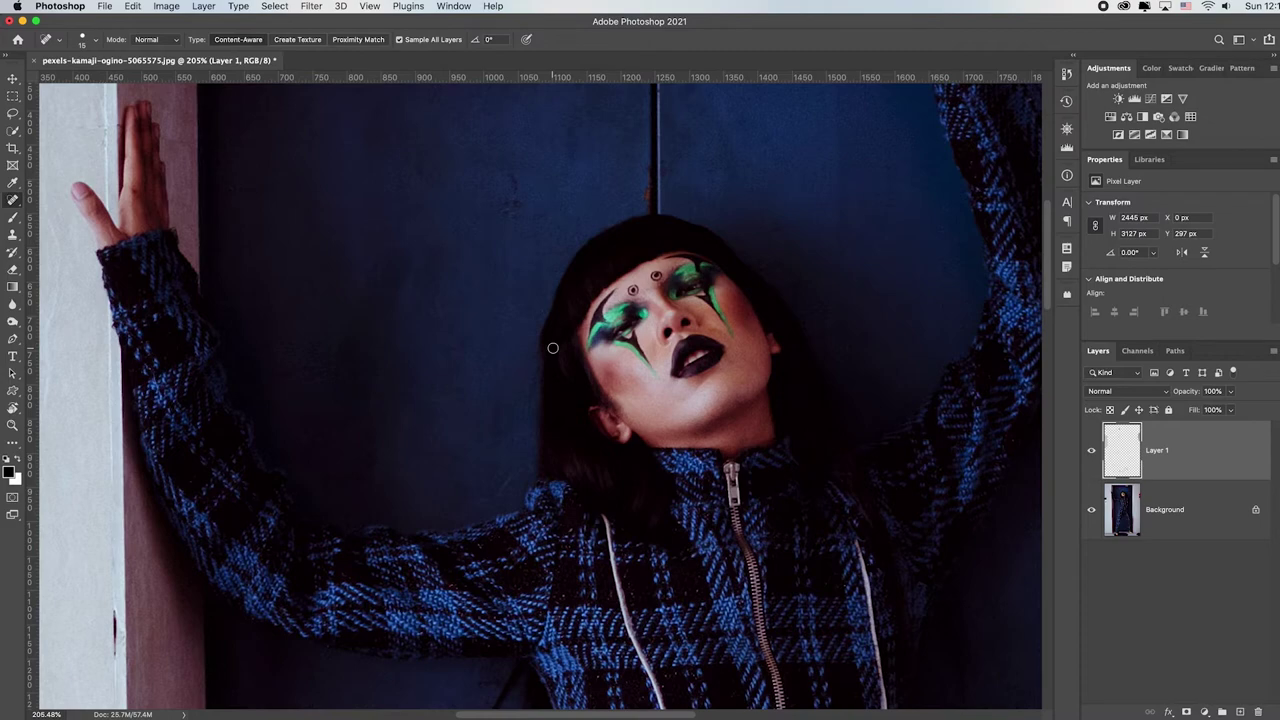
key(super+0)
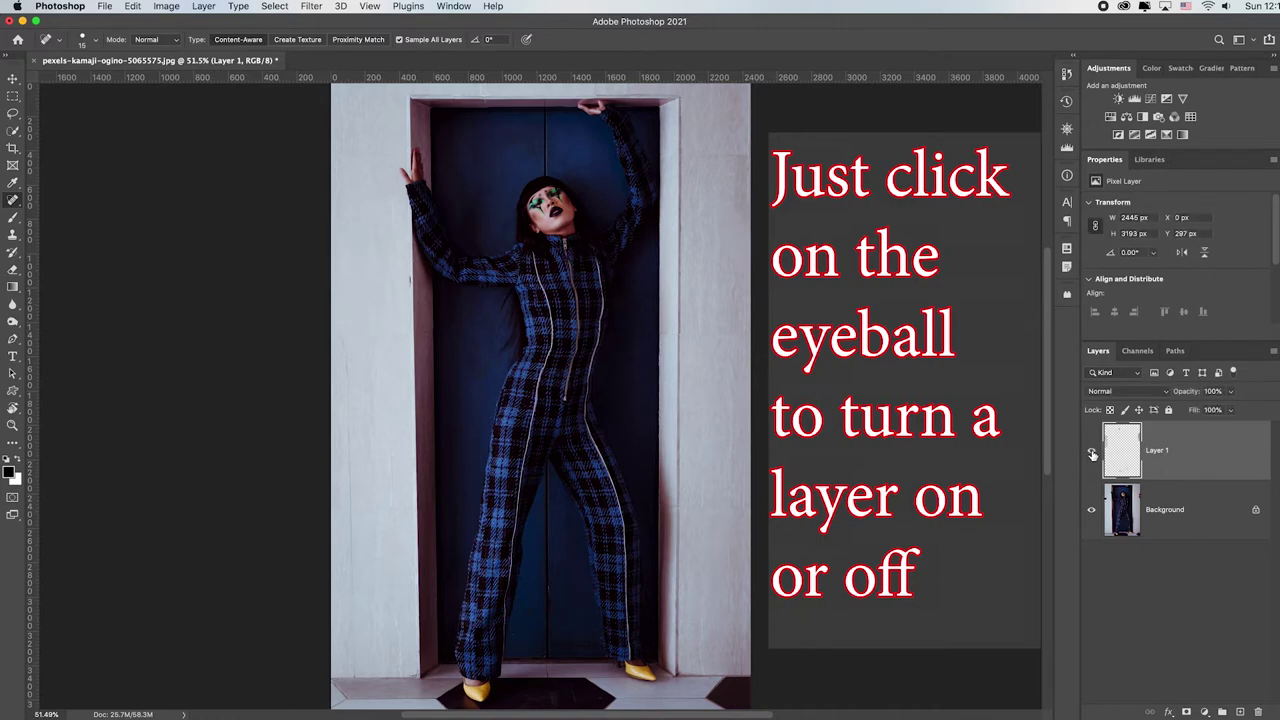
click(1092, 454)
click(1092, 454)
click(1092, 454)
click(1092, 454)
click(1092, 454)
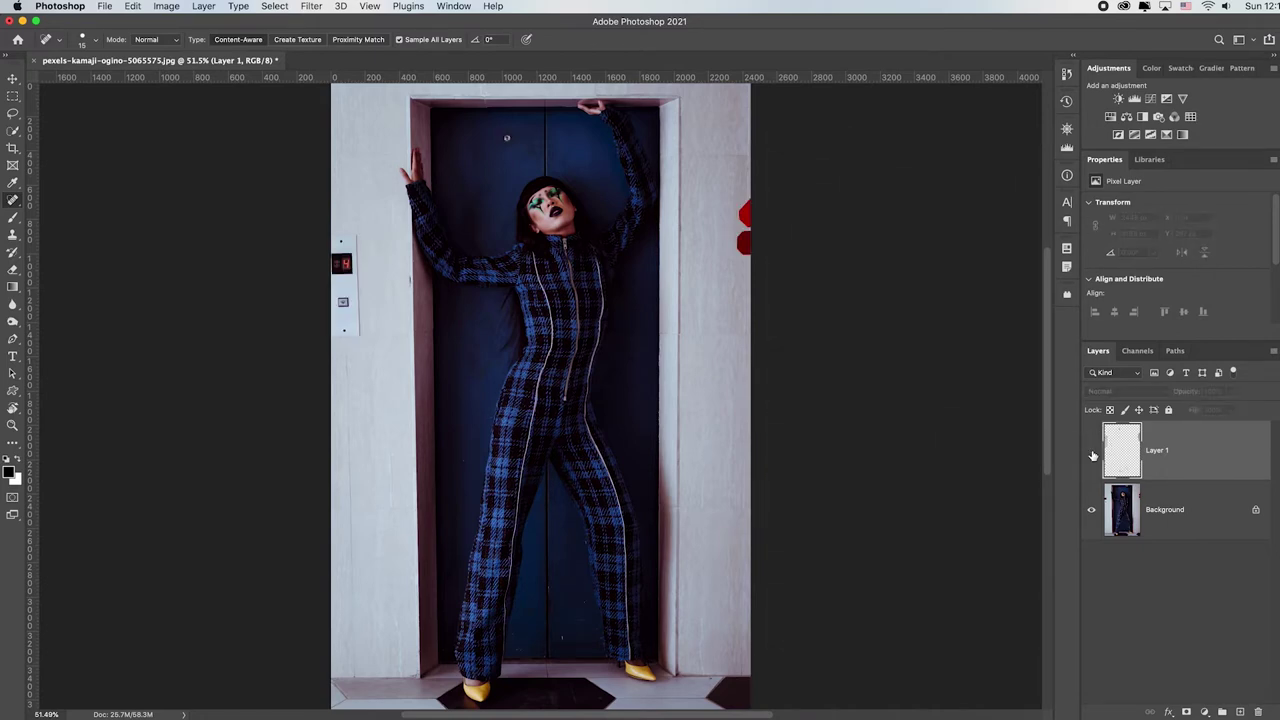
click(1092, 454)
click(1092, 454)
click(1092, 454)
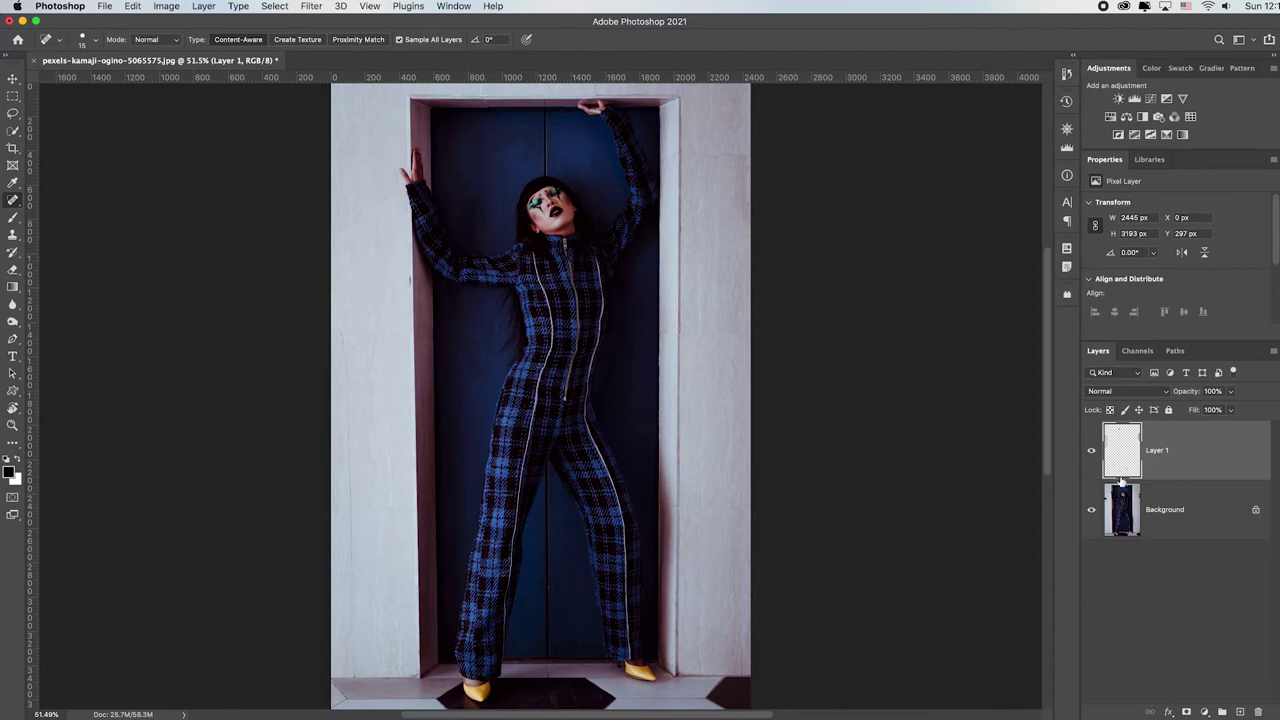
click(1092, 452)
click(1092, 452)
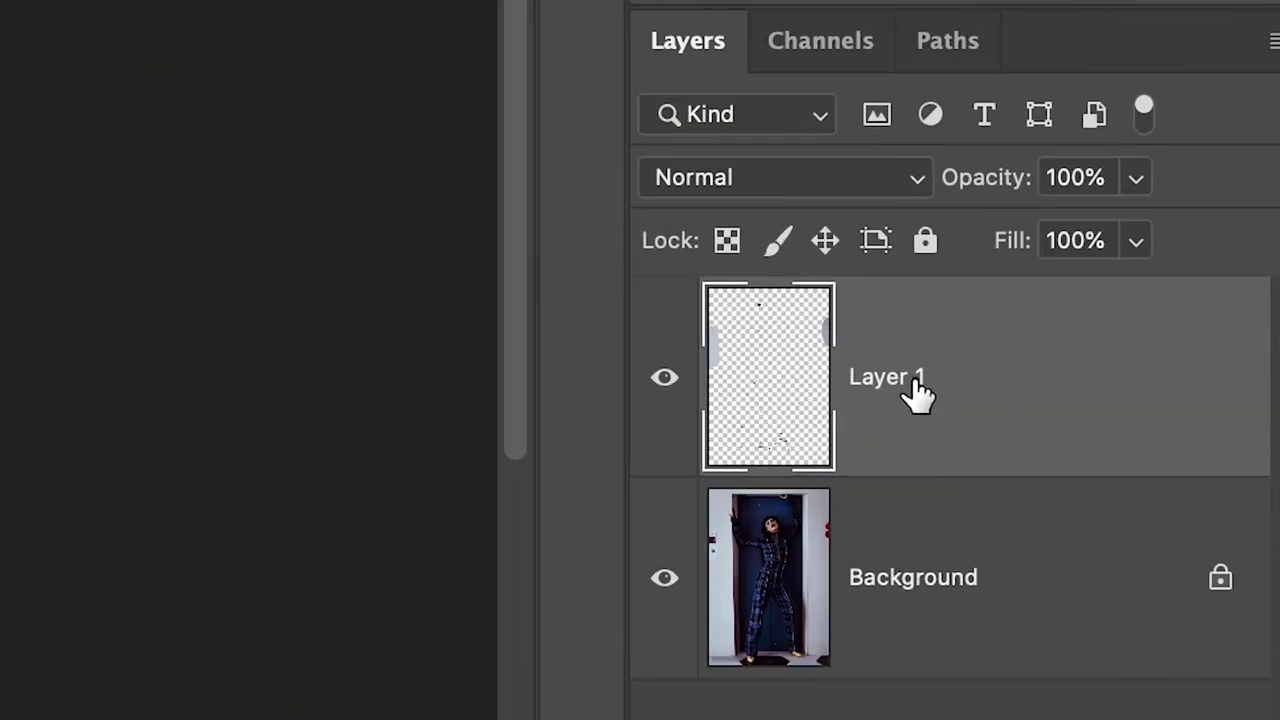
Rename Layer 1 as Retouch.
double_click(1157, 451)
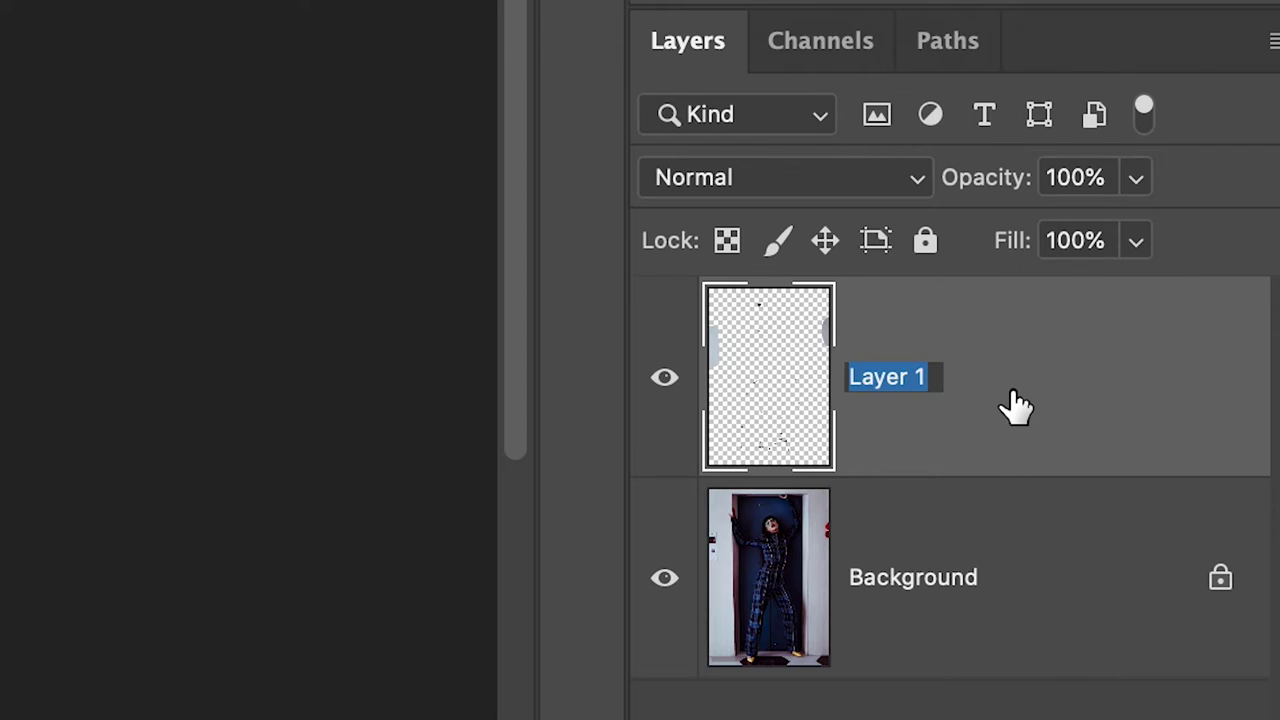
text(Retouch)
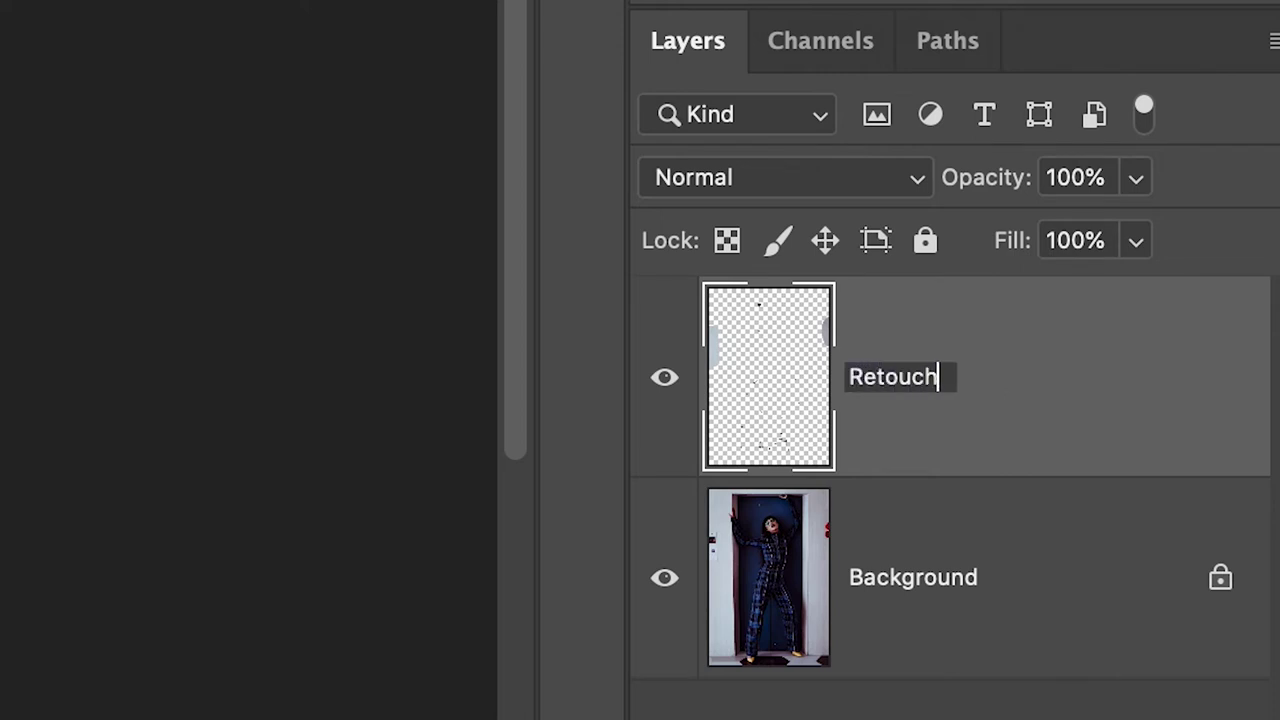
key(Return)
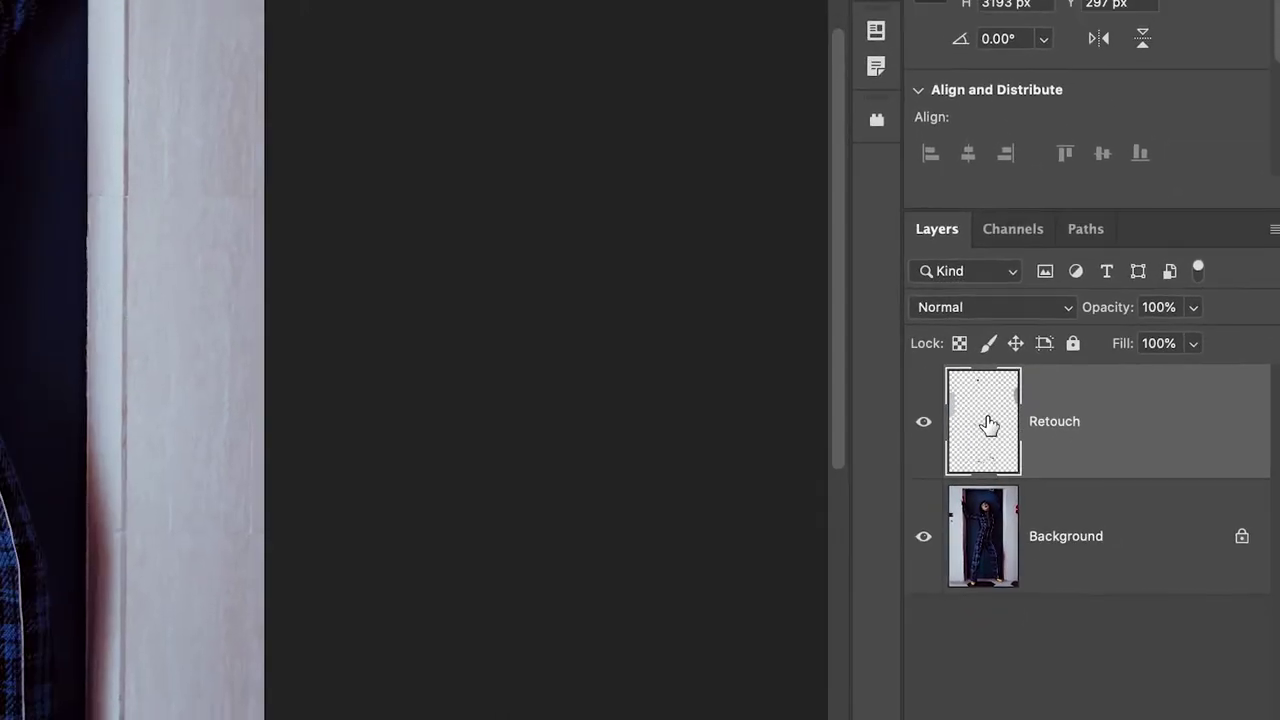
click(847, 408)
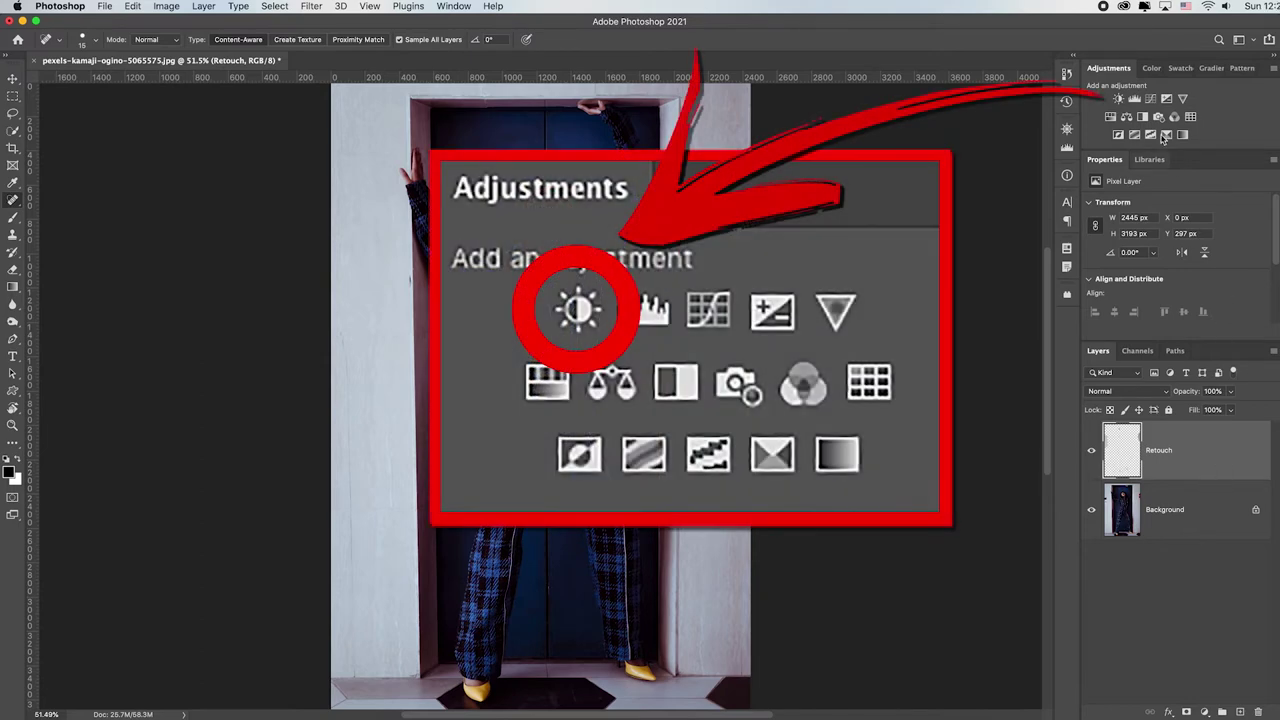
Add a Brightness/Contrast adjustment layer above the Retouch layer and set its brightness to 36.
click(1120, 100)
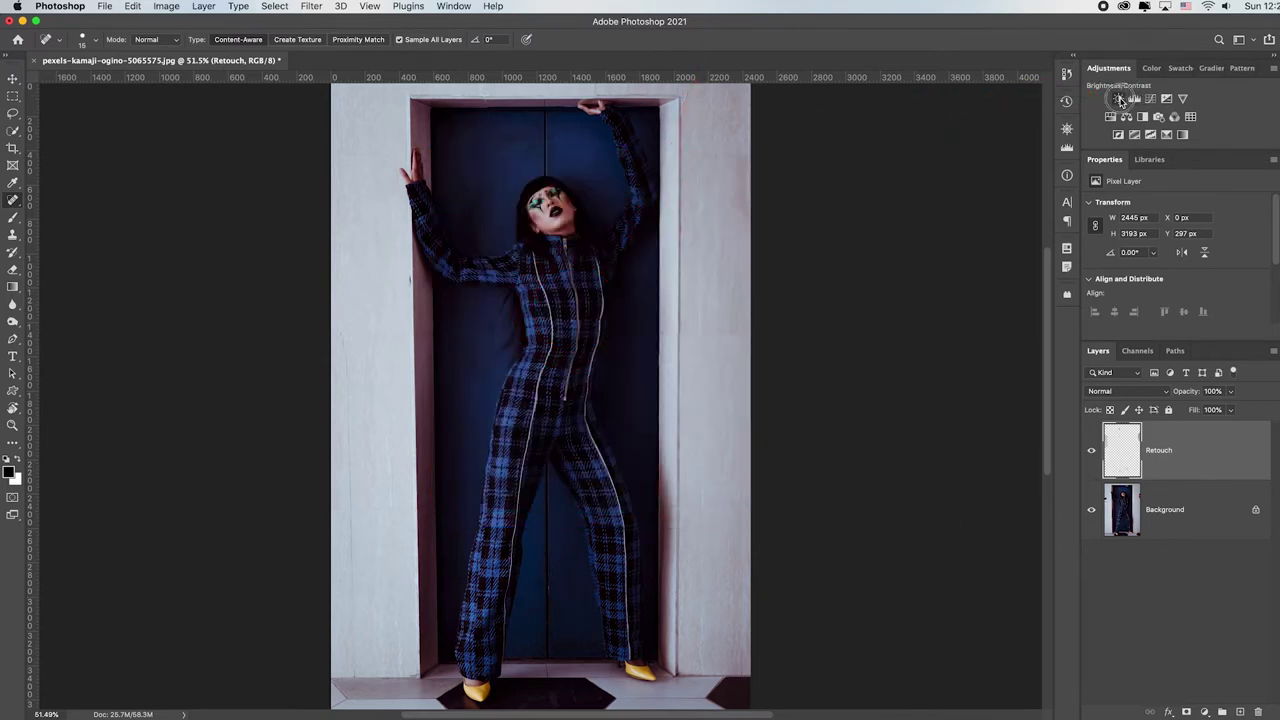
drag(1177, 244, 1197, 244)
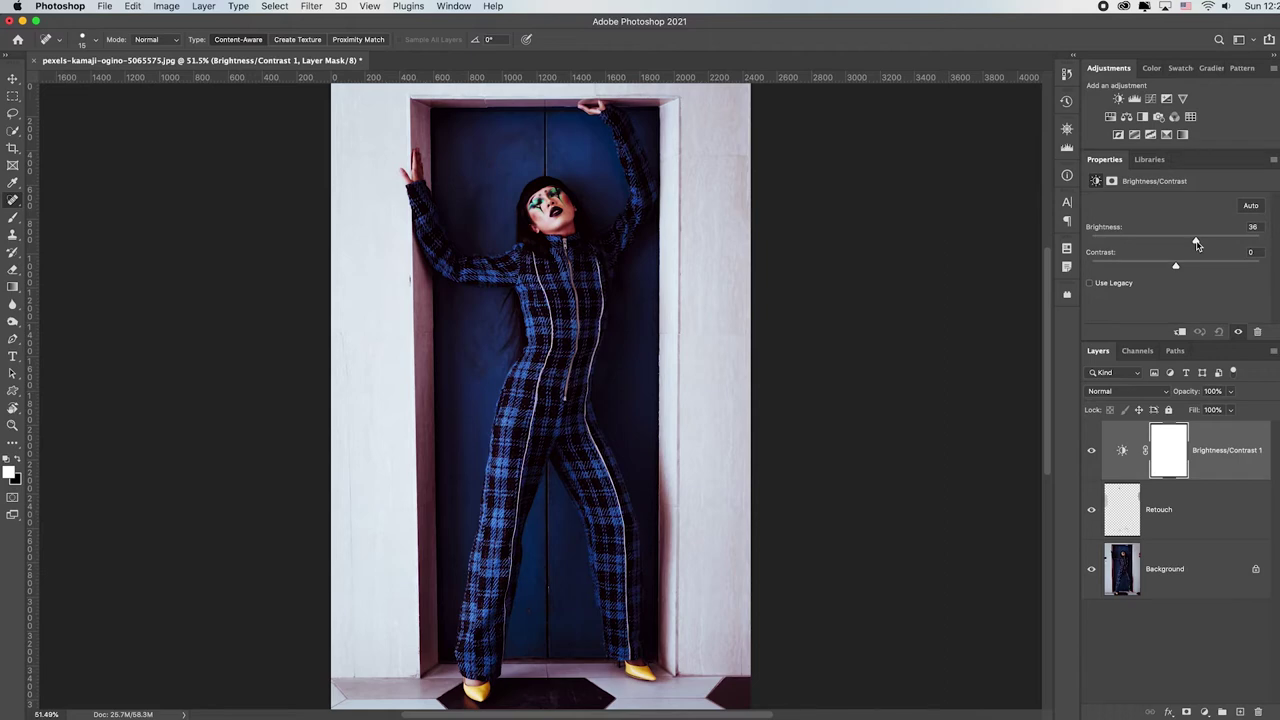
Adjust the Brightness/Contrast layer's sliders and switch from its adjustment settings to its layer mask.
drag(1197, 245, 1167, 266)
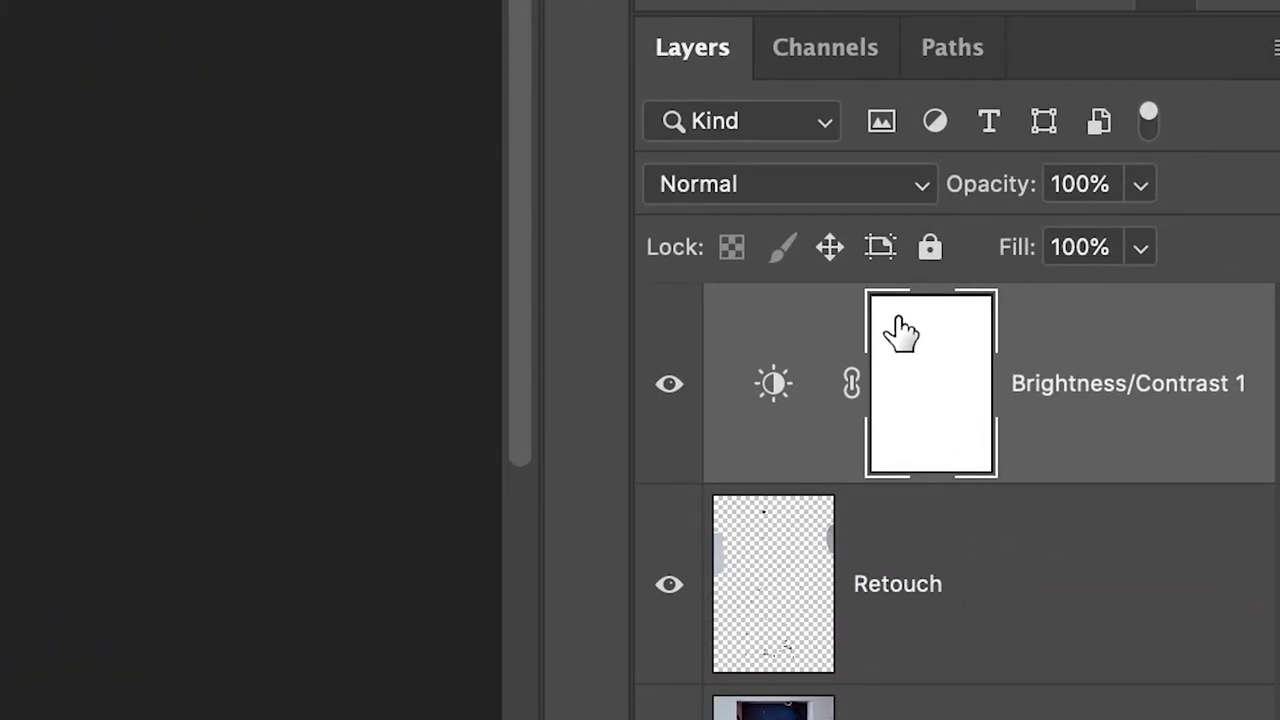
click(775, 388)
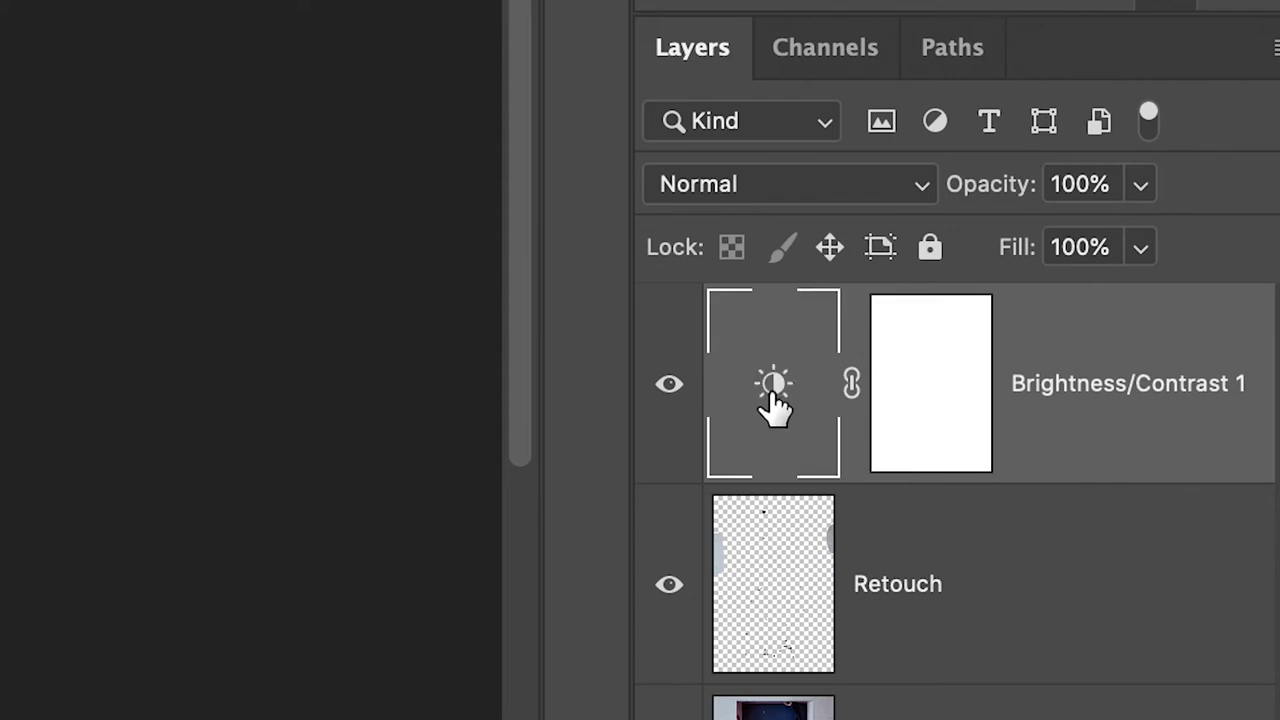
click(917, 337)
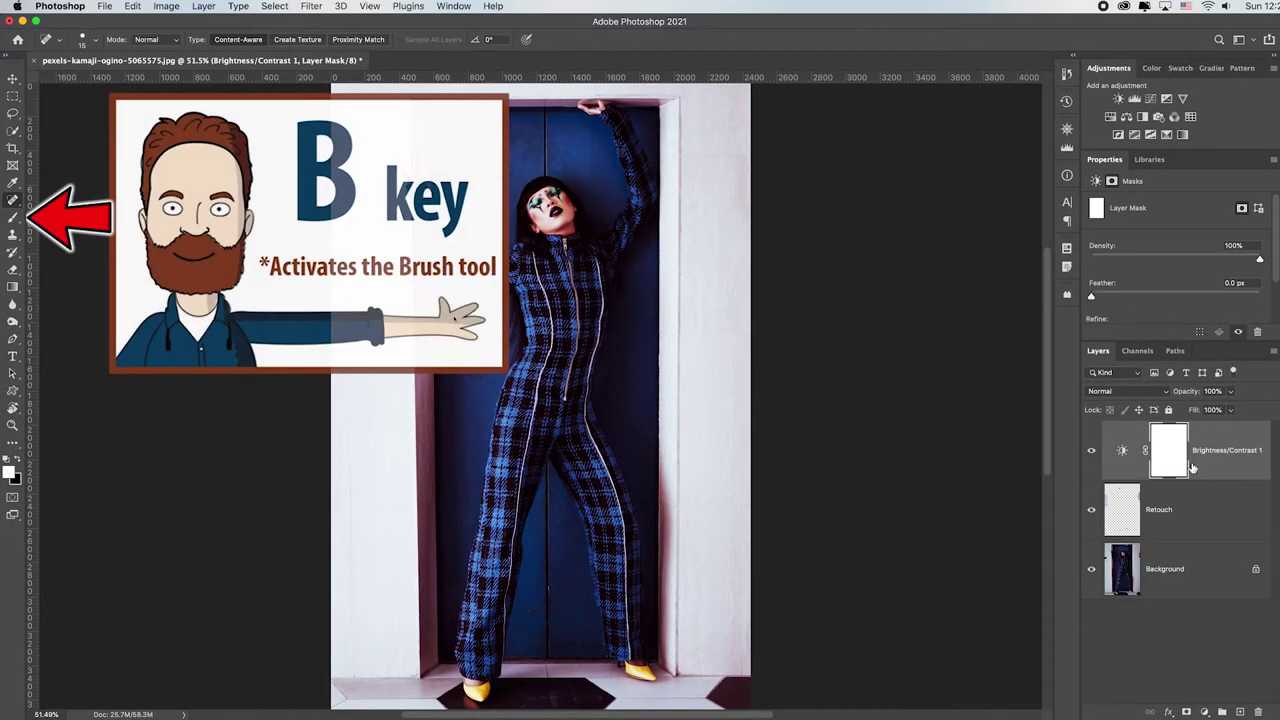
Set up the Brush tool with black as the foreground colour and a brush size of 700.
key(b)
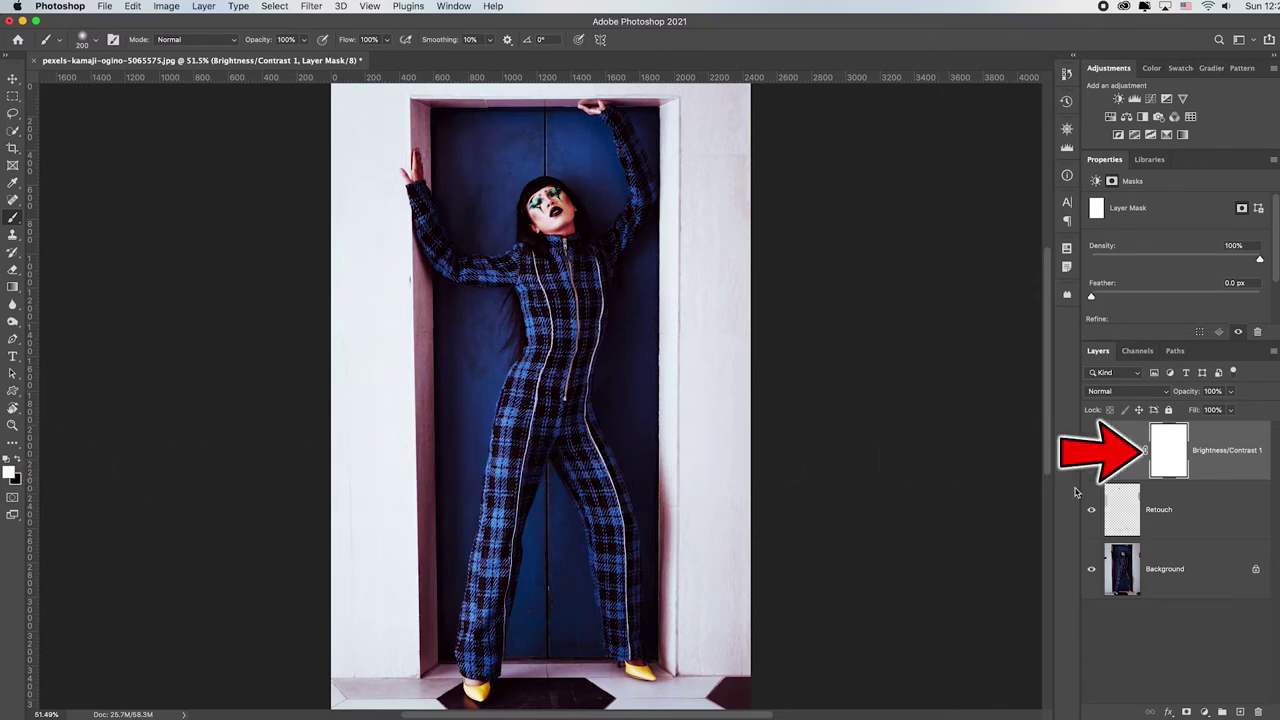
key(x)
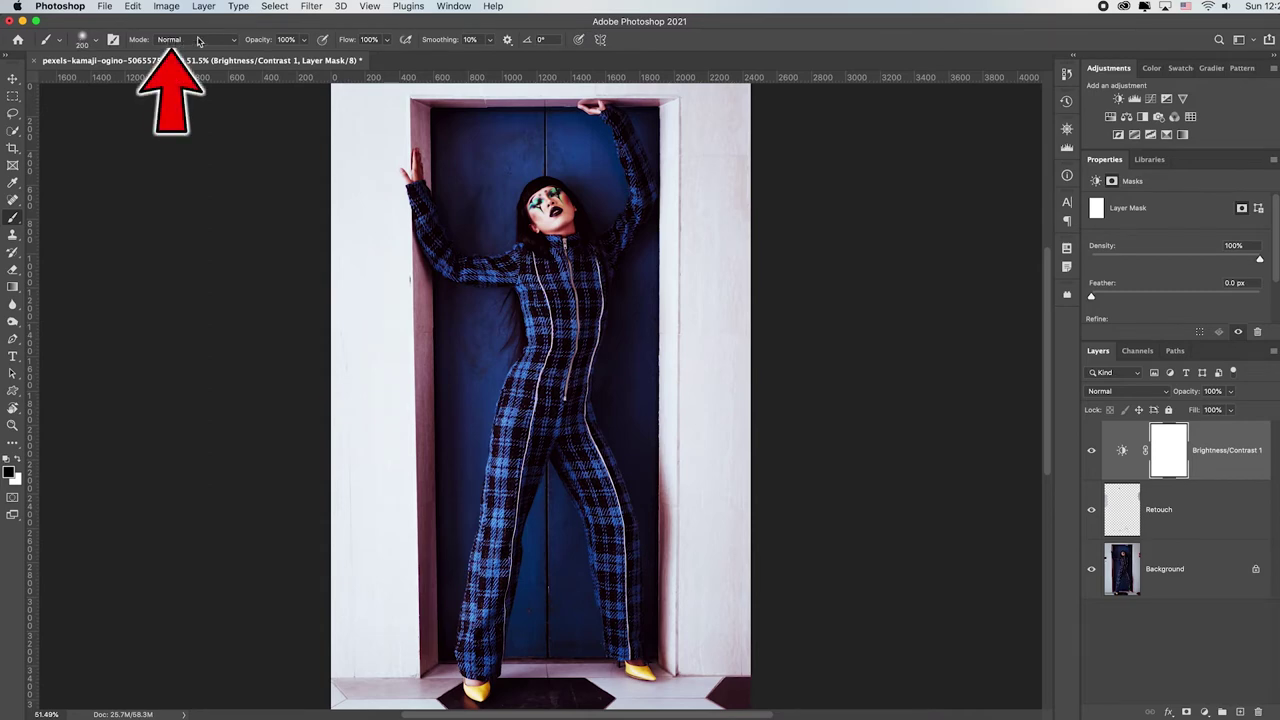
key(bracketright)
key(bracketright)
key(bracketright)
key(bracketright)
key(bracketright)
key(bracketright)
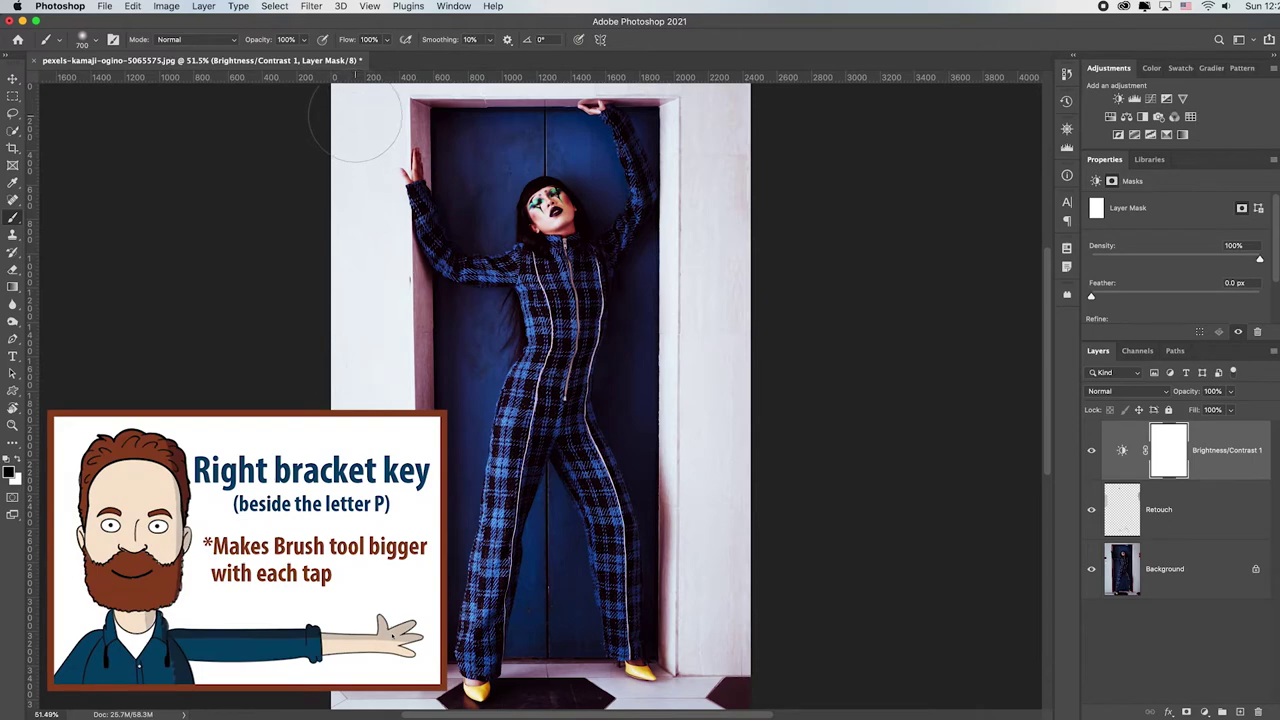
Try masking the brightening off the left wall at 100% brush opacity, undo the stroke, and toggle the adjustment's visibility to compare.
drag(370, 402, 366, 671)
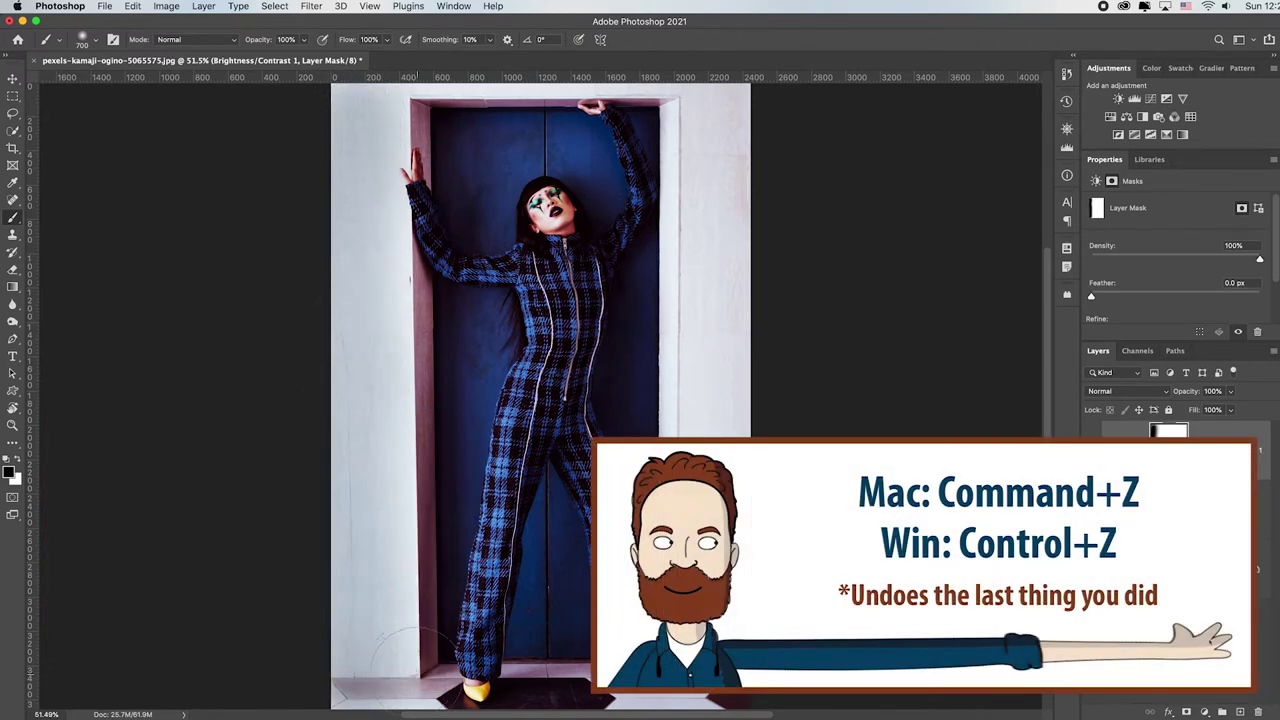
key(super+z)
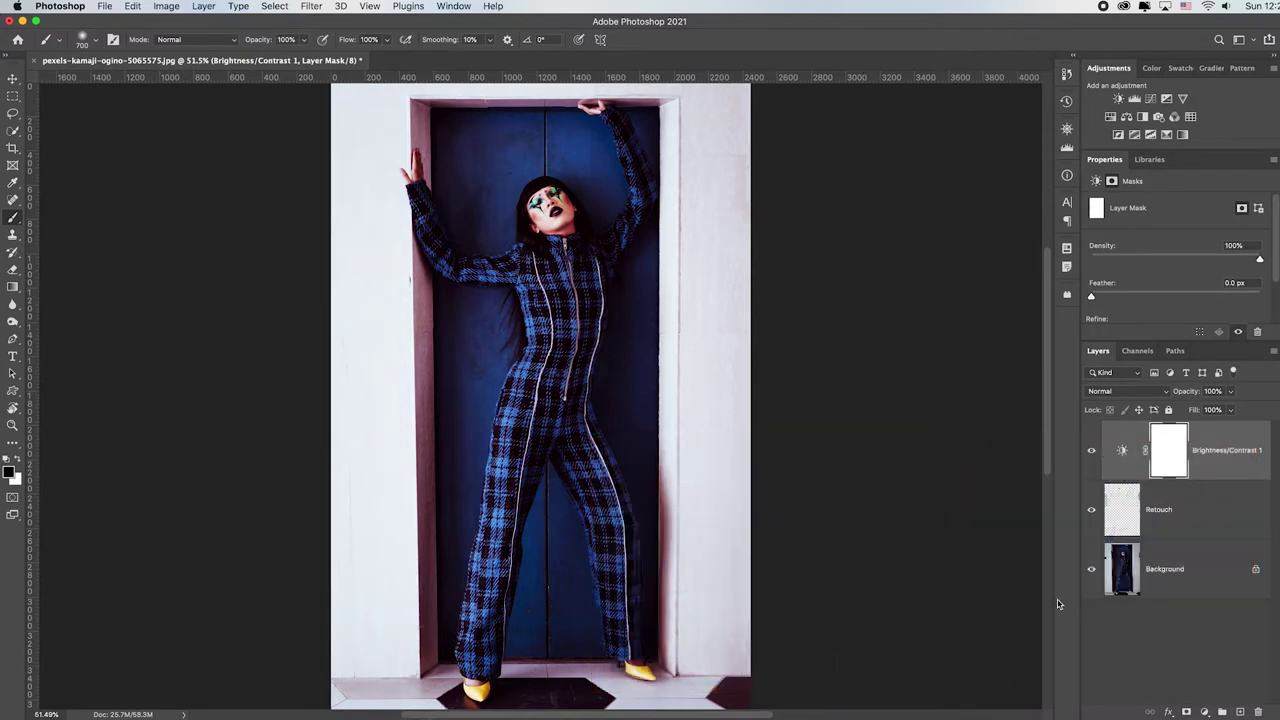
click(1092, 453)
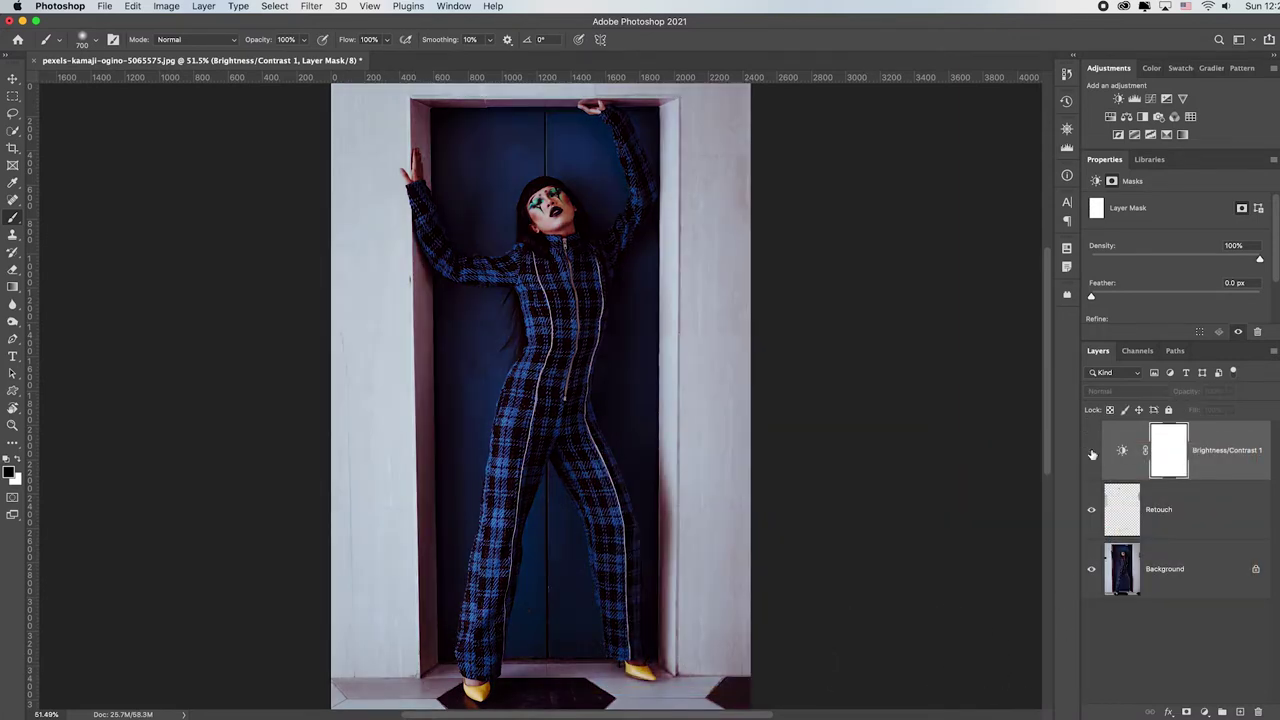
click(1092, 453)
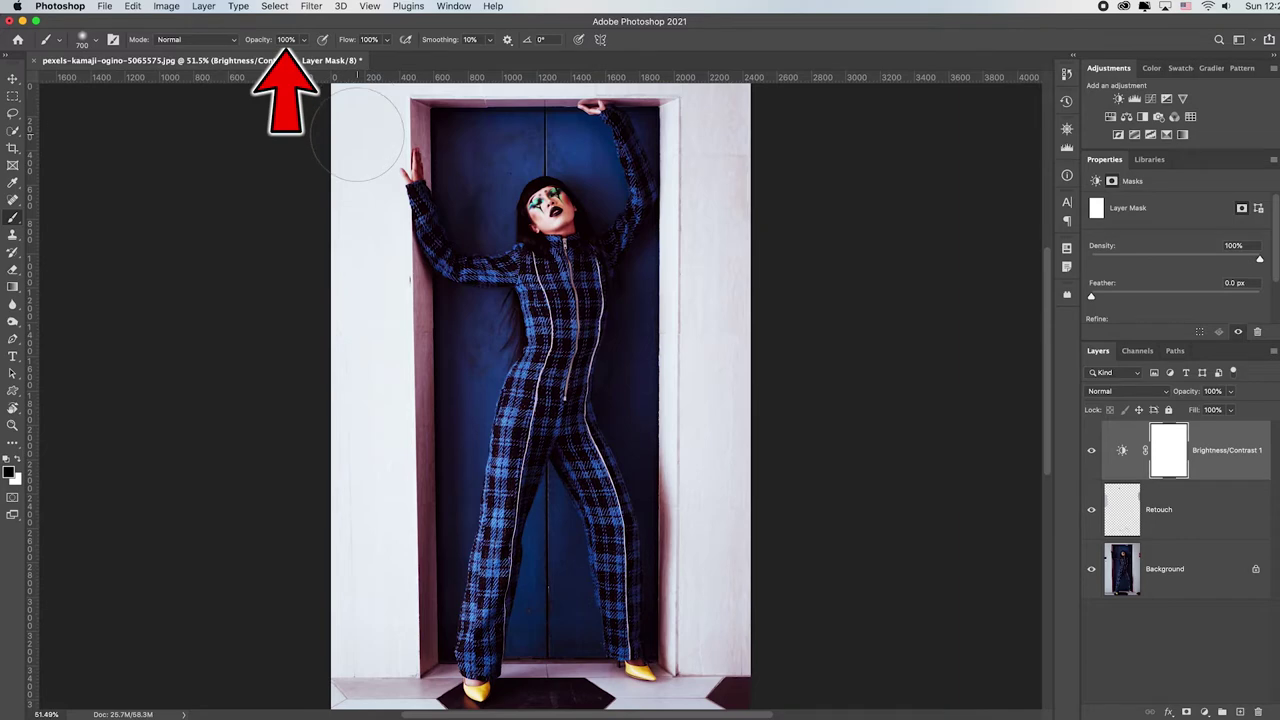
Lower the brush opacity to 40% and paint black on the mask over the walls on both sides of the elevator.
mouse_move(261, 45)
mouse_down()
mouse_move(212, 44)
mouse_move(226, 45)
mouse_up()
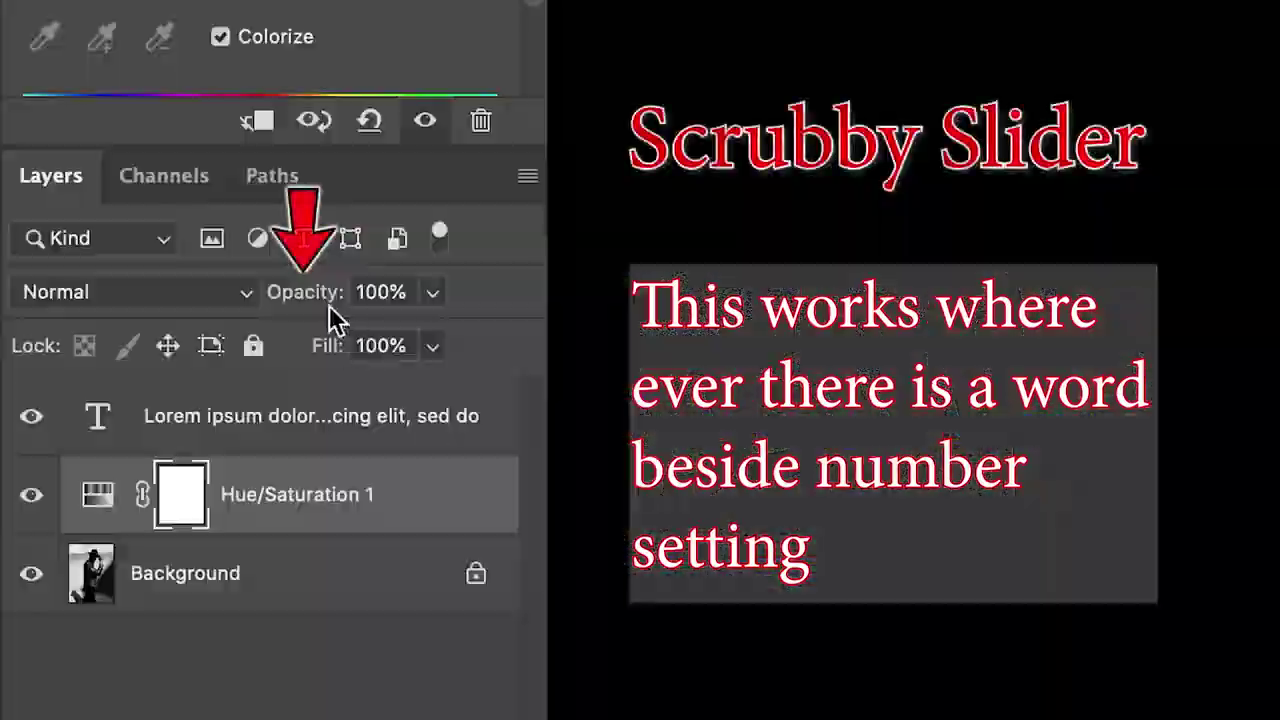
drag(323, 318, 277, 308)
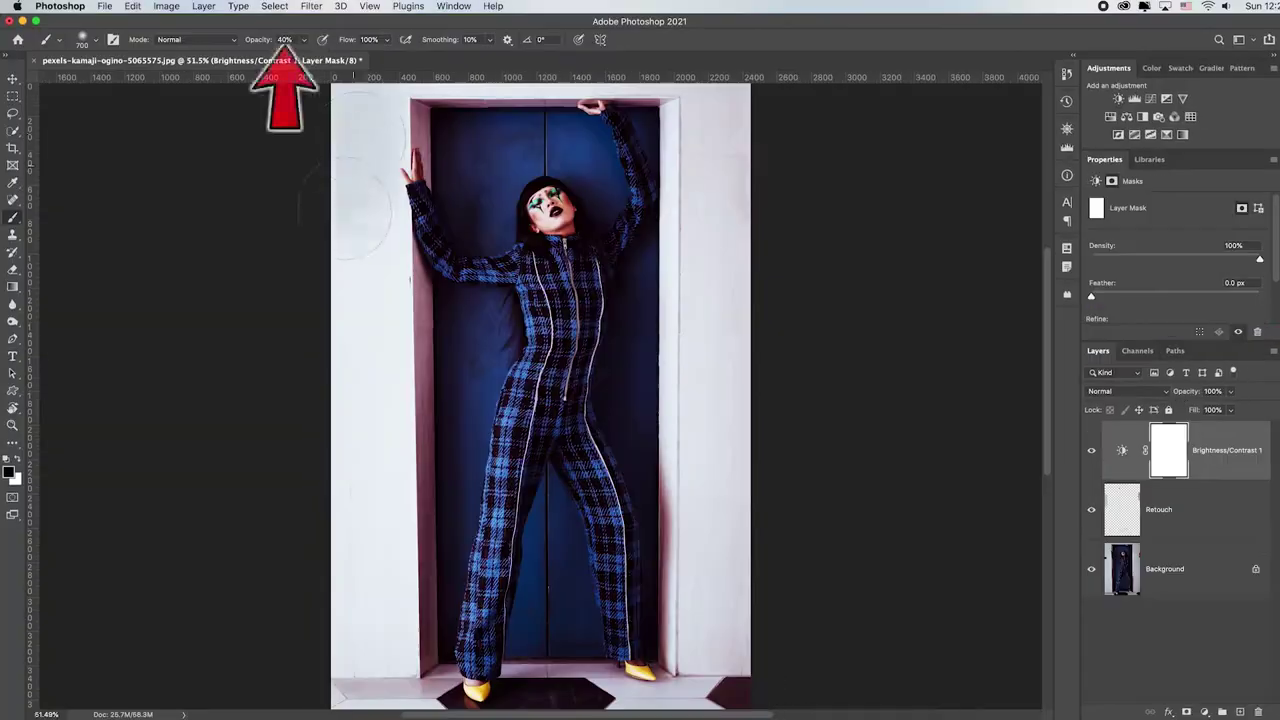
mouse_move(334, 347)
mouse_down()
mouse_move(343, 514)
mouse_move(370, 625)
mouse_move(390, 650)
mouse_up()
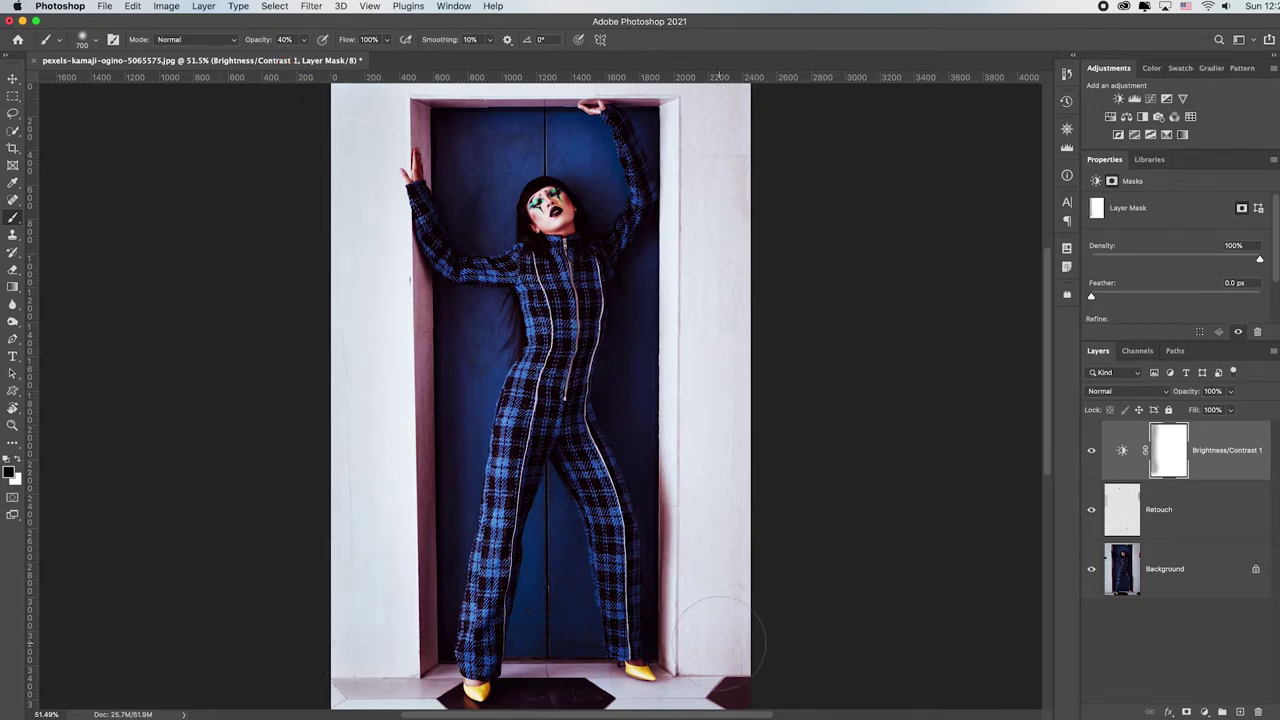
mouse_move(726, 496)
mouse_down()
mouse_move(729, 401)
mouse_move(714, 349)
mouse_move(712, 115)
mouse_up()
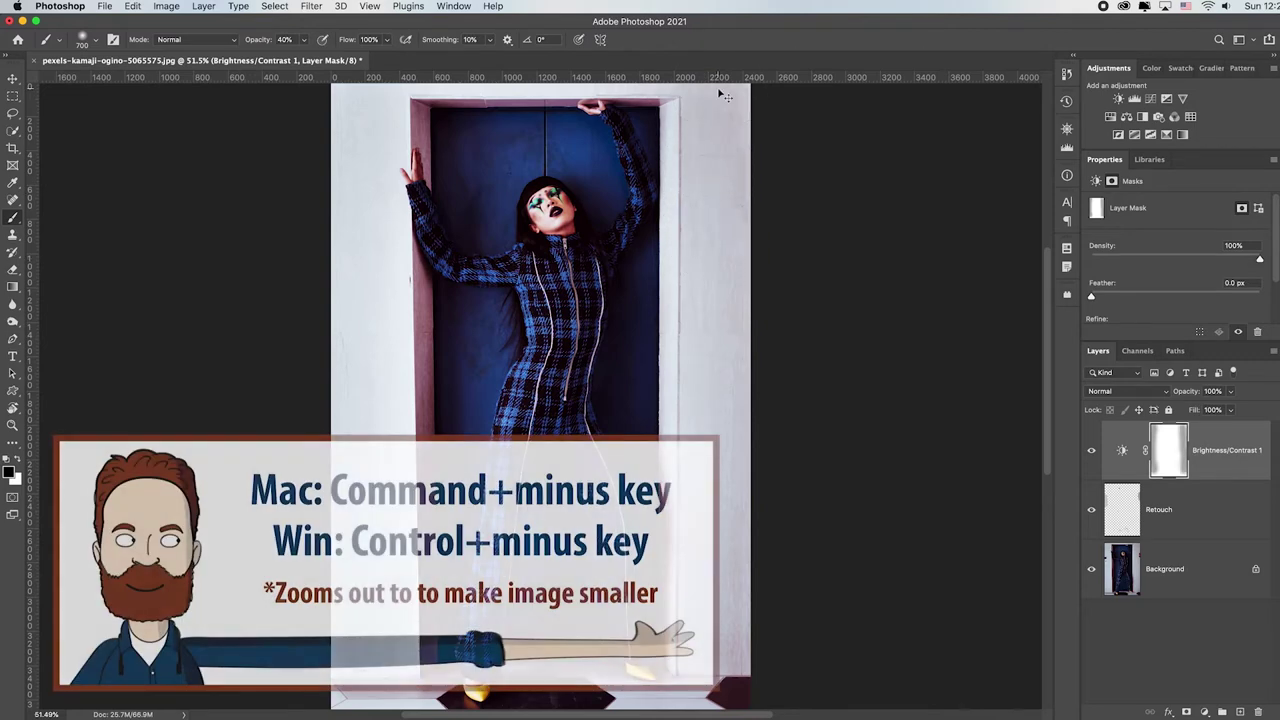
Compare the photo with the Brightness/Contrast layer hidden and shown, and inspect its layer mask on its own.
key(super+minus)
key(super+minus)
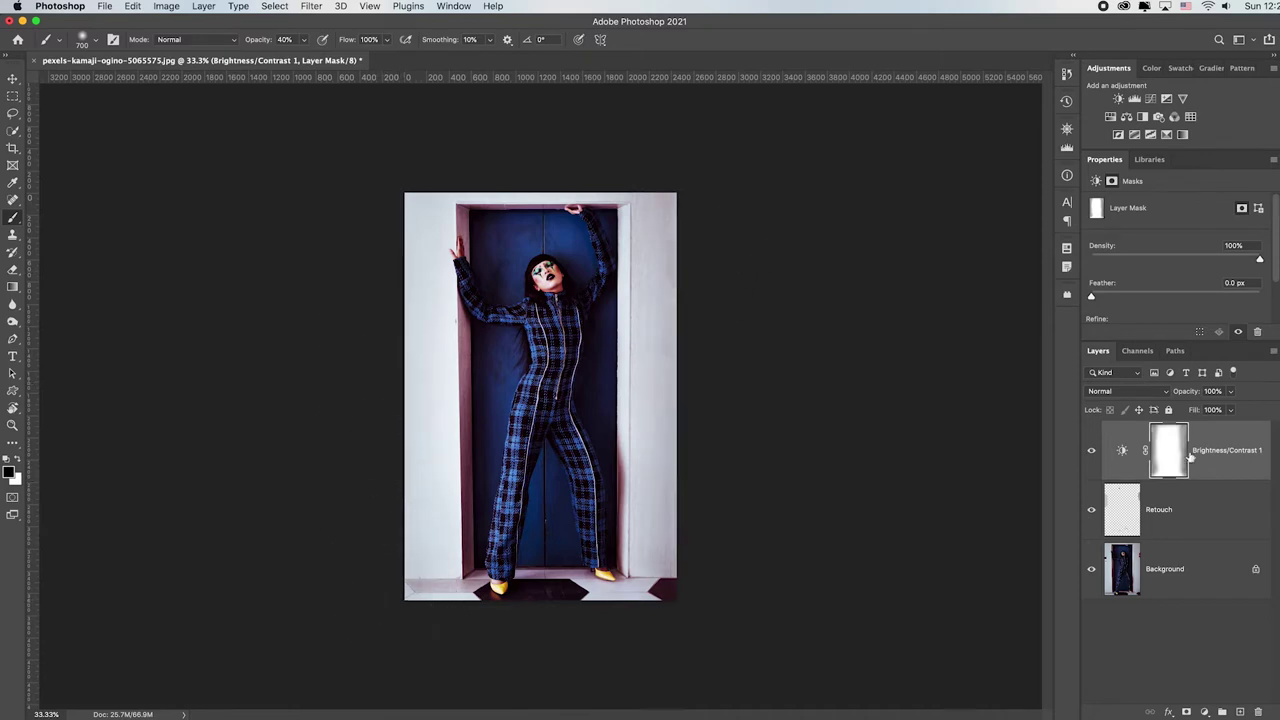
click(1091, 455)
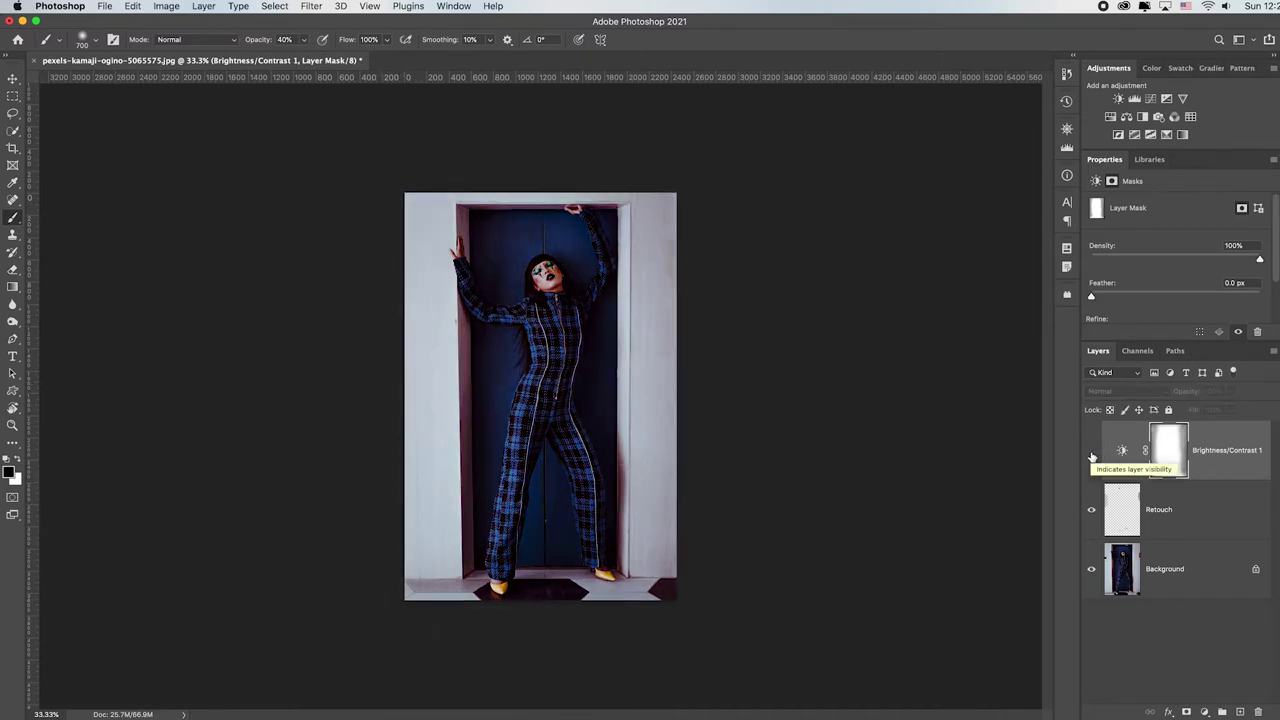
key(super+0)
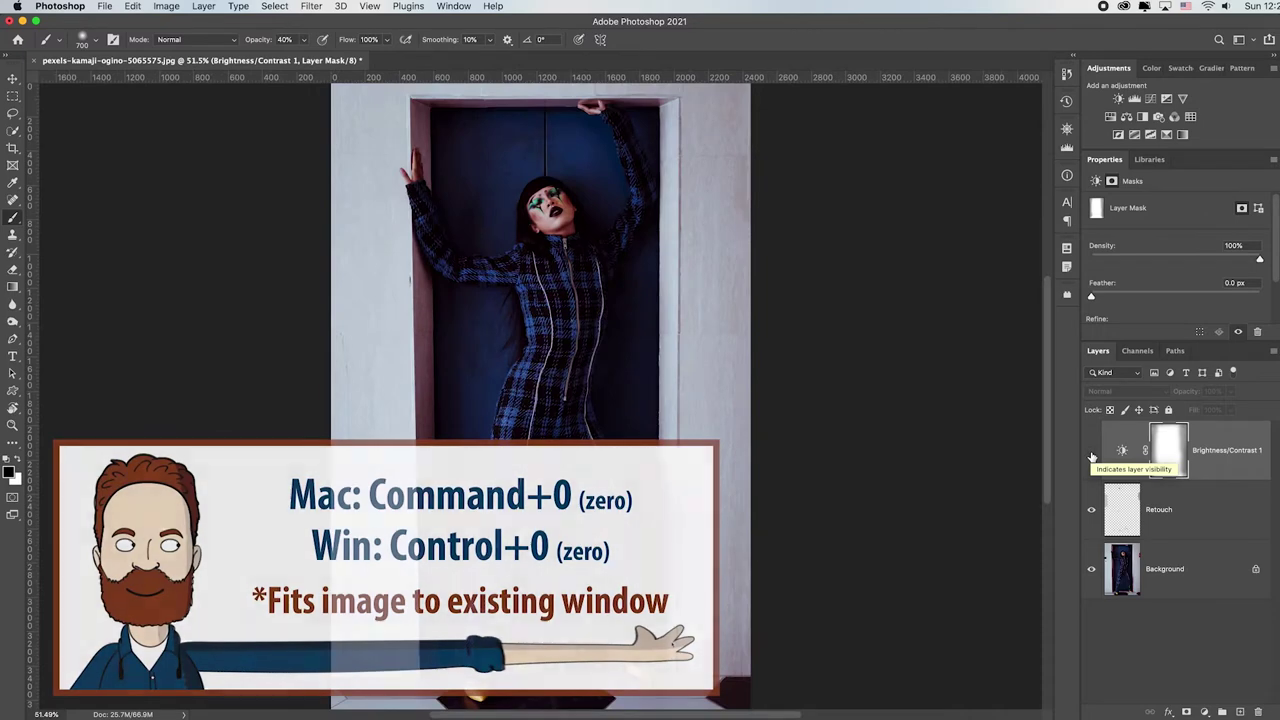
click(1092, 455)
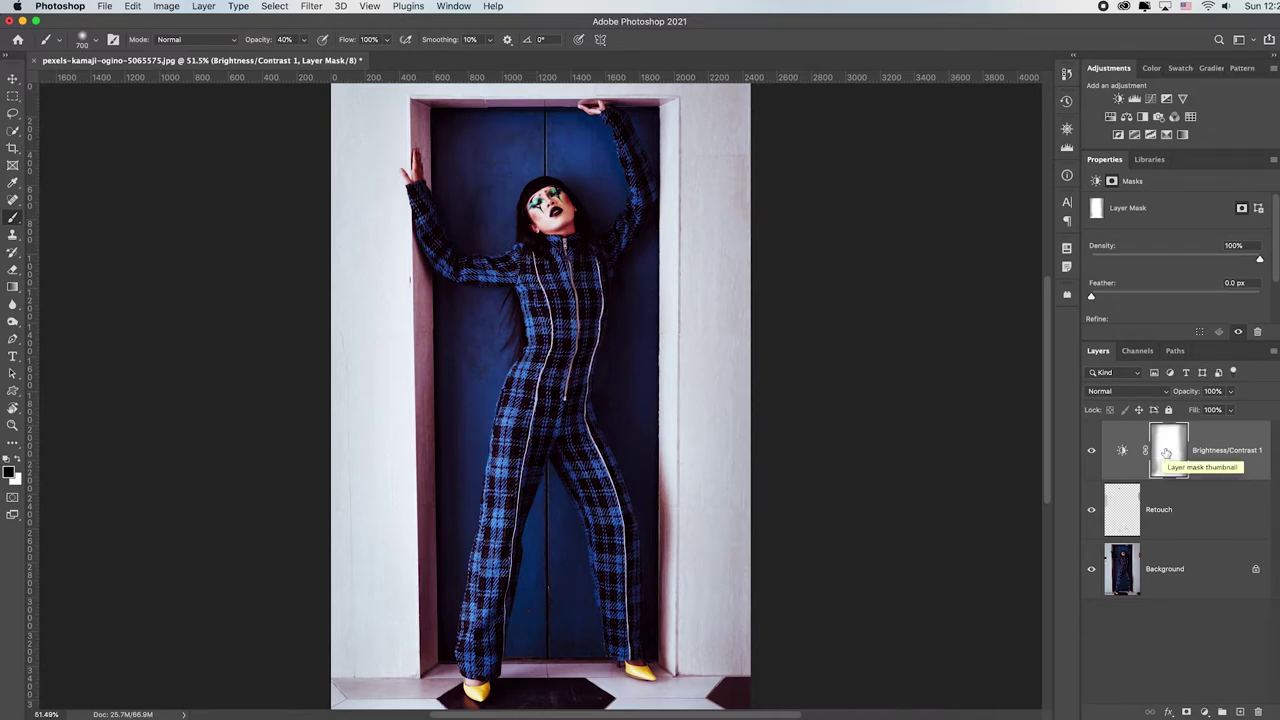
alt+click(1166, 453)
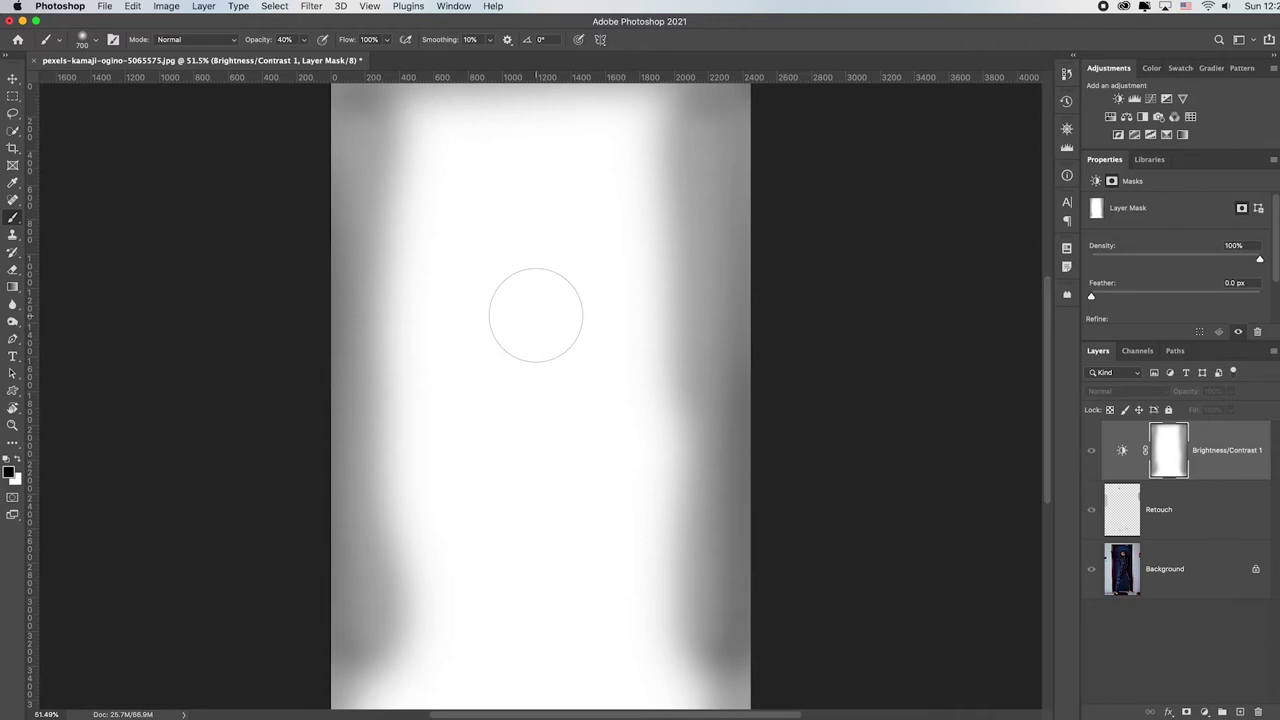
click(1092, 454)
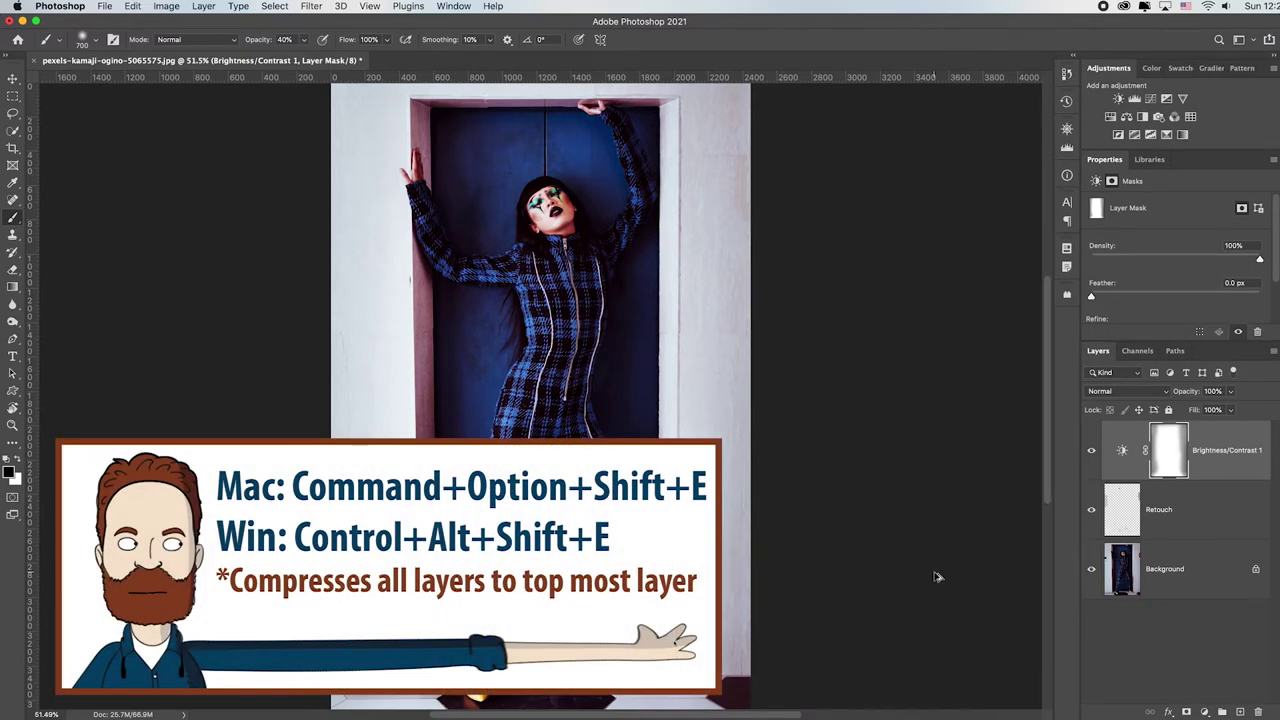
Stamp all visible layers into a new top layer and open the Camera Raw Filter's Geometry settings for it.
key(super+alt+shift+e)
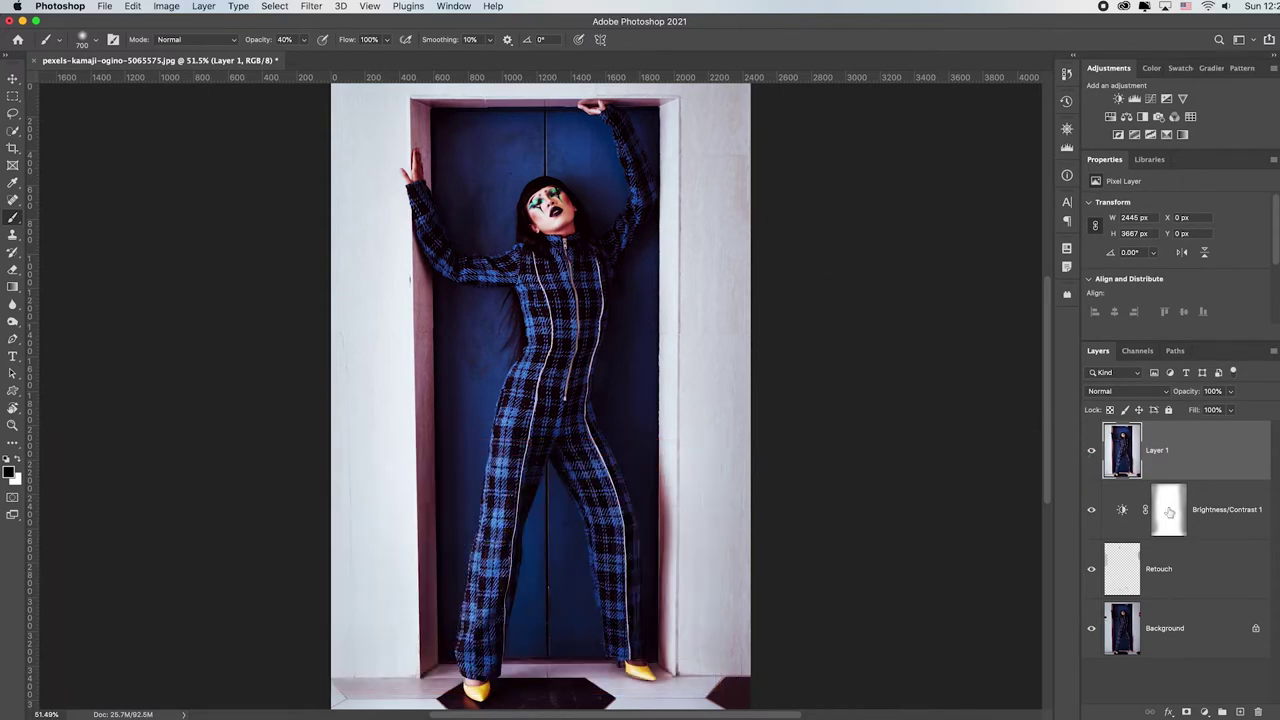
key(i)
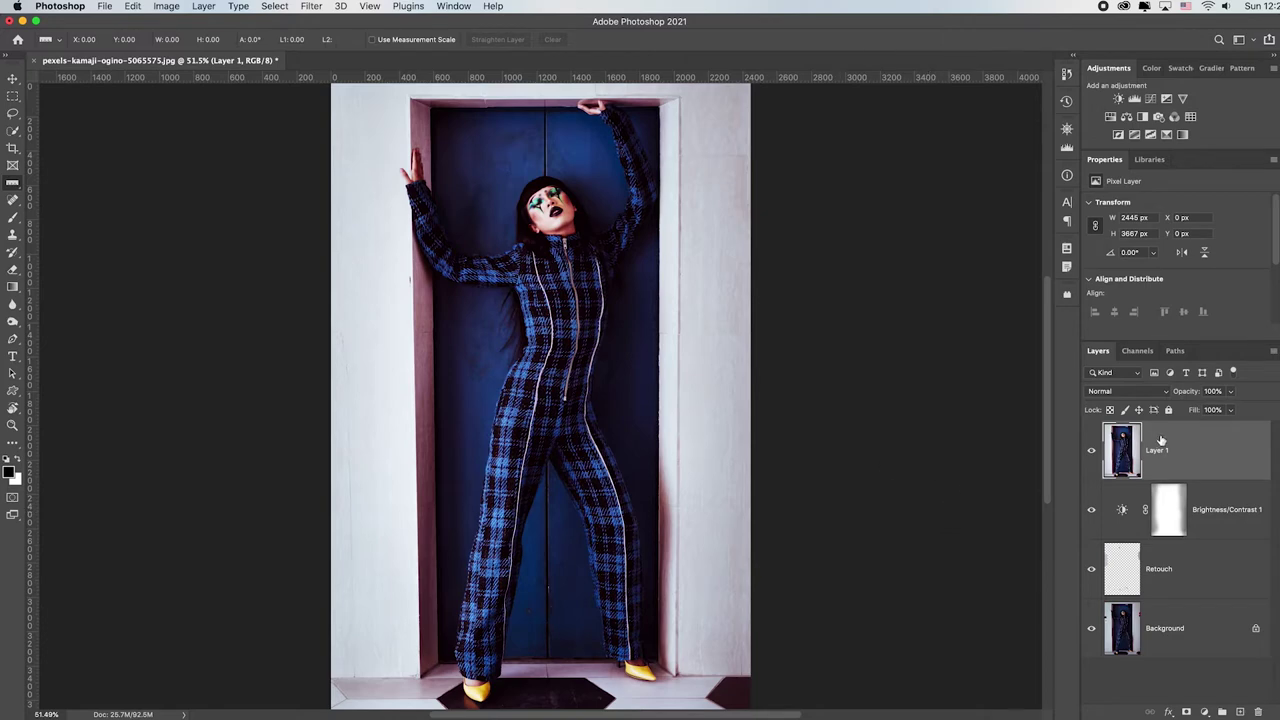
click(312, 6)
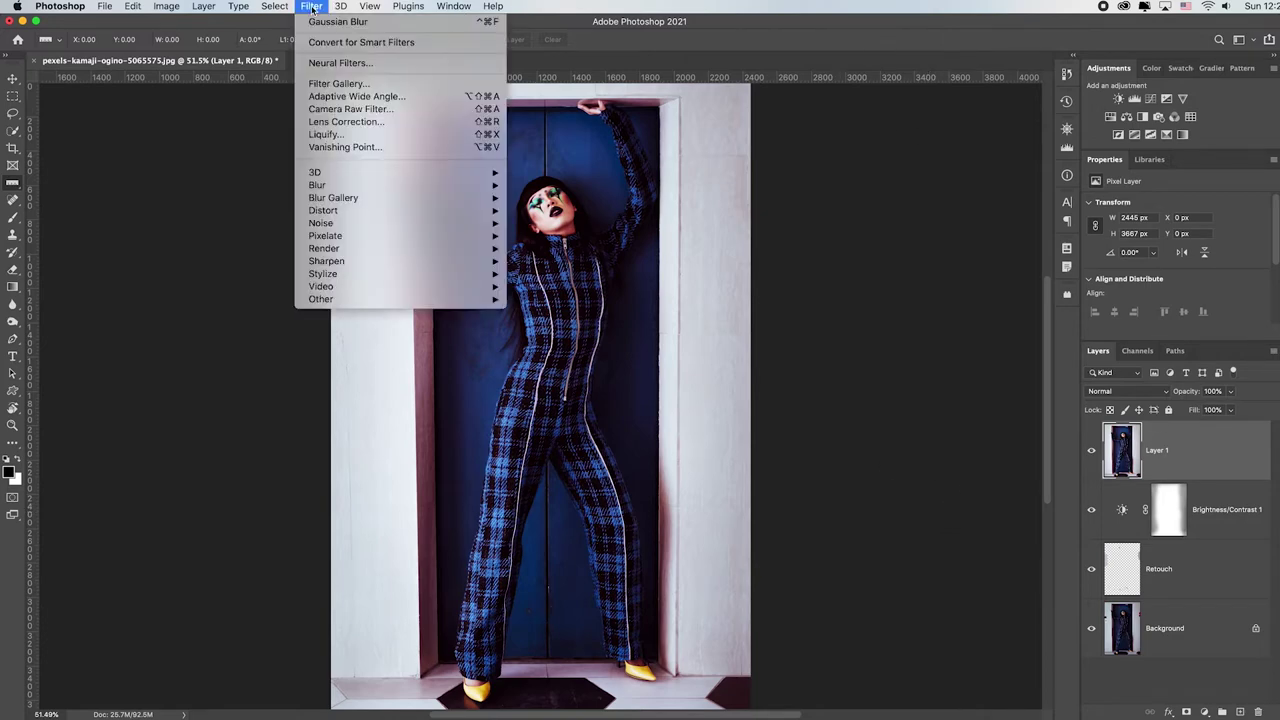
click(446, 115)
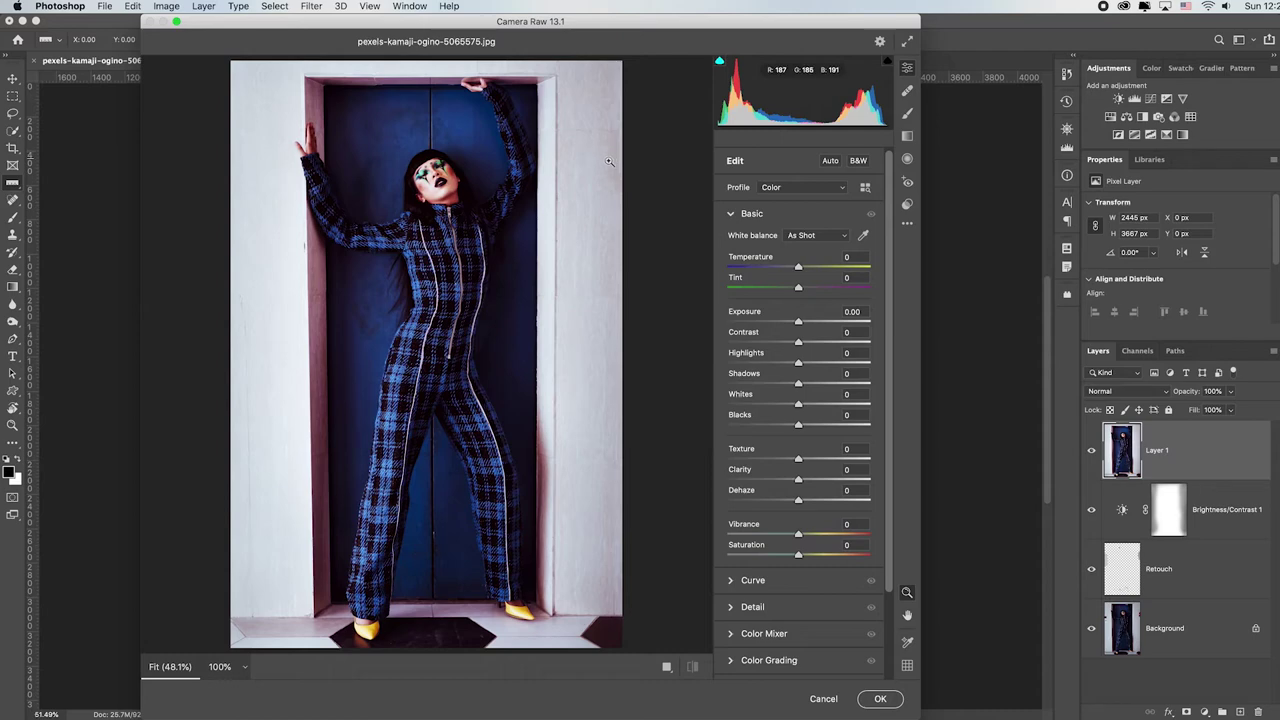
drag(921, 318, 1076, 300)
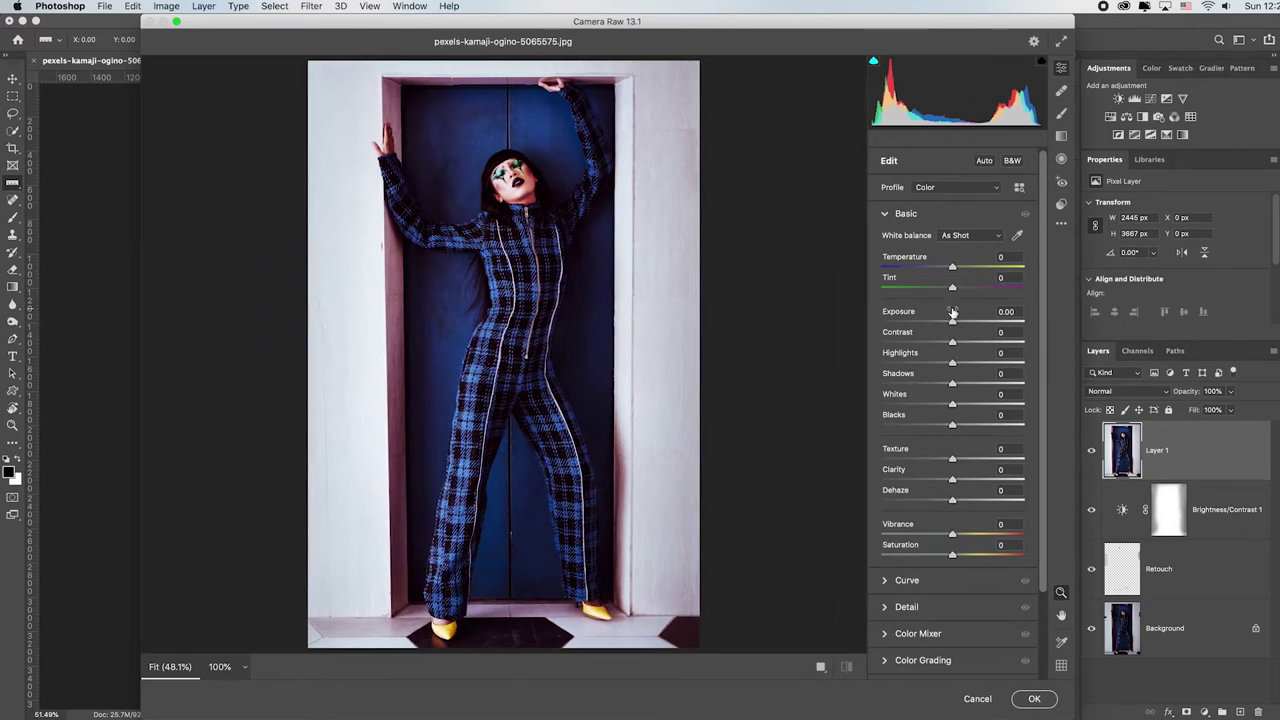
click(886, 215)
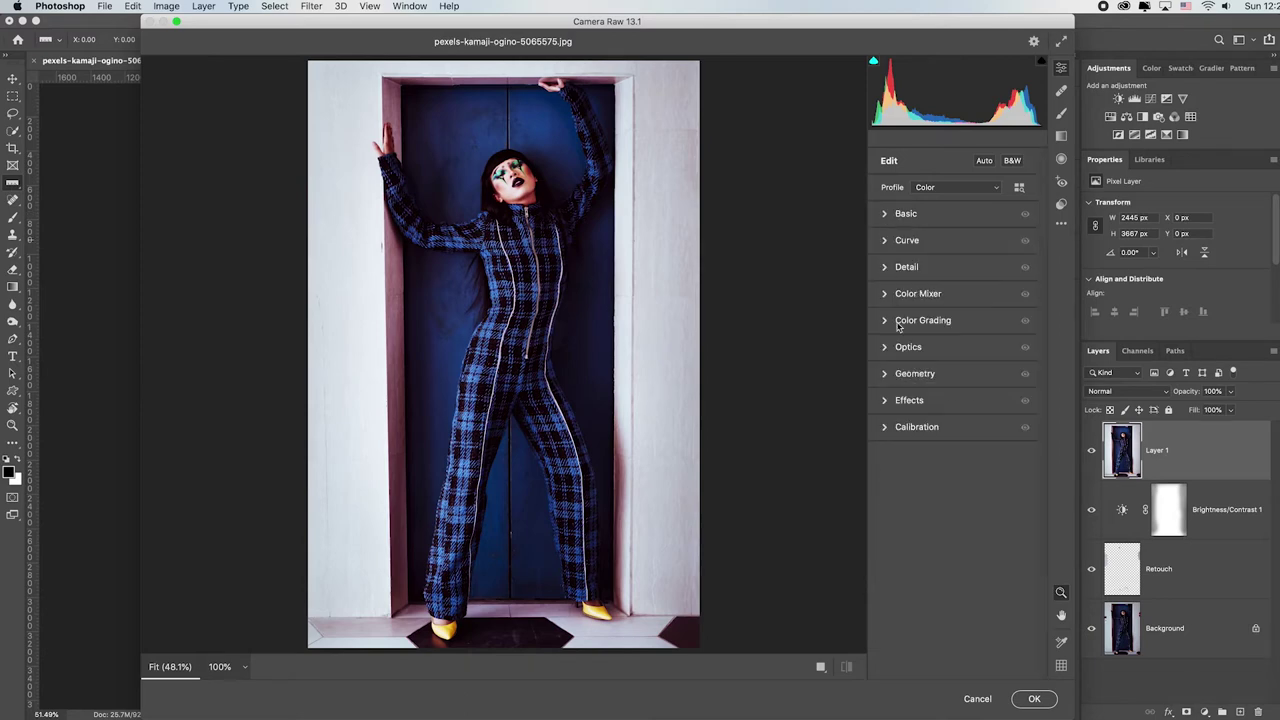
click(886, 375)
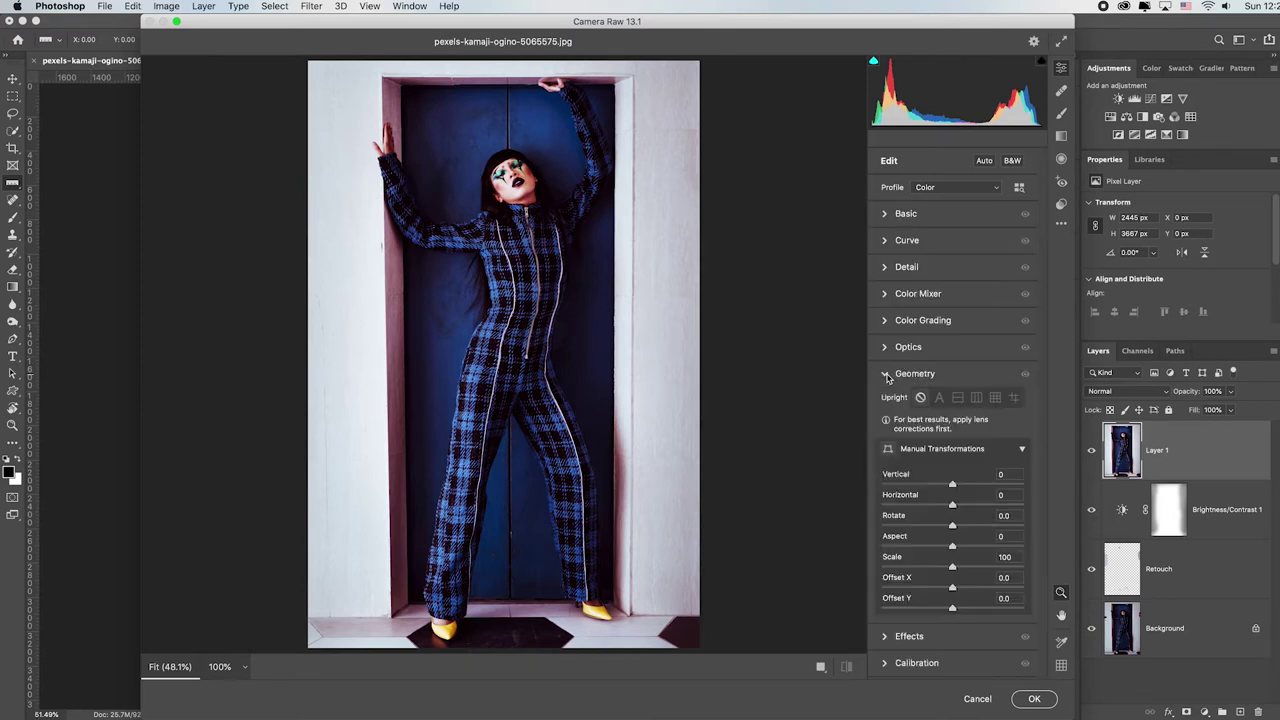
Try the Vertical and Auto Upright corrections, then set Upright back to Off.
click(978, 398)
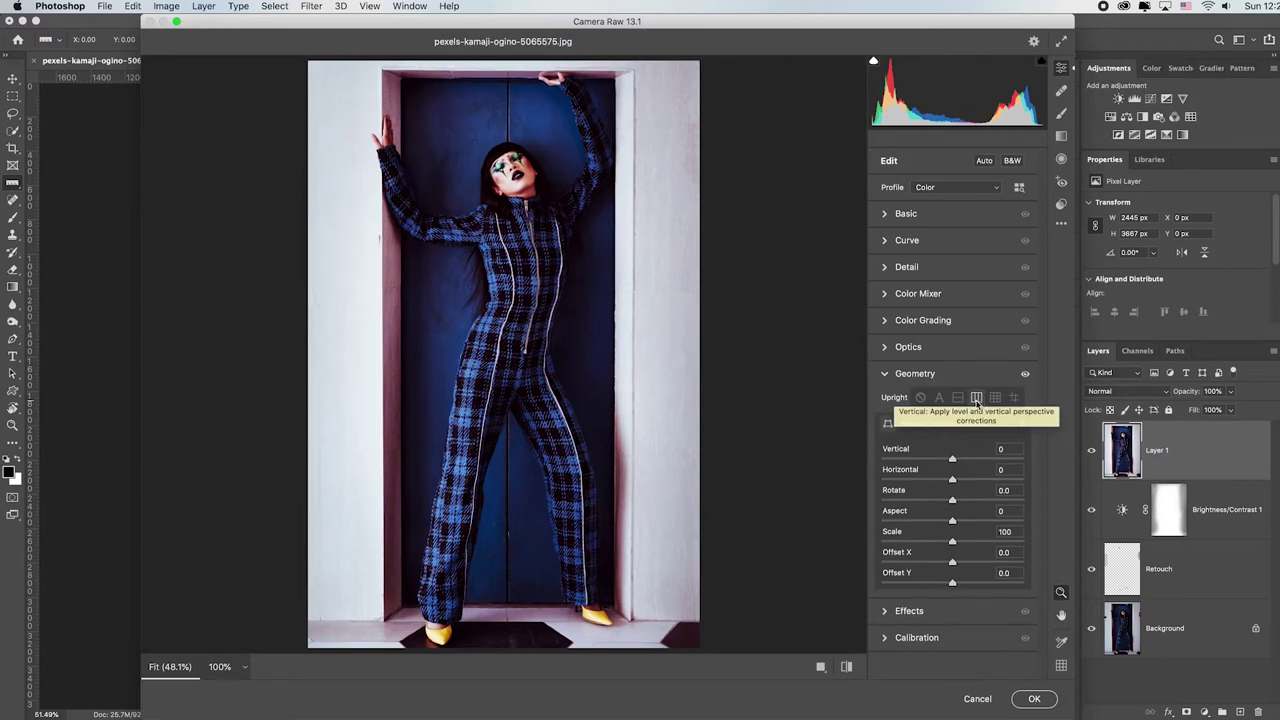
click(939, 398)
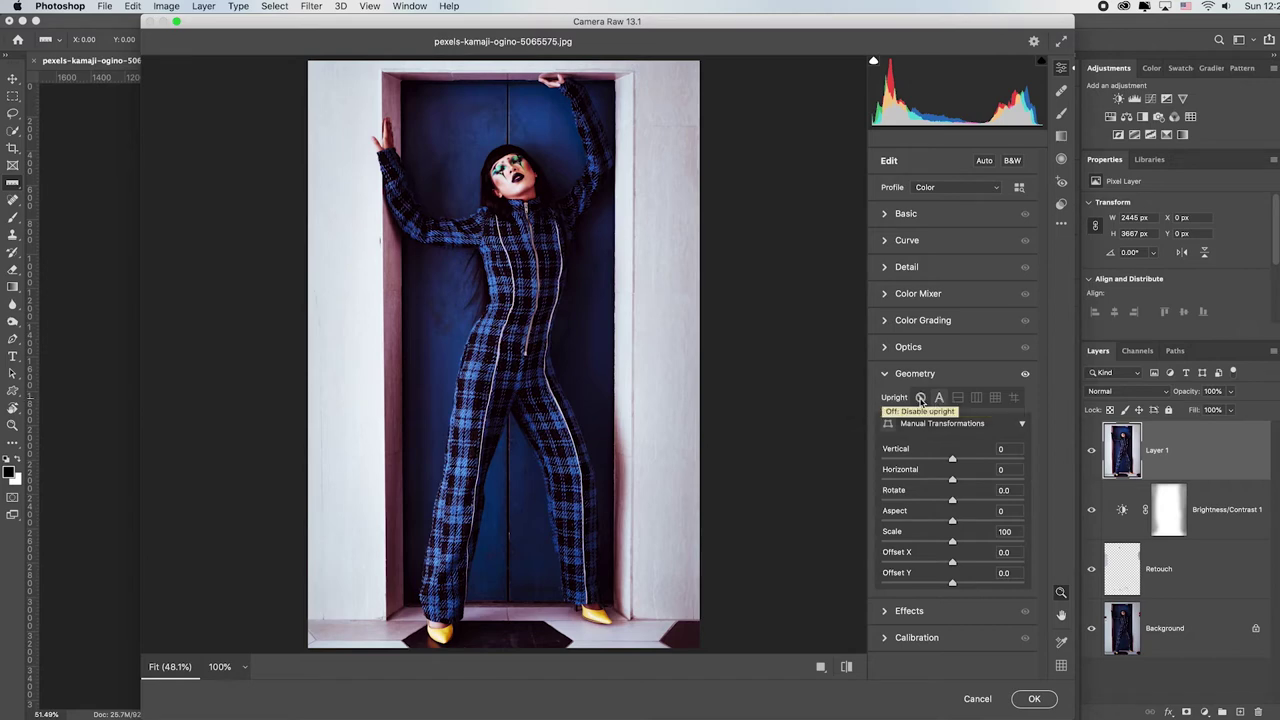
click(921, 398)
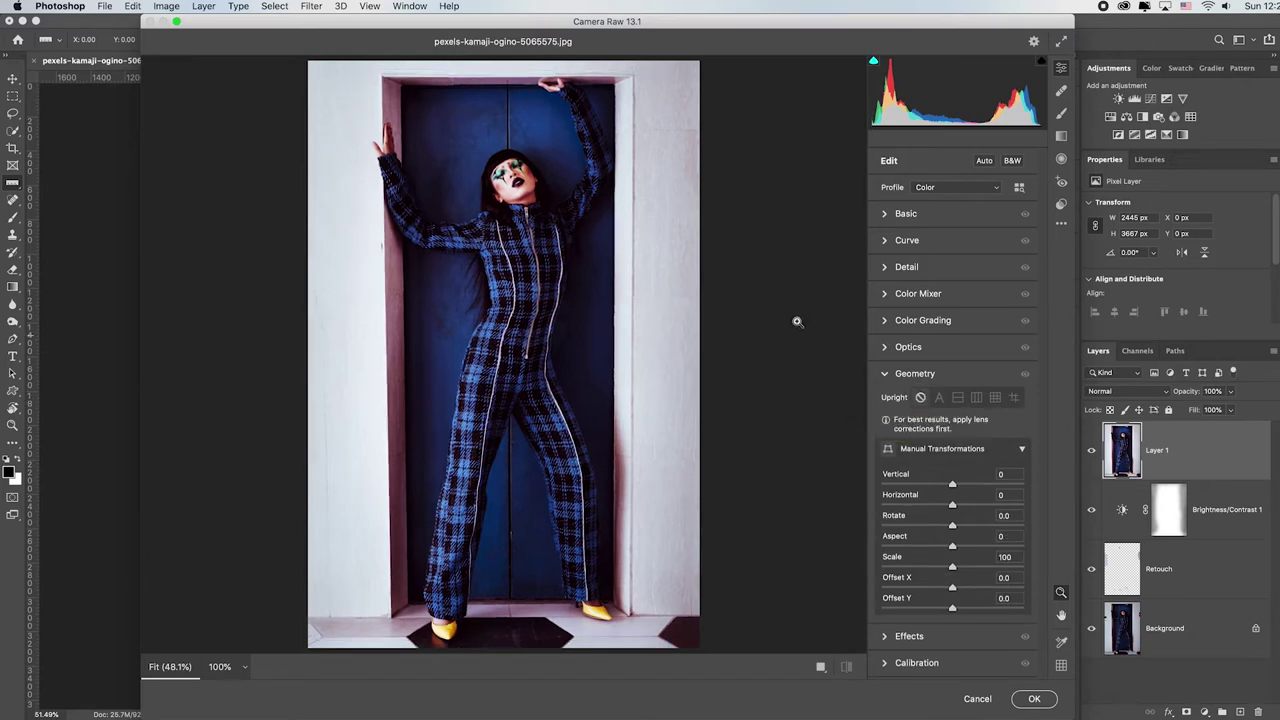
Apply the Full Upright perspective correction to Layer 1 and toggle the layer's visibility to compare before and after.
click(995, 397)
click(1033, 699)
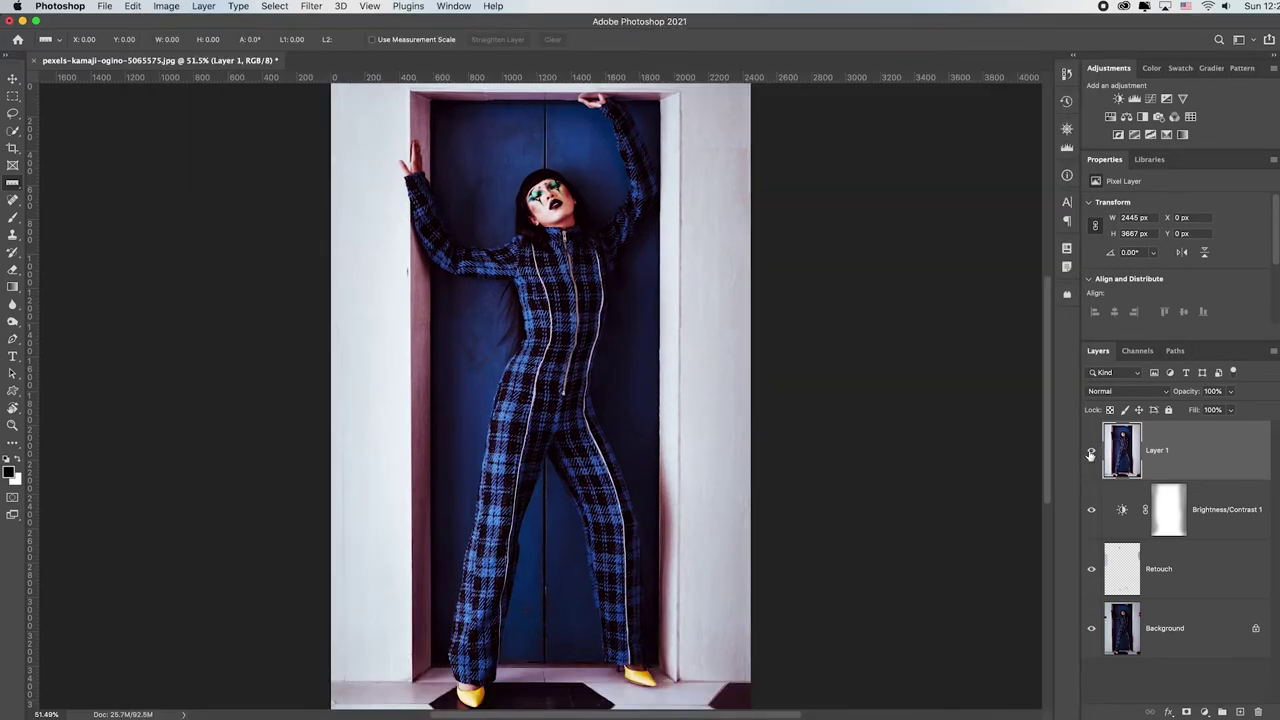
click(1092, 453)
click(1092, 455)
click(1092, 455)
click(1092, 455)
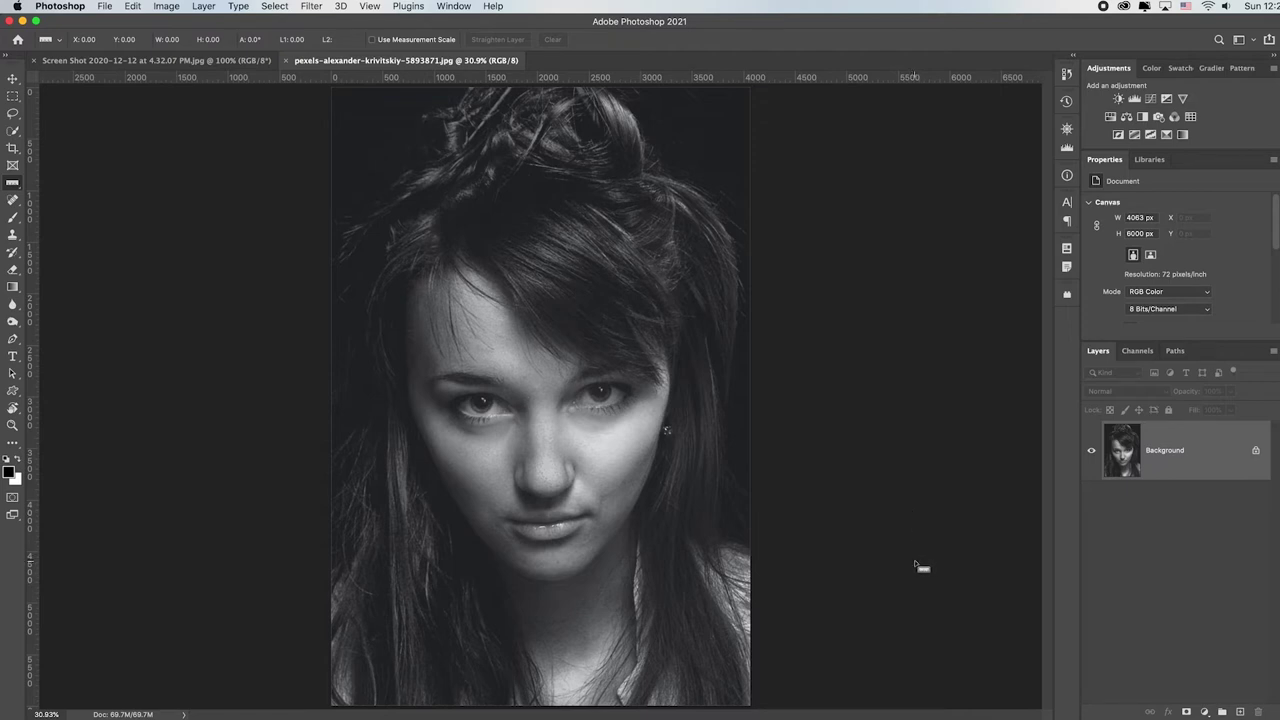
Display the histogram of the black-and-white portrait and refresh it with uncached data.
click(1067, 150)
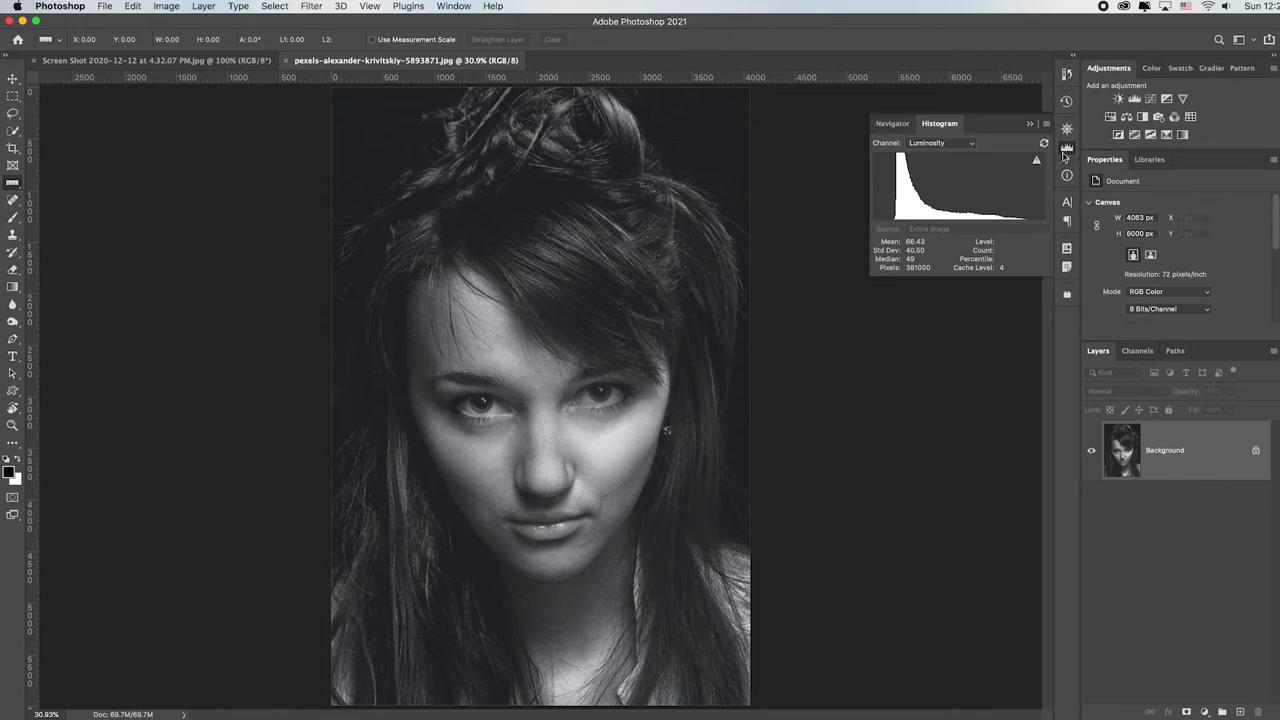
click(1037, 162)
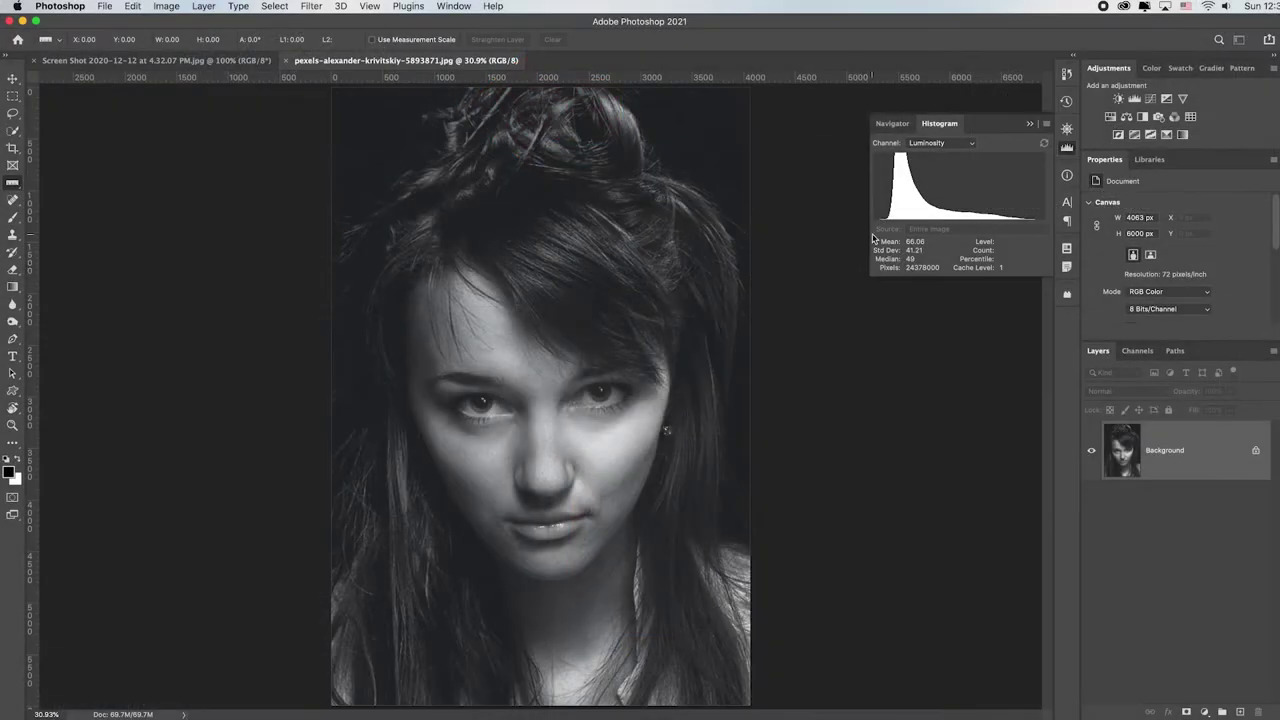
Try a Brightness/Contrast adjustment layer on the dark portrait with Brightness 53 and Contrast 100.
click(1118, 99)
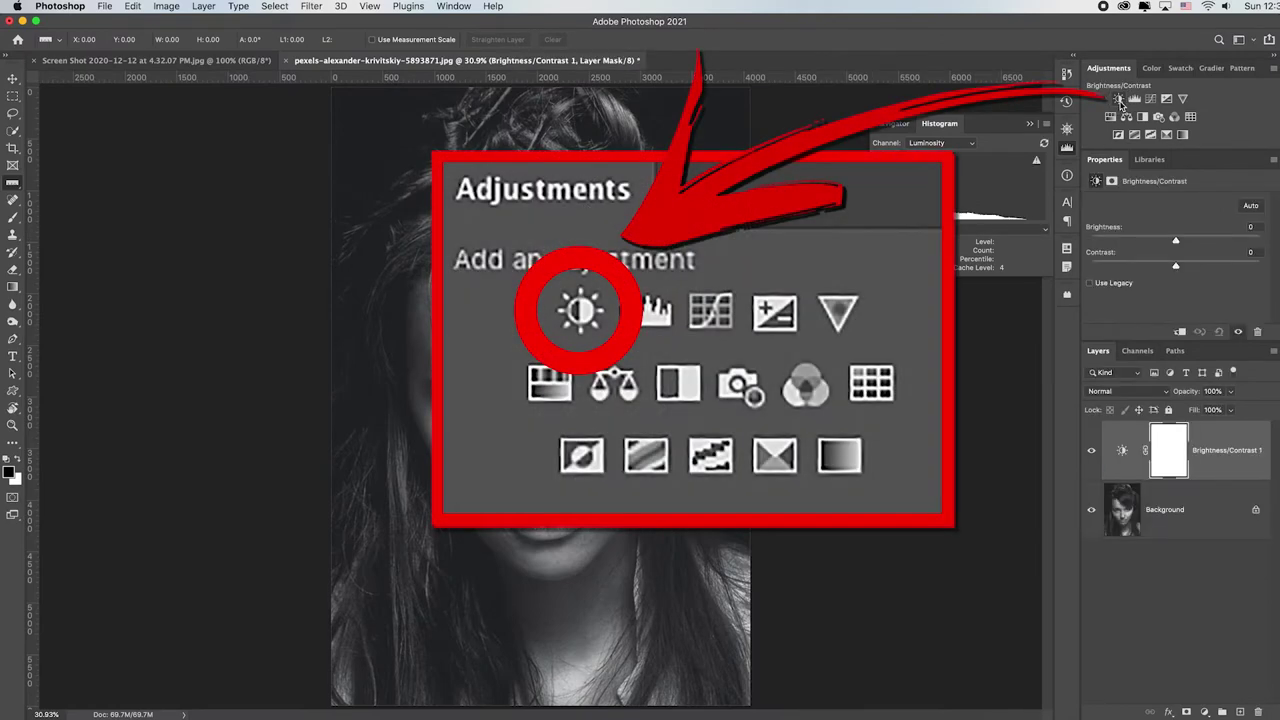
click(1176, 242)
drag(1176, 242, 1270, 270)
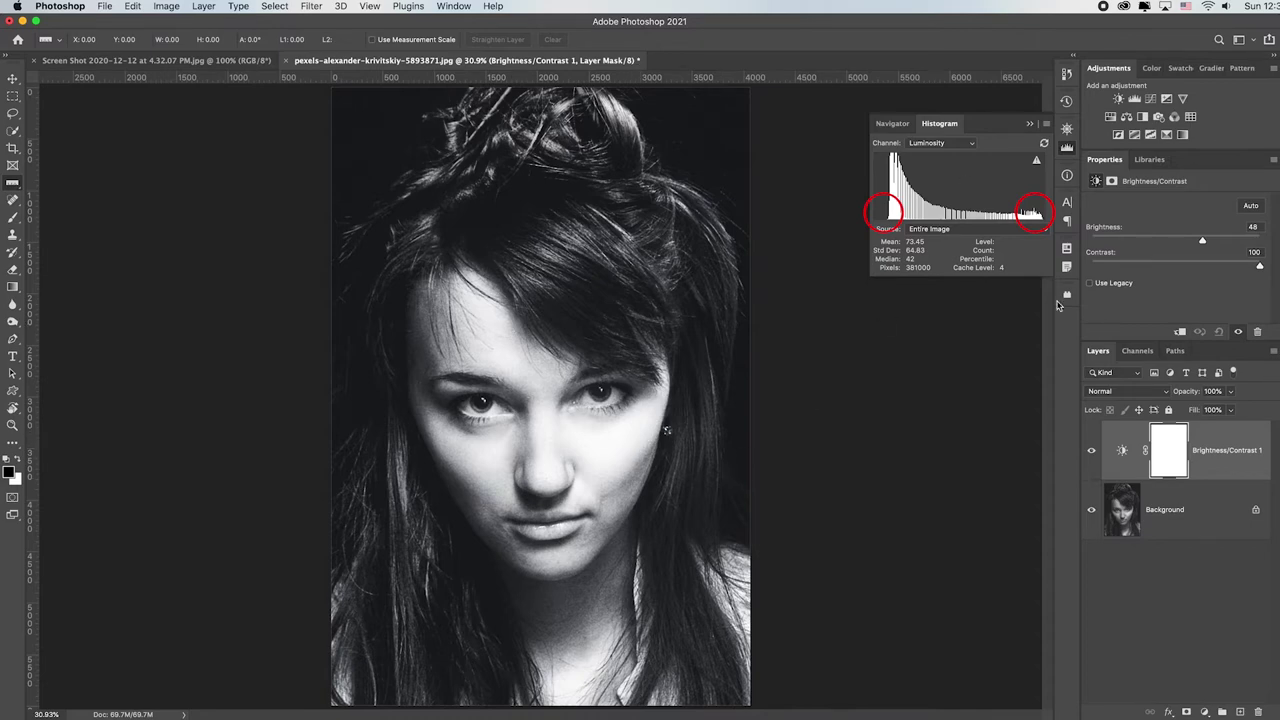
mouse_move(1202, 244)
mouse_down()
mouse_move(1155, 247)
mouse_move(1204, 243)
mouse_up()
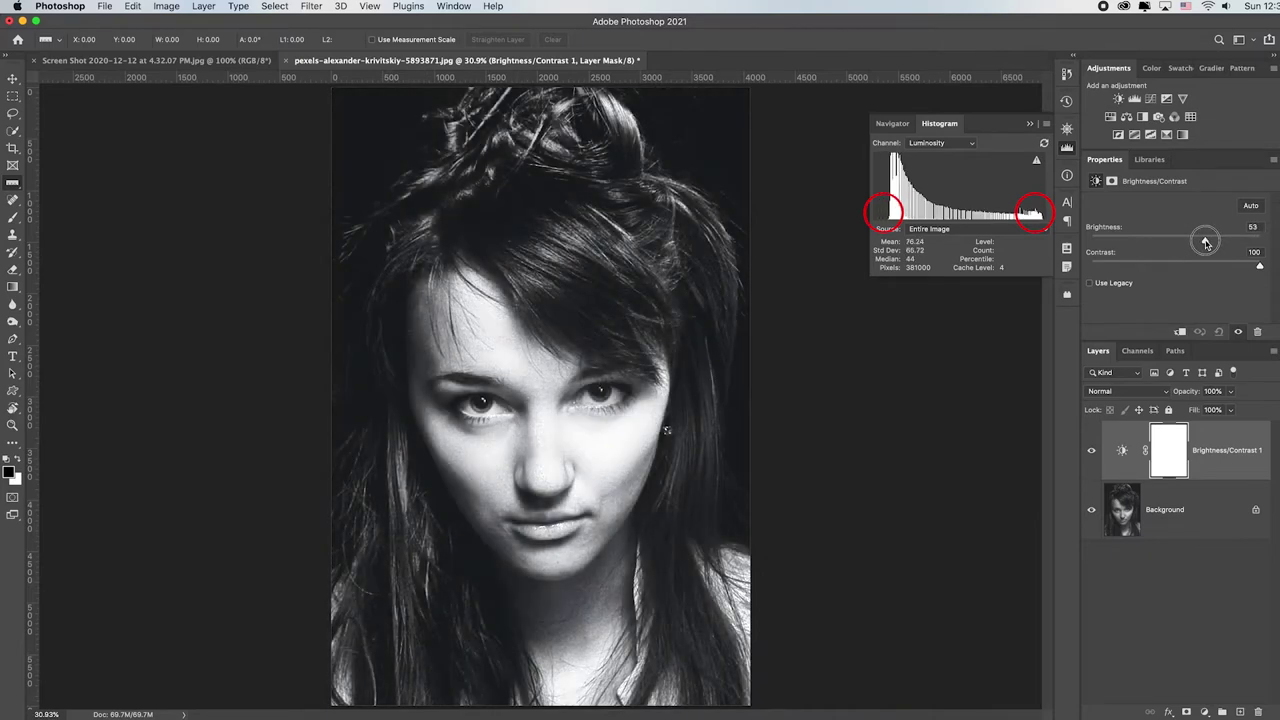
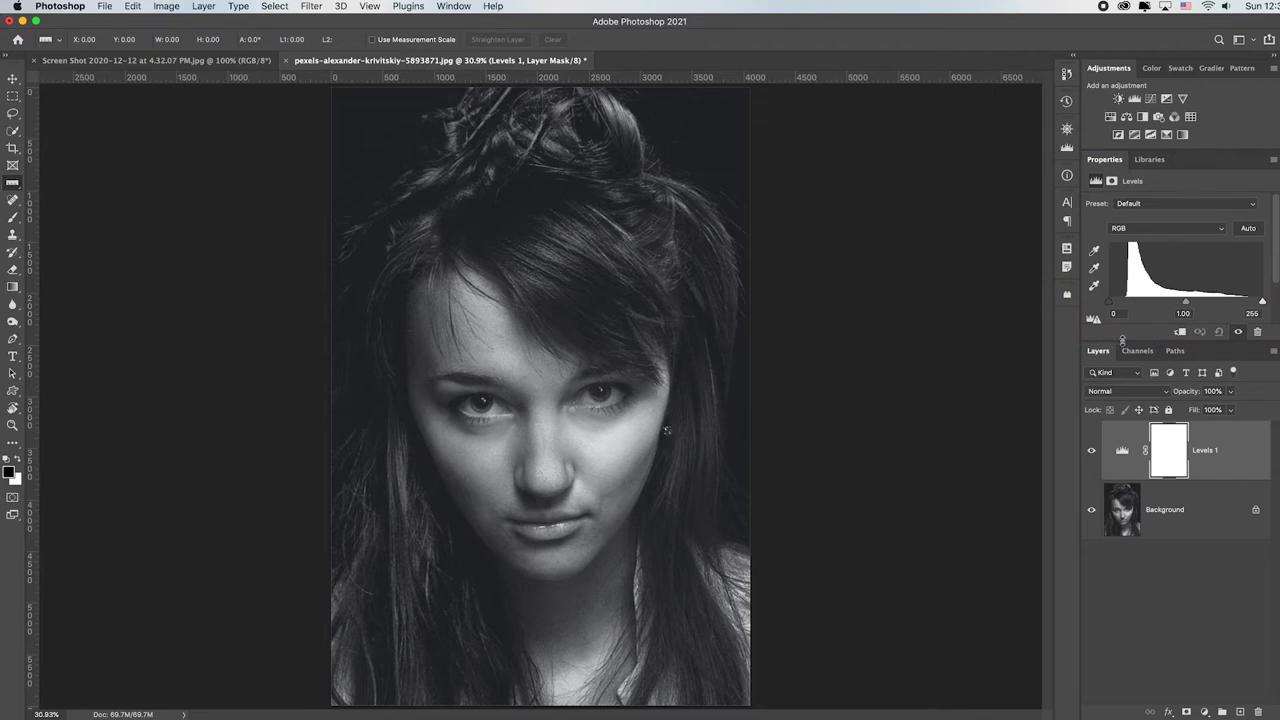
Try input levels of 29, 1.02 and 233 on the Levels adjustment layer, then reset it to its defaults.
drag(1122, 340, 1125, 391)
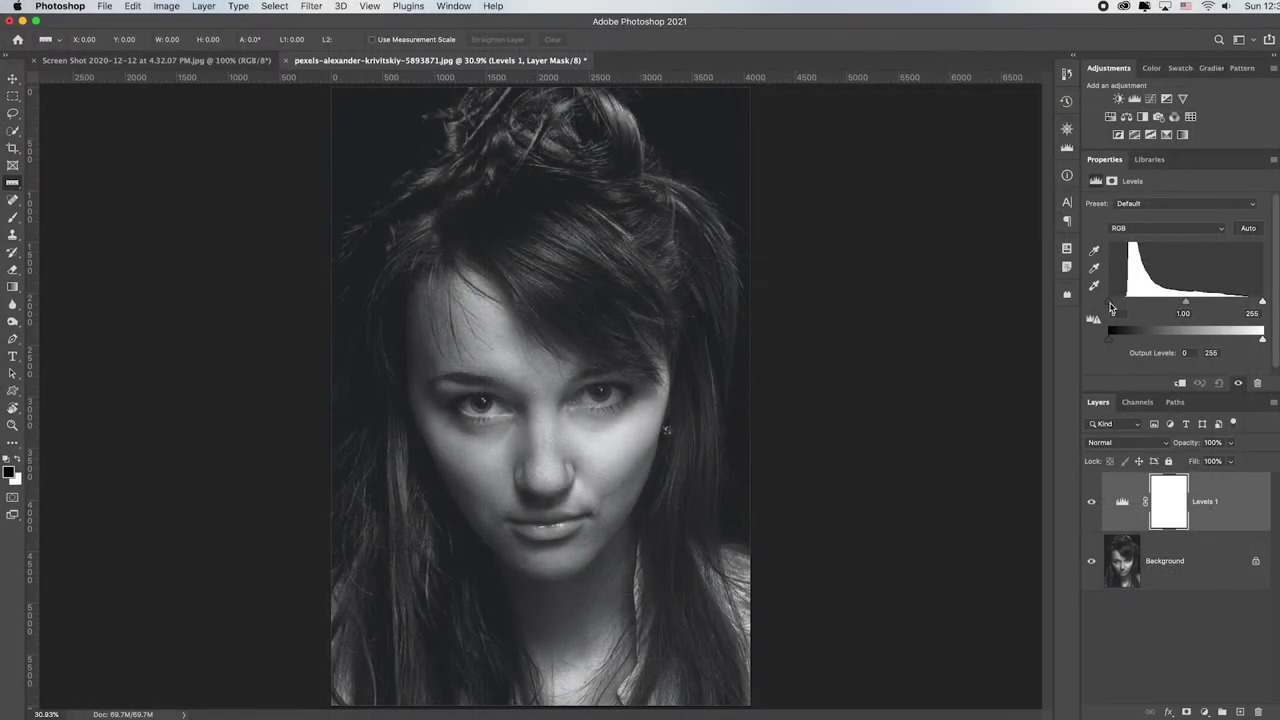
drag(1110, 304, 1127, 306)
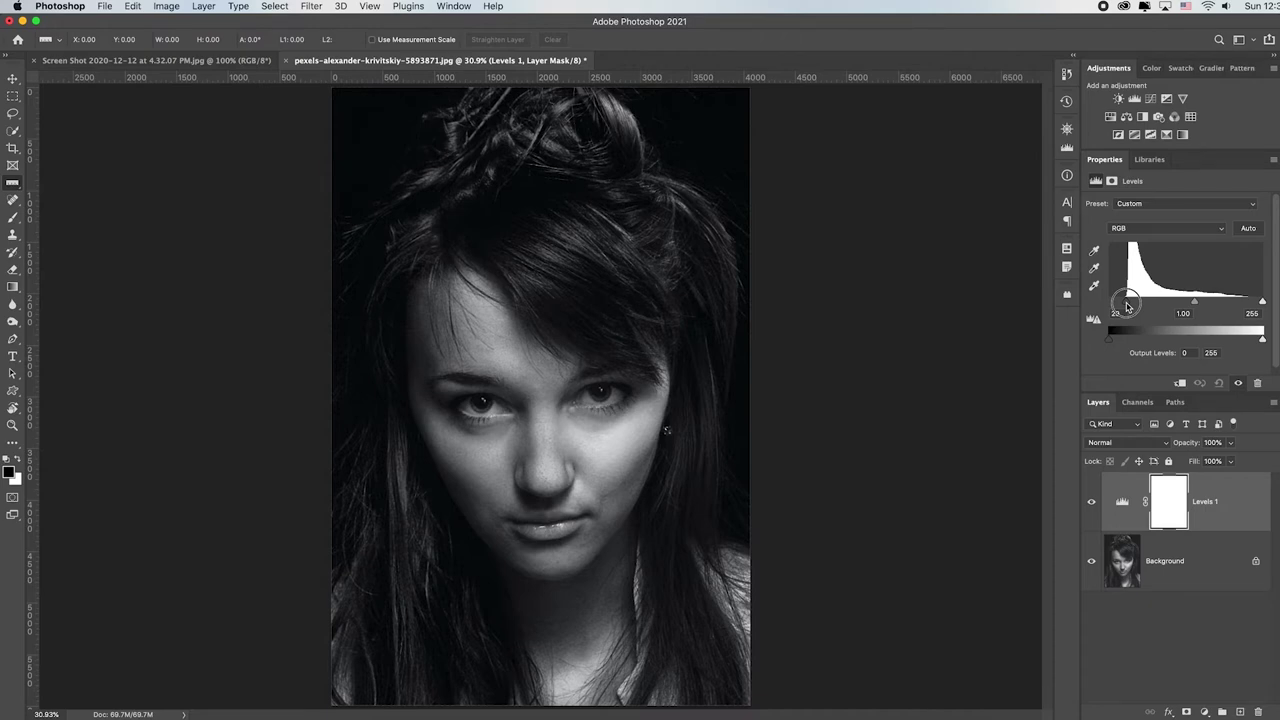
drag(1127, 306, 1122, 291)
drag(1263, 302, 1187, 308)
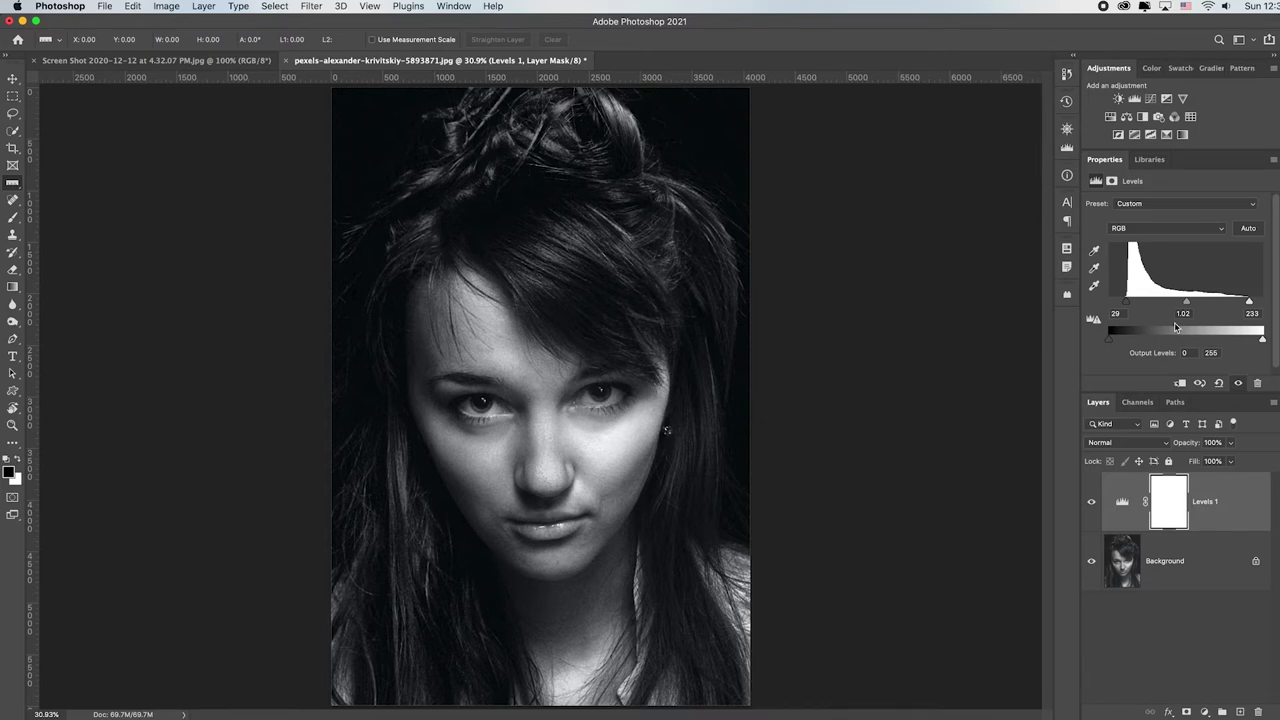
click(1219, 386)
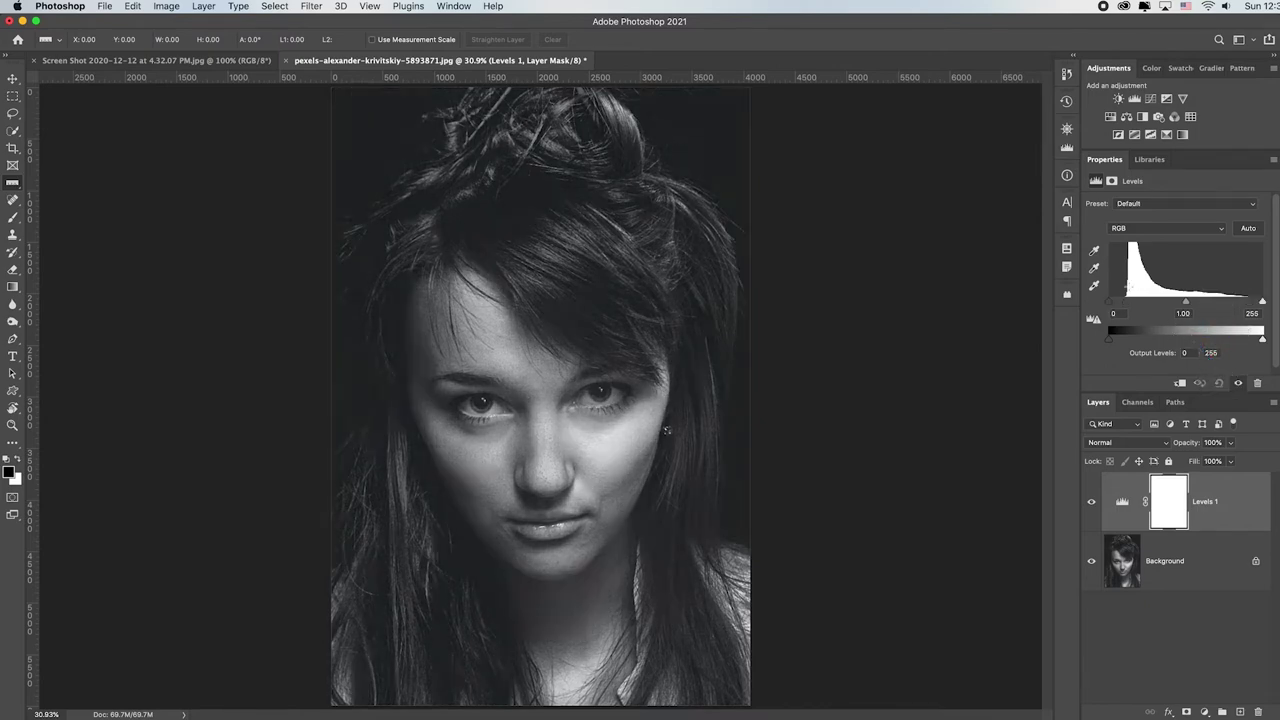
Set the Levels layer's black input level to 28 and its white input level to 224, checking for shadow clipping.
alt+click(1109, 303)
drag(1109, 303, 1136, 309)
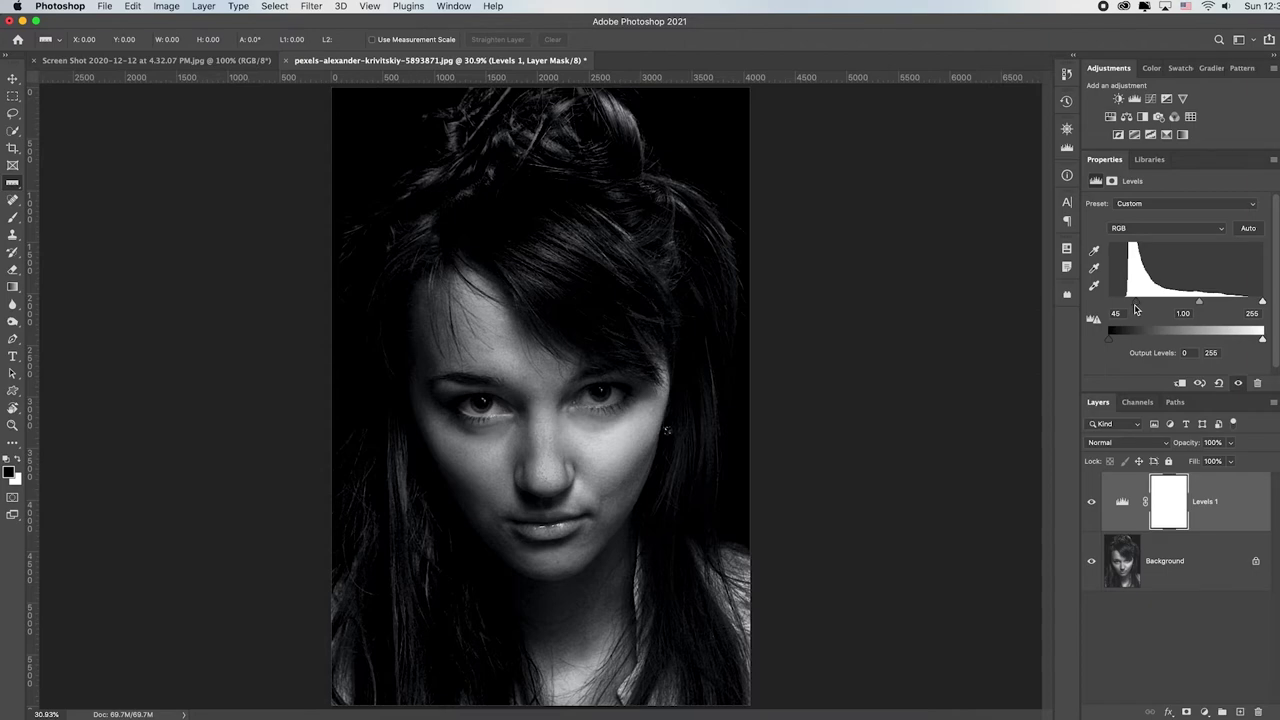
drag(1135, 308, 1125, 305)
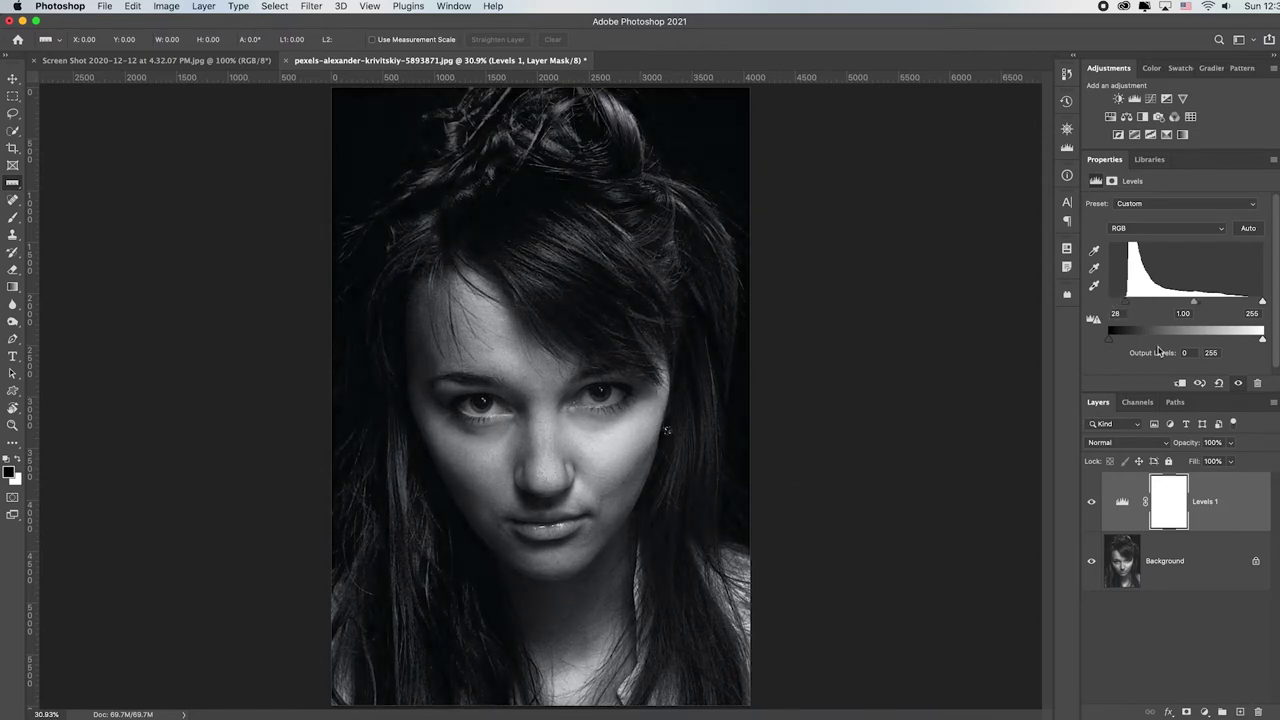
mouse_move(1263, 304)
mouse_down()
mouse_move(1227, 307)
mouse_move(1244, 307)
mouse_up()
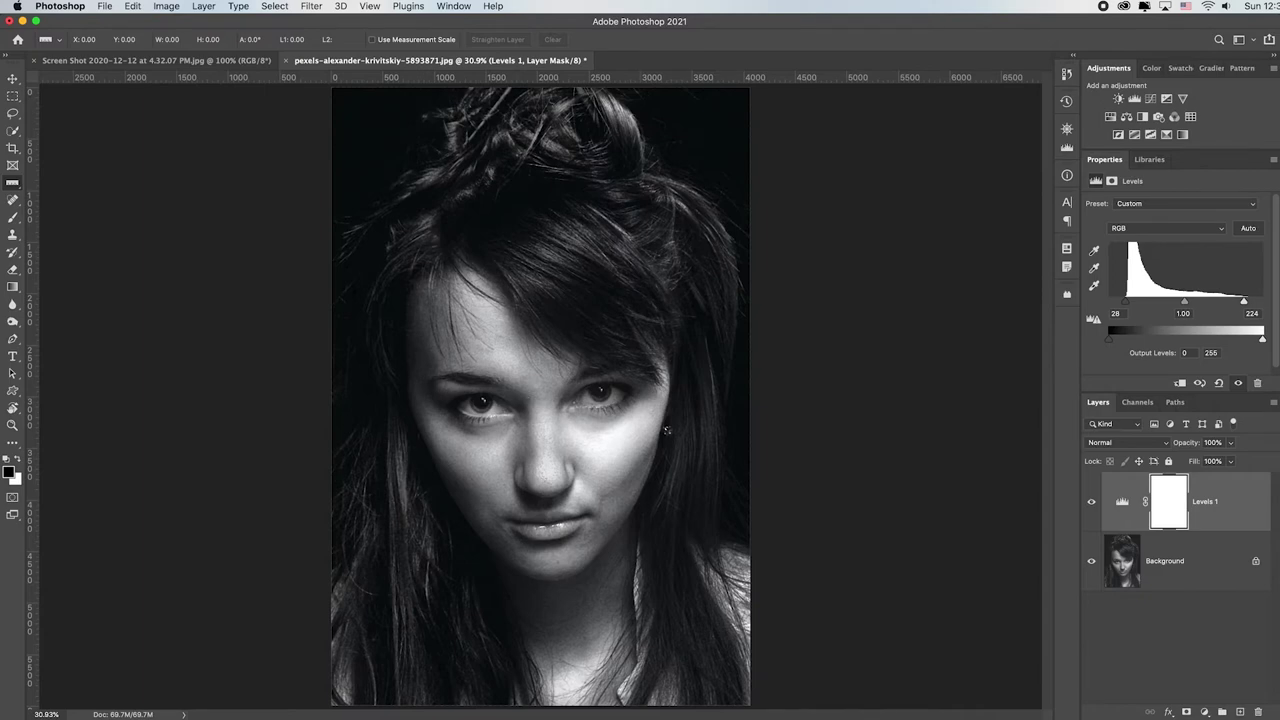
drag(1128, 303, 1185, 307)
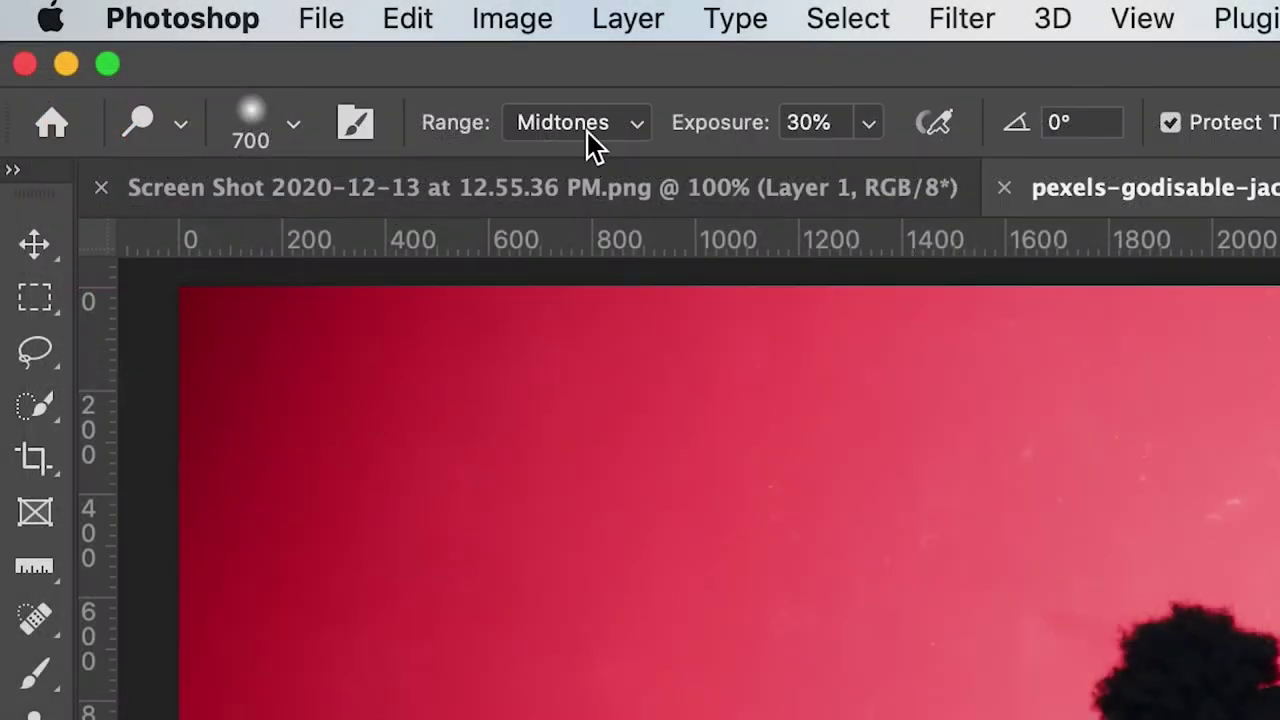
Try Vibrance +100 with Saturation +100 and then +26 directly on the couch photo, and compare it with the preview off.
click(506, 22)
mouse_move(700, 134)
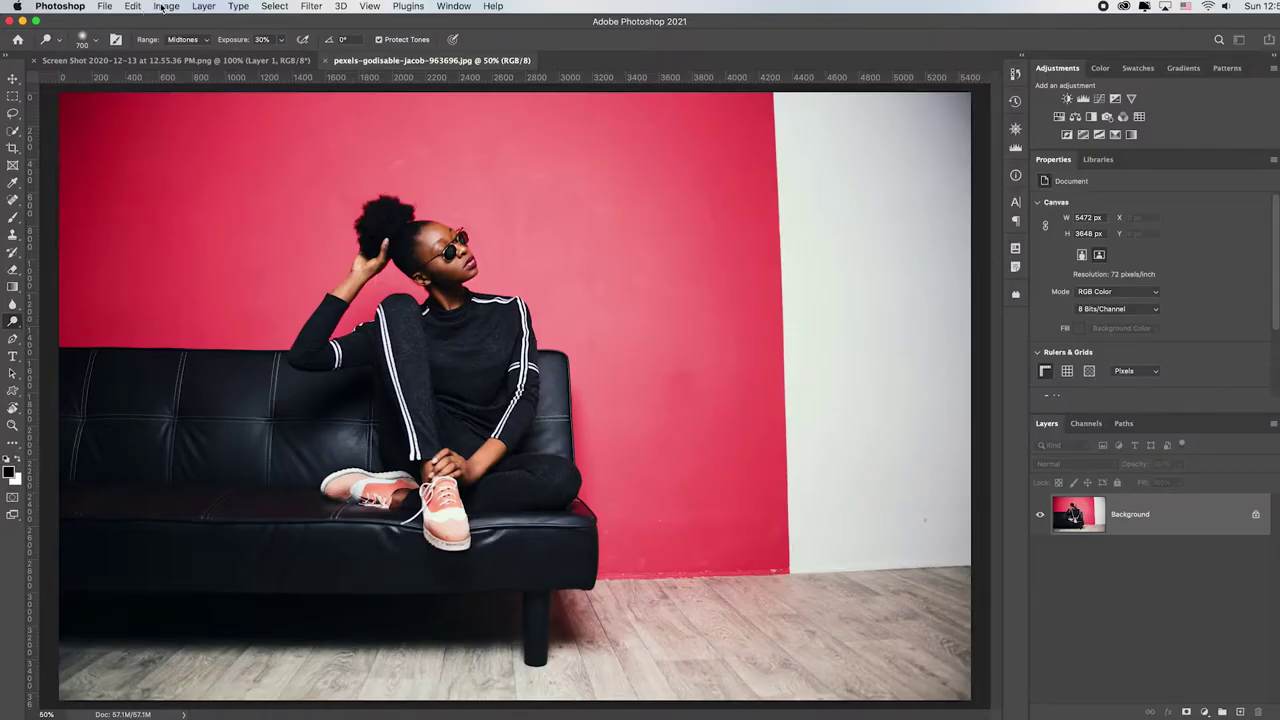
click(165, 7)
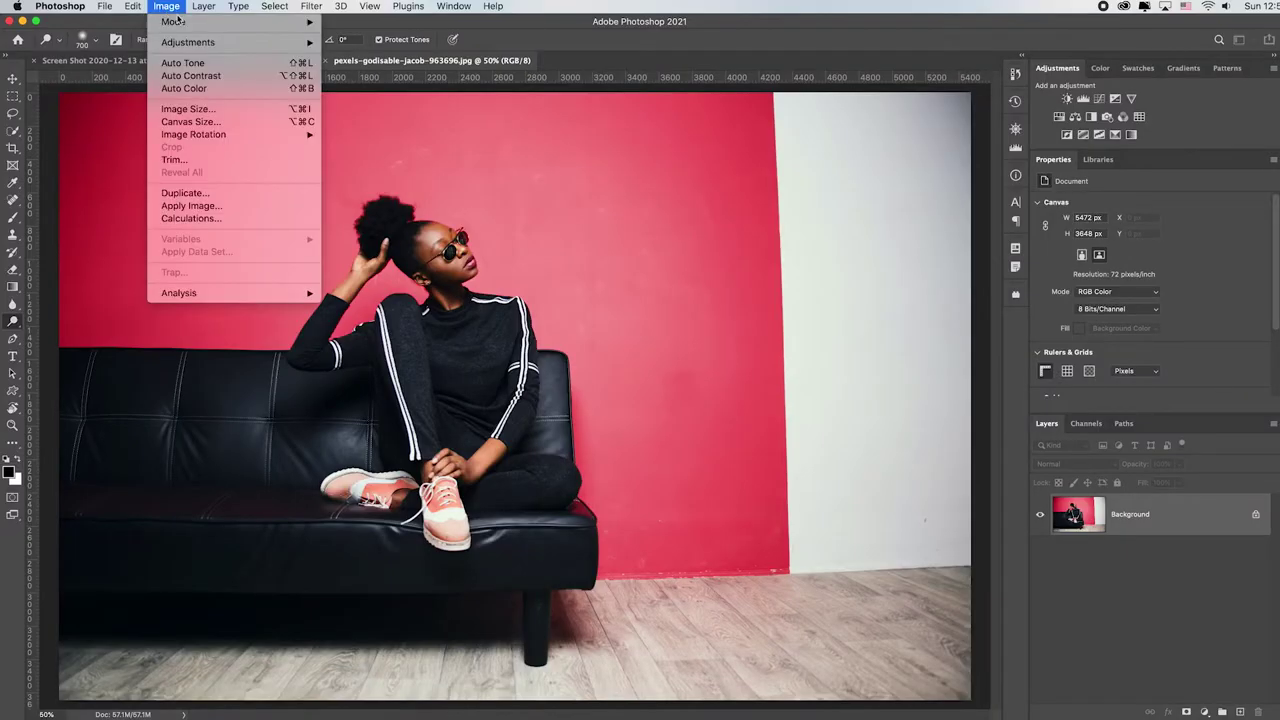
mouse_move(230, 42)
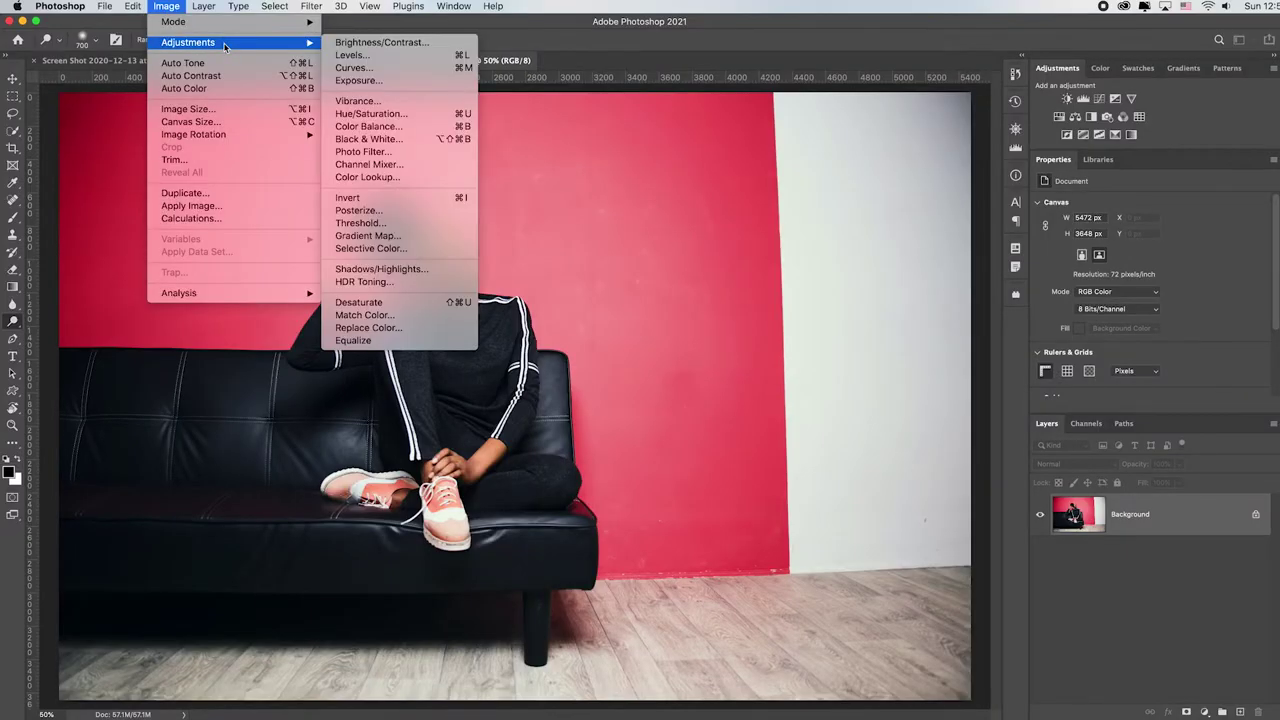
click(369, 101)
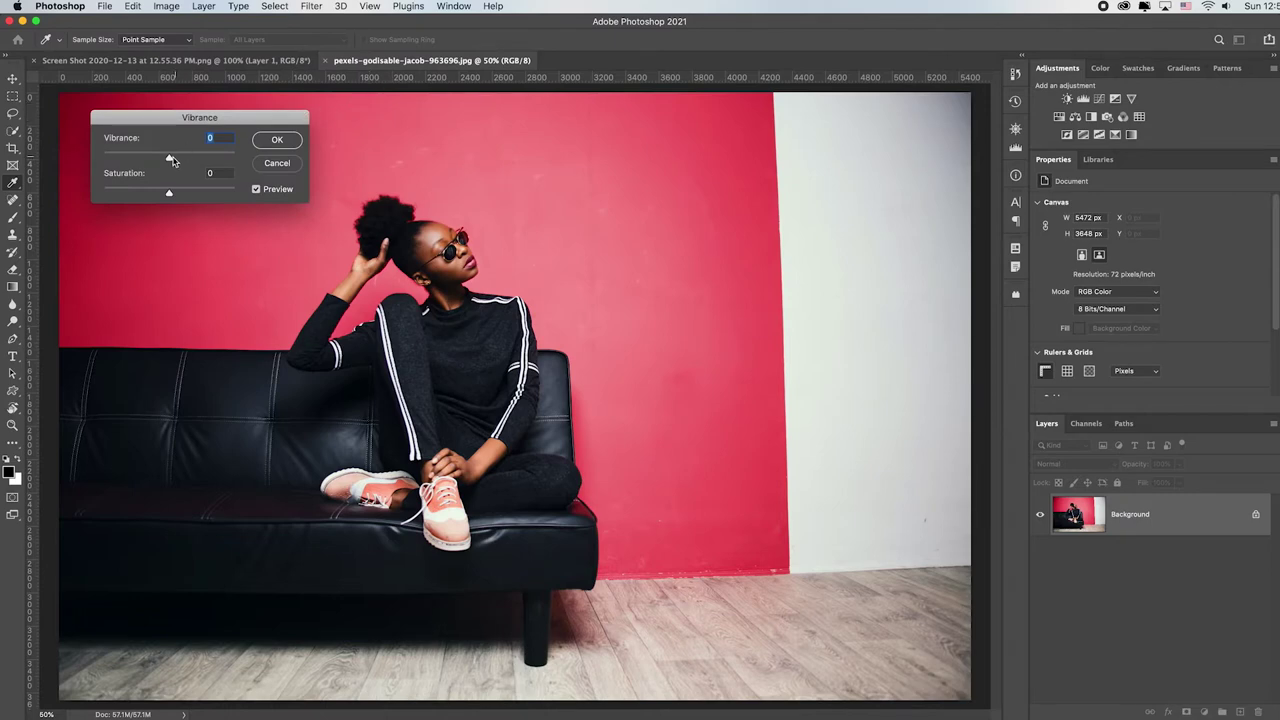
drag(170, 160, 240, 160)
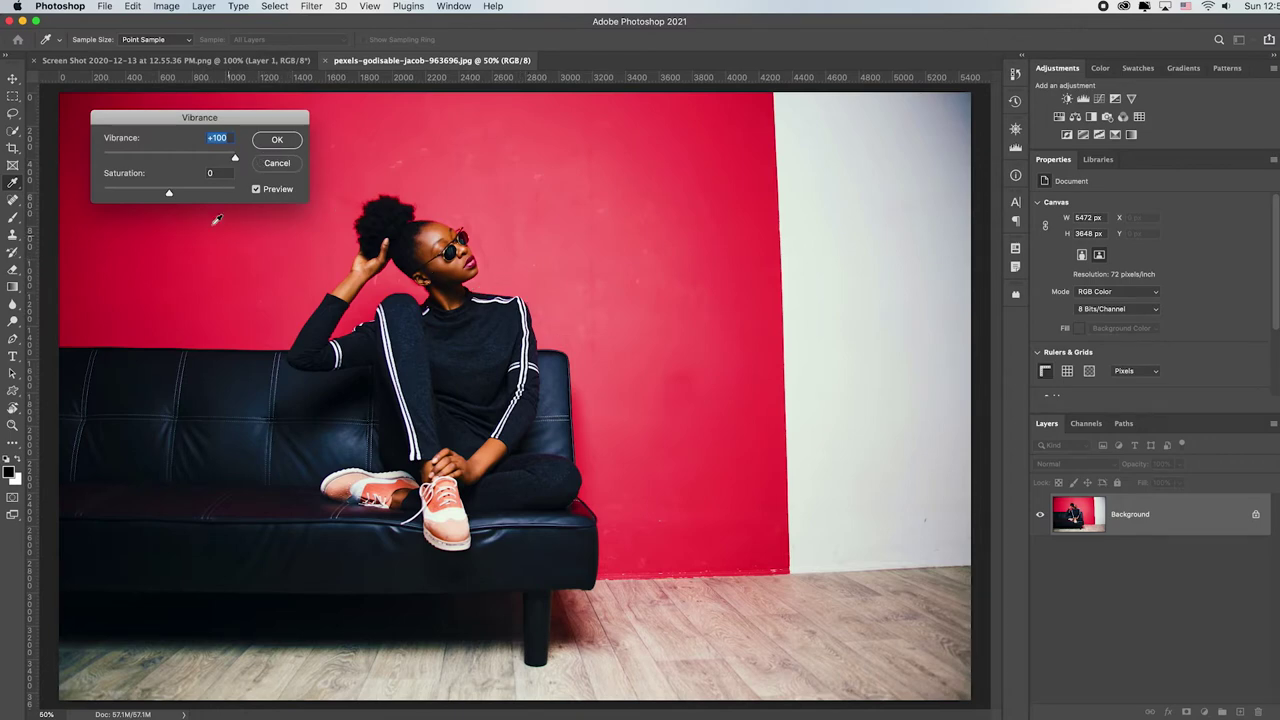
drag(169, 193, 254, 200)
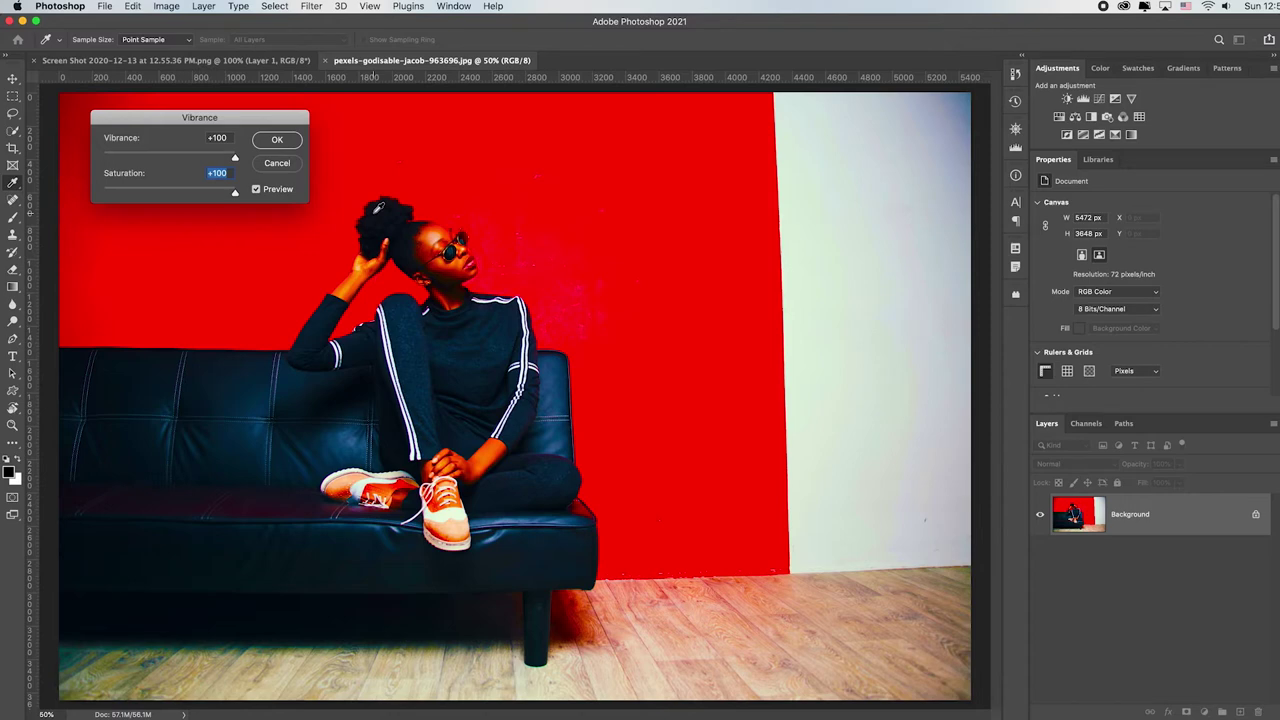
drag(237, 194, 187, 194)
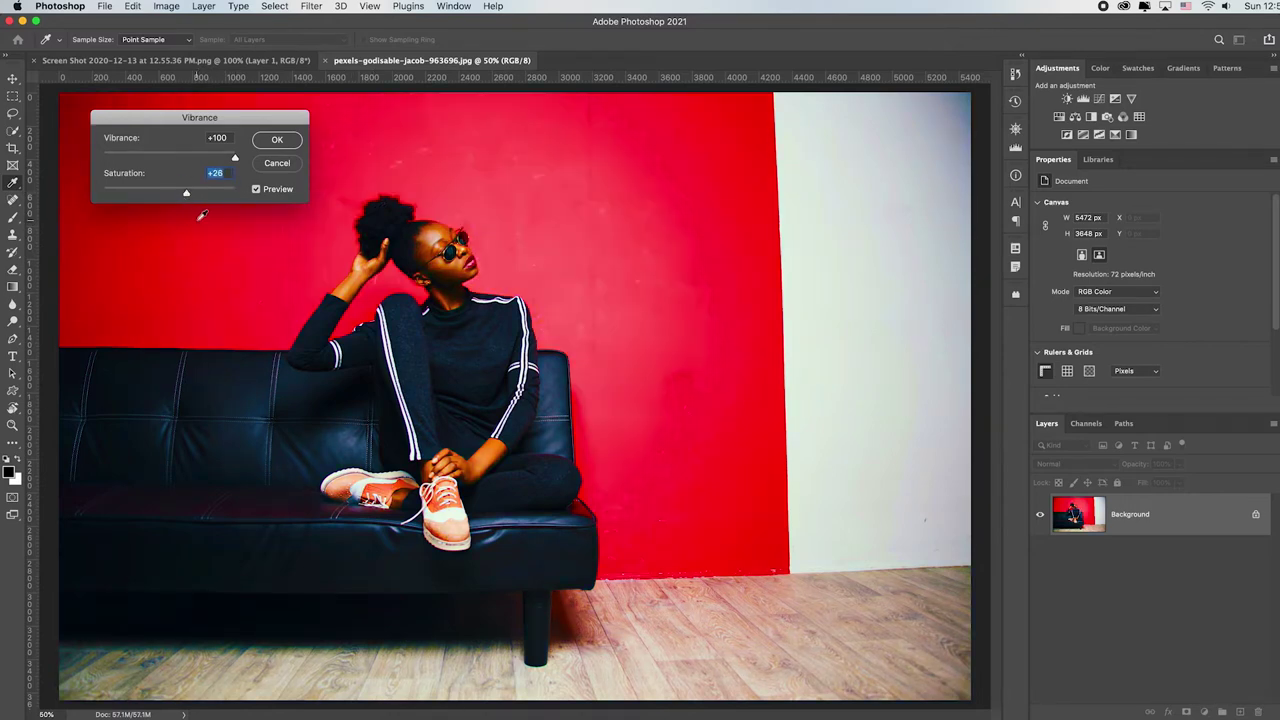
click(256, 189)
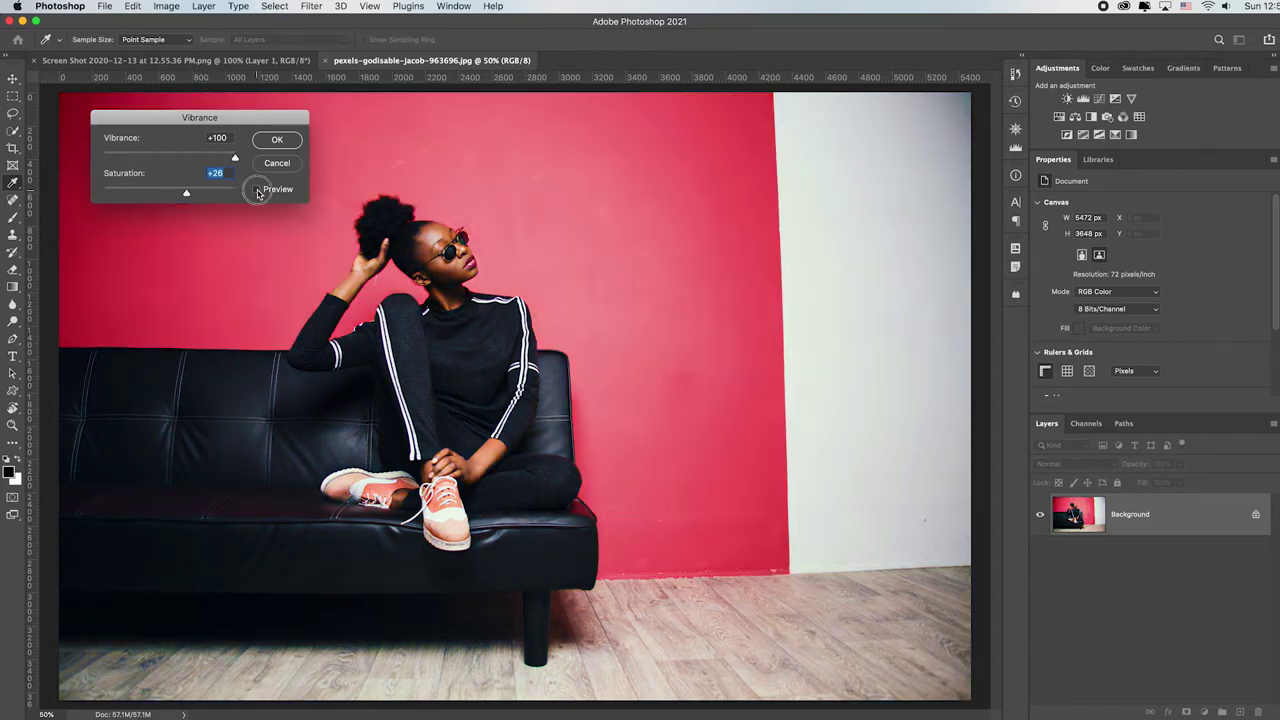
click(256, 189)
click(256, 189)
click(256, 189)
Try Vibrance -3 with Saturation +100, then set Vibrance to +92 and Saturation to +4 and accept the adjustment.
drag(196, 194, 170, 194)
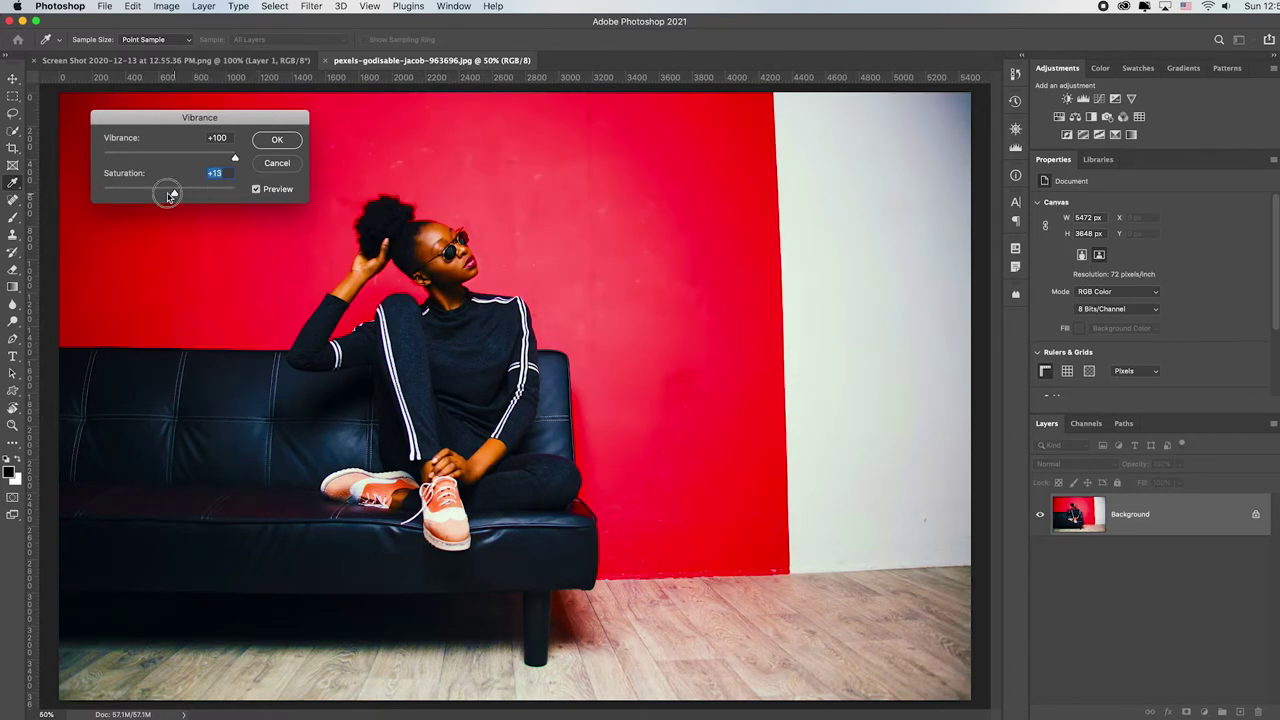
drag(235, 160, 167, 192)
key(Tab)
text(100)
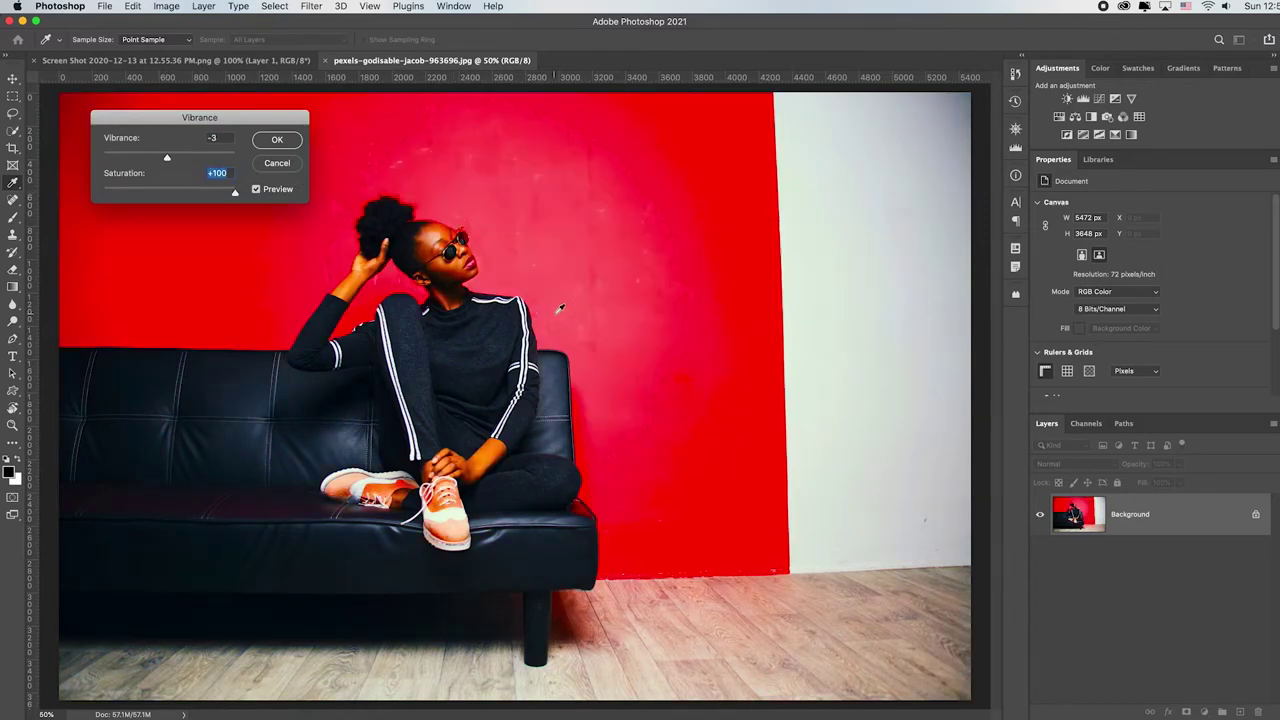
drag(236, 194, 231, 160)
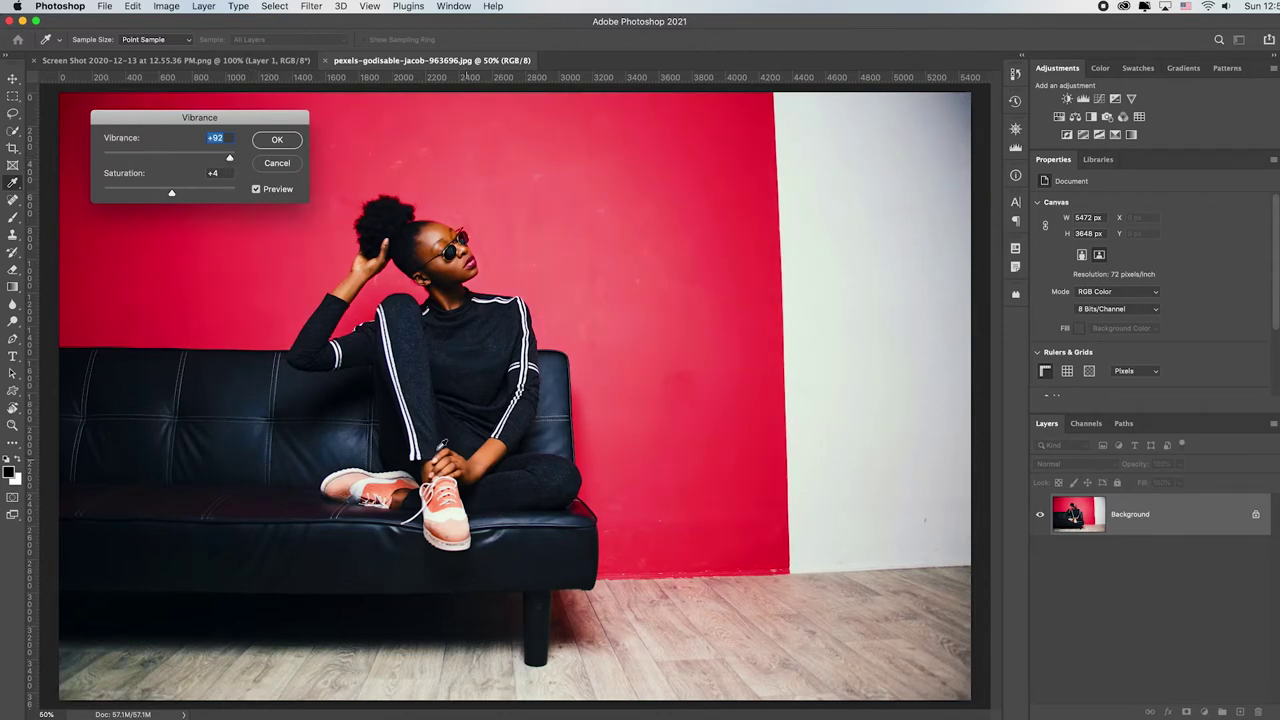
click(277, 140)
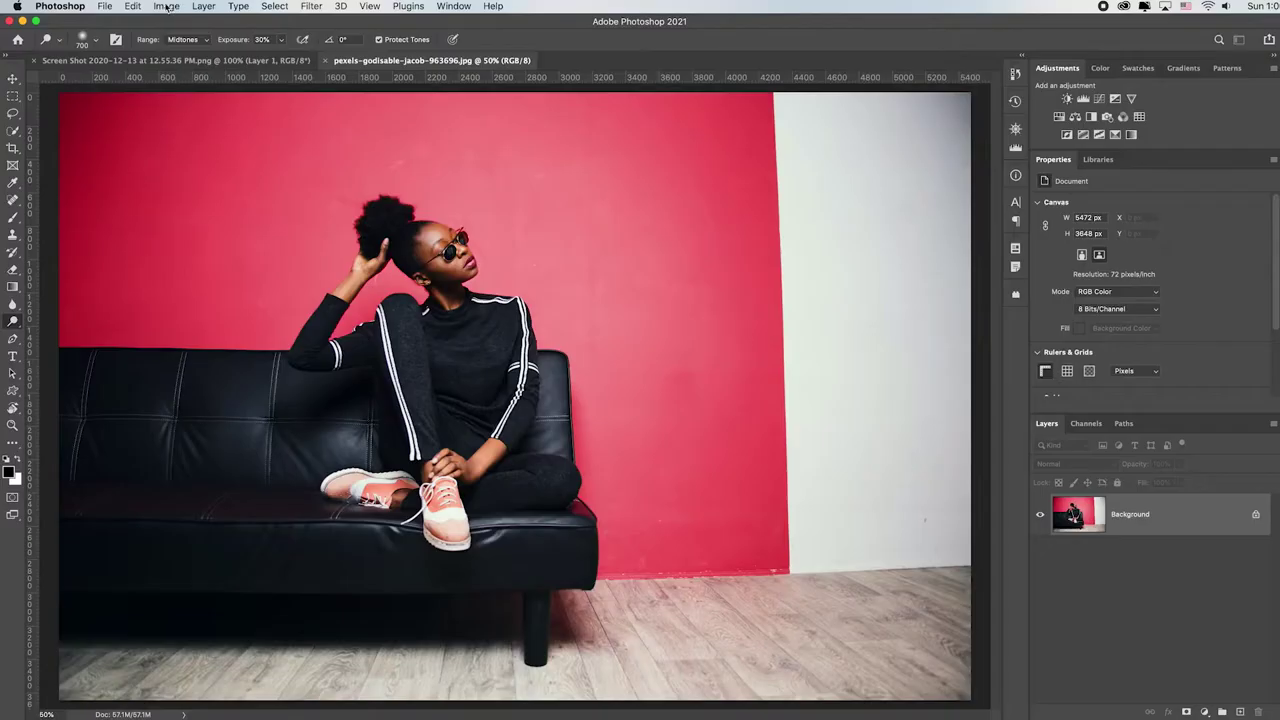
Try a Hue/Saturation adjustment with Hue -133, Saturation +29 and Lightness -16 on the couch photo, then cancel it.
click(166, 6)
mouse_move(212, 46)
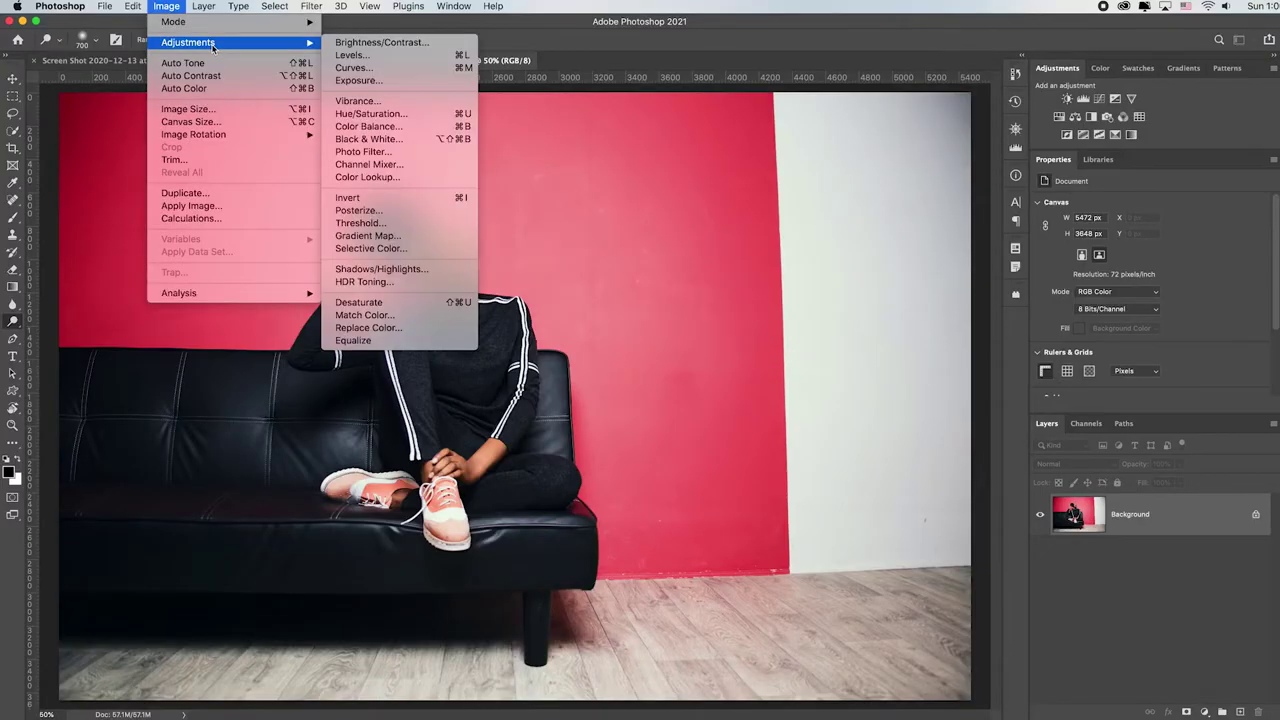
click(410, 114)
drag(820, 233, 684, 120)
drag(704, 207, 651, 207)
drag(704, 239, 698, 279)
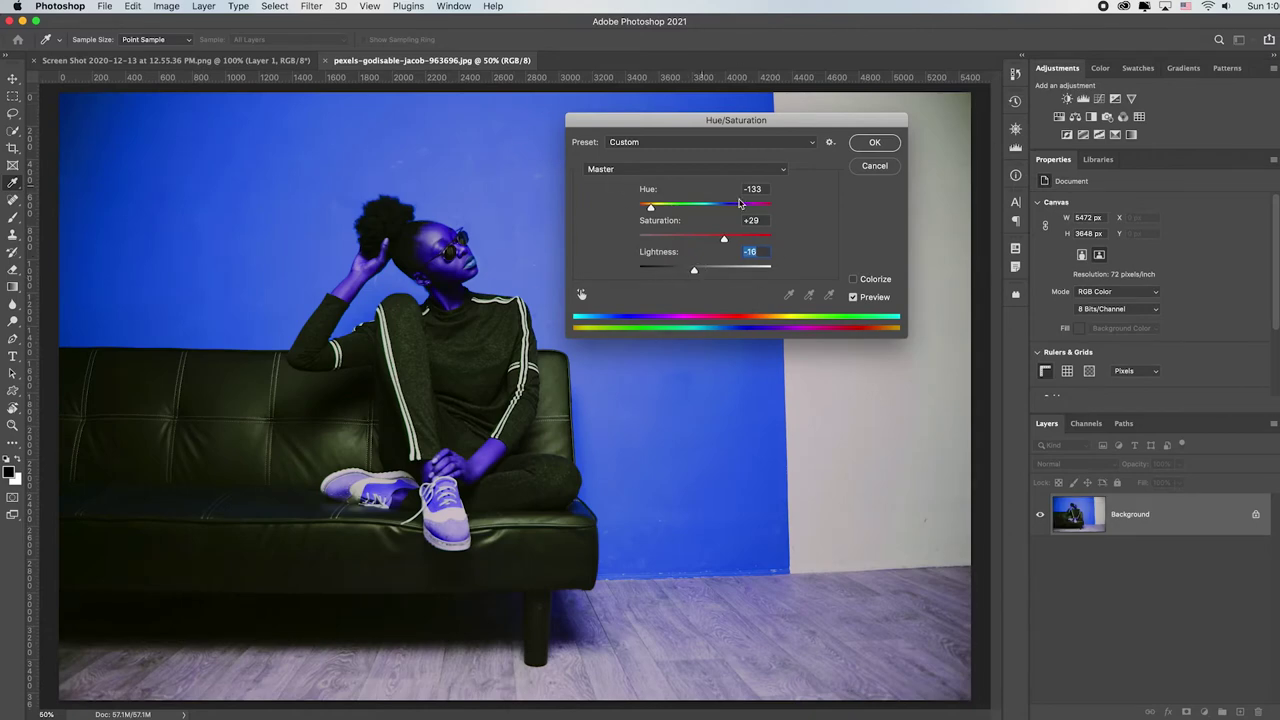
click(874, 165)
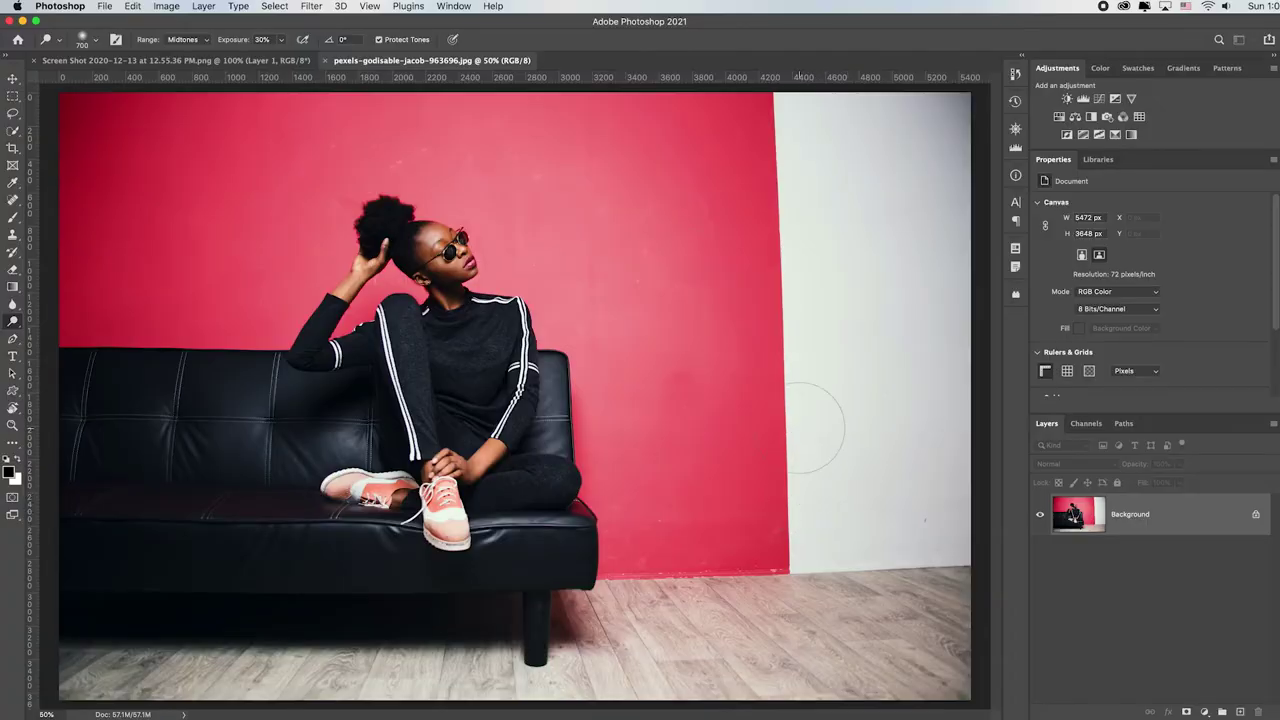
Crop the photo to a 1:1 square of 2752 × 2752 px around the seated woman and fit the image to the window.
key(c)
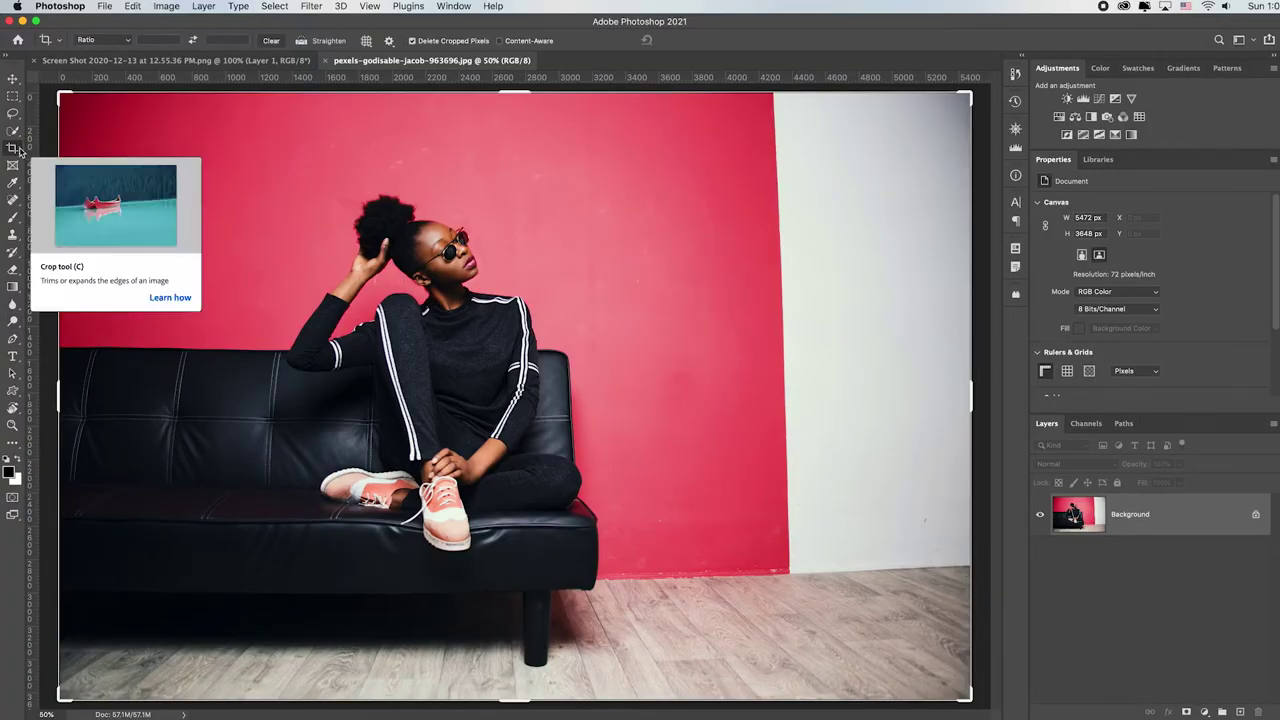
click(121, 42)
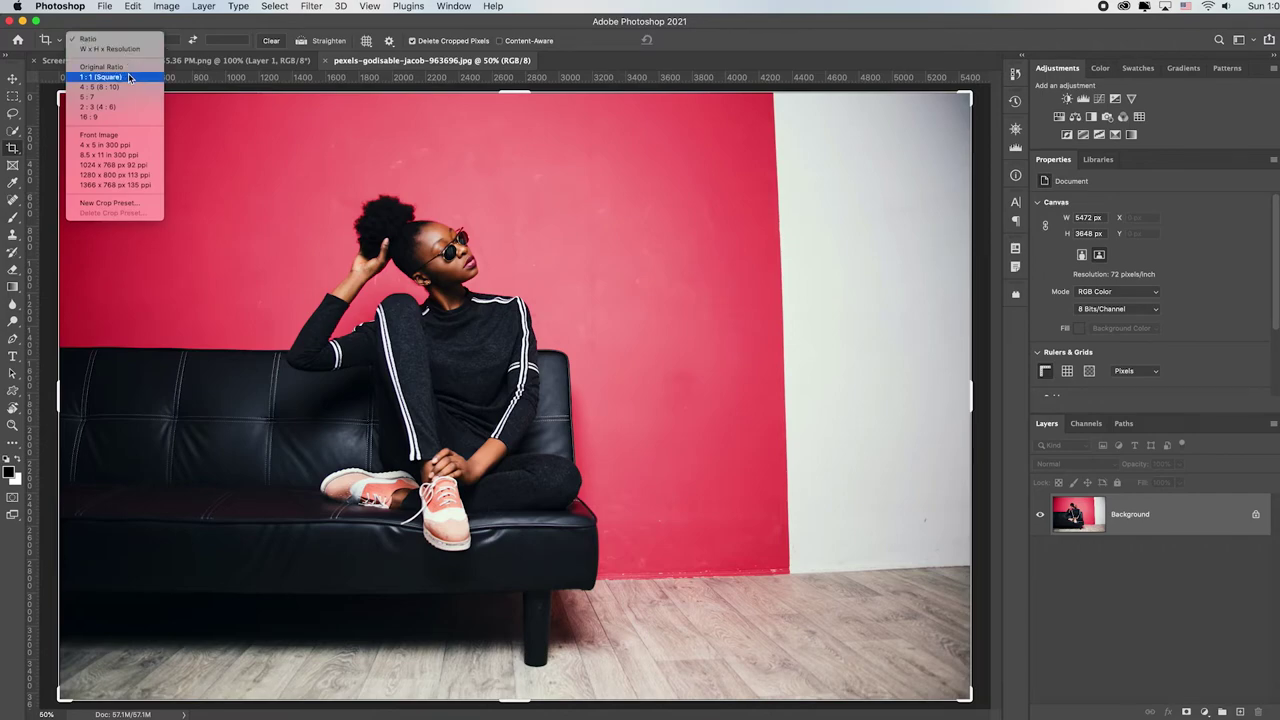
click(130, 79)
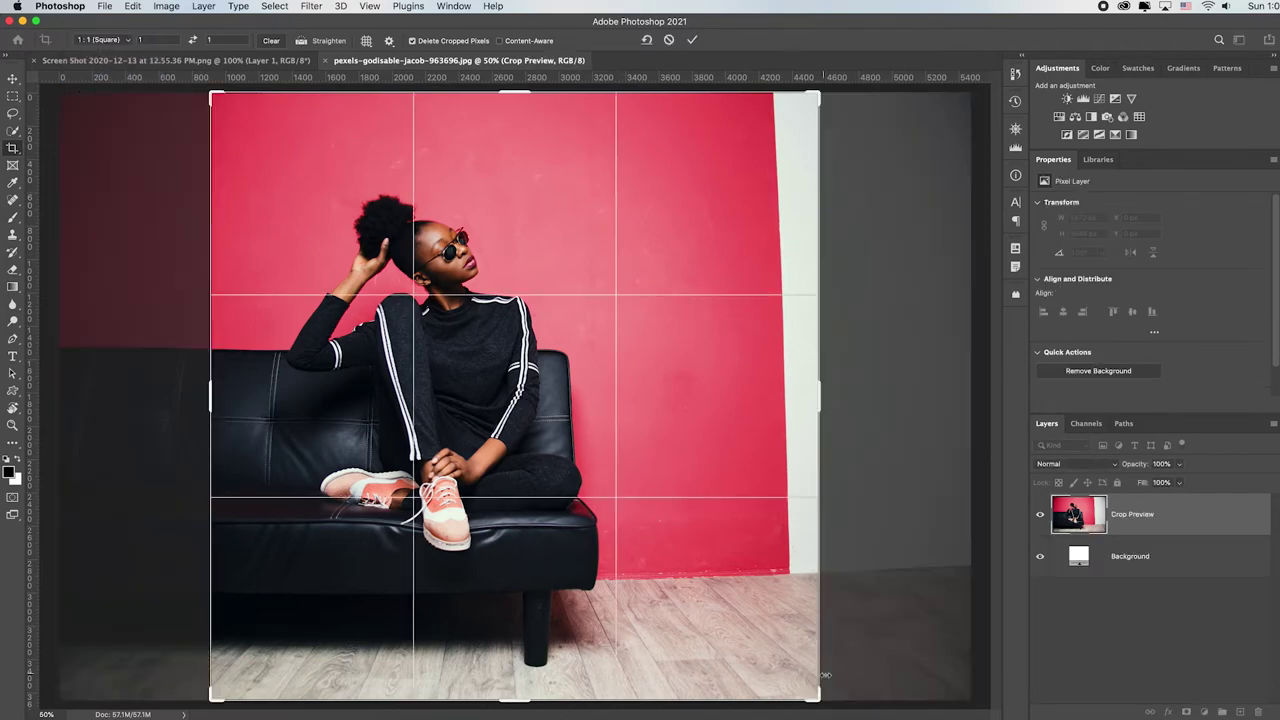
drag(818, 697, 715, 639)
key(super+r)
drag(517, 445, 467, 435)
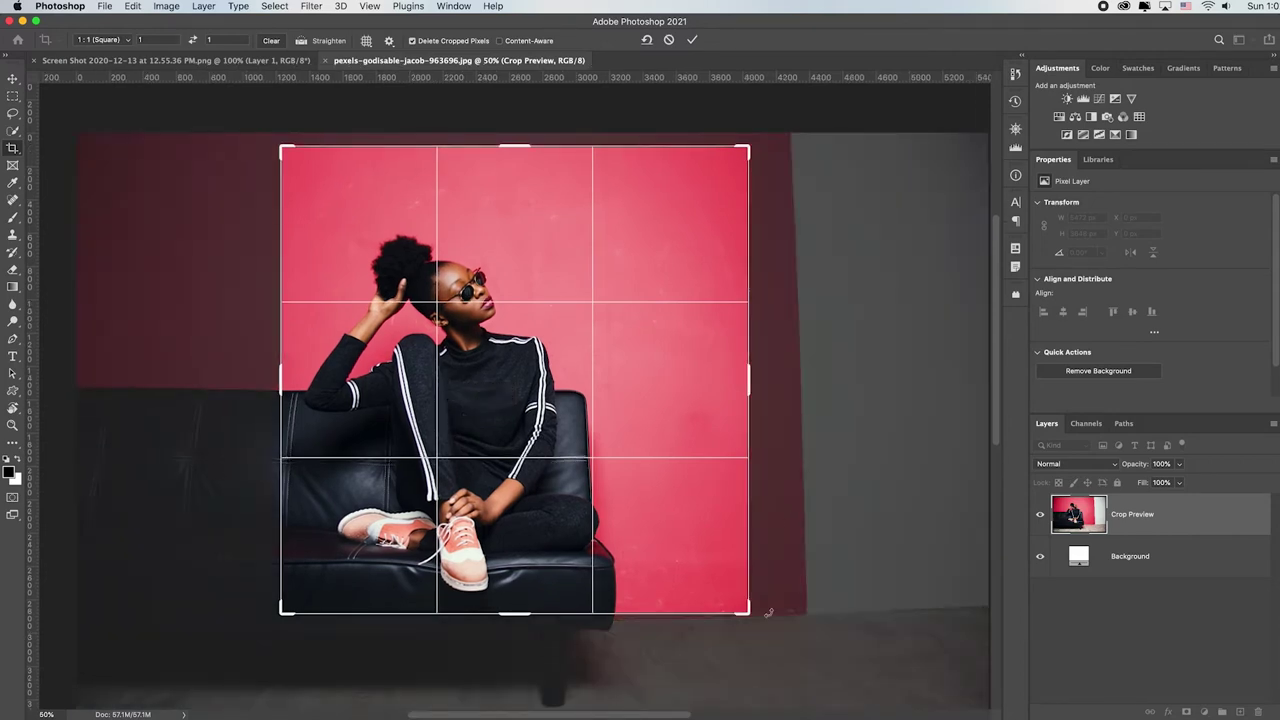
drag(752, 614, 583, 533)
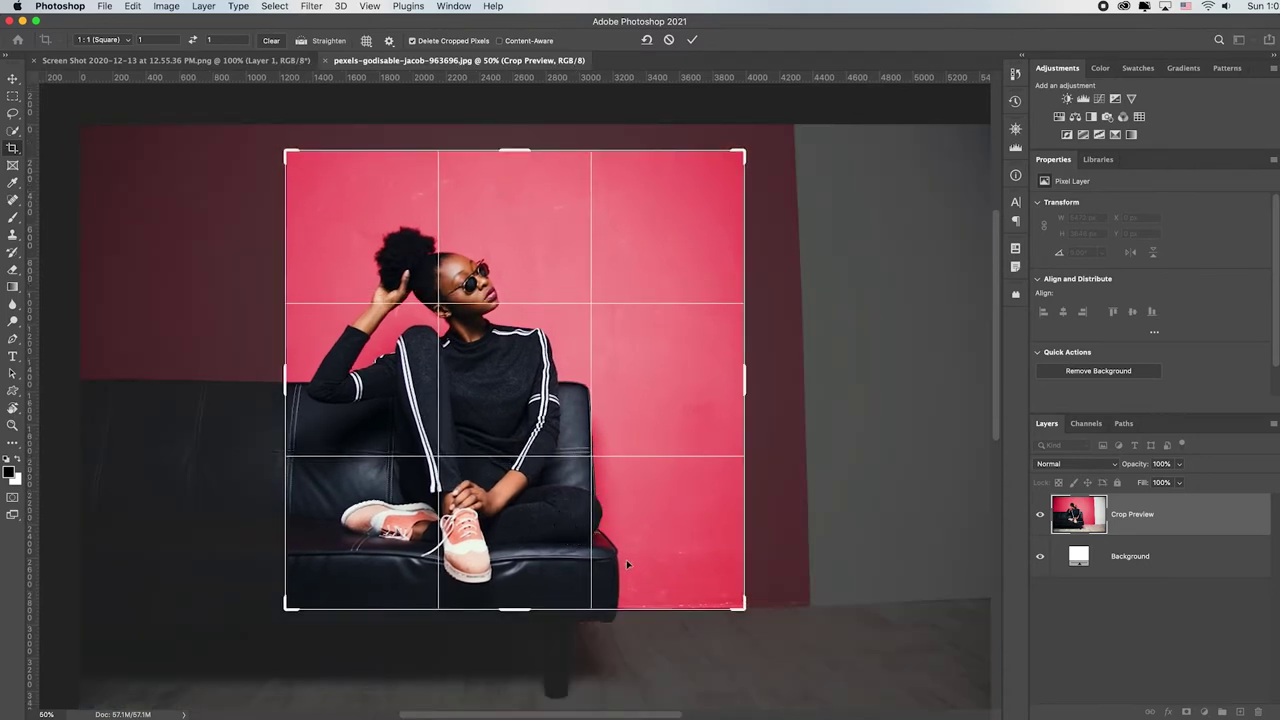
key(Return)
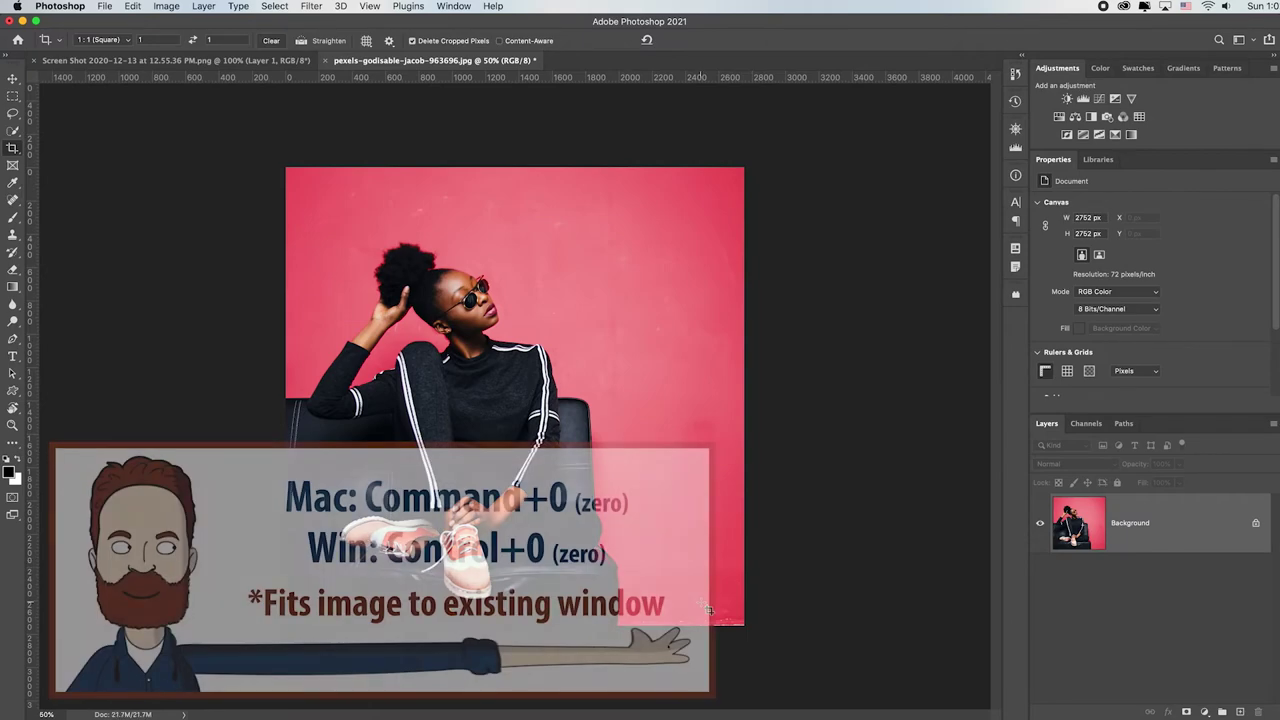
key(super+0)
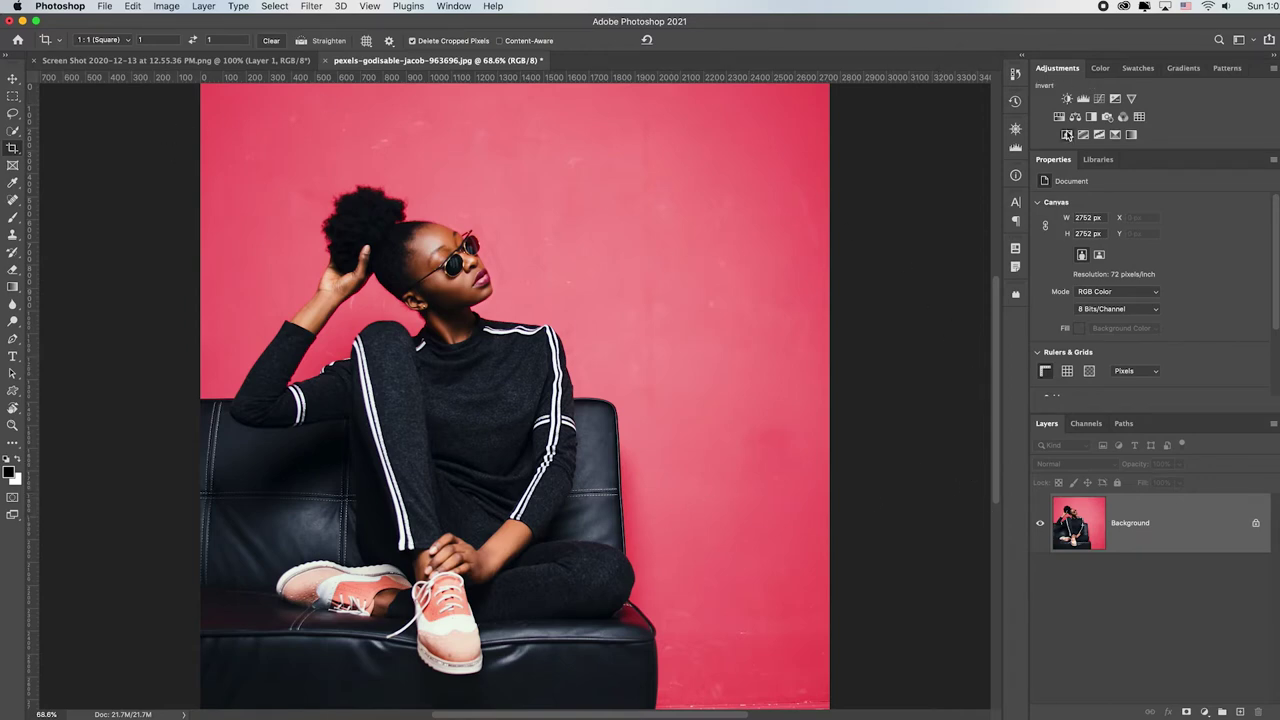
Add a Vibrance adjustment layer above the couch photo and set its Vibrance to +100.
click(1133, 99)
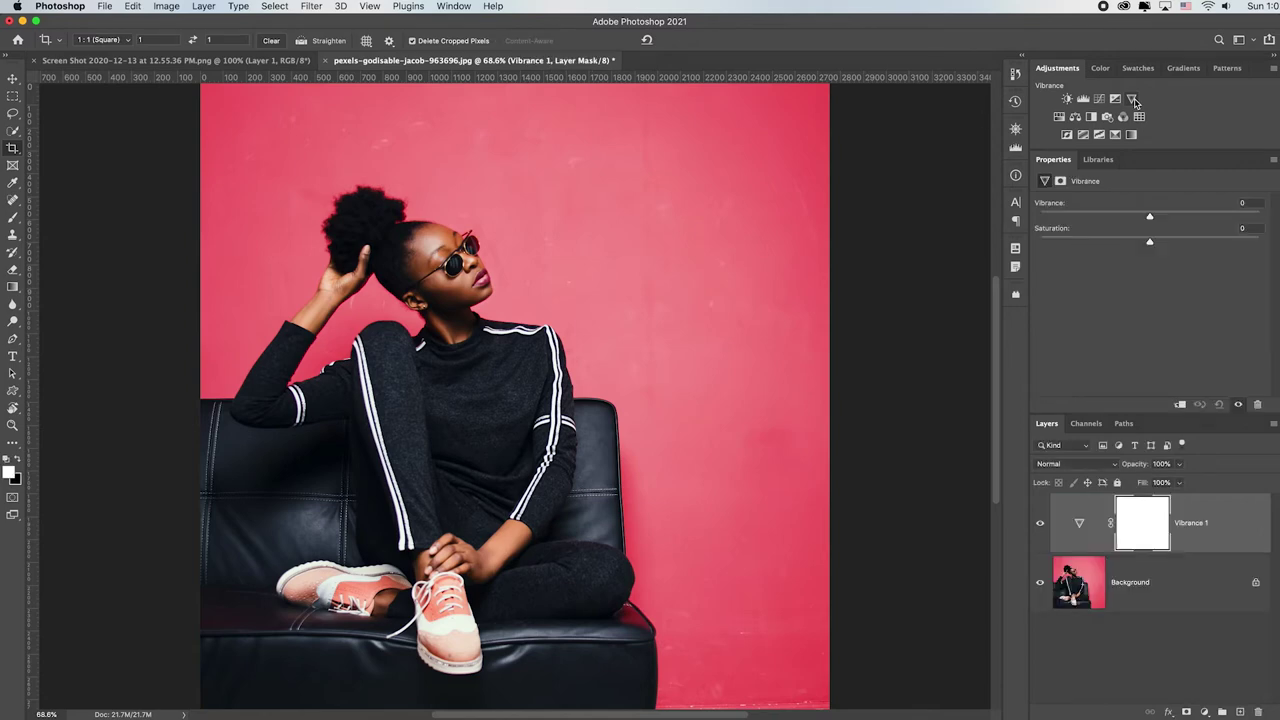
drag(1149, 216, 1262, 218)
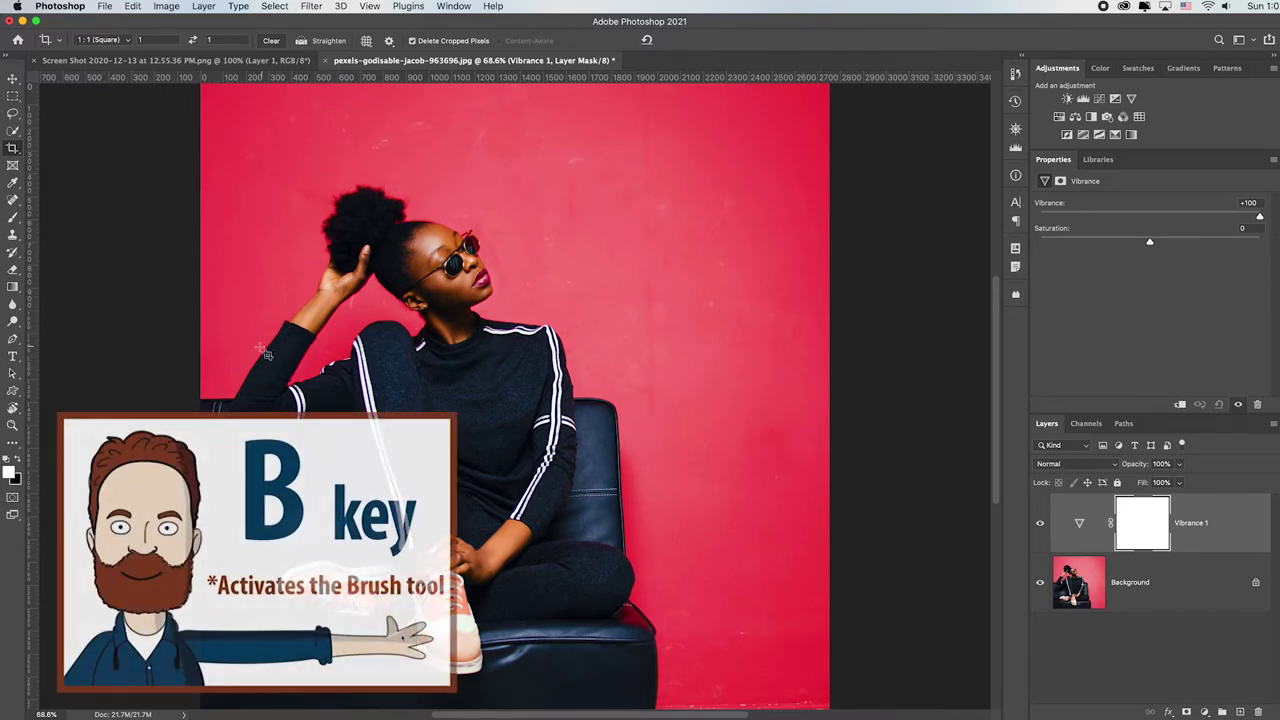
Set up the Brush tool with black as the foreground colour and 50% opacity for masking.
click(14, 218)
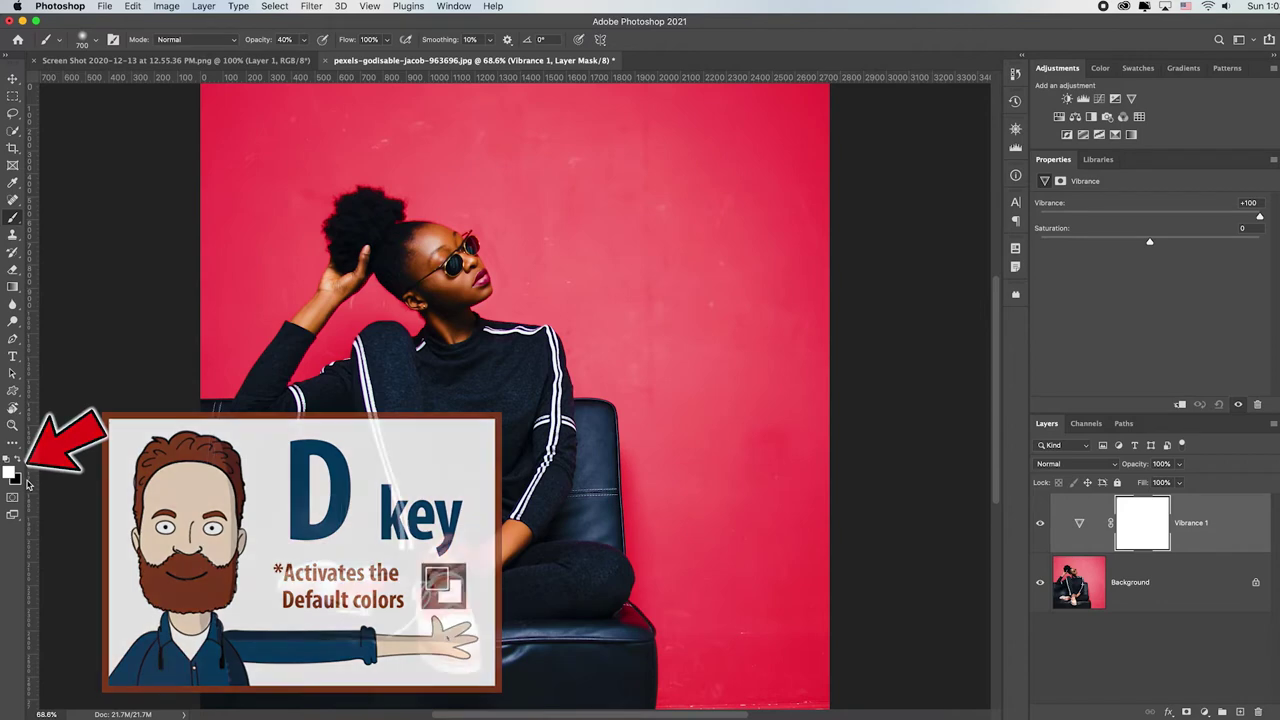
key(x)
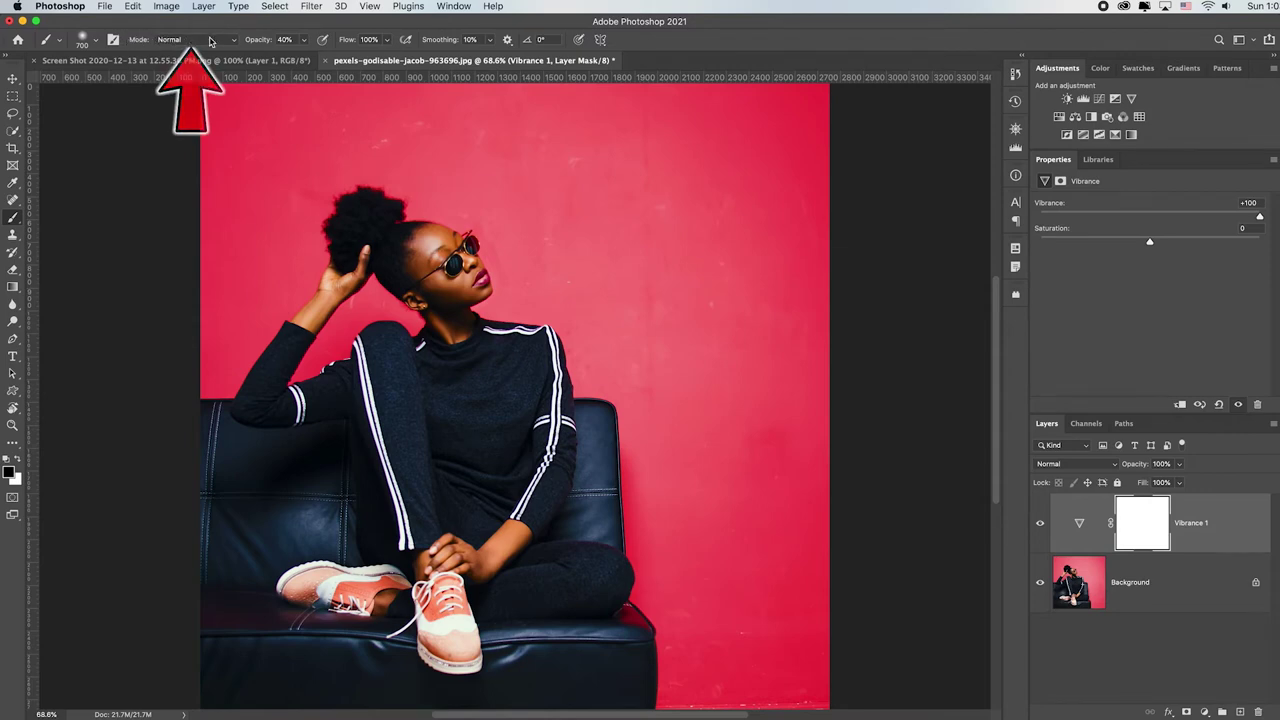
key(0)
drag(267, 45, 226, 44)
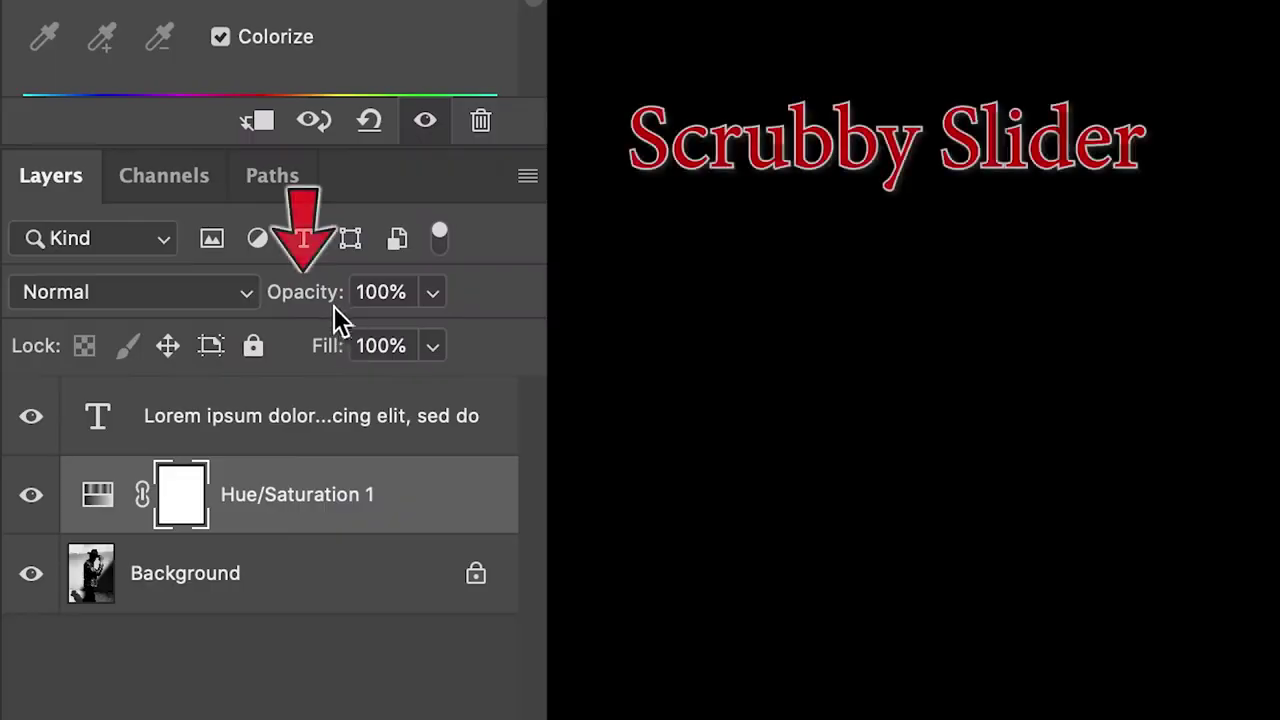
drag(323, 306, 283, 308)
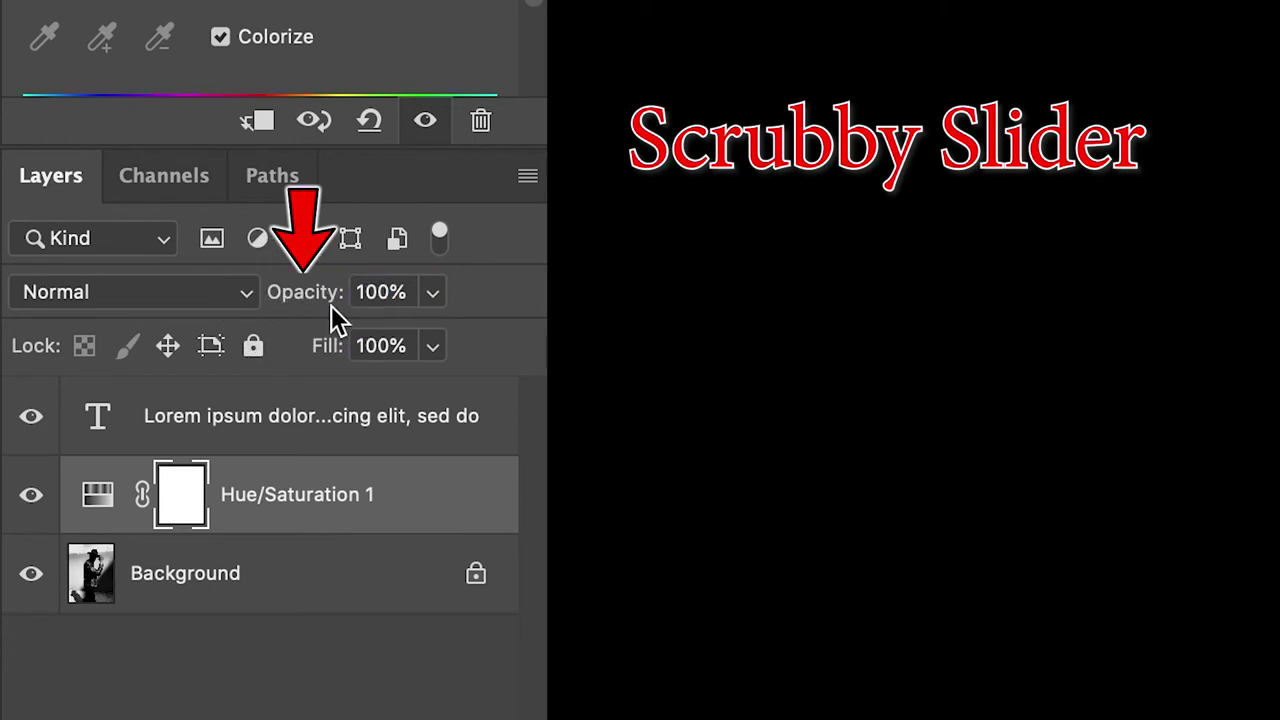
drag(329, 312, 274, 306)
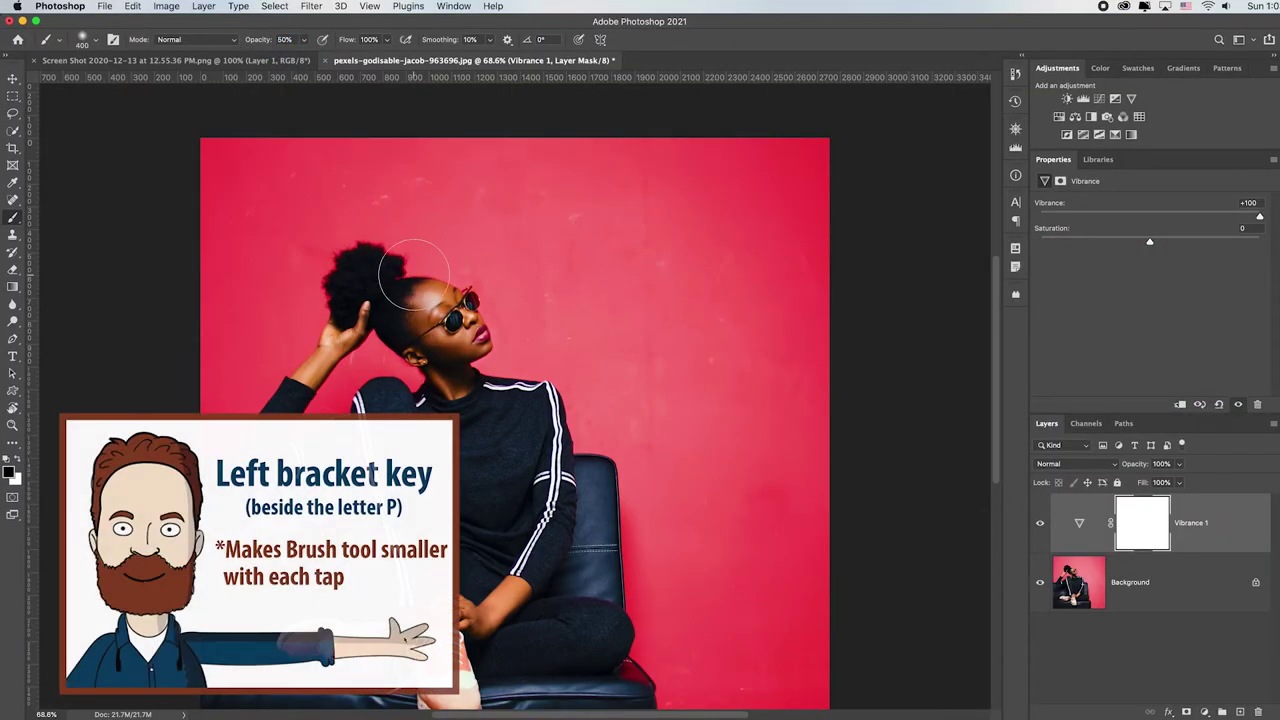
Paint on the Vibrance mask over the woman's face, raised arm and clasped hands with a soft 175 px brush.
key(bracketright)
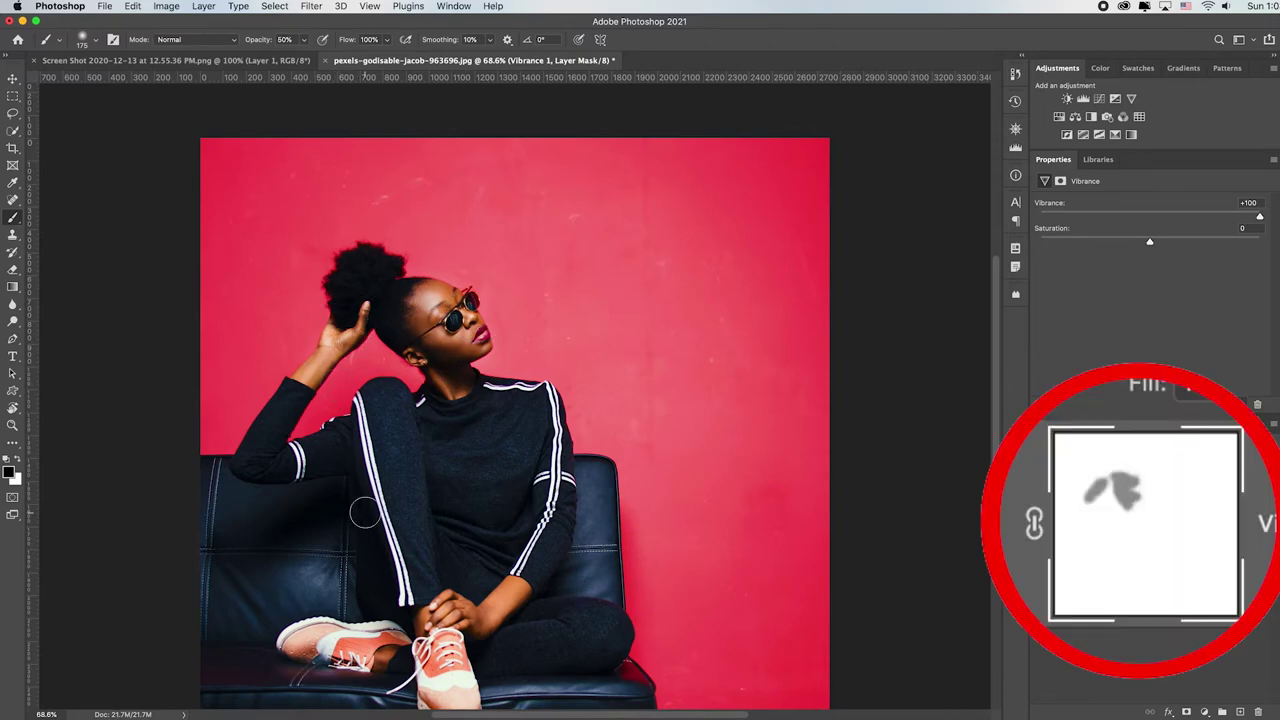
mouse_move(470, 610)
mouse_down()
mouse_move(472, 625)
mouse_move(518, 591)
mouse_up()
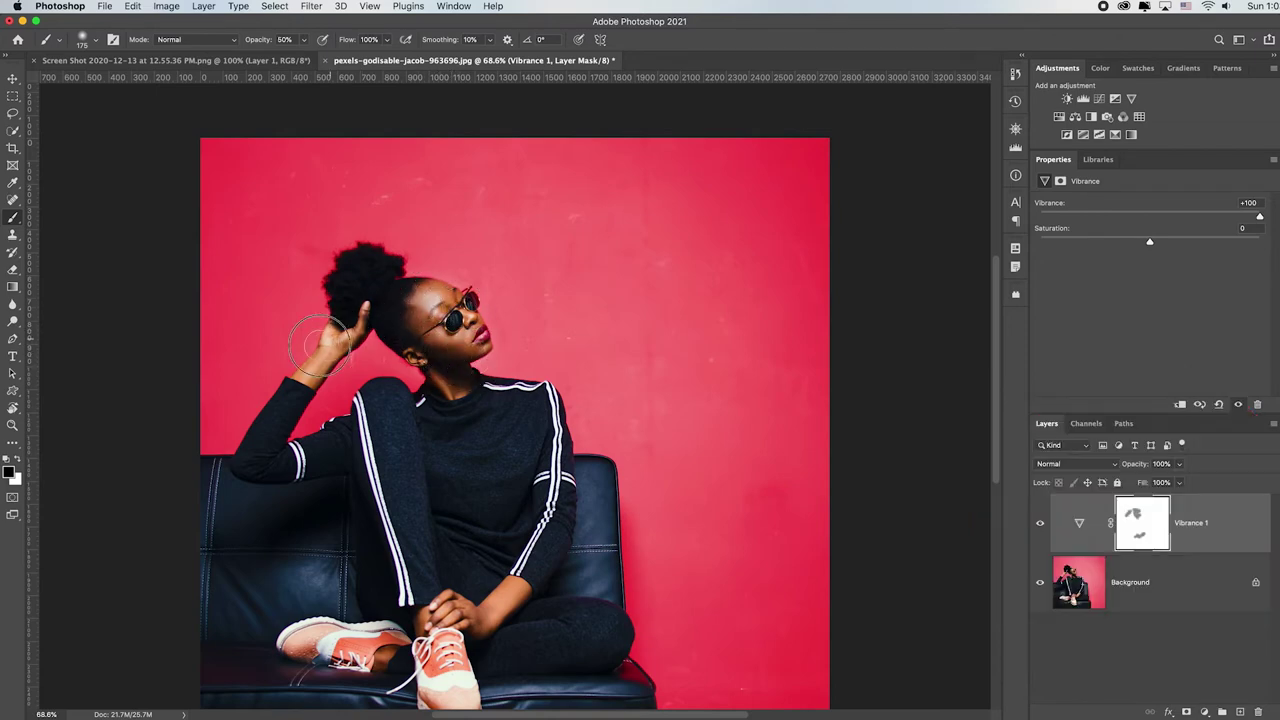
mouse_move(380, 257)
mouse_down()
mouse_move(398, 284)
mouse_move(358, 276)
mouse_move(374, 307)
mouse_up()
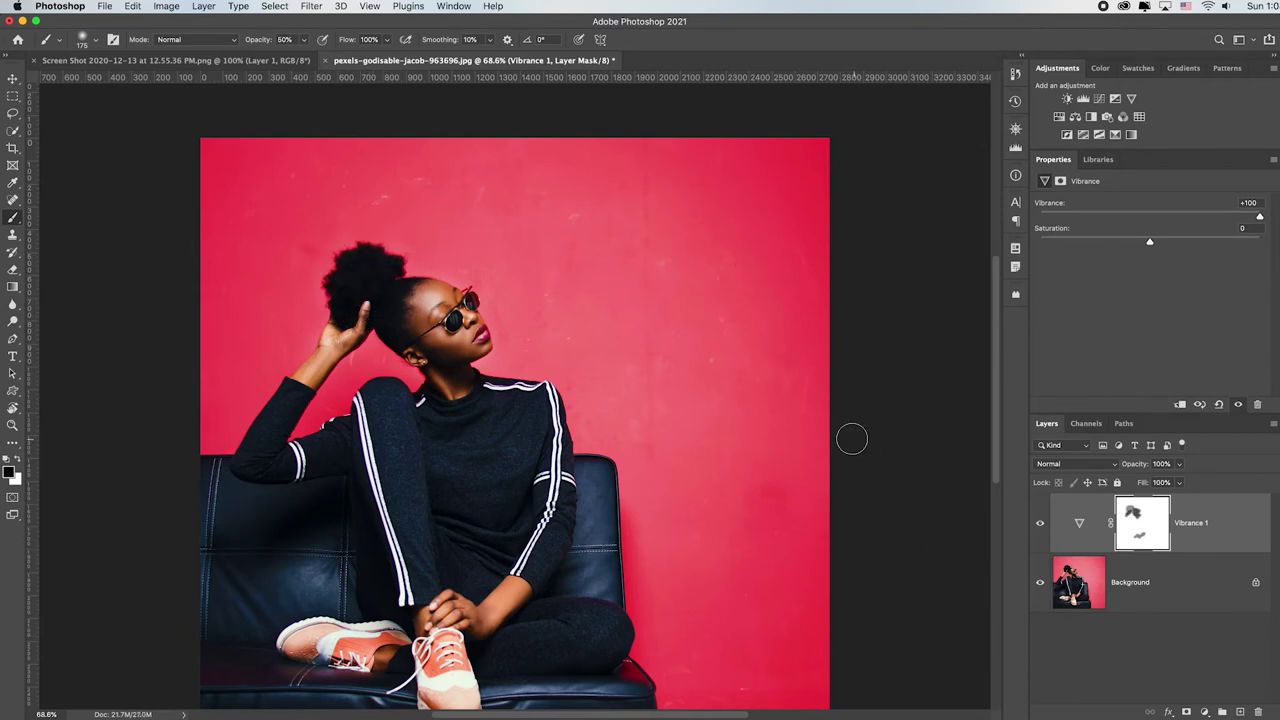
Fit the image to the window and duplicate the Background layer.
scroll(891, 487, down, 2)
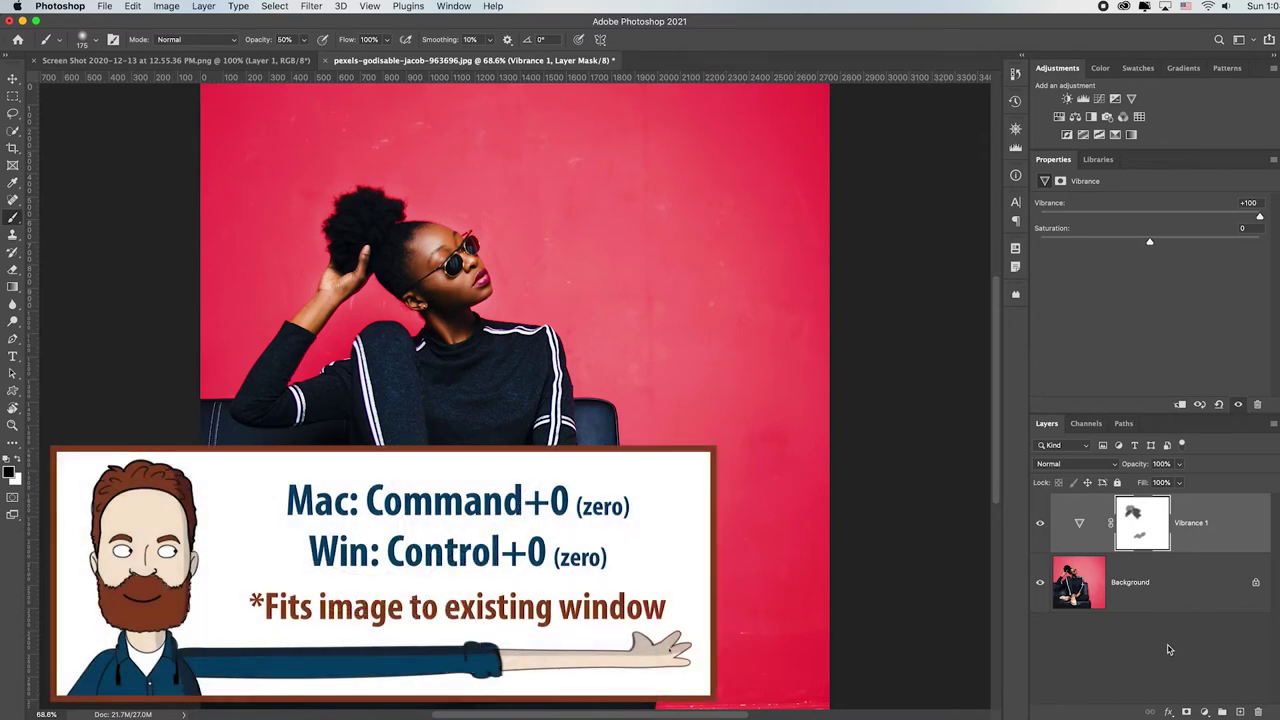
click(1175, 598)
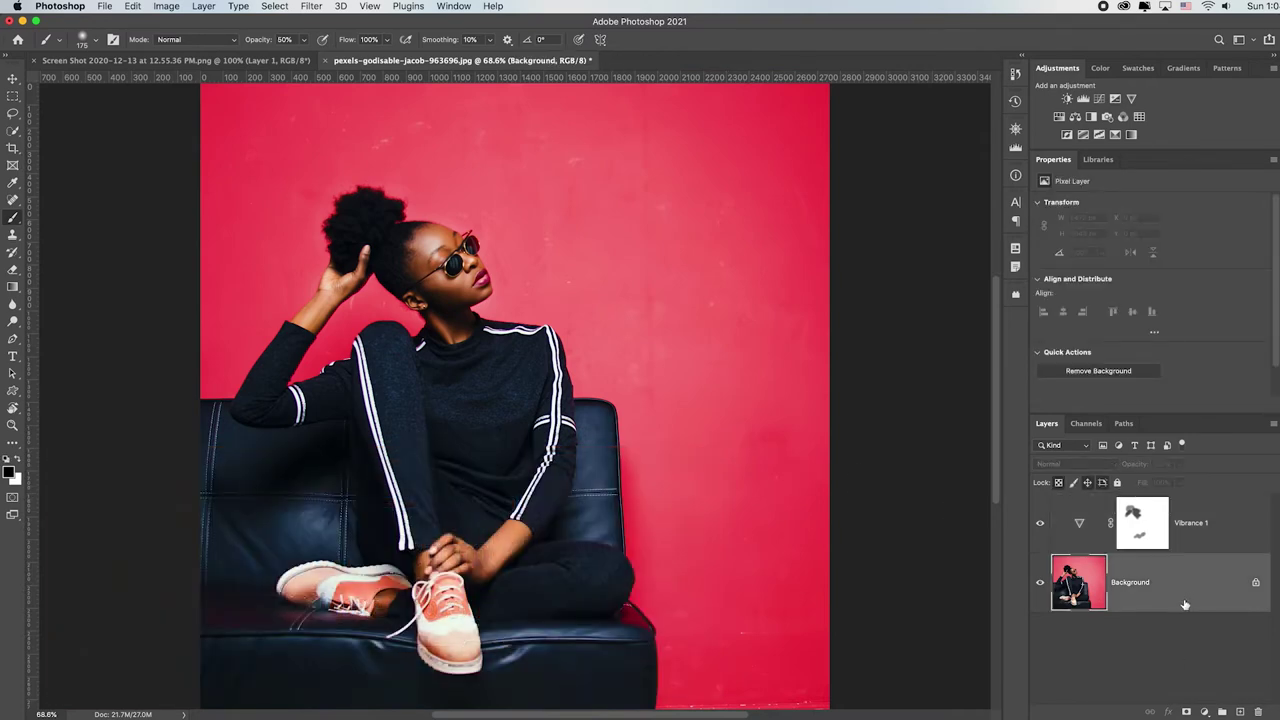
key(super+j)
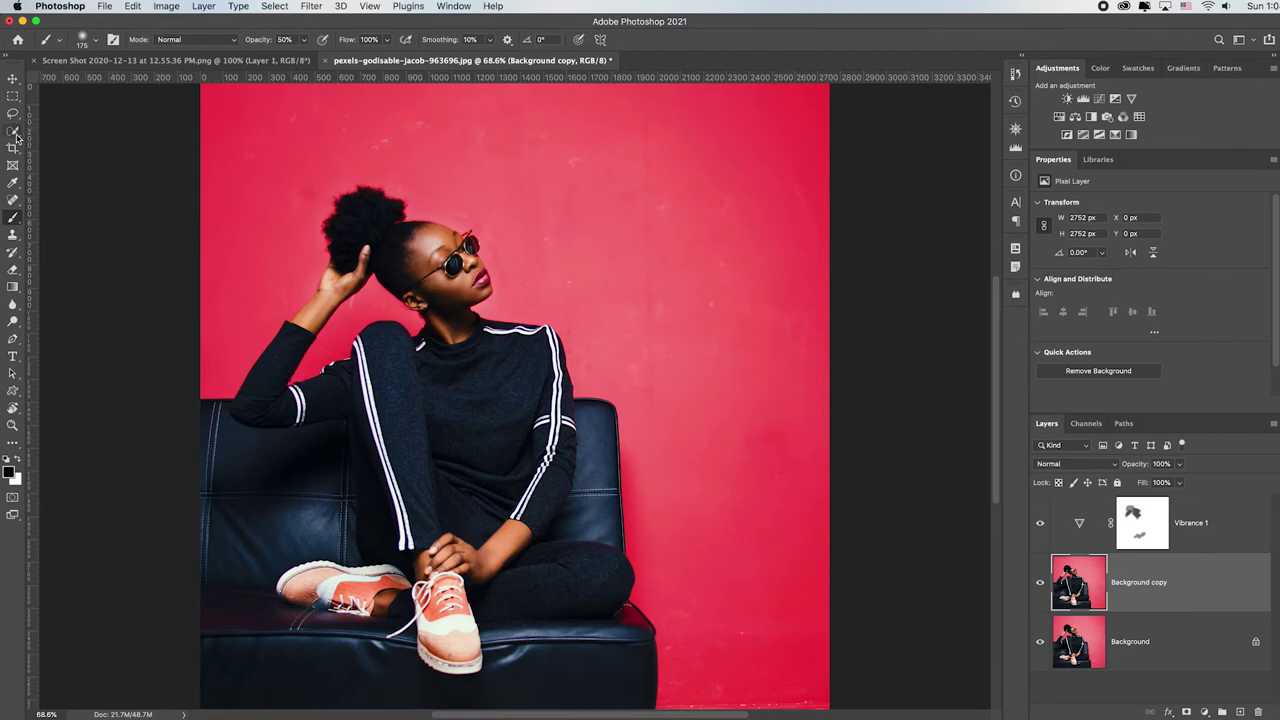
Remove the spots and scuffs on the pink wall above and around the woman's head with the Spot Healing Brush.
click(13, 200)
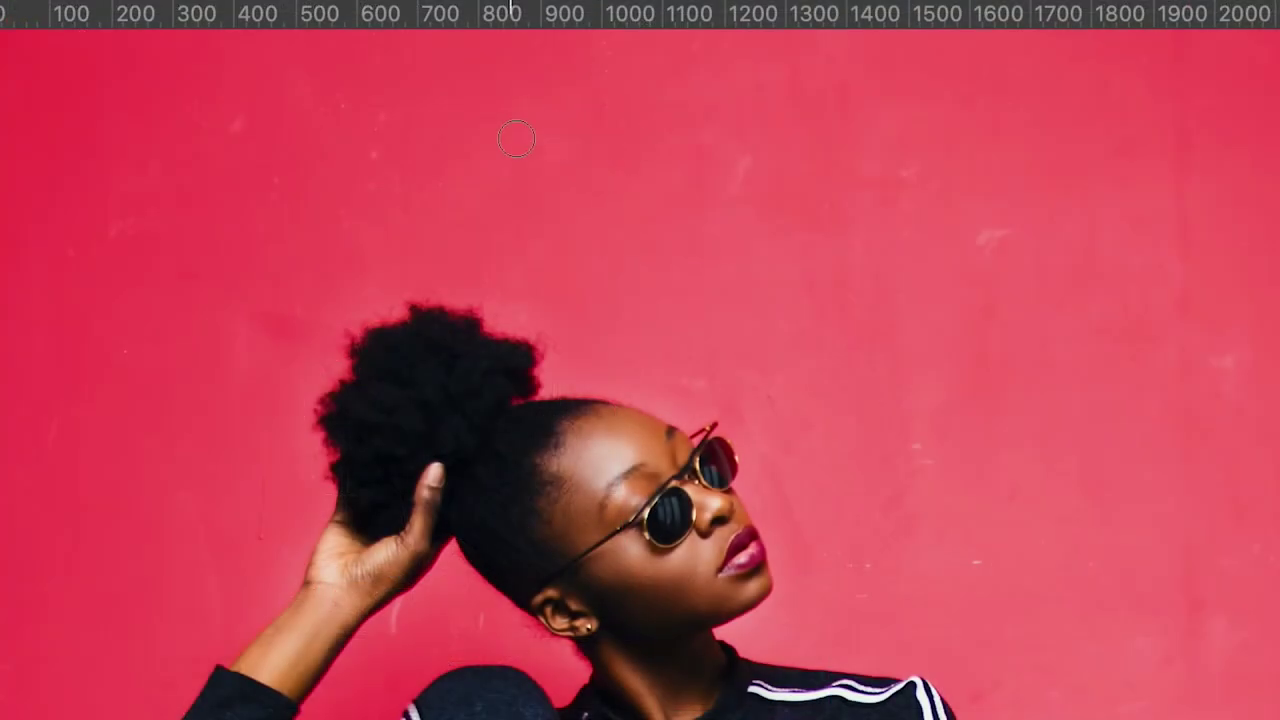
click(512, 140)
click(367, 125)
click(228, 116)
drag(285, 185, 355, 195)
click(971, 237)
drag(899, 172, 903, 210)
click(912, 456)
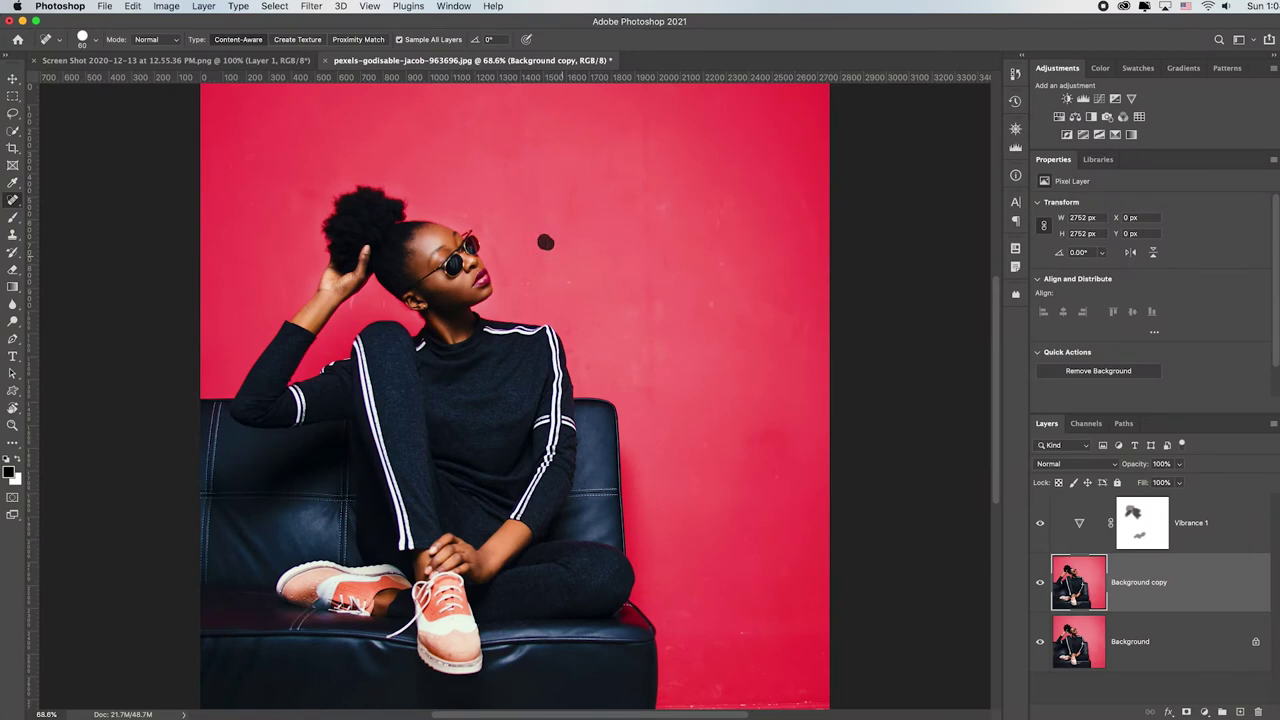
Heal the remaining specks and scratches on the pink wall in front of the woman's face.
drag(521, 285, 530, 283)
drag(697, 307, 710, 307)
click(724, 263)
click(663, 207)
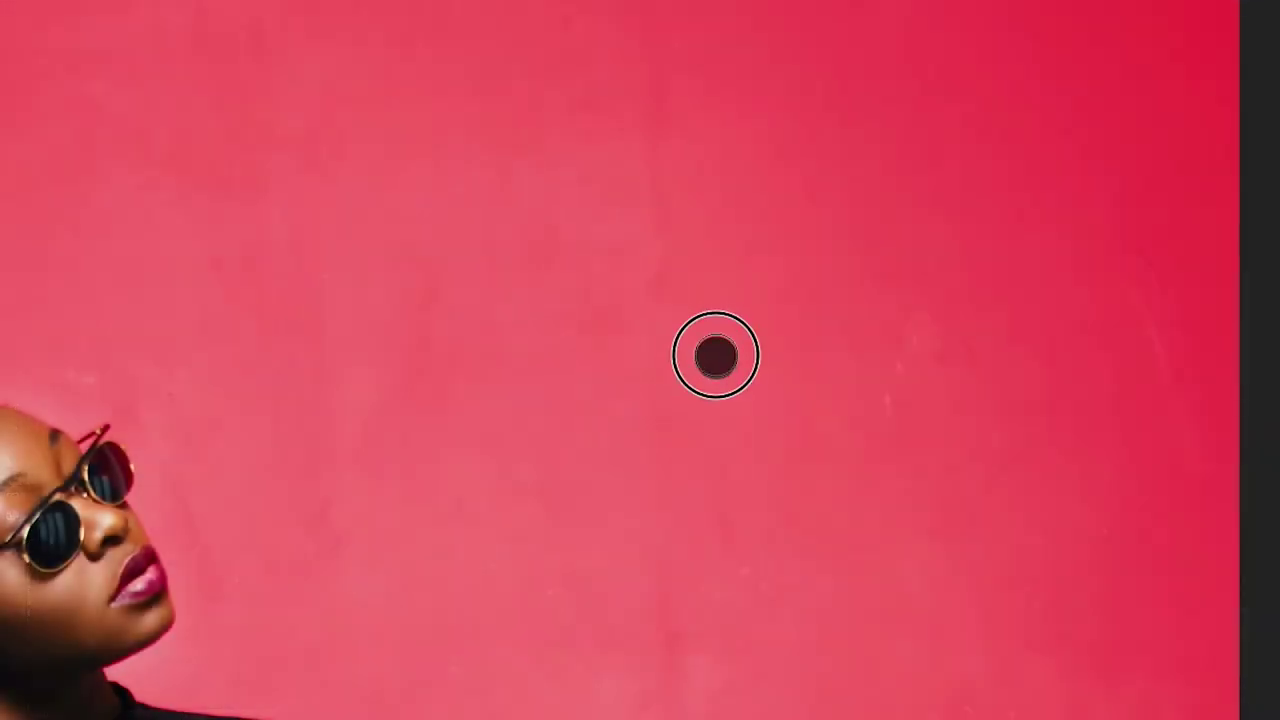
drag(884, 410, 894, 335)
drag(751, 577, 766, 578)
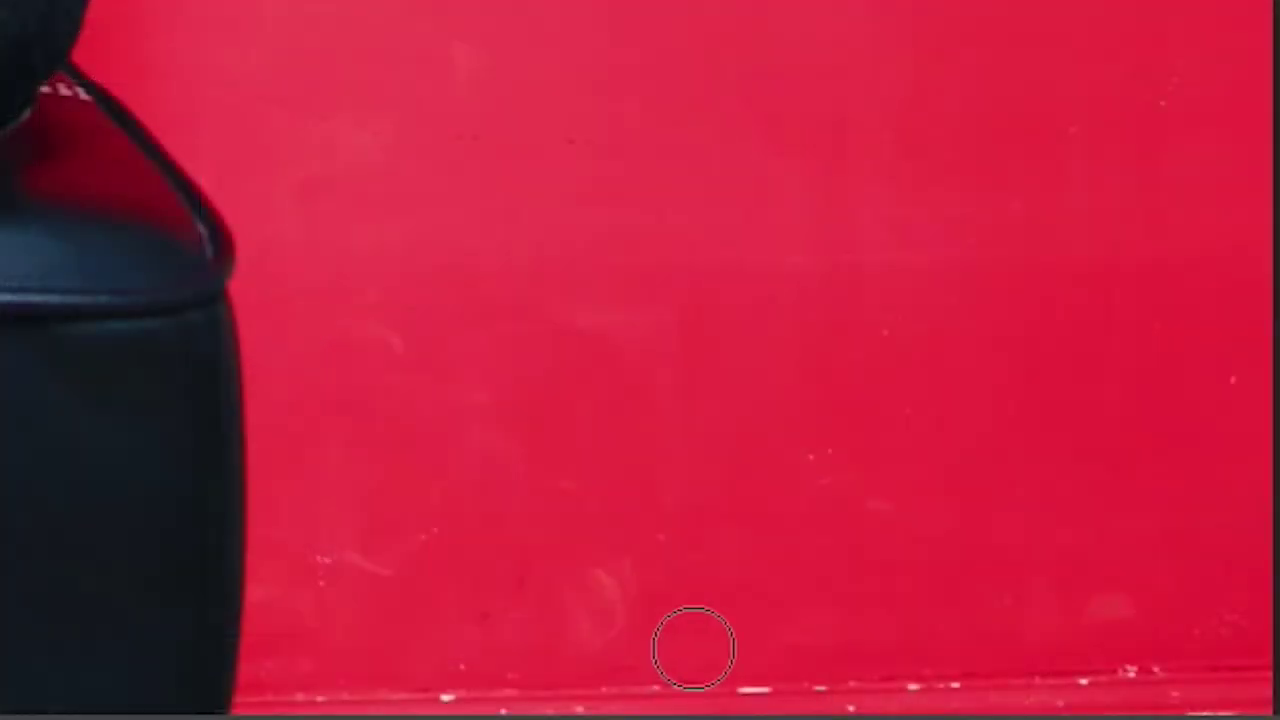
Heal the lower part of the wall beside the couch, including the chipped line along the photo's bottom edge.
key(space)
drag(740, 673, 716, 530)
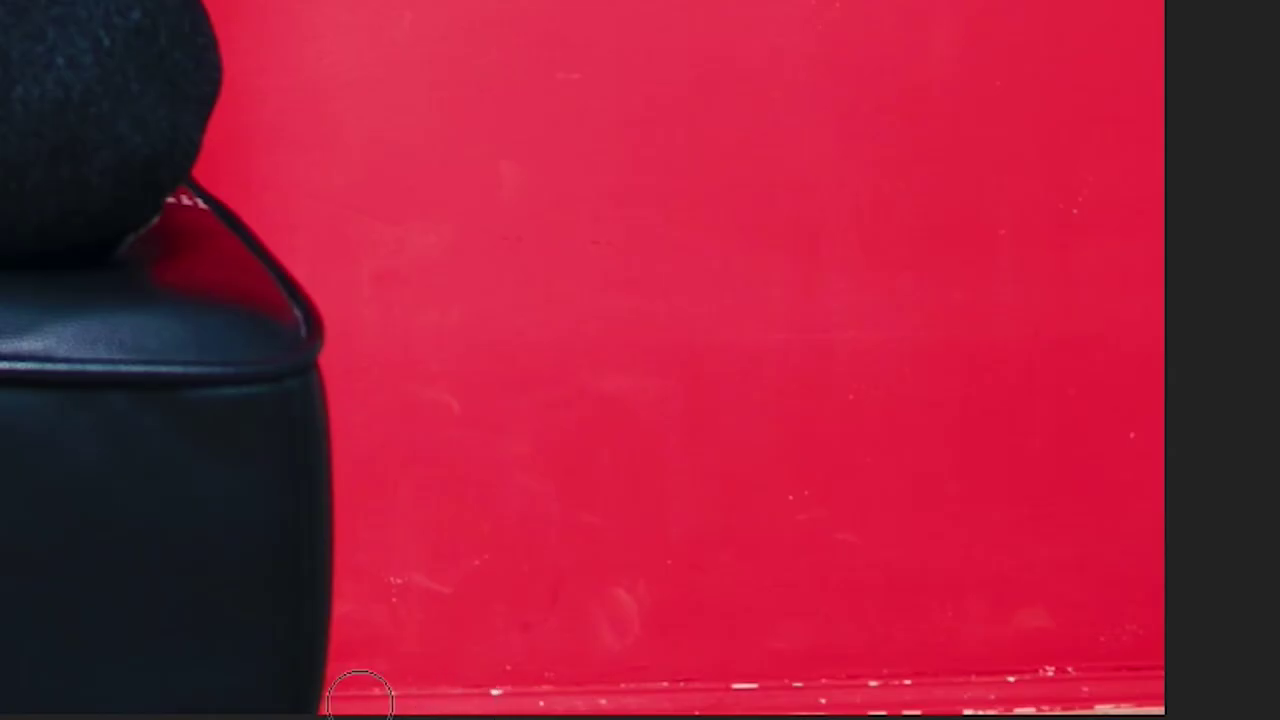
drag(630, 562, 724, 562)
mouse_move(780, 688)
mouse_down()
mouse_move(1225, 680)
mouse_move(1270, 705)
mouse_up()
key(ctrl+z)
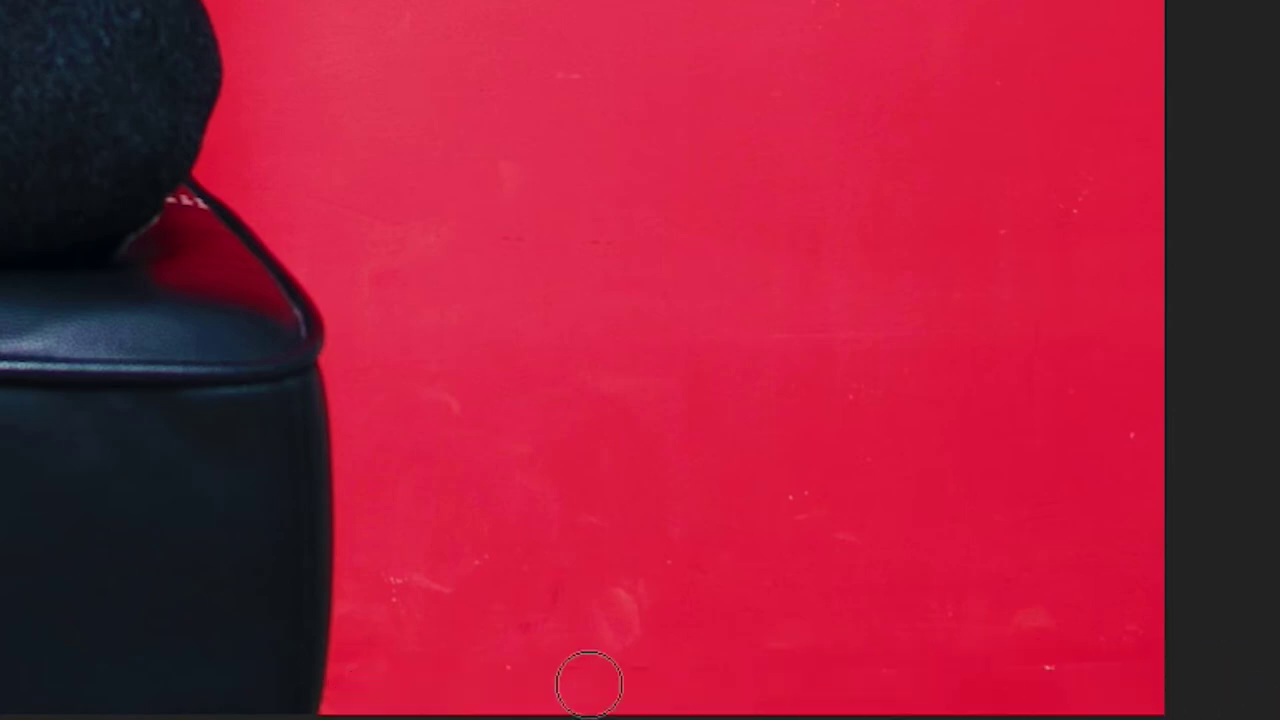
mouse_move(563, 626)
mouse_down()
mouse_move(593, 644)
mouse_move(724, 614)
mouse_up()
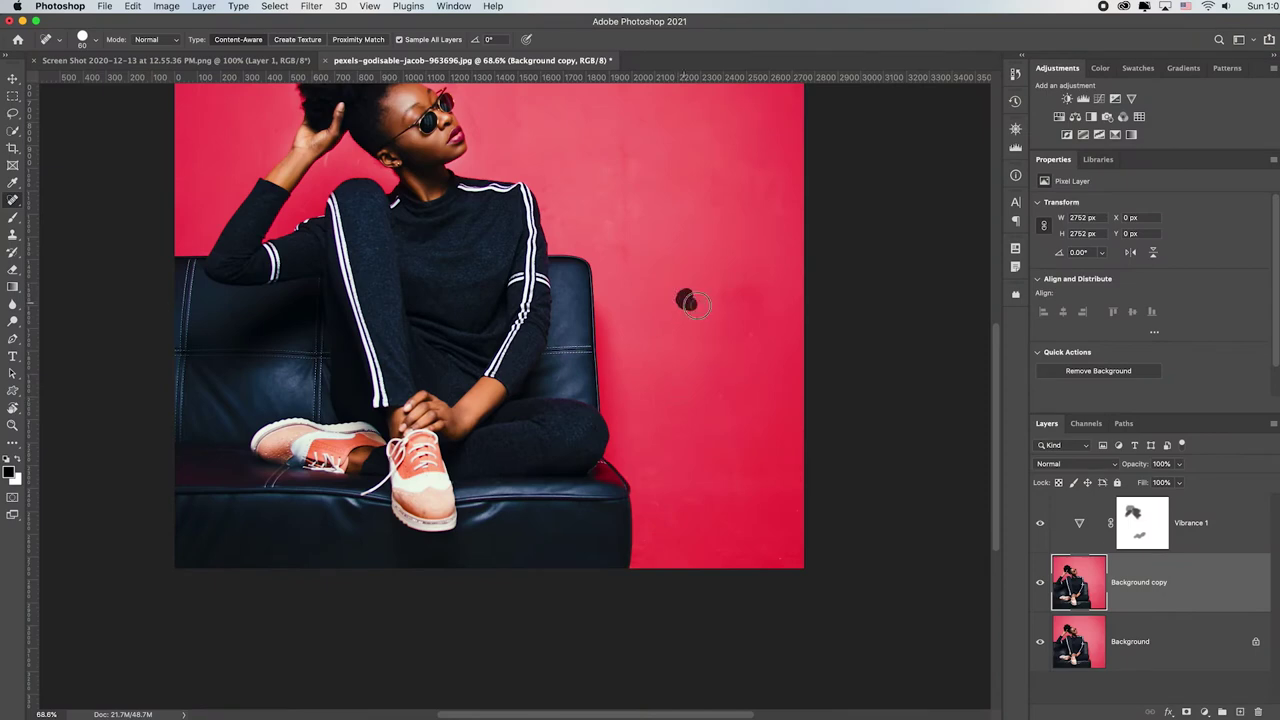
Heal the scratch below the woman's raised hand and specks on the wall behind her with a 35 px brush.
key(space)
drag(422, 303, 520, 415)
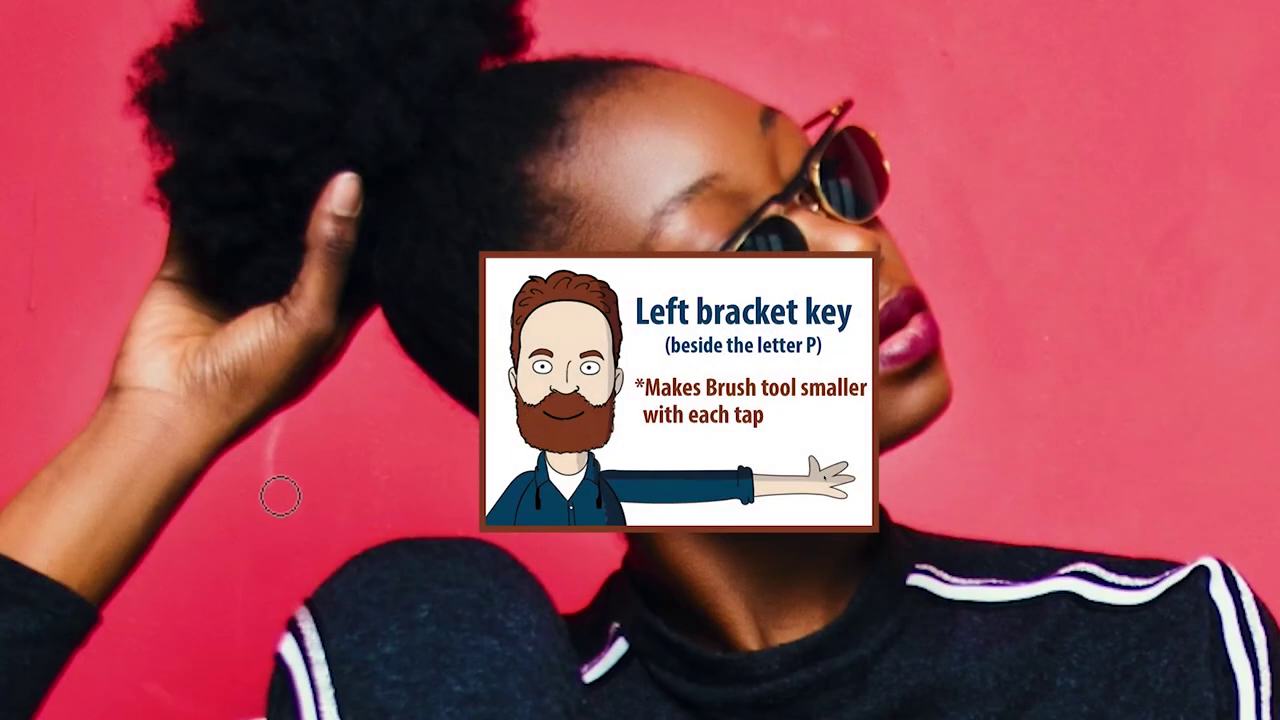
mouse_move(280, 496)
mouse_down()
mouse_move(277, 449)
mouse_move(292, 426)
mouse_up()
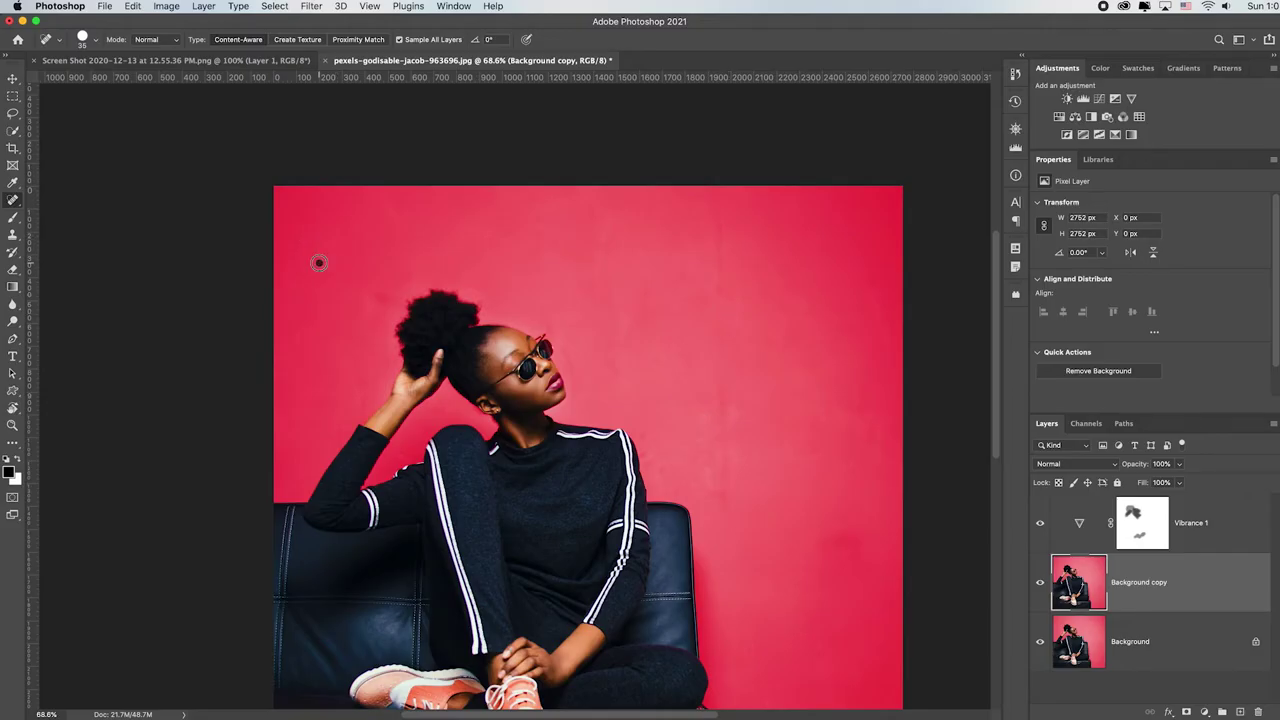
scroll(479, 390, down, 5)
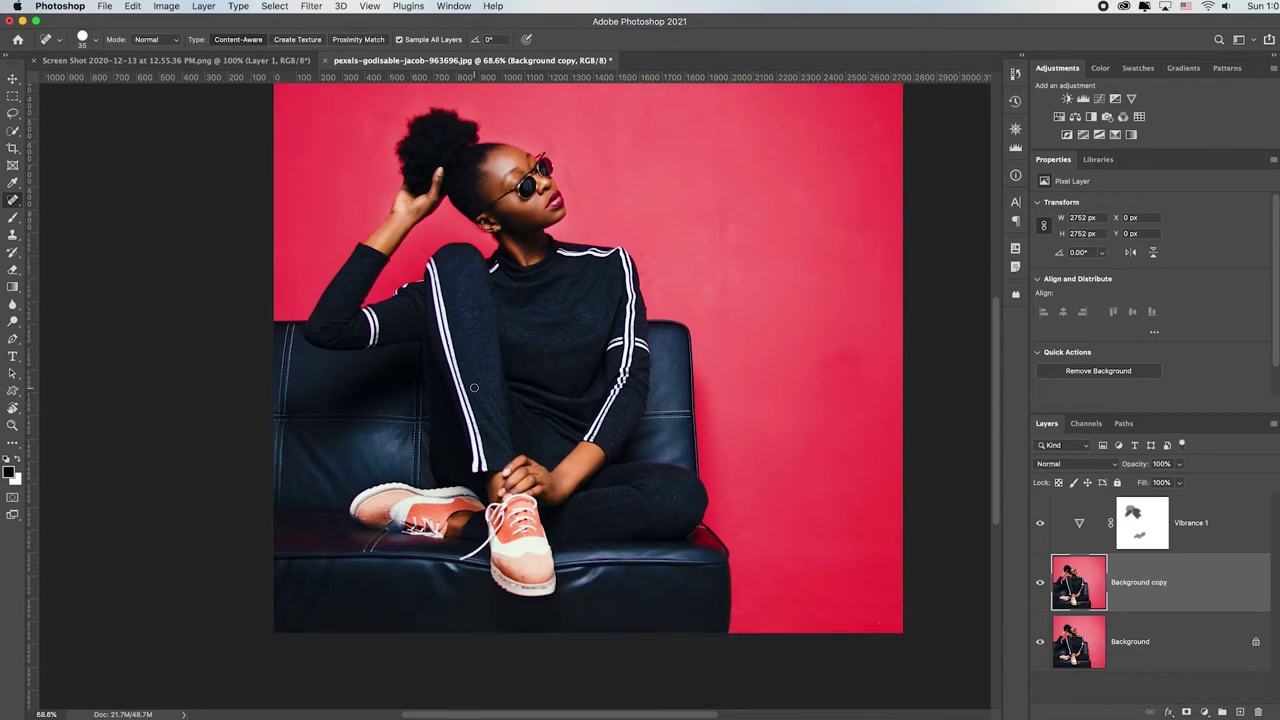
Start a Color Range selection and sample the light and dark tan, white and orange tones of the rear shoe.
key(super+0)
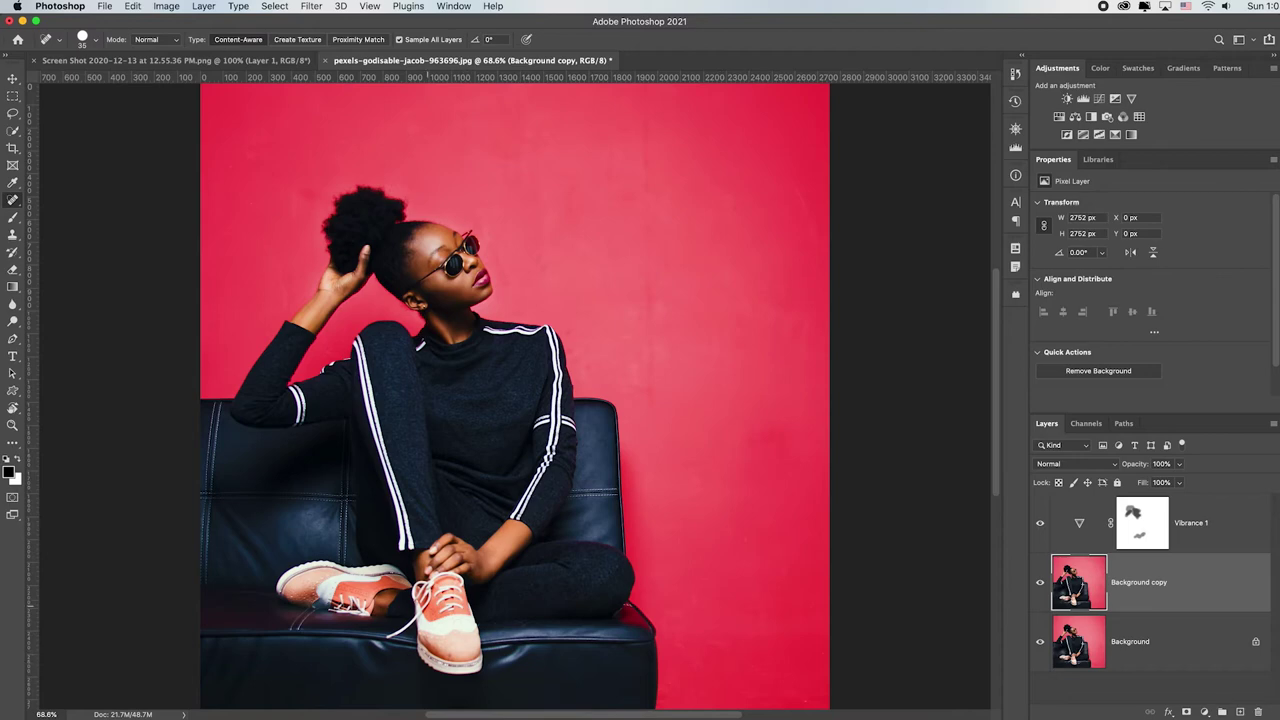
click(274, 7)
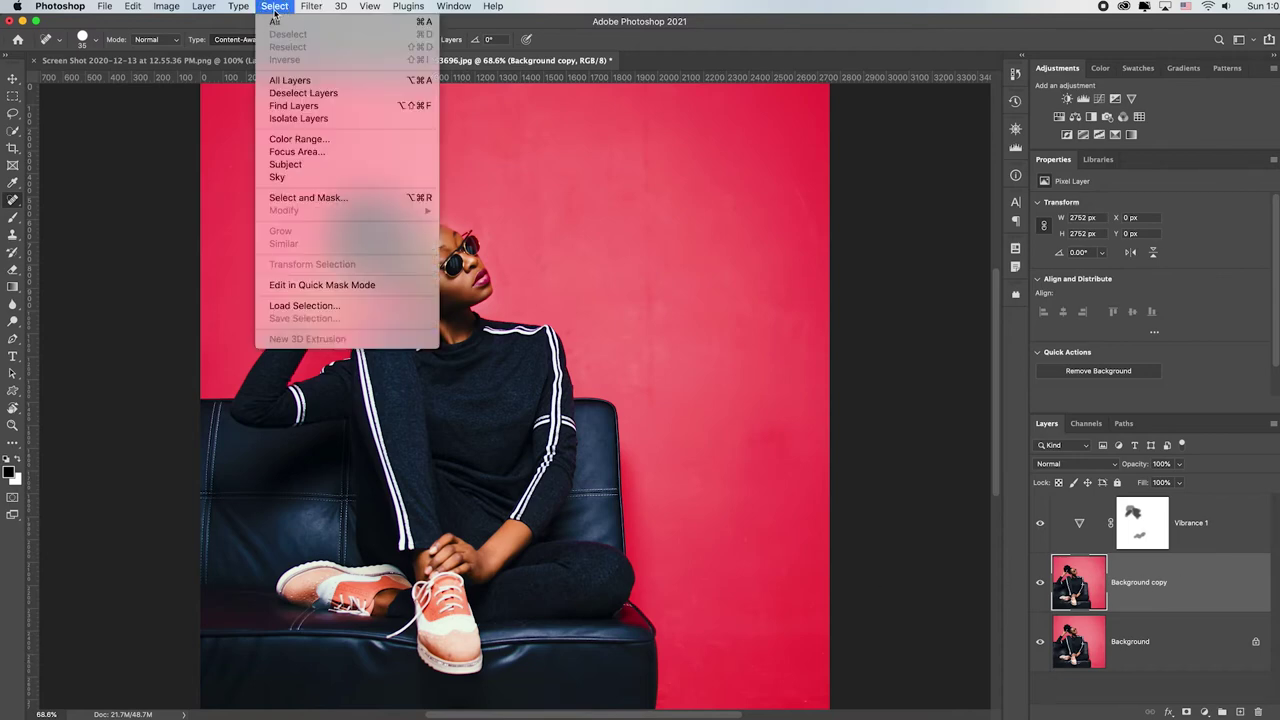
click(373, 141)
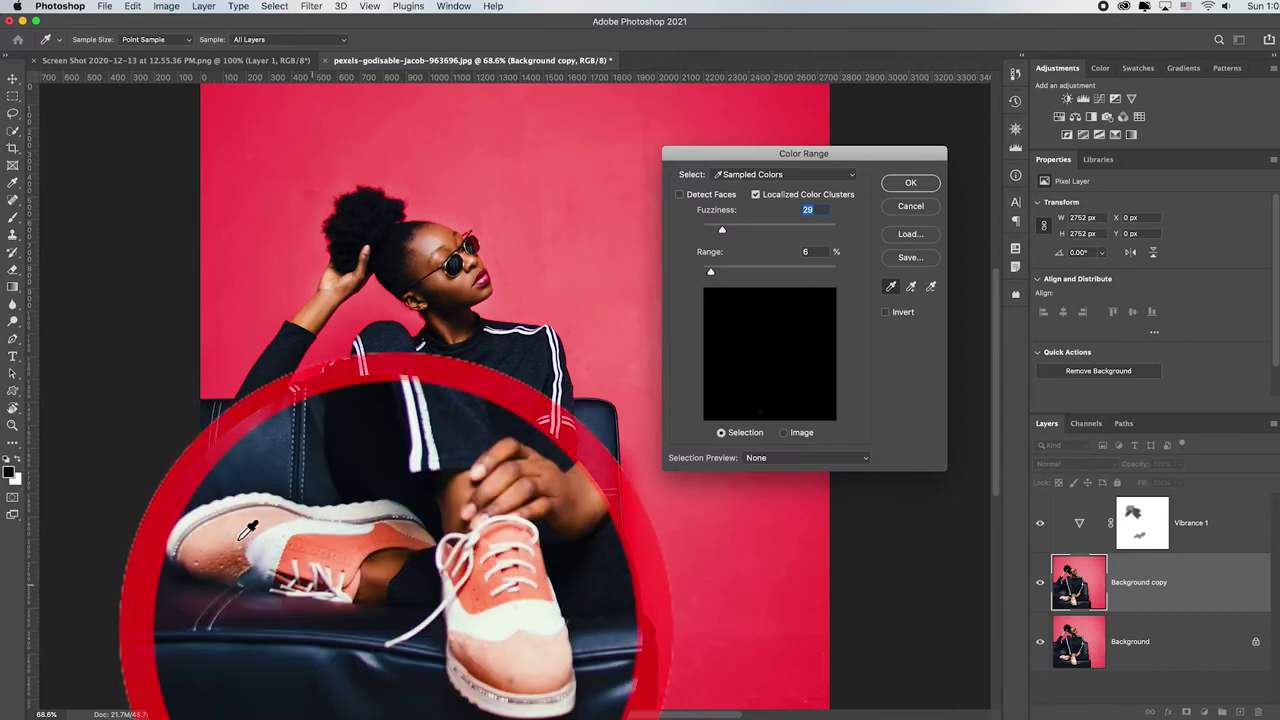
click(337, 548)
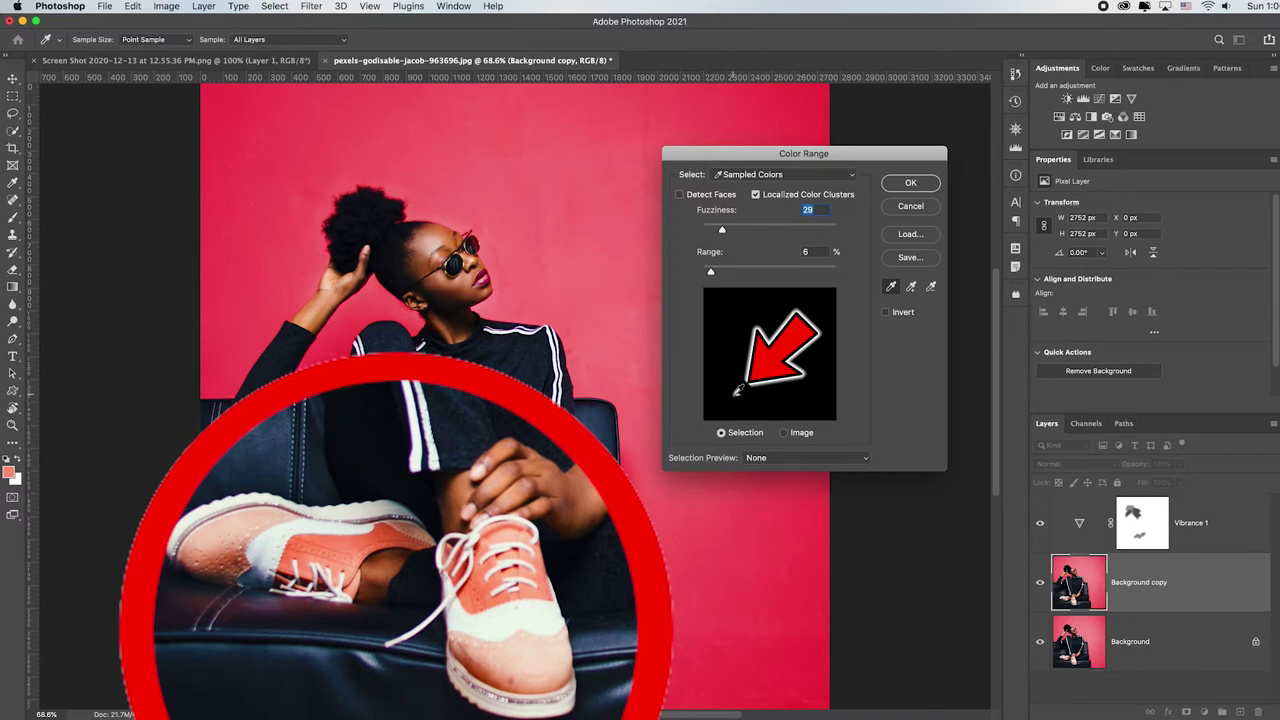
click(195, 565)
mouse_move(195, 565)
mouse_down()
mouse_move(214, 528)
mouse_move(271, 514)
mouse_move(222, 578)
mouse_up()
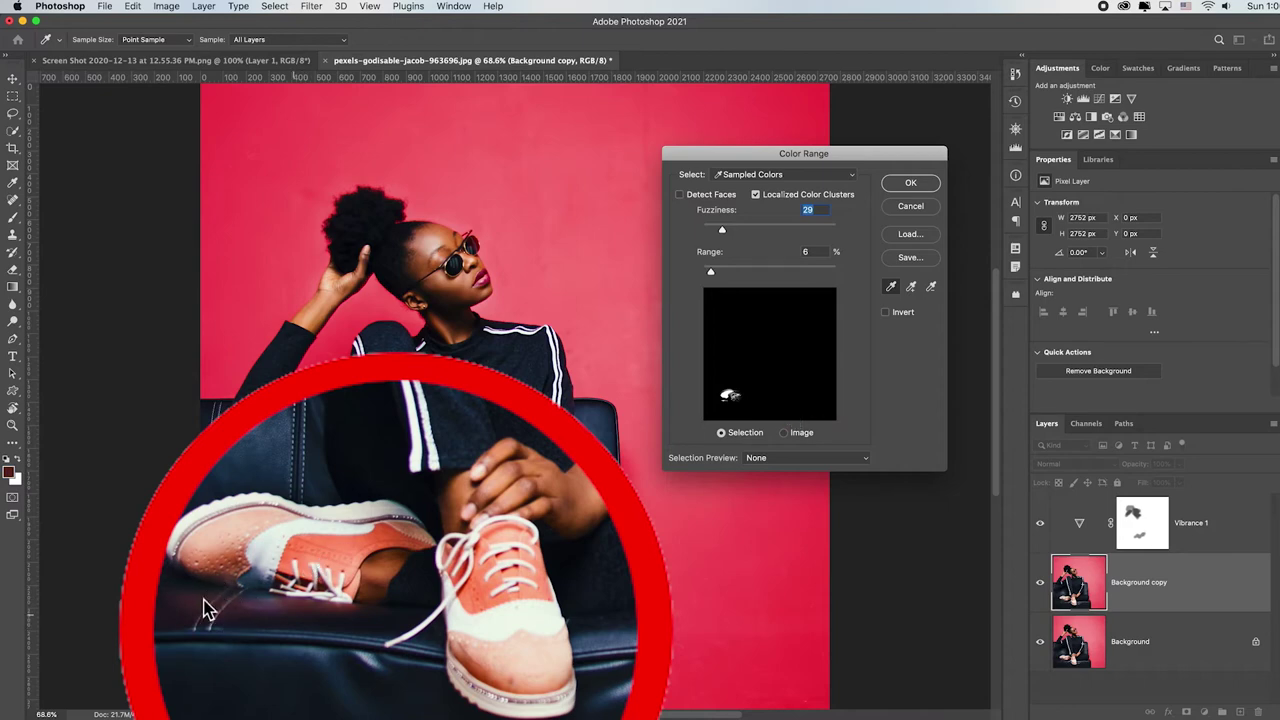
click(255, 605)
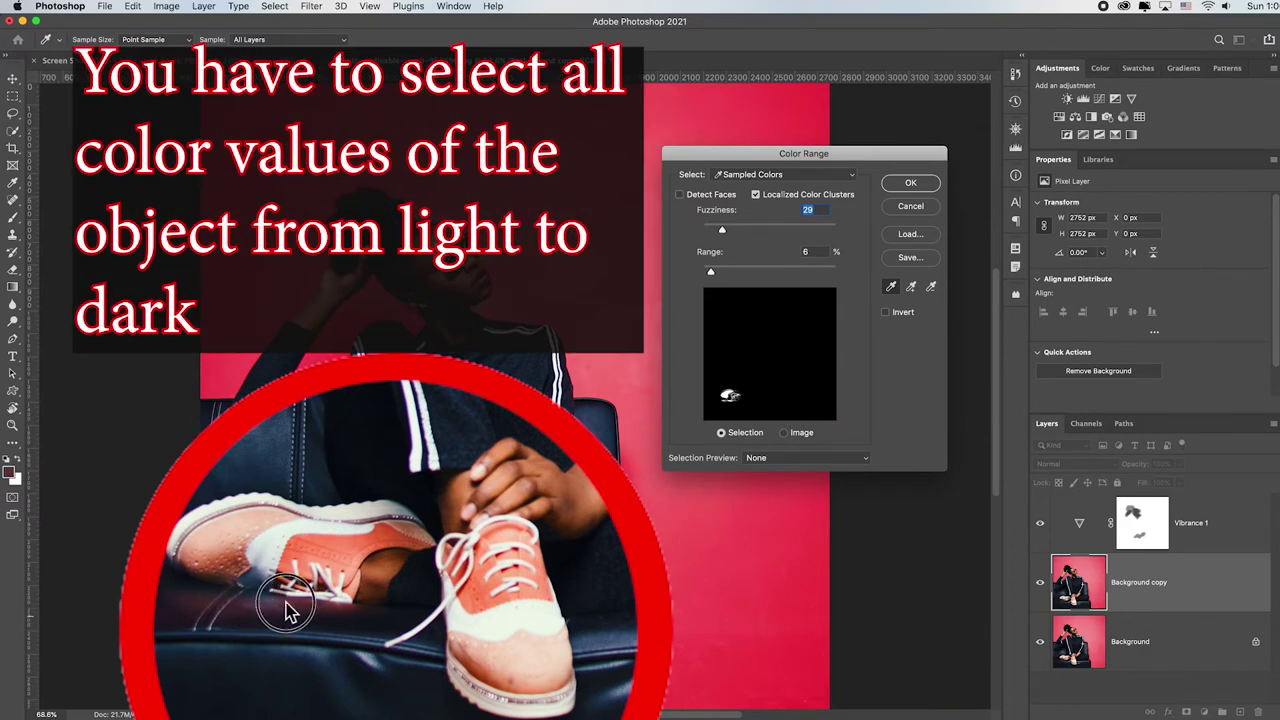
mouse_move(357, 534)
mouse_down()
mouse_move(398, 525)
mouse_move(397, 537)
mouse_up()
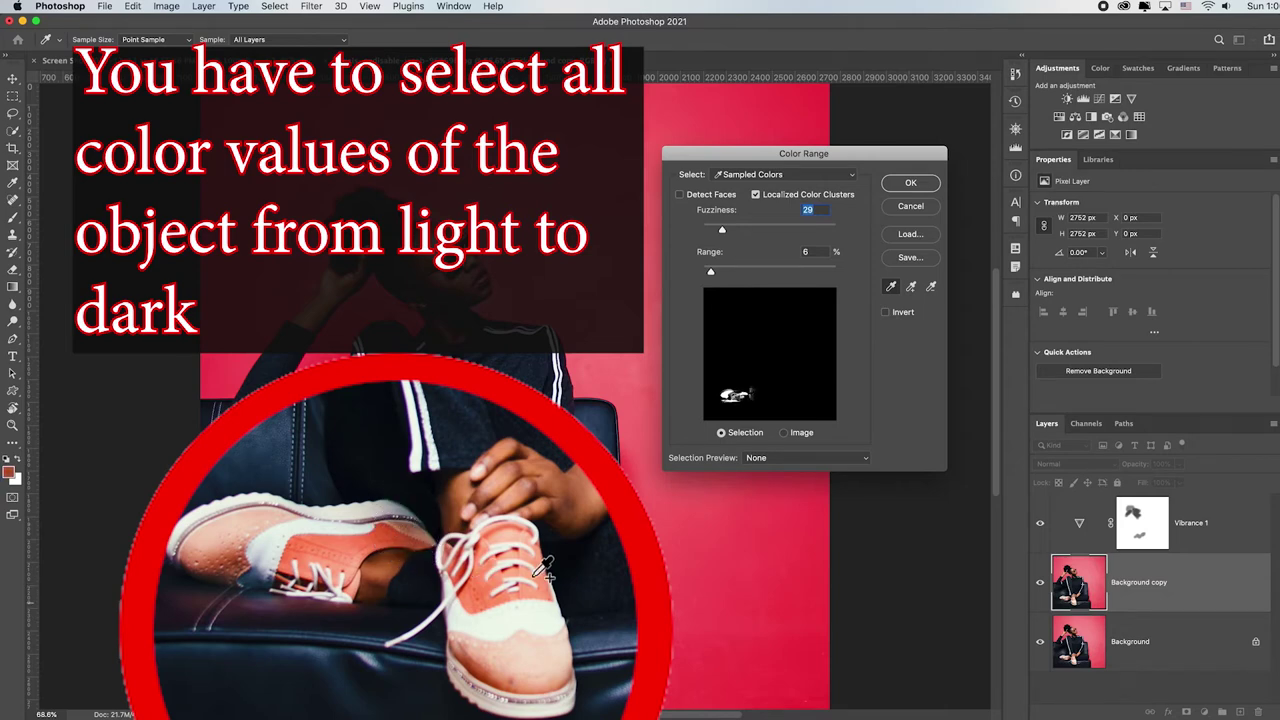
Add the front shoe's orange, white and tan tones to the sampled colors and subtract the skin tones of the hands.
click(480, 584)
click(538, 575)
mouse_move(470, 660)
mouse_down()
mouse_move(515, 664)
mouse_move(491, 655)
mouse_move(568, 668)
mouse_up()
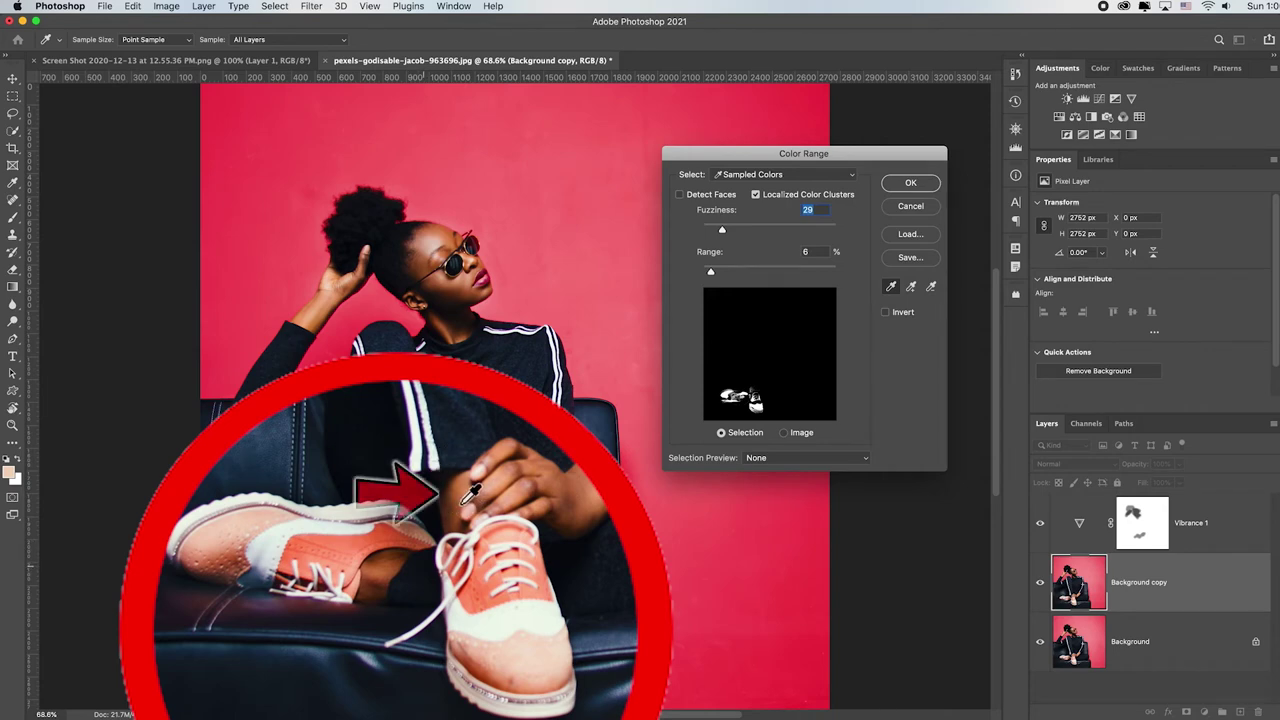
key(alt)
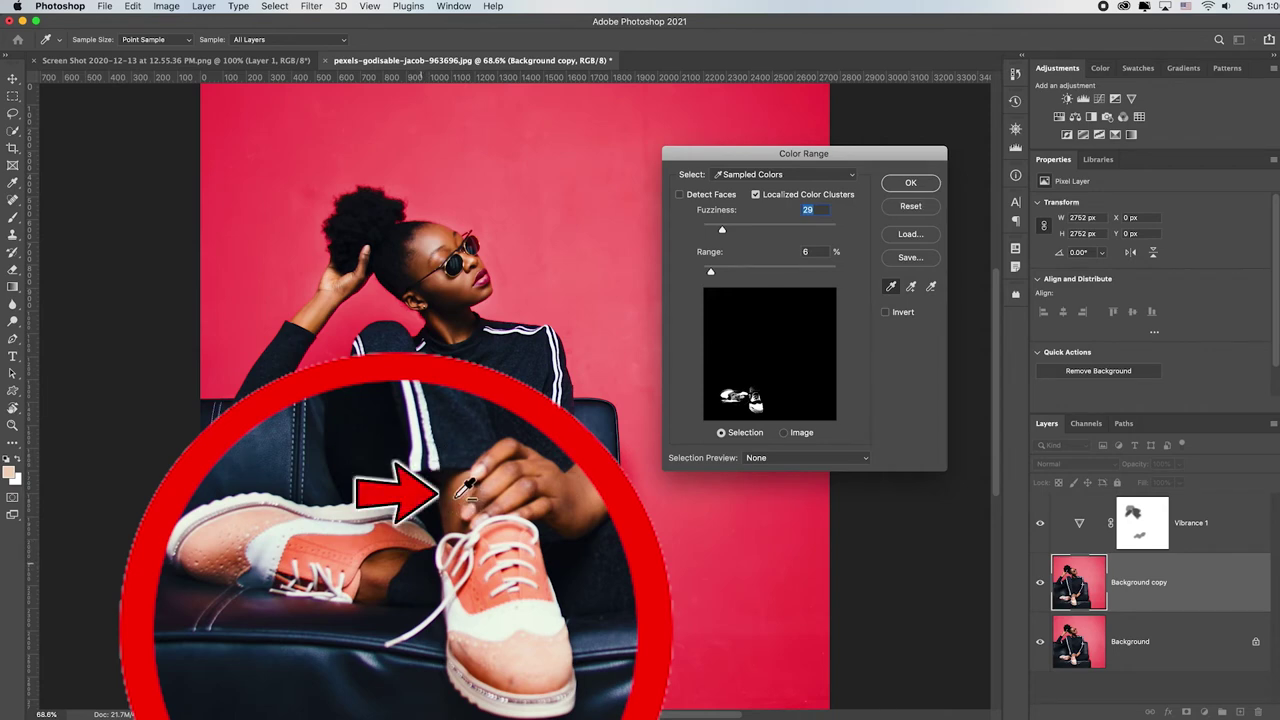
mouse_move(456, 498)
mouse_down()
mouse_move(443, 500)
mouse_move(451, 508)
mouse_move(485, 445)
mouse_up()
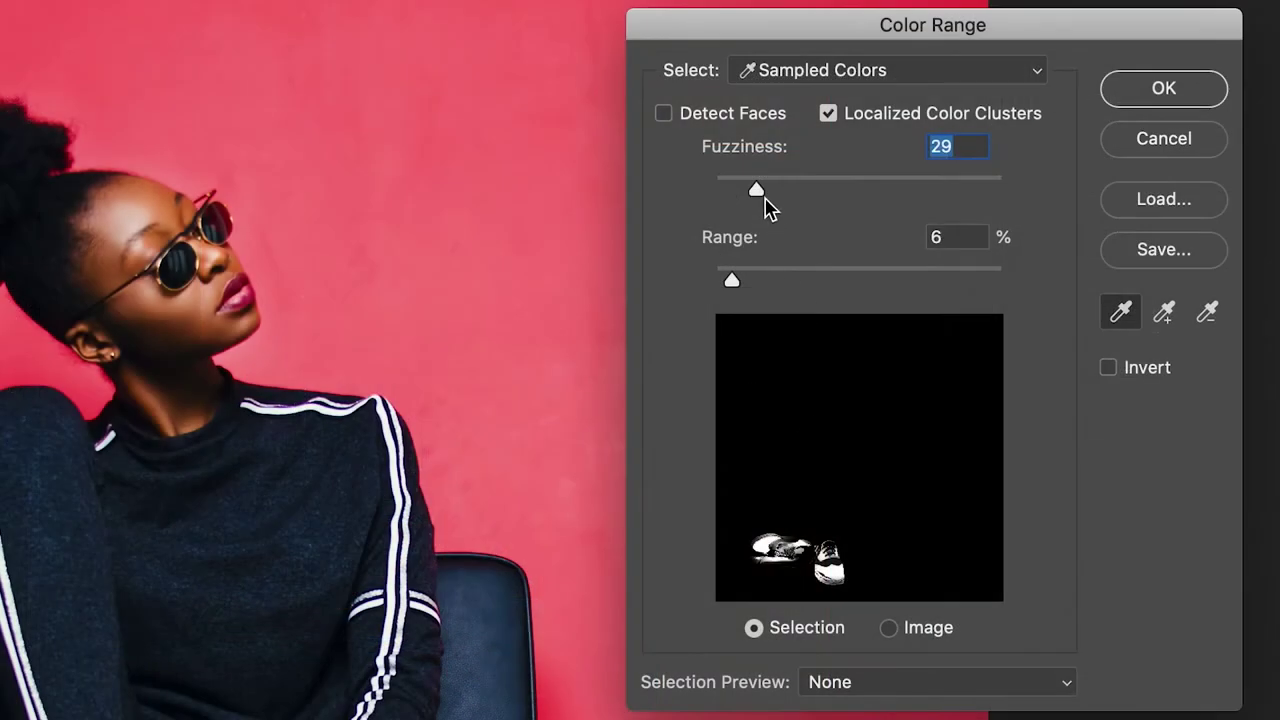
Set Fuzziness to 49 and Range to 7% with Localized Color Clusters enabled, and create the shoe selection.
click(726, 233)
drag(762, 197, 786, 194)
drag(733, 283, 874, 286)
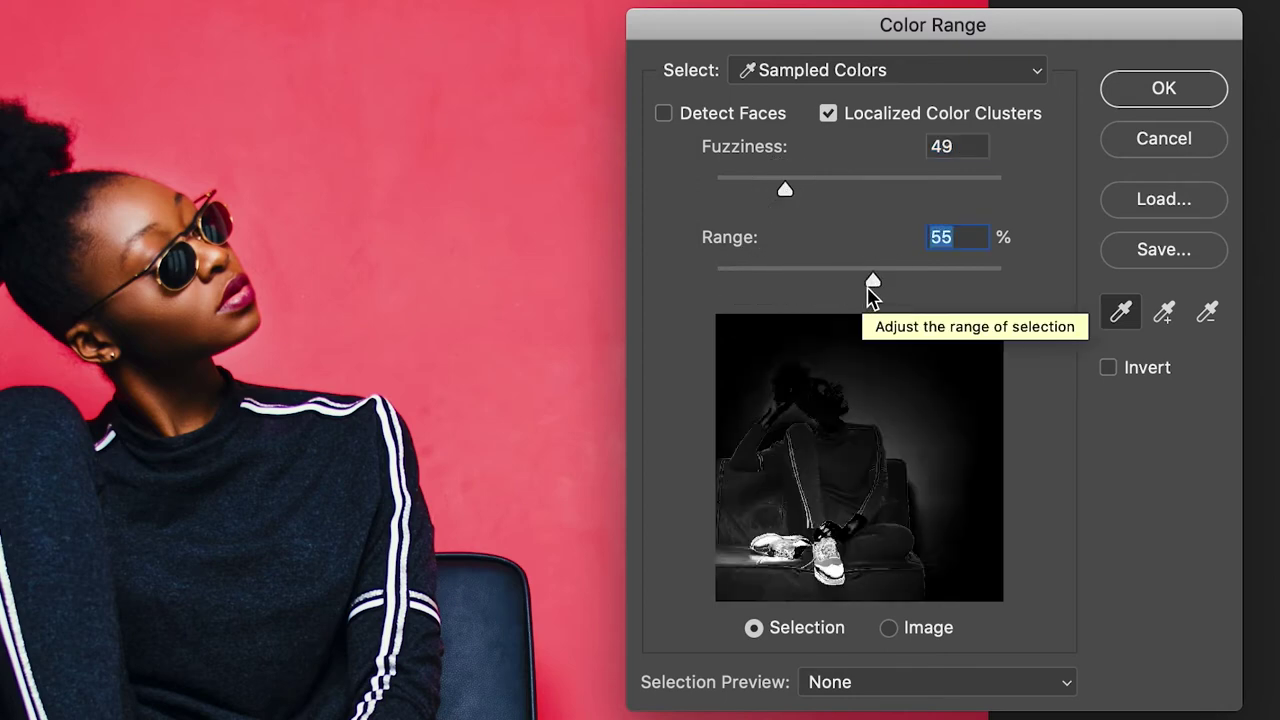
drag(873, 285, 737, 289)
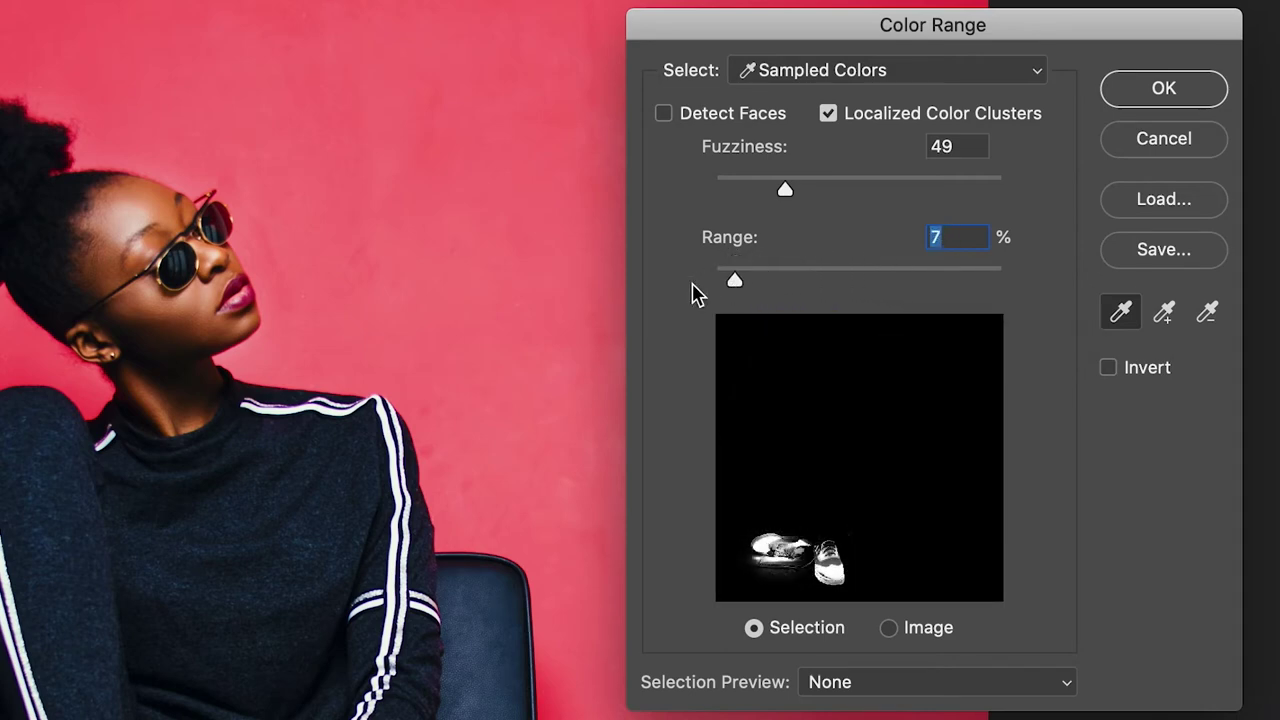
click(828, 114)
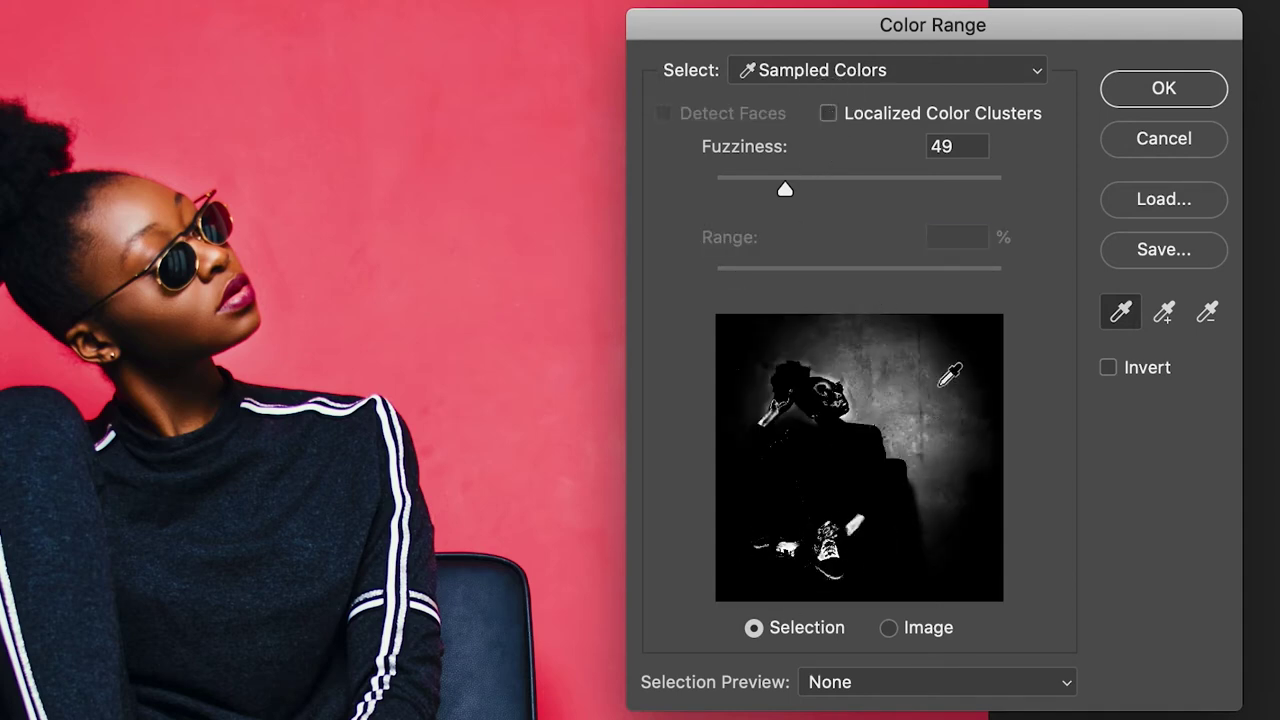
click(828, 114)
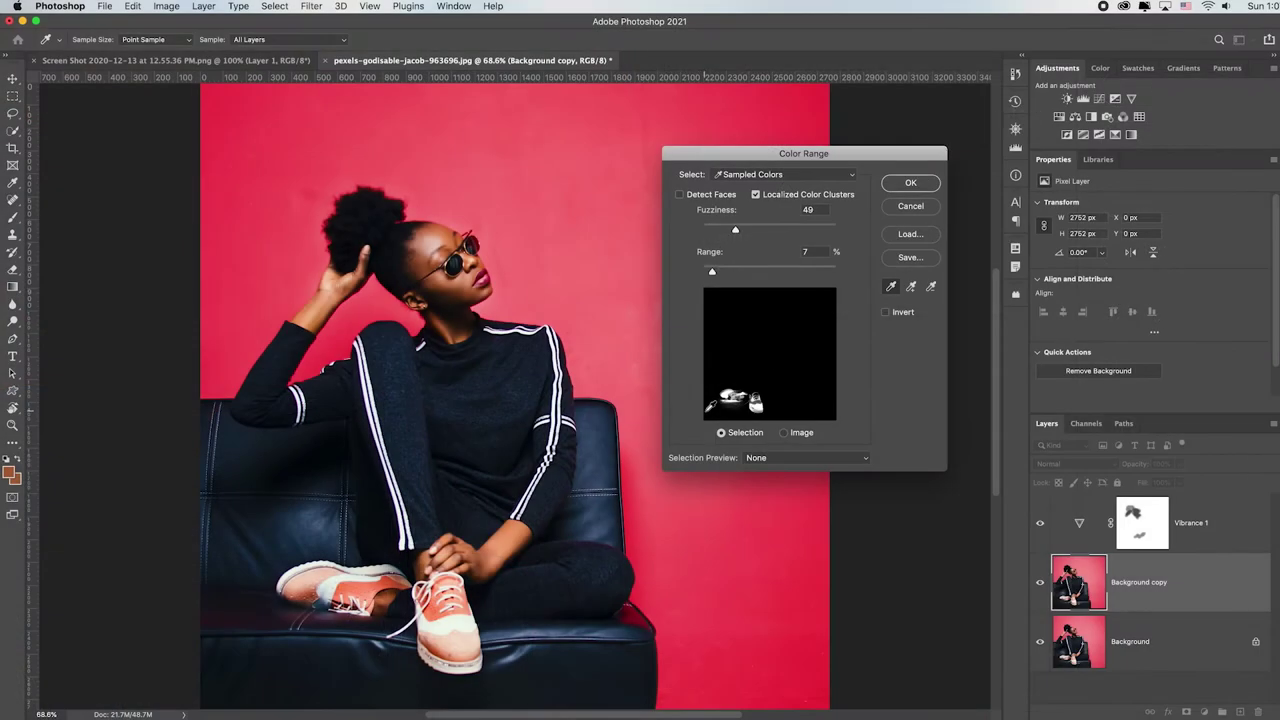
click(906, 184)
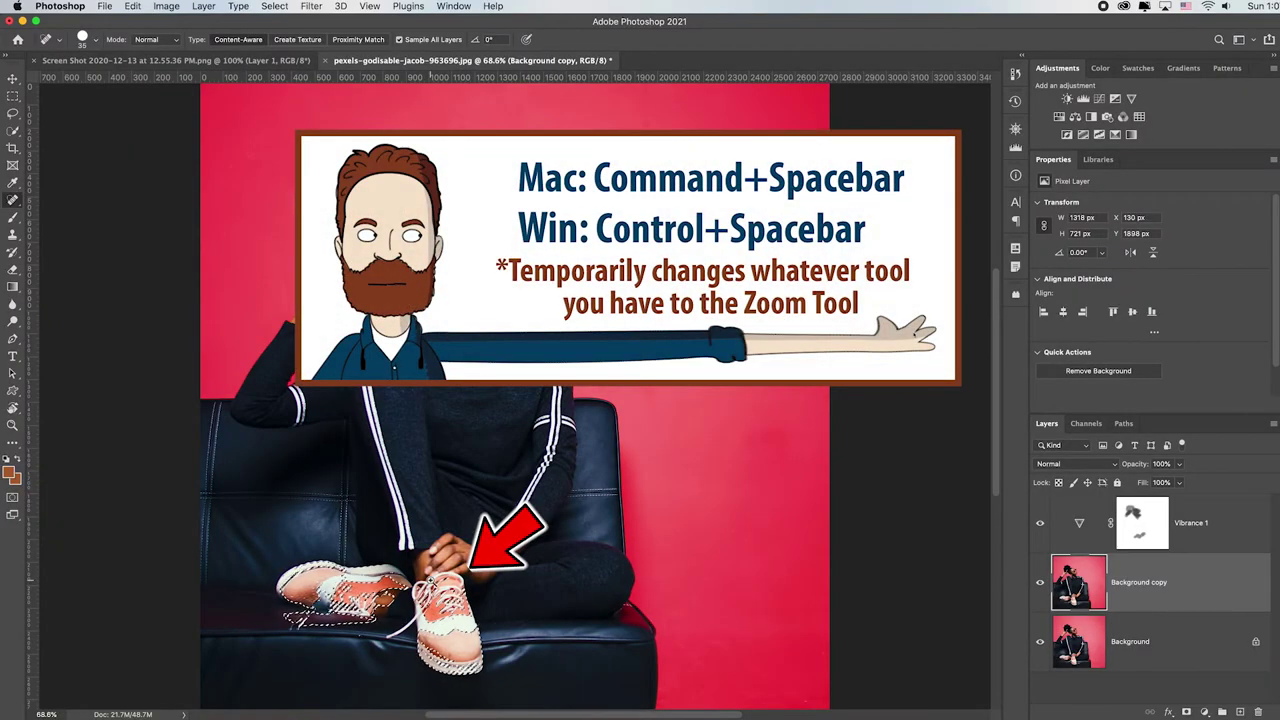
Clean up the shoe selection with a size 20 Quick Selection brush, subtracting the ankle skin and filling gaps within the shoes.
super+click(445, 583)
super+click(445, 584)
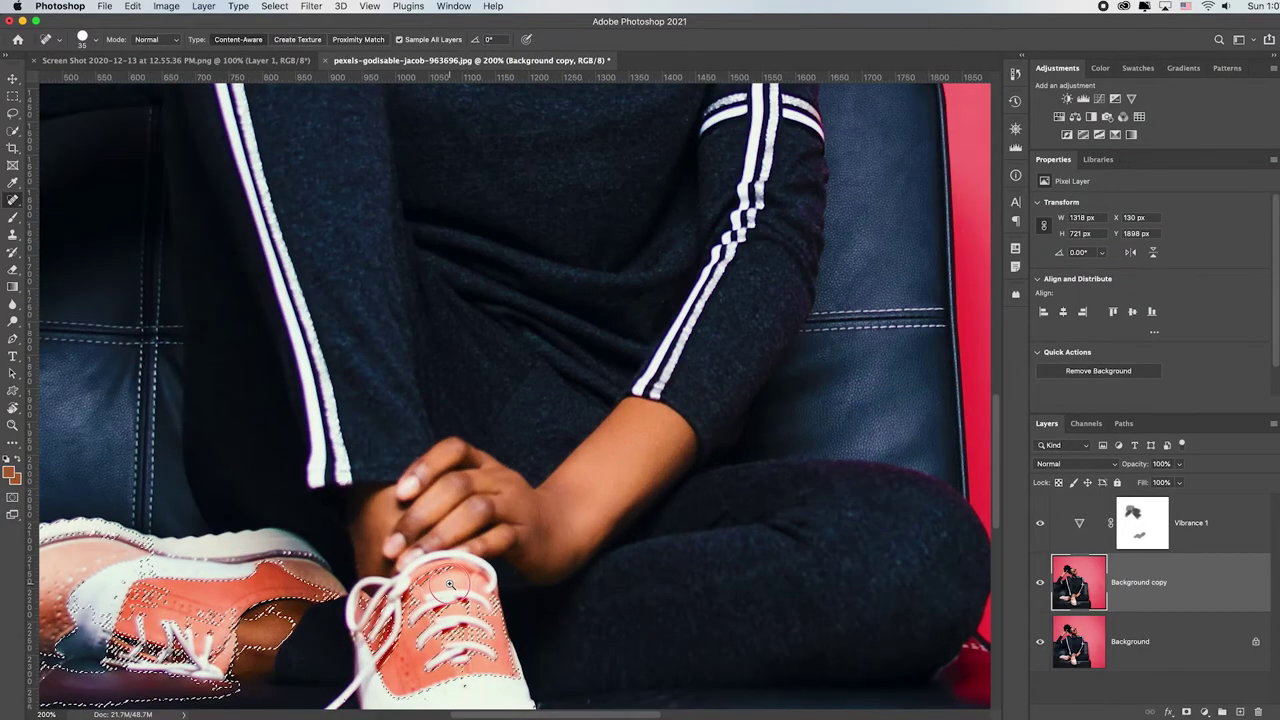
super+click(444, 586)
drag(444, 586, 783, 274)
key(super+alt+2)
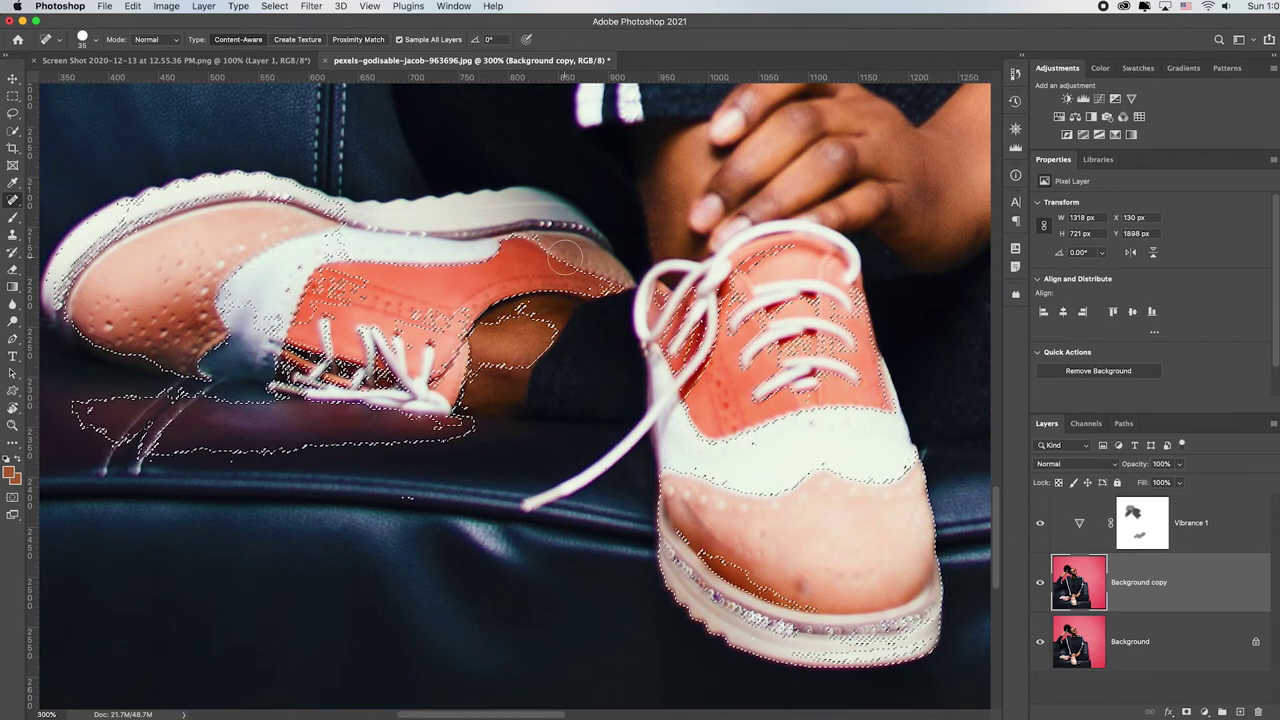
drag(10, 132, 110, 145)
key(bracketleft)
key(bracketleft)
key(bracketleft)
key(bracketleft)
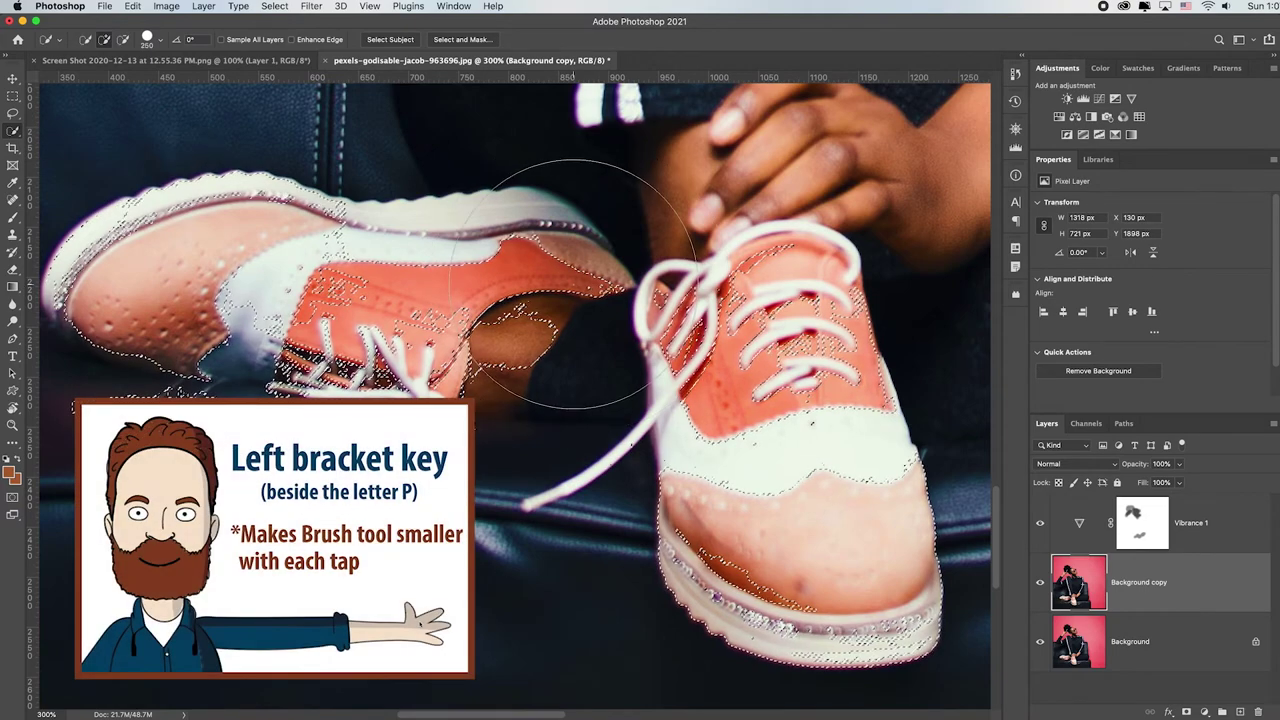
key(bracketleft)
key(bracketleft)
key(bracketleft)
key(bracketleft)
key(bracketleft)
key(bracketleft)
key(bracketleft)
key(bracketleft)
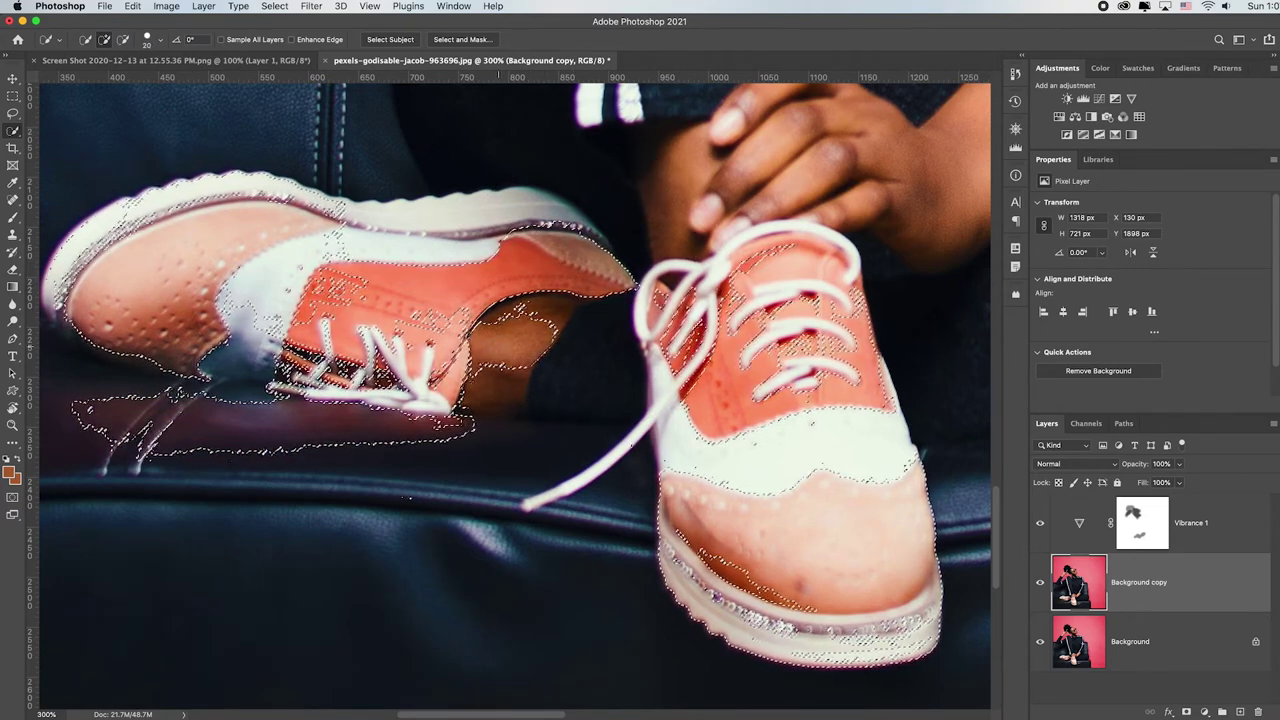
alt+click(503, 345)
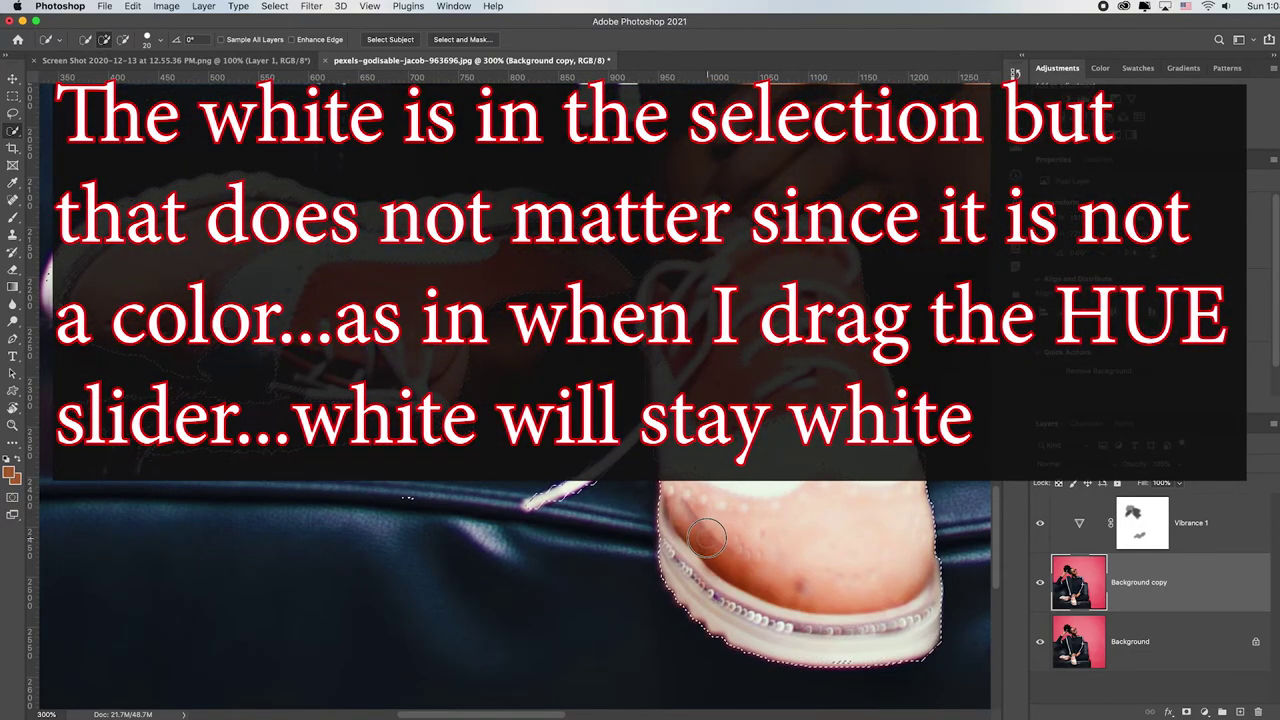
key(alt)
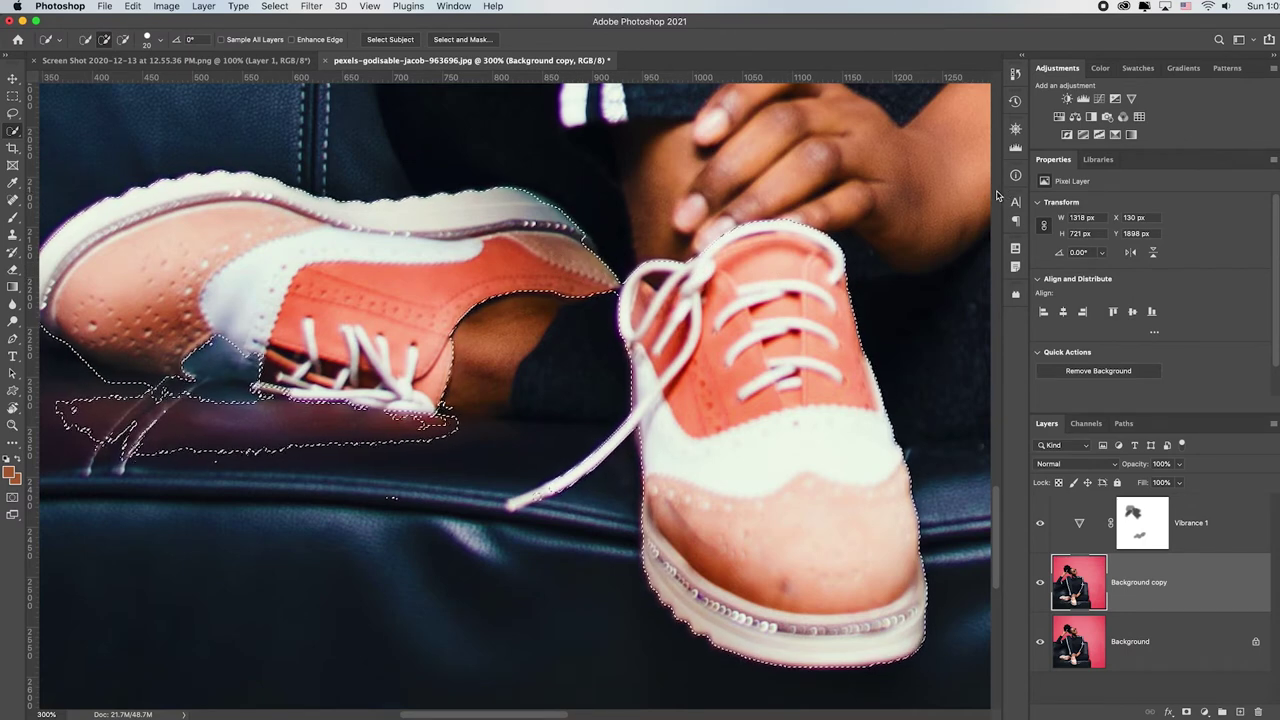
Add a Hue/Saturation adjustment layer masked to the shoe selection and inspect its layer mask.
click(1059, 118)
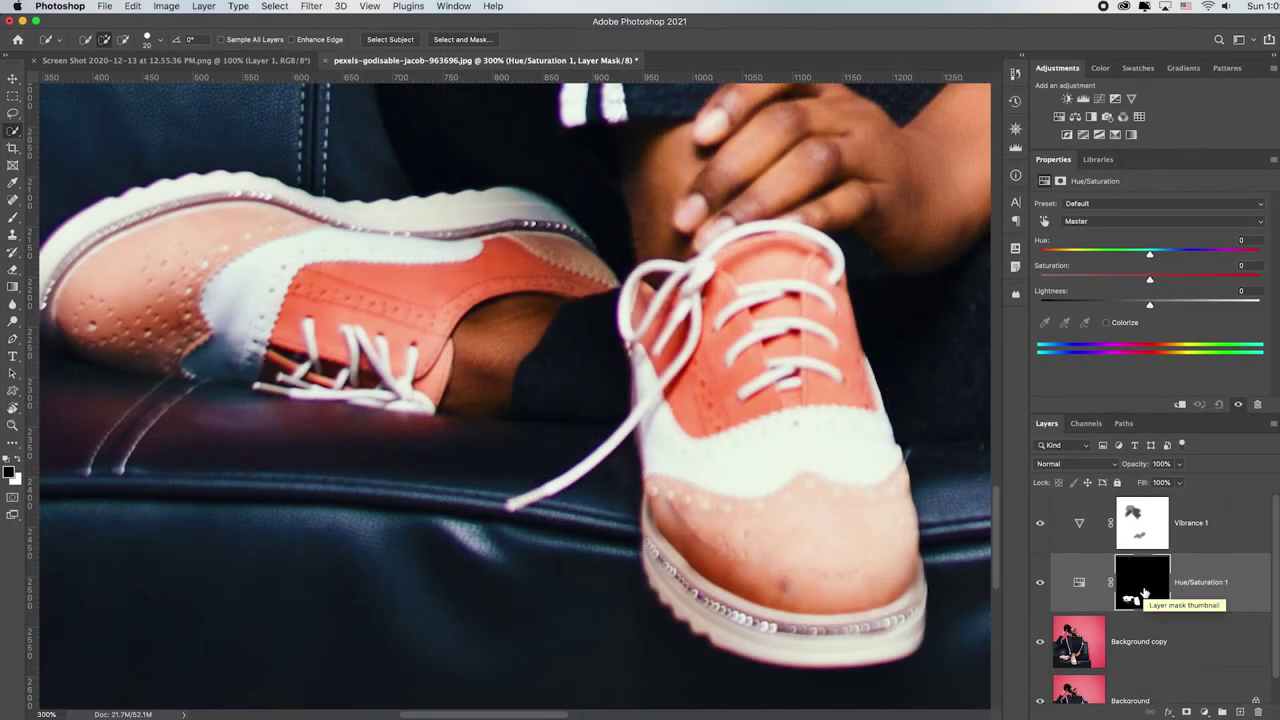
alt+click(1146, 591)
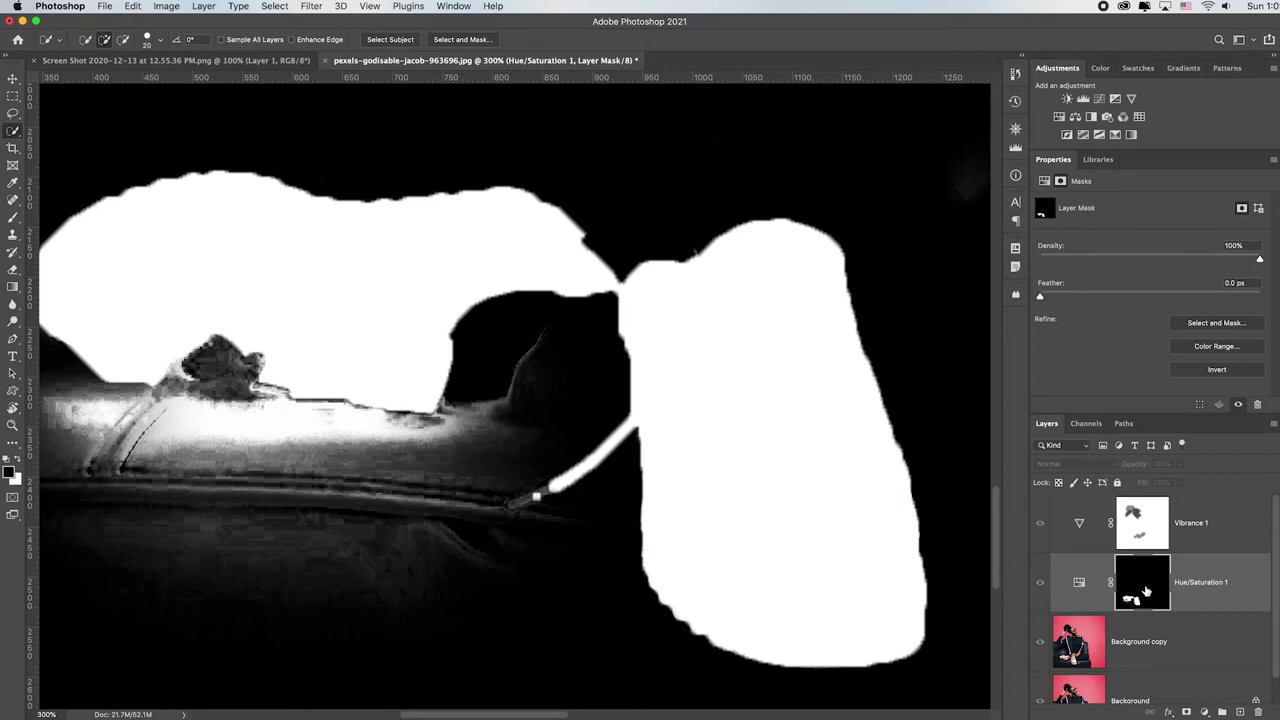
click(1080, 592)
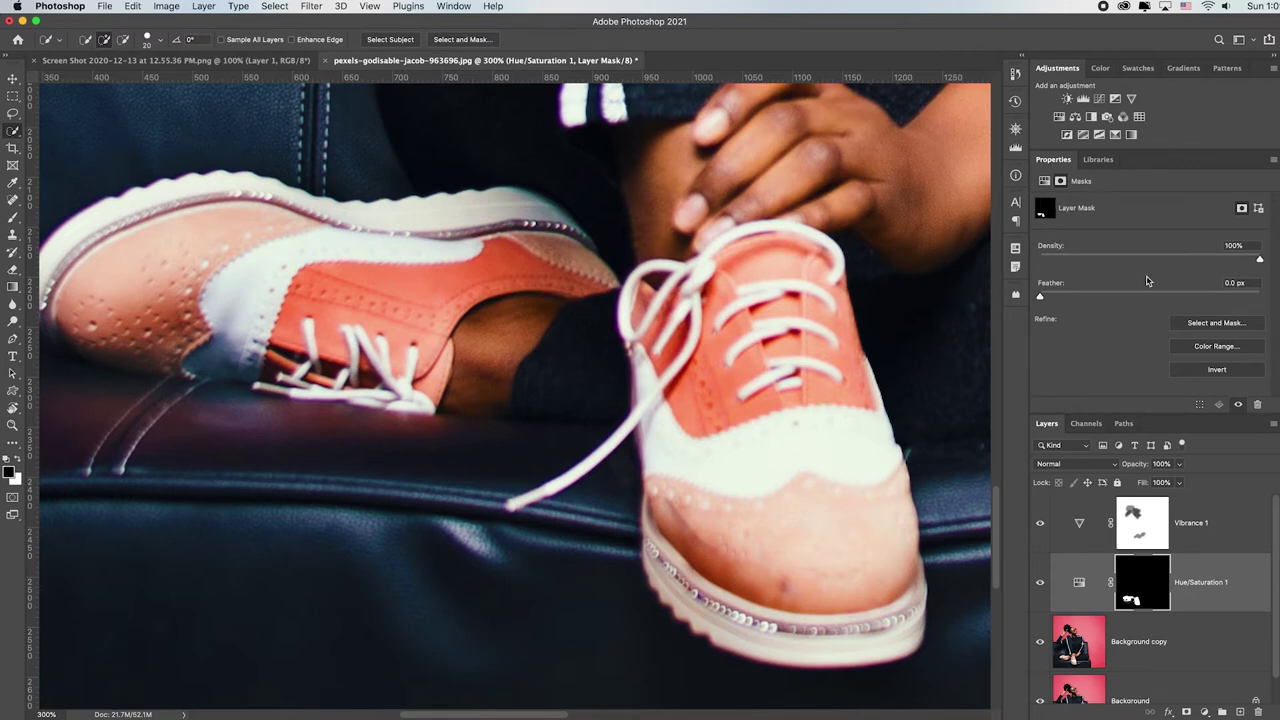
Recolor the shoes green by setting the adjustment's Hue to +100, Saturation to -30 and Lightness to -1.
click(1080, 587)
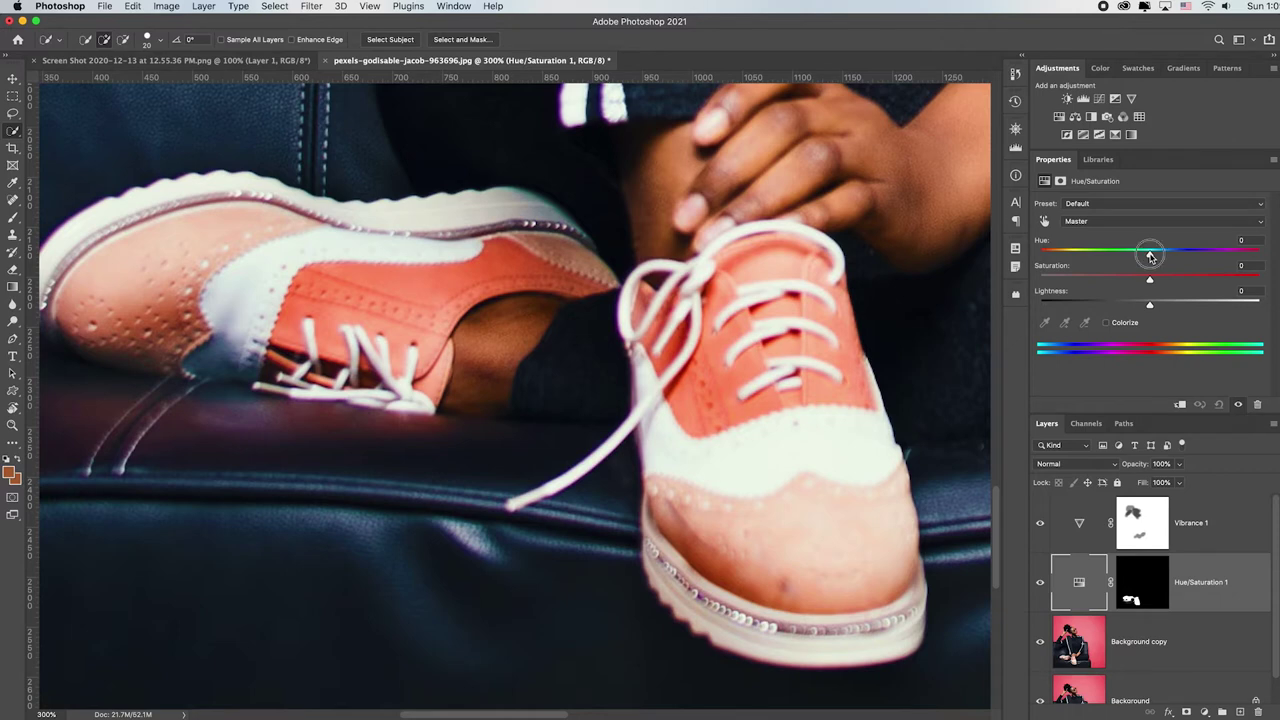
drag(1149, 256, 1228, 257)
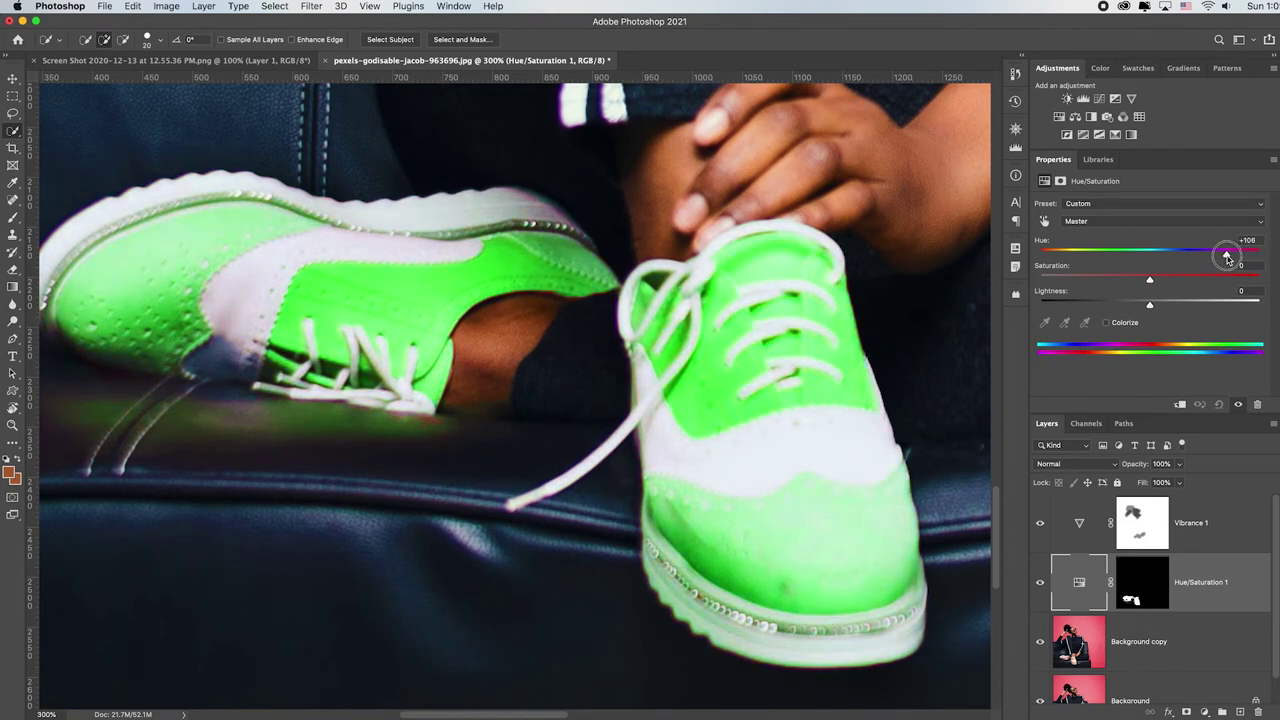
drag(1148, 310, 1116, 283)
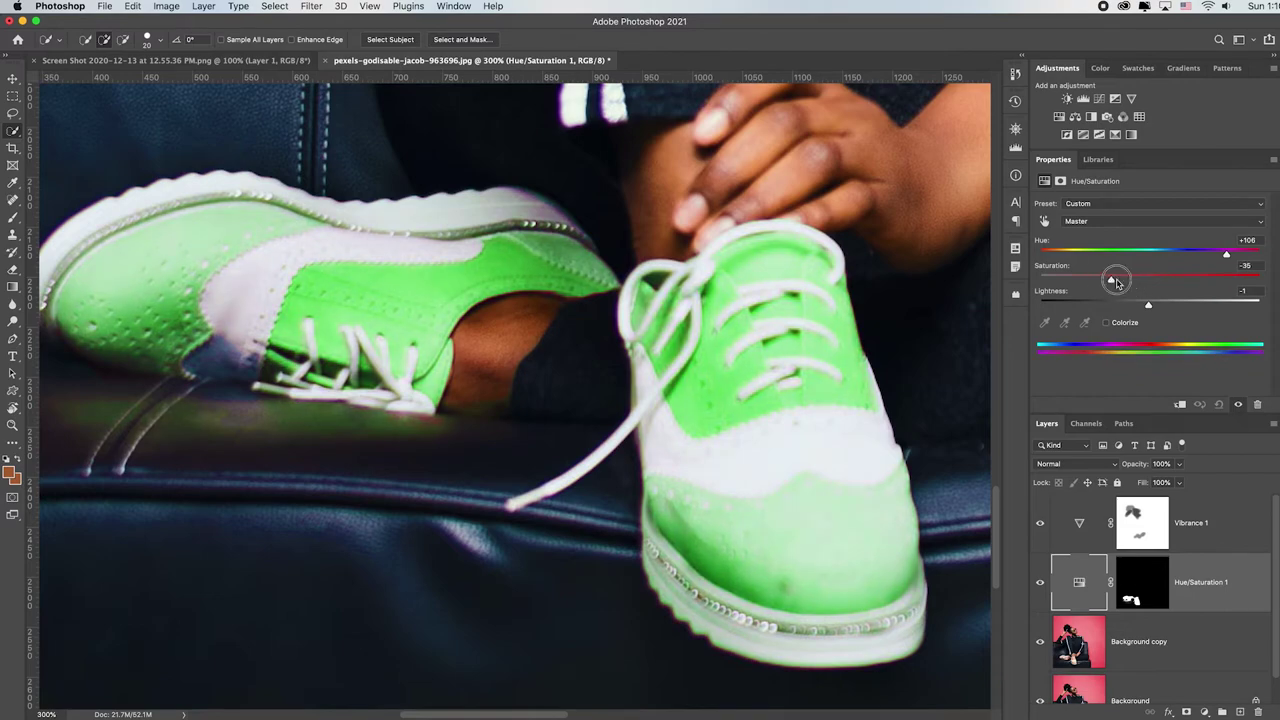
drag(1227, 255, 1225, 258)
key(super+0)
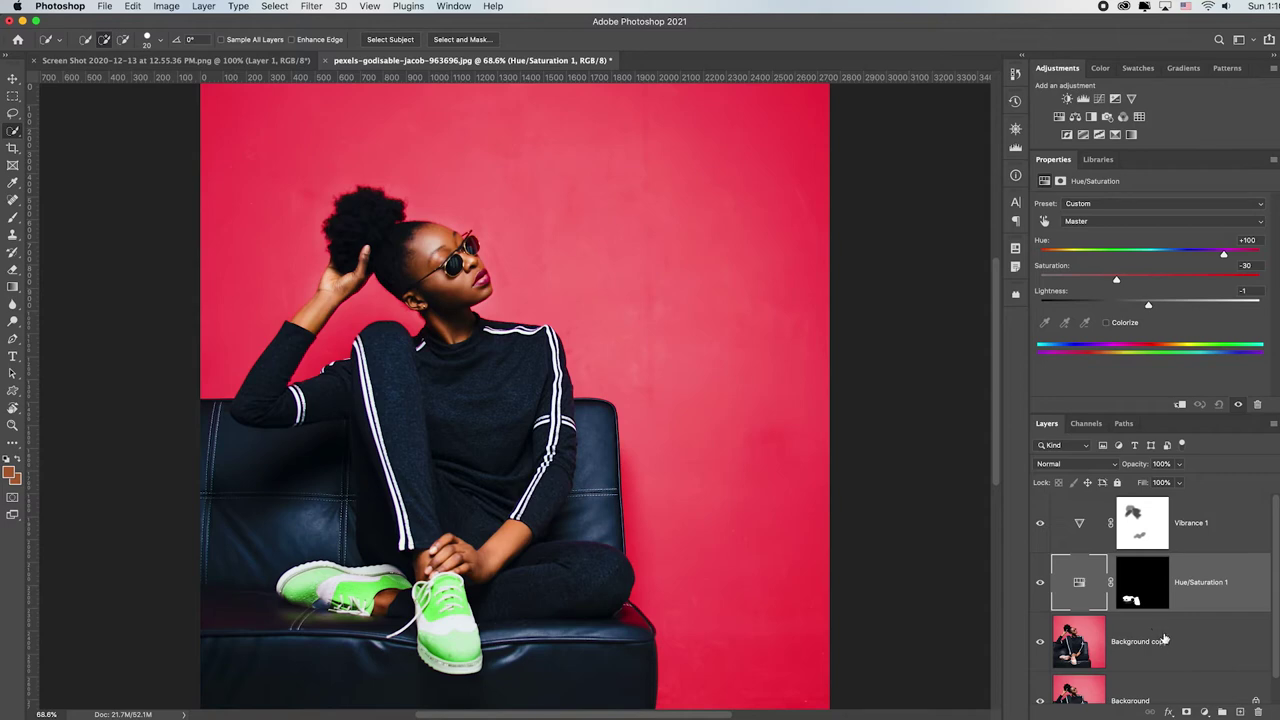
Add a Levels adjustment using the Hue/Saturation mask as selection, with midtones at 0.55 and white output level at 247.
super+click(1151, 592)
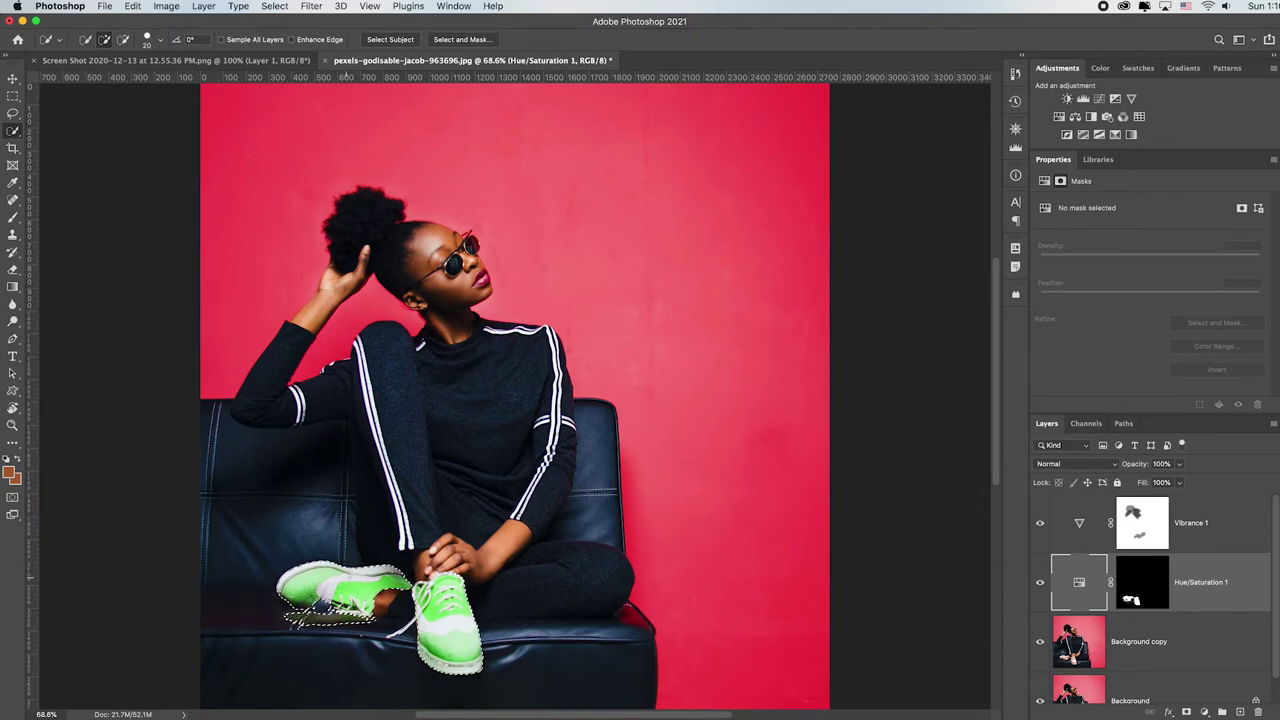
click(1082, 100)
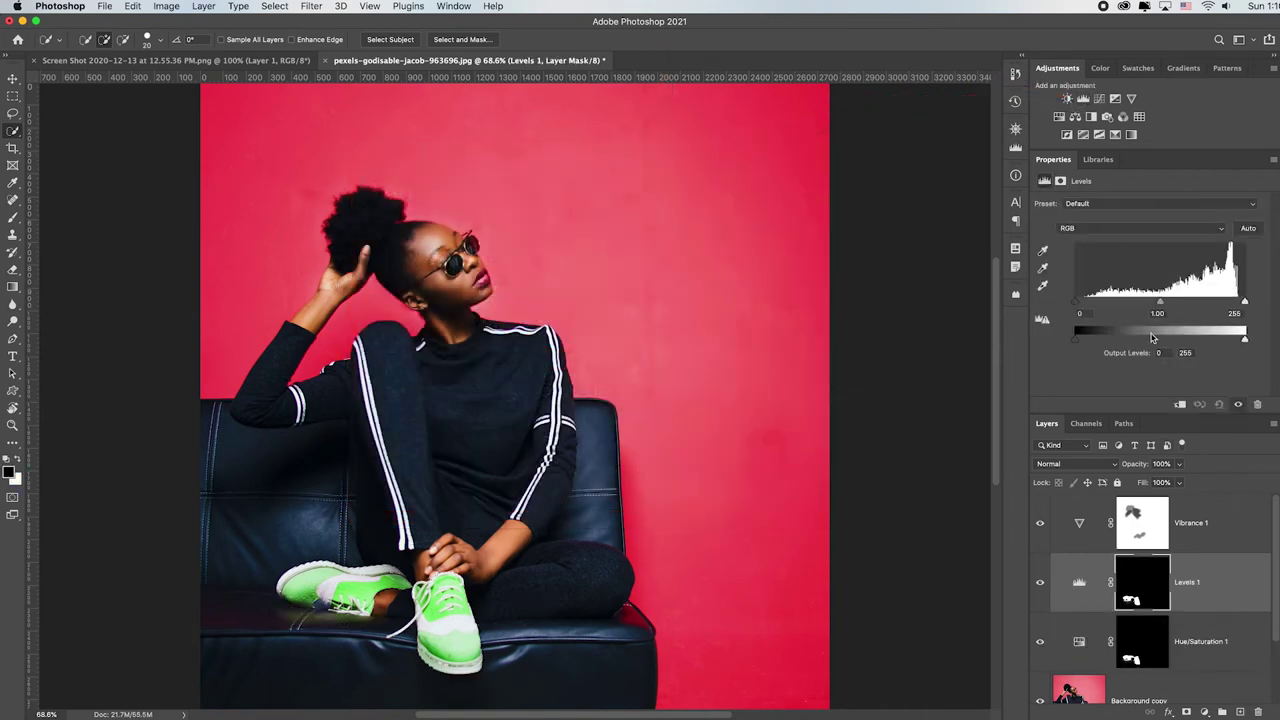
drag(1160, 301, 1190, 308)
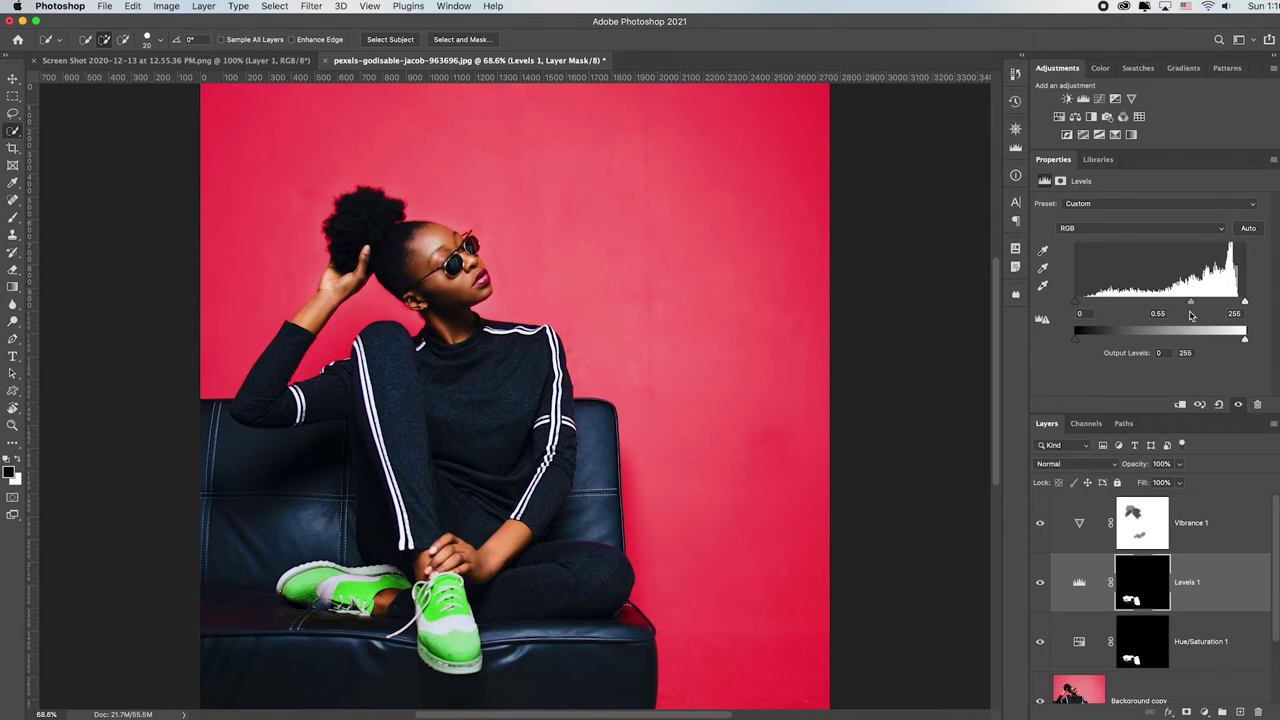
drag(1245, 340, 1239, 342)
Toggle the Levels adjustment off and on to compare the shoes before and after, and review the whole image.
click(1238, 405)
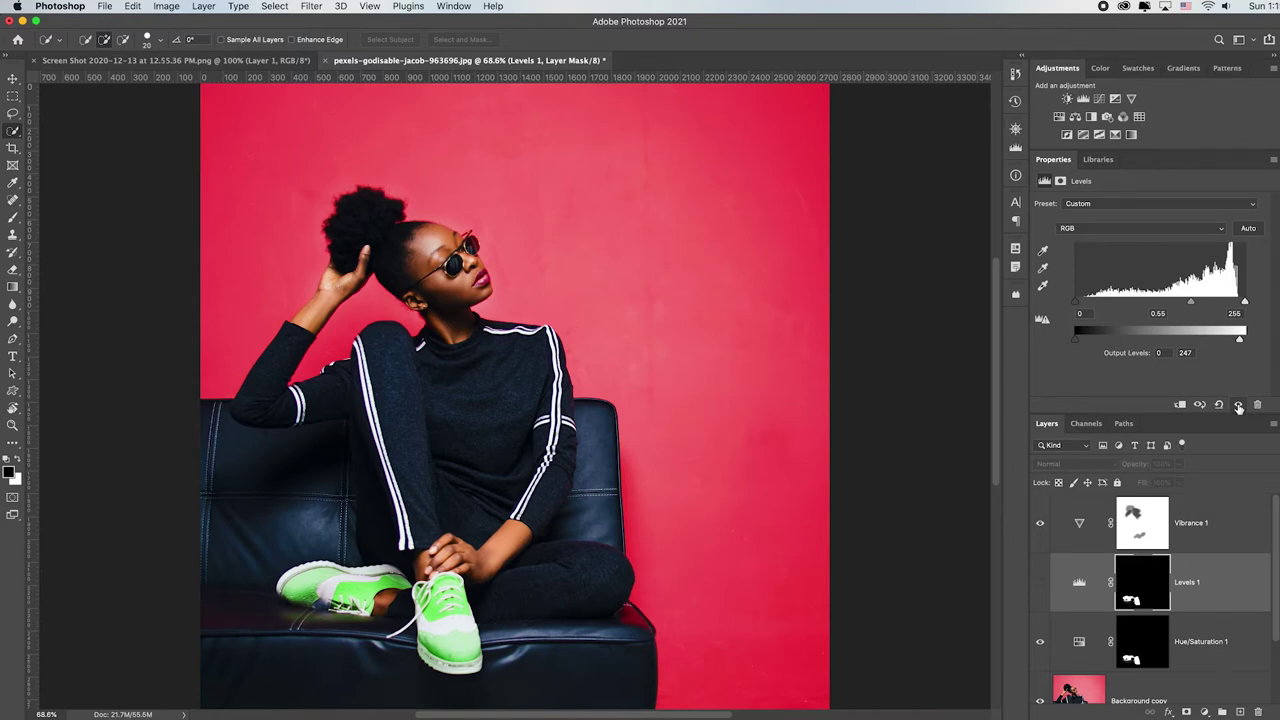
click(1238, 405)
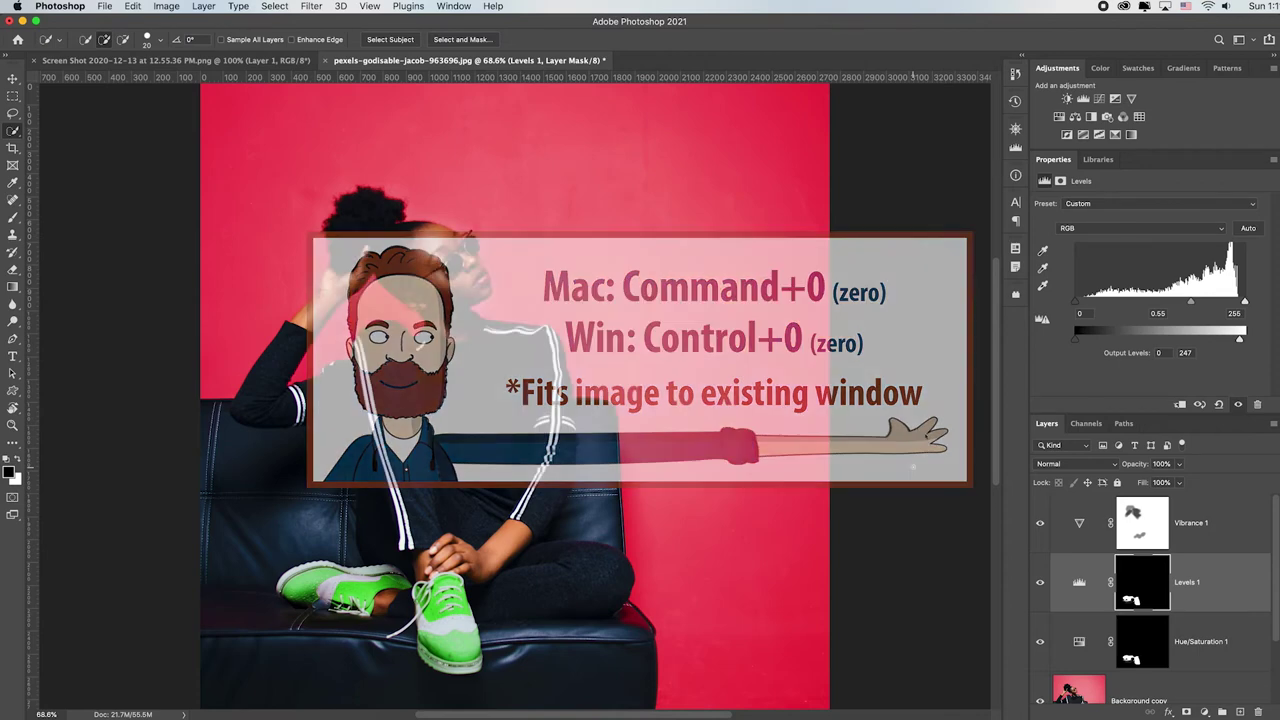
key(super+minus)
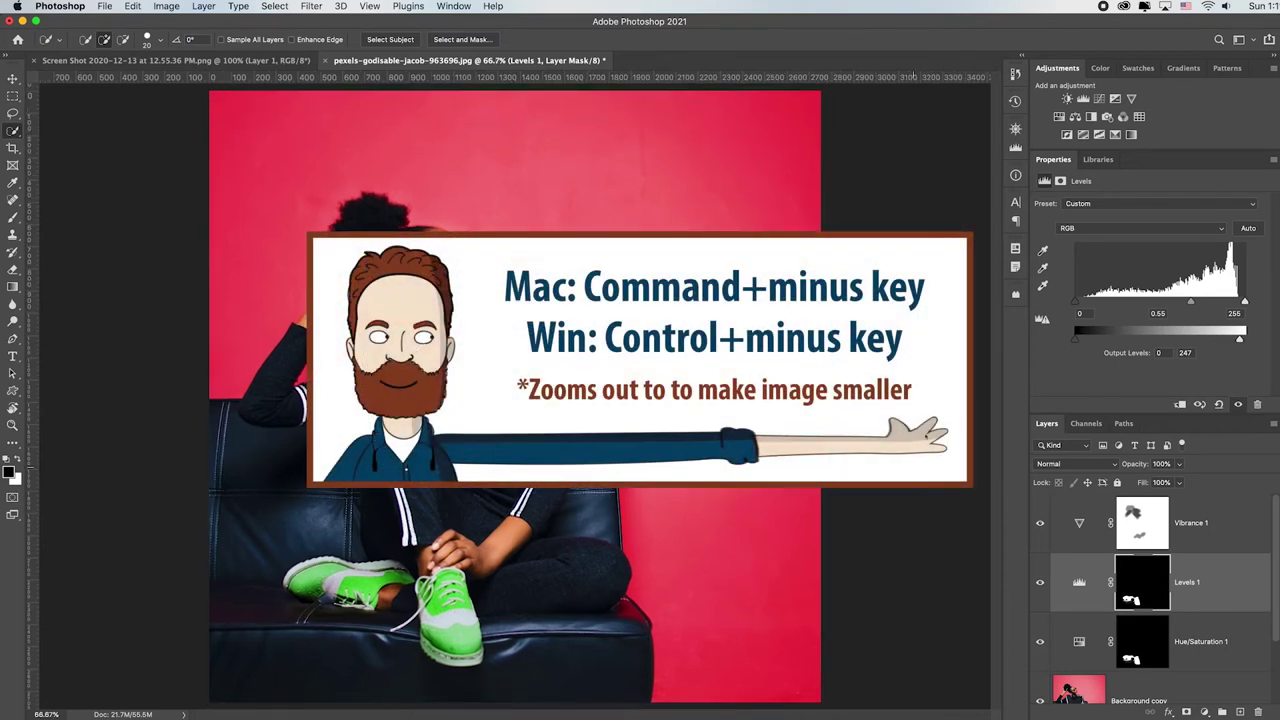
key(super+minus)
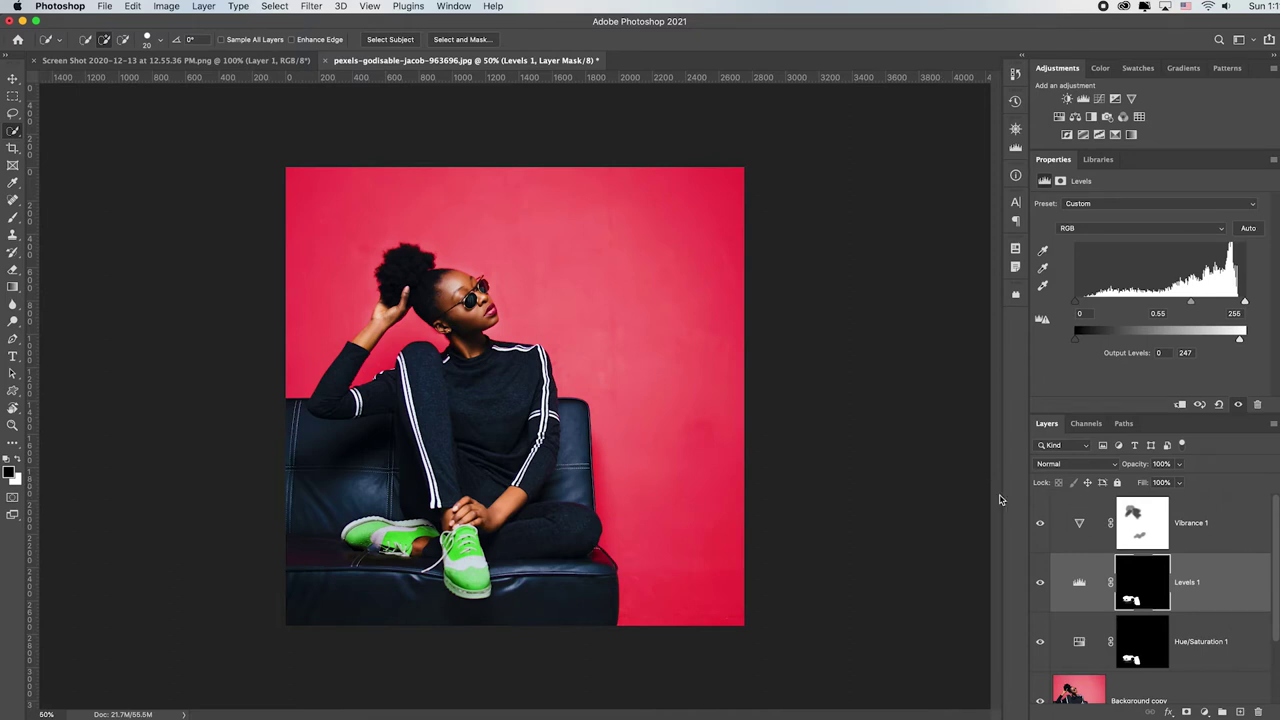
Start a Color Range selection on the Background copy layer with Localized Color Clusters turned off.
key(alt+bracketright)
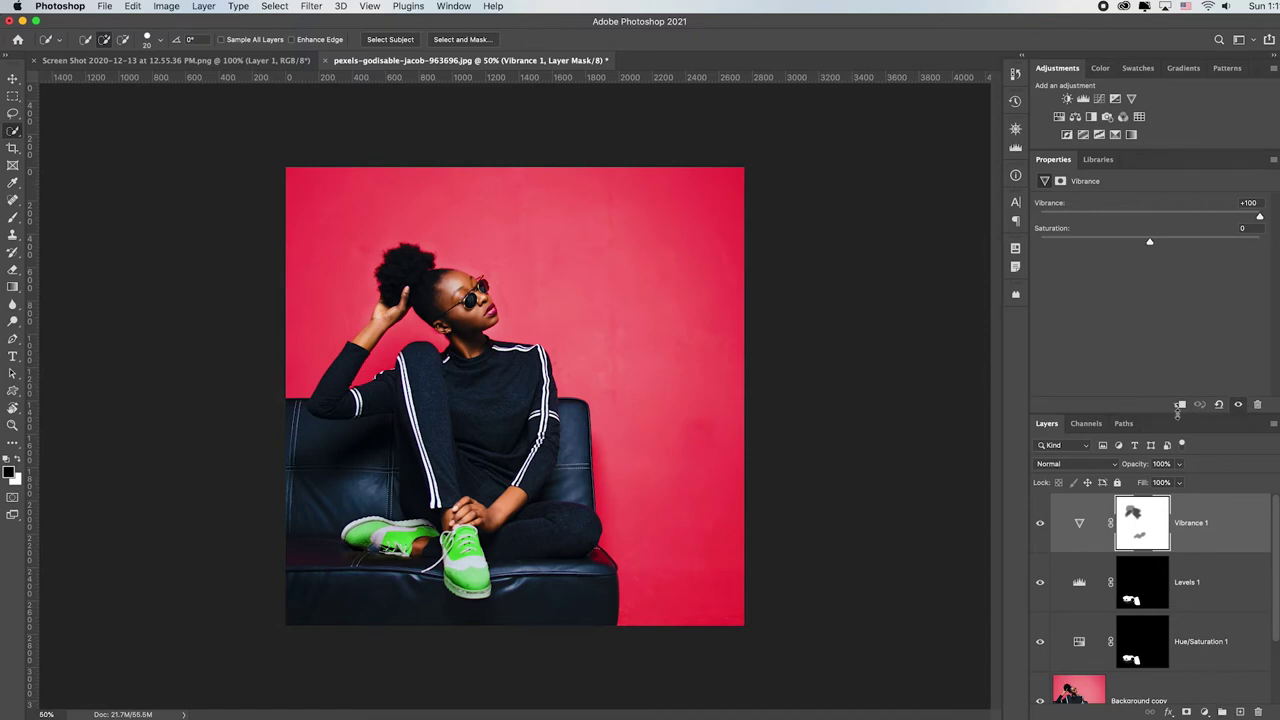
drag(1165, 414, 1156, 296)
click(1140, 600)
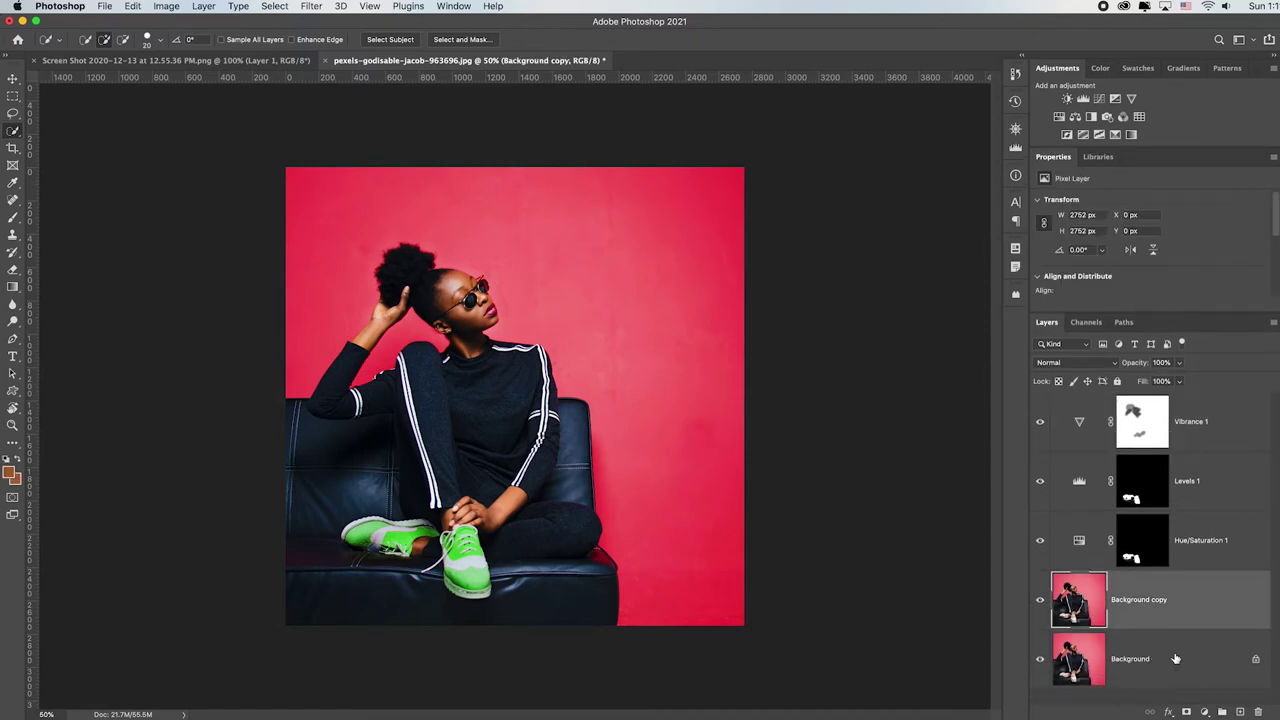
click(275, 6)
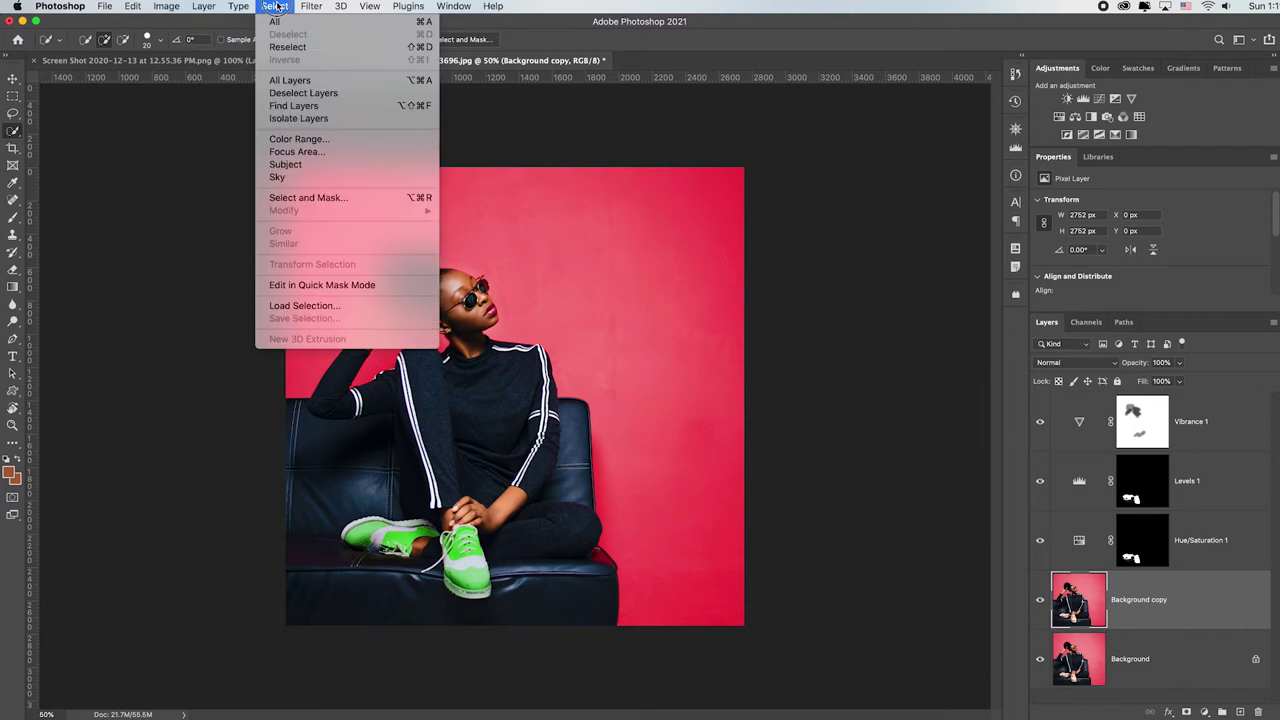
click(298, 139)
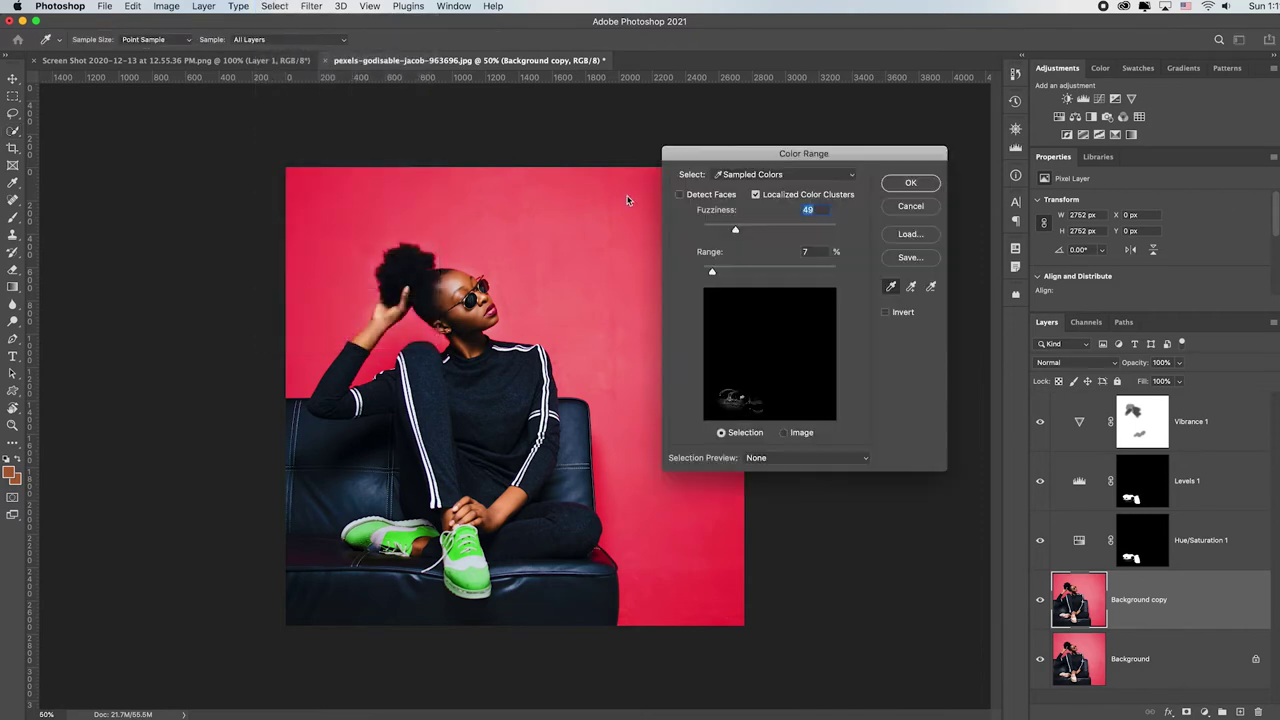
click(757, 195)
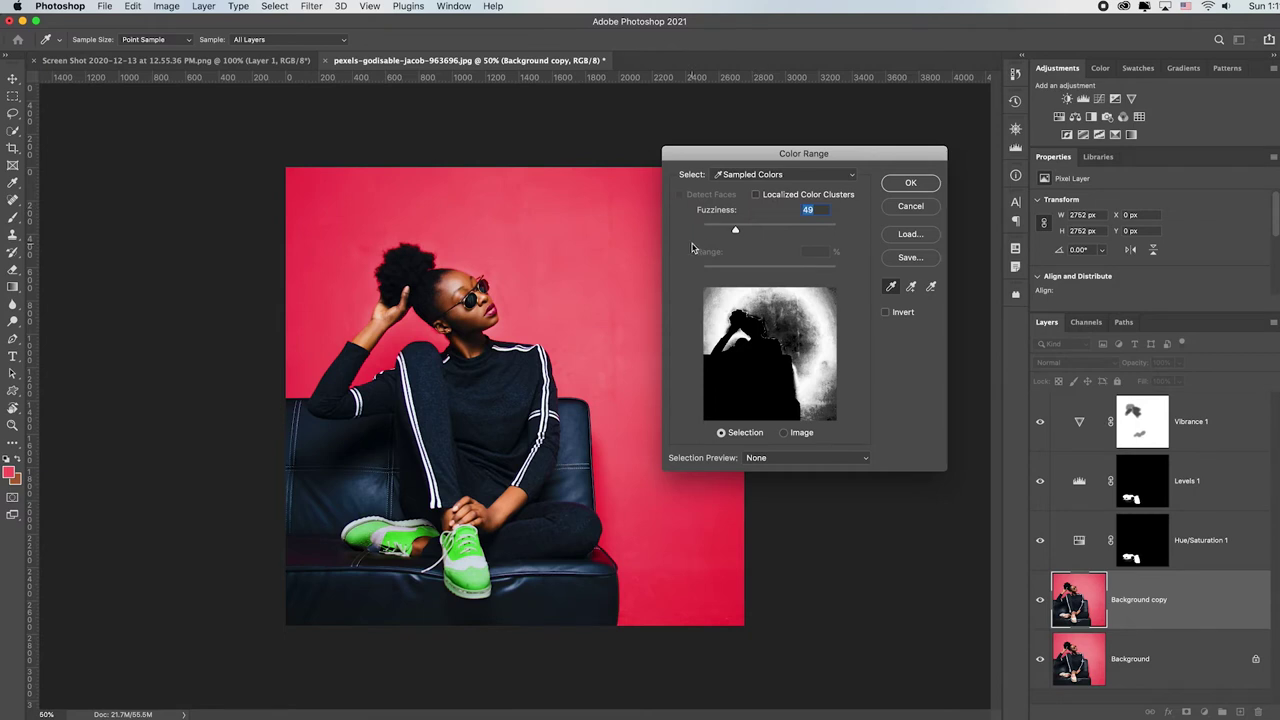
Sample several spots of the red wall around the woman and create the Color Range selection of the whole backdrop.
click(594, 289)
click(724, 572)
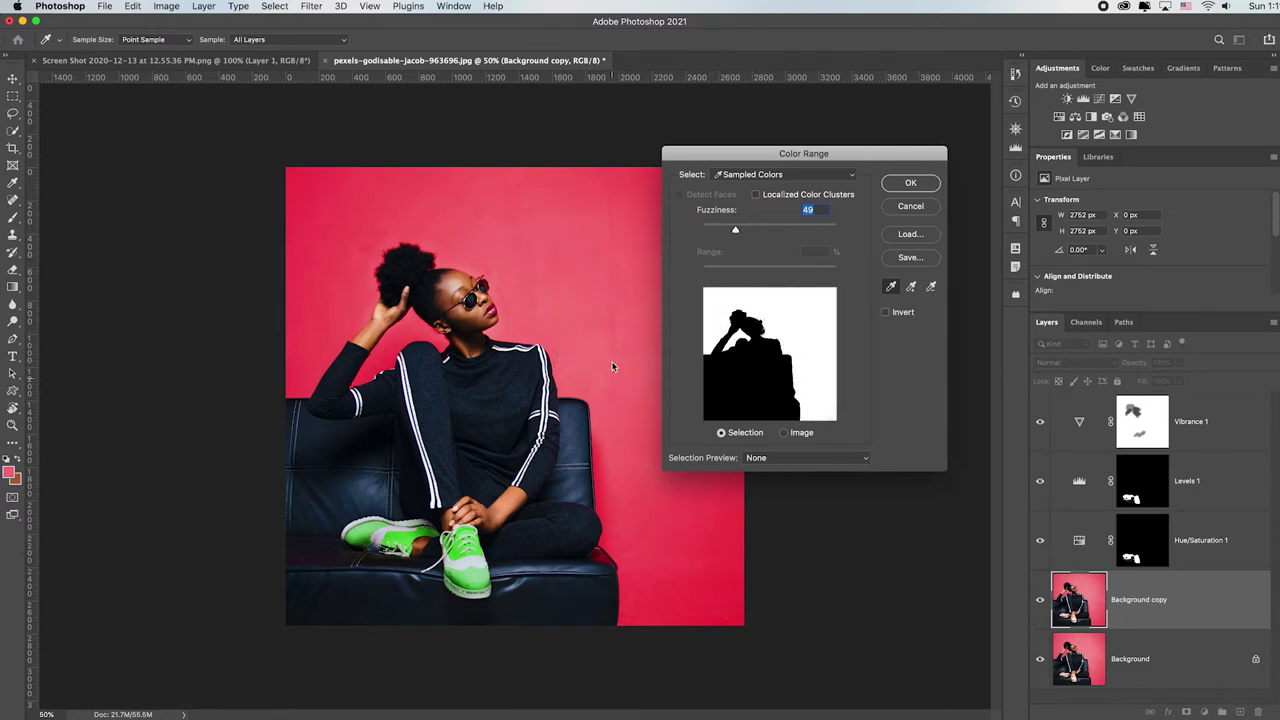
alt+click(487, 300)
drag(490, 310, 455, 278)
click(492, 213)
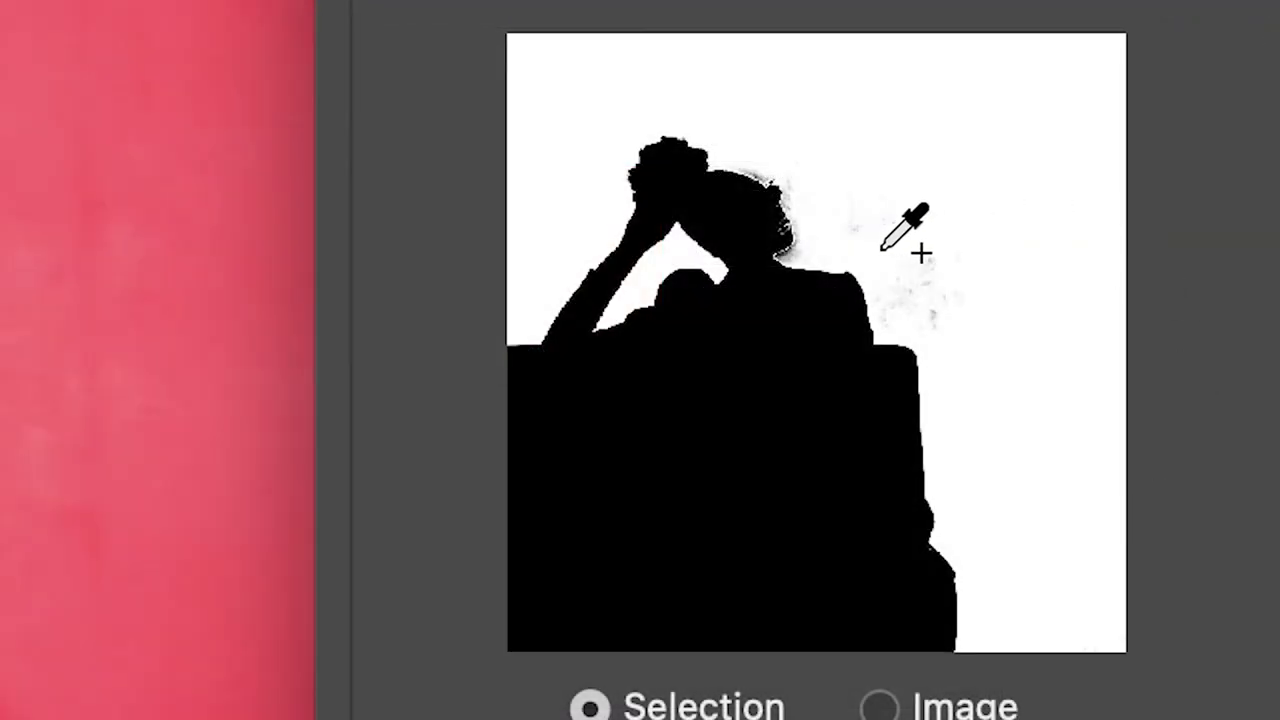
mouse_move(881, 250)
mouse_down()
mouse_move(955, 303)
mouse_move(850, 180)
mouse_up()
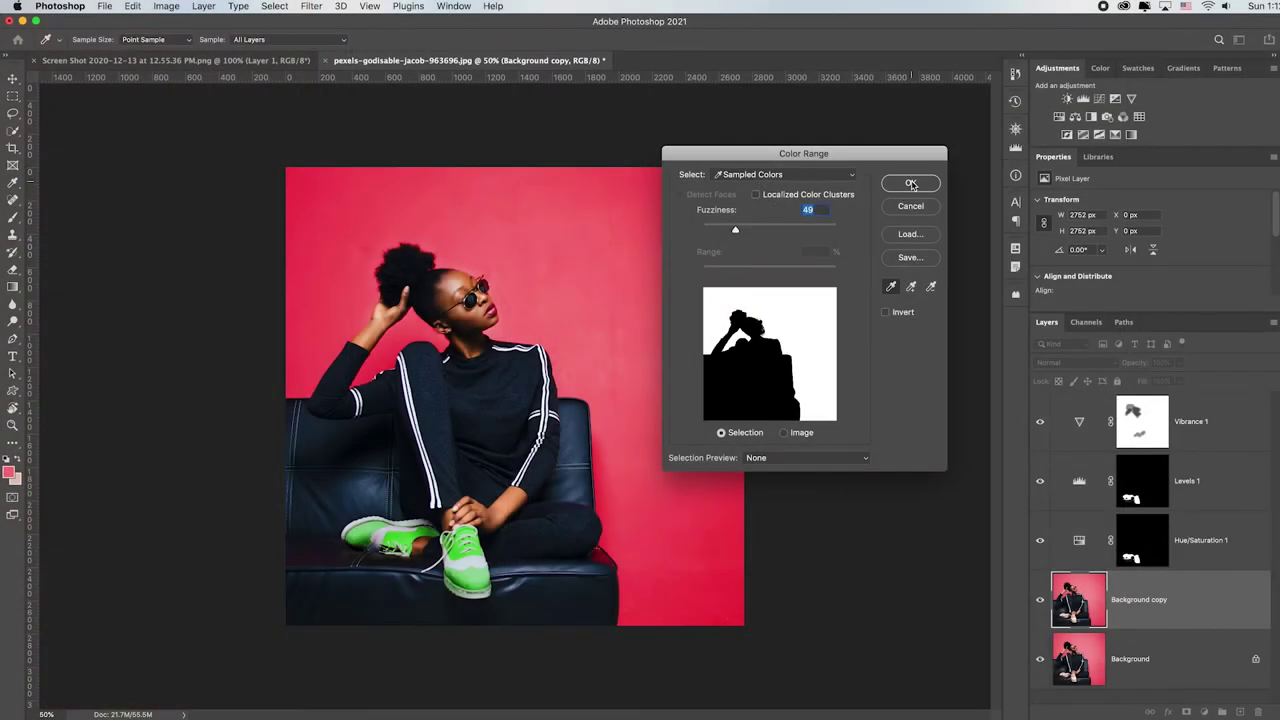
click(910, 183)
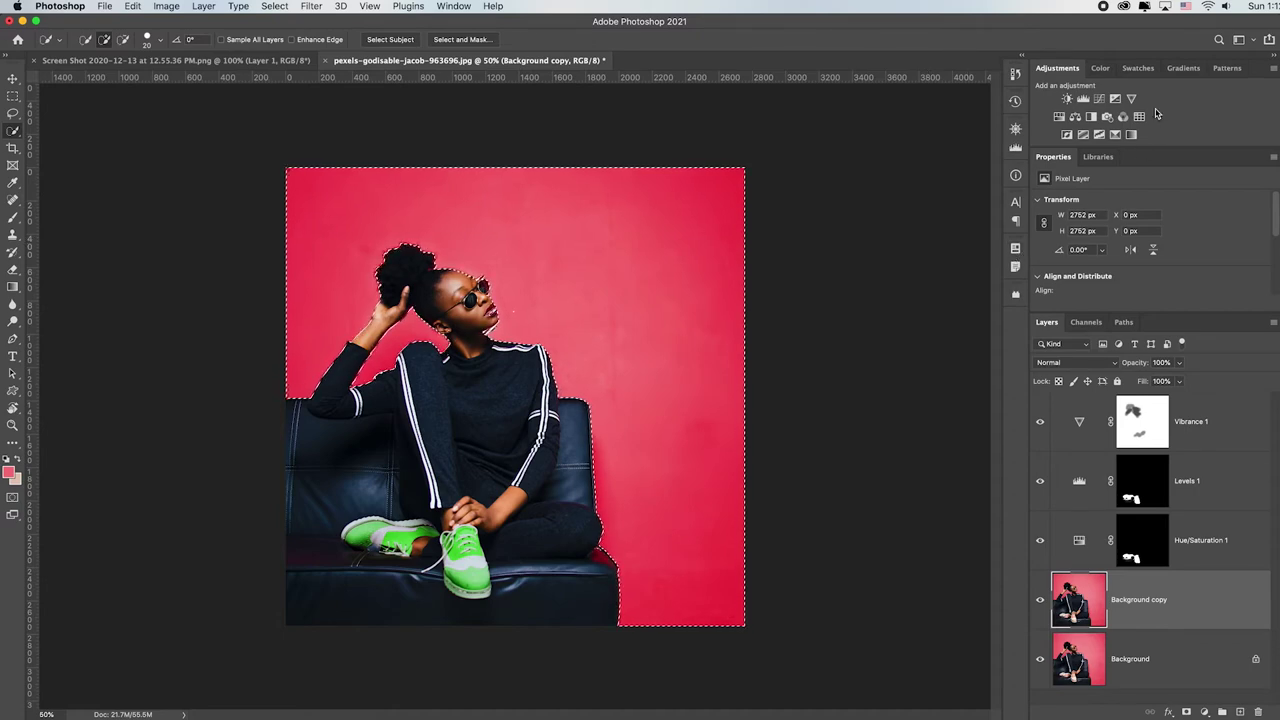
Add a Levels adjustment masked to the red wall, with the black input level at 13 and midtones at 0.83.
click(1083, 99)
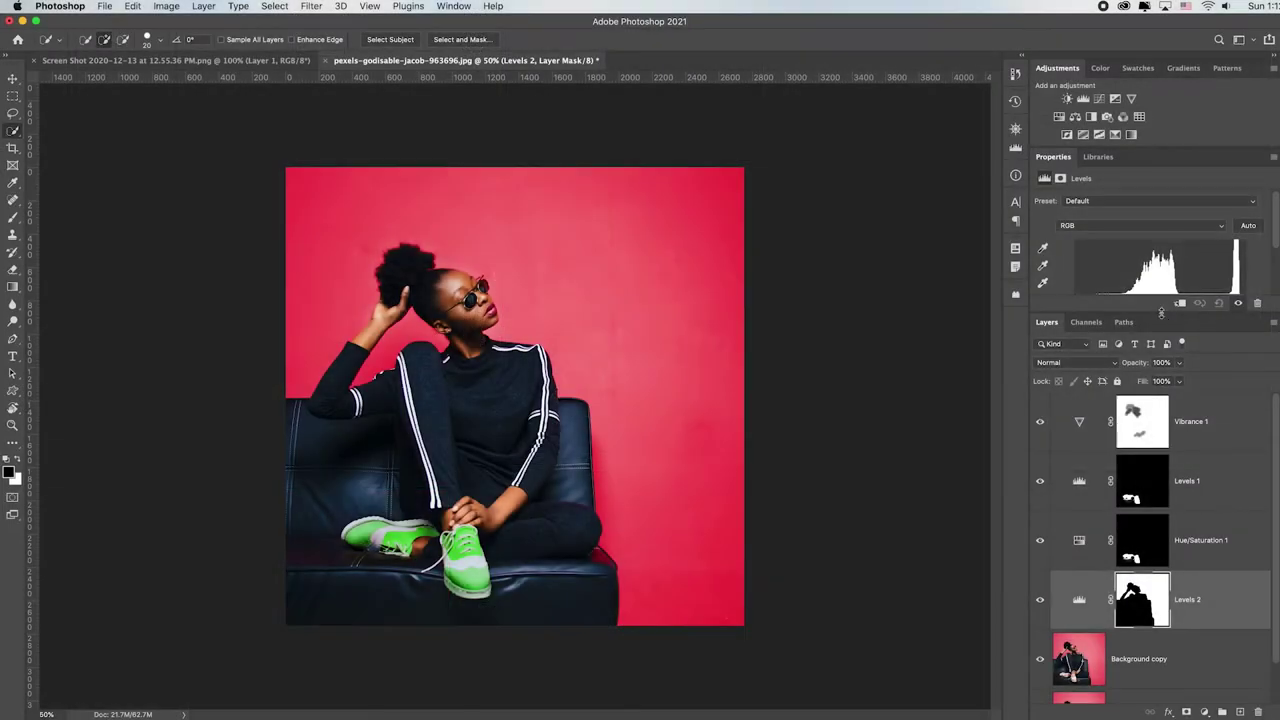
drag(1161, 313, 1161, 383)
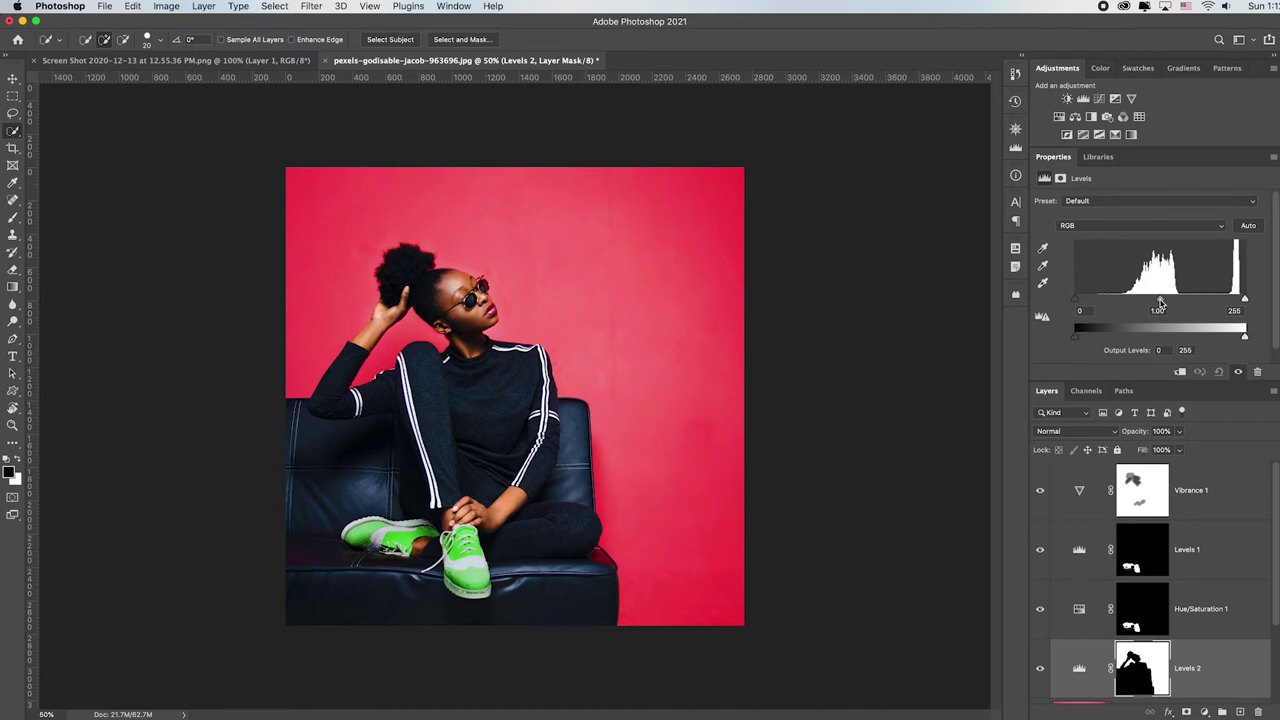
drag(1166, 300, 1173, 300)
drag(1081, 304, 1085, 302)
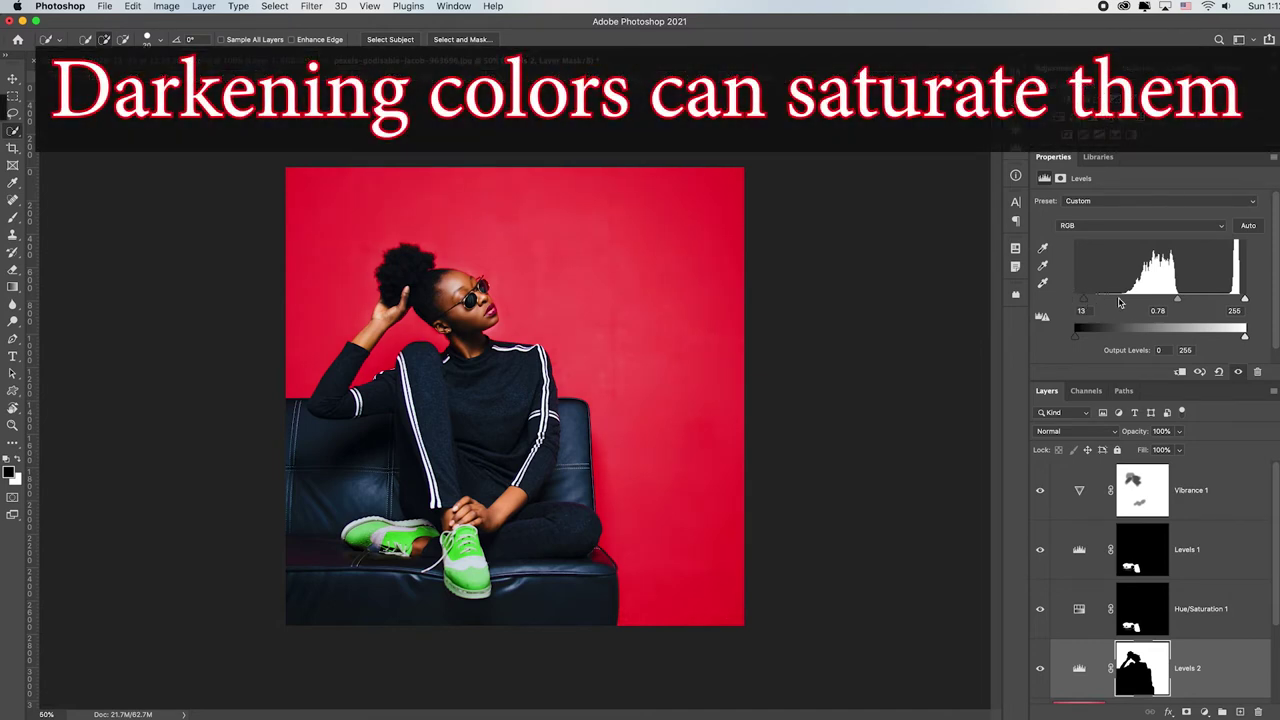
mouse_move(1178, 302)
mouse_down()
mouse_move(1164, 301)
mouse_move(1175, 303)
mouse_up()
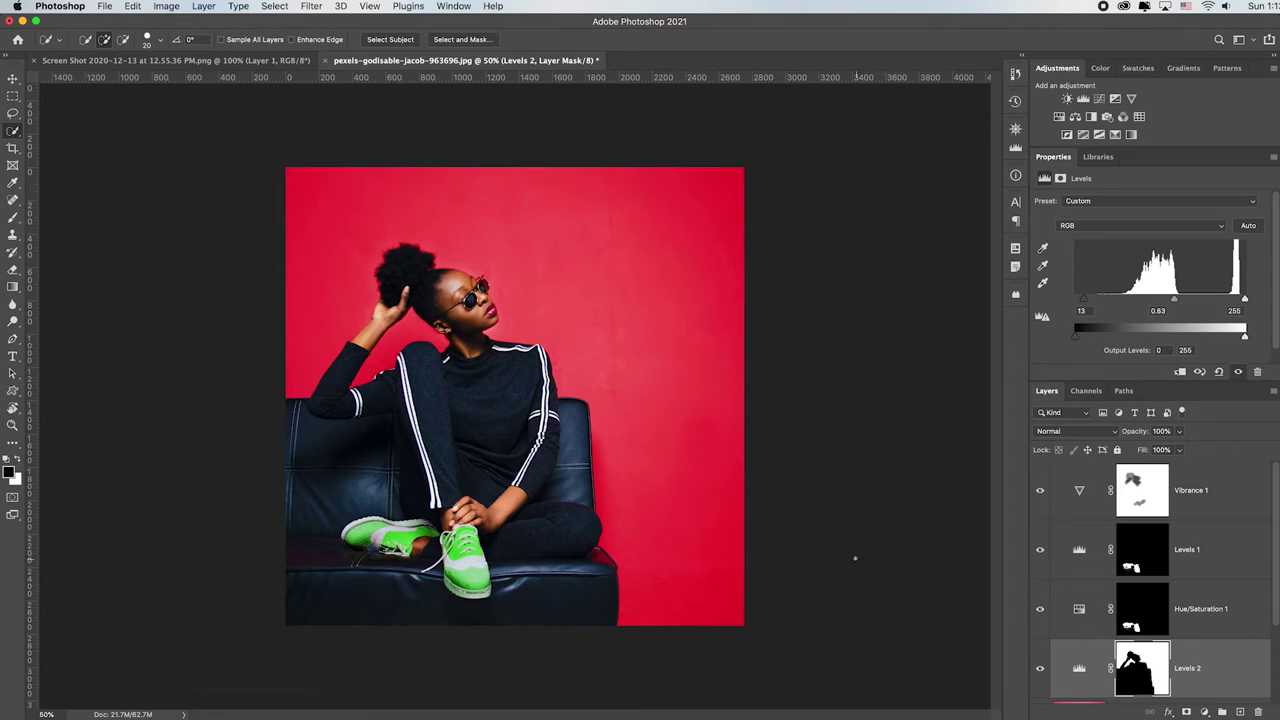
Paint black on the wall's Levels mask behind the woman with a 1500 px brush at 50% opacity for a spotlight effect.
key(b)
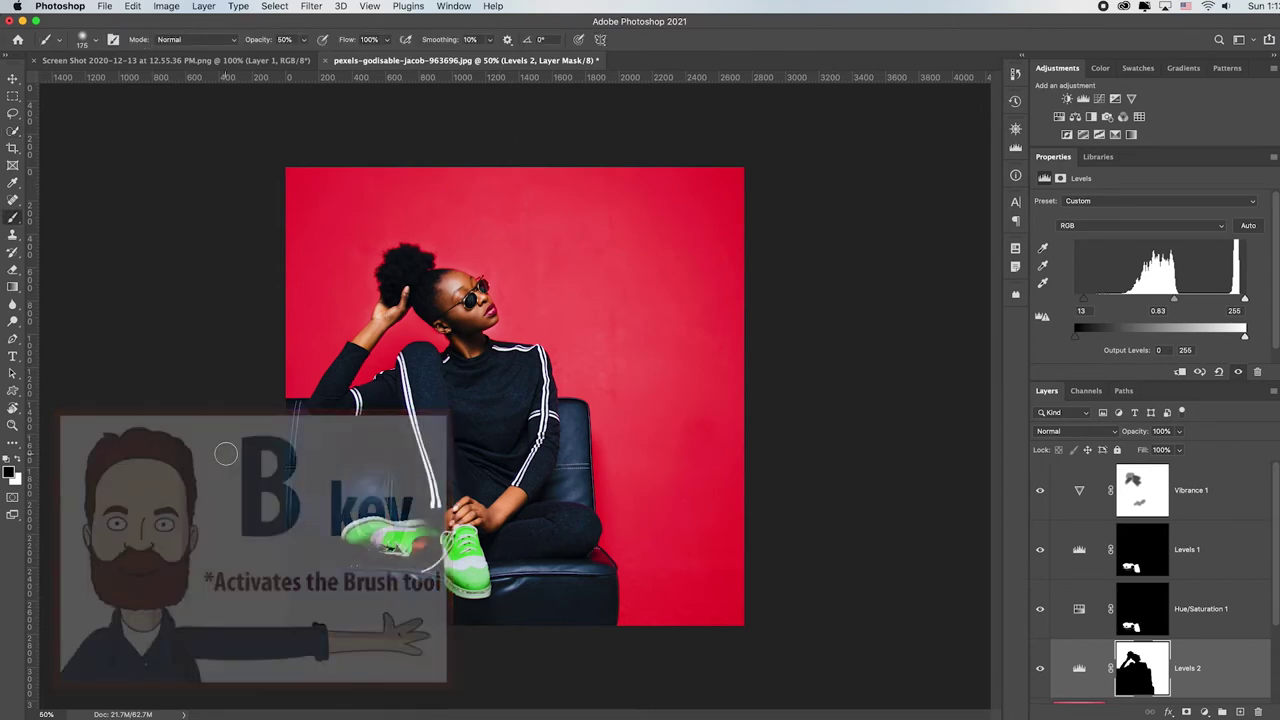
key(bracketright)
key(bracketright)
key(bracketright)
key(bracketright)
key(bracketright)
key(bracketright)
key(bracketright)
key(bracketright)
key(bracketright)
key(bracketright)
key(bracketright)
key(bracketright)
key(bracketright)
key(bracketright)
key(bracketright)
key(bracketright)
key(bracketright)
key(bracketright)
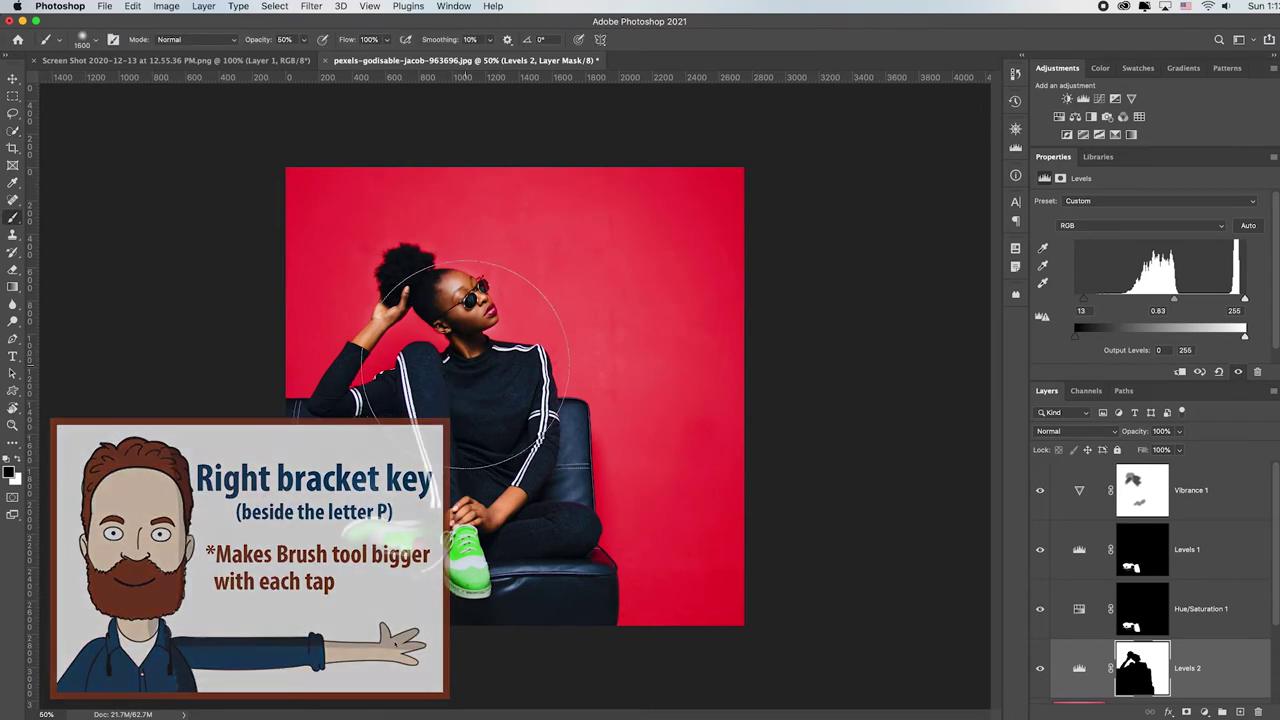
click(95, 39)
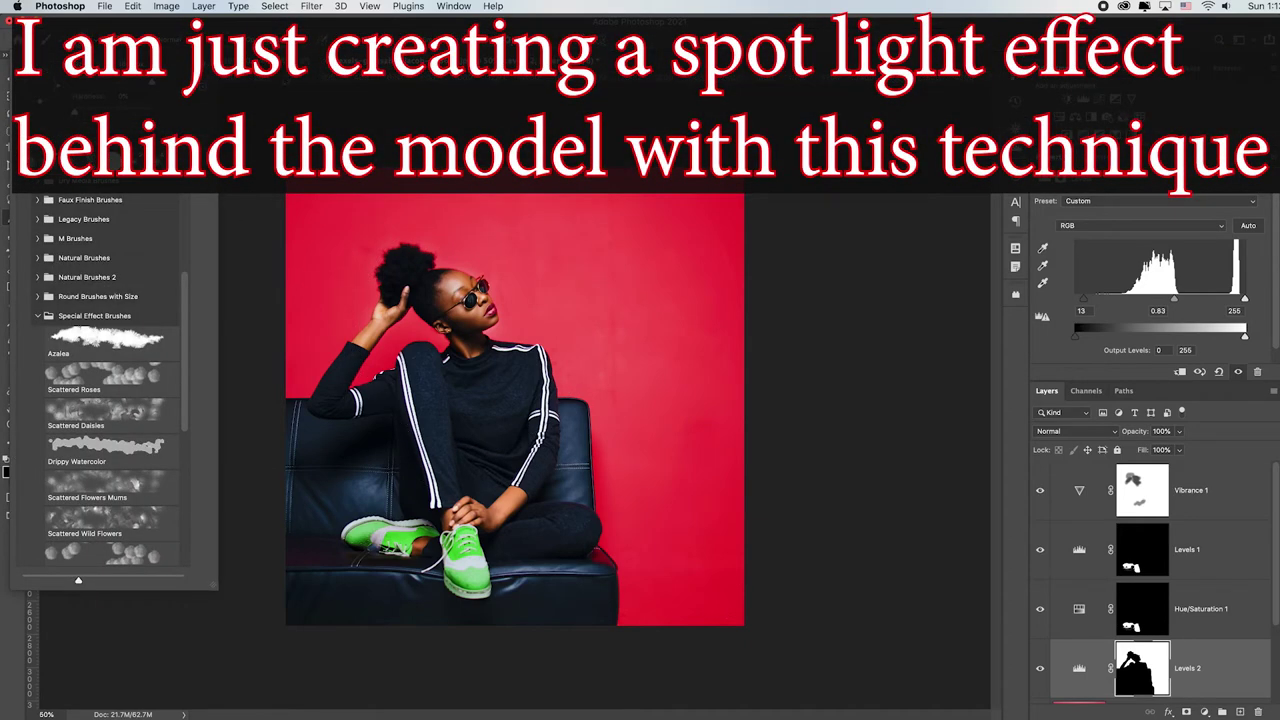
click(505, 348)
mouse_move(480, 358)
mouse_down()
mouse_move(440, 320)
mouse_move(453, 357)
mouse_move(420, 430)
mouse_move(430, 435)
mouse_up()
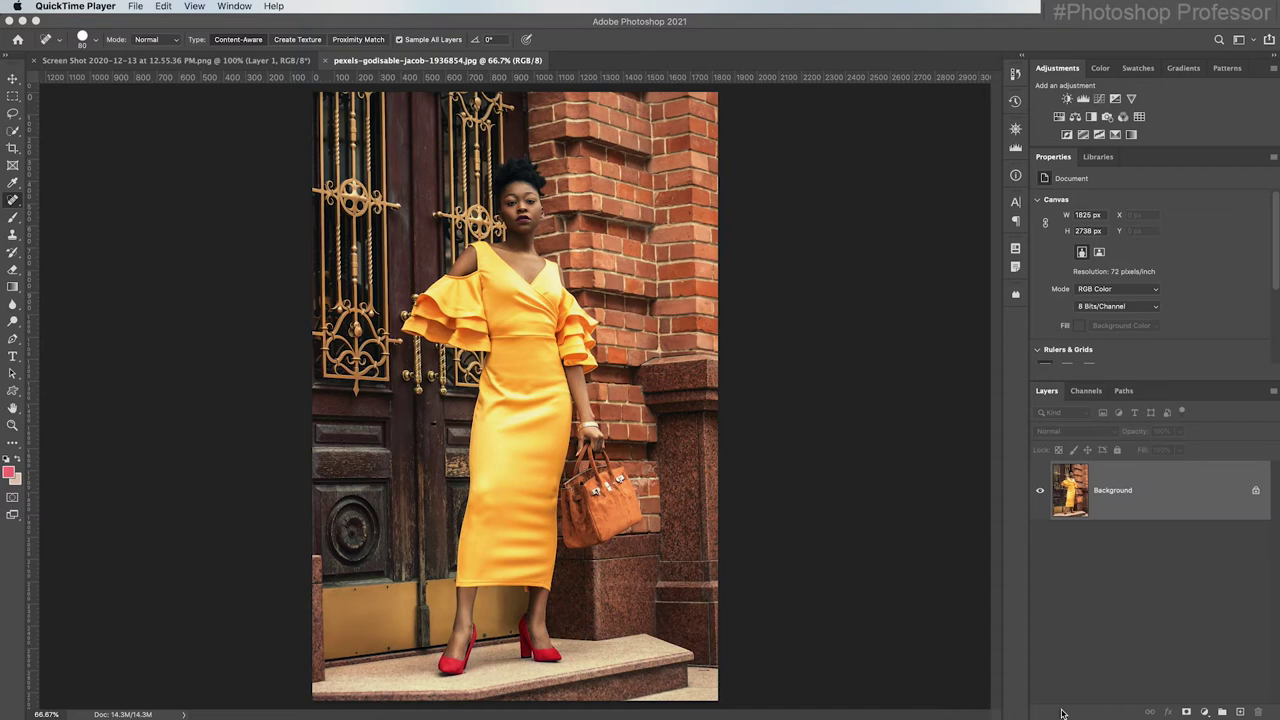
Add a Hue/Saturation adjustment layer to the yellow dress photo, try a Master Hue of +34, and reset the adjustment.
click(1059, 118)
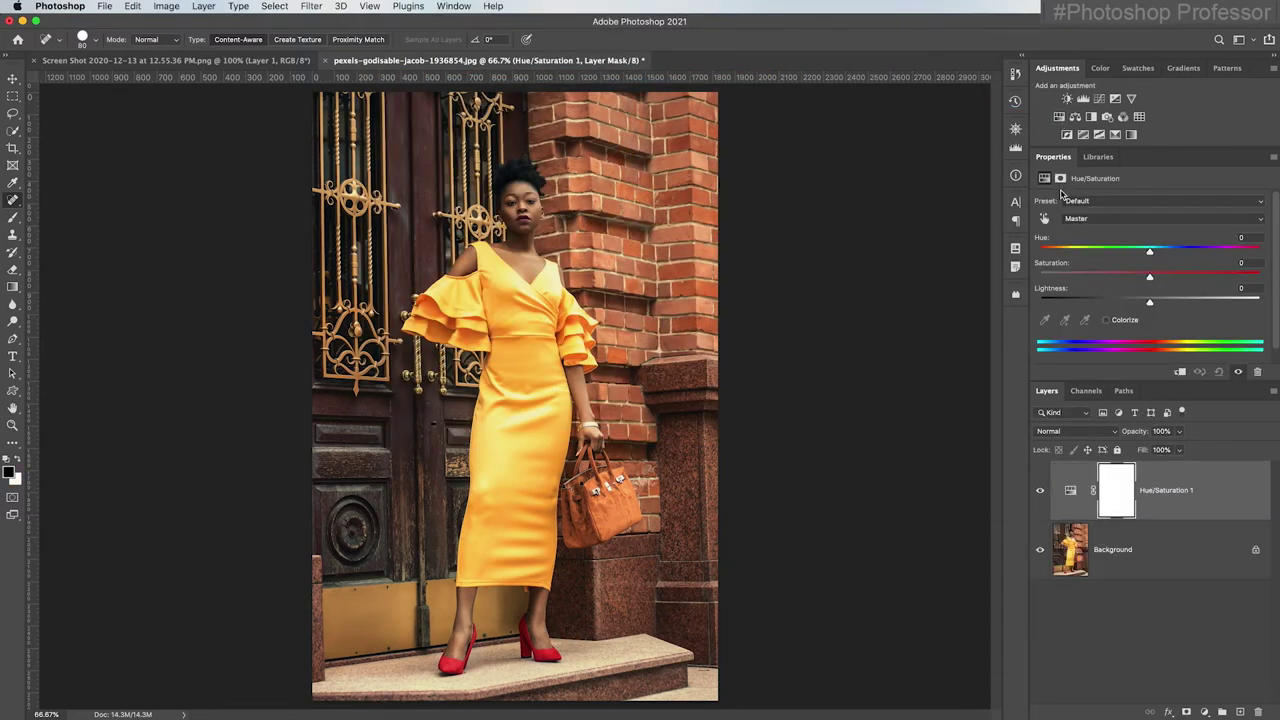
drag(1150, 254, 1187, 255)
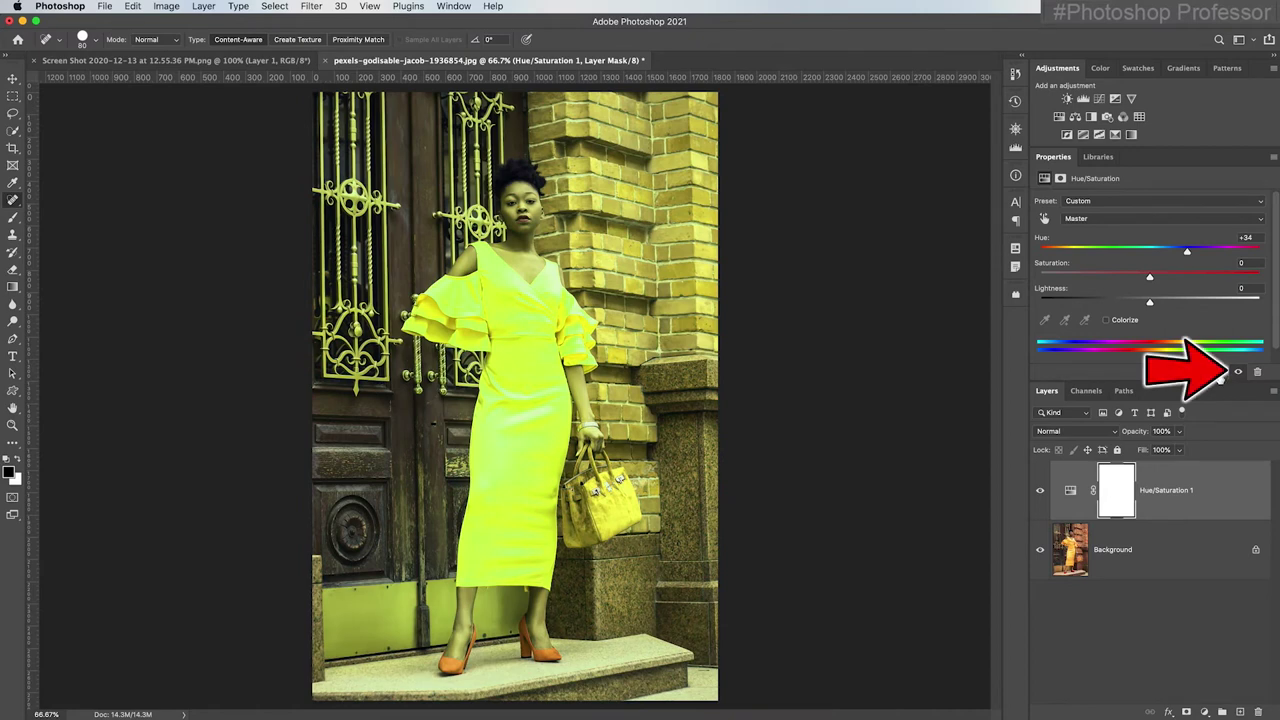
click(1218, 372)
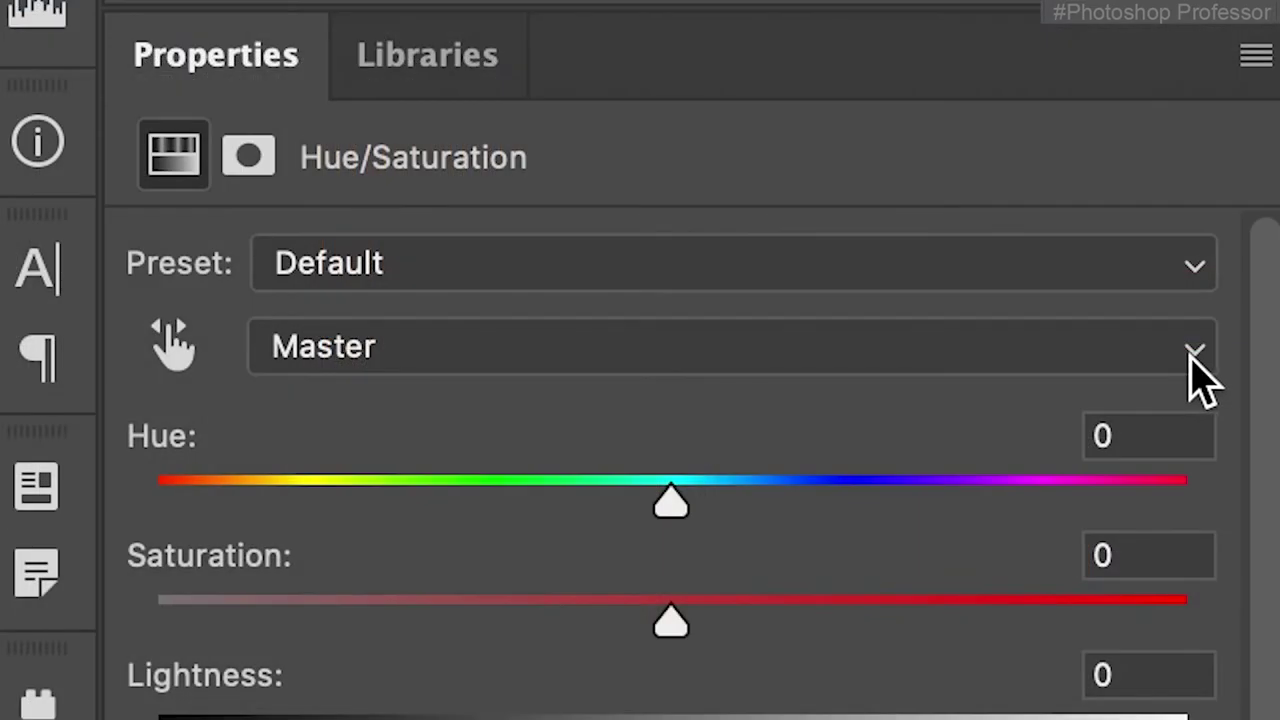
Recolor the Yellows range with Hue -22, Saturation +8 and Lightness +23 to turn the dress peach orange.
click(1194, 358)
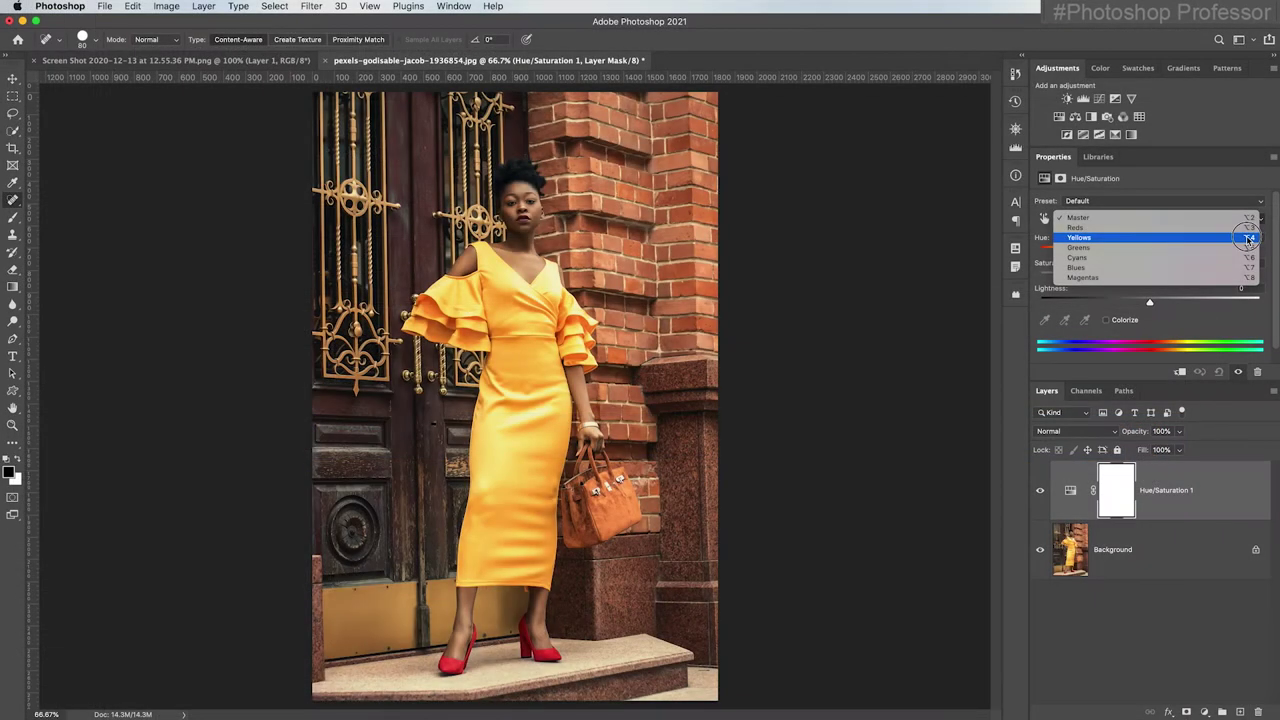
click(1149, 436)
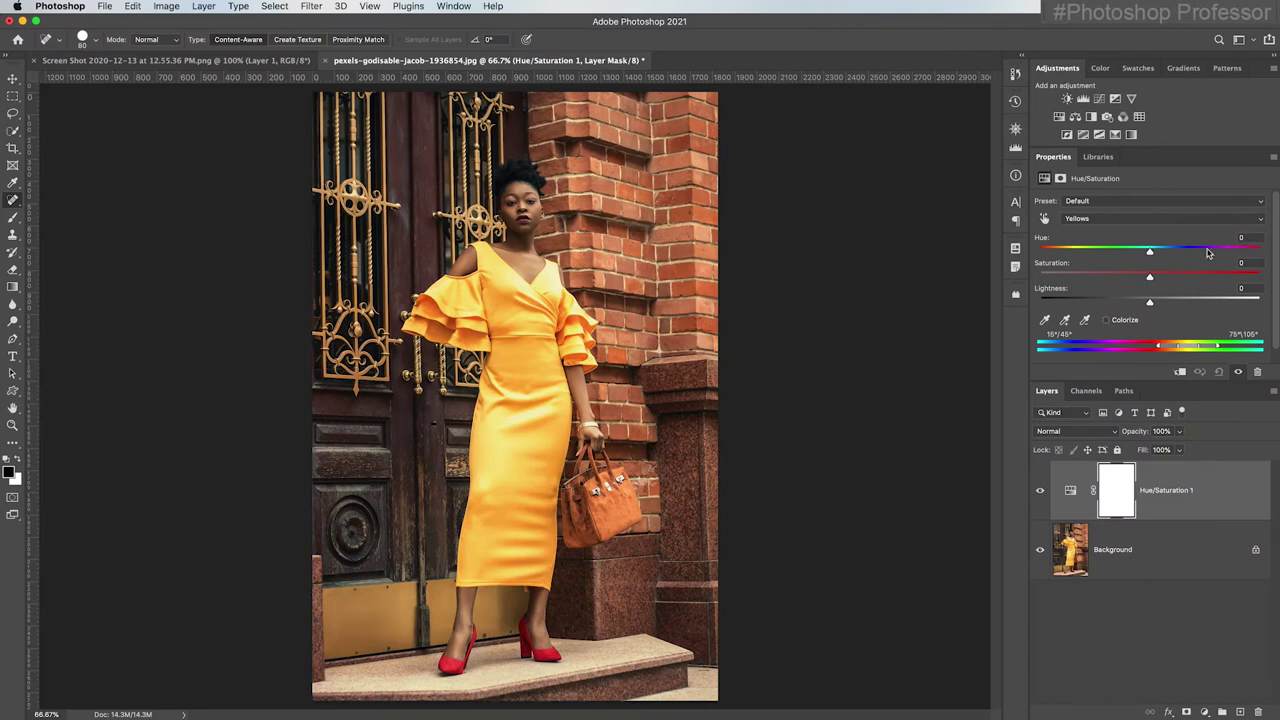
drag(1152, 257, 1176, 306)
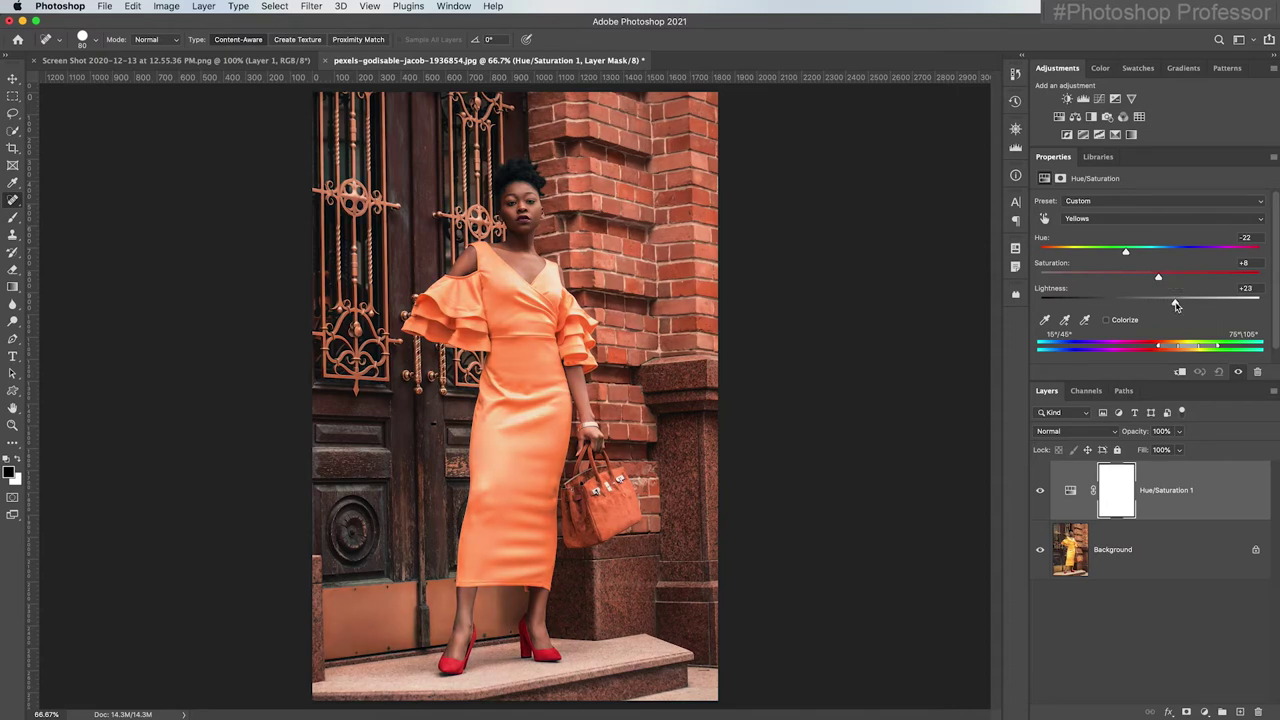
Toggle the Hue/Saturation layer off and on to compare the dress colors, and make the Background layer active.
click(1040, 491)
click(1040, 494)
click(1040, 494)
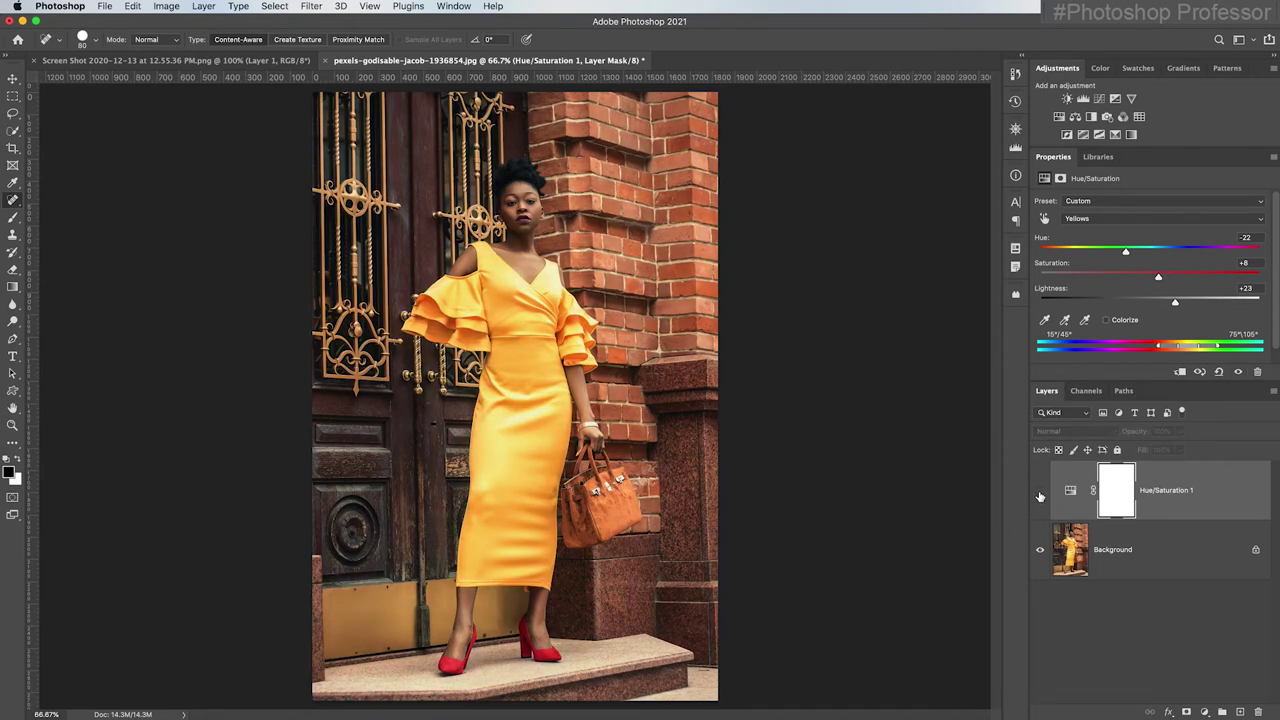
click(1040, 494)
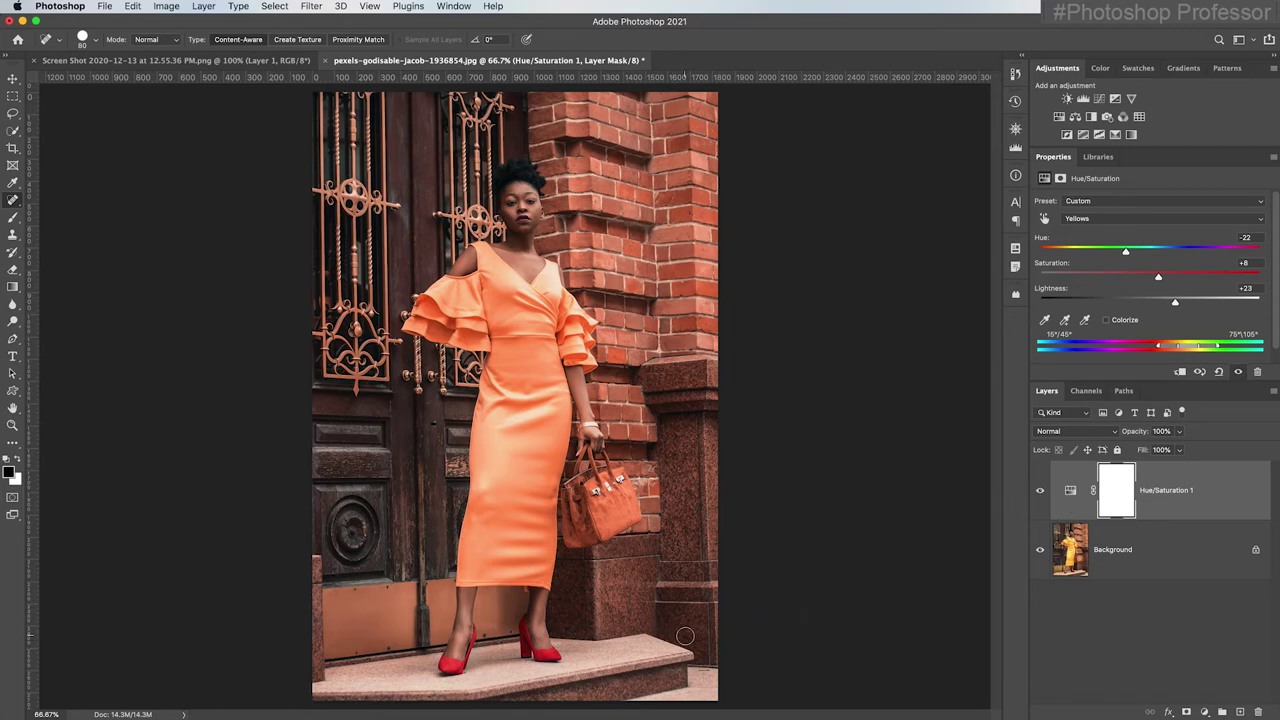
click(1179, 553)
click(275, 6)
click(330, 137)
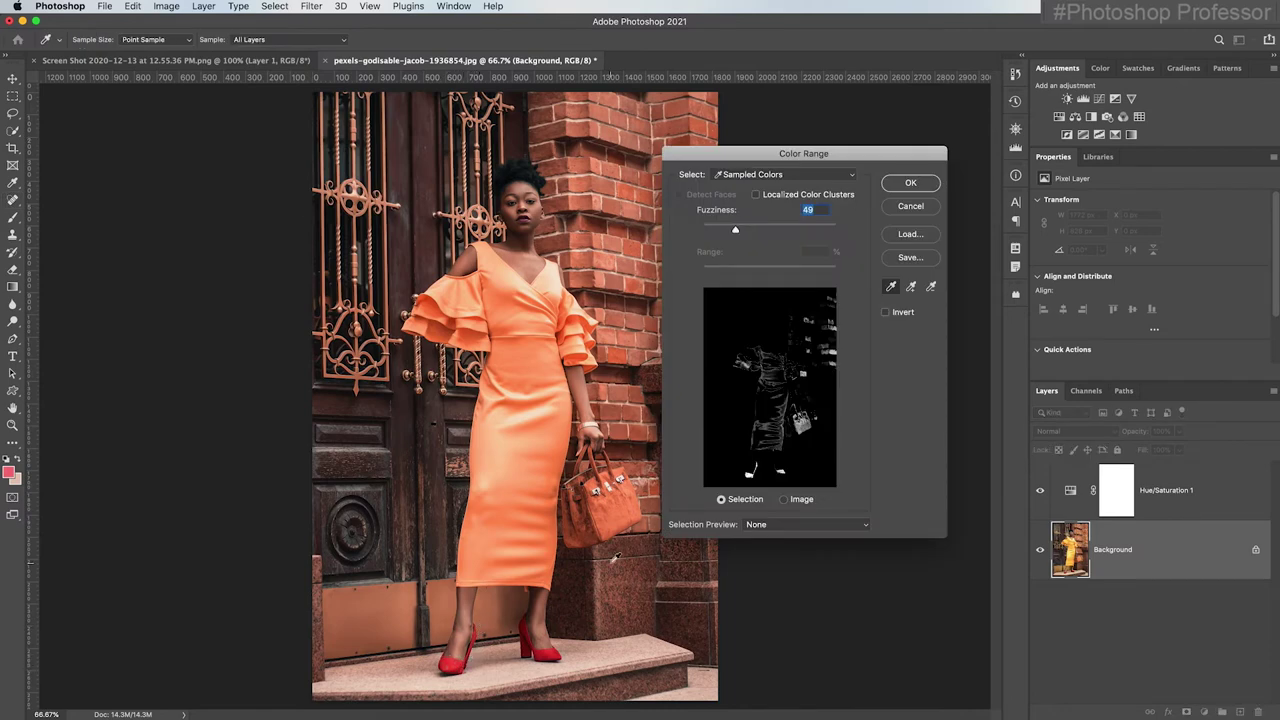
click(908, 207)
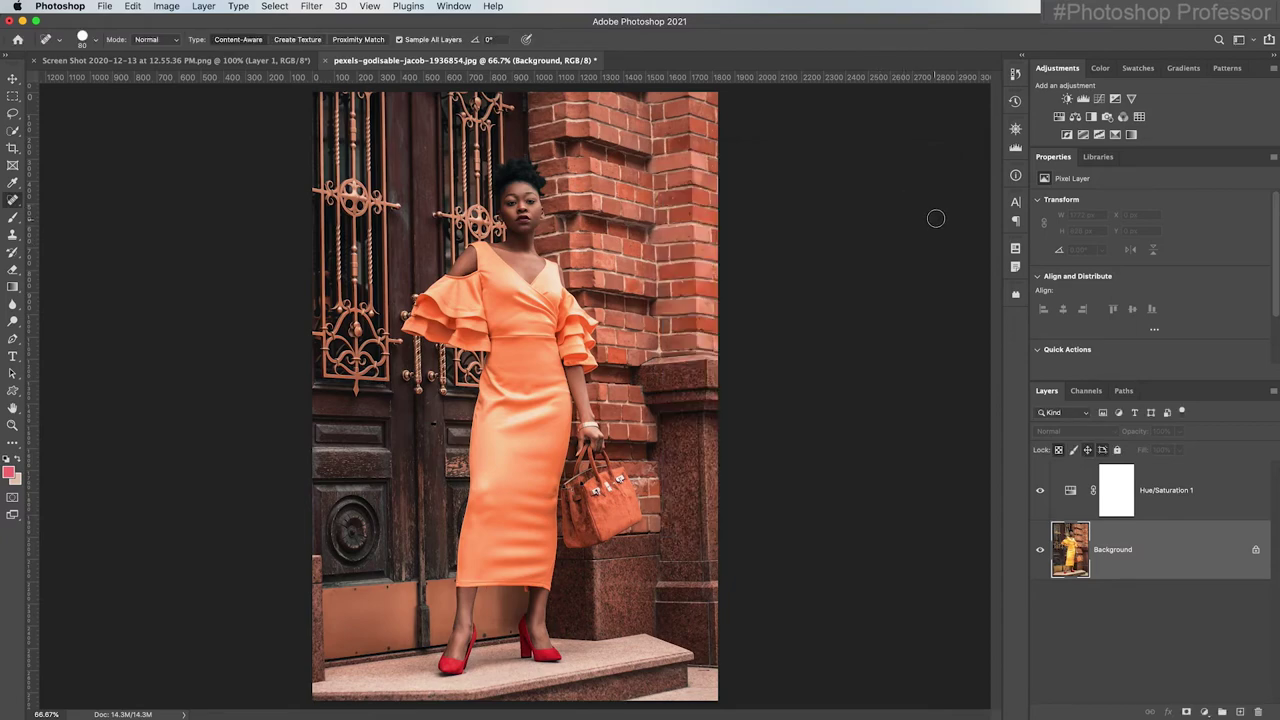
Add a second Hue/Saturation adjustment above the Background layer and set the Hue of its Reds range to +37.
click(1060, 118)
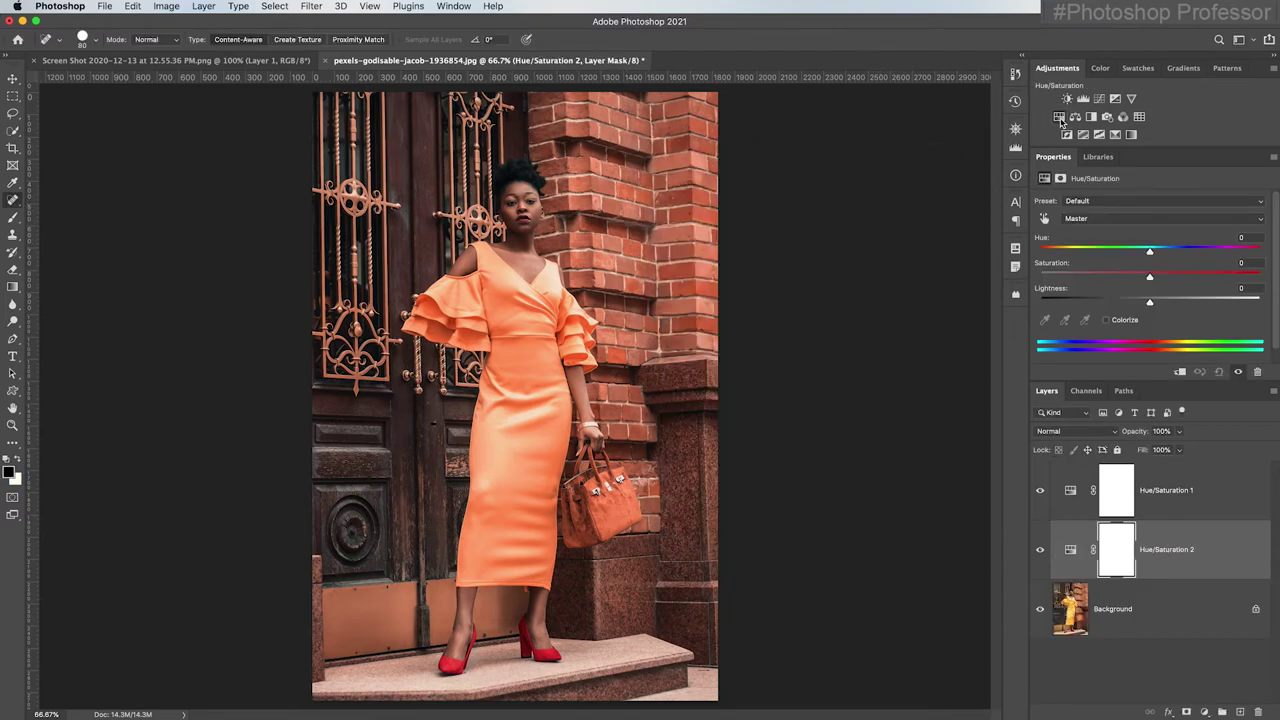
click(1150, 218)
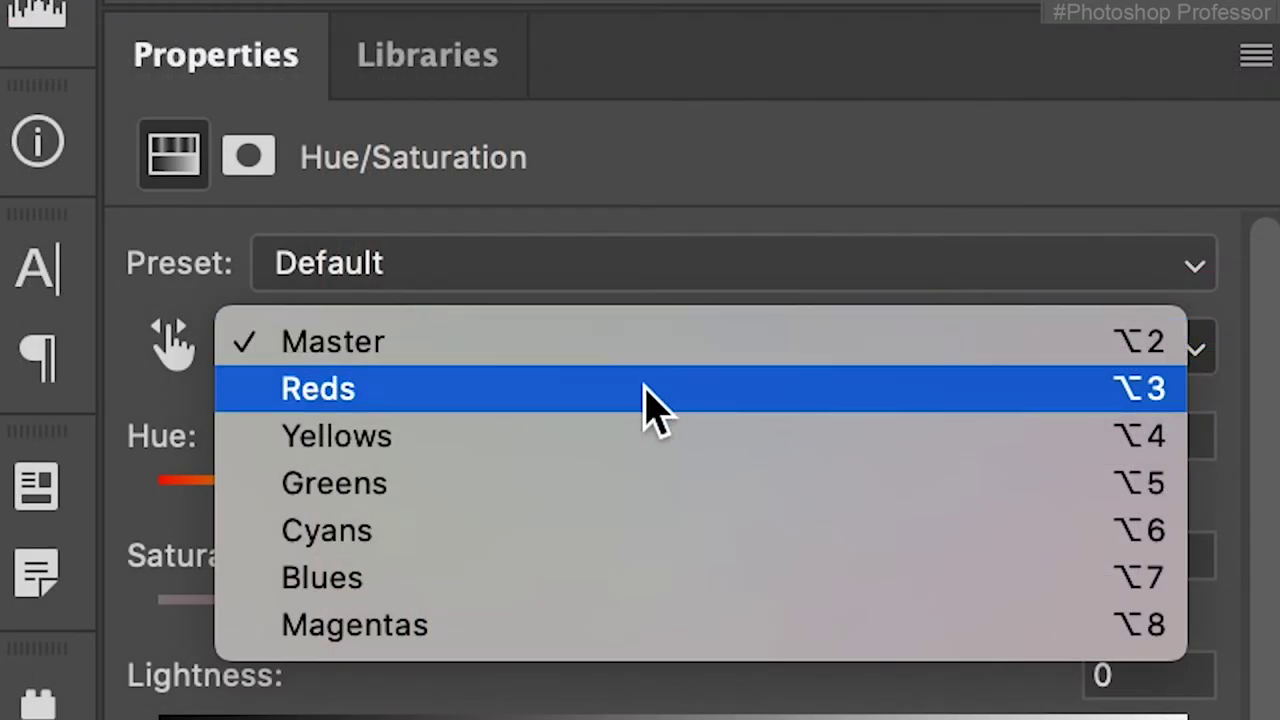
click(650, 400)
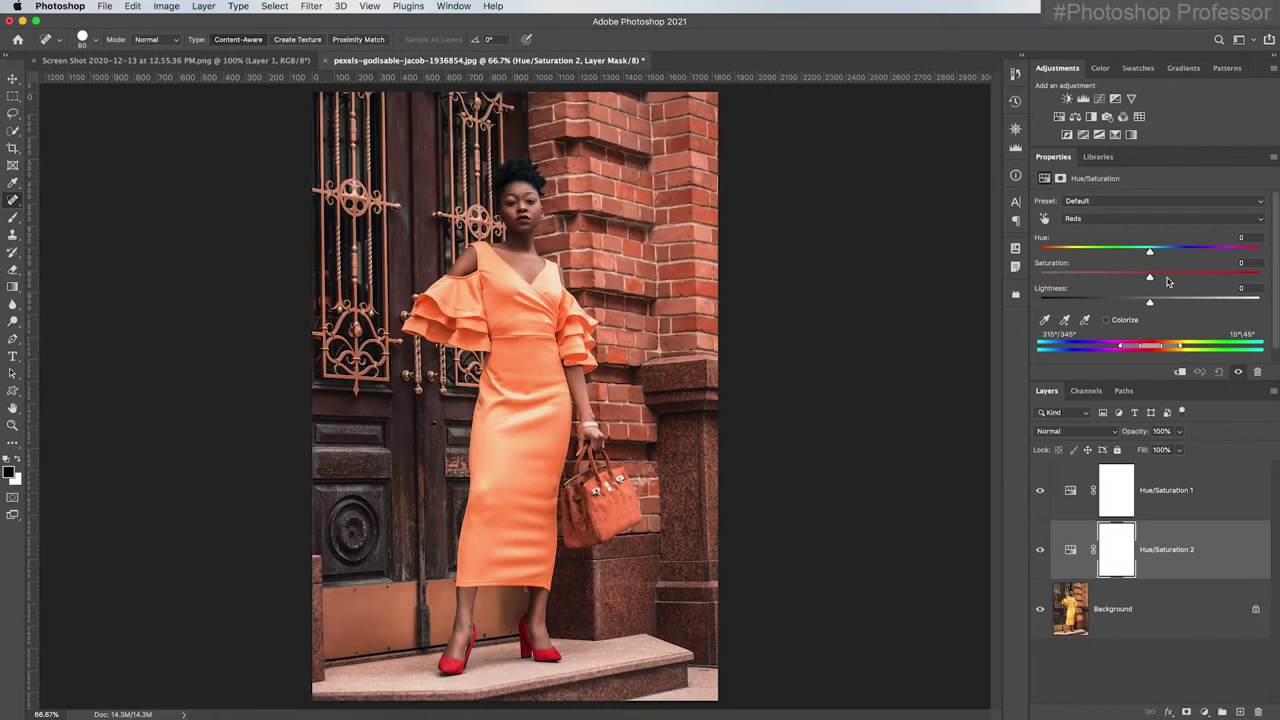
drag(1150, 256, 1192, 274)
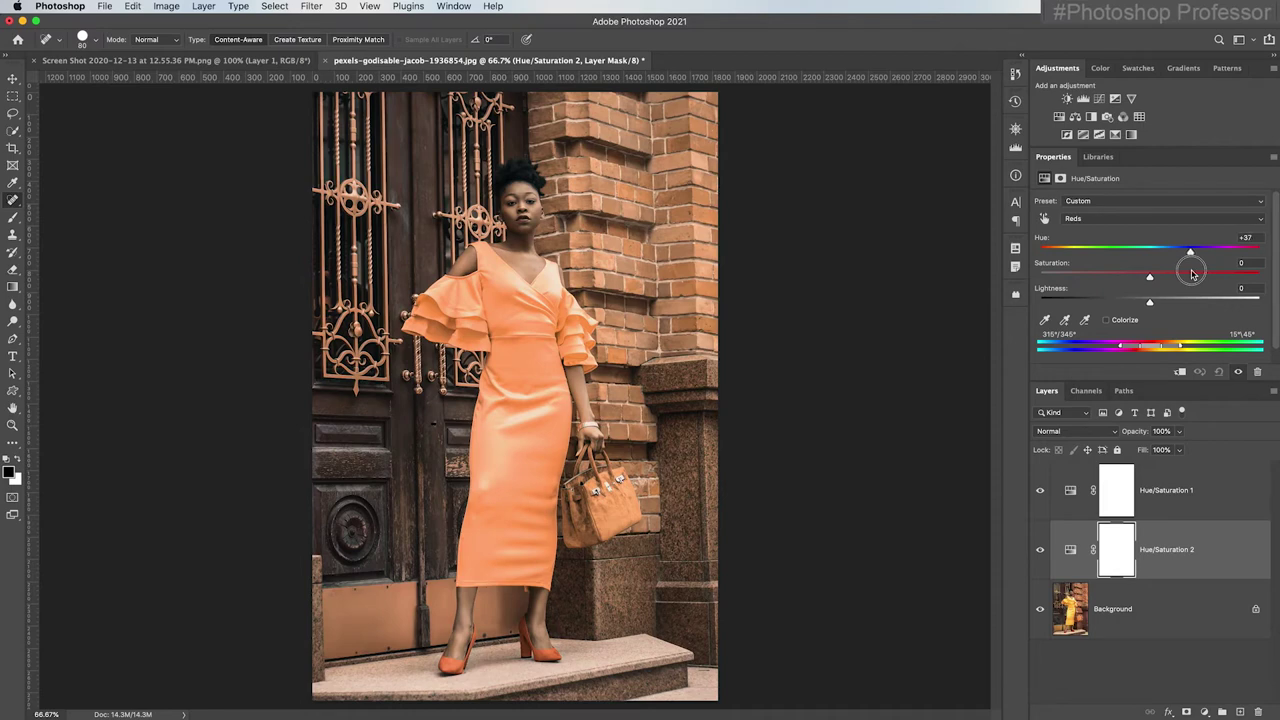
Invert the layer mask of the Reds Hue/Saturation adjustment to hide its effect across the whole image.
click(1110, 564)
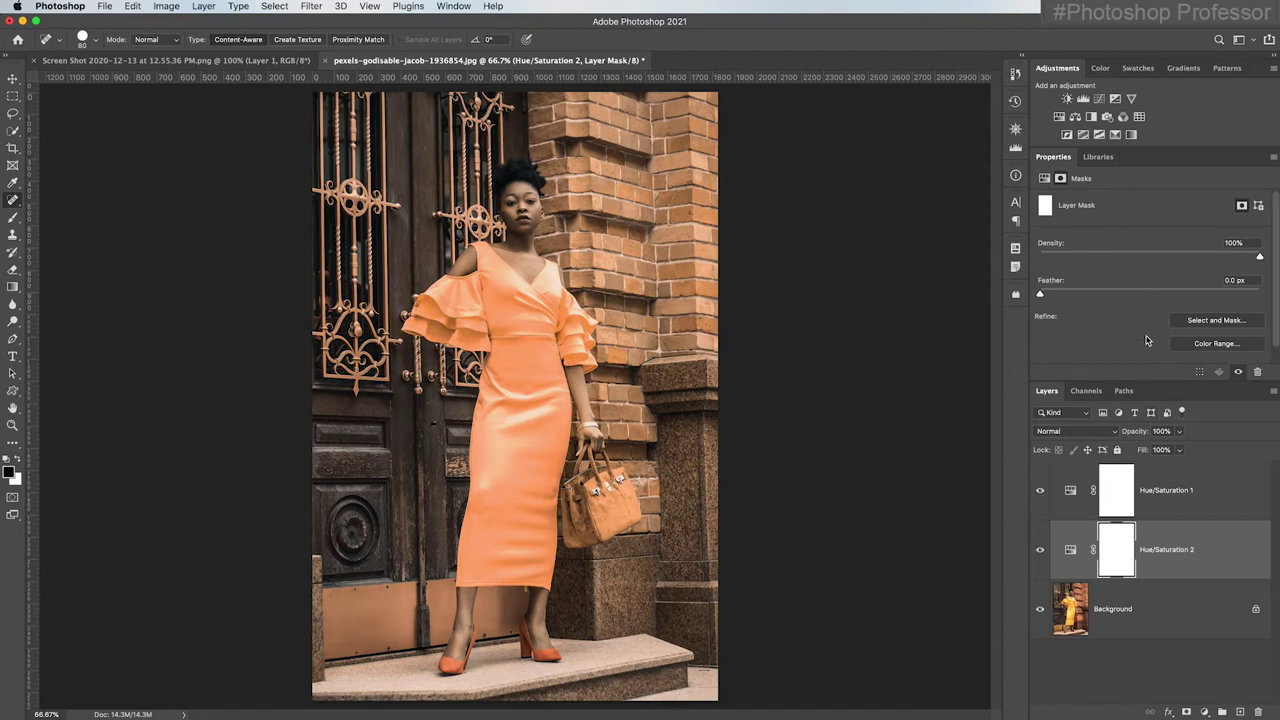
scroll(1190, 320, down, 1)
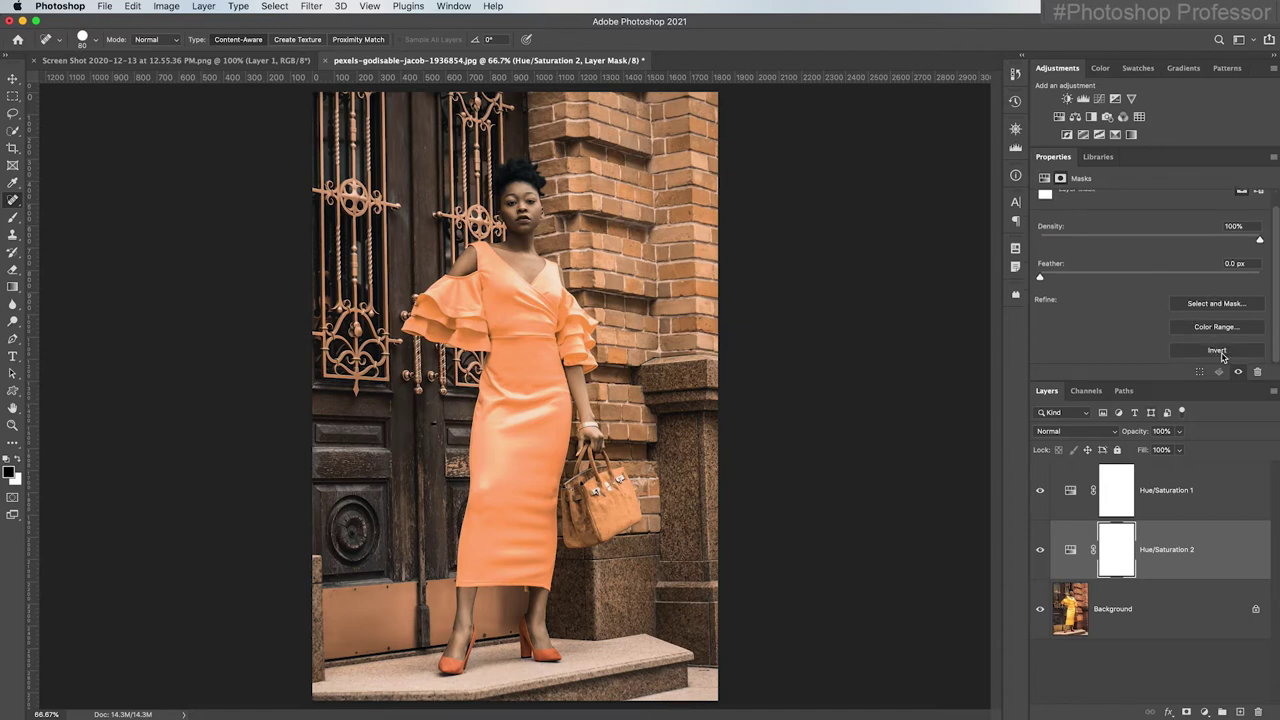
click(1219, 352)
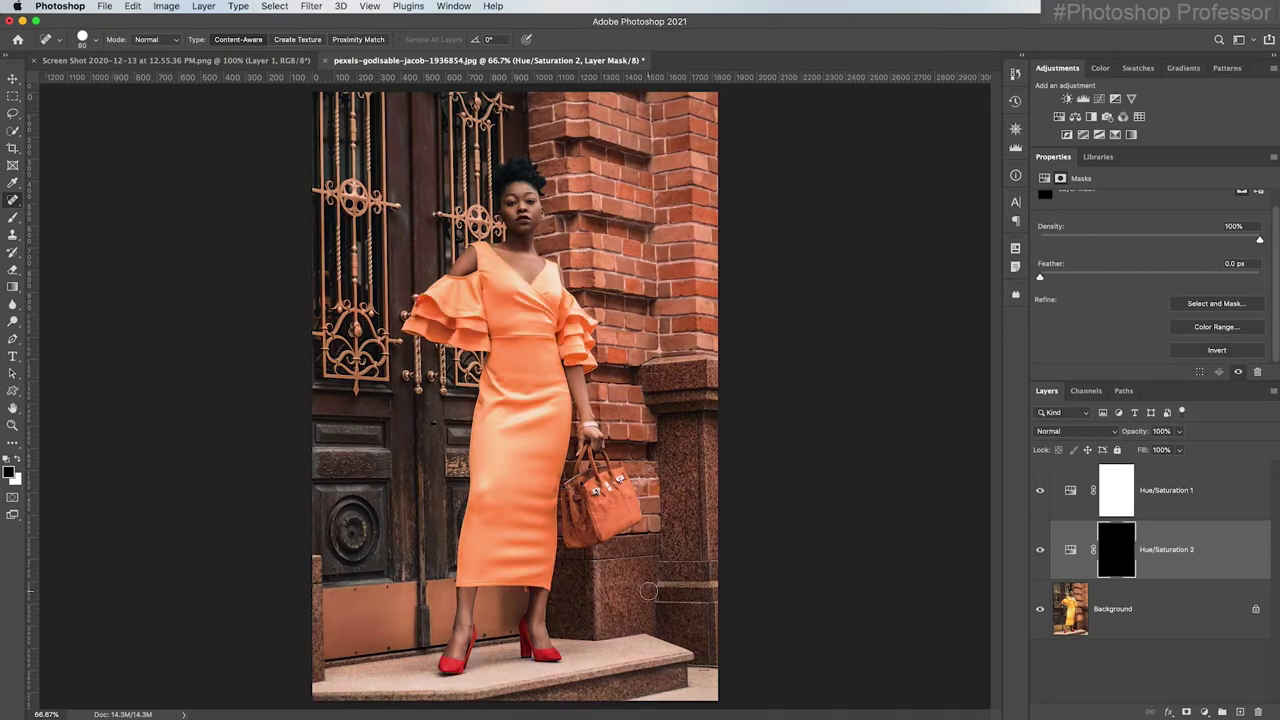
super+click(476, 637)
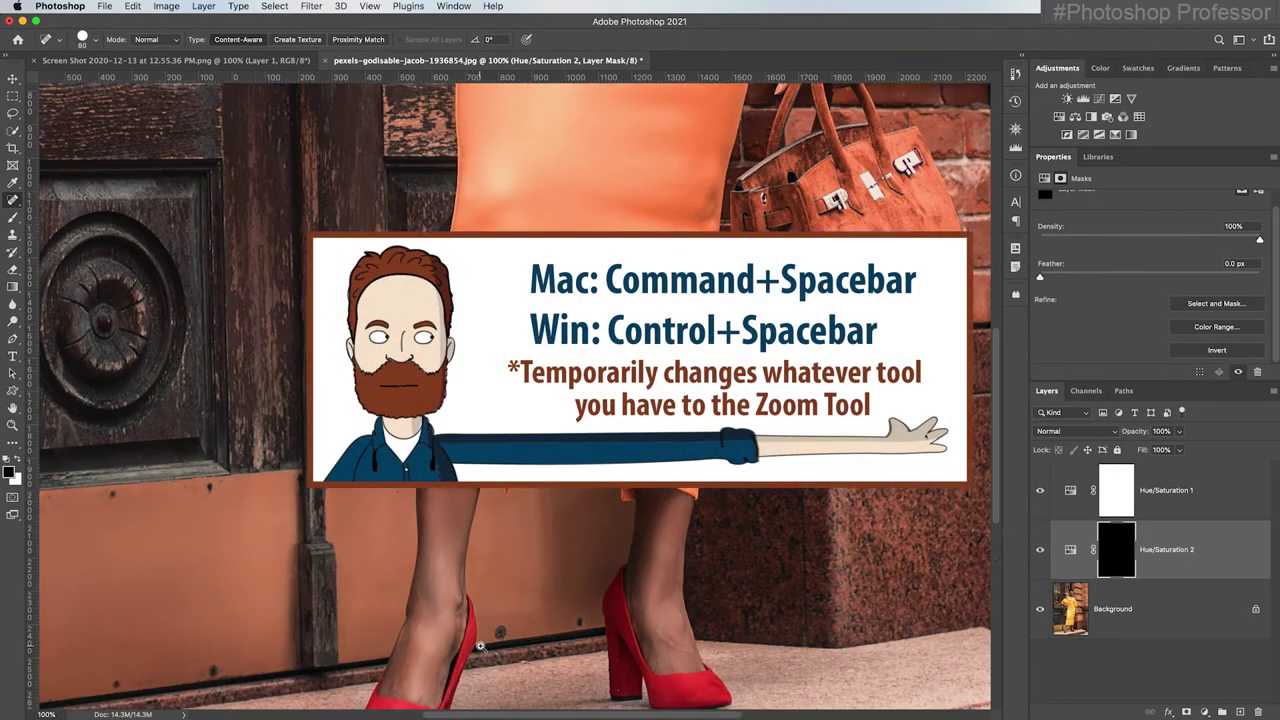
Paint white at 50% opacity with a soft 70 px brush on the Hue/Saturation 2 mask over the toe of the shoe nearest the door.
super+click(475, 650)
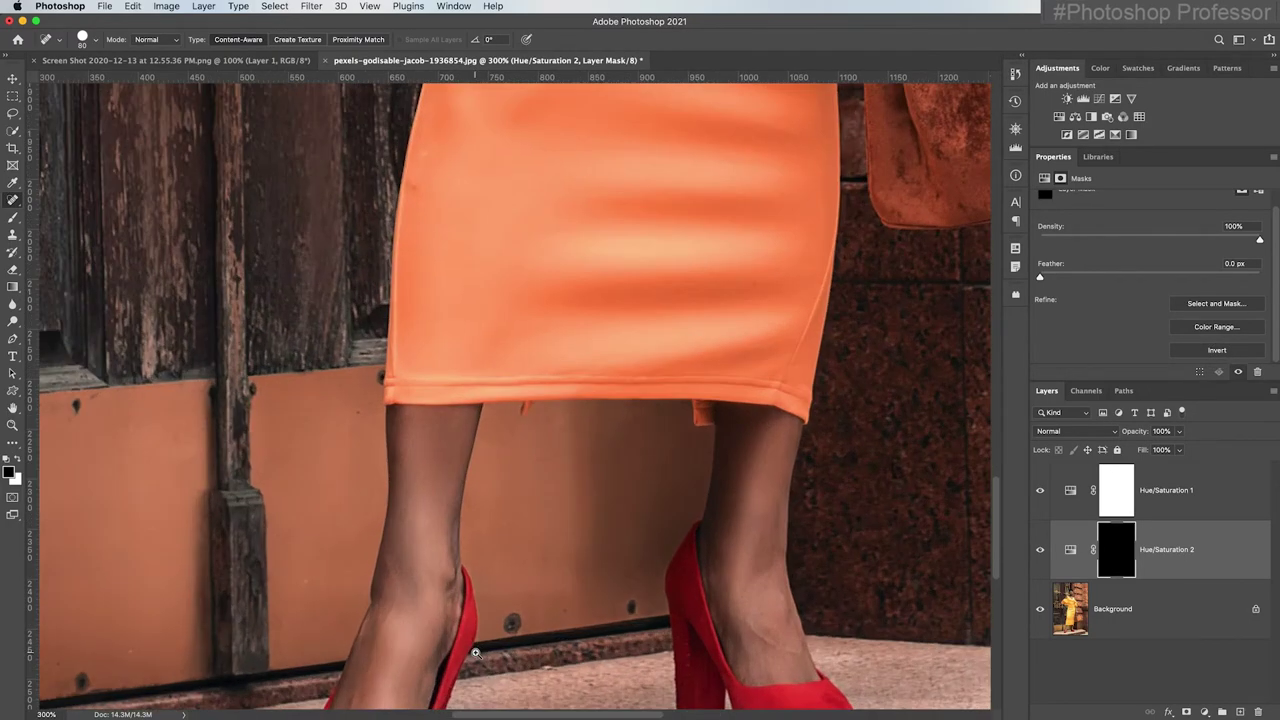
super+click(475, 651)
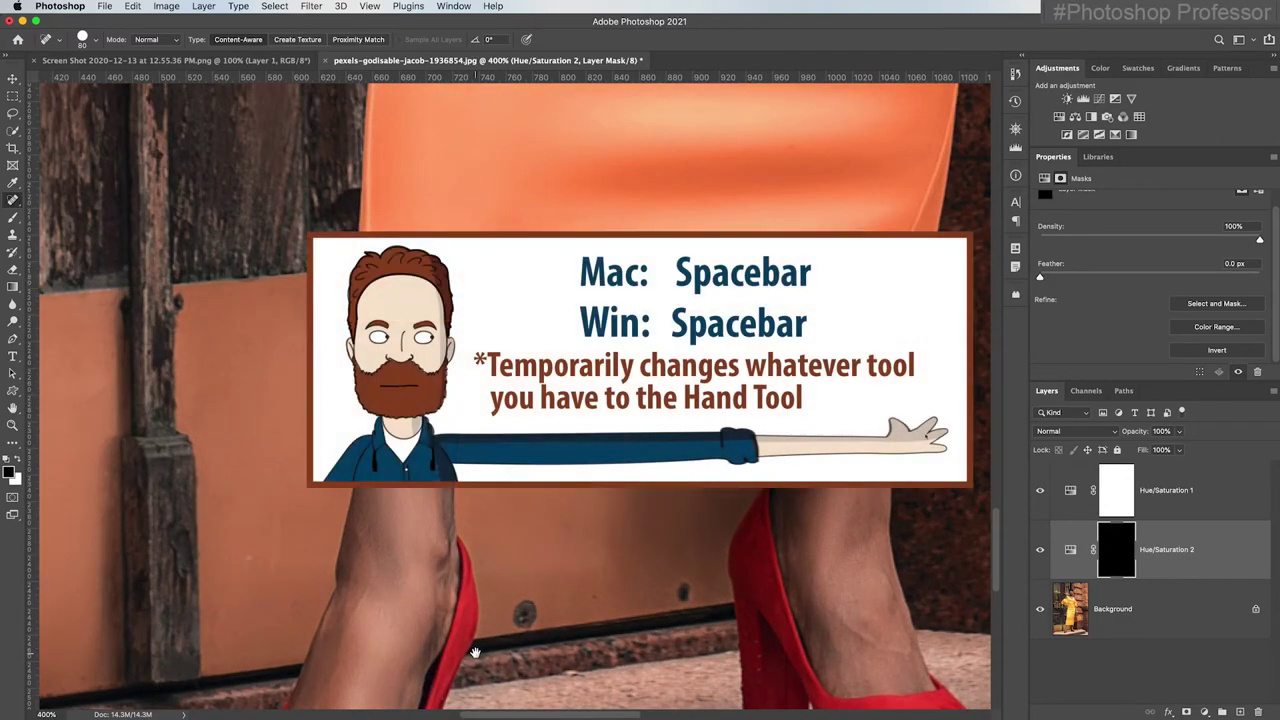
mouse_move(499, 655)
mouse_down()
mouse_move(395, 401)
mouse_move(420, 386)
mouse_up()
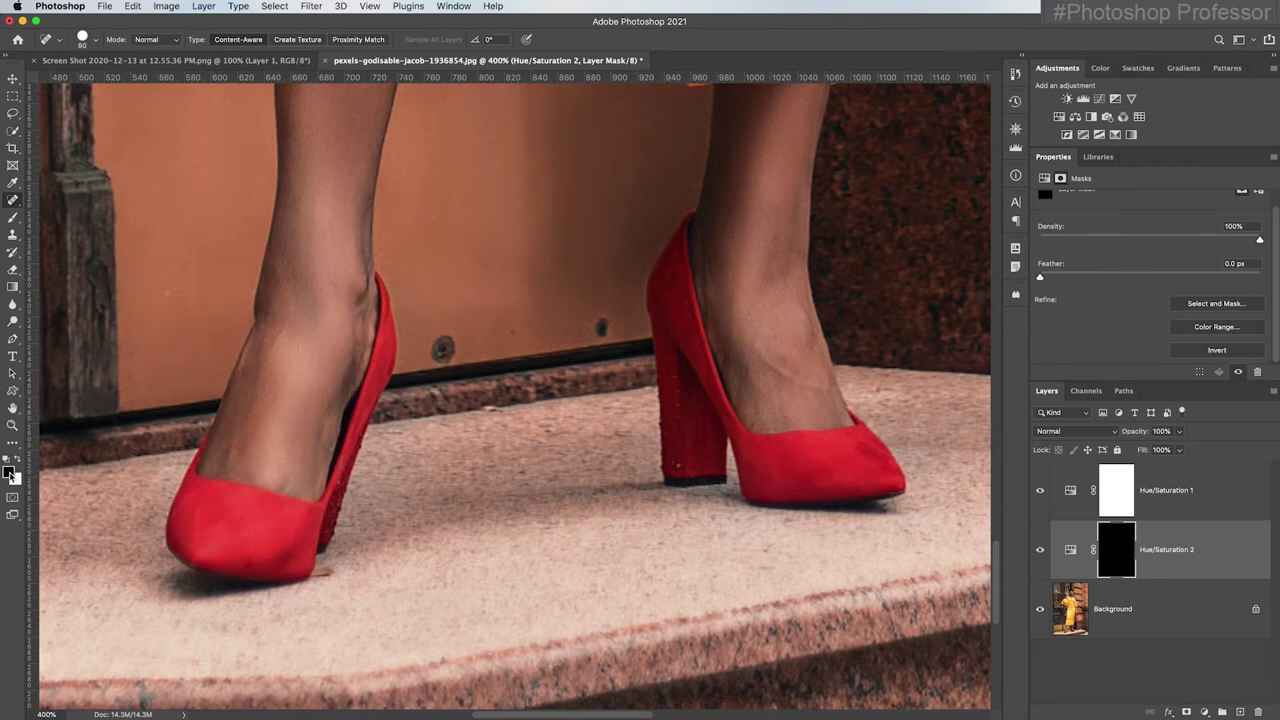
key(x)
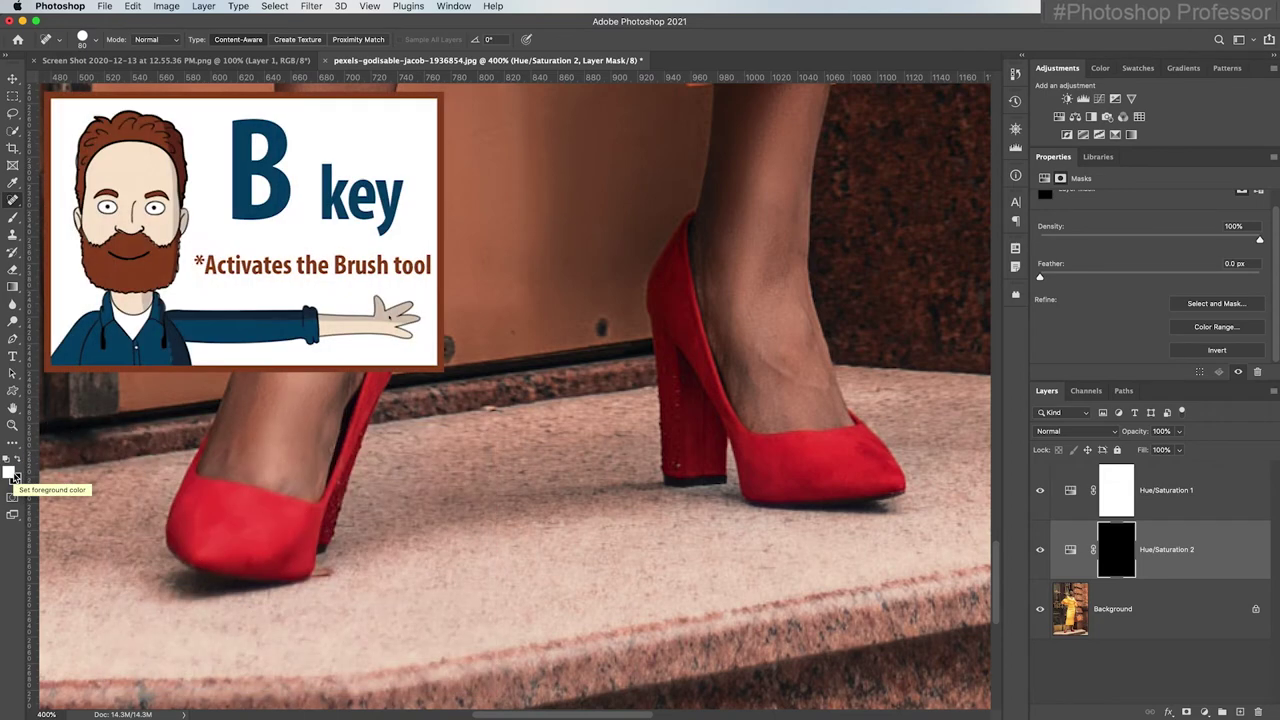
key(b)
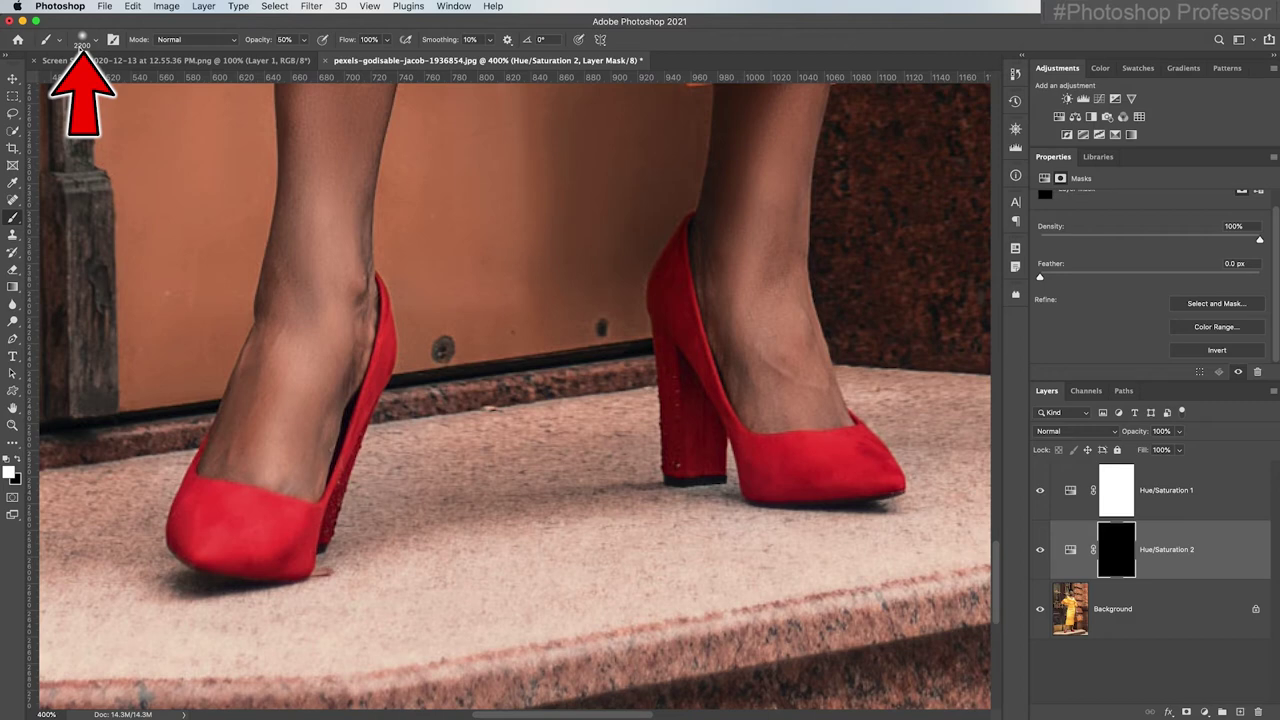
click(96, 41)
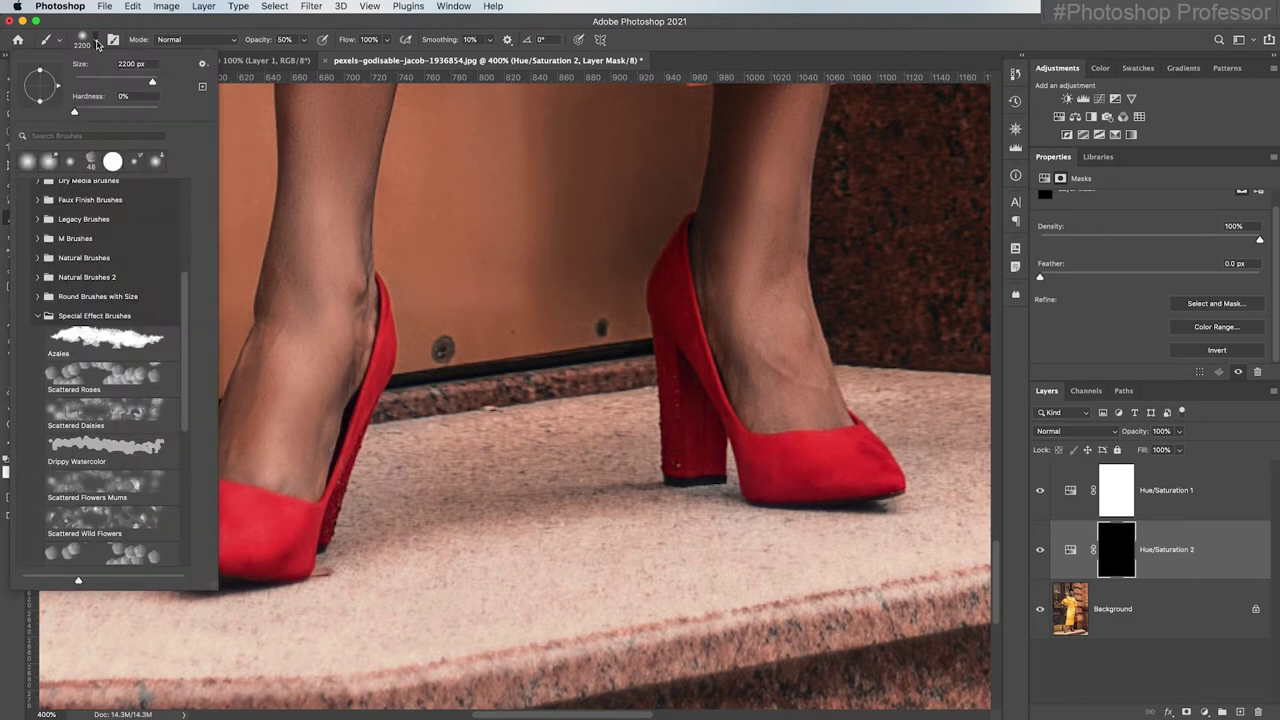
drag(150, 85, 103, 82)
key(Return)
mouse_move(285, 600)
mouse_down()
mouse_move(243, 585)
mouse_move(245, 602)
mouse_move(214, 608)
mouse_move(268, 634)
mouse_move(326, 634)
mouse_move(333, 614)
mouse_move(276, 615)
mouse_move(190, 560)
mouse_up()
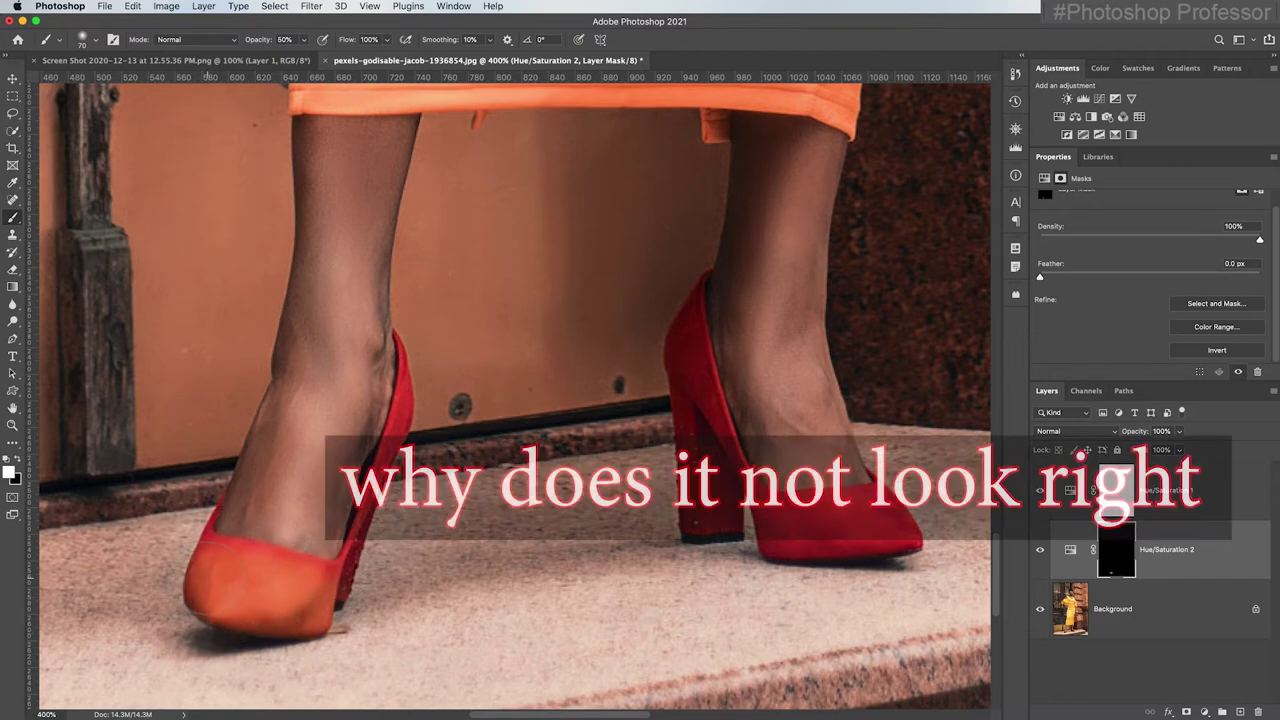
drag(193, 558, 236, 550)
Repaint that shoe's toe on the mask at 100% opacity, using a 10 px brush along the edge and 40 px over the middle.
key(bracketleft)
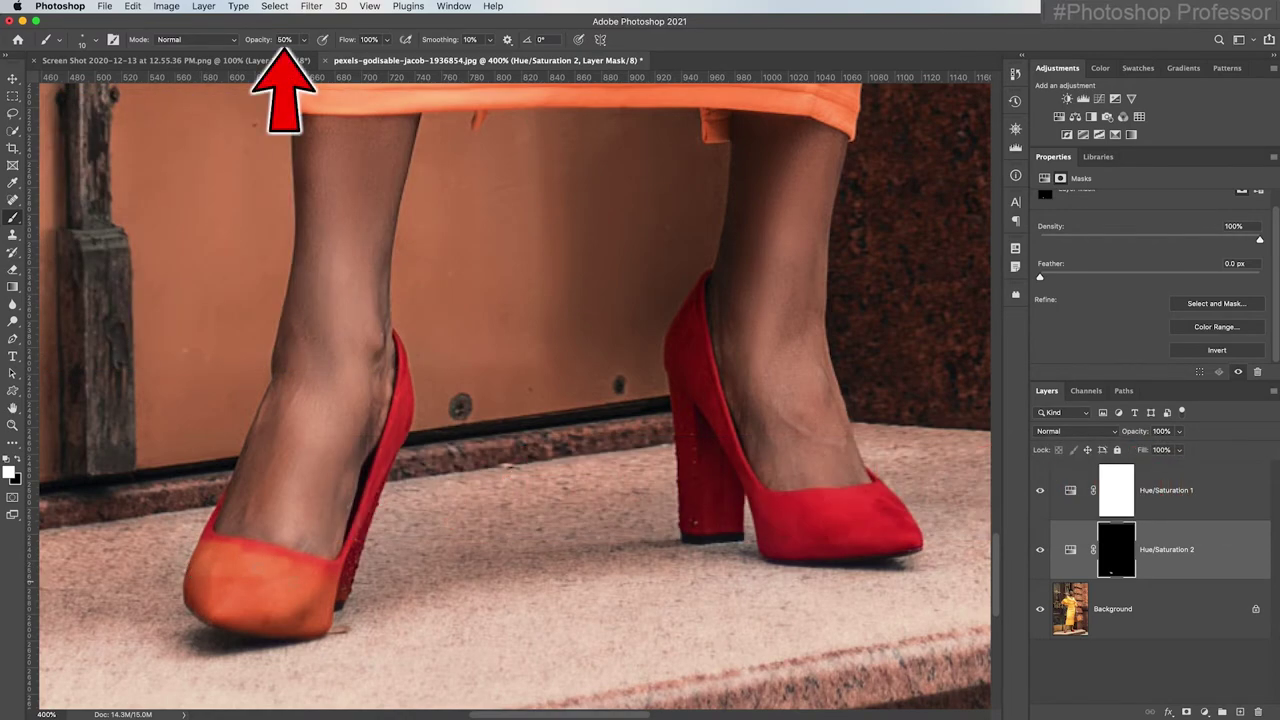
key(0)
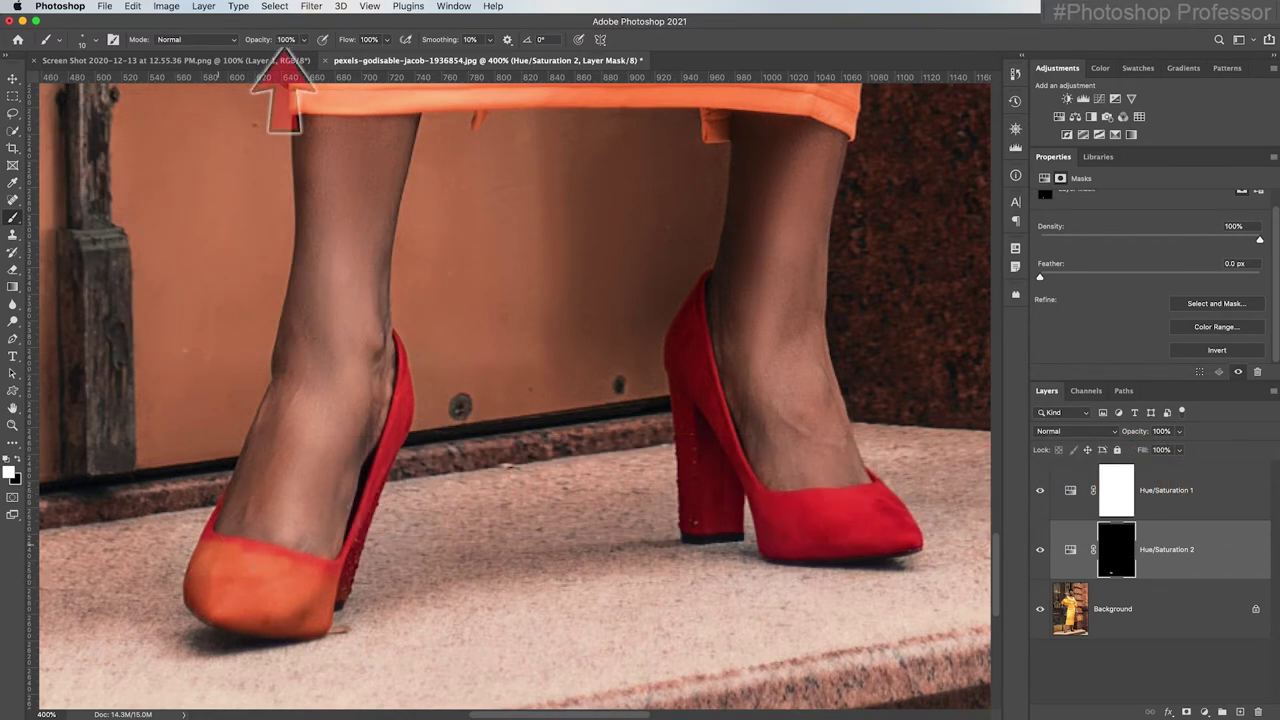
drag(258, 40, 336, 47)
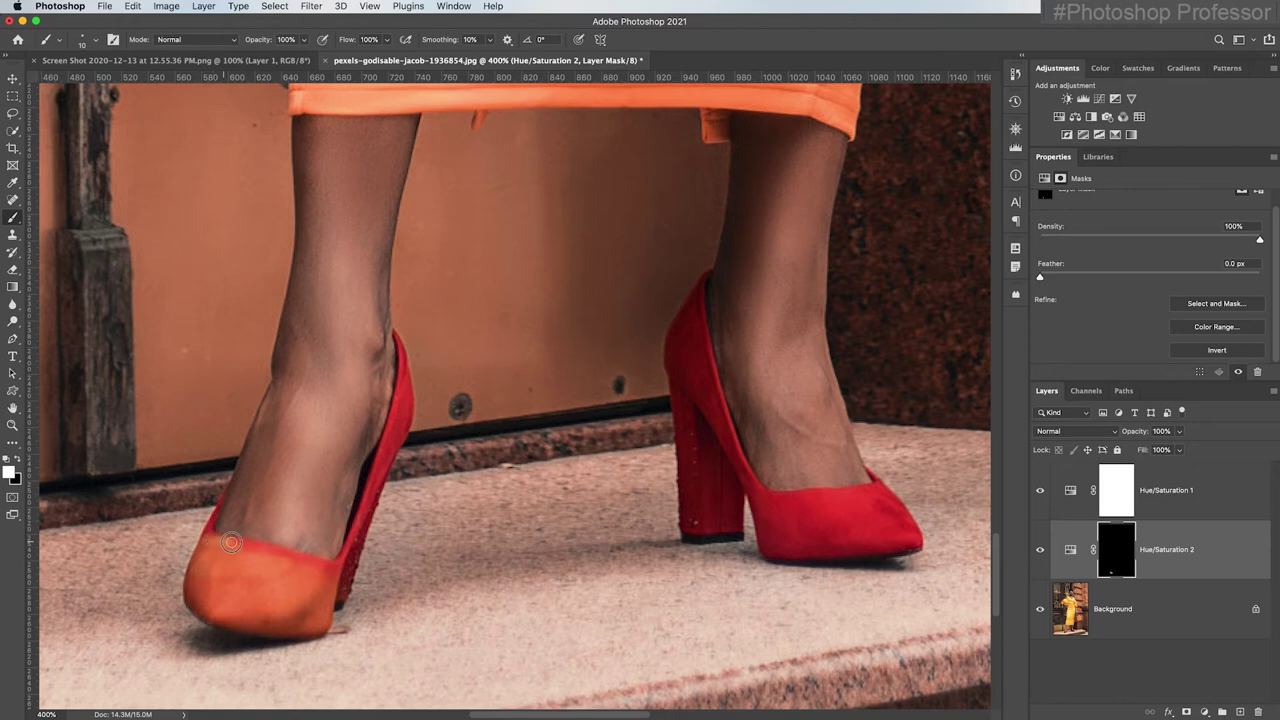
mouse_move(285, 553)
mouse_down()
mouse_move(341, 566)
mouse_move(245, 544)
mouse_up()
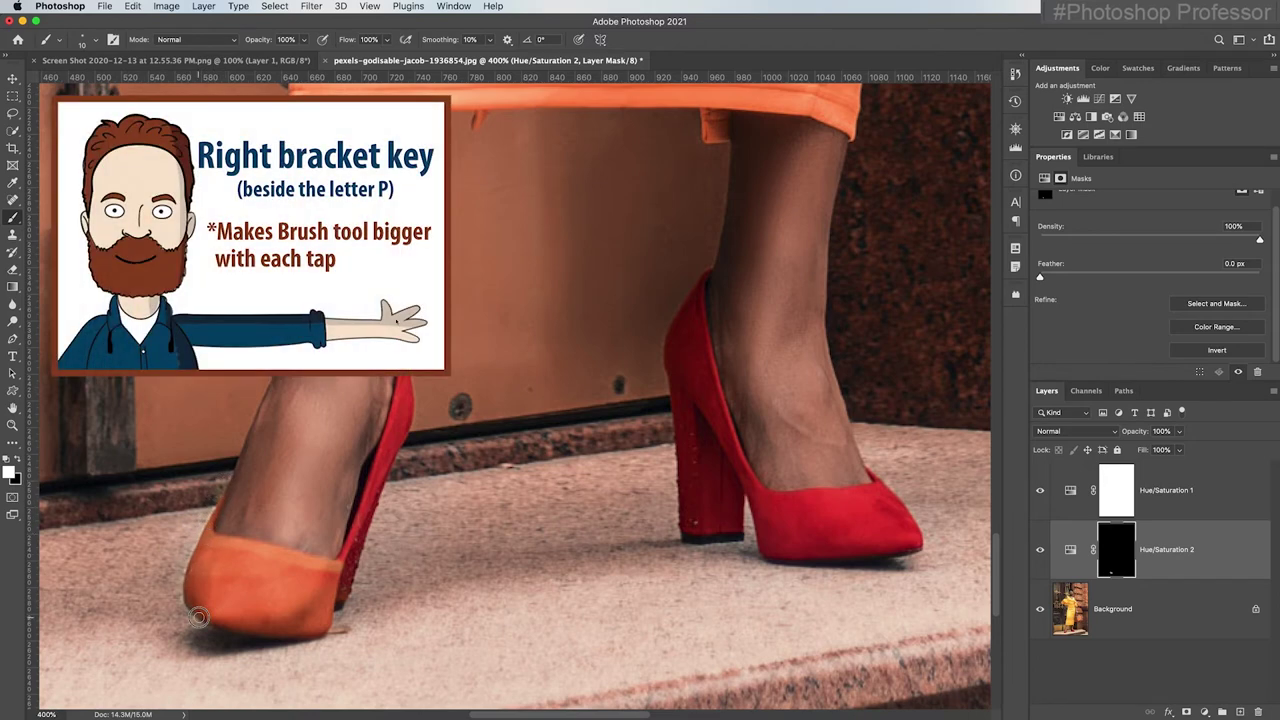
key(bracketright)
key(bracketright)
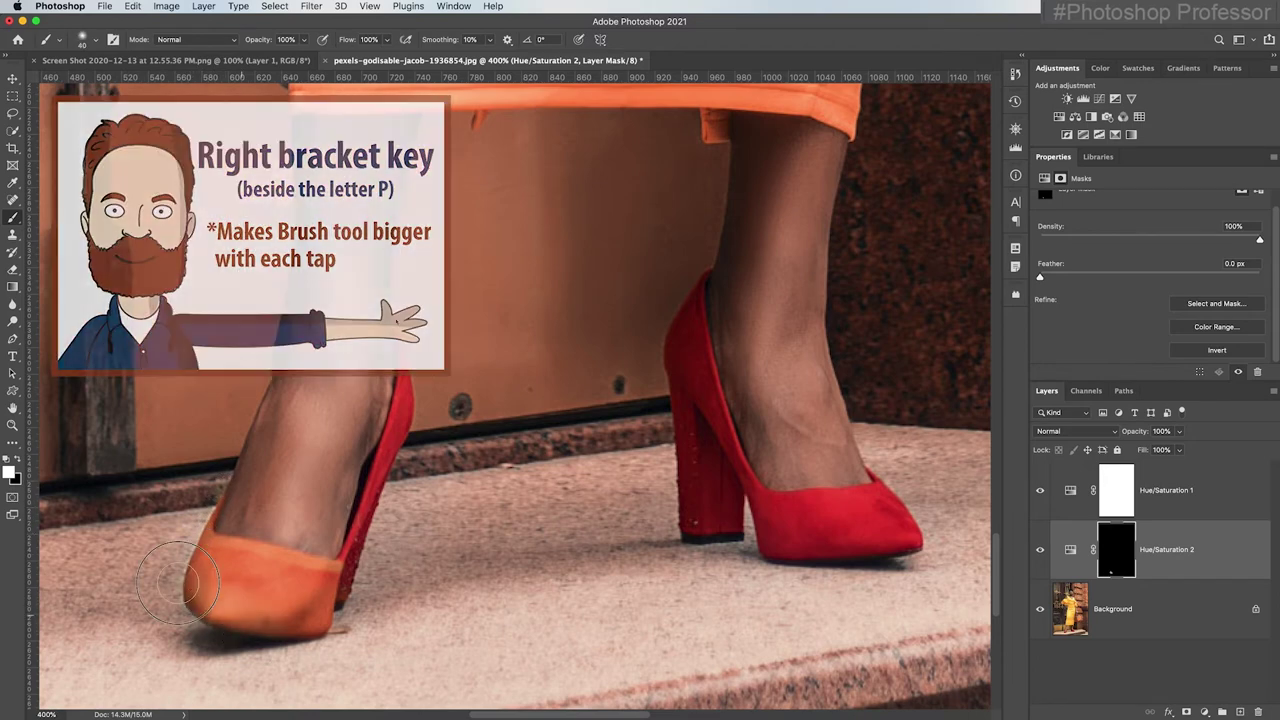
drag(218, 570, 315, 600)
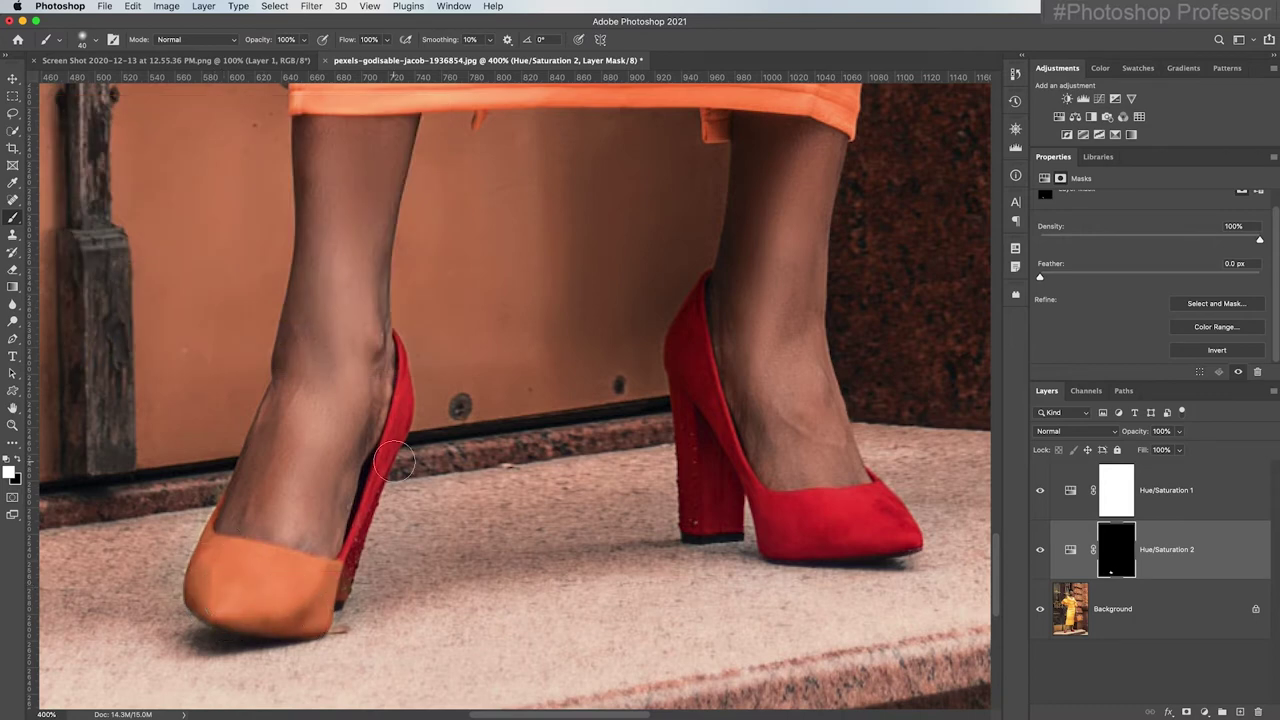
Paint the mask white over the other shoe and the remaining red heel, using a 9 px brush along the narrow inner edges.
mouse_move(871, 528)
mouse_down()
mouse_move(915, 540)
mouse_move(877, 535)
mouse_move(904, 520)
mouse_move(722, 511)
mouse_move(691, 401)
mouse_move(681, 411)
mouse_move(687, 334)
mouse_move(692, 370)
mouse_move(676, 312)
mouse_move(731, 475)
mouse_move(773, 499)
mouse_move(878, 474)
mouse_move(844, 495)
mouse_move(878, 489)
mouse_up()
key(bracketleft)
key(bracketleft)
key(bracketleft)
key(bracketleft)
key(bracketleft)
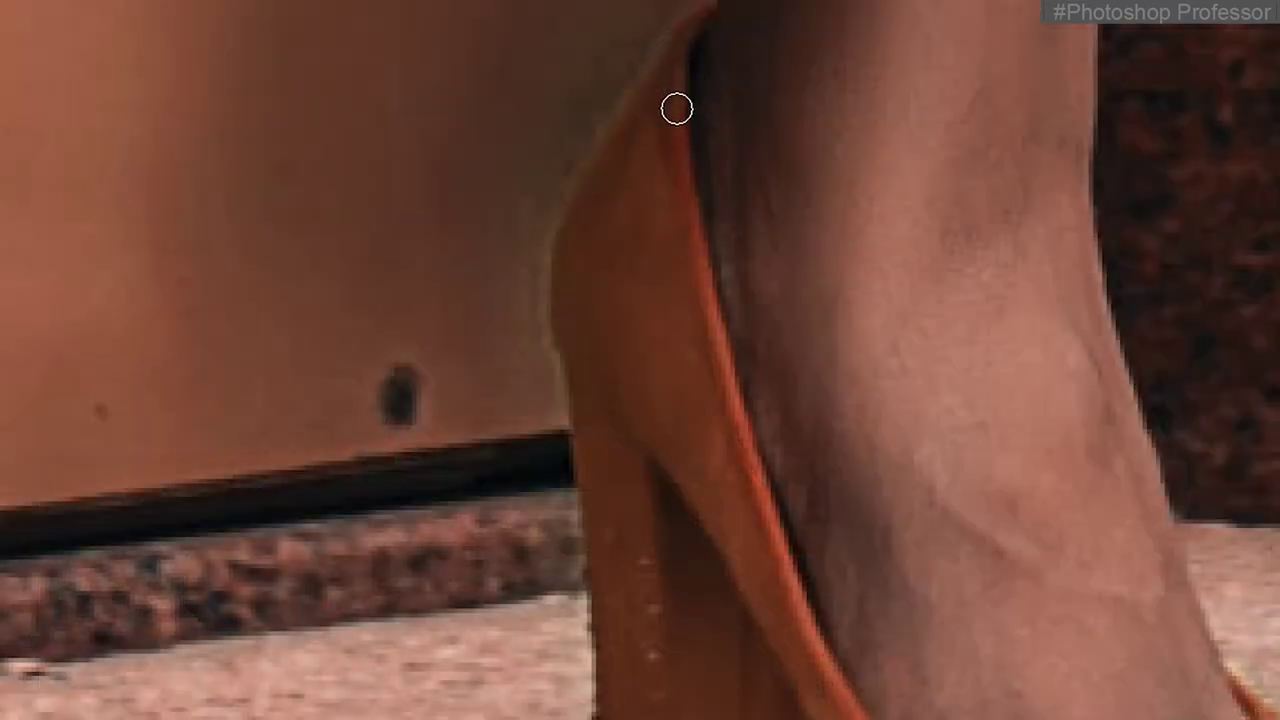
mouse_move(674, 120)
mouse_down()
mouse_move(743, 371)
mouse_move(757, 566)
mouse_move(852, 718)
mouse_up()
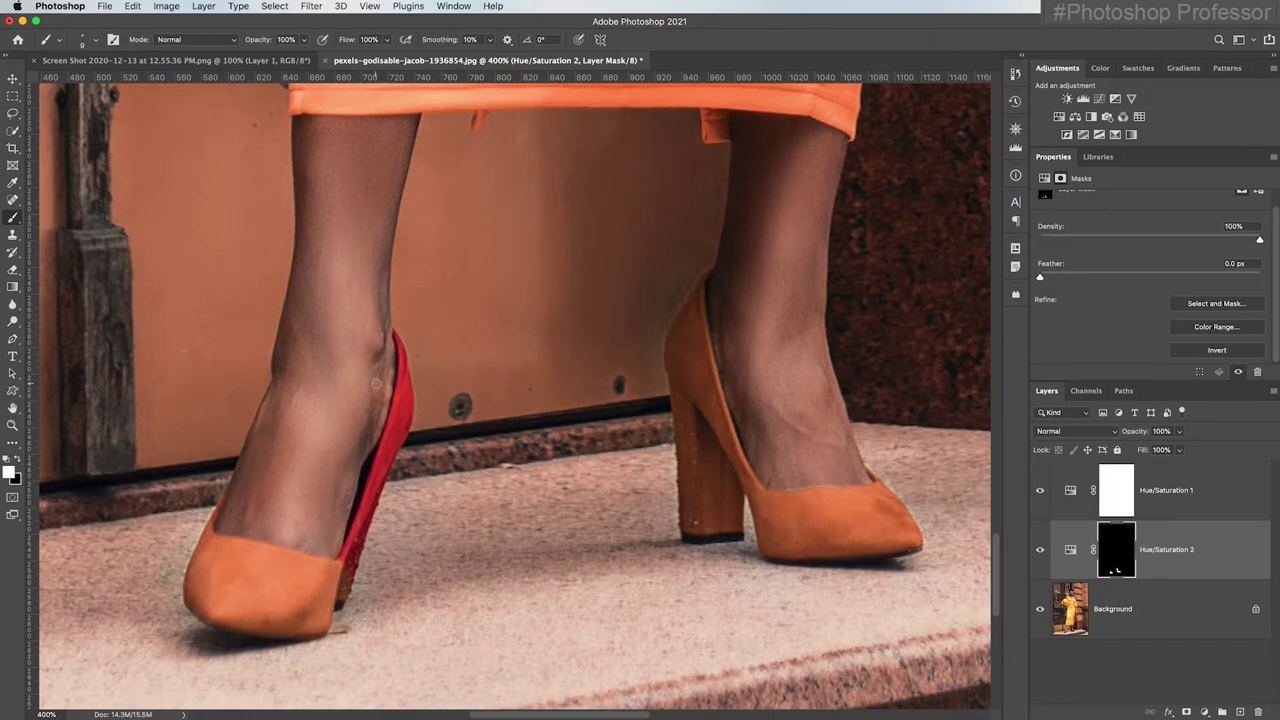
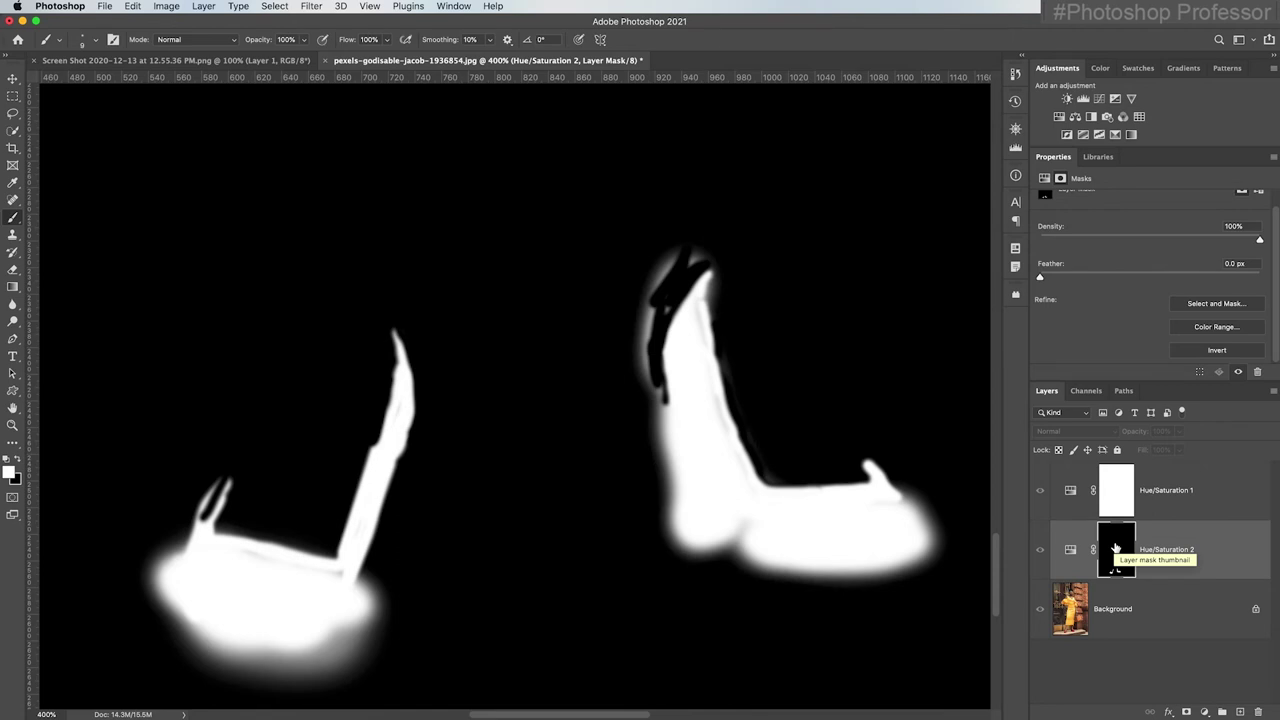
Feather the shoe mask by 1.5 px, and hide and reshow both Hue/Saturation layers on the full photo to compare with the original.
drag(1042, 279, 1058, 279)
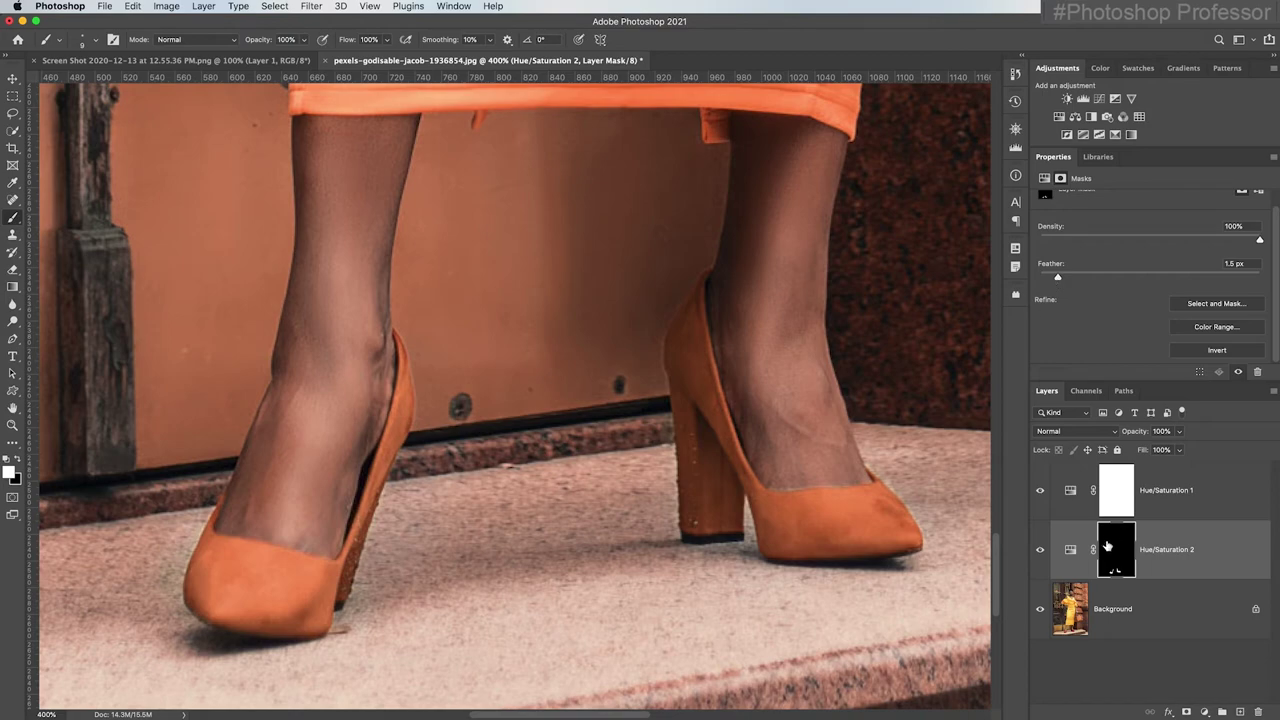
key(super+0)
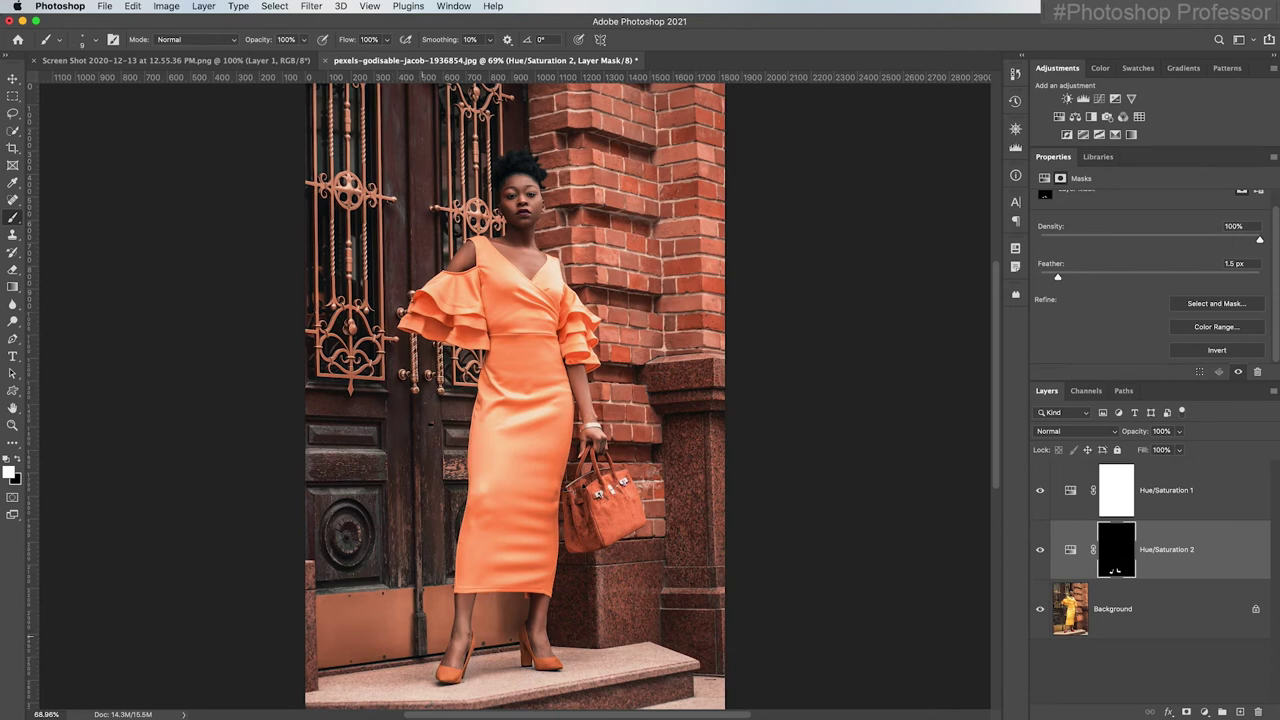
drag(1039, 490, 1036, 559)
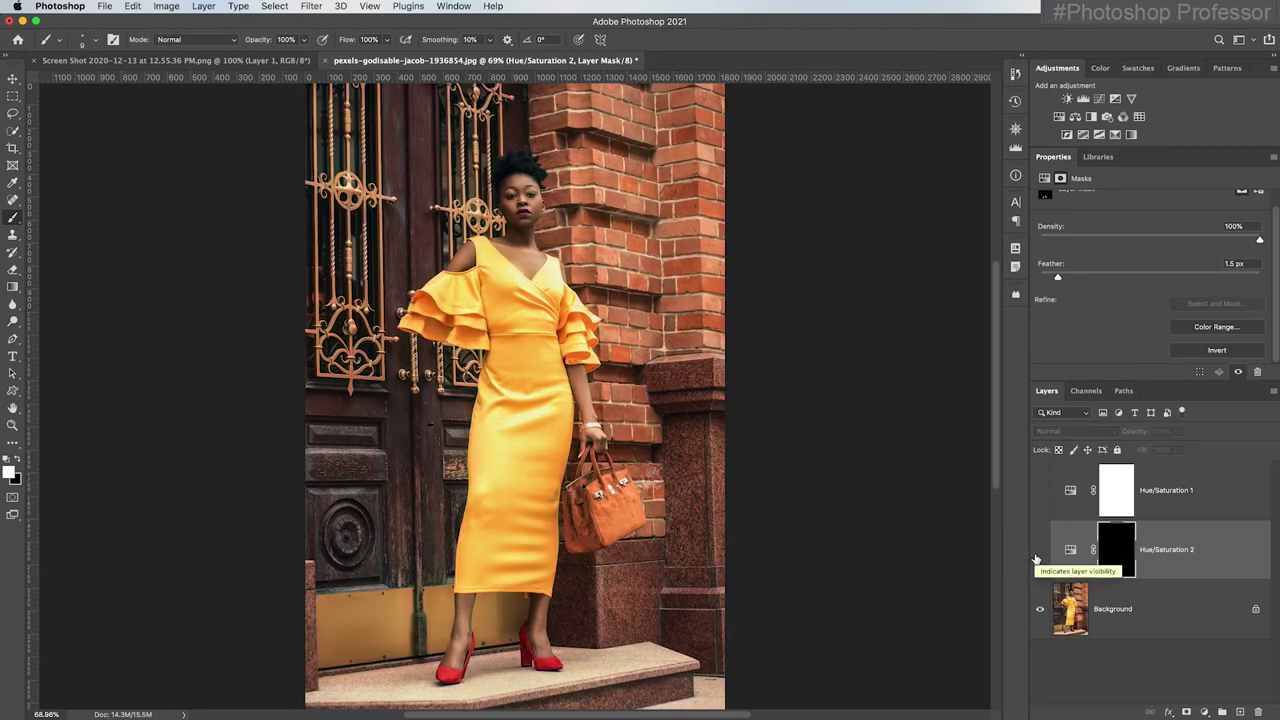
click(1040, 492)
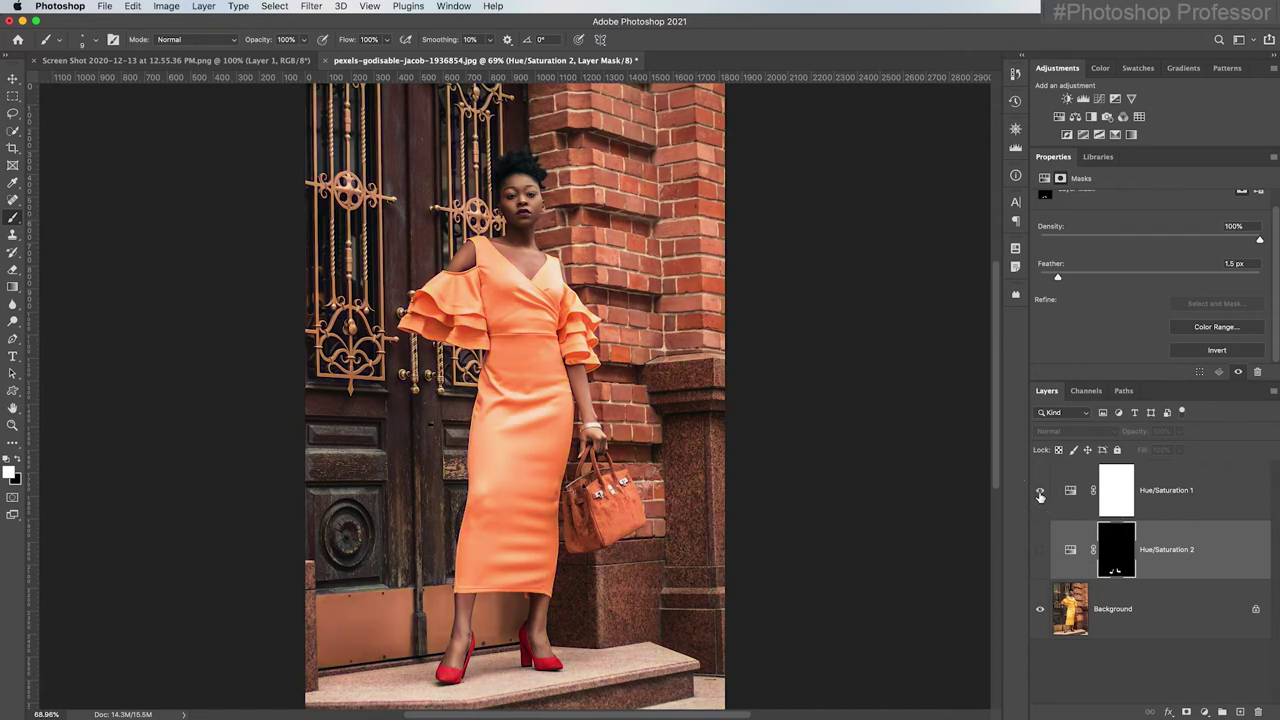
click(1039, 555)
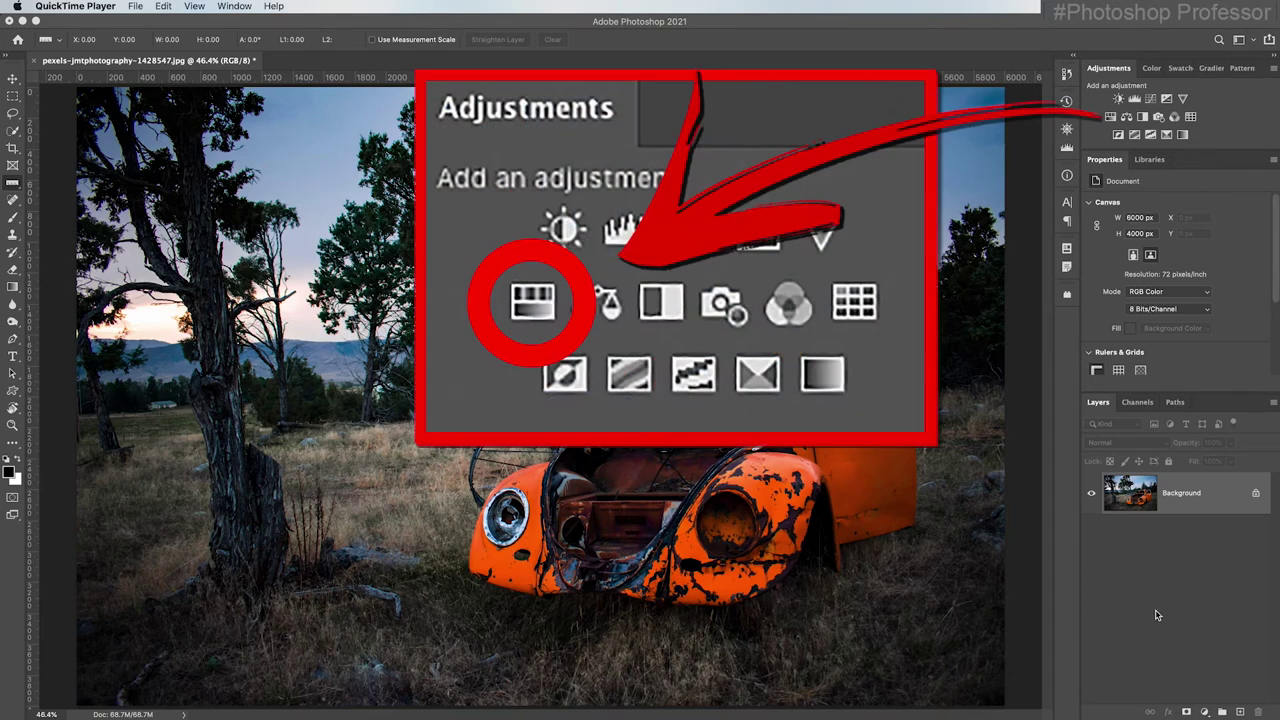
Make the car photo black and white with Hue/Saturation at Saturation -100 and a Brightness/Contrast adjustment with Brightness 69 and Contrast 60.
click(1110, 116)
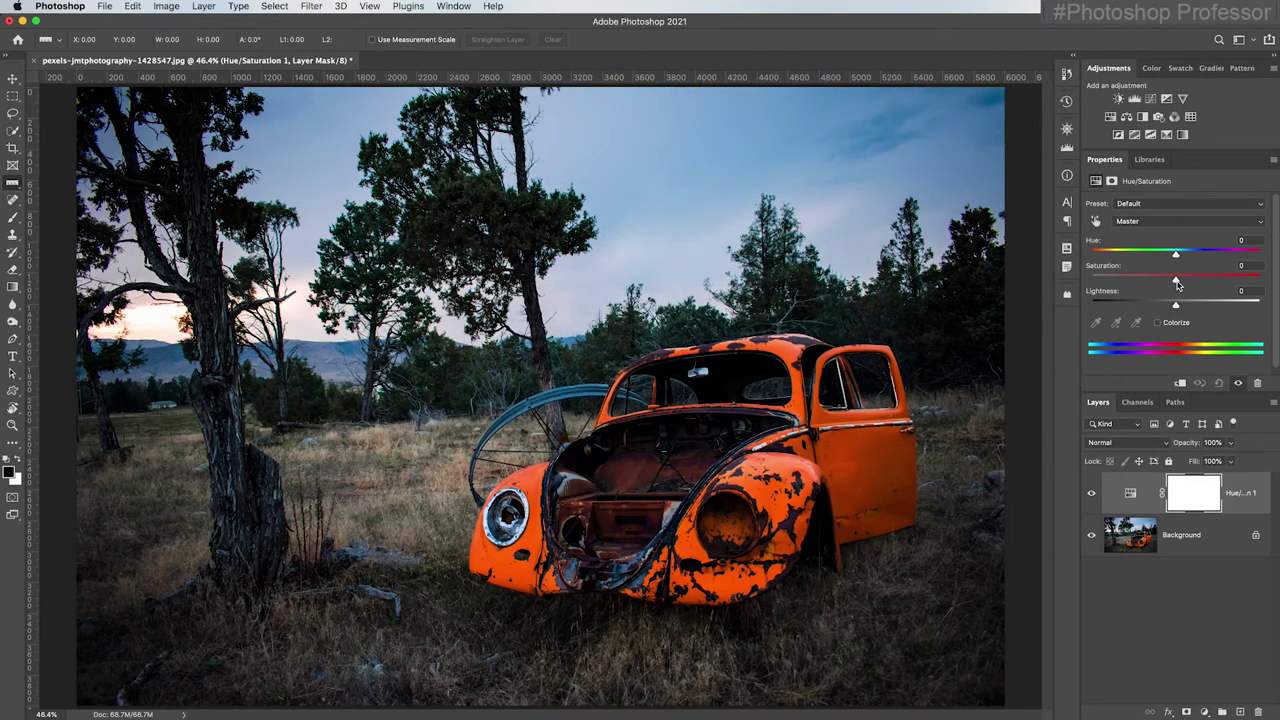
drag(1176, 281, 1056, 291)
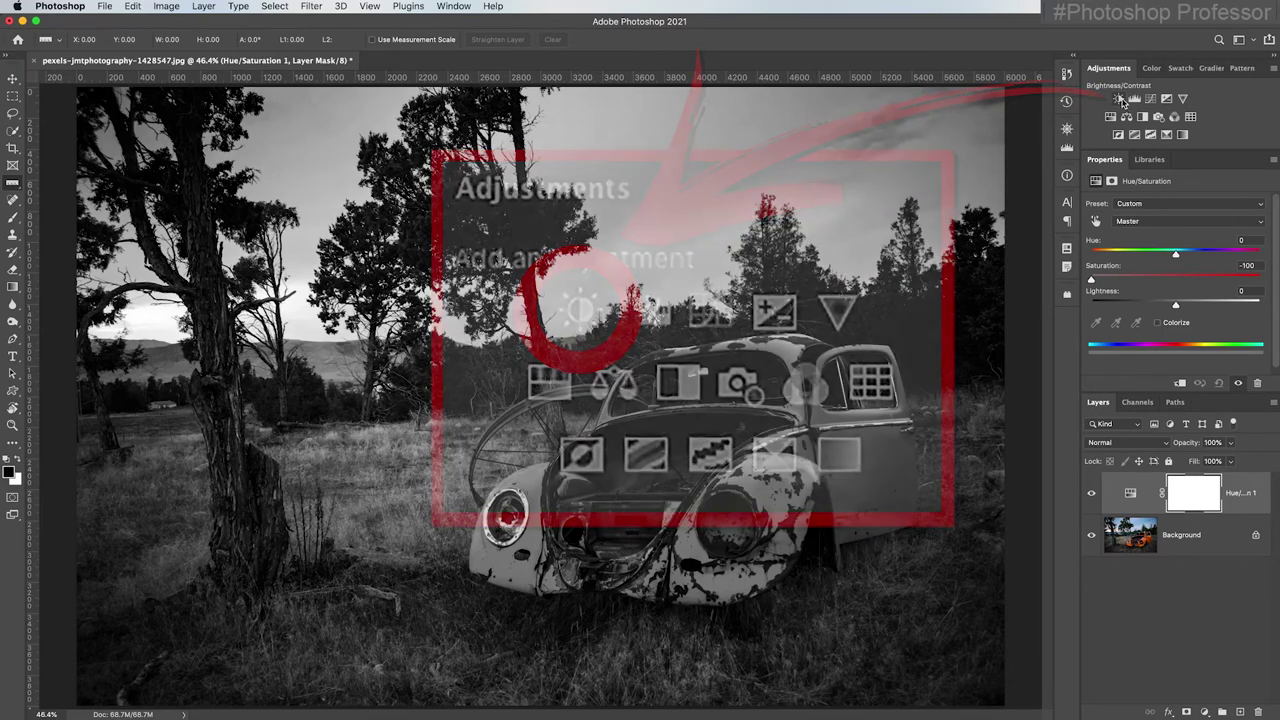
click(1116, 98)
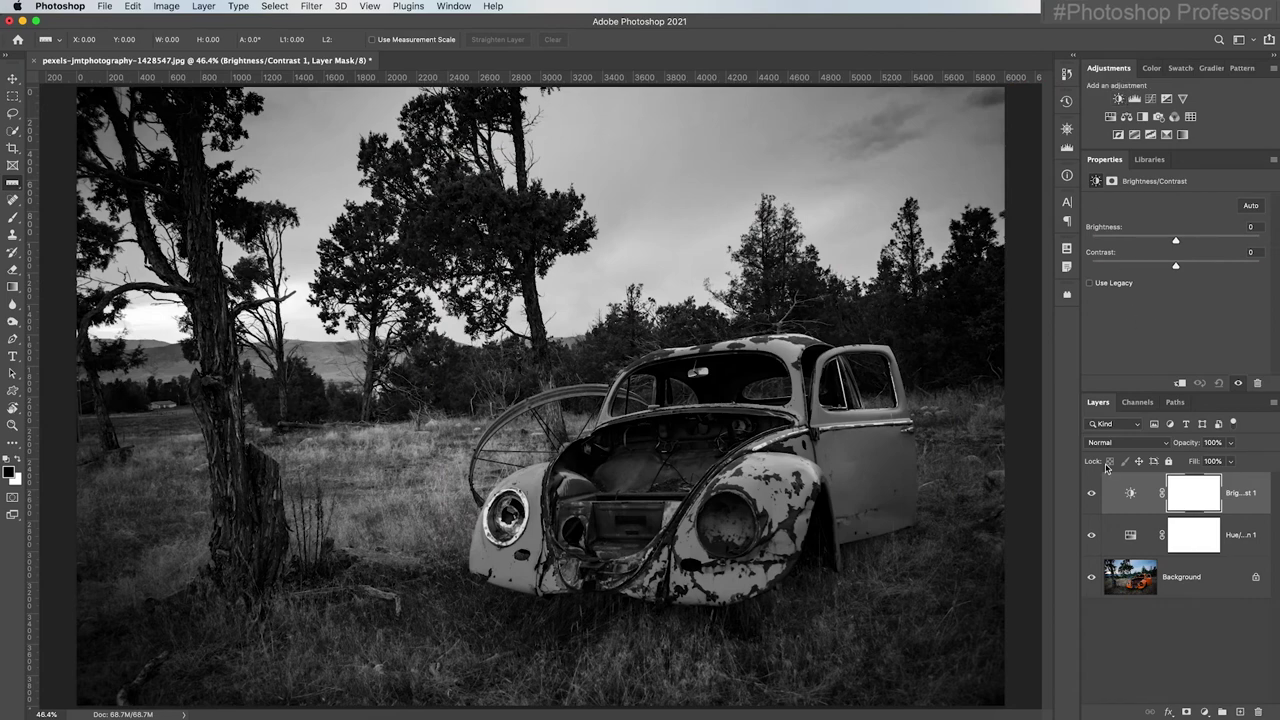
drag(1176, 266, 1228, 270)
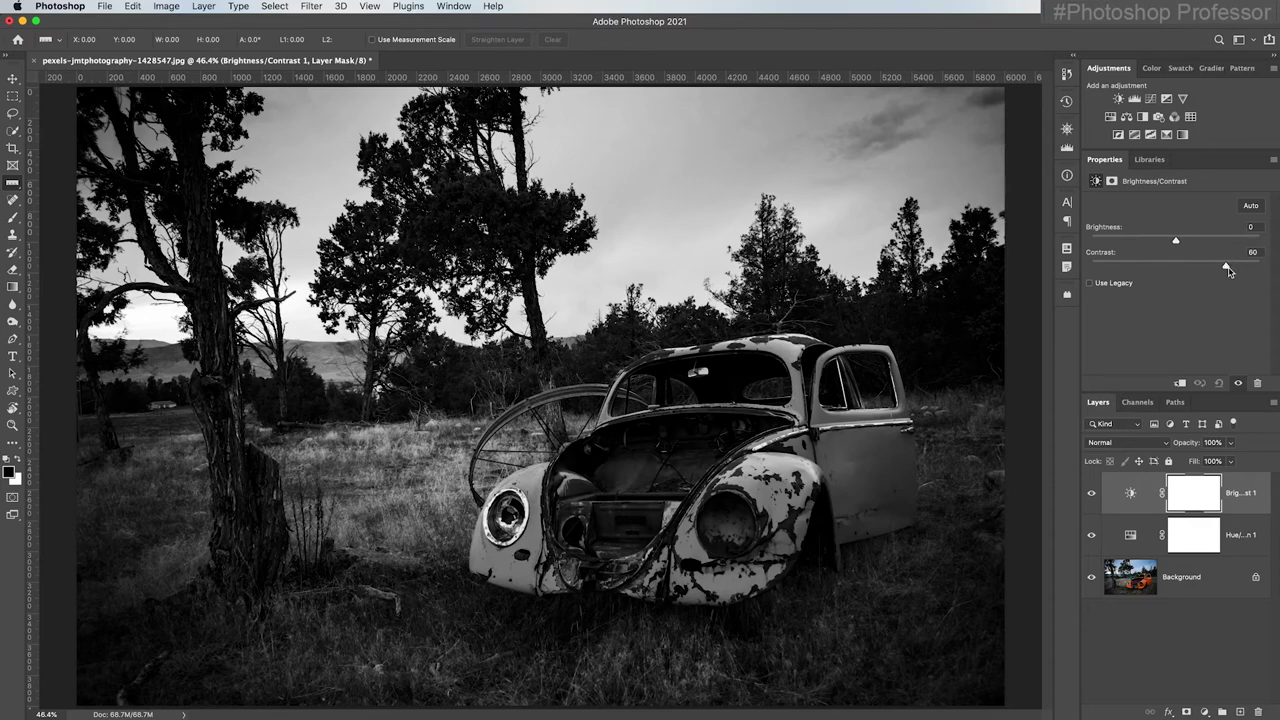
drag(1176, 241, 1215, 243)
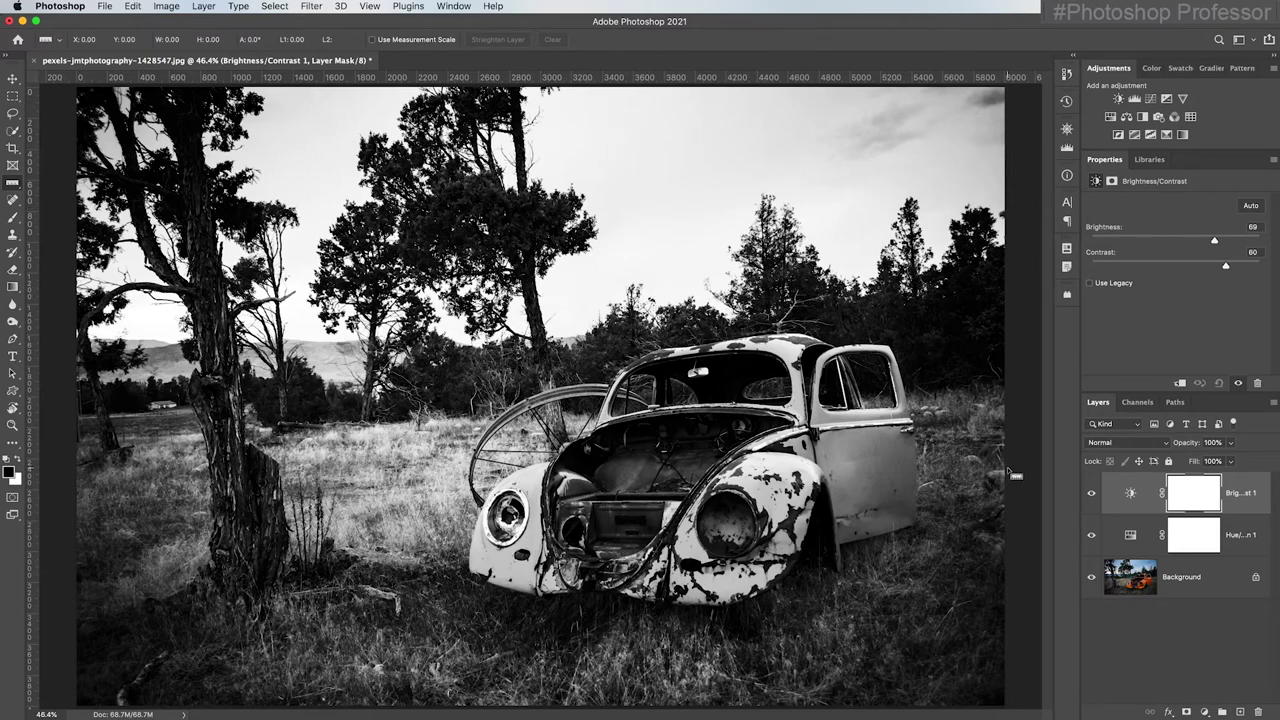
Delete the Brightness/Contrast and Hue/Saturation adjustment layers from the car photo.
shift+click(1246, 532)
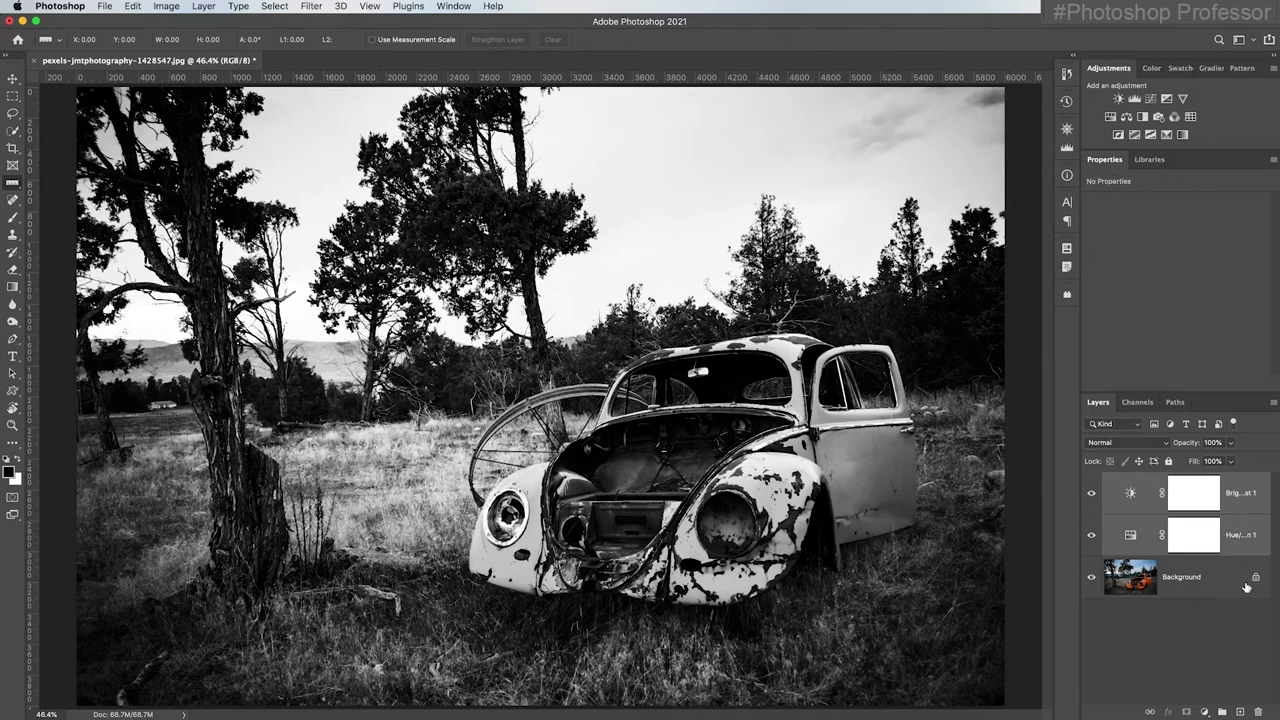
click(1257, 711)
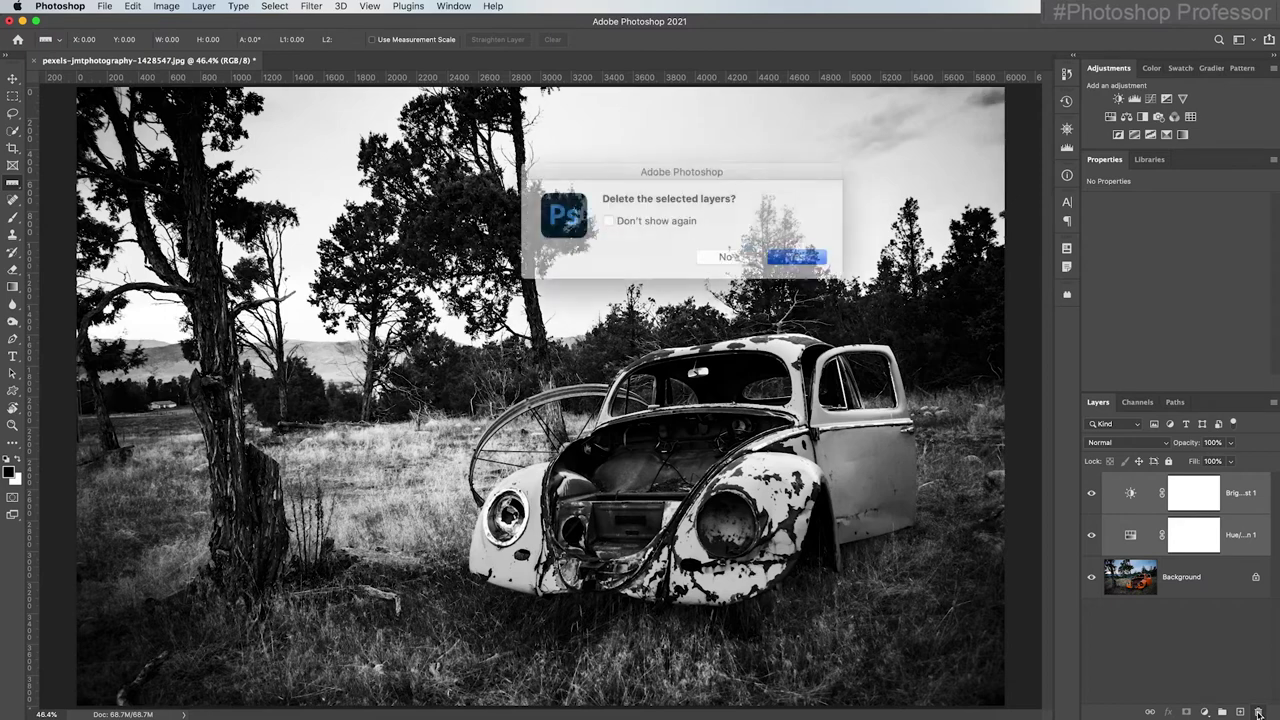
click(785, 253)
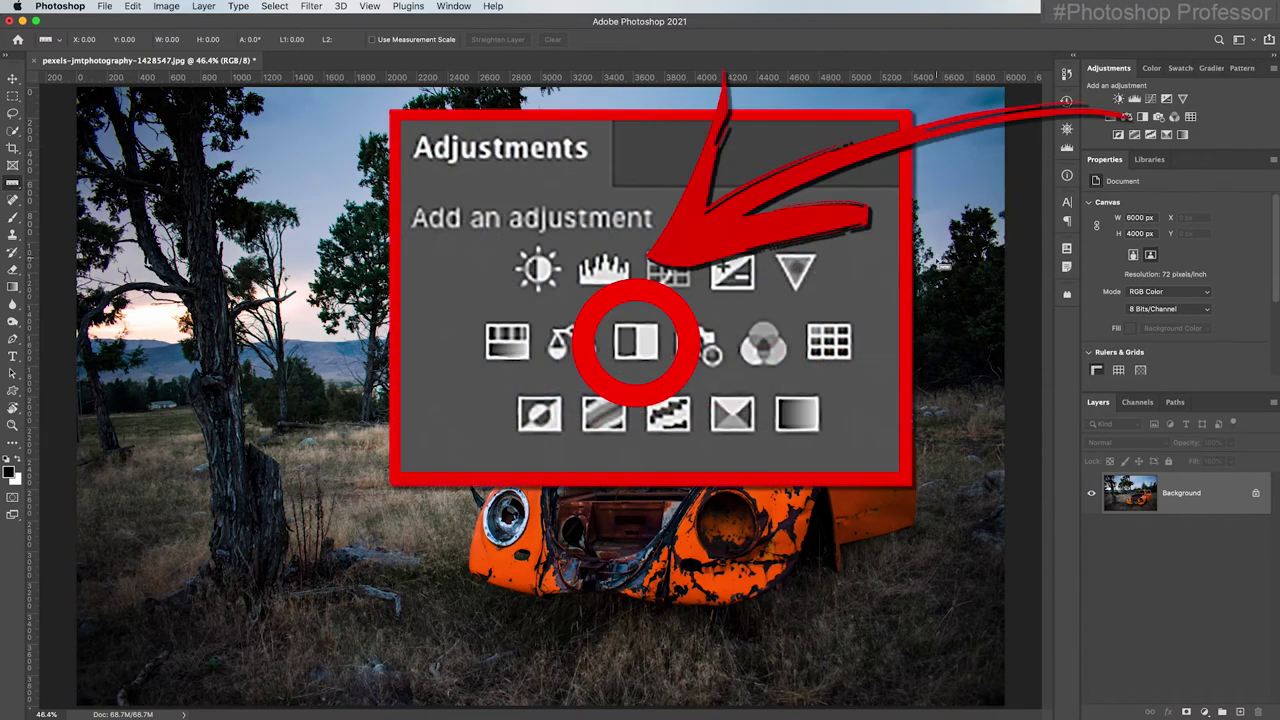
Add a Black & White adjustment layer above the car photo and enlarge the area showing its color sliders.
click(1143, 118)
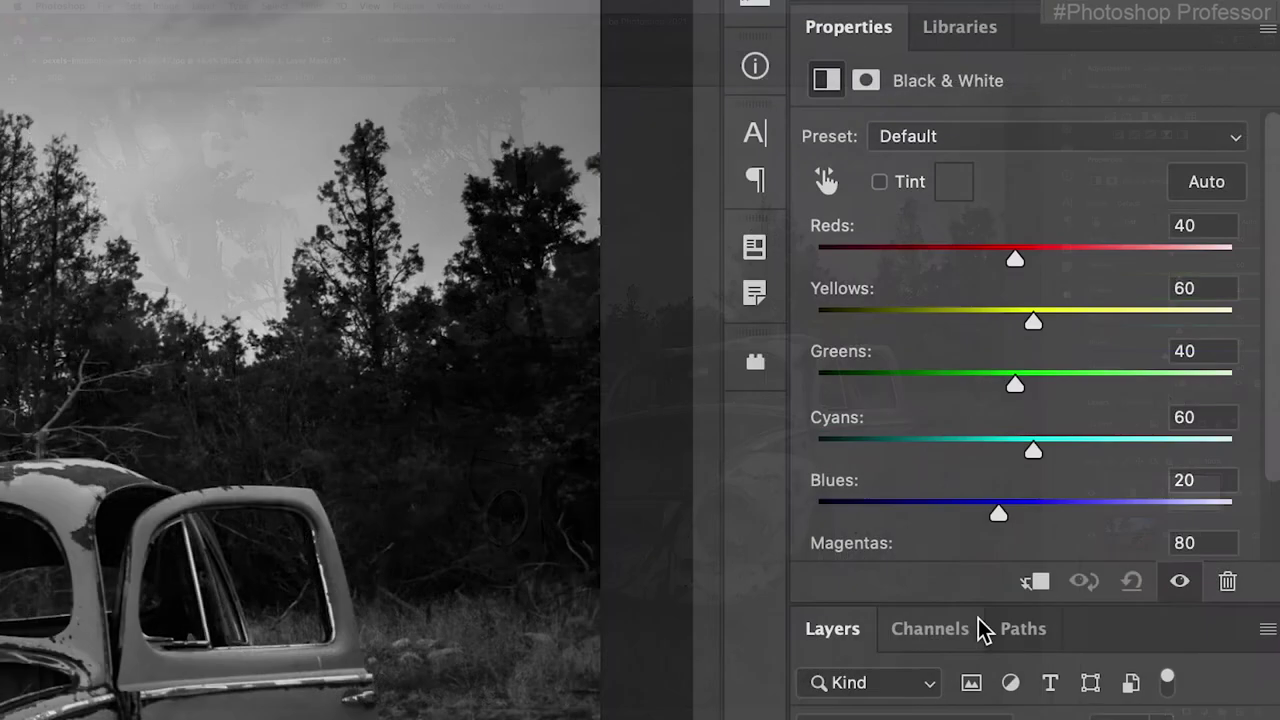
click(1146, 391)
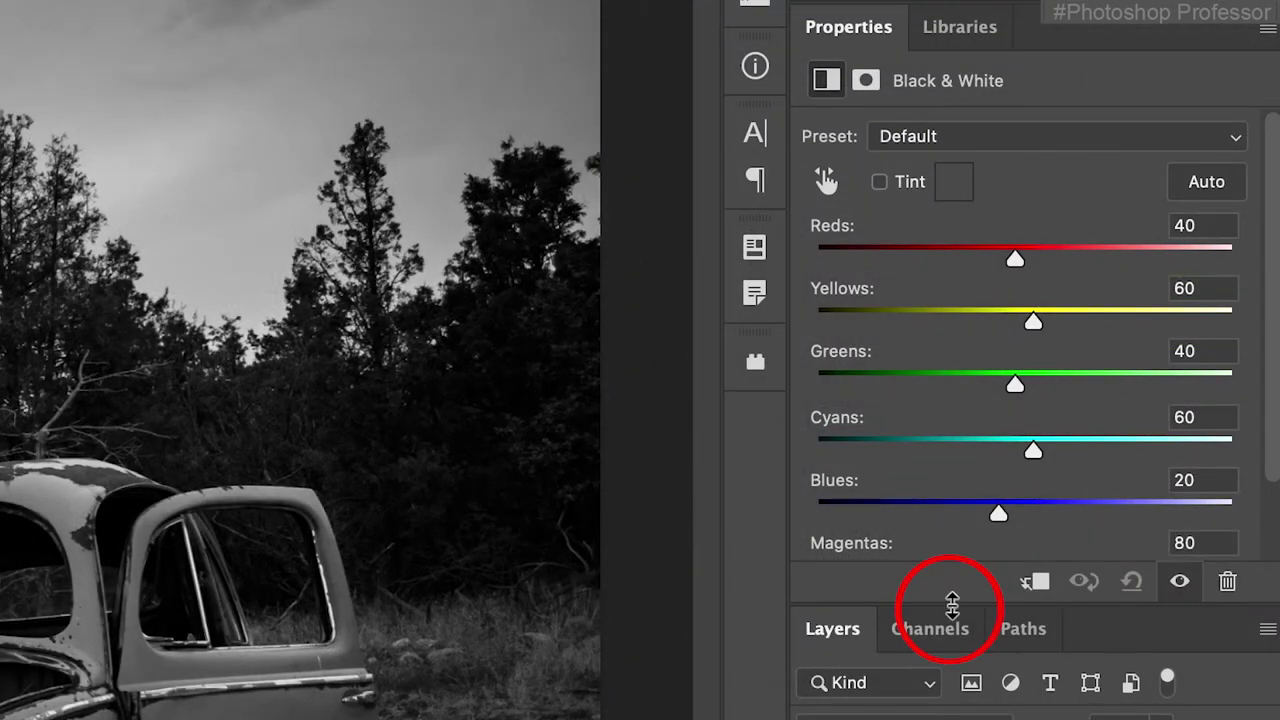
drag(952, 603, 951, 649)
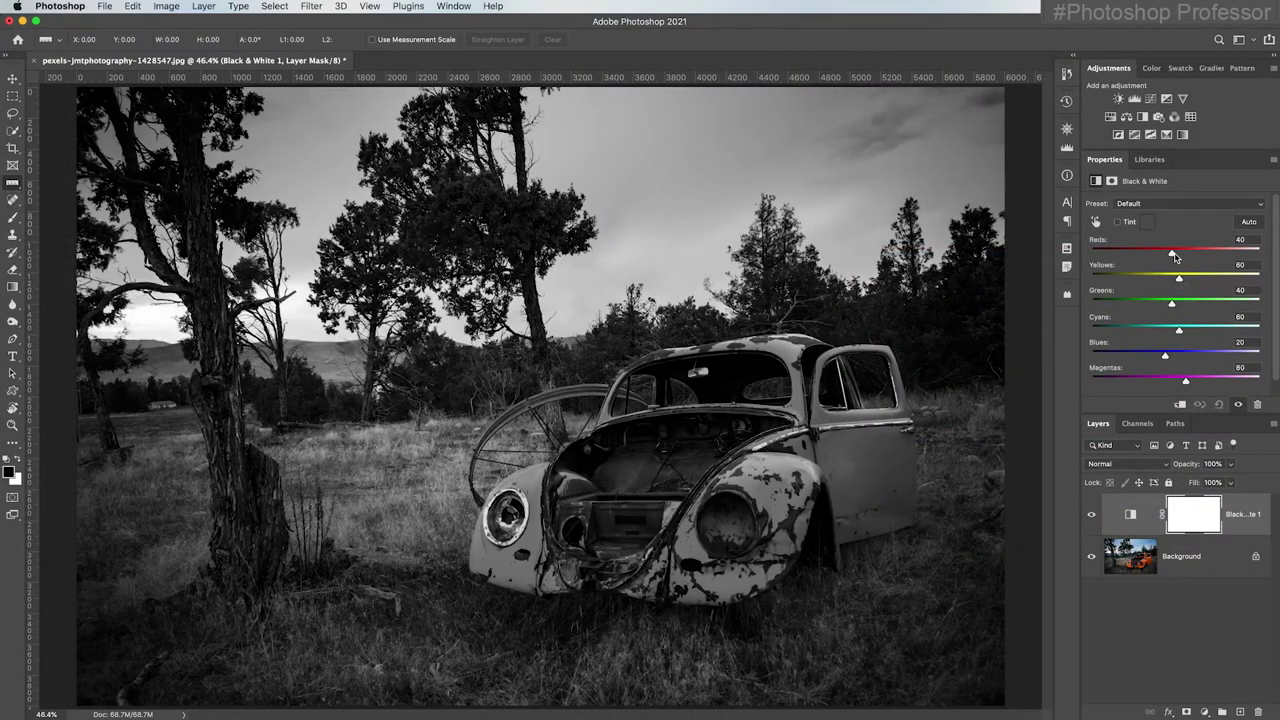
Set the Black & White adjustment's Reds to 104, Yellows to 75, Greens to -200 and Blues to -123.
mouse_move(1176, 257)
mouse_down()
mouse_move(1238, 256)
mouse_move(1098, 257)
mouse_move(1212, 256)
mouse_move(1108, 283)
mouse_move(1183, 280)
mouse_up()
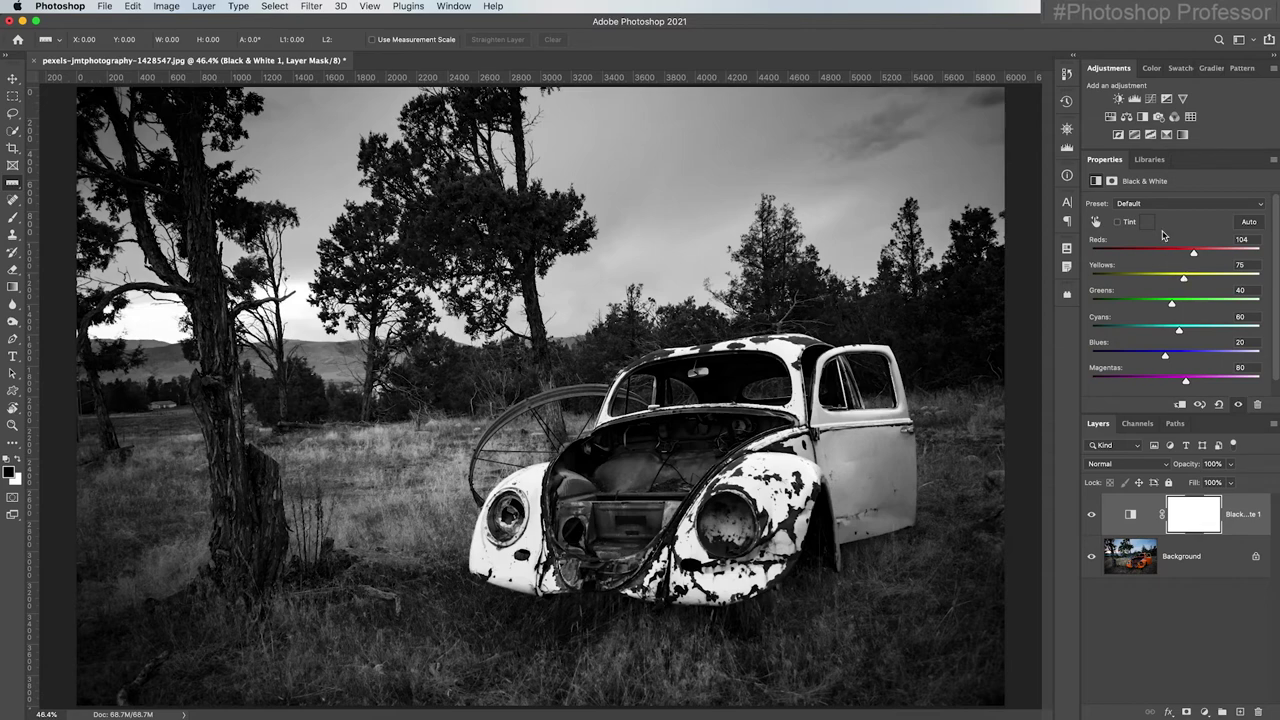
drag(1171, 302, 1087, 305)
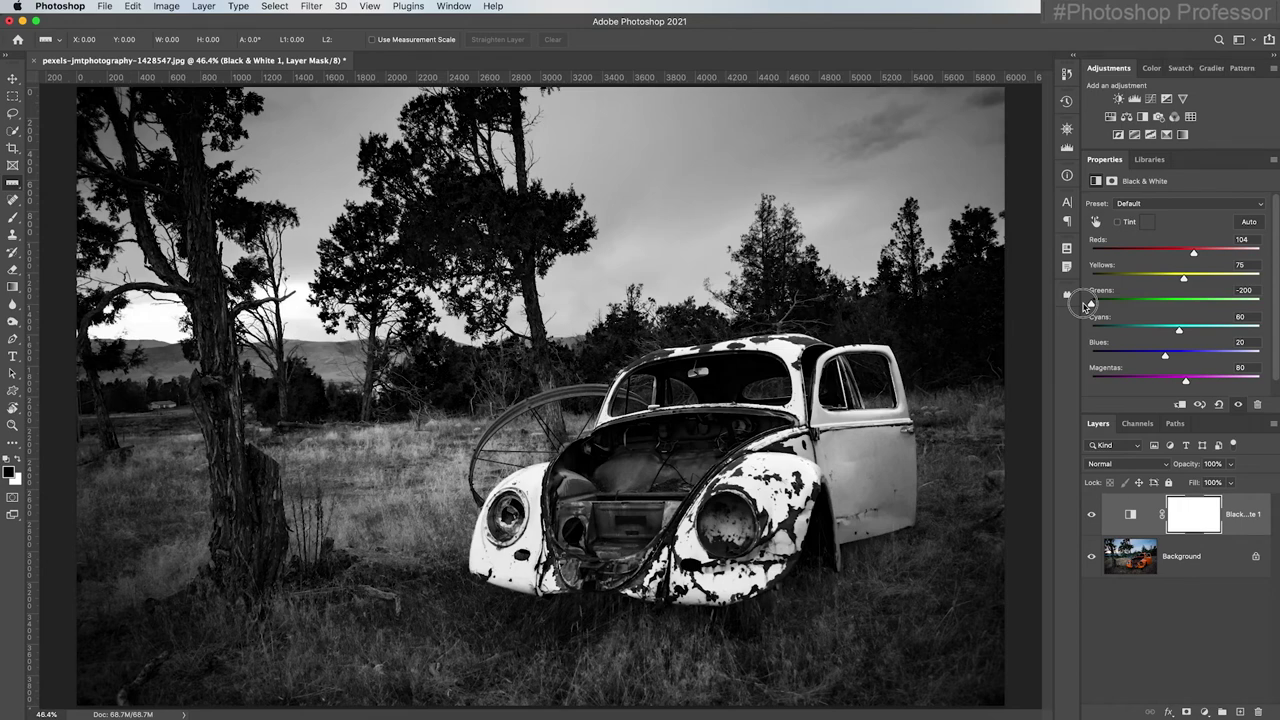
drag(1167, 358, 1091, 358)
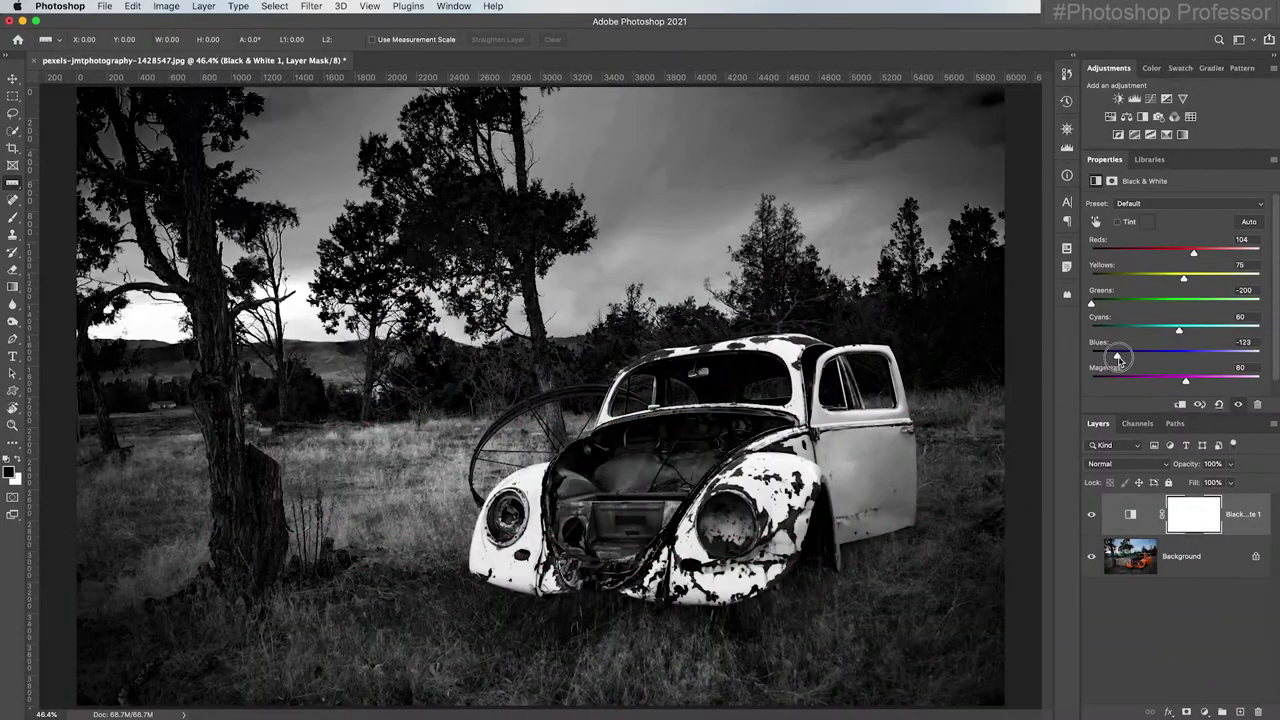
Set the Black & White adjustment's Blues to 6 and Cyans to 85.
mouse_move(1134, 355)
mouse_down()
mouse_move(1160, 357)
mouse_move(1150, 332)
mouse_move(1105, 333)
mouse_move(1120, 337)
mouse_up()
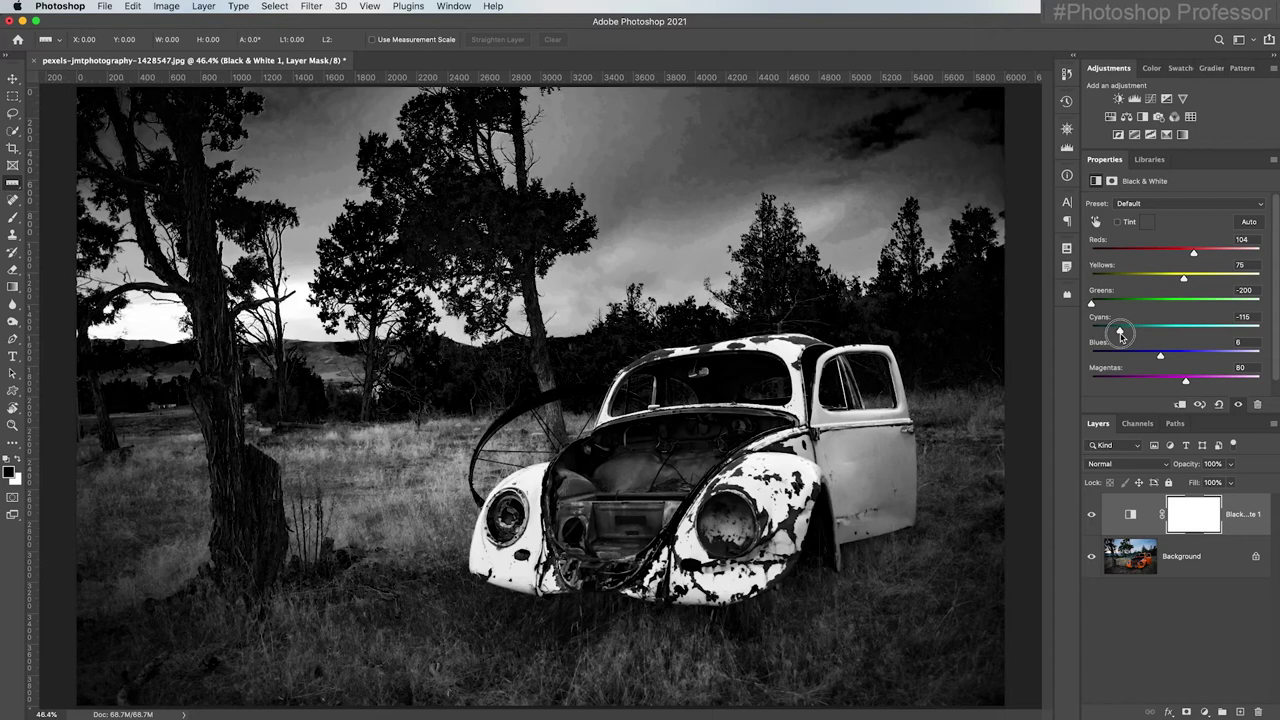
drag(1121, 334, 1187, 336)
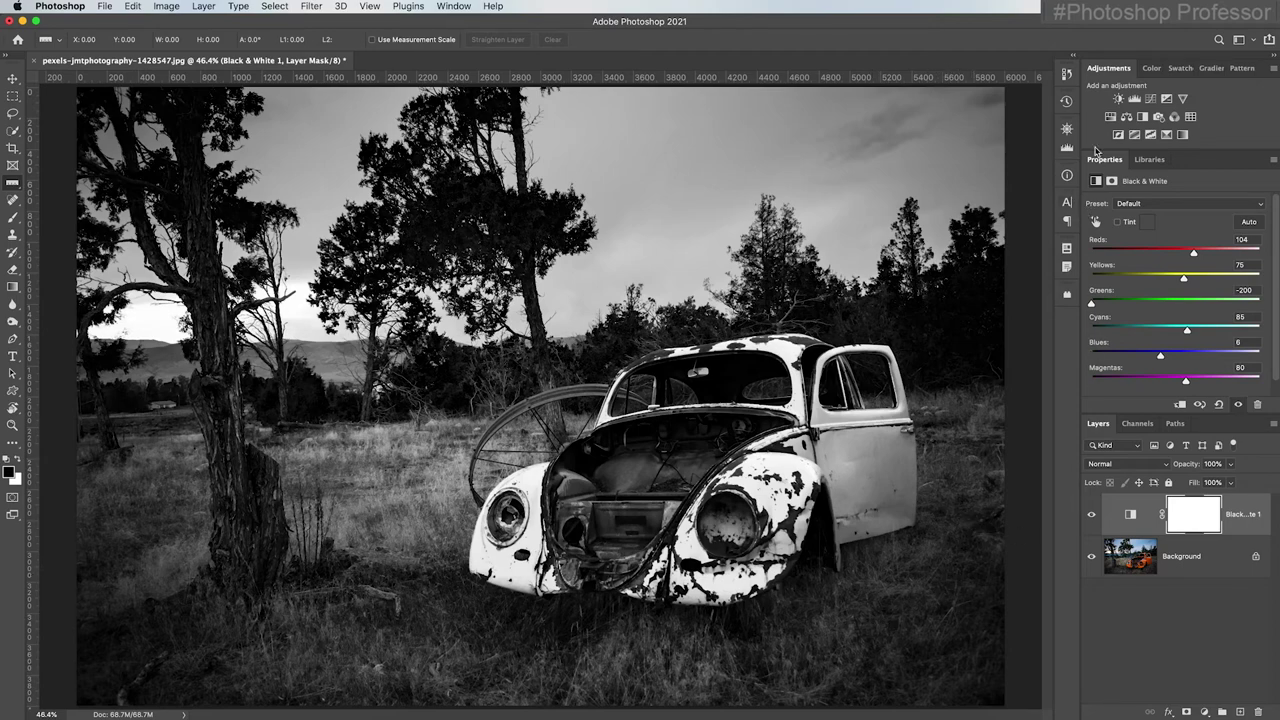
Add a Levels adjustment layer with input levels of 8 for shadows, 1.59 for midtones and 231 for highlights.
click(1134, 98)
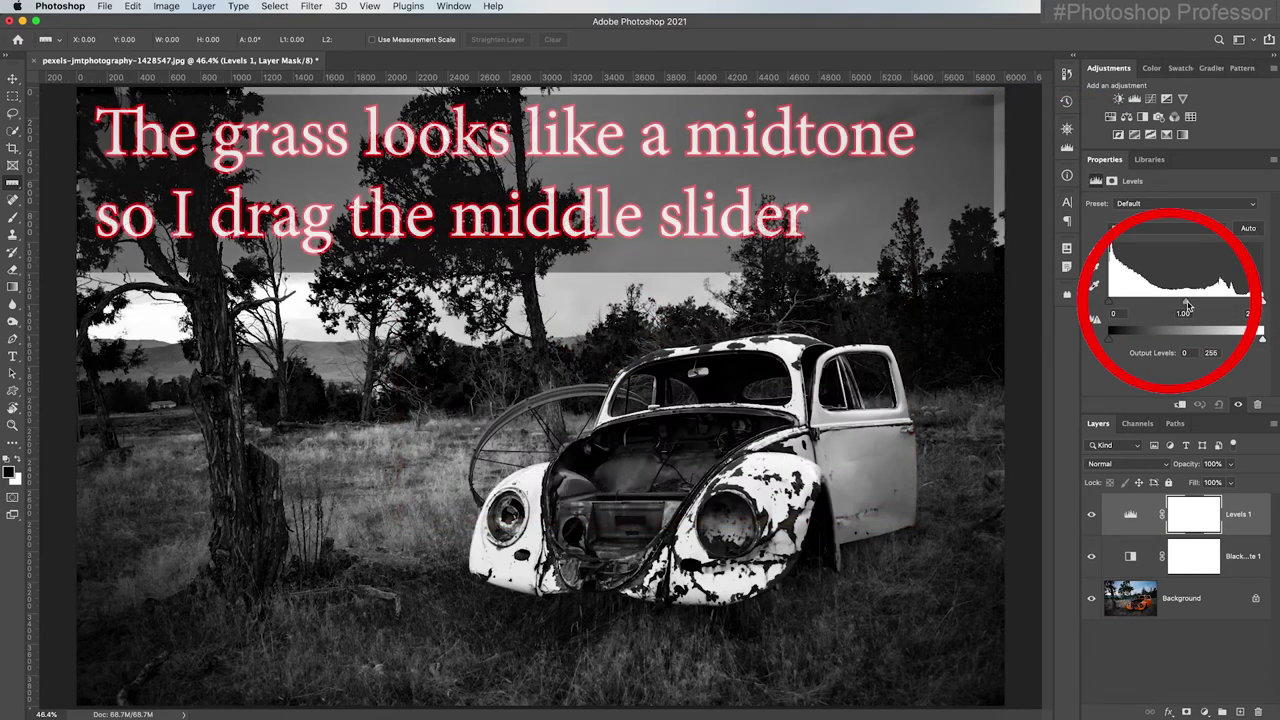
drag(1185, 301, 1114, 302)
drag(1262, 301, 1248, 301)
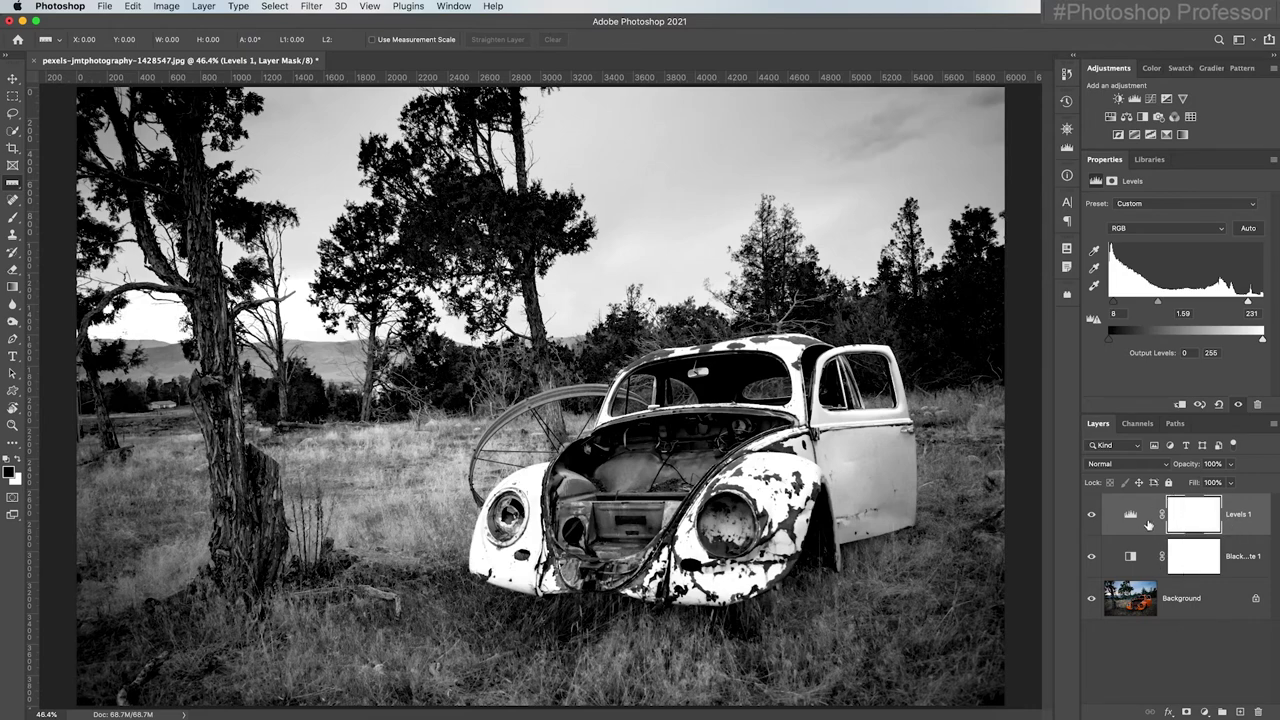
Move the Levels adjustment layer below the Black & White layer and invert its layer mask to black.
click(1249, 511)
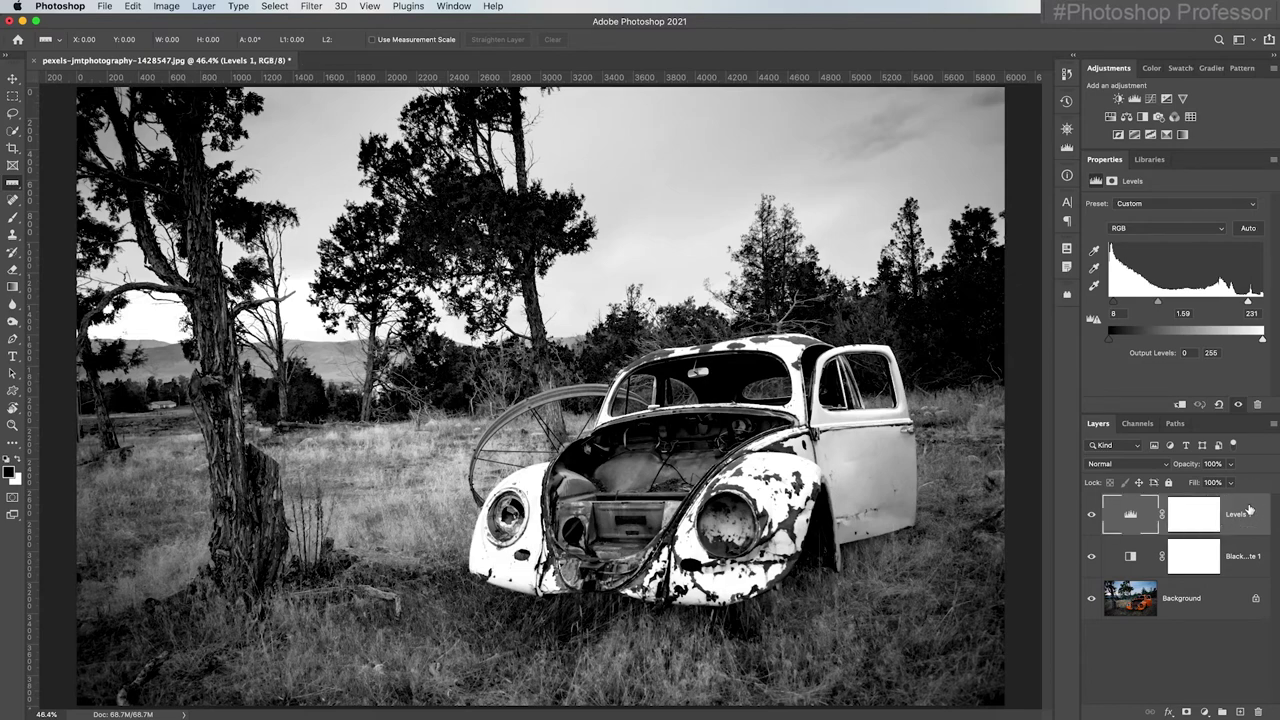
click(1249, 511)
drag(1249, 511, 1240, 571)
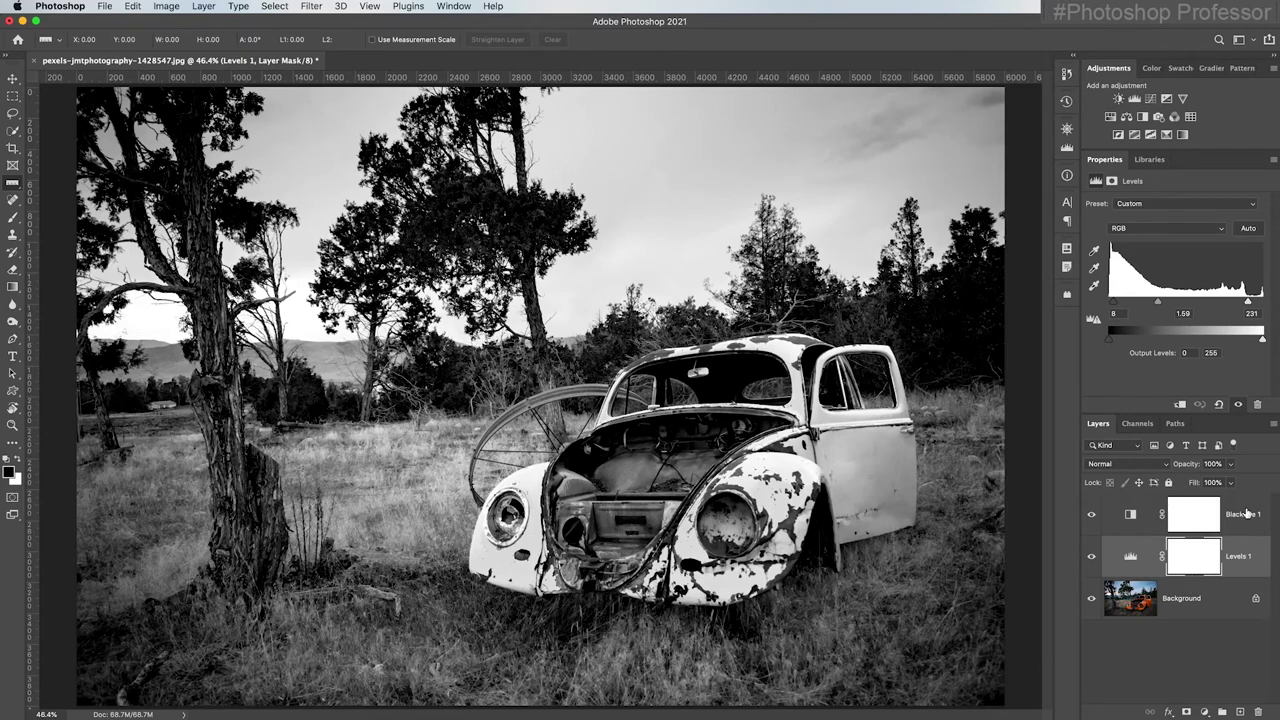
click(1190, 567)
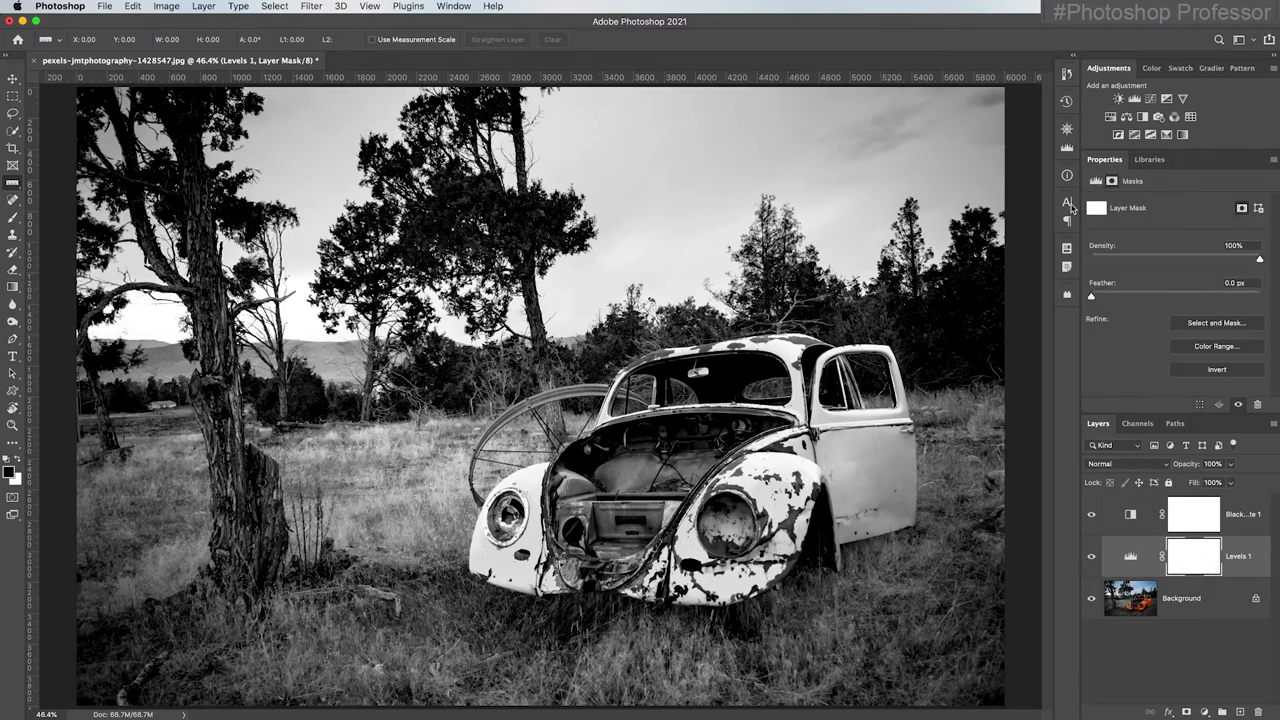
click(1236, 377)
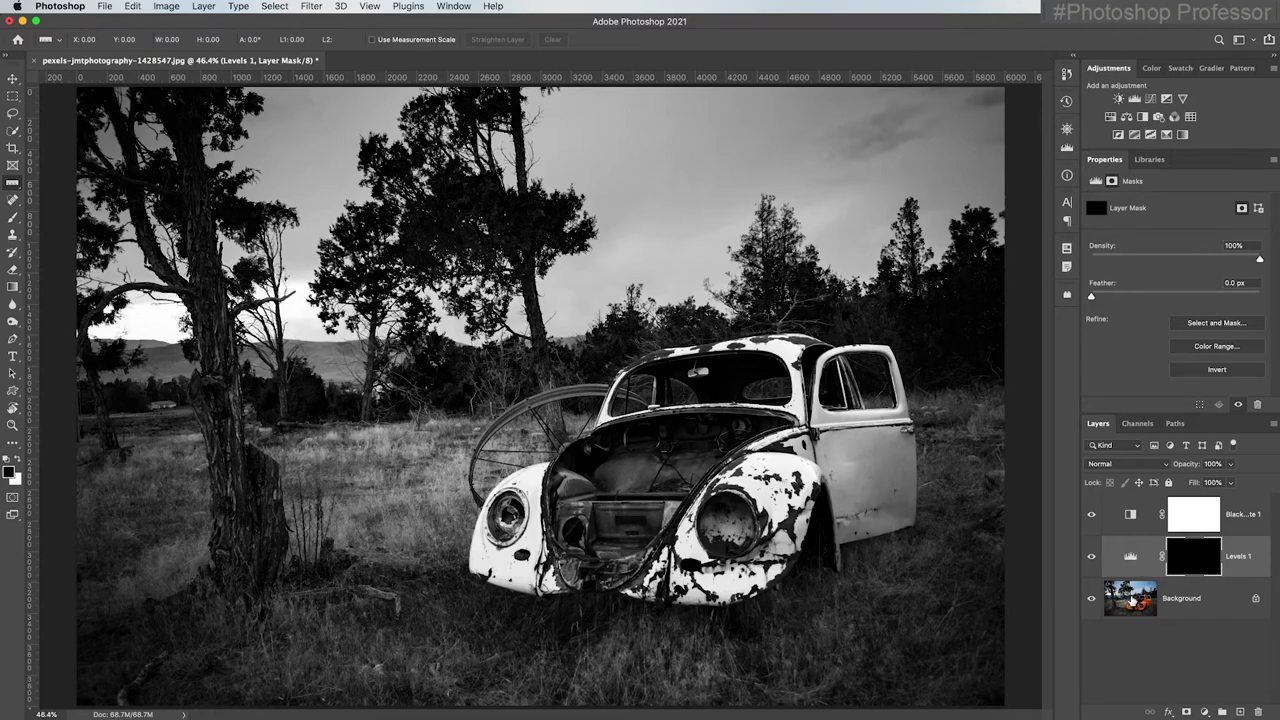
Paint white on the Levels mask with a soft brush at 40% opacity over the foreground grass to brighten it.
key(b)
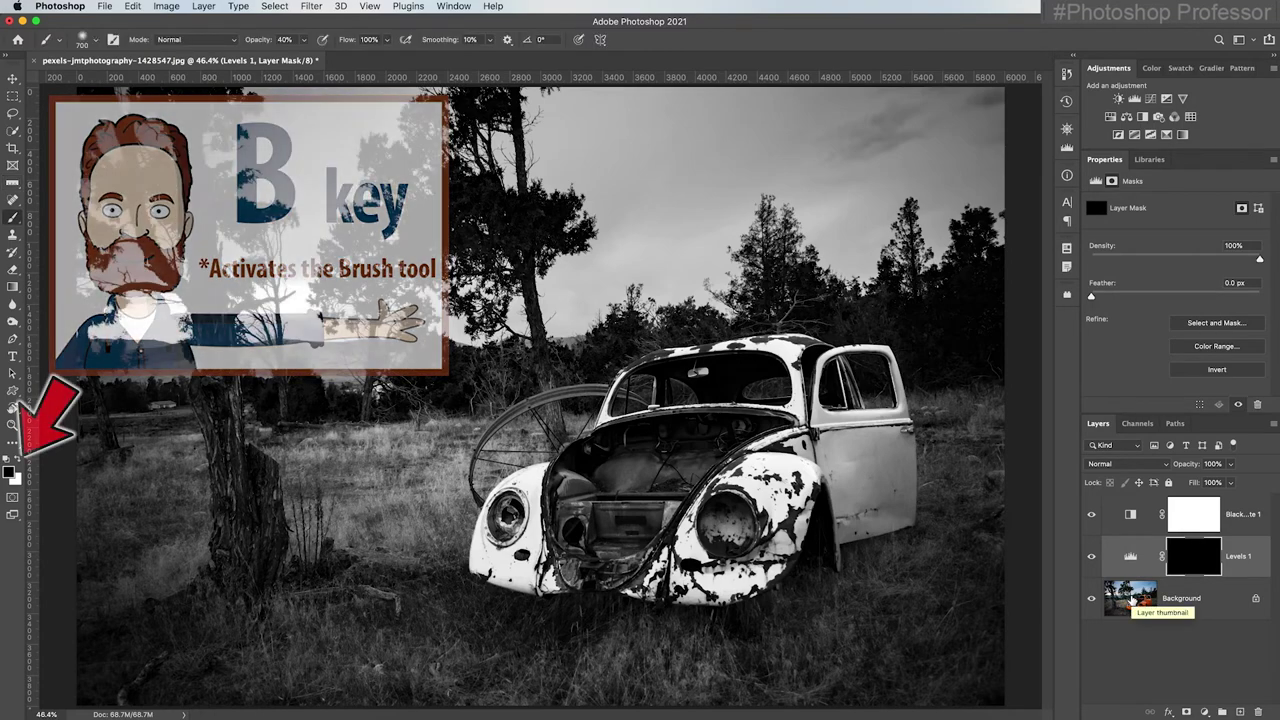
key(d)
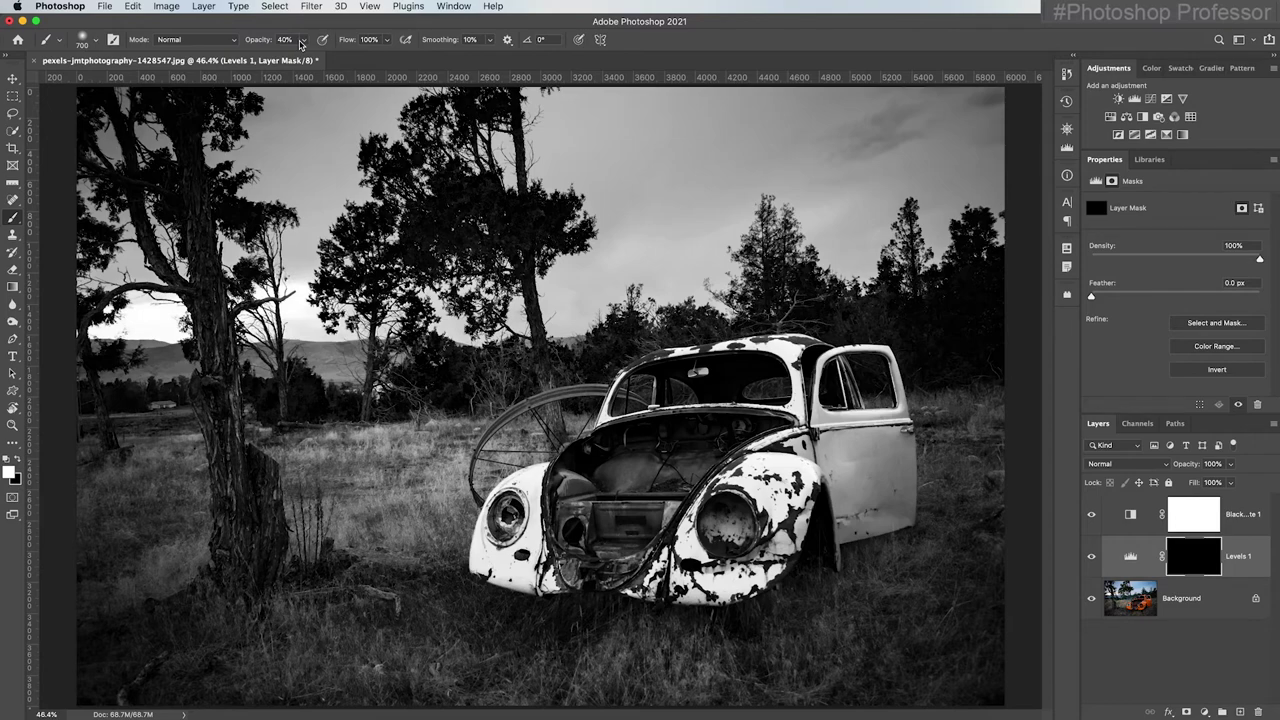
drag(929, 557, 880, 610)
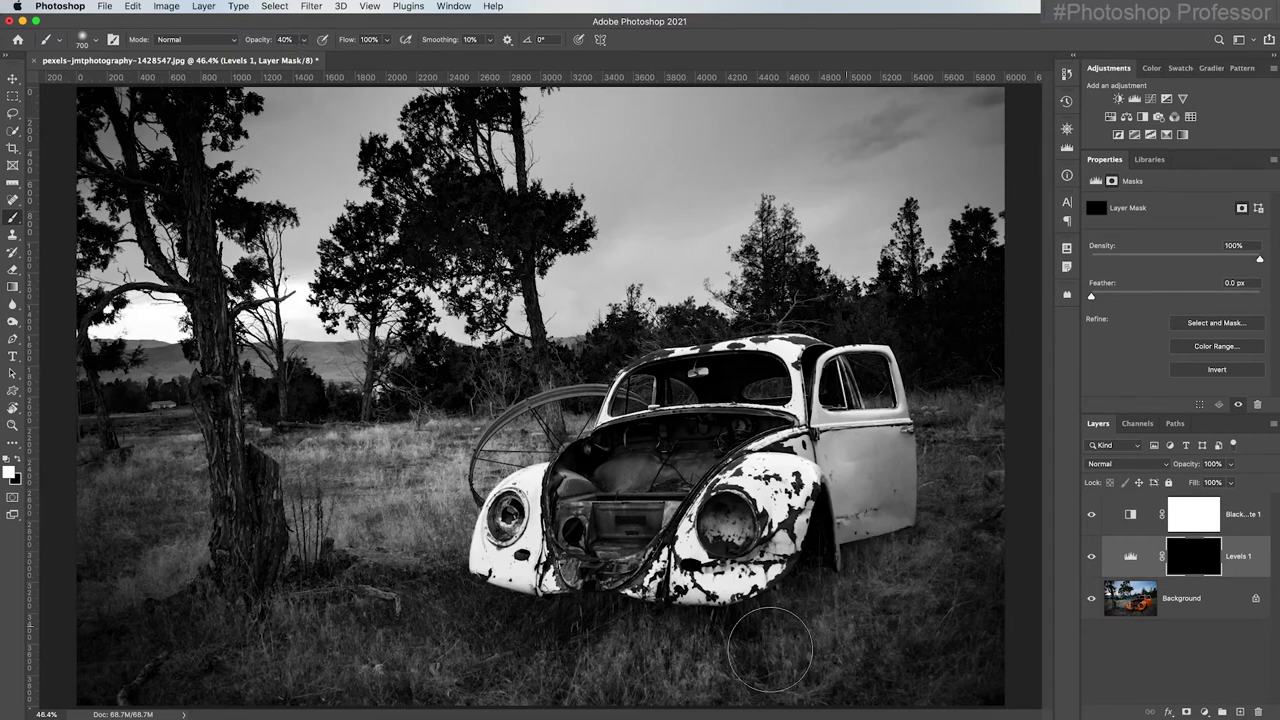
alt+click(1194, 567)
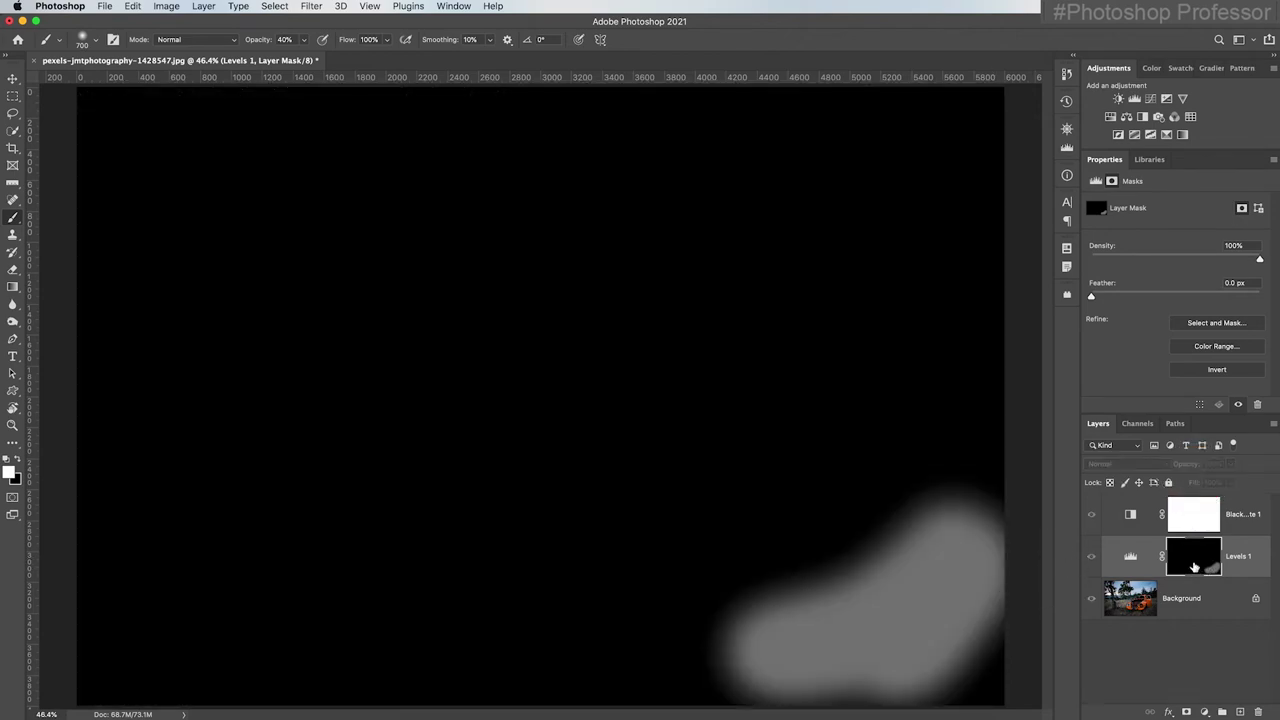
click(1091, 556)
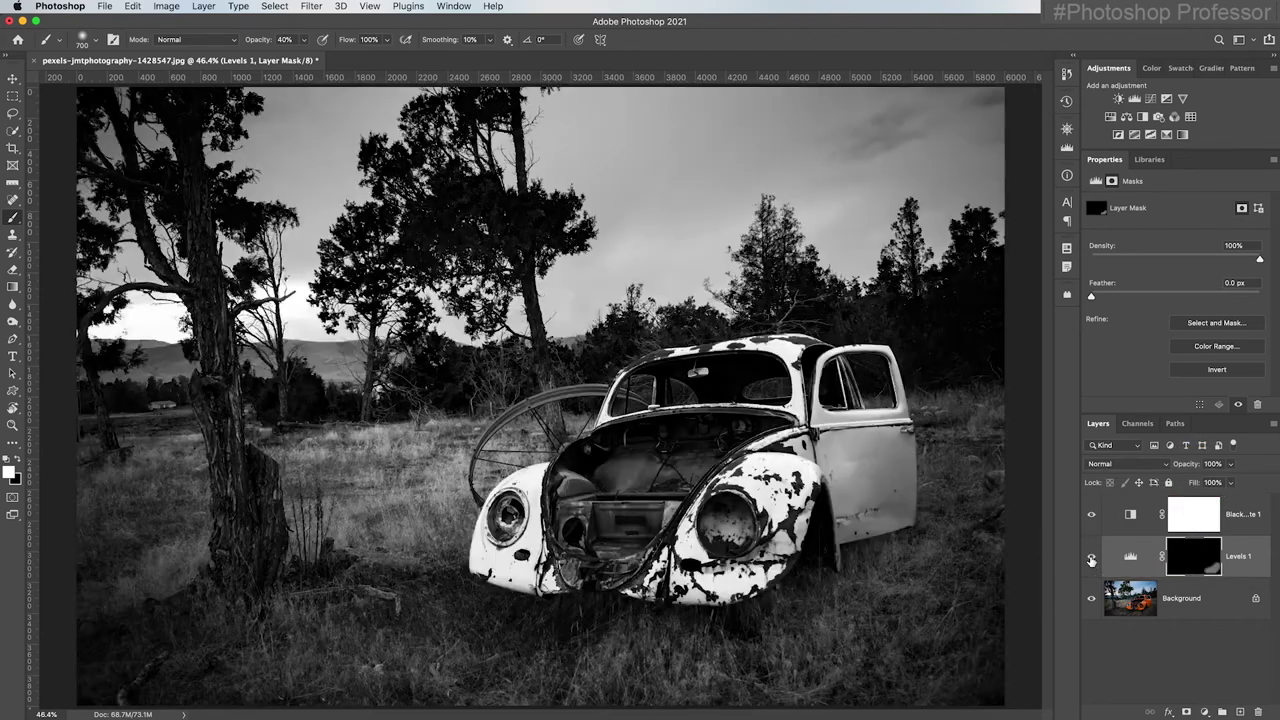
mouse_move(946, 578)
mouse_down()
mouse_move(878, 633)
mouse_move(970, 606)
mouse_move(836, 656)
mouse_move(290, 650)
mouse_move(176, 665)
mouse_move(358, 620)
mouse_move(135, 488)
mouse_move(179, 524)
mouse_move(243, 651)
mouse_move(787, 658)
mouse_move(905, 450)
mouse_move(886, 470)
mouse_up()
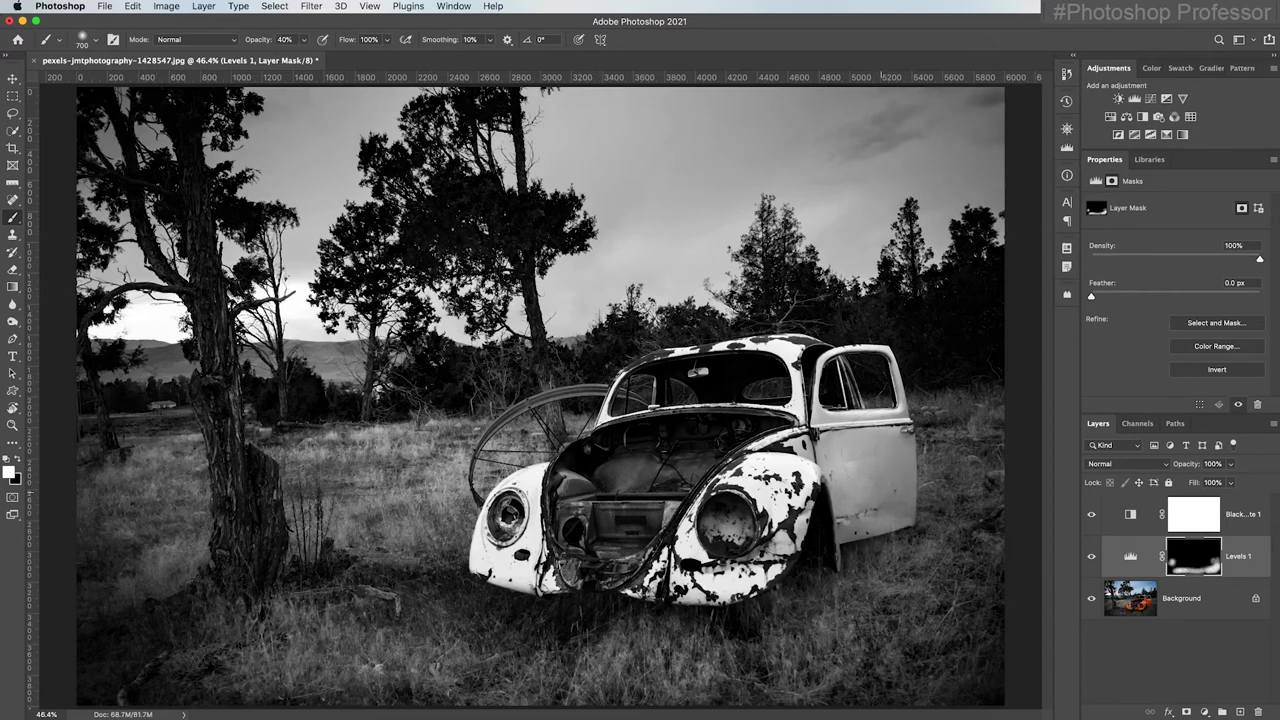
mouse_move(1034, 606)
mouse_down()
mouse_move(954, 606)
mouse_move(980, 638)
mouse_up()
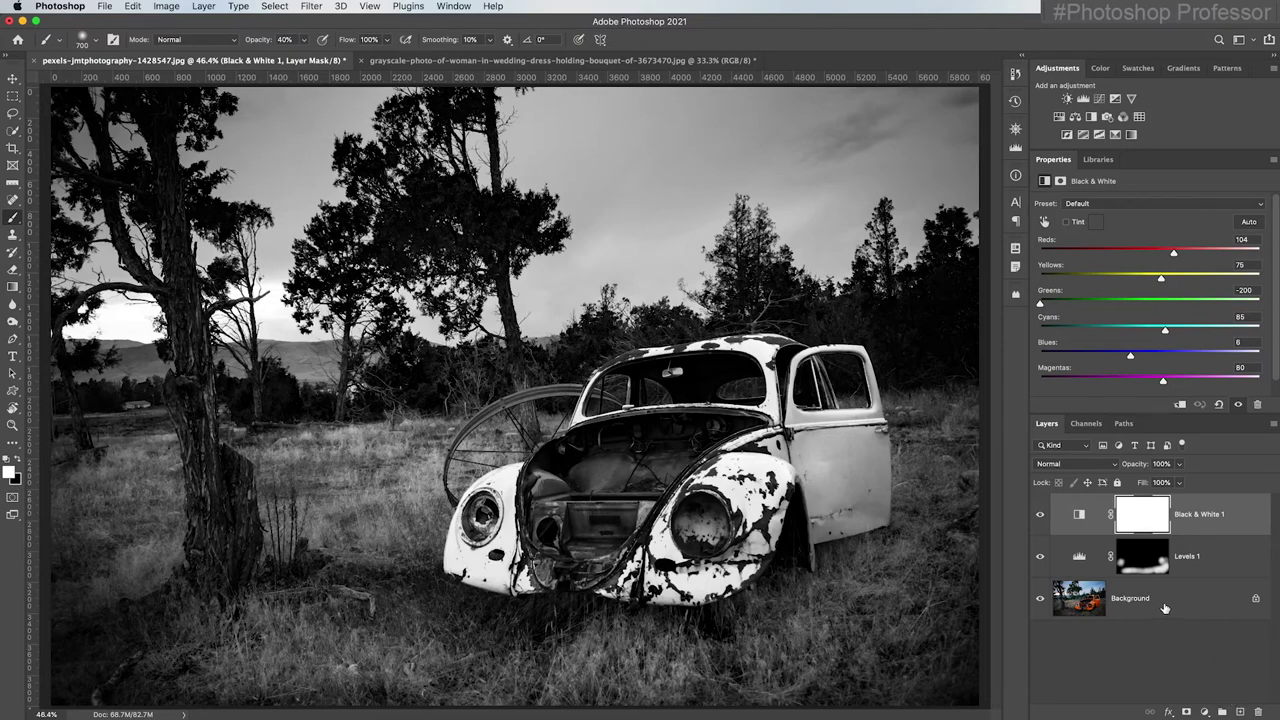
Tone the car photo sepia with a Hue/Saturation adjustment layer using Colorize, Hue 34 and Saturation 12.
click(1059, 117)
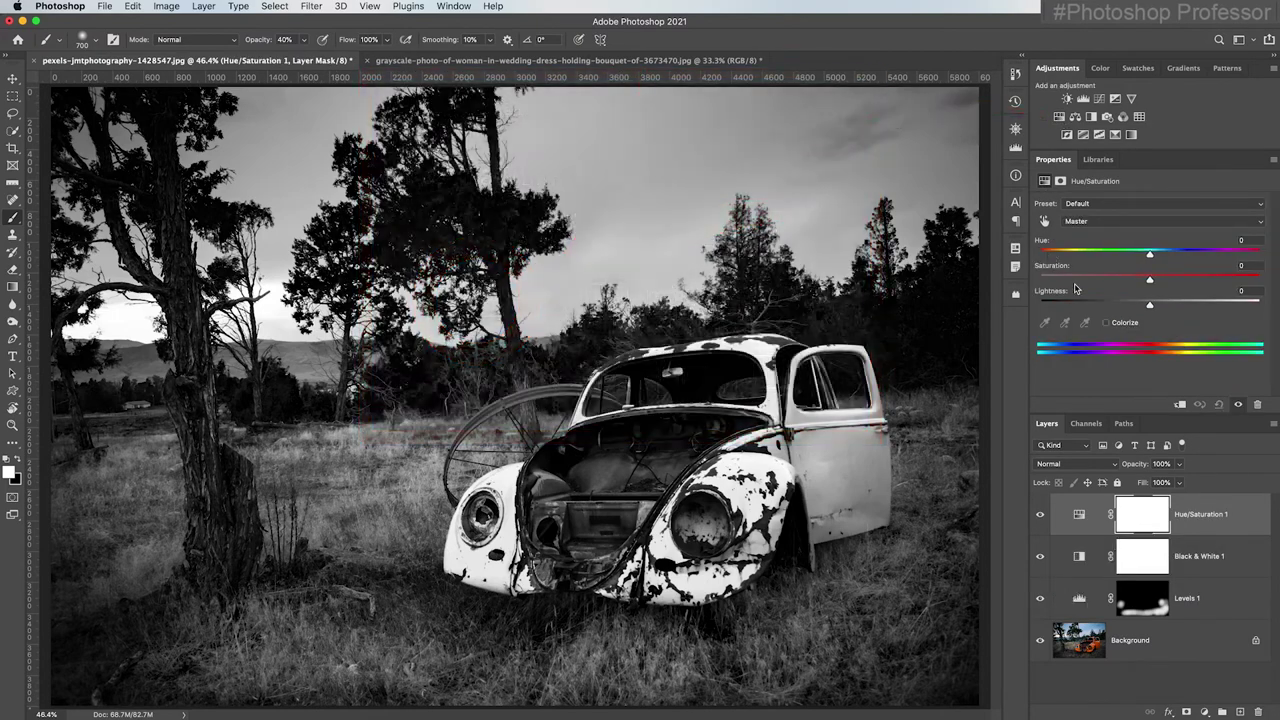
click(1045, 345)
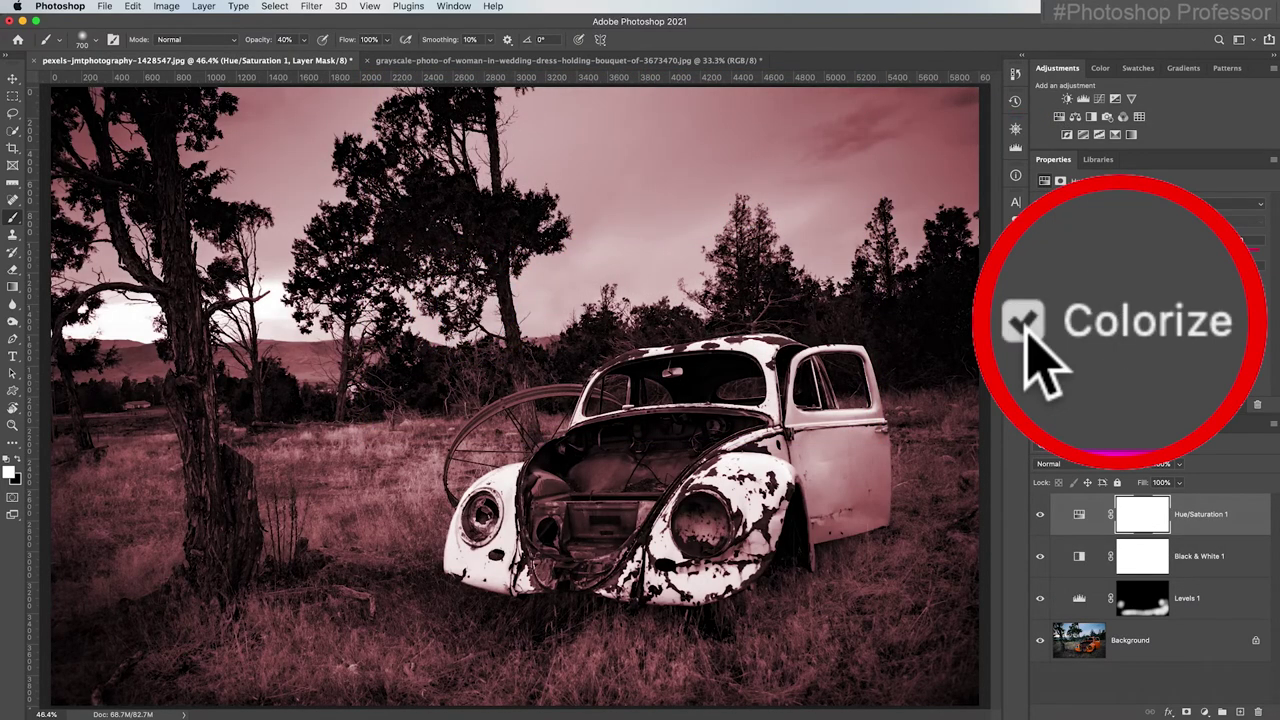
mouse_move(1040, 255)
mouse_down()
mouse_move(1078, 255)
mouse_move(1053, 255)
mouse_move(1090, 283)
mouse_move(1068, 284)
mouse_up()
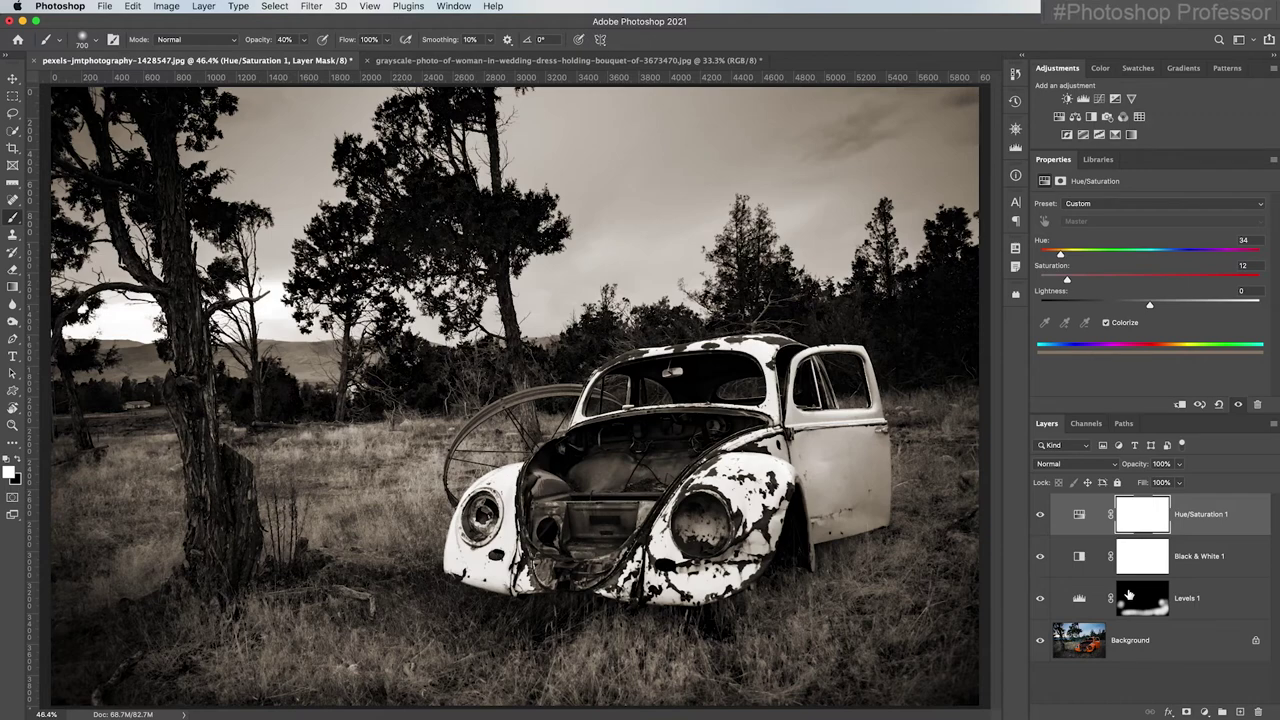
Copy the Hue/Saturation adjustment layer from the car photo into the wedding couple photo.
key(ctrl+Tab)
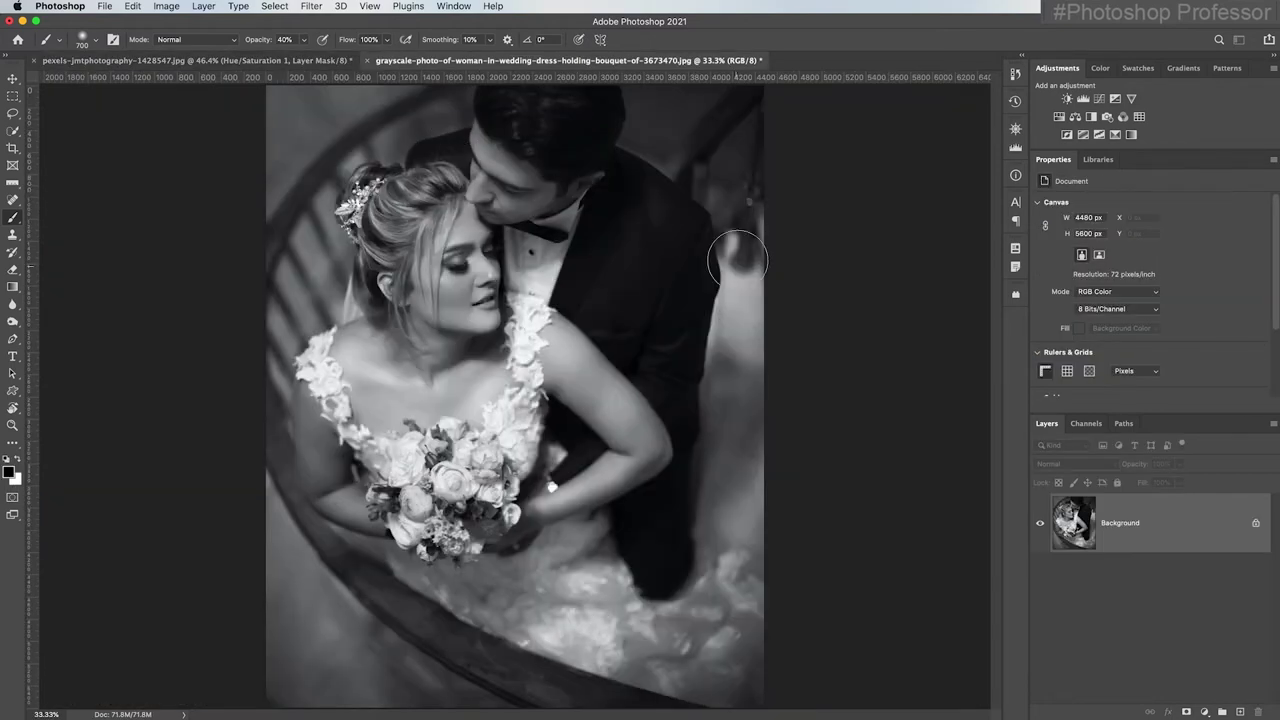
key(ctrl+Tab)
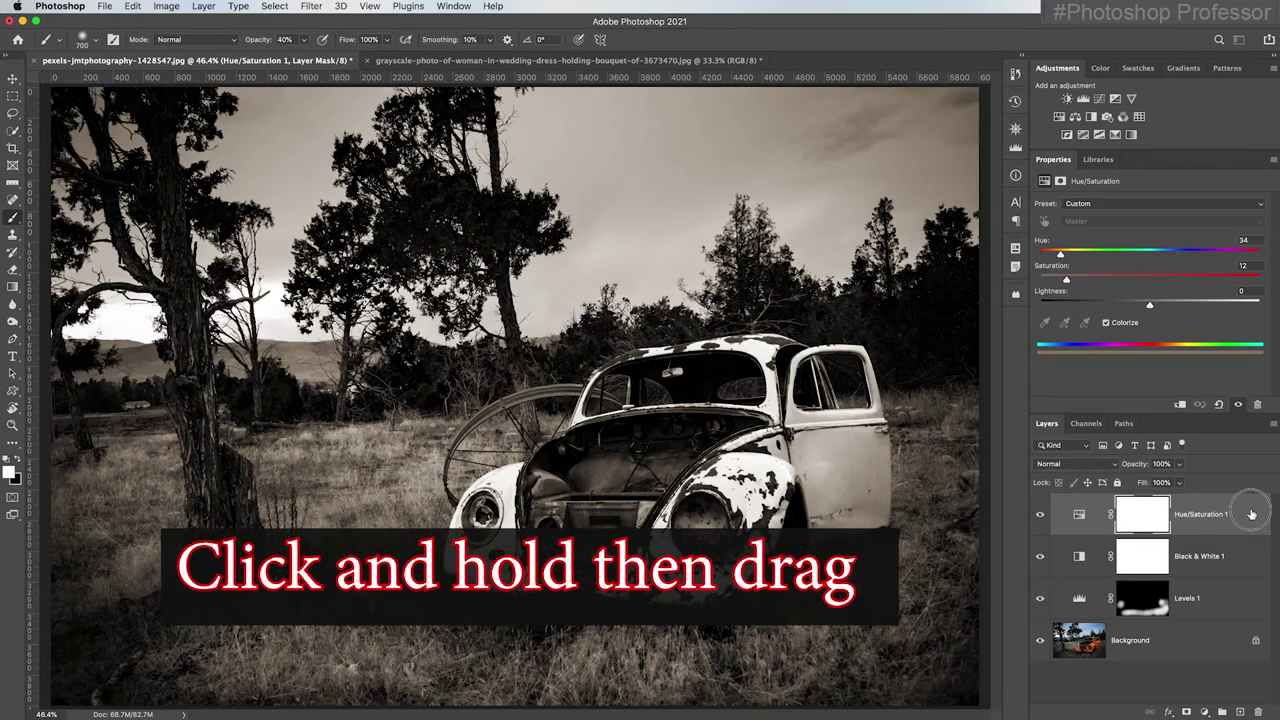
drag(1251, 514, 458, 62)
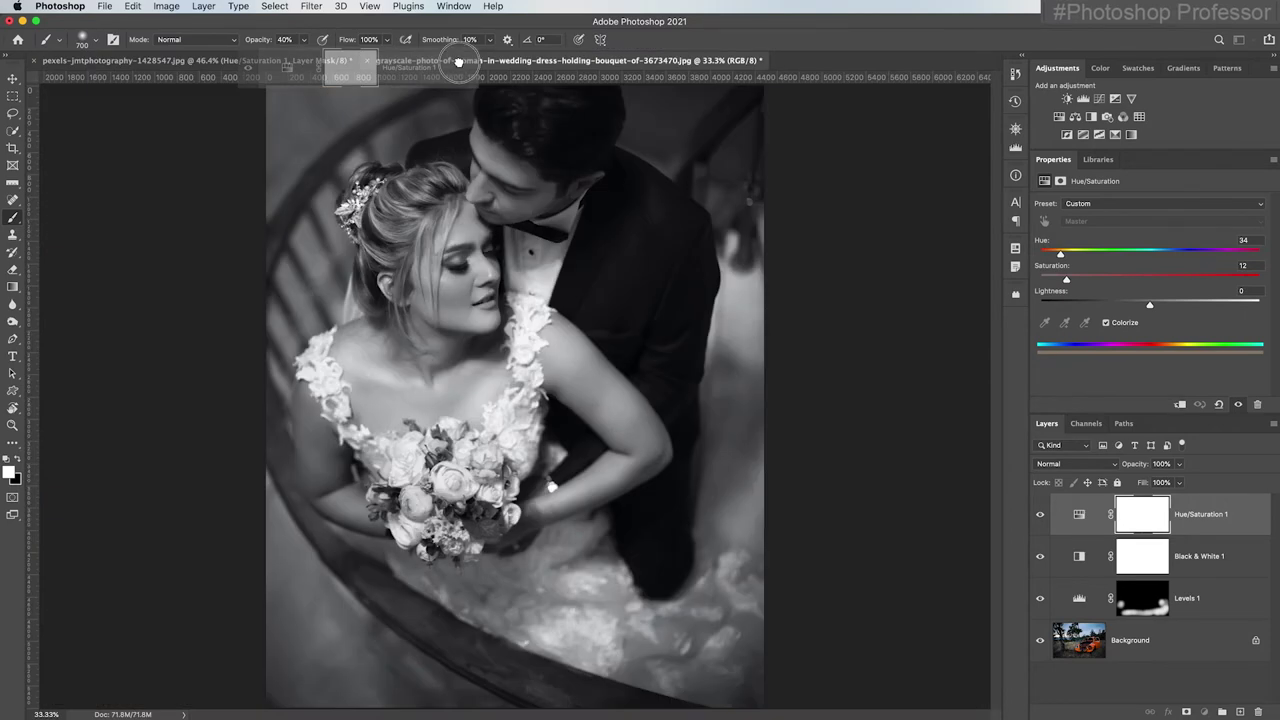
drag(458, 62, 597, 300)
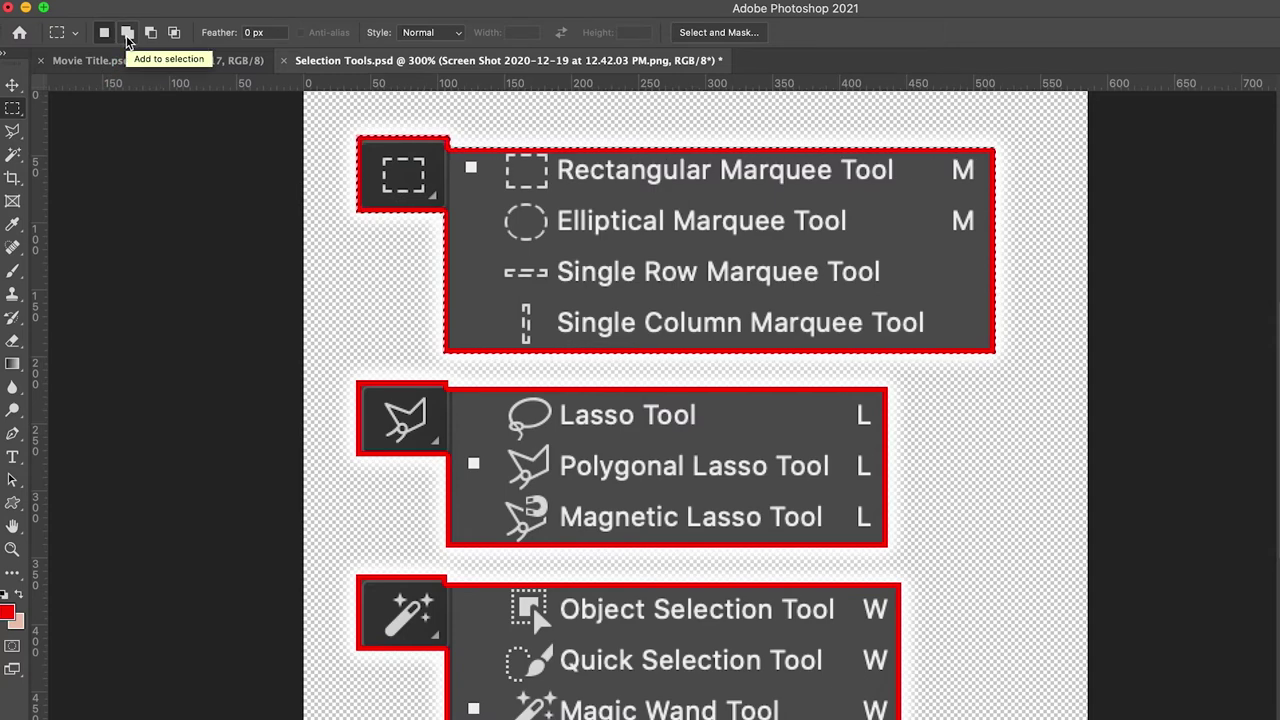
Add a rectangle reaching from the Single Column Marquee row to the Lasso row to the selection, and switch to Subtract from selection mode.
scroll(127, 40, down, 1)
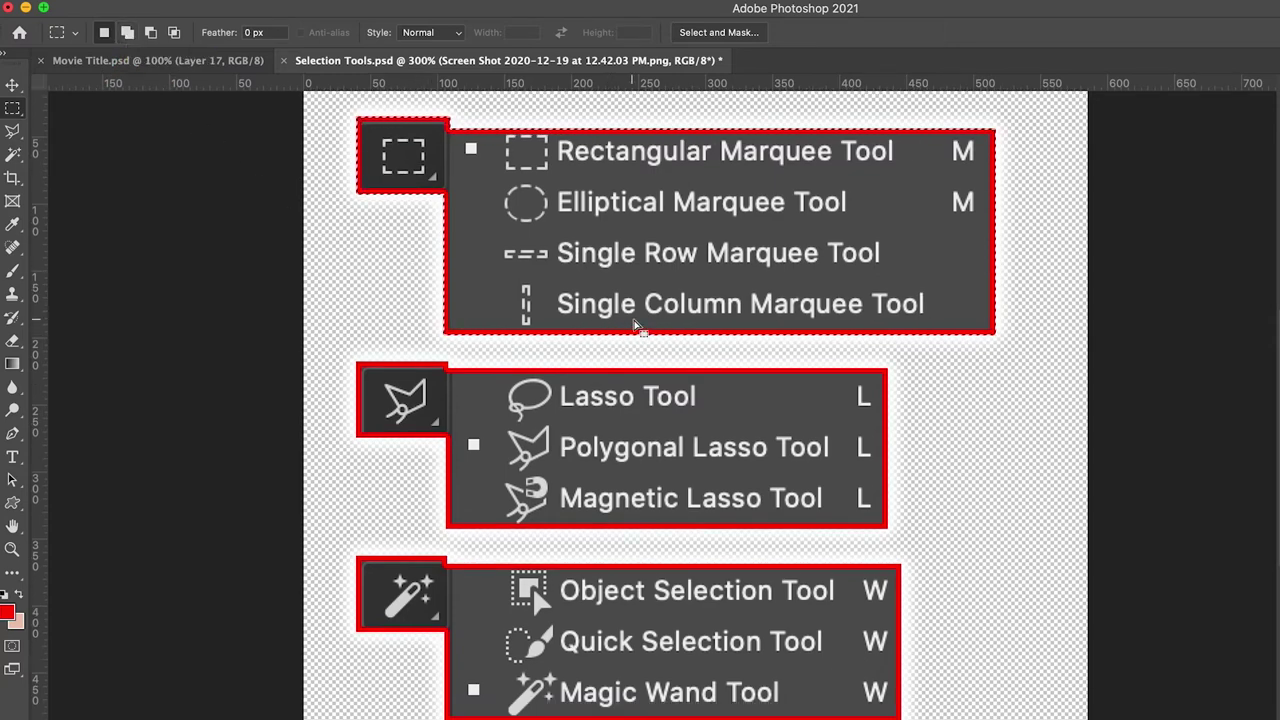
click(128, 34)
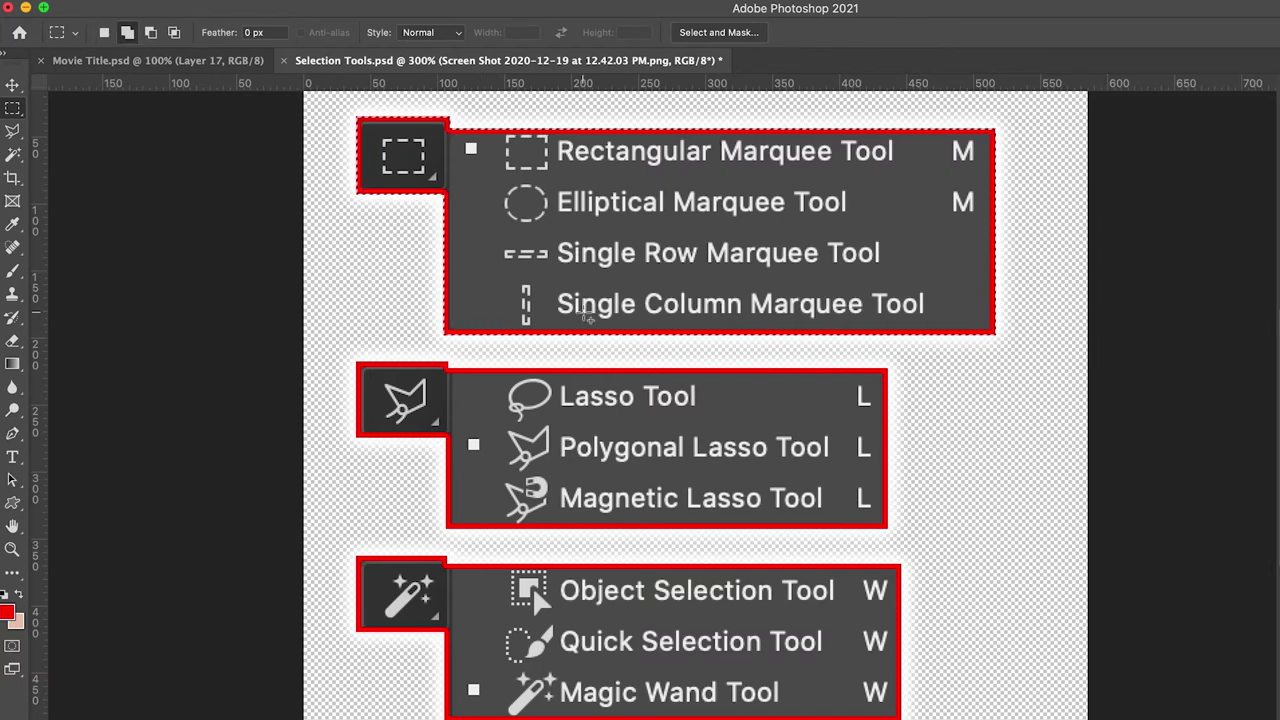
mouse_move(581, 303)
mouse_down()
mouse_move(829, 409)
mouse_move(784, 424)
mouse_up()
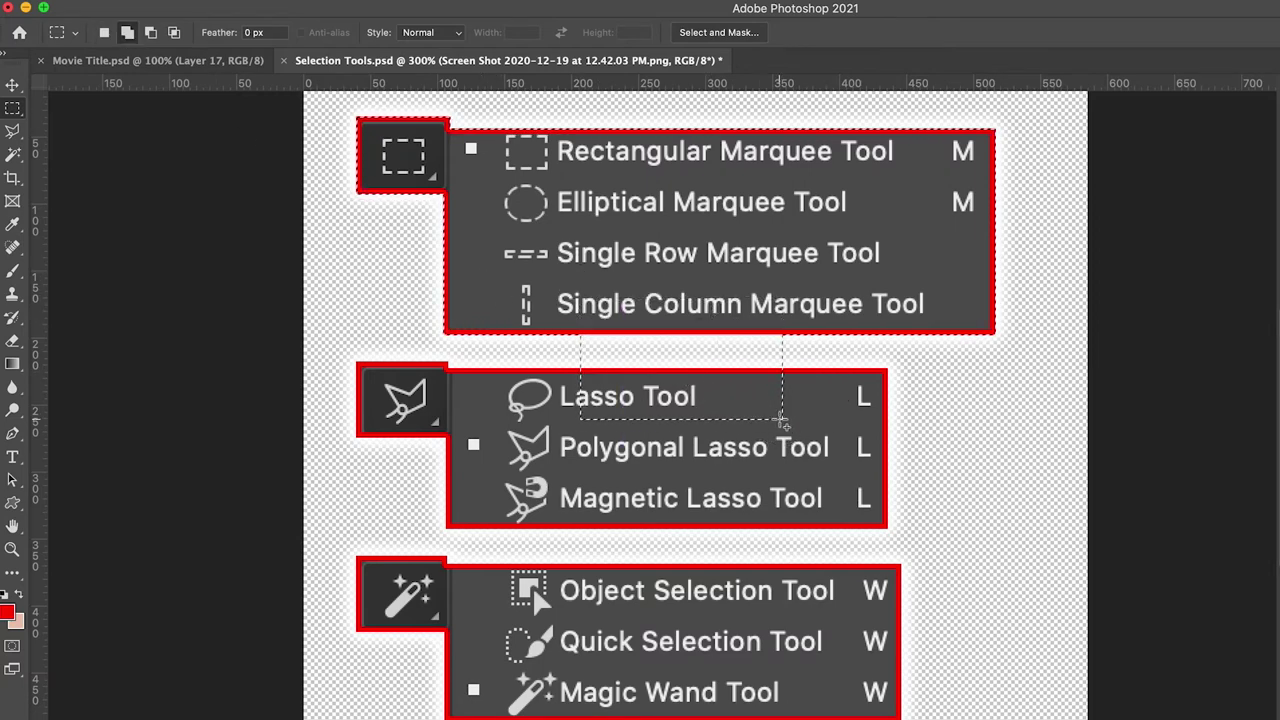
click(151, 33)
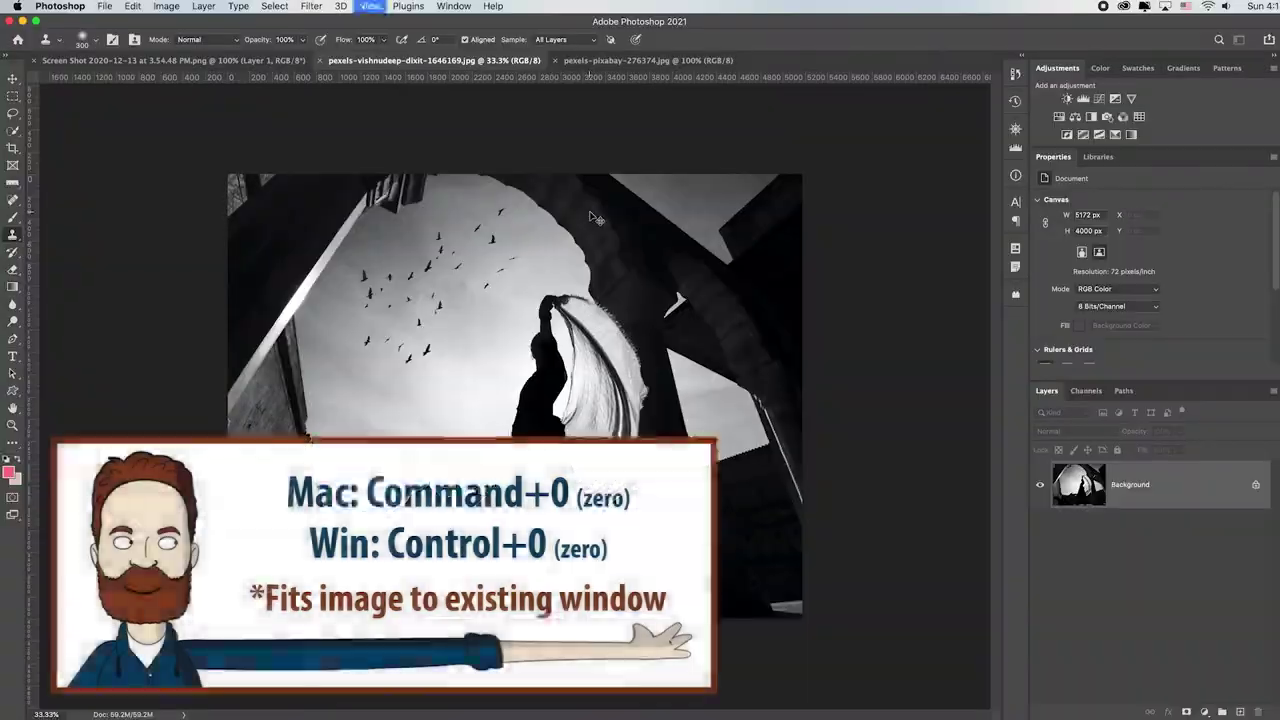
Remove the birds and the small dark spot from the sky of the silhouette photo with the Spot Healing Brush.
key(super+0)
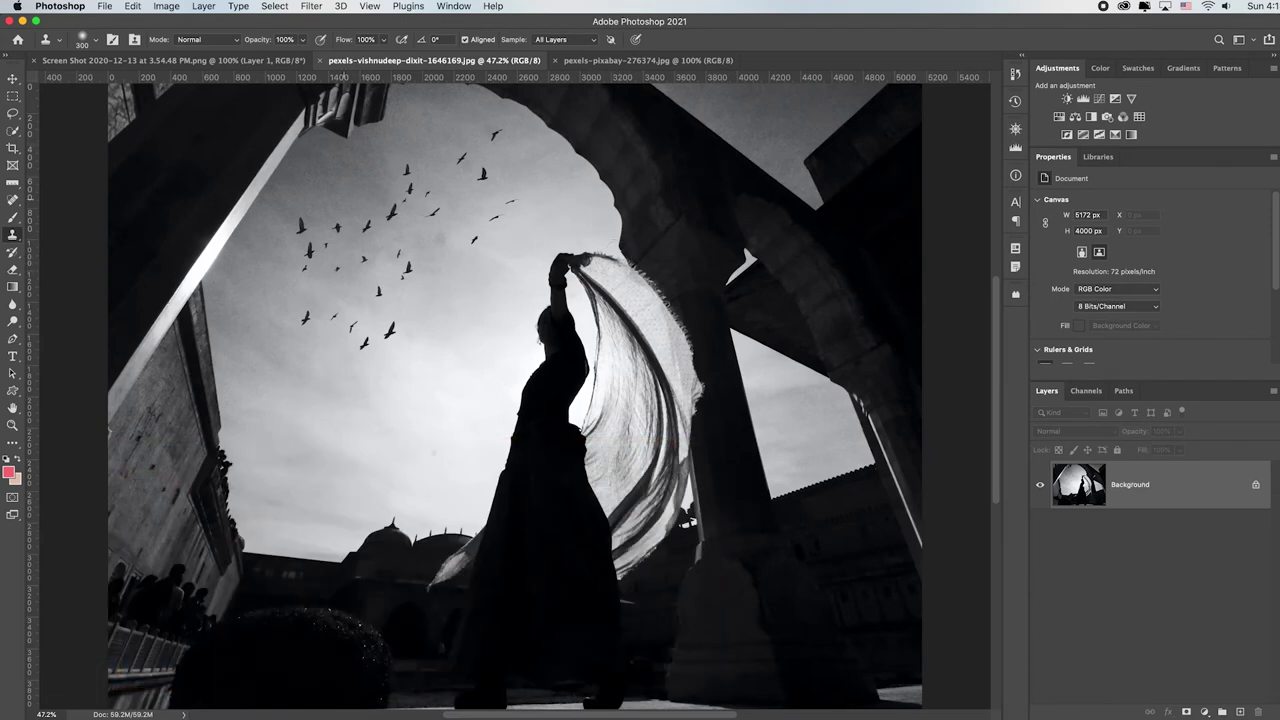
click(15, 202)
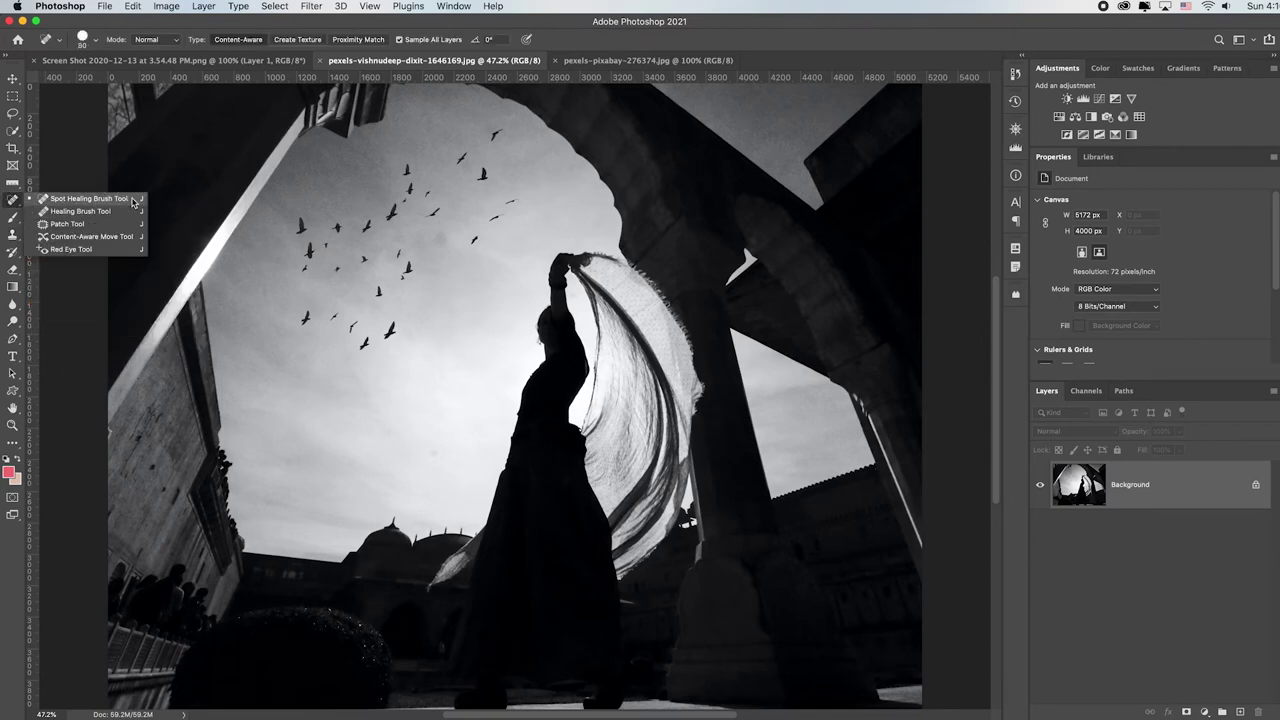
click(90, 199)
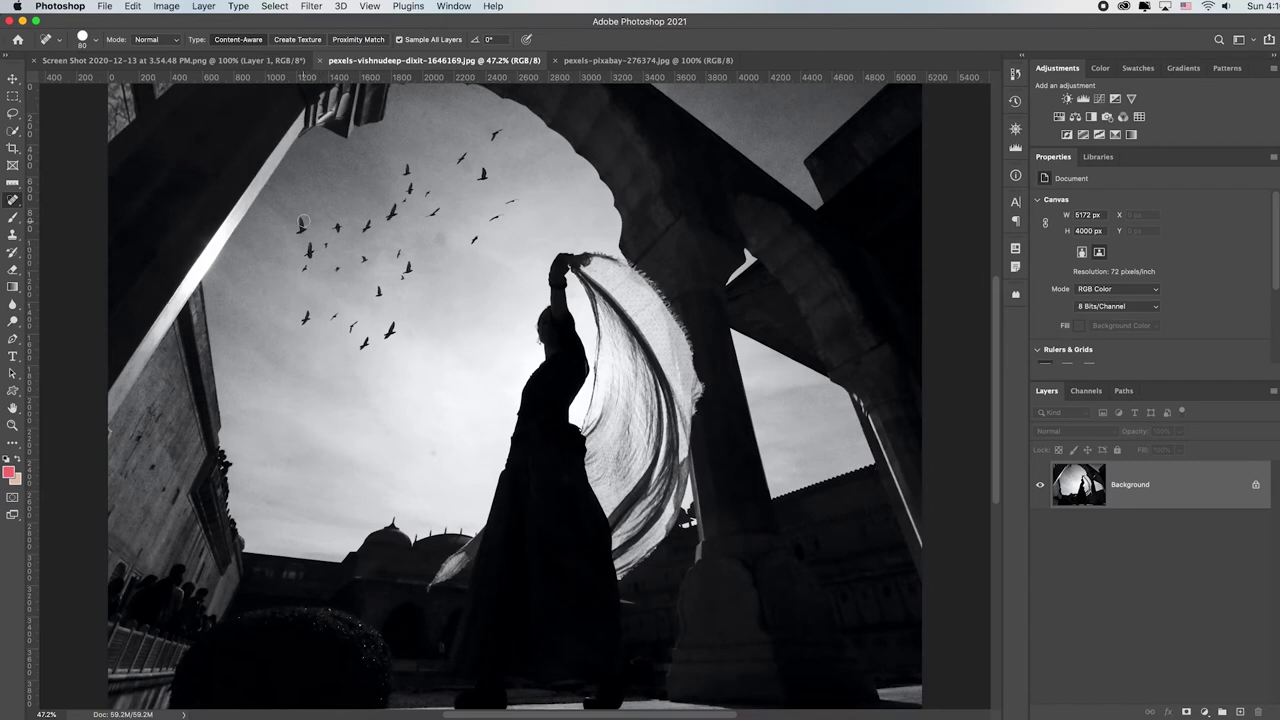
click(302, 228)
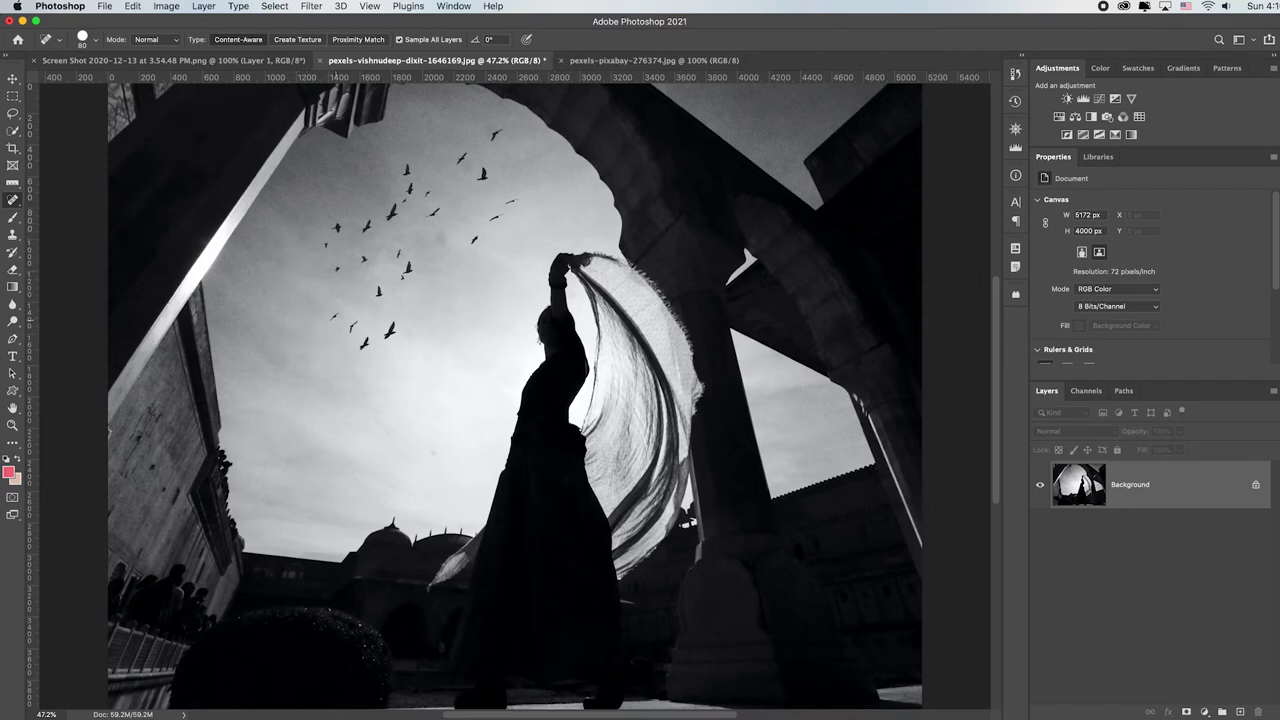
drag(338, 312, 358, 348)
drag(510, 202, 476, 236)
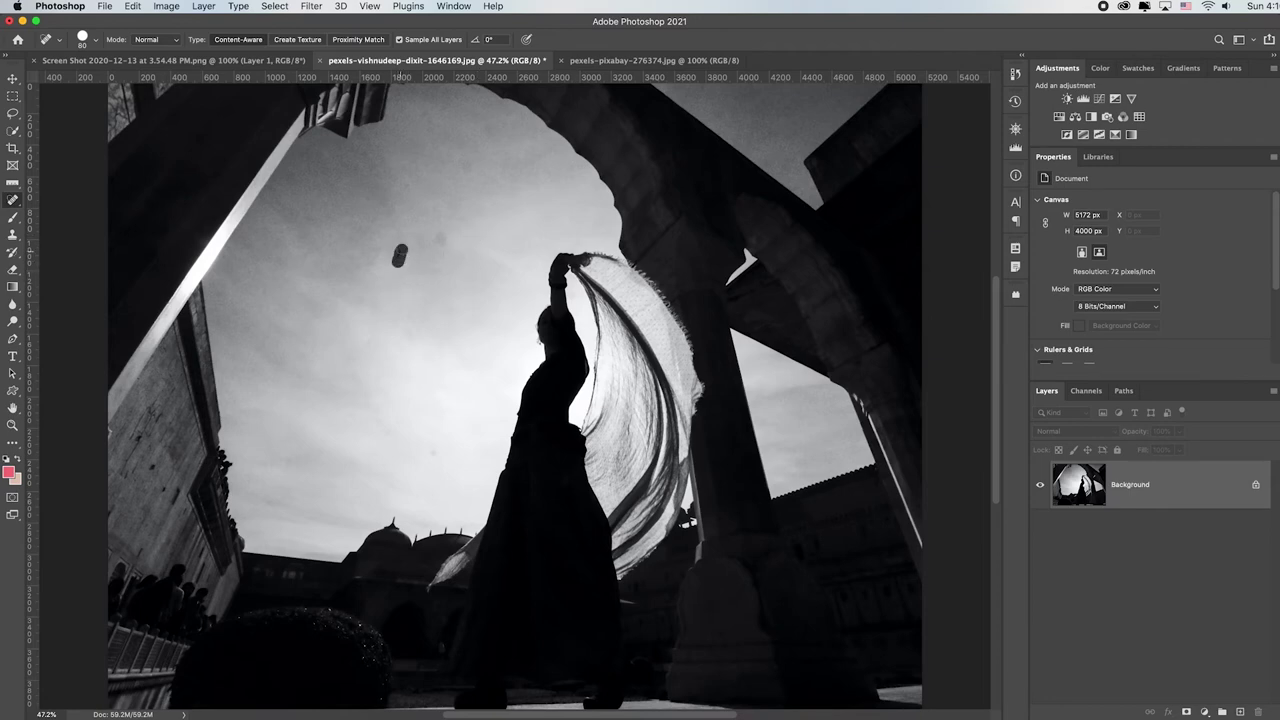
drag(447, 242, 416, 245)
drag(432, 454, 436, 454)
Switch to the black-and-white mountain lake photo, try selecting the wooden dock with the Quick Selection tool, and deselect it.
click(619, 61)
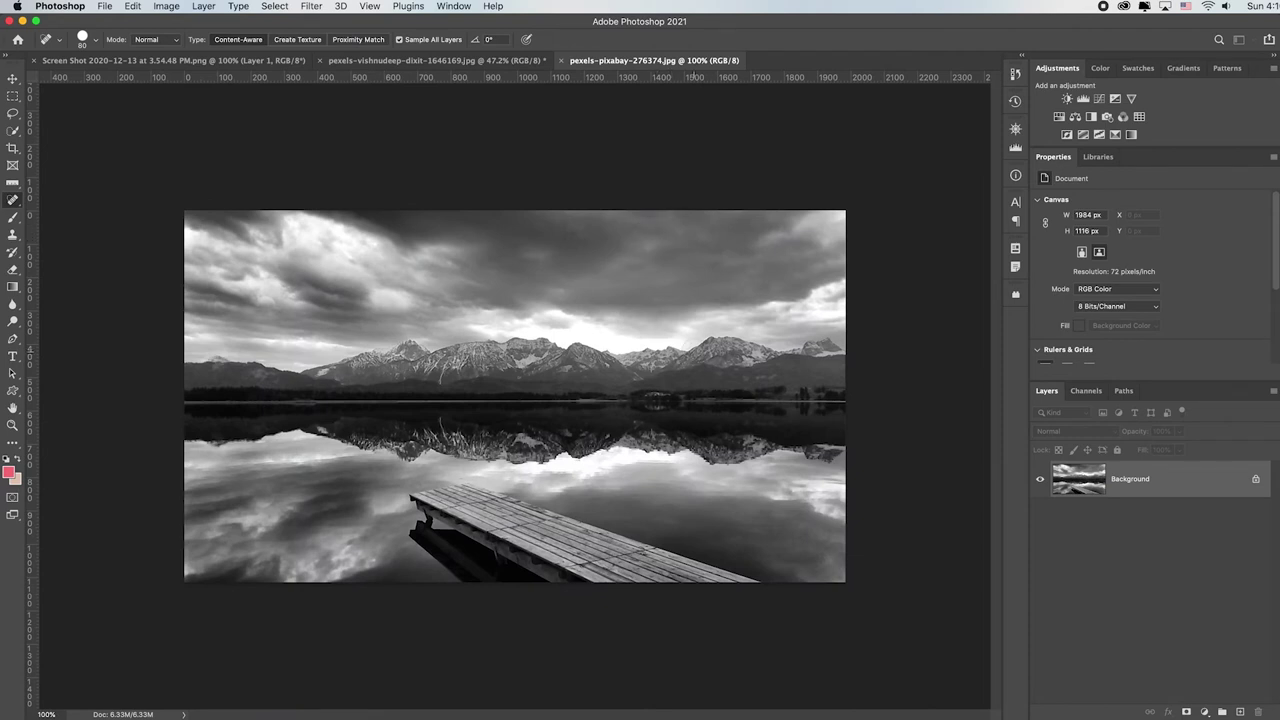
click(14, 130)
click(80, 142)
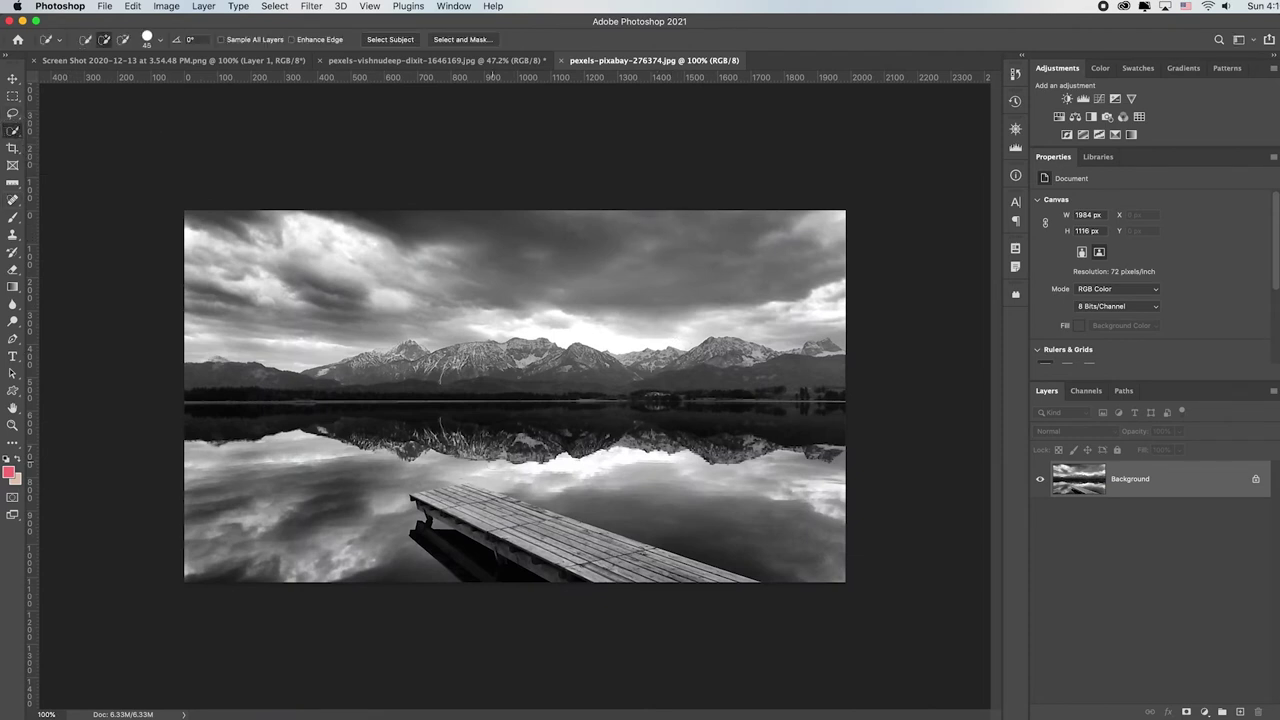
mouse_move(450, 500)
mouse_down()
mouse_move(593, 554)
mouse_move(702, 575)
mouse_move(575, 578)
mouse_move(455, 531)
mouse_move(416, 498)
mouse_move(470, 492)
mouse_move(562, 524)
mouse_move(500, 500)
mouse_up()
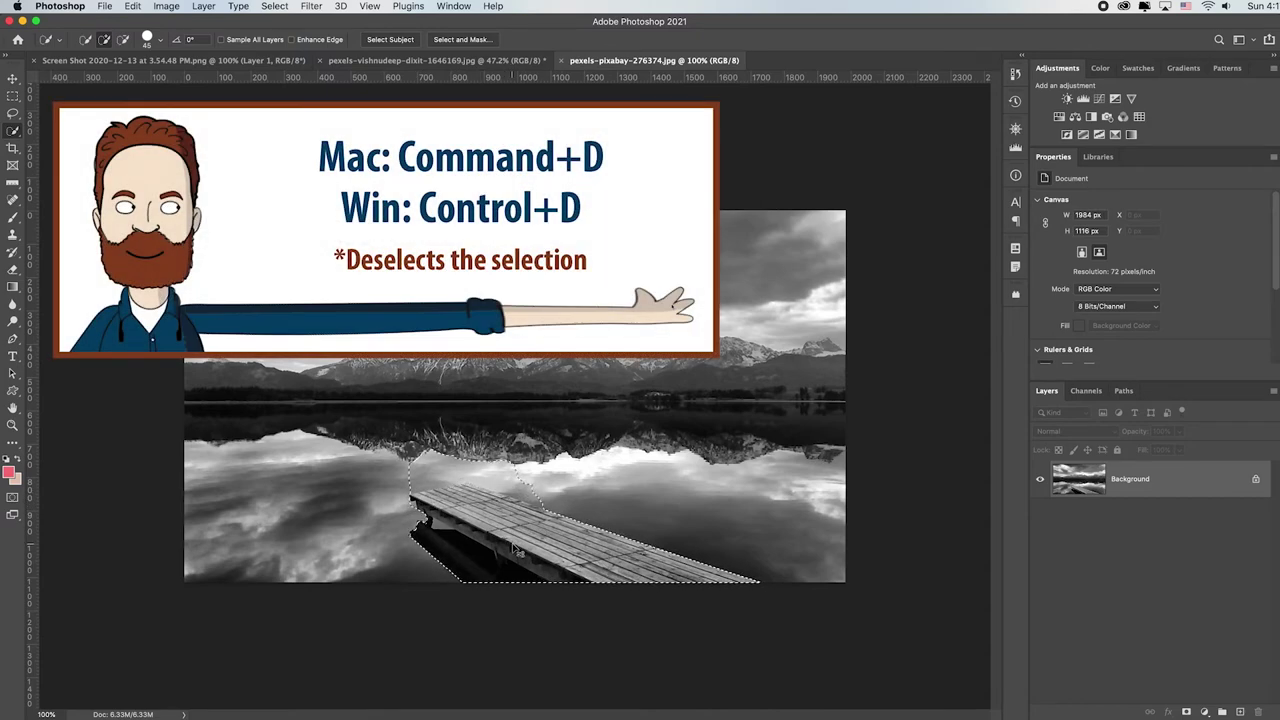
click(274, 7)
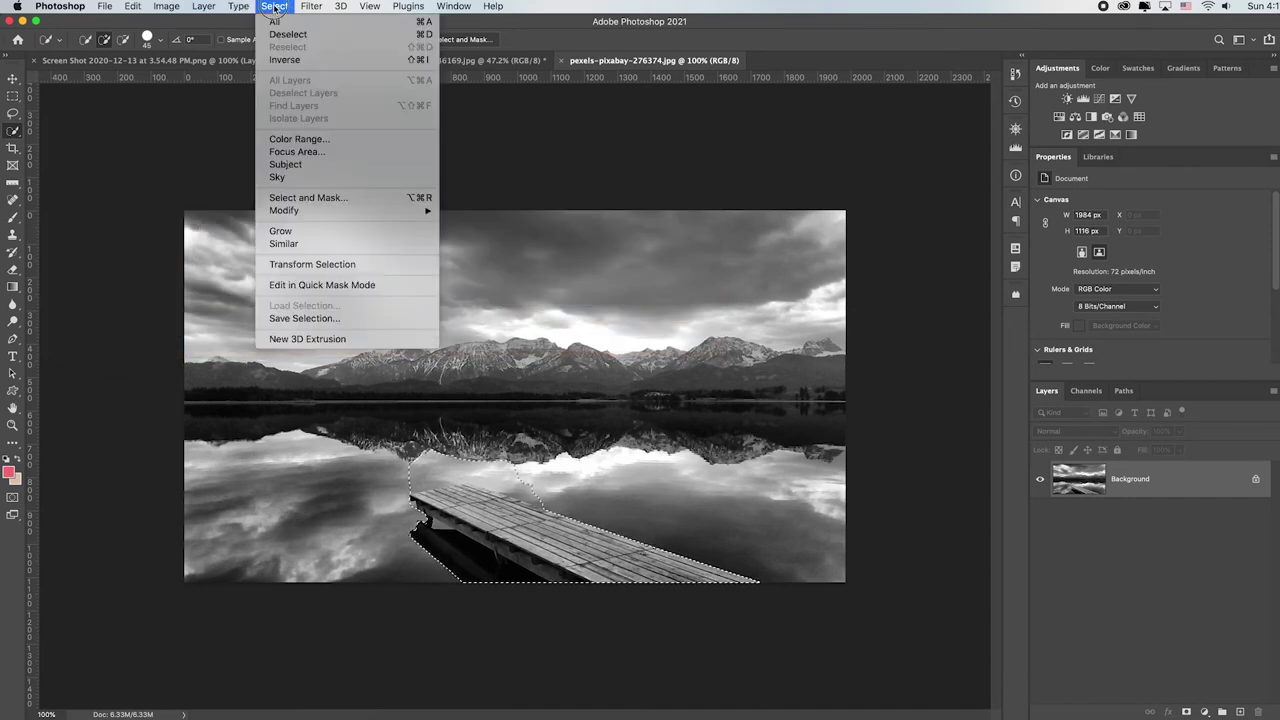
click(362, 35)
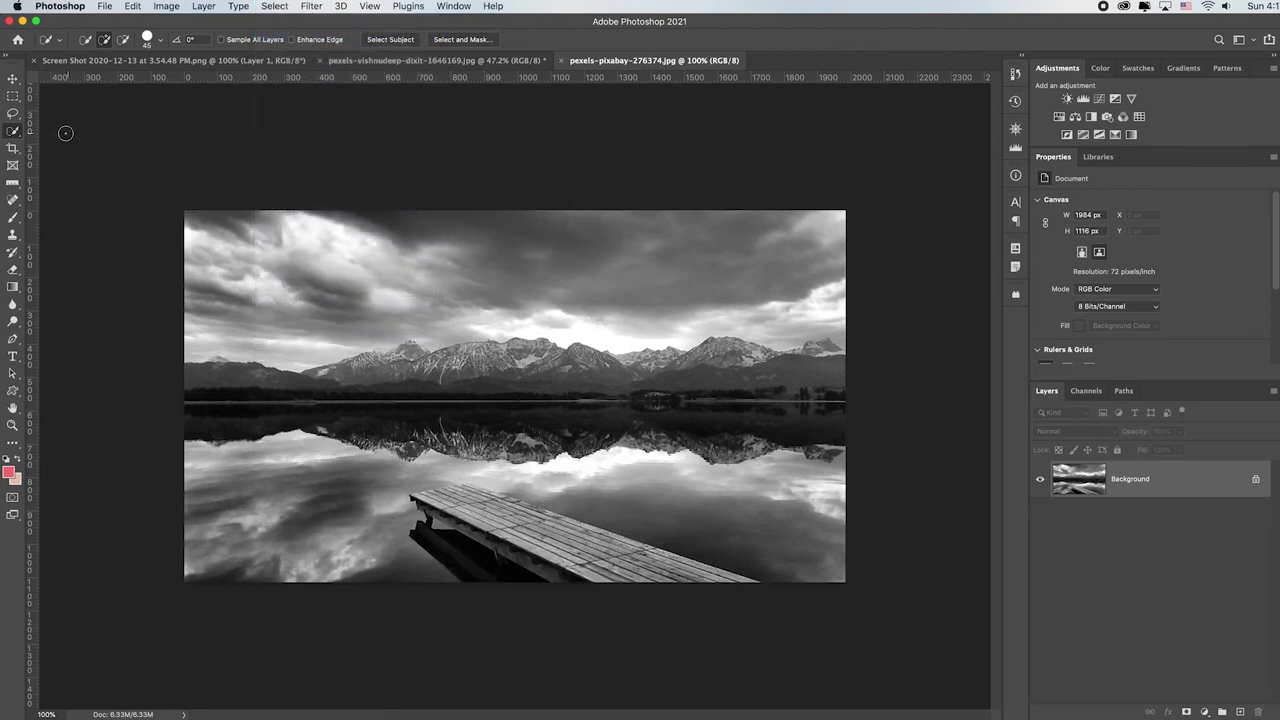
Try selecting the dock with a rectangle drawn around it using the Object Selection tool, and deselect it.
key(shift+w)
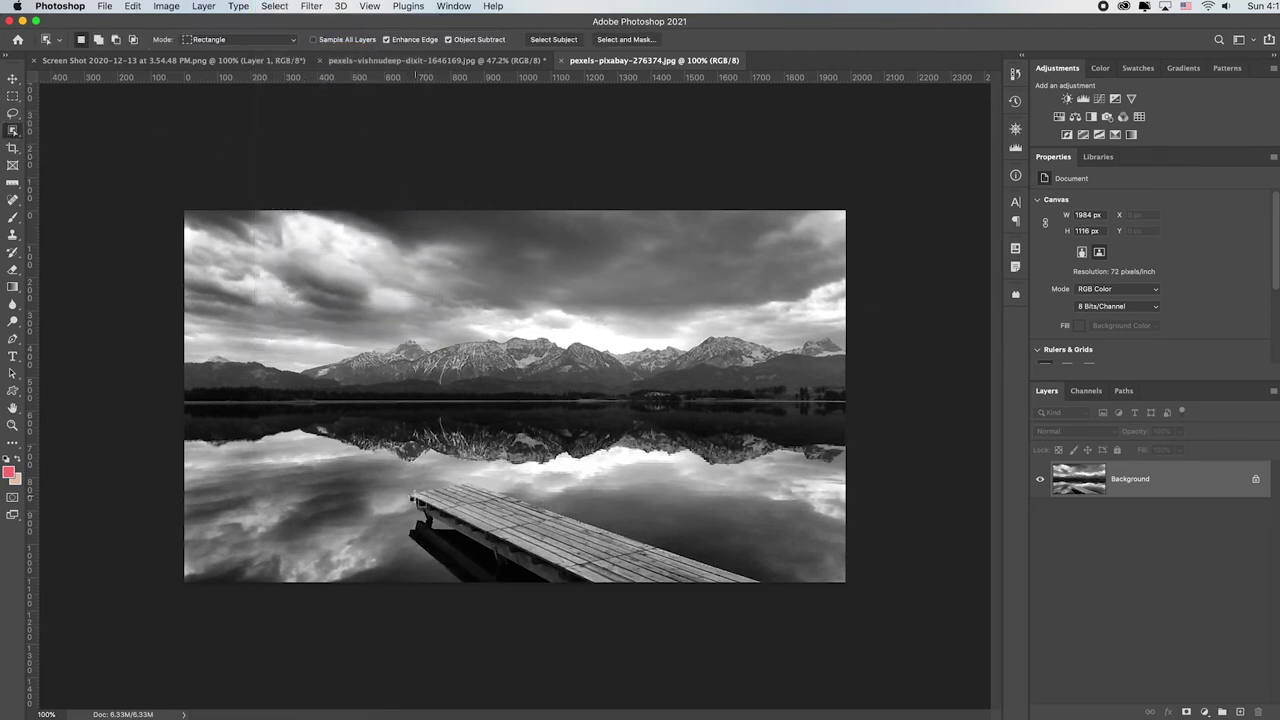
drag(392, 468, 772, 598)
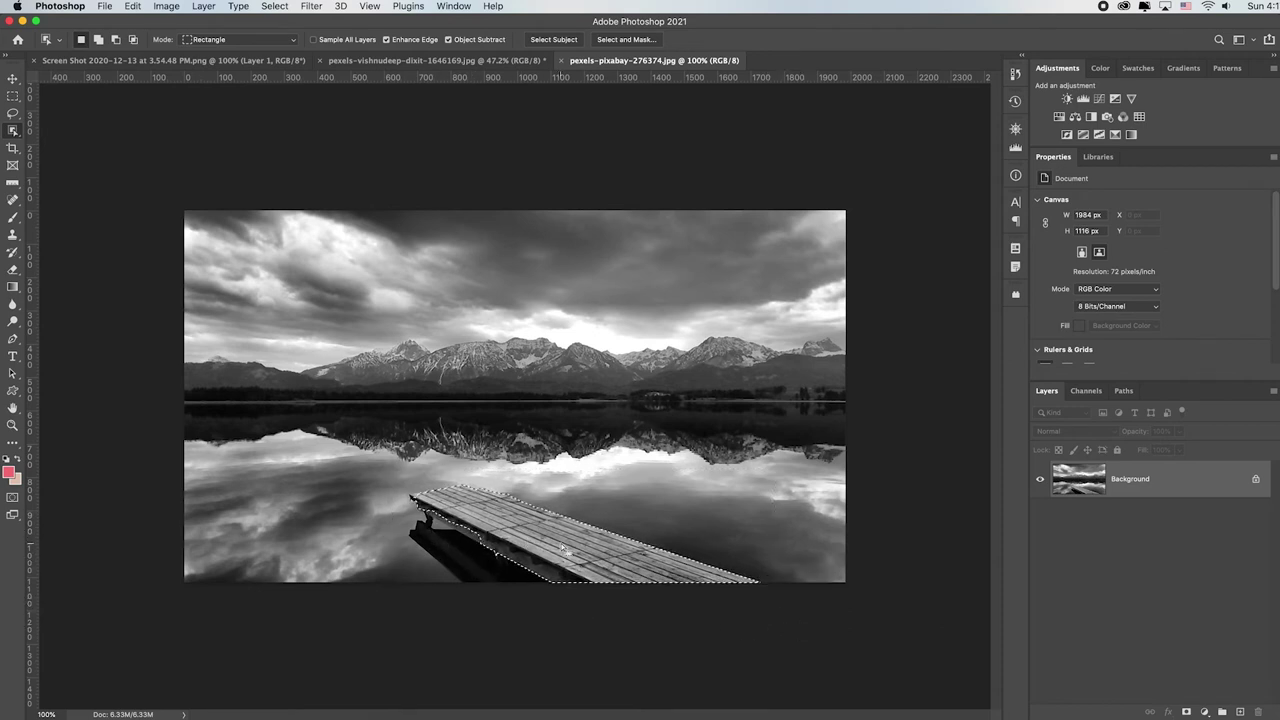
key(super+d)
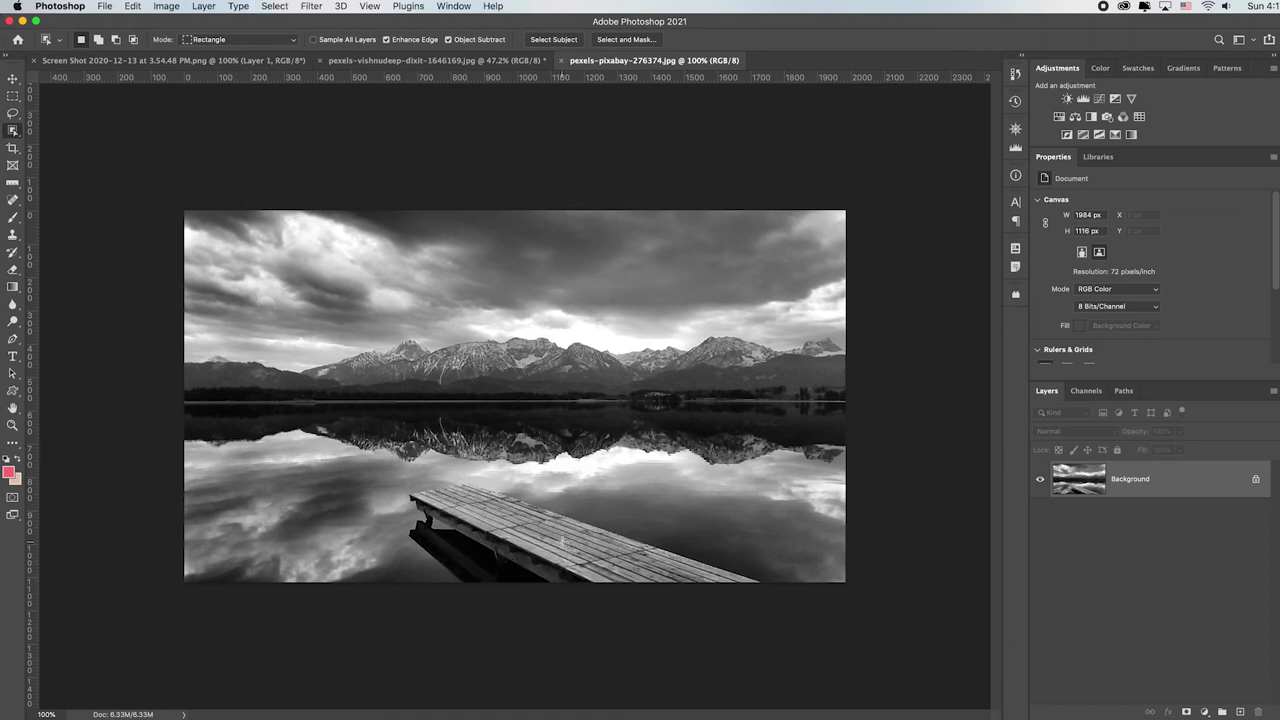
Outline the dock and its dark supports with a closed Polygonal Lasso selection running just past the photo's lower edge.
click(12, 116)
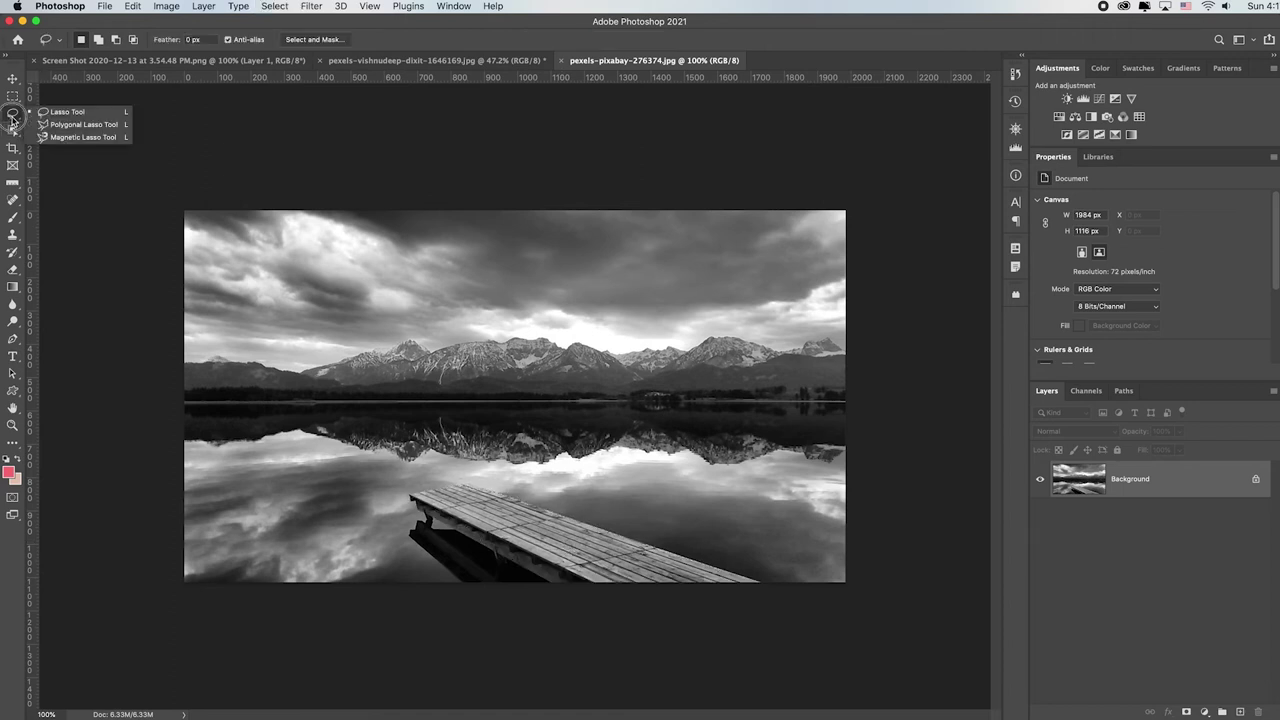
mouse_move(12, 120)
mouse_down()
mouse_move(74, 115)
mouse_move(104, 129)
mouse_up()
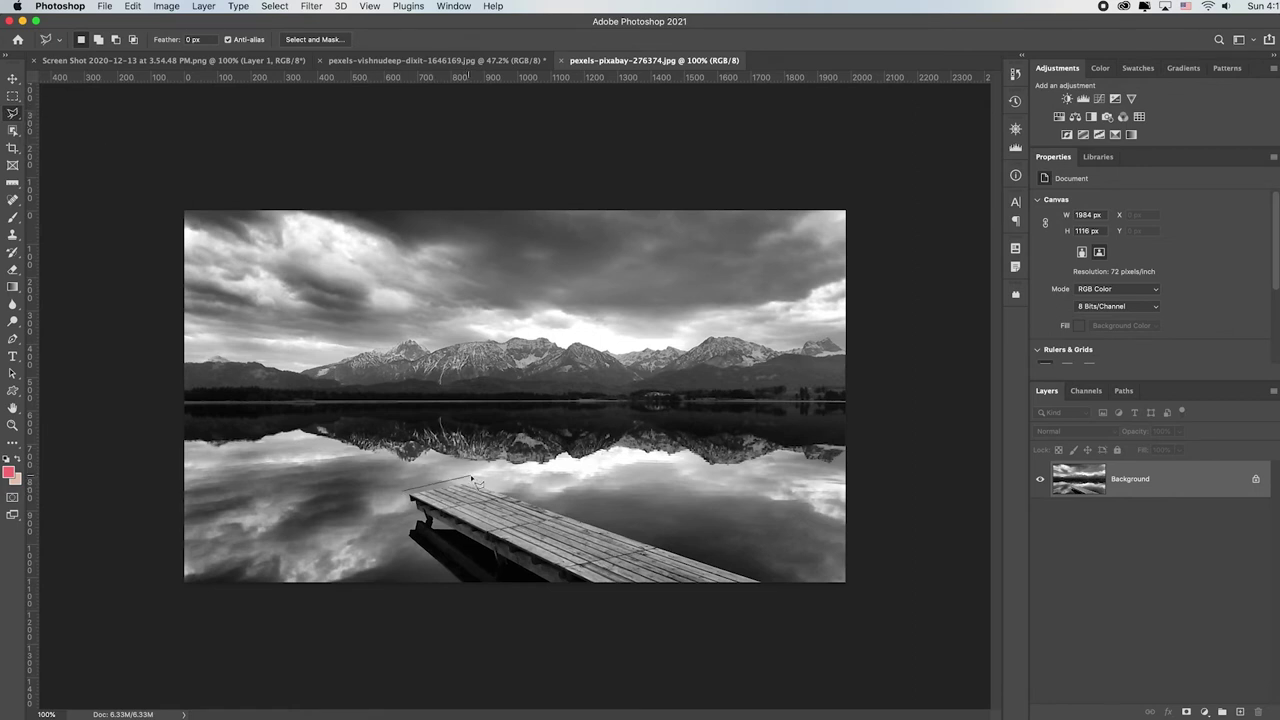
click(807, 540)
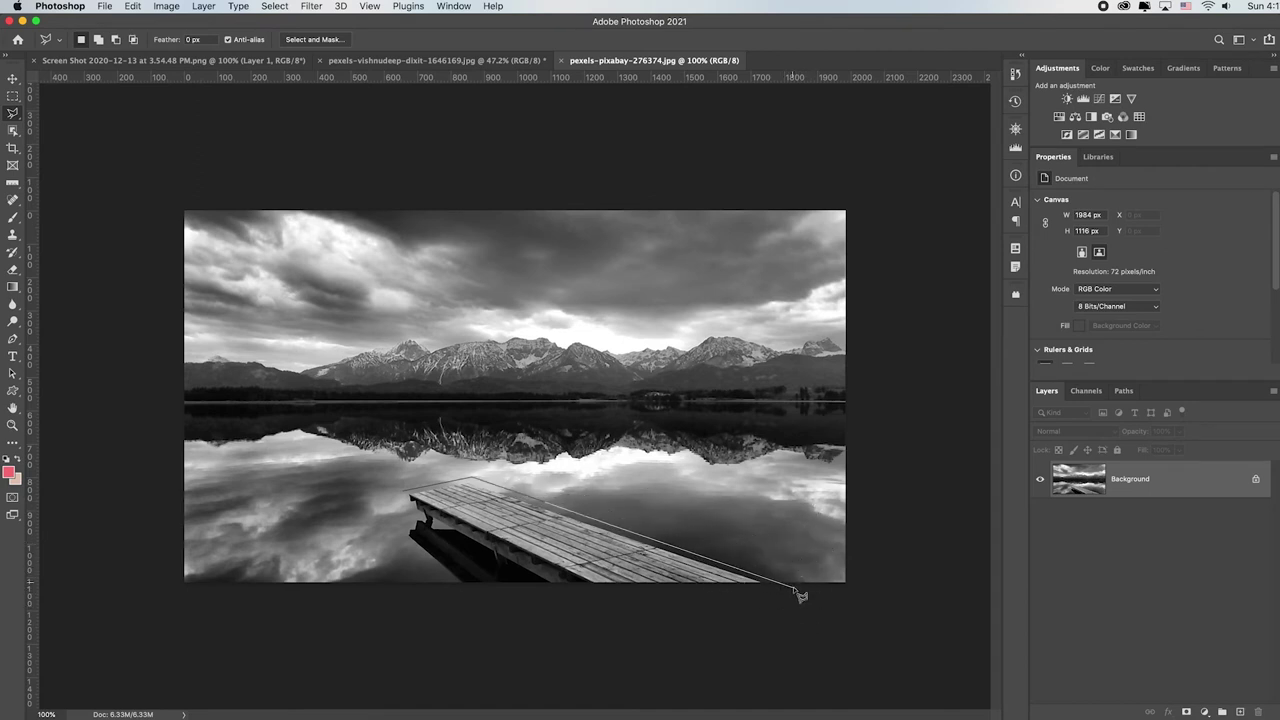
click(794, 587)
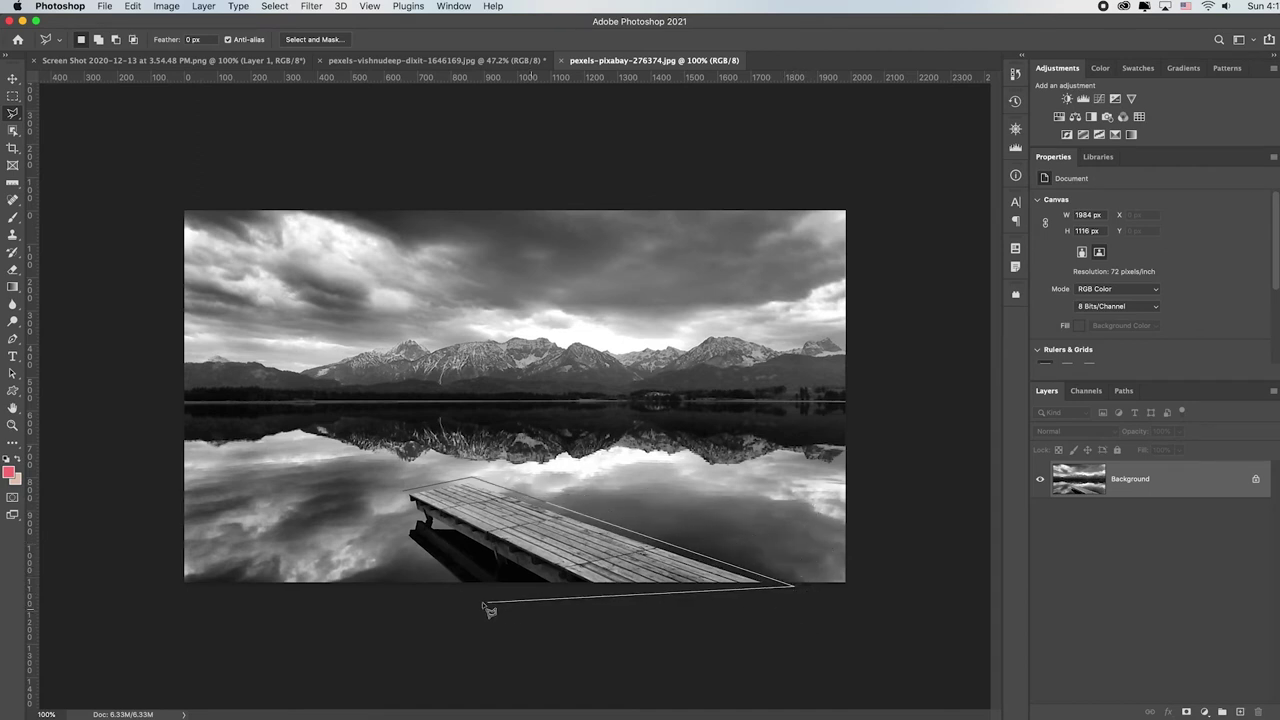
click(412, 510)
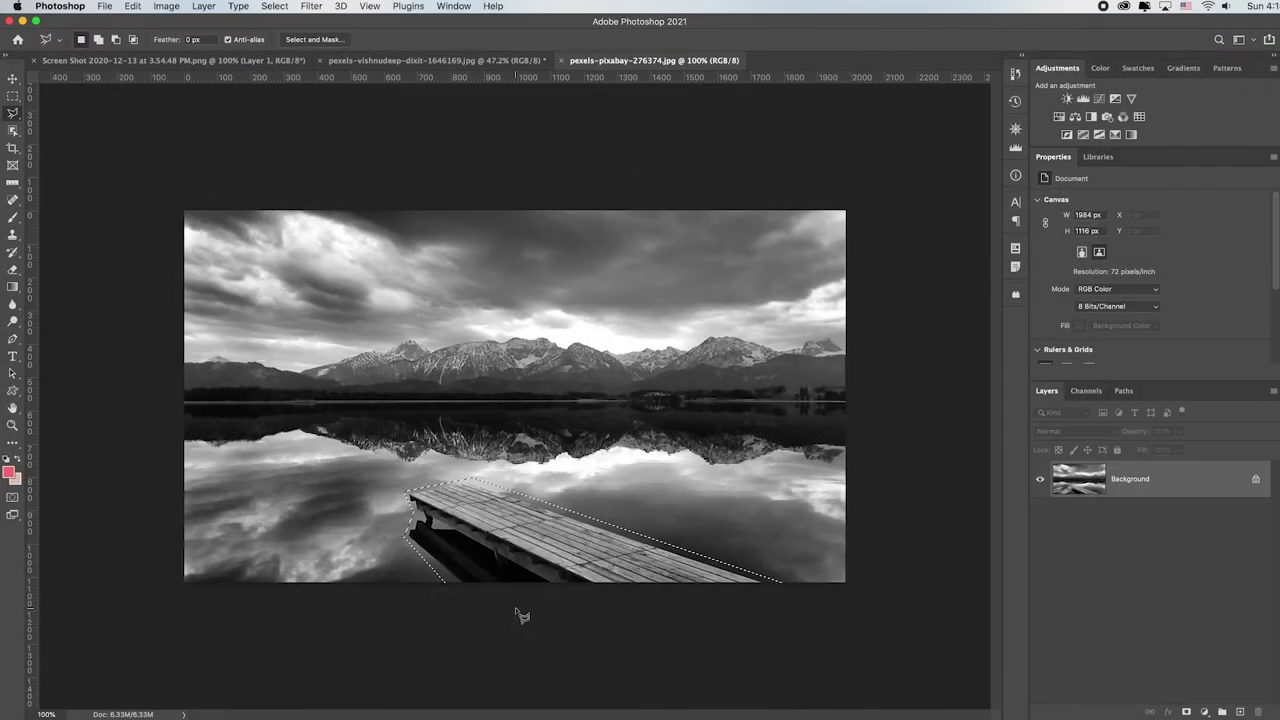
Remove the selected dock with Content-Aware Fill, excluding the sky and mountains from the sampling area and adding more of the water.
right_click(470, 508)
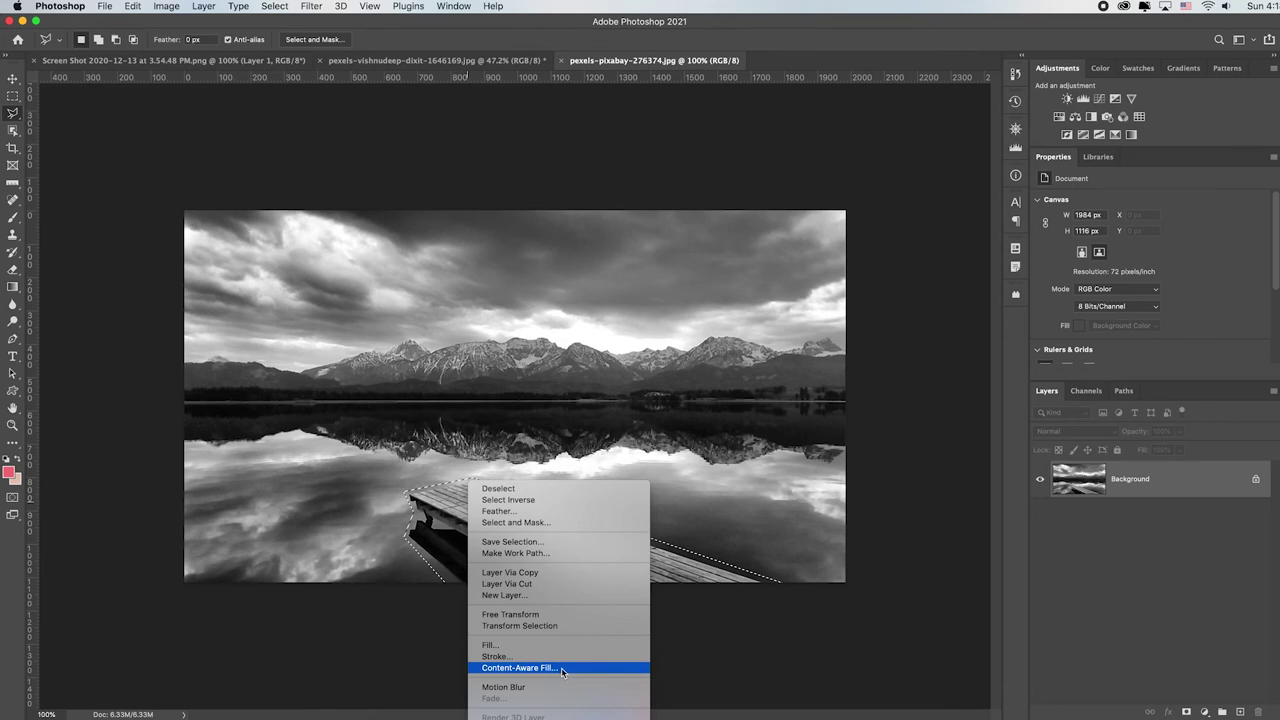
click(562, 668)
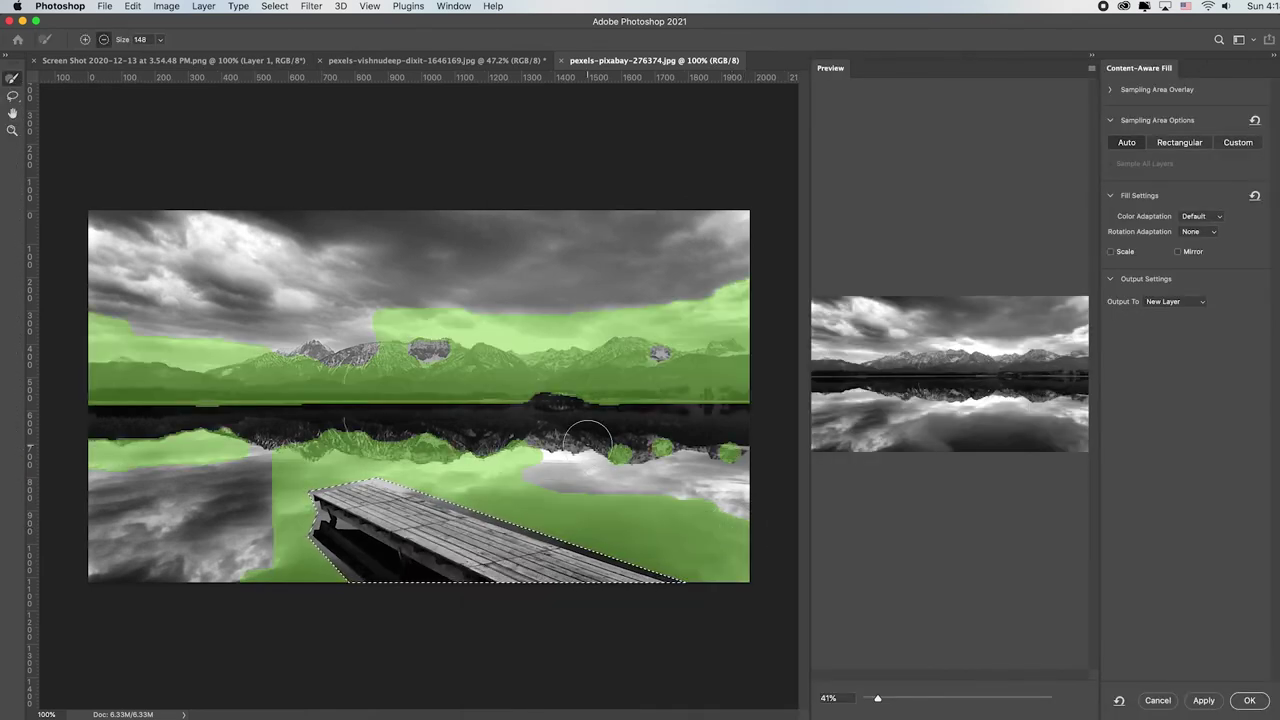
mouse_move(285, 385)
mouse_down()
mouse_move(93, 385)
mouse_move(133, 372)
mouse_move(90, 346)
mouse_move(96, 320)
mouse_move(512, 359)
mouse_move(274, 353)
mouse_move(265, 388)
mouse_move(734, 391)
mouse_move(685, 379)
mouse_move(718, 354)
mouse_move(669, 336)
mouse_move(685, 304)
mouse_move(745, 295)
mouse_up()
mouse_move(529, 340)
mouse_down()
mouse_move(500, 321)
mouse_move(317, 325)
mouse_move(540, 315)
mouse_up()
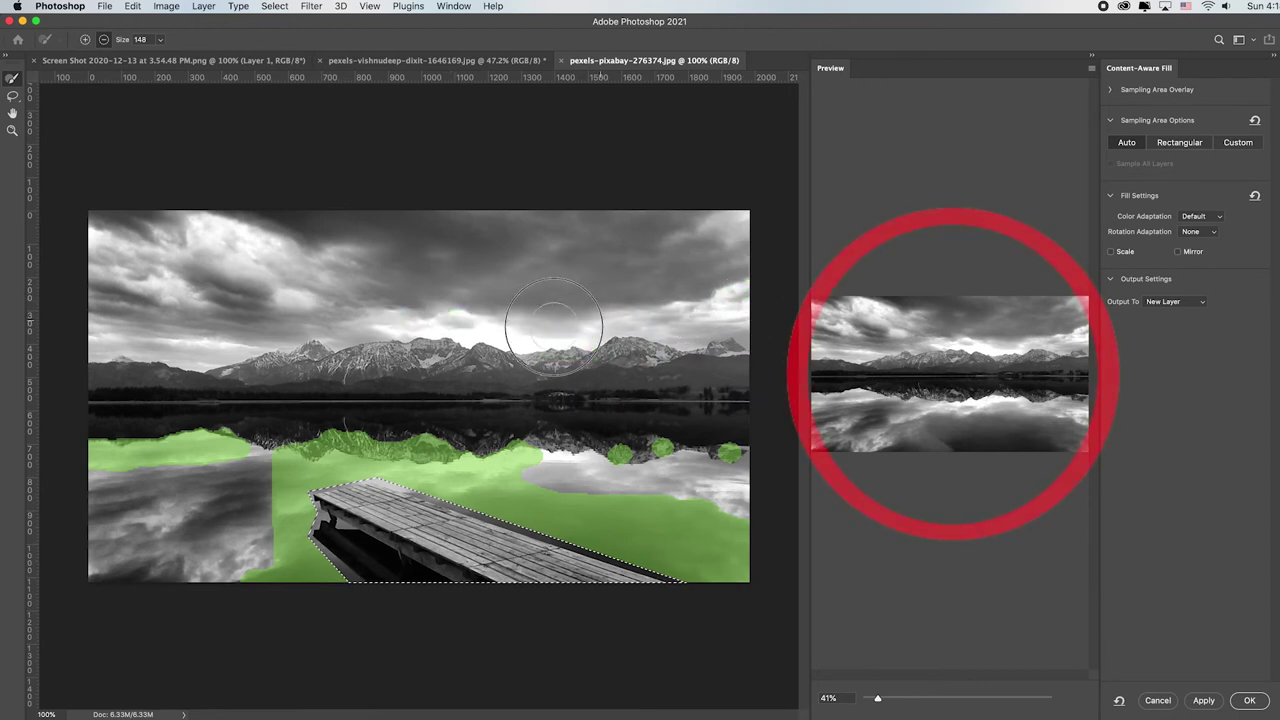
scroll(1028, 417, up, 3)
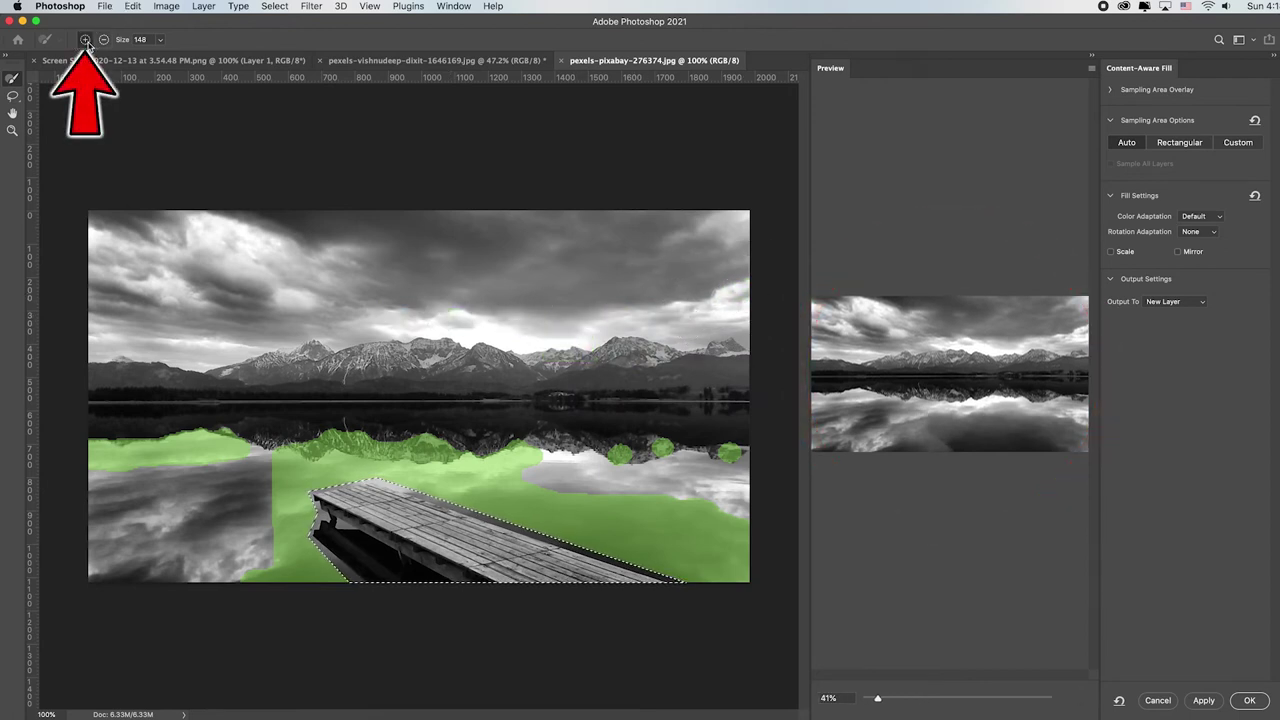
mouse_move(271, 437)
mouse_down()
mouse_move(94, 486)
mouse_move(233, 572)
mouse_up()
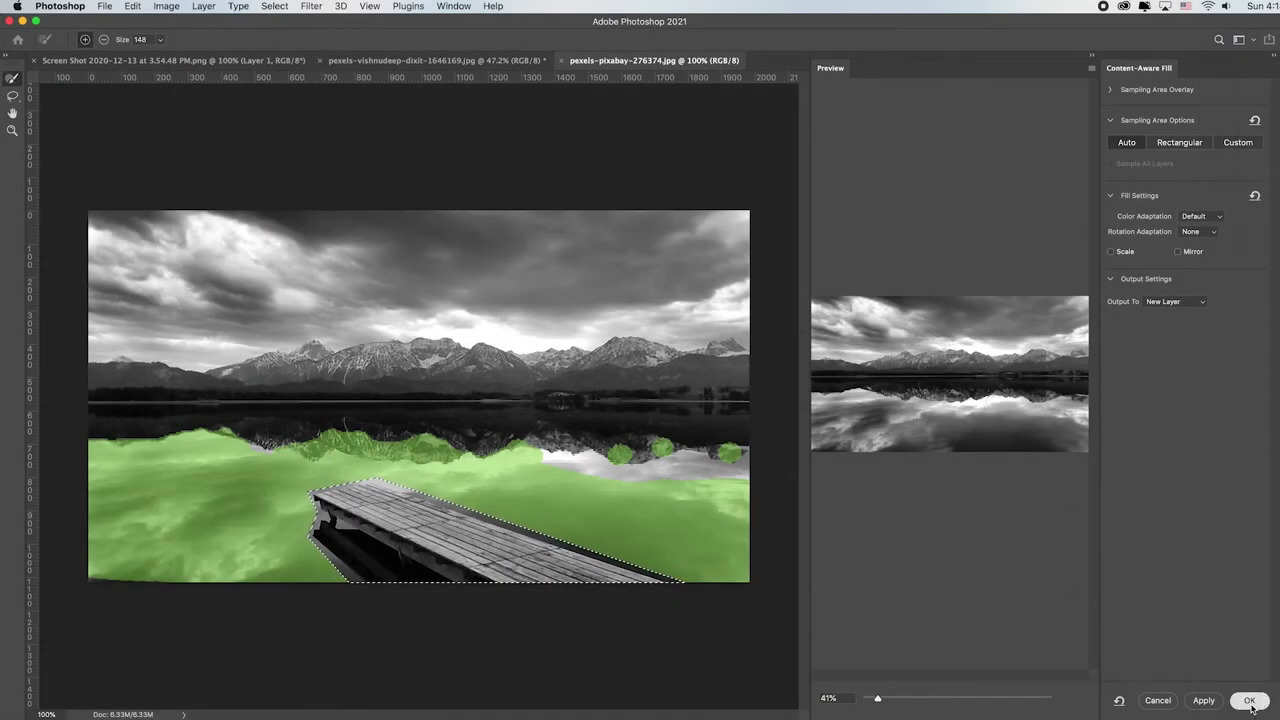
click(1250, 701)
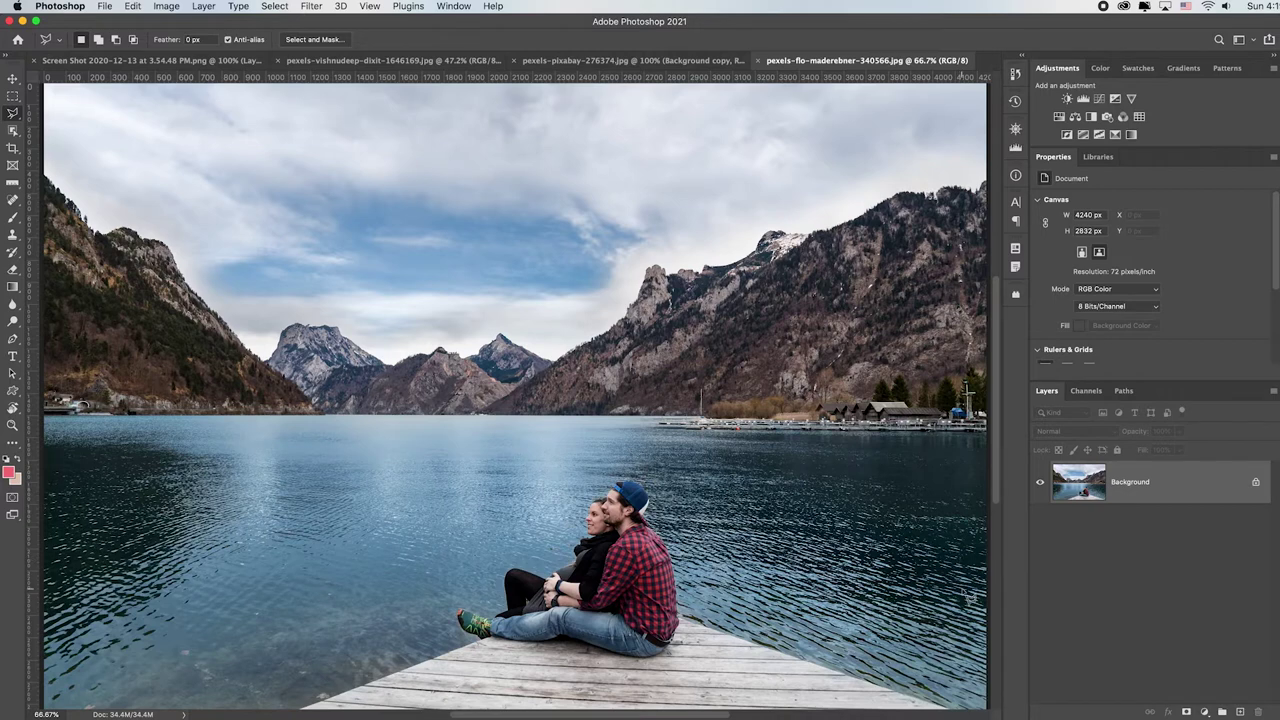
Draw a loose Lasso selection around the seated couple and the dock in the colour lake photo.
click(15, 116)
click(50, 113)
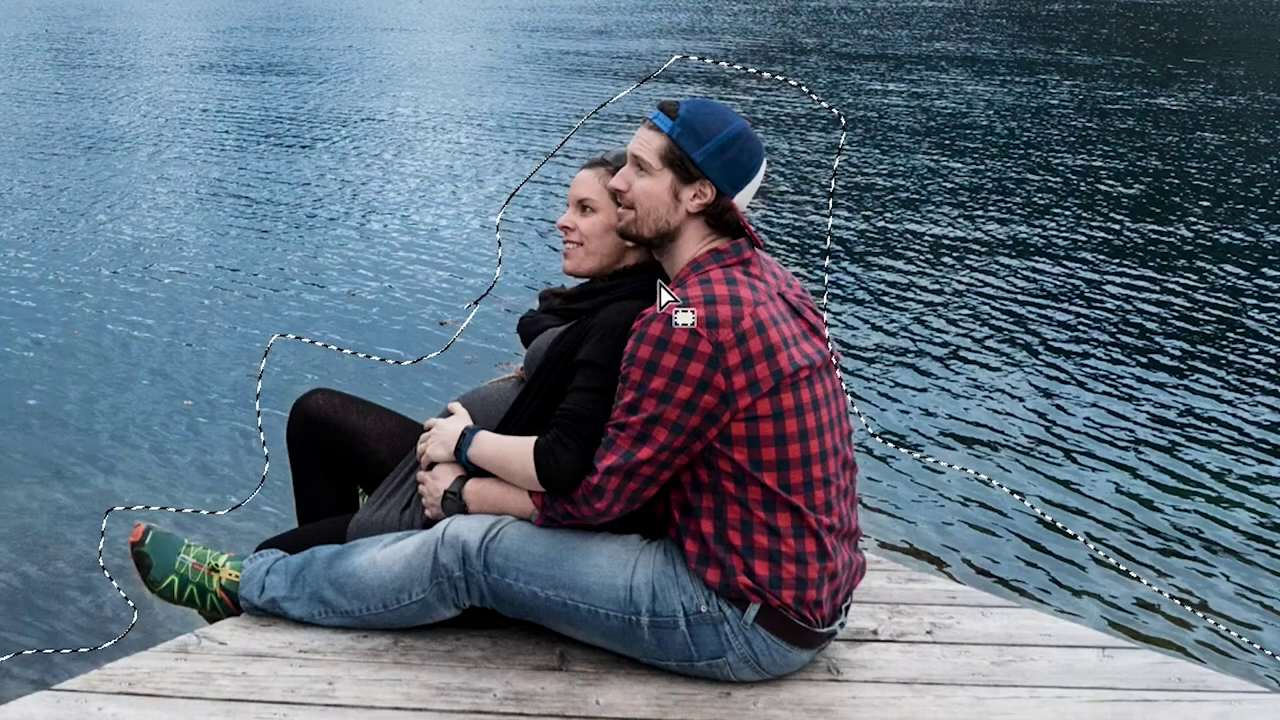
mouse_move(850, 286)
mouse_down()
mouse_move(883, 351)
mouse_move(889, 423)
mouse_move(863, 465)
mouse_move(794, 443)
mouse_up()
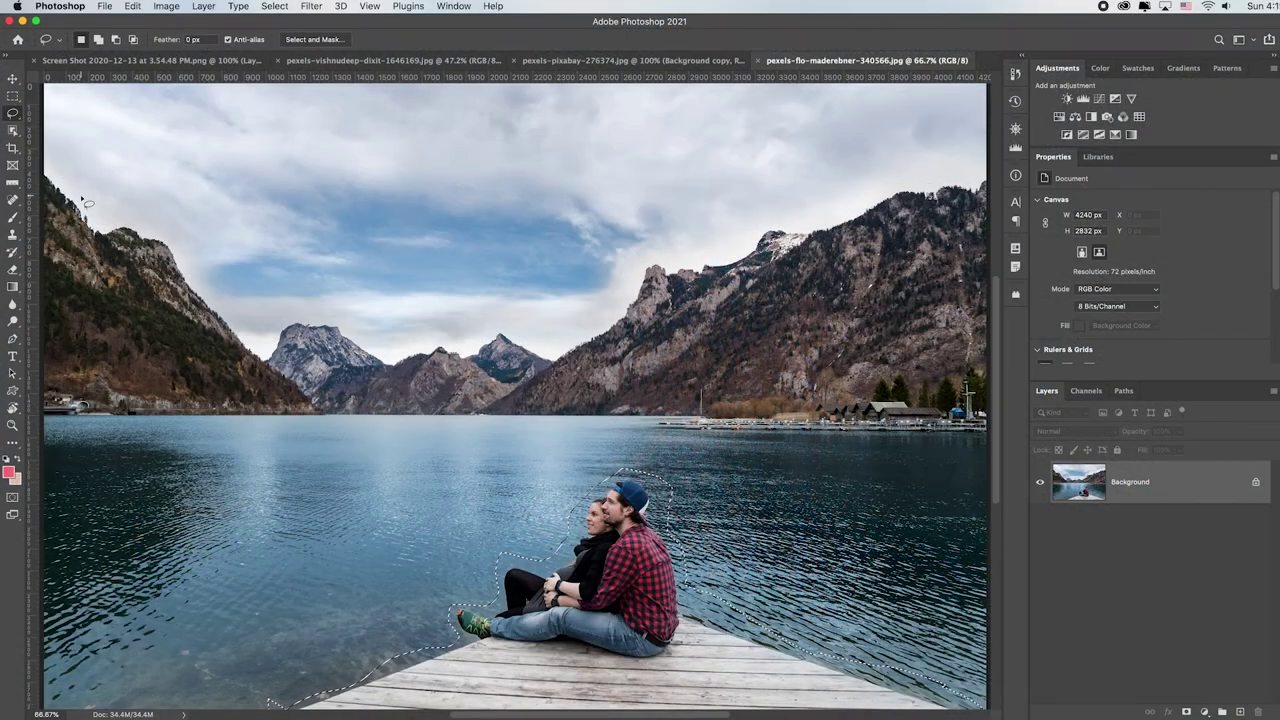
Try replacing the selected couple and dock with open water using the Patch tool, and undo the patch.
click(19, 207)
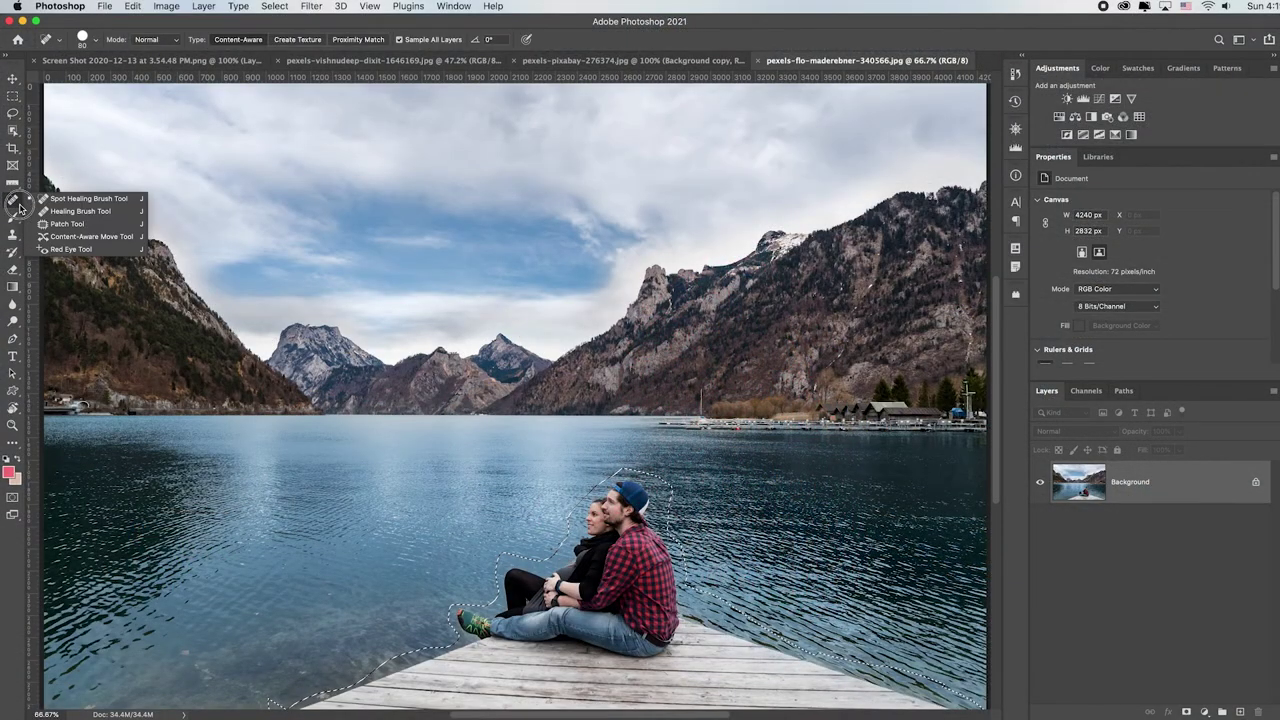
click(93, 226)
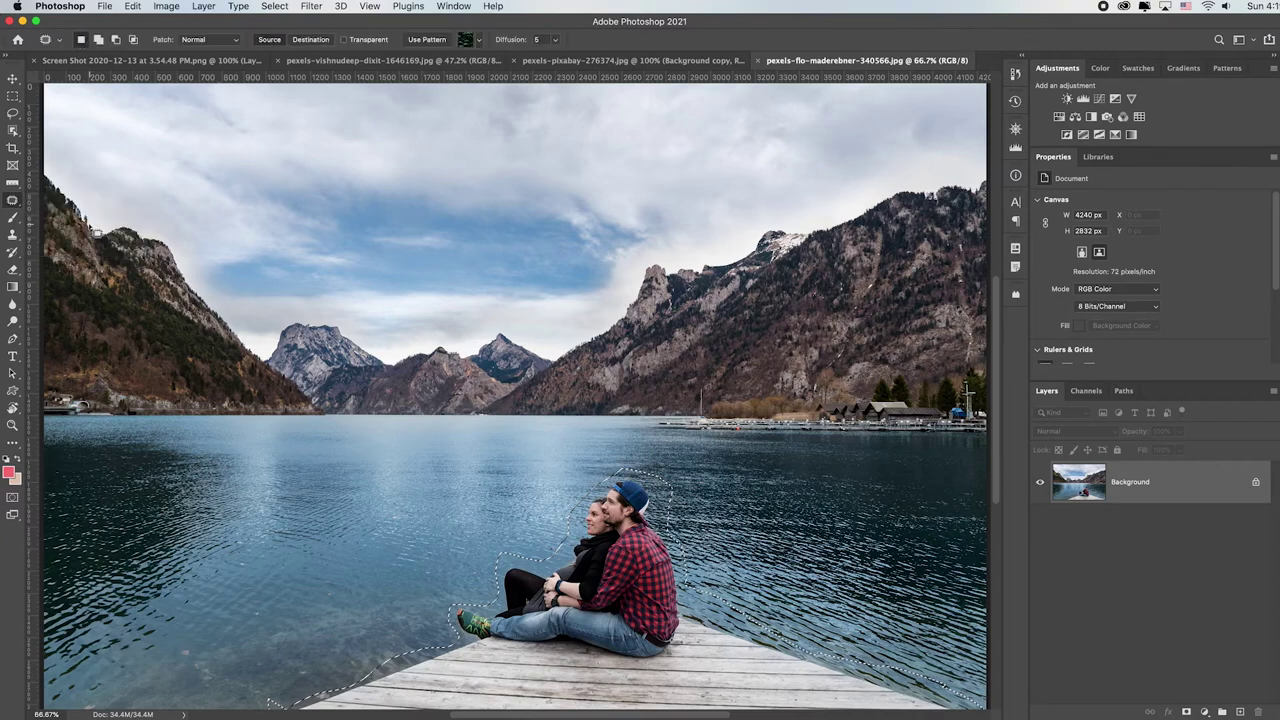
drag(612, 608, 135, 610)
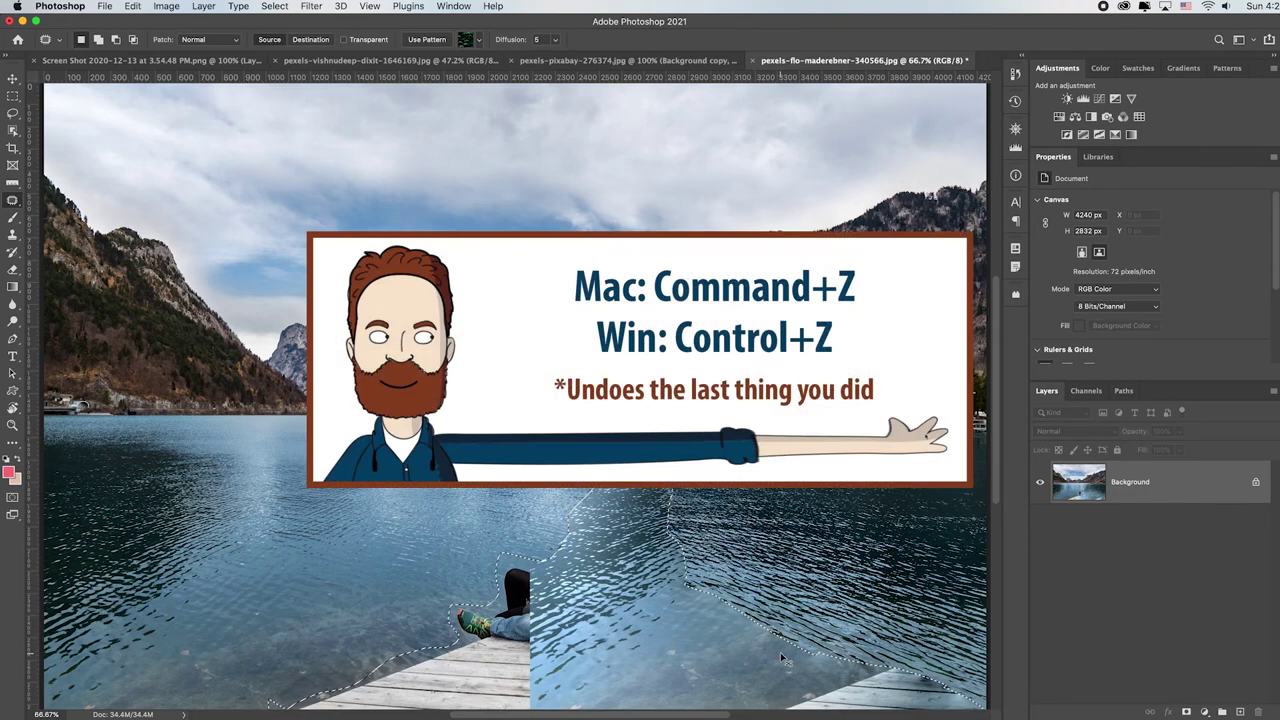
key(super+z)
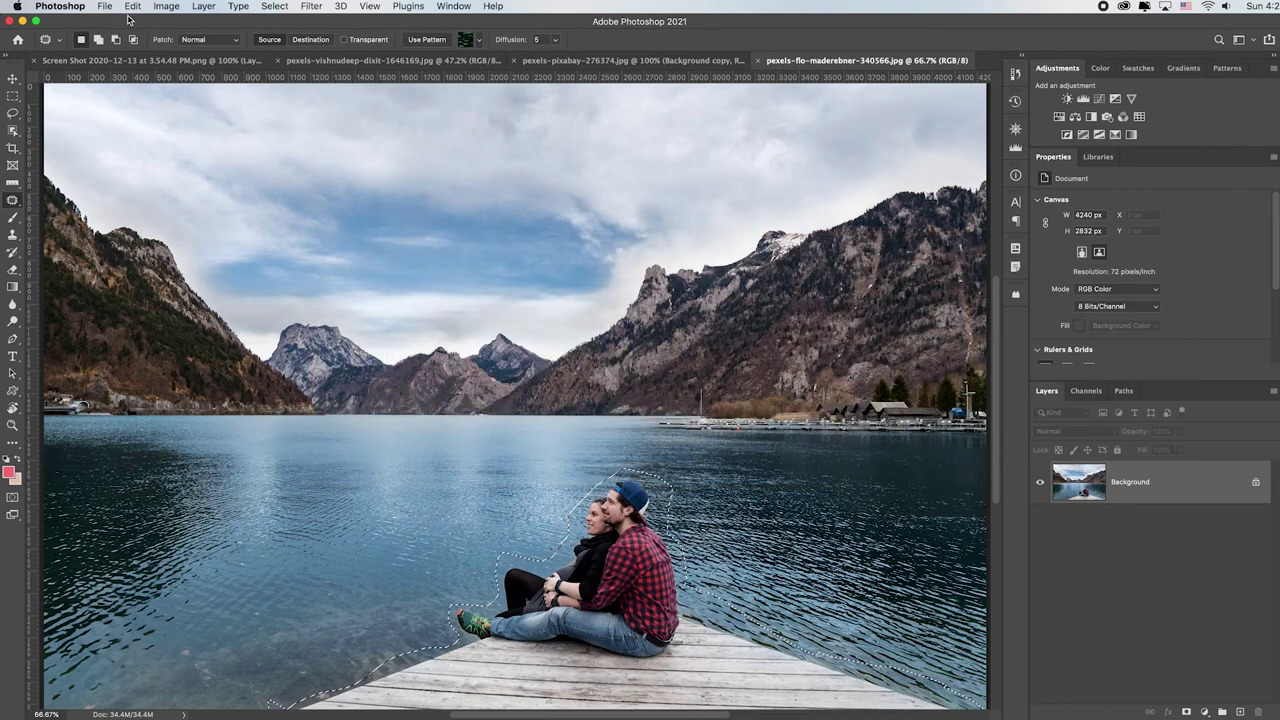
Try filling the selected couple and dock using Fill with Content-Aware contents, undo the fill, and deselect.
click(133, 7)
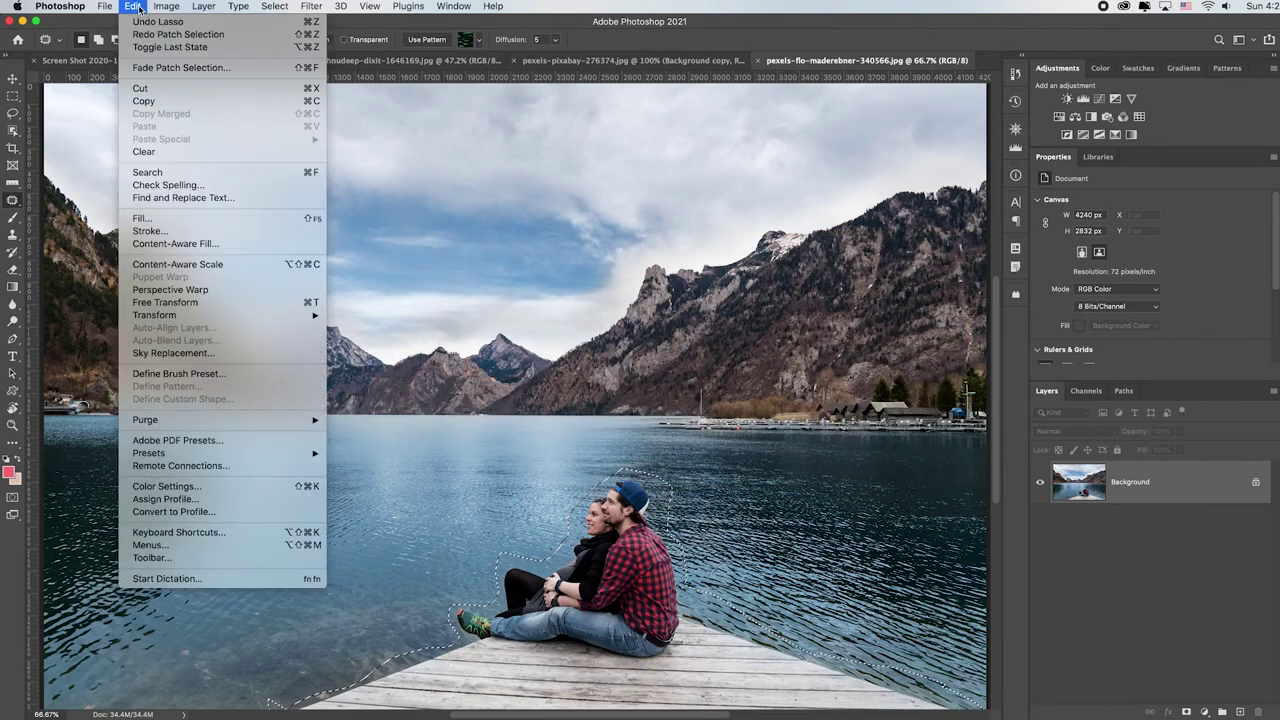
click(241, 218)
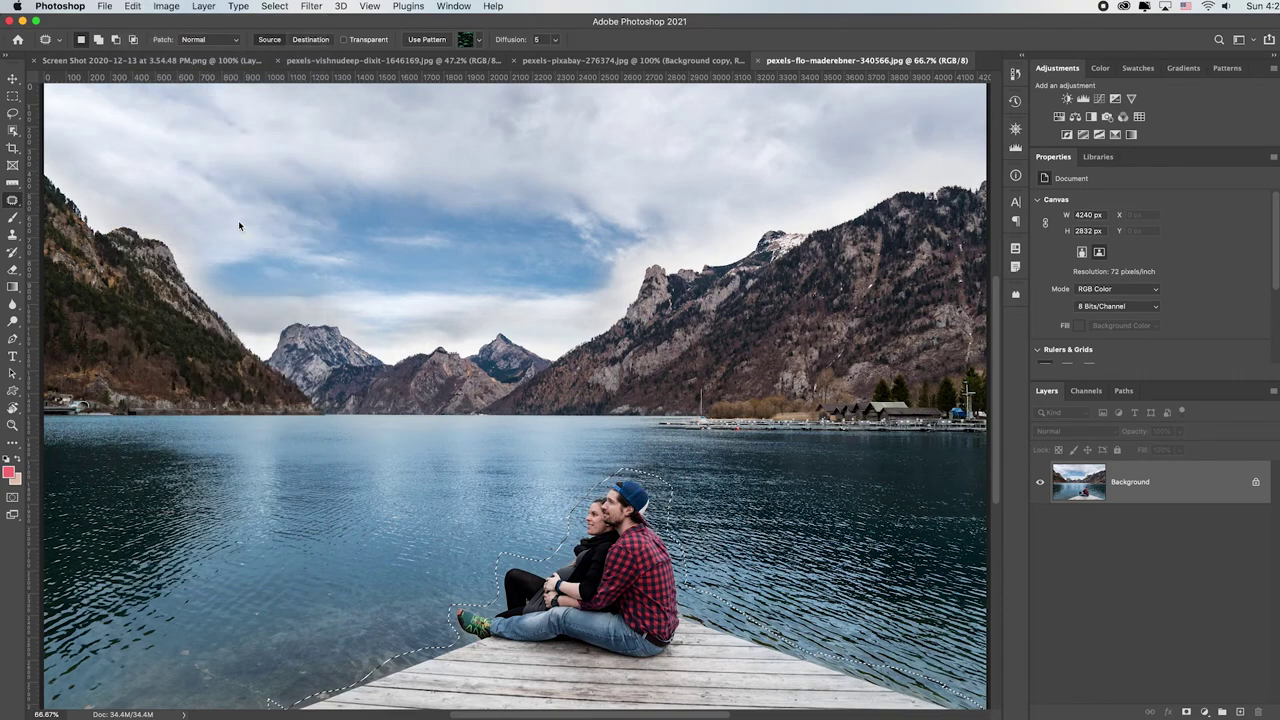
click(499, 193)
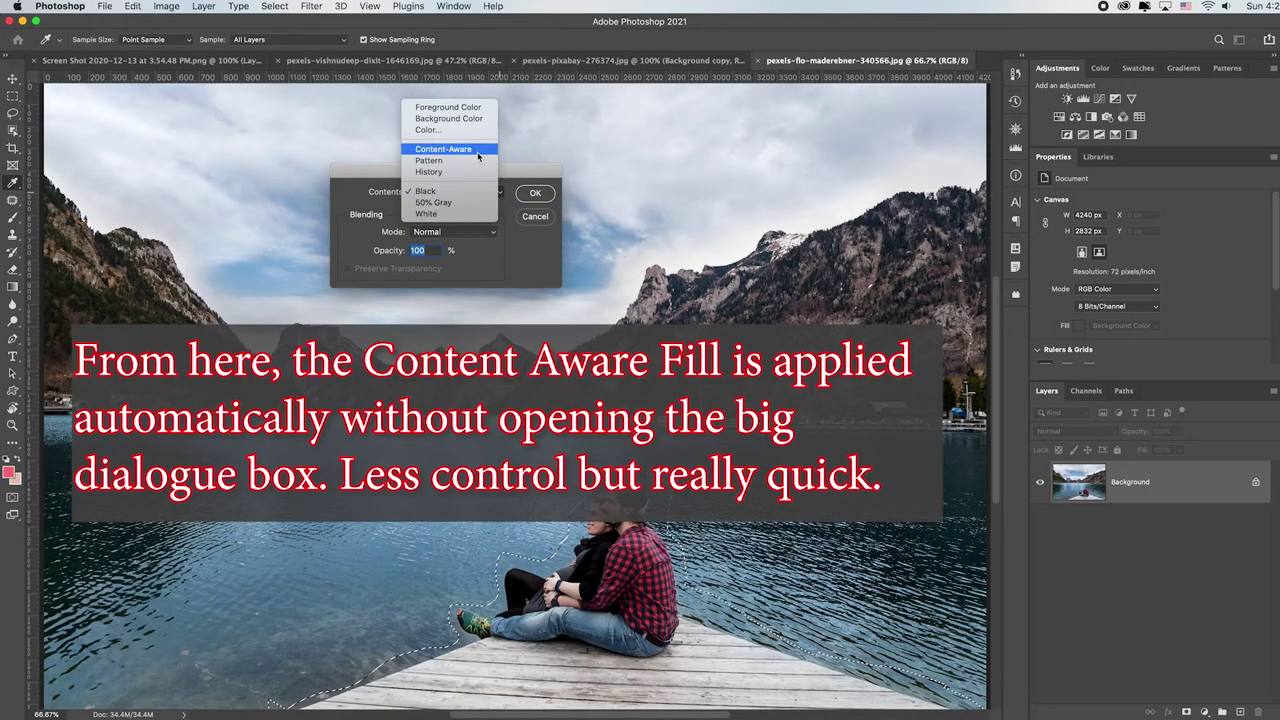
click(478, 152)
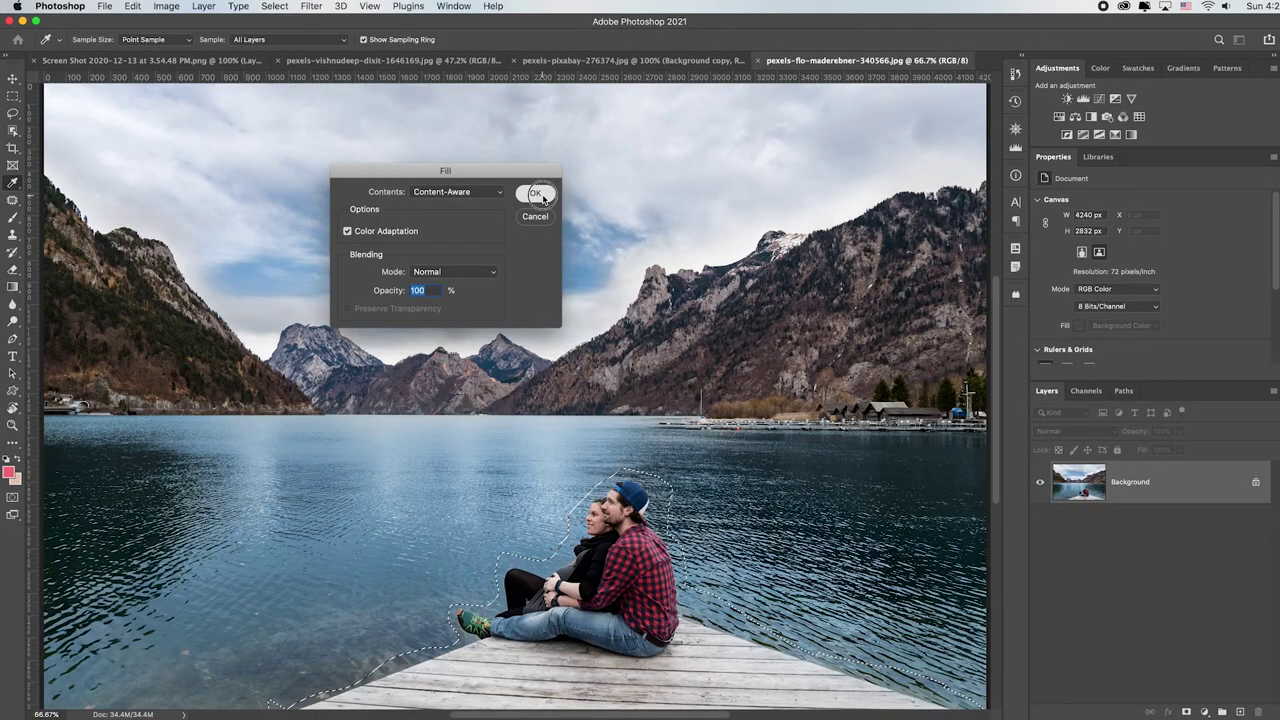
click(536, 193)
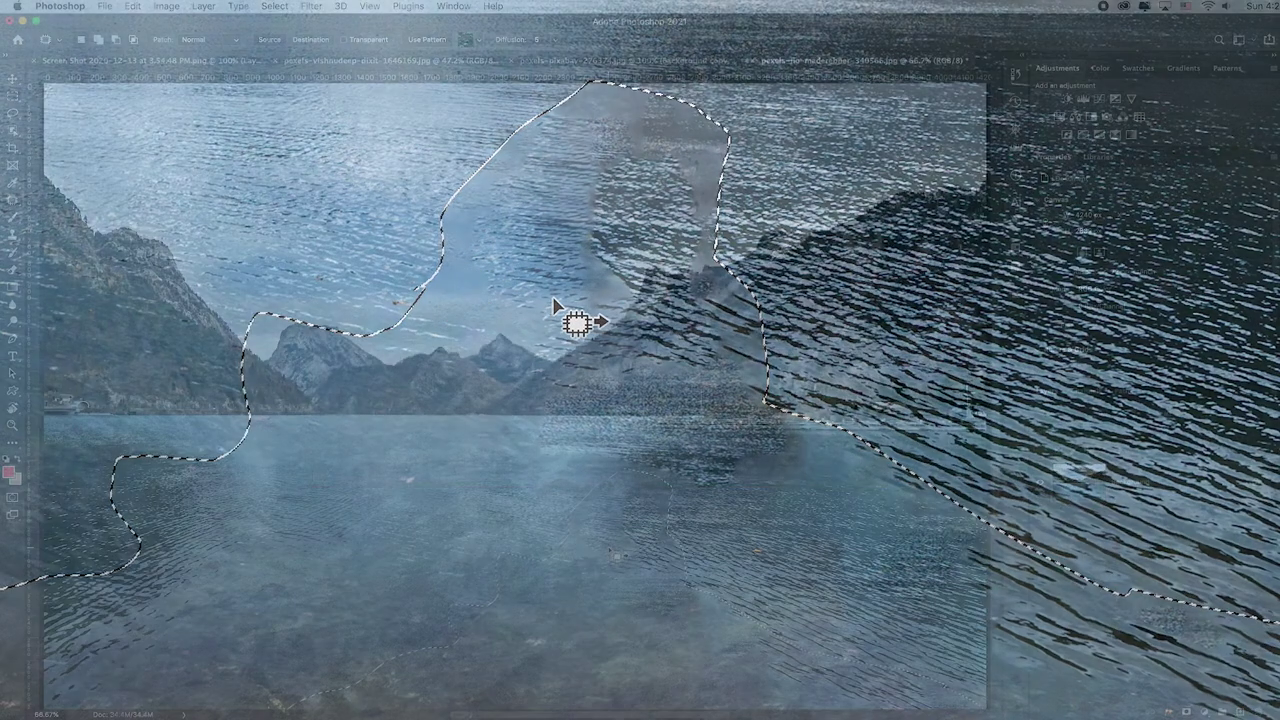
key(super+z)
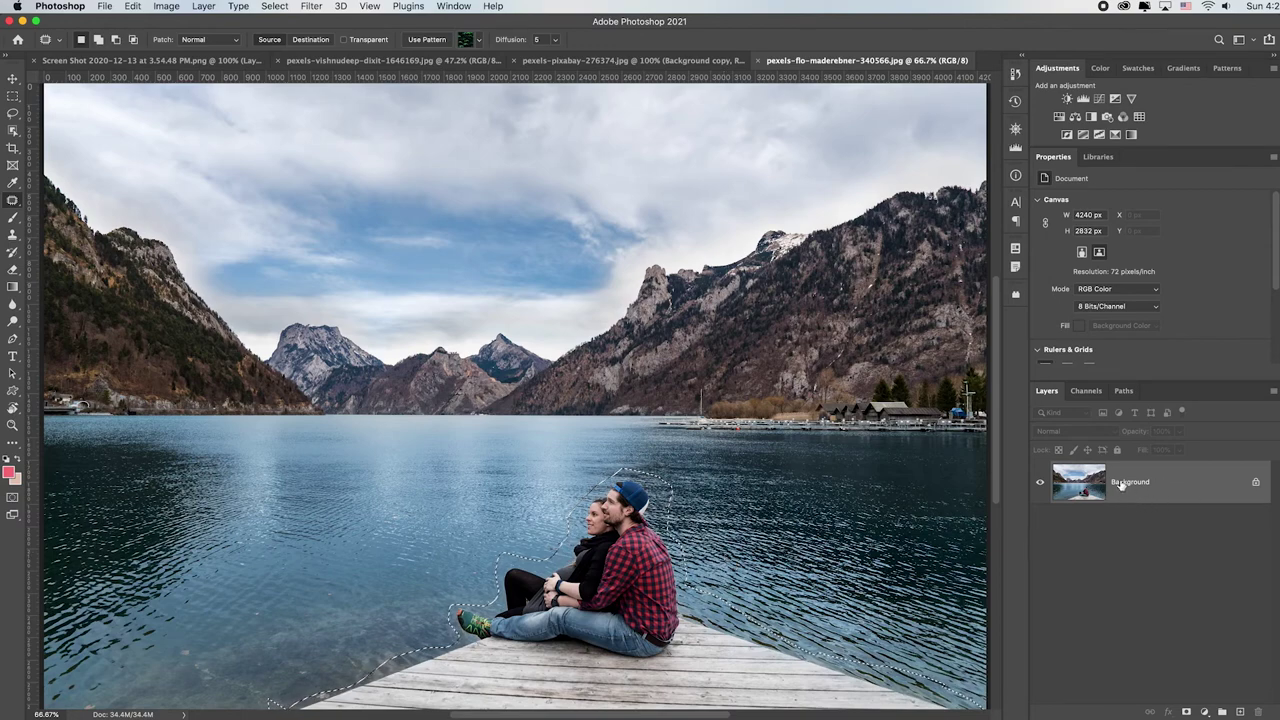
key(super+d)
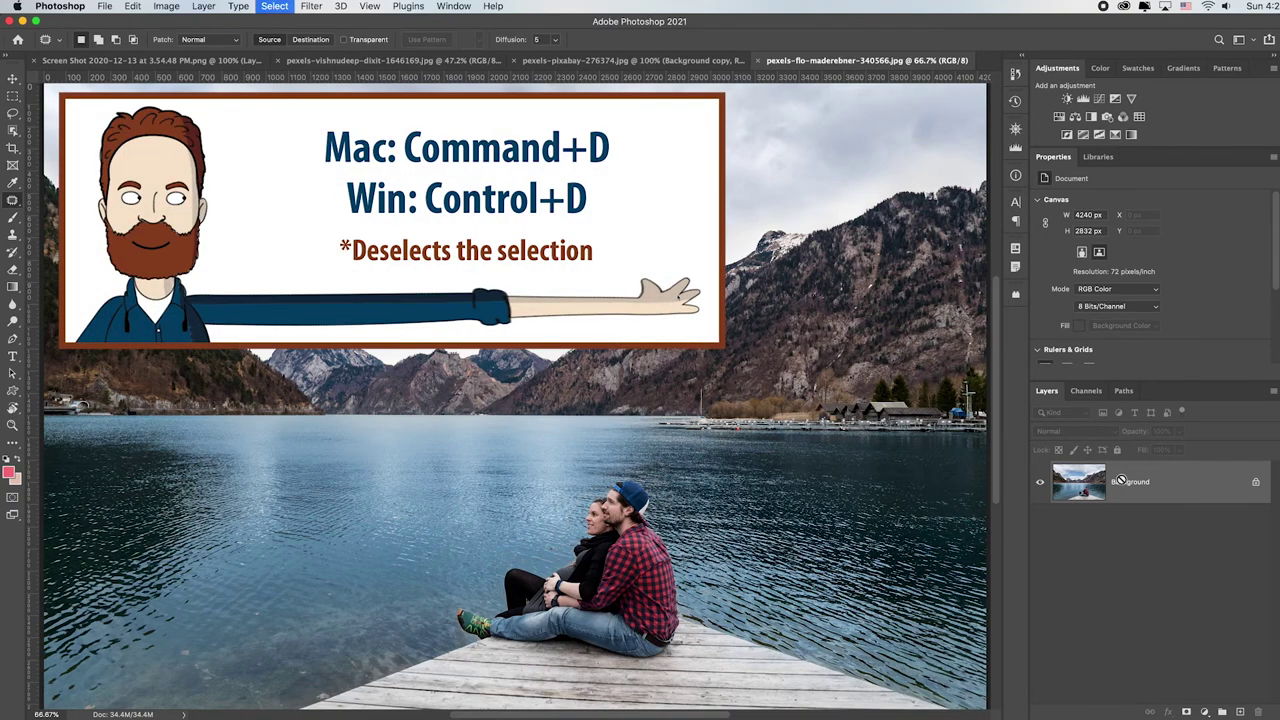
Duplicate the Background layer and select the couple on the copy with Select Subject.
key(super+j)
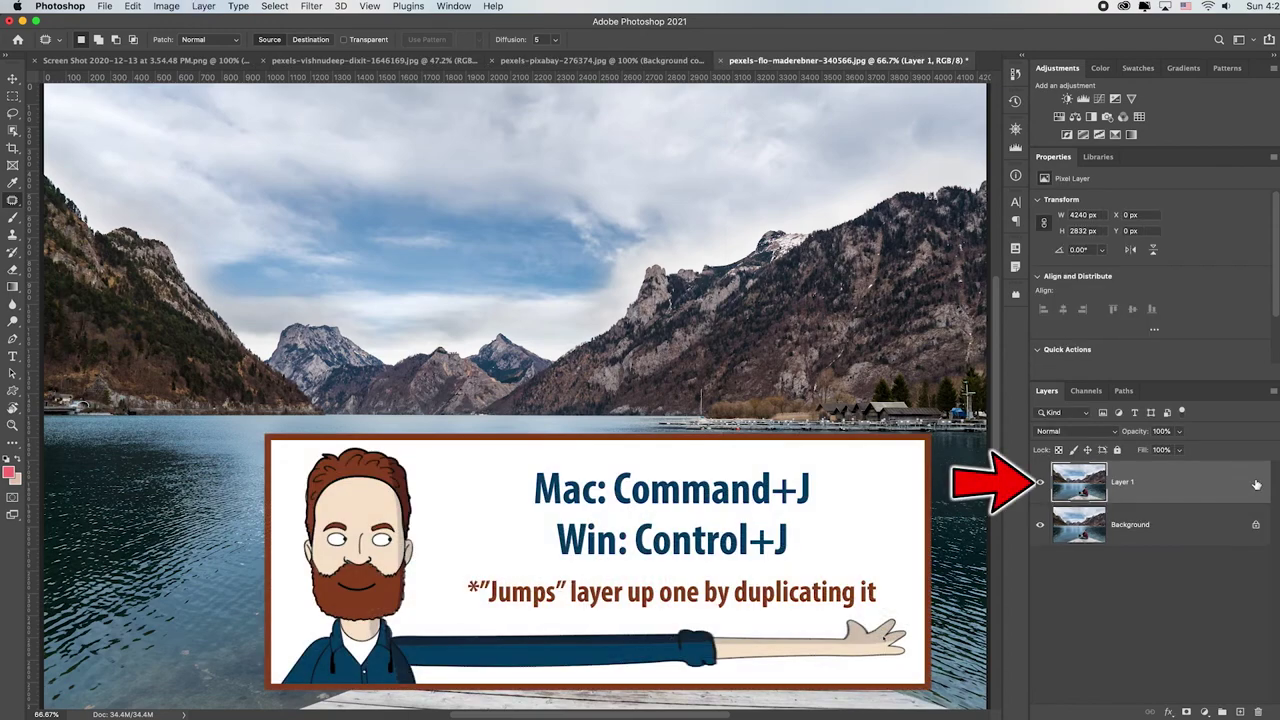
click(15, 131)
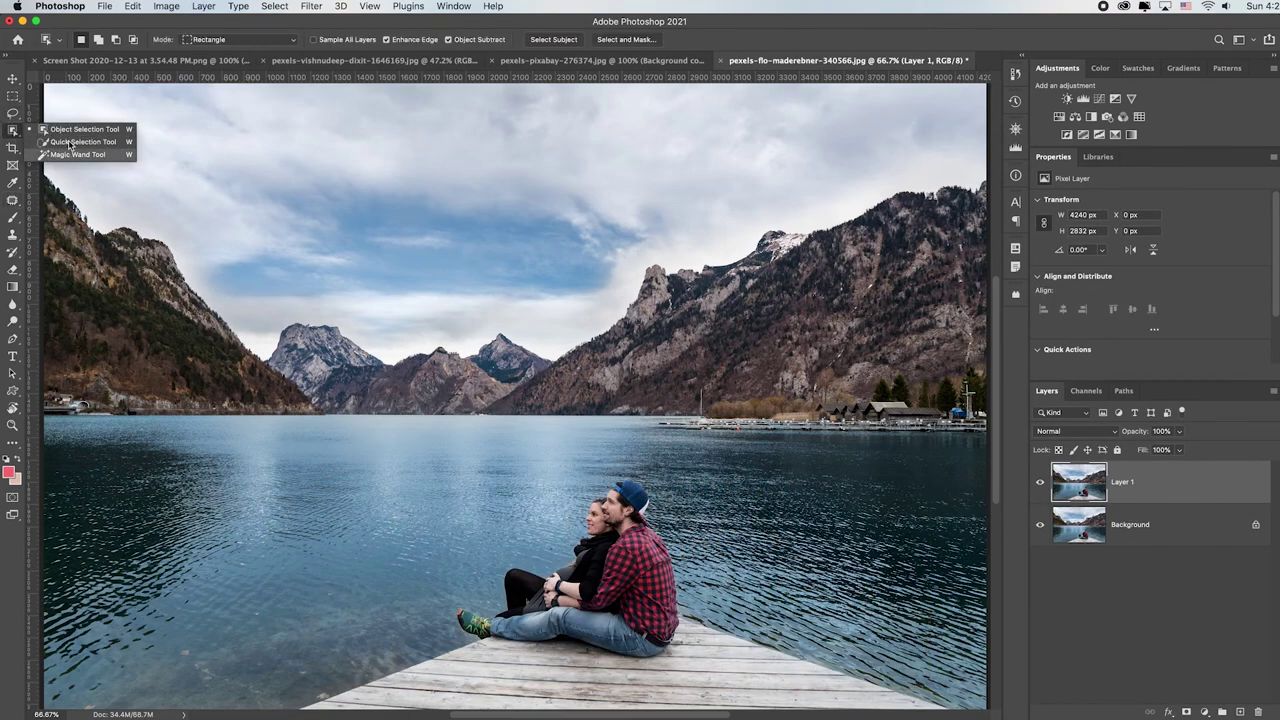
click(553, 40)
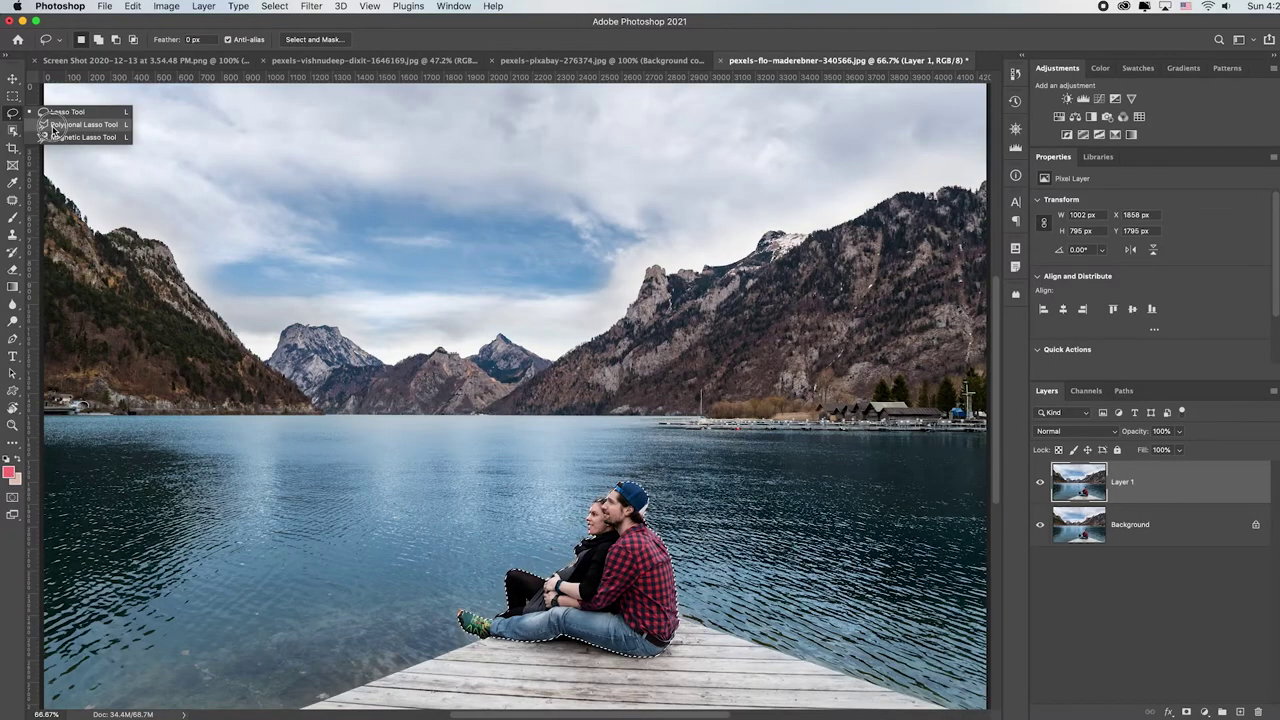
Draw a Polygonal Lasso selection around the couple and the dock in place of the current selection.
click(70, 108)
click(296, 693)
click(448, 640)
click(443, 603)
scroll(960, 697, down, 3)
click(285, 610)
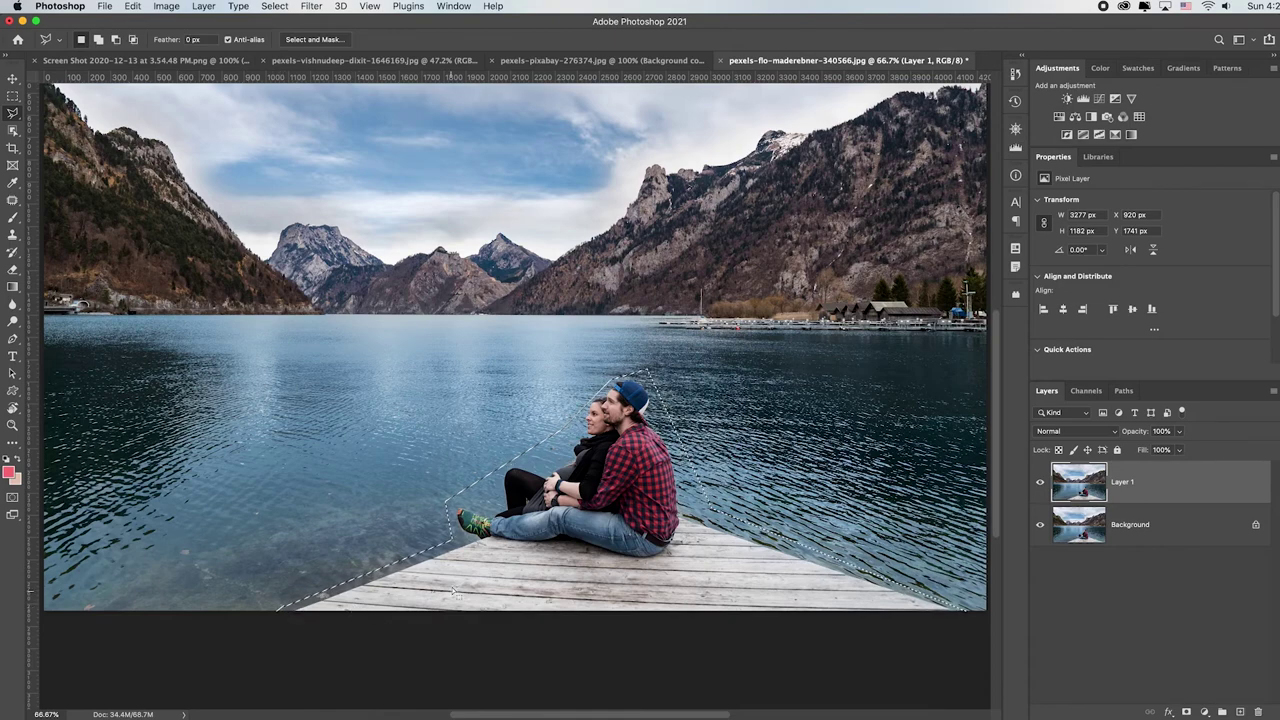
Open Content-Aware Fill for the selection and add the unsampled dark water on both sides of the lake to the sampling area.
right_click(604, 459)
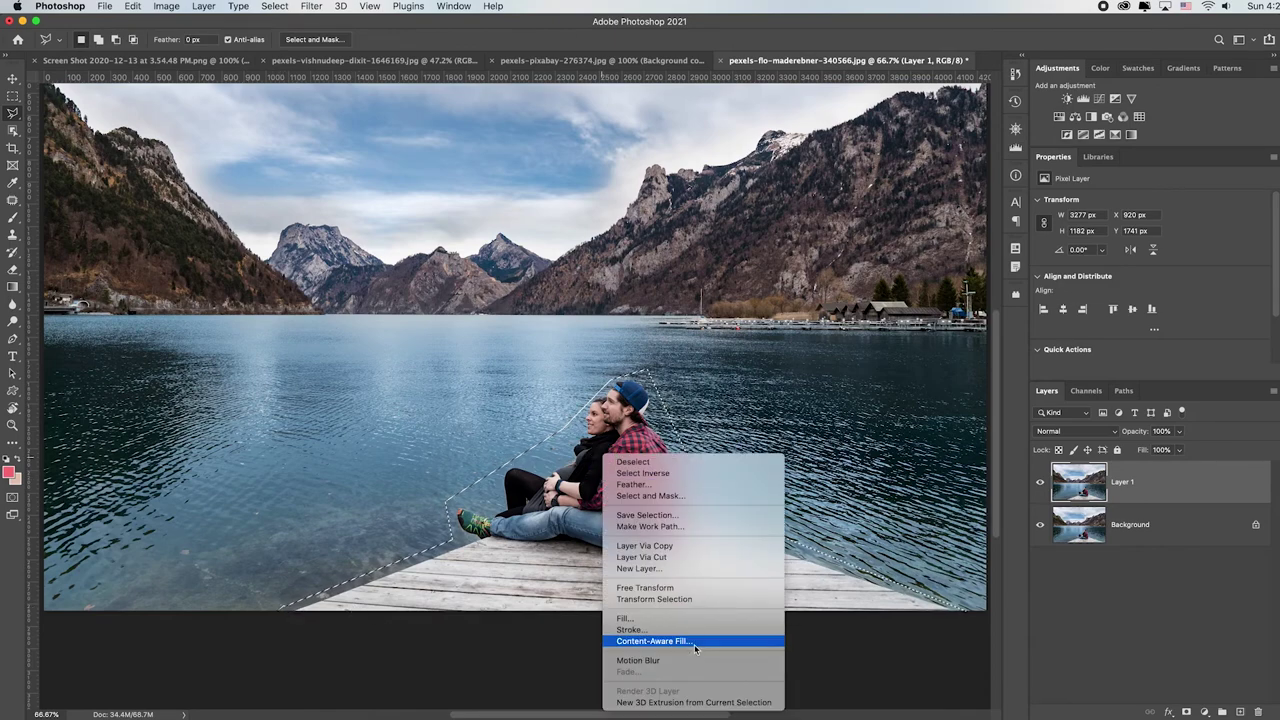
click(652, 641)
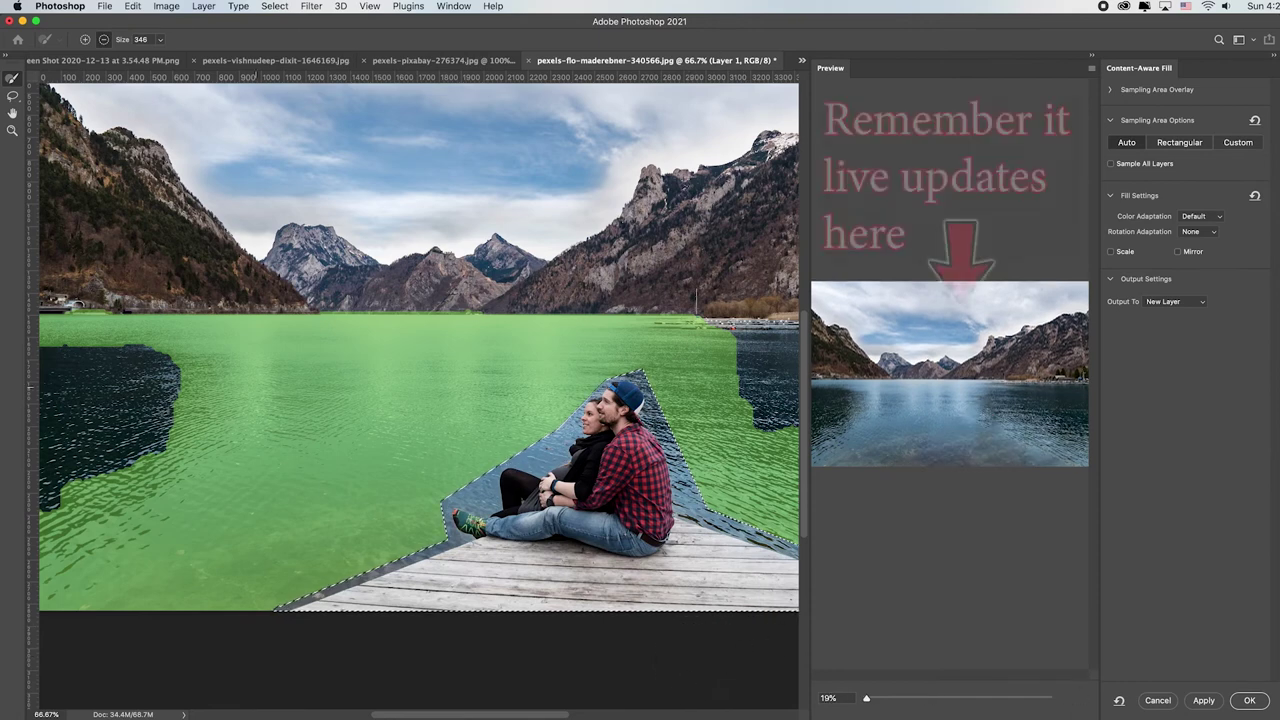
mouse_move(150, 380)
mouse_down()
mouse_move(114, 423)
mouse_move(29, 386)
mouse_move(86, 400)
mouse_move(142, 468)
mouse_up()
mouse_move(765, 365)
mouse_down()
mouse_move(783, 395)
mouse_move(745, 410)
mouse_up()
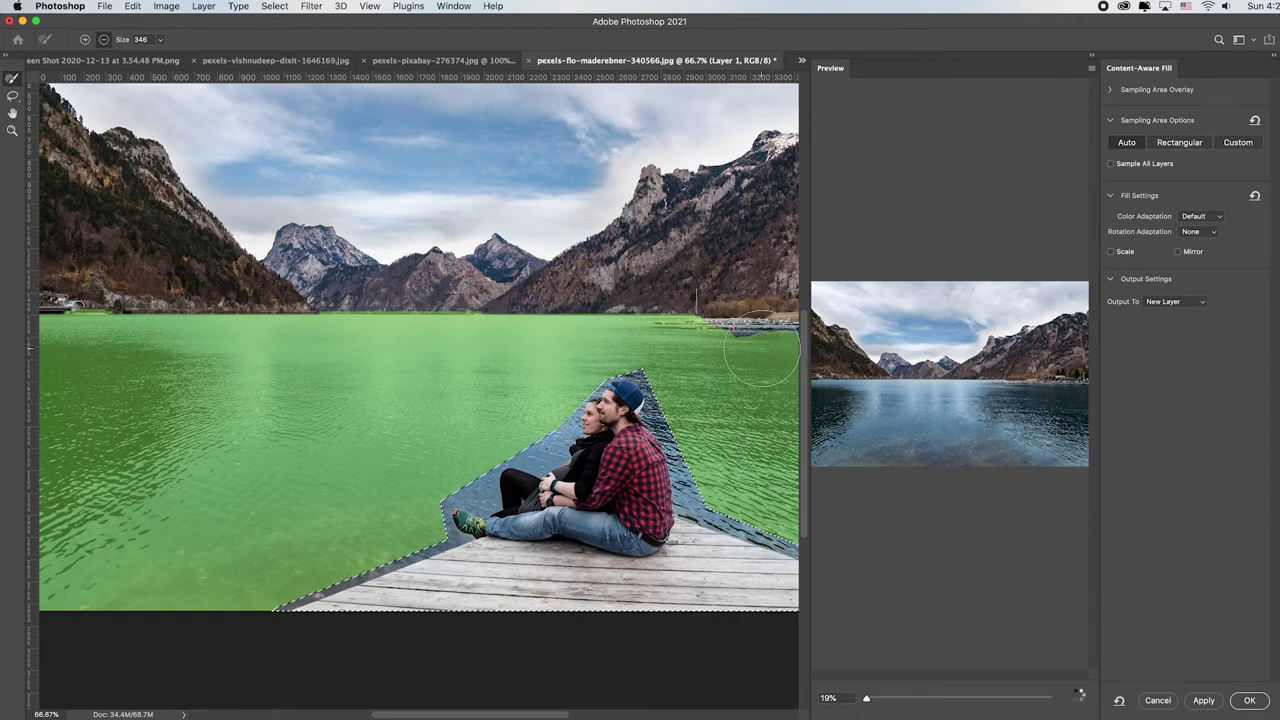
Set Color Adaptation to High, output the fill to a new layer, and deselect.
click(1196, 216)
click(1197, 225)
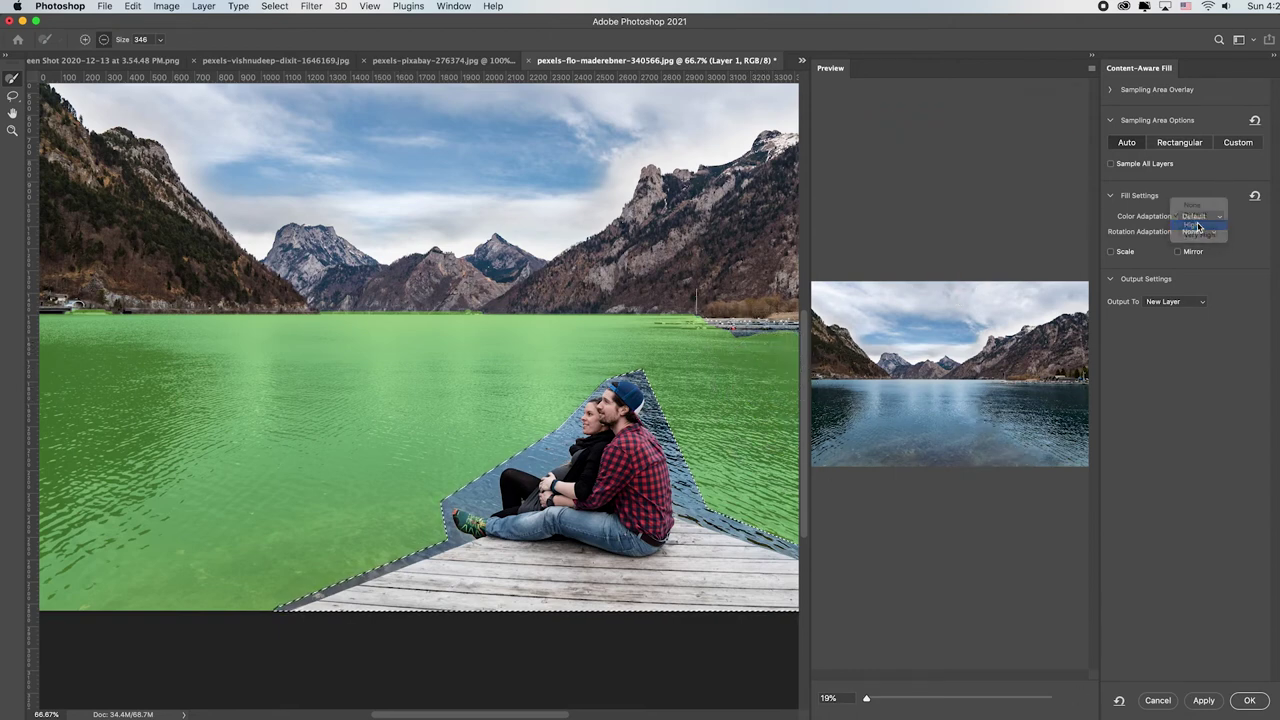
click(1250, 700)
key(super+d)
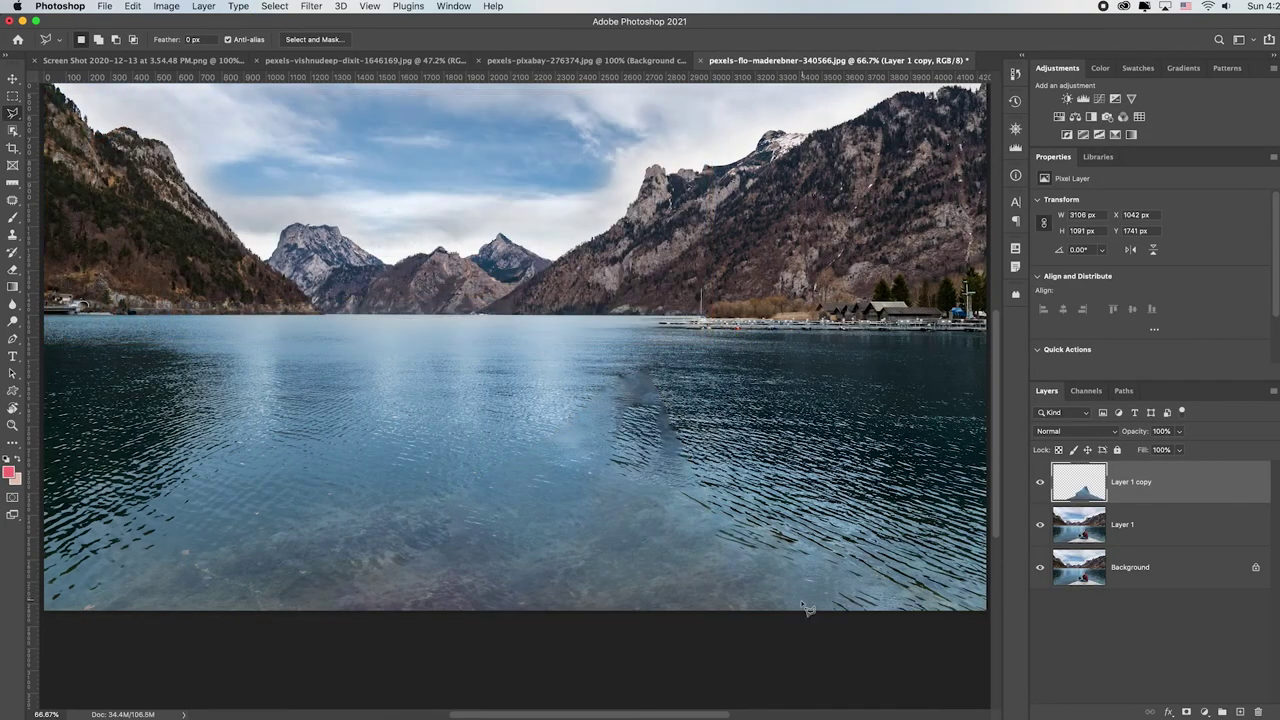
Merge the Layer 1 copy holding the filled water into Layer 1.
key(super+1)
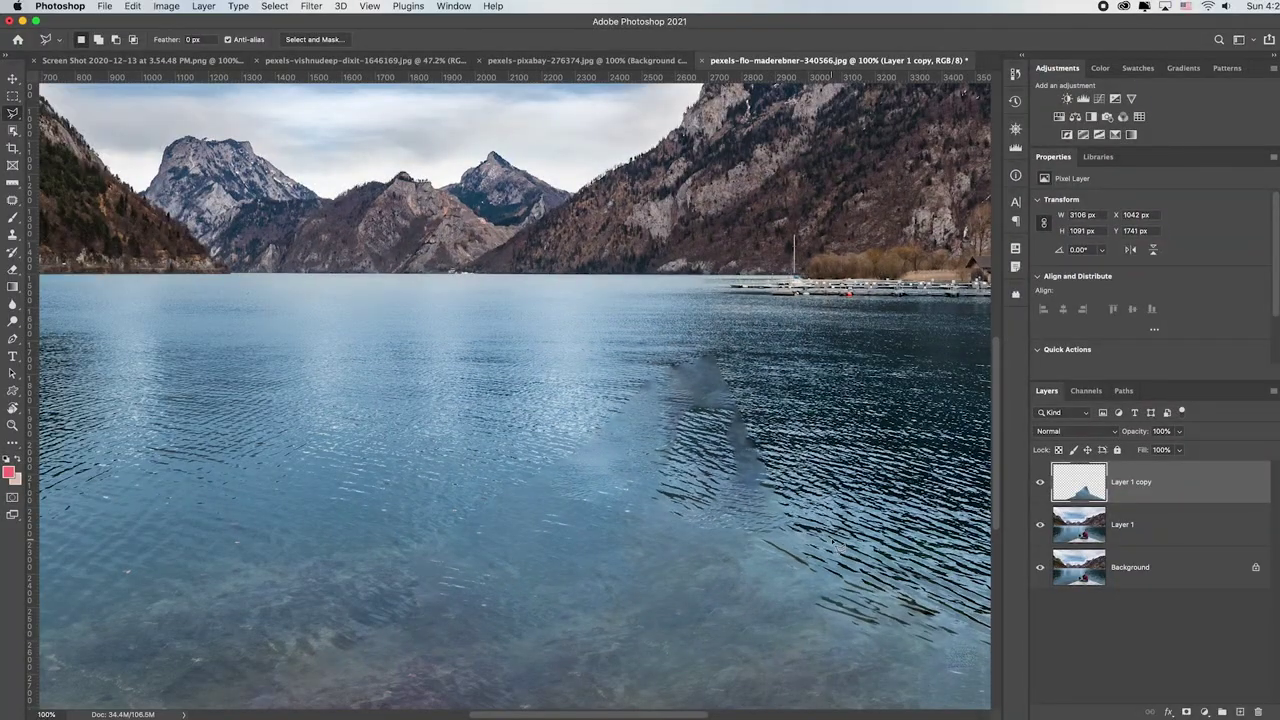
scroll(847, 544, down, 2)
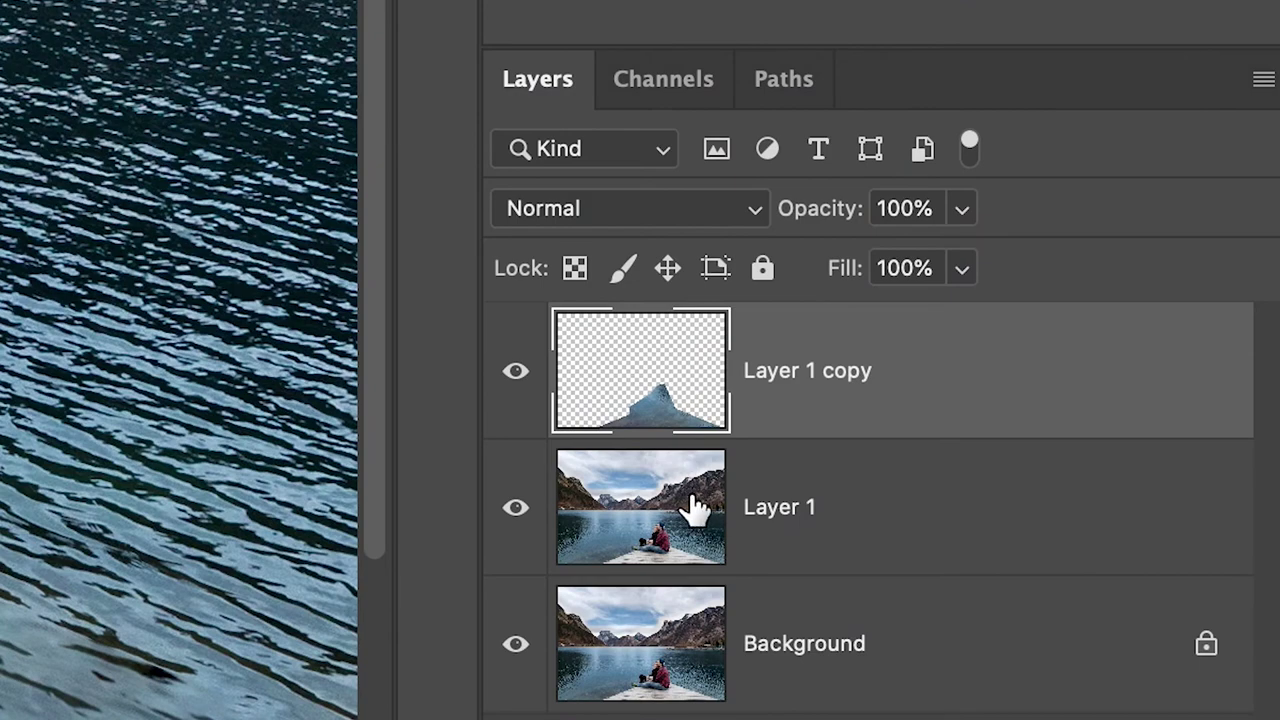
drag(697, 503, 777, 423)
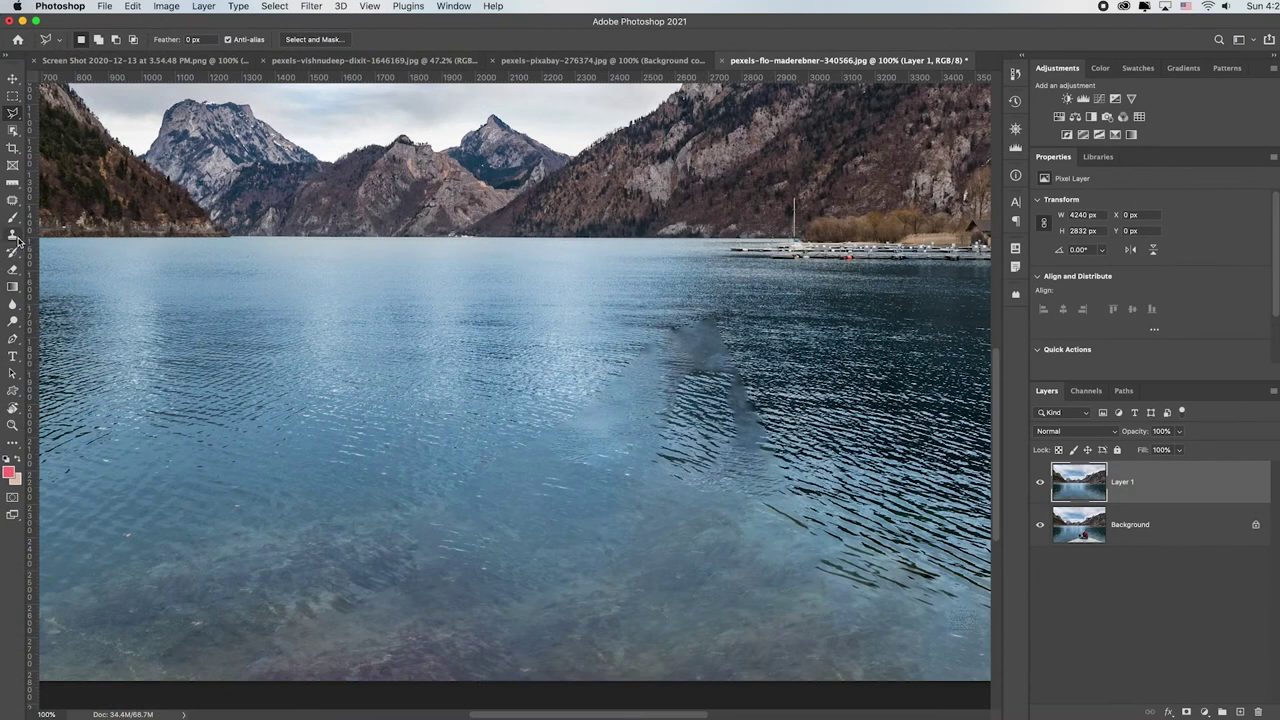
Try cloning dark water over the smudged patch with the Clone Stamp at 100% opacity, undo it, and lower the opacity to 40%.
click(13, 236)
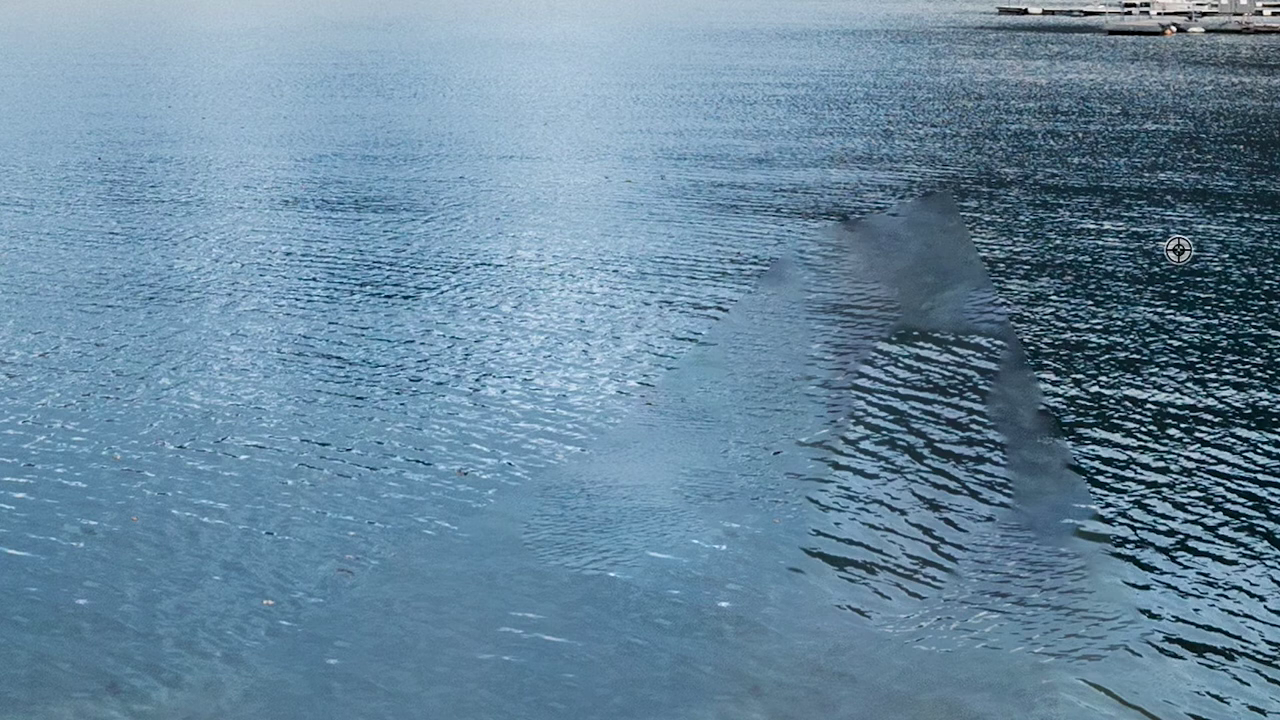
mouse_move(1174, 249)
mouse_down()
mouse_move(835, 225)
mouse_move(1037, 280)
mouse_up()
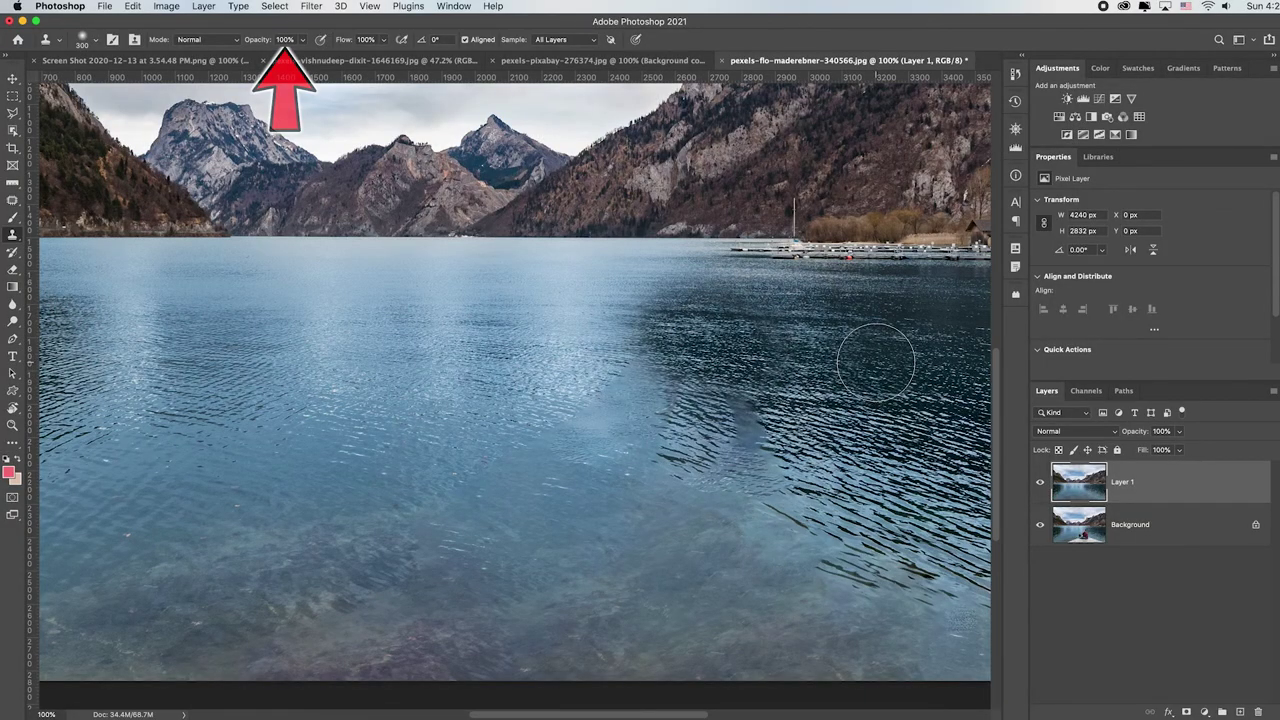
key(super+z)
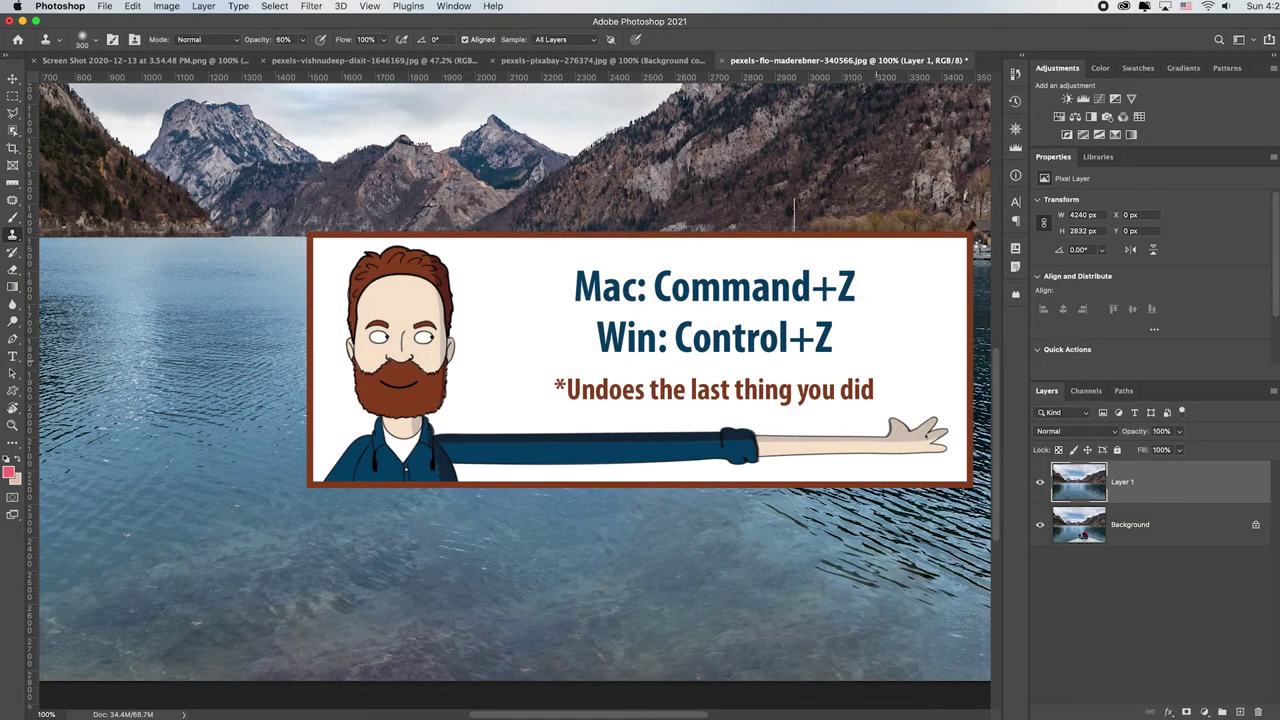
drag(258, 42, 281, 43)
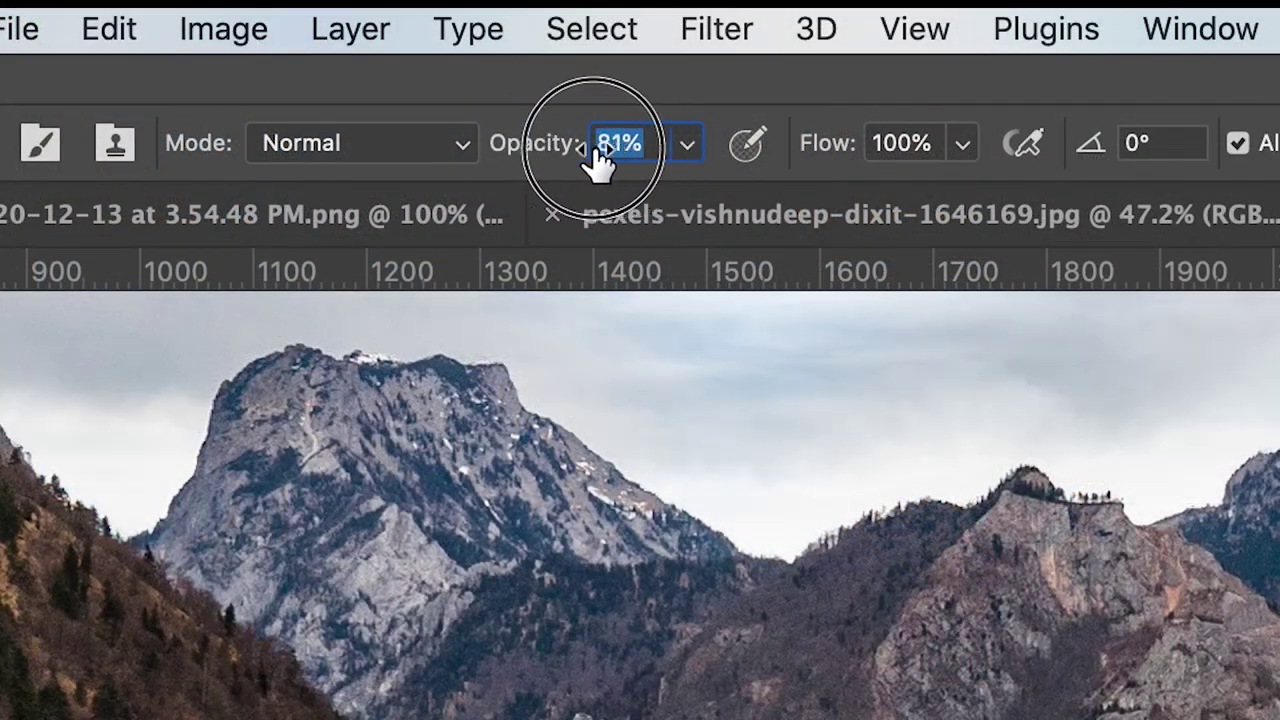
drag(598, 160, 571, 157)
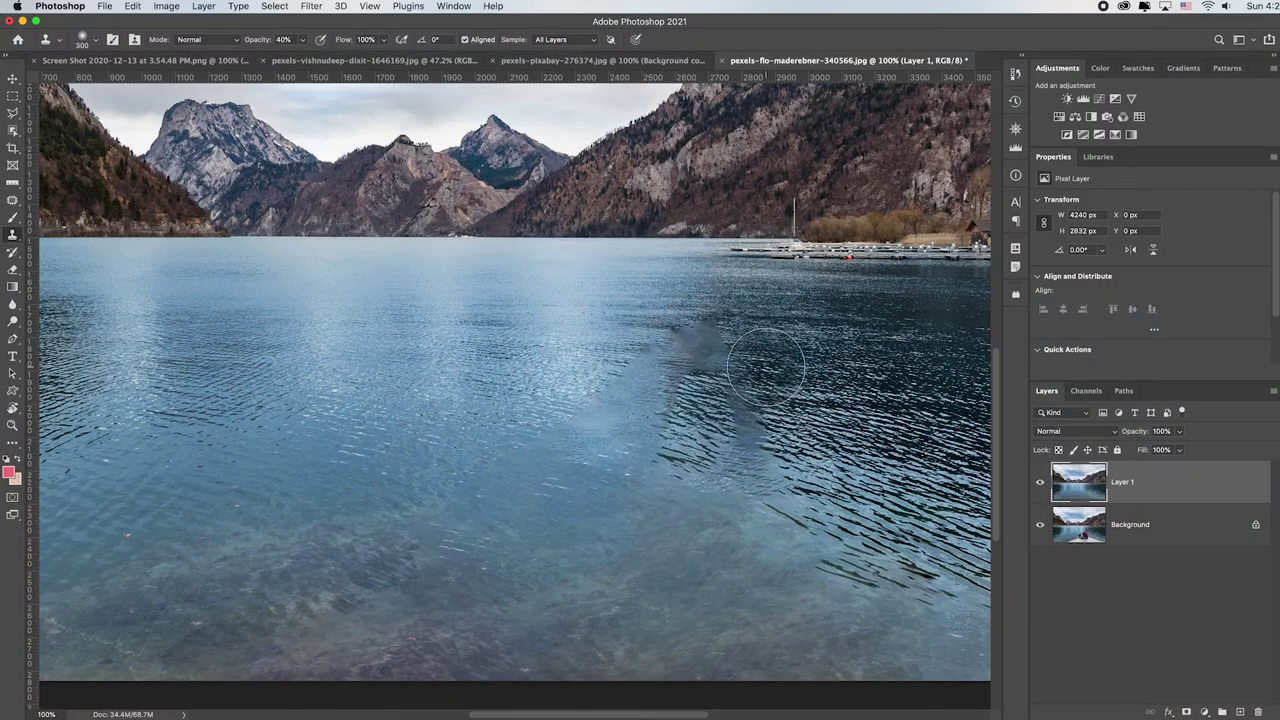
Try cloning water around the smudged patch with the Clone Stamp brush reduced to size 60, and undo the test strokes.
key(bracketleft)
key(bracketleft)
key(bracketleft)
key(bracketleft)
key(bracketleft)
key(bracketleft)
key(bracketleft)
key(bracketleft)
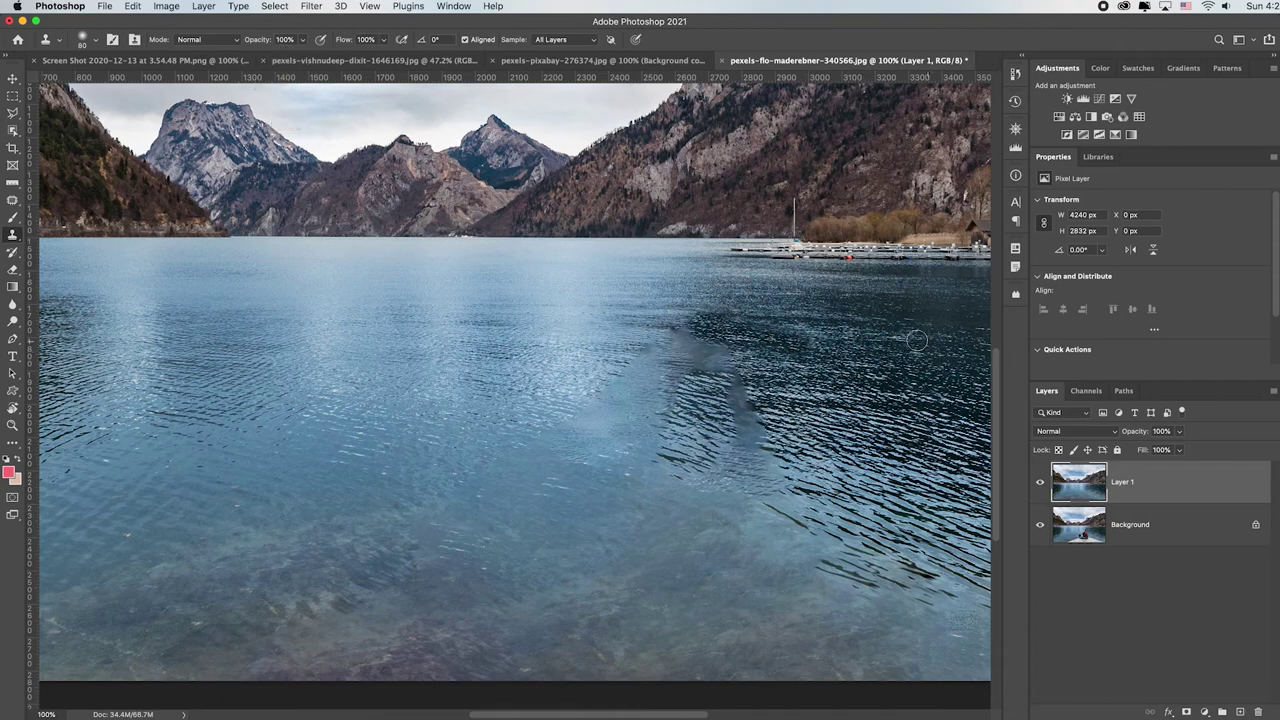
key(super+z)
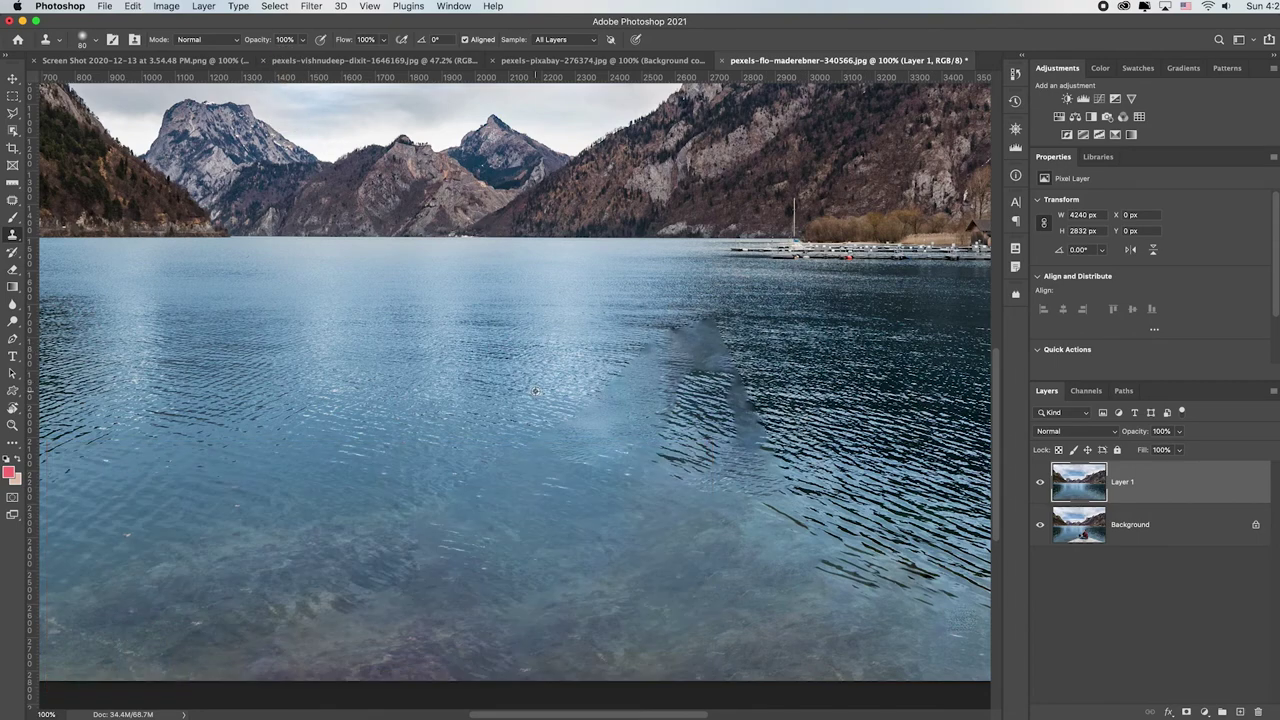
key(super+z)
key(super+shift+z)
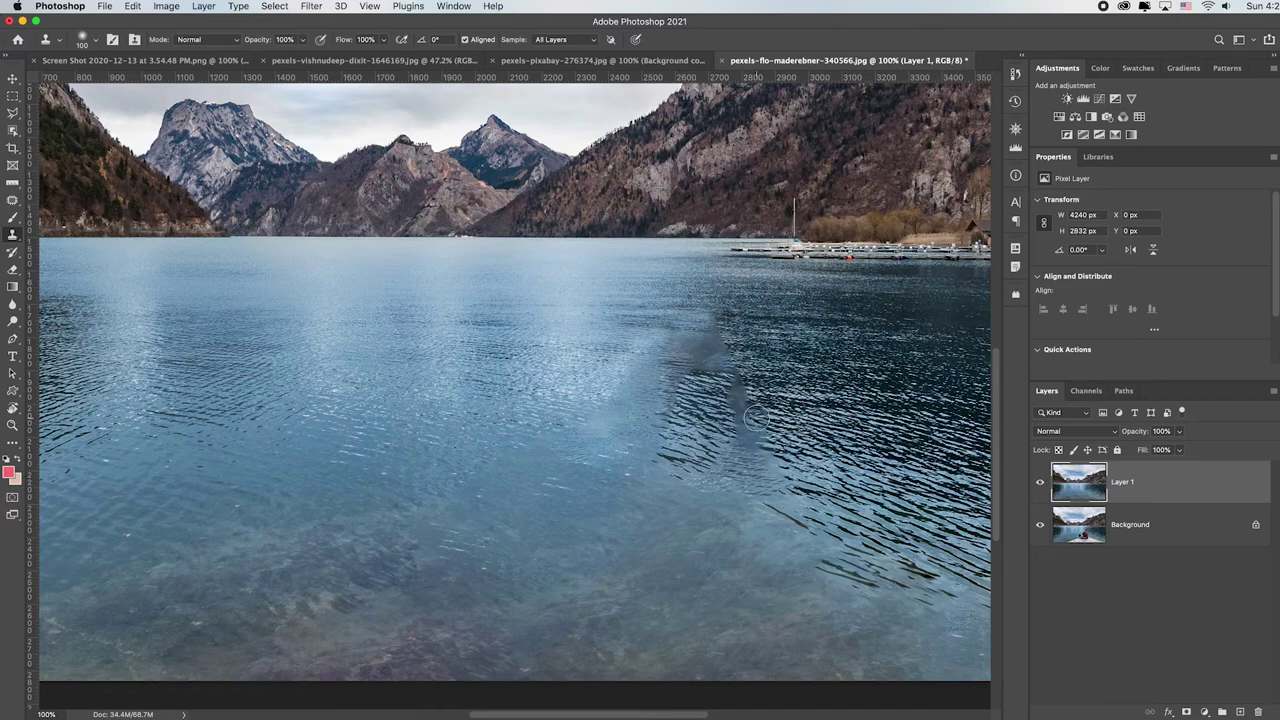
Clone clean lake water over the smudged patch with a size 100 Clone Stamp, lowering the opacity to 70% and finally 30% for blending.
scroll(500, 366, up, 1)
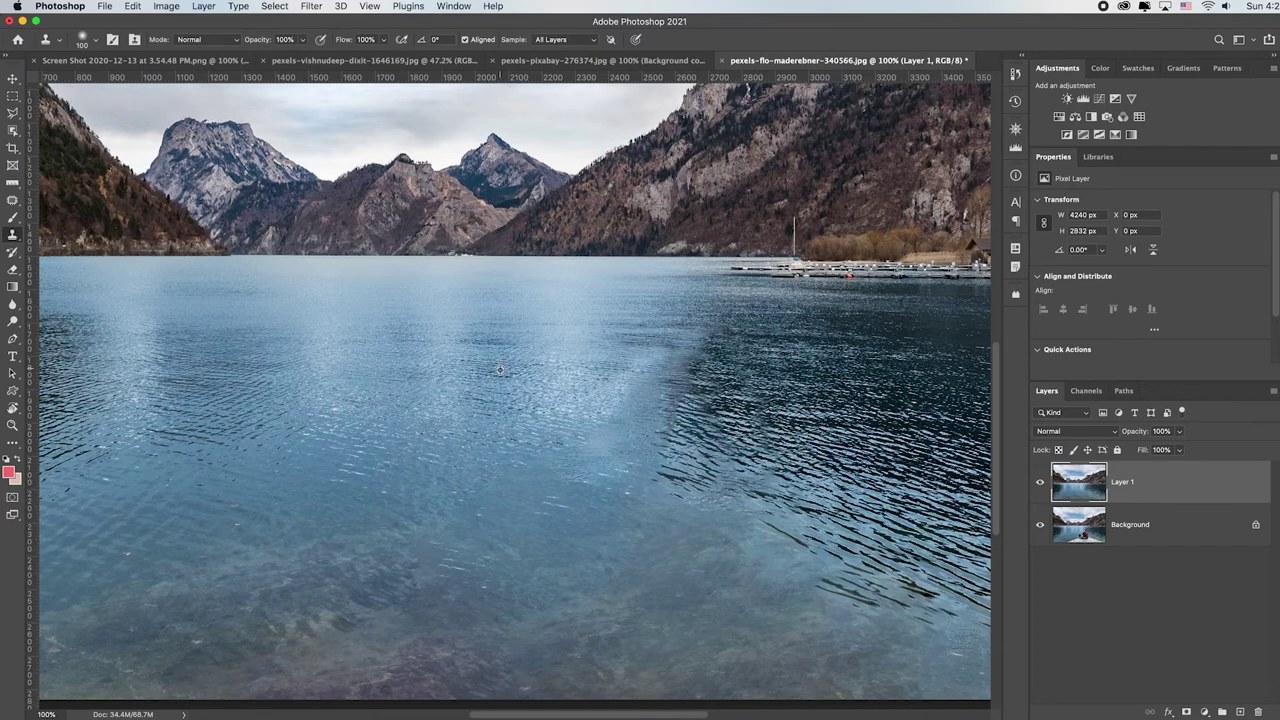
scroll(675, 391, left, 1)
key(7)
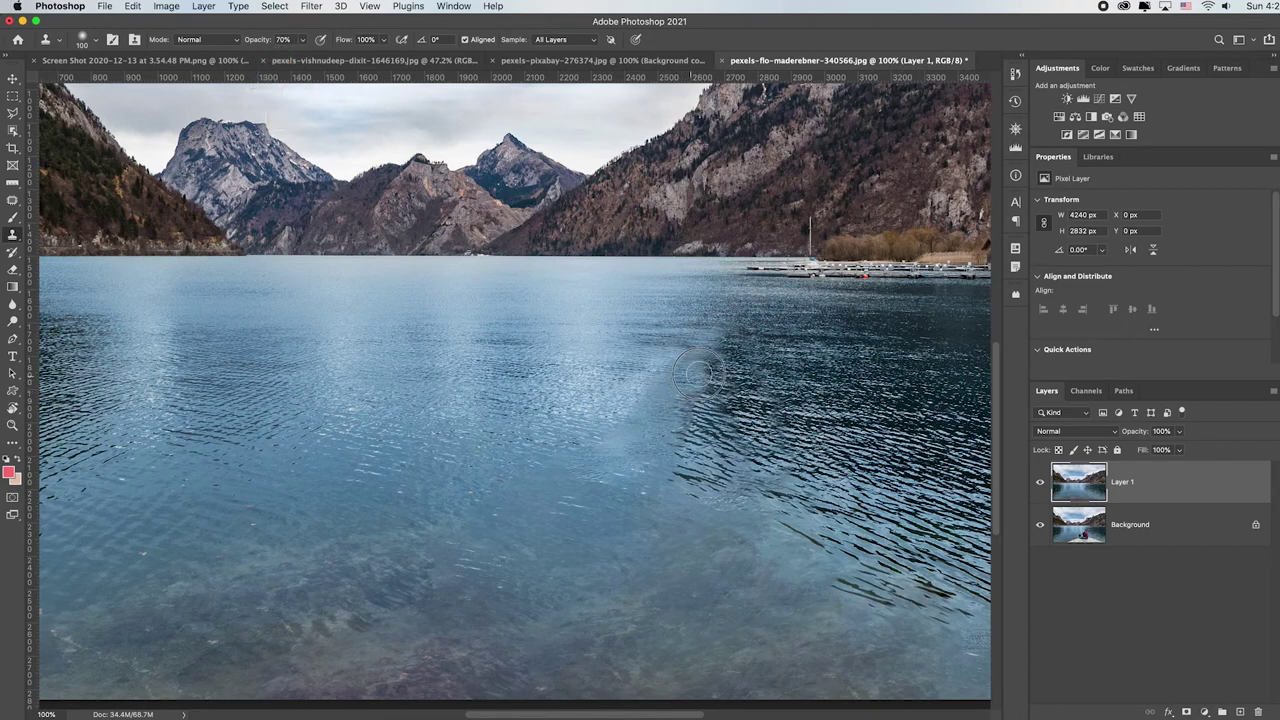
key(3)
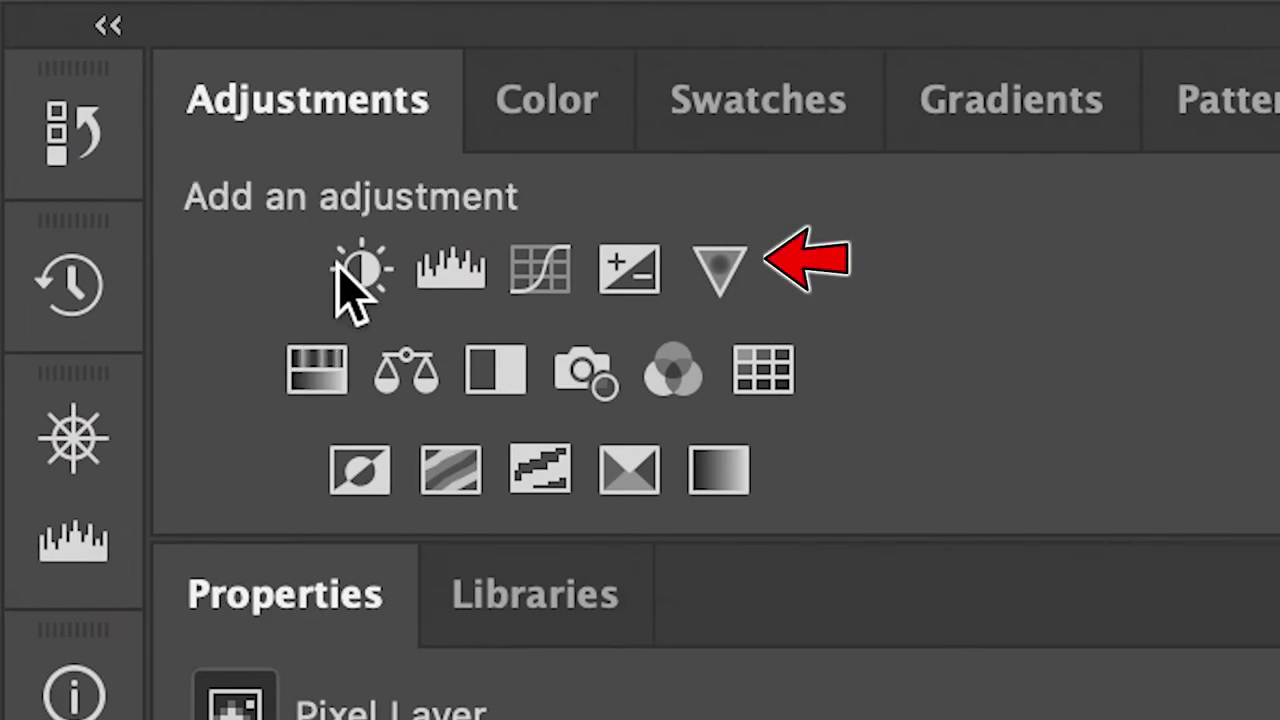
Add a Vibrance adjustment layer with Vibrance +99 and Saturation +15, and compare the photo with and without it.
click(745, 294)
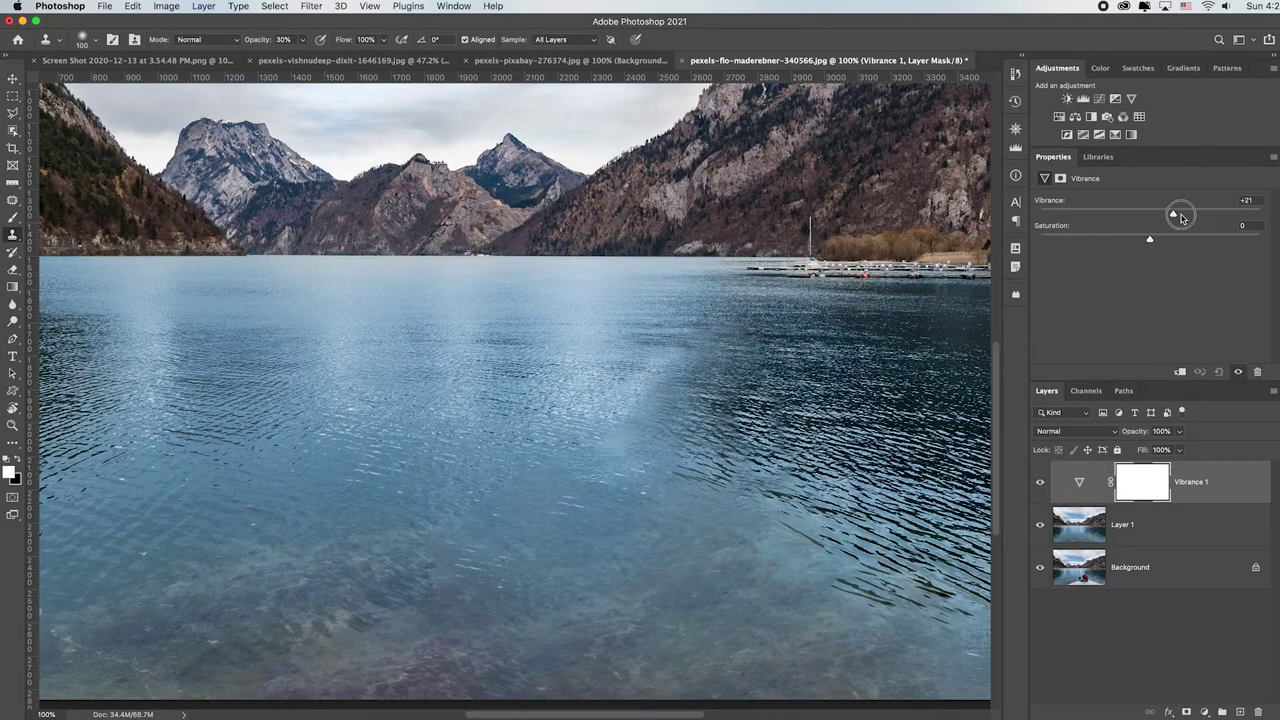
drag(1181, 217, 1251, 219)
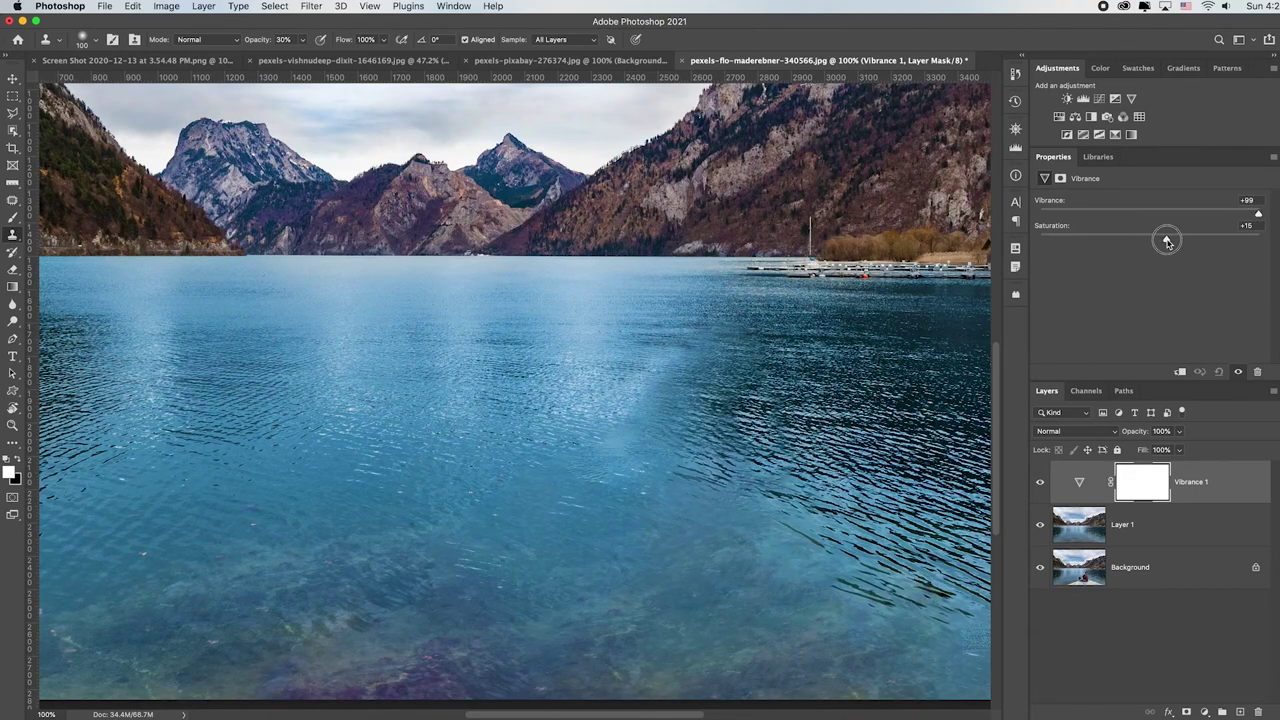
key(super+minus)
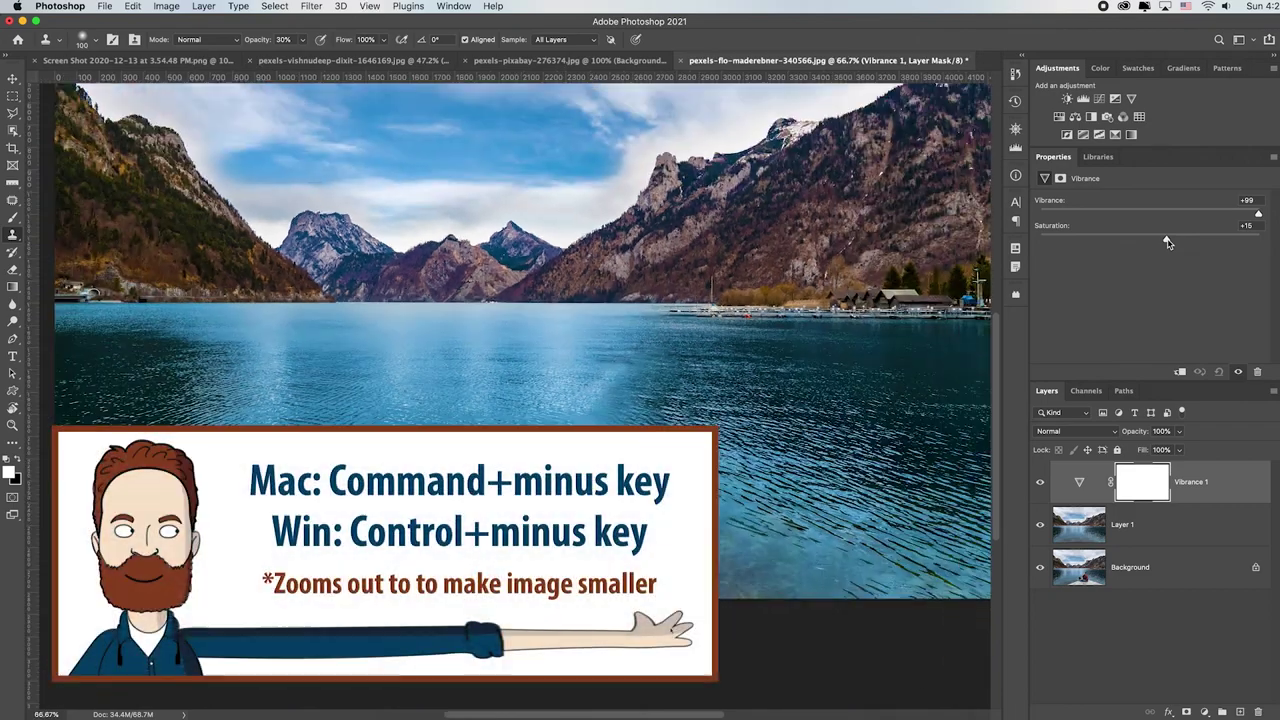
click(1041, 487)
click(1041, 487)
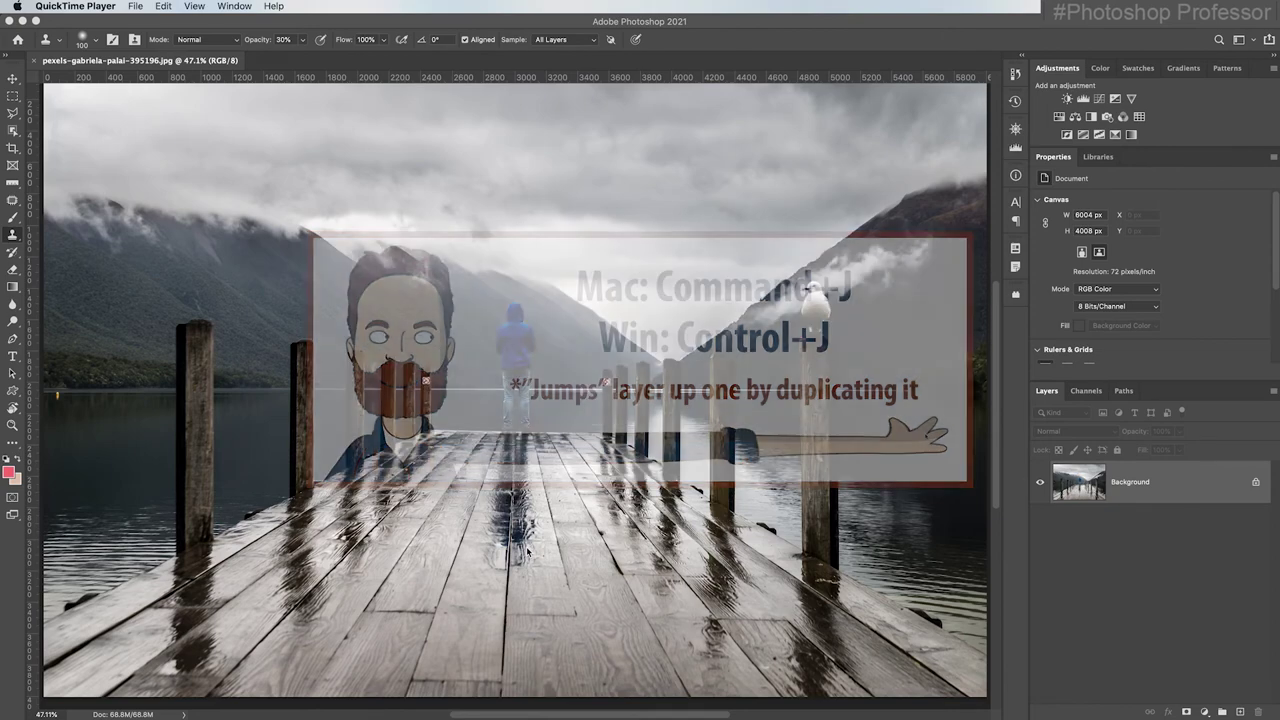
Duplicate the Background layer of the rainy dock photo and switch to the Spot Healing Brush.
click(1070, 629)
key(super+j)
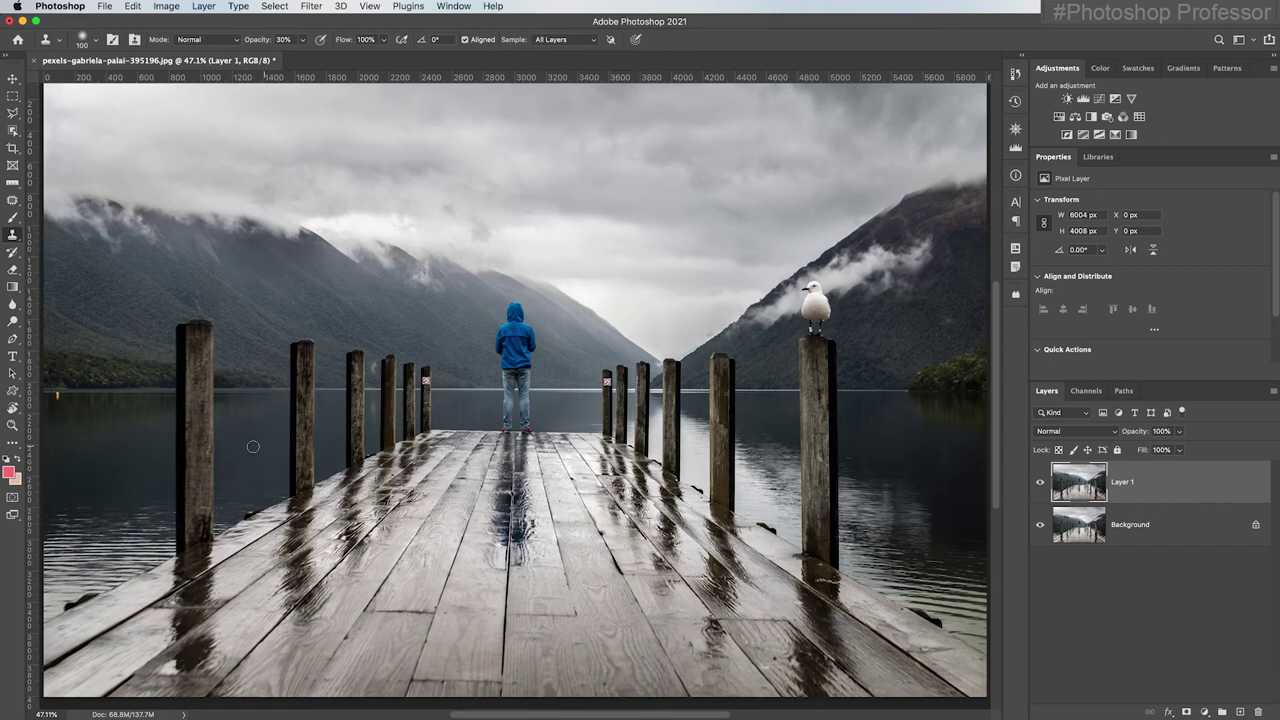
drag(12, 200, 71, 205)
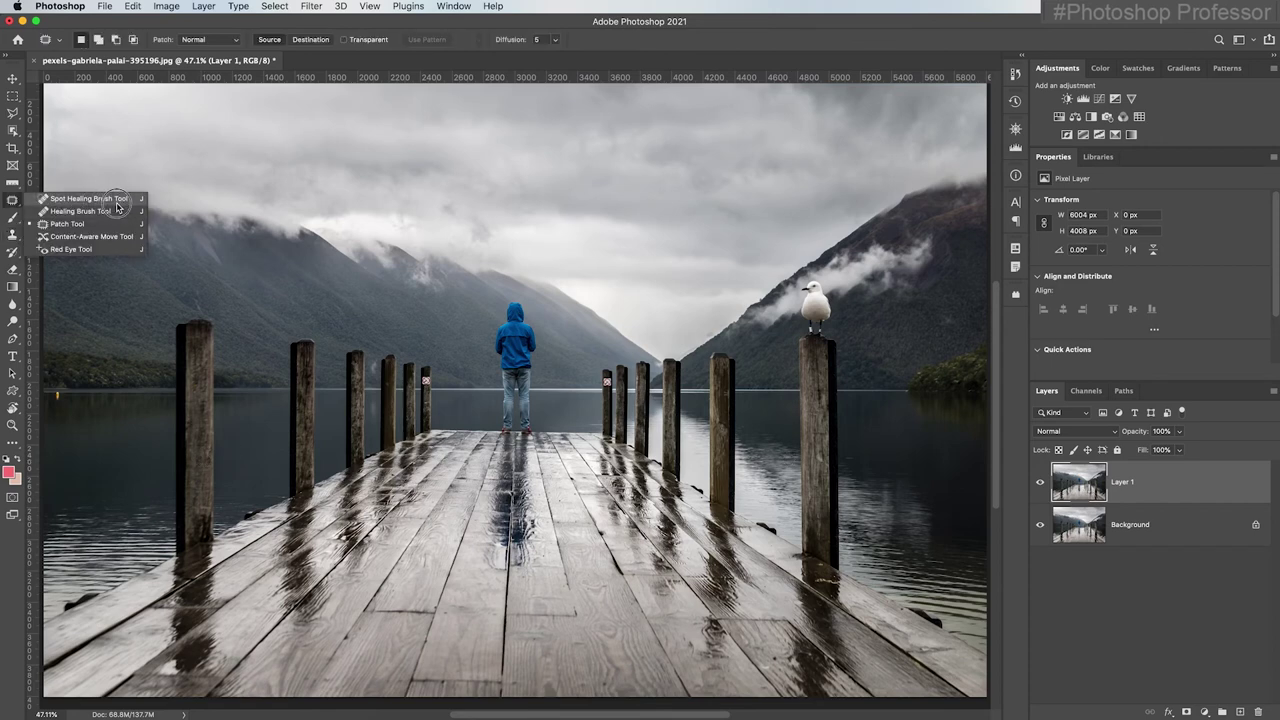
click(116, 200)
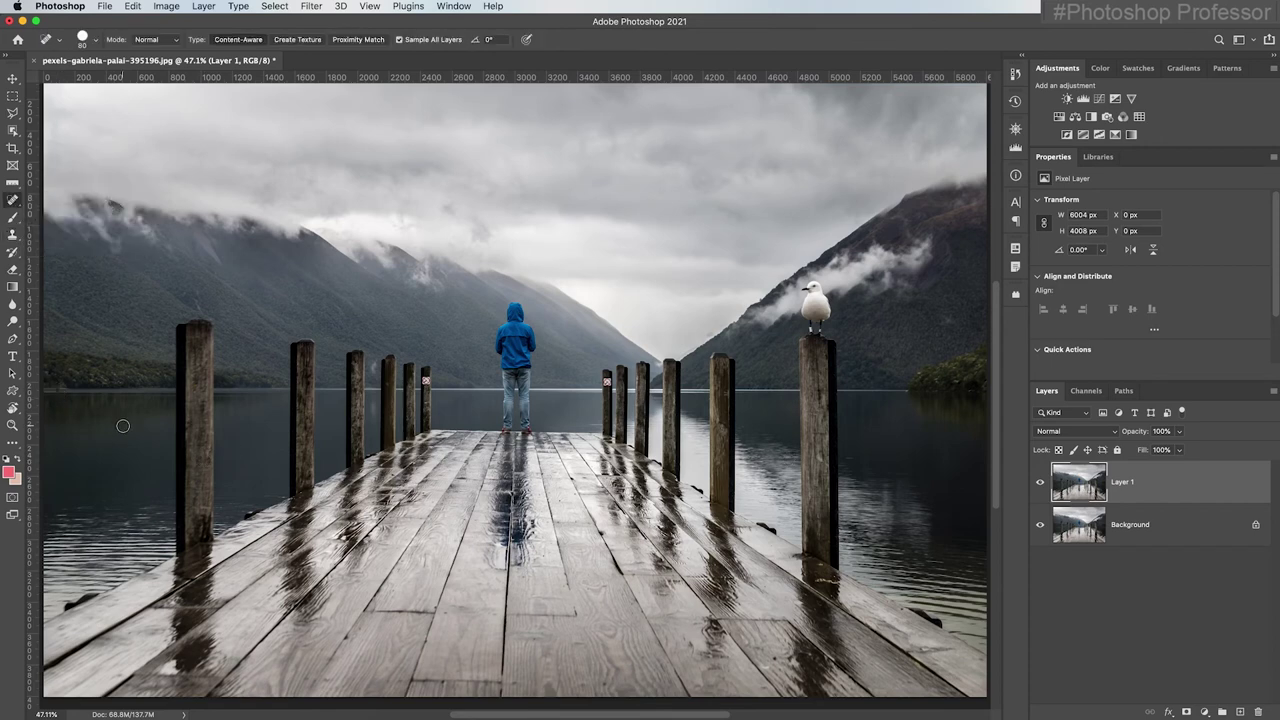
Remove the prohibition sign from the post left of the person using the Spot Healing Brush at size 30.
scroll(207, 475, up, 2)
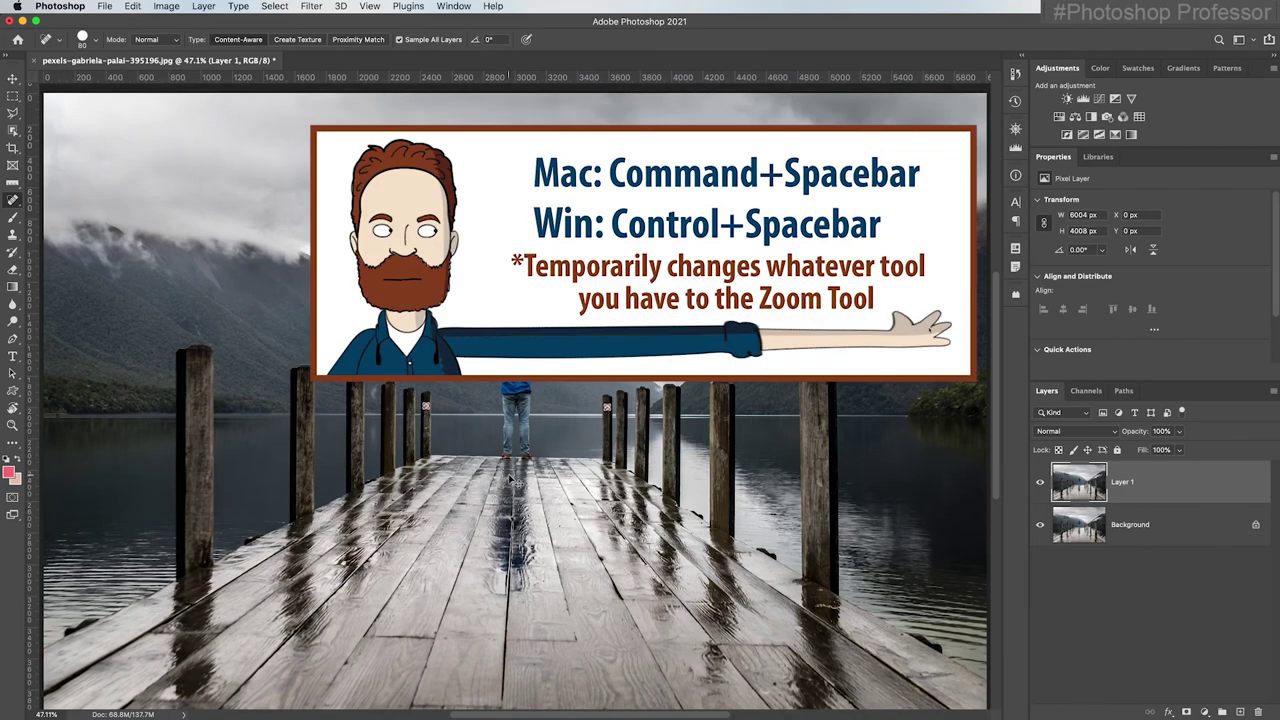
super+click(427, 405)
mouse_move(338, 464)
mouse_down()
mouse_move(427, 485)
mouse_move(414, 500)
mouse_move(437, 443)
mouse_move(608, 386)
mouse_move(251, 343)
mouse_move(480, 337)
mouse_up()
key(space)
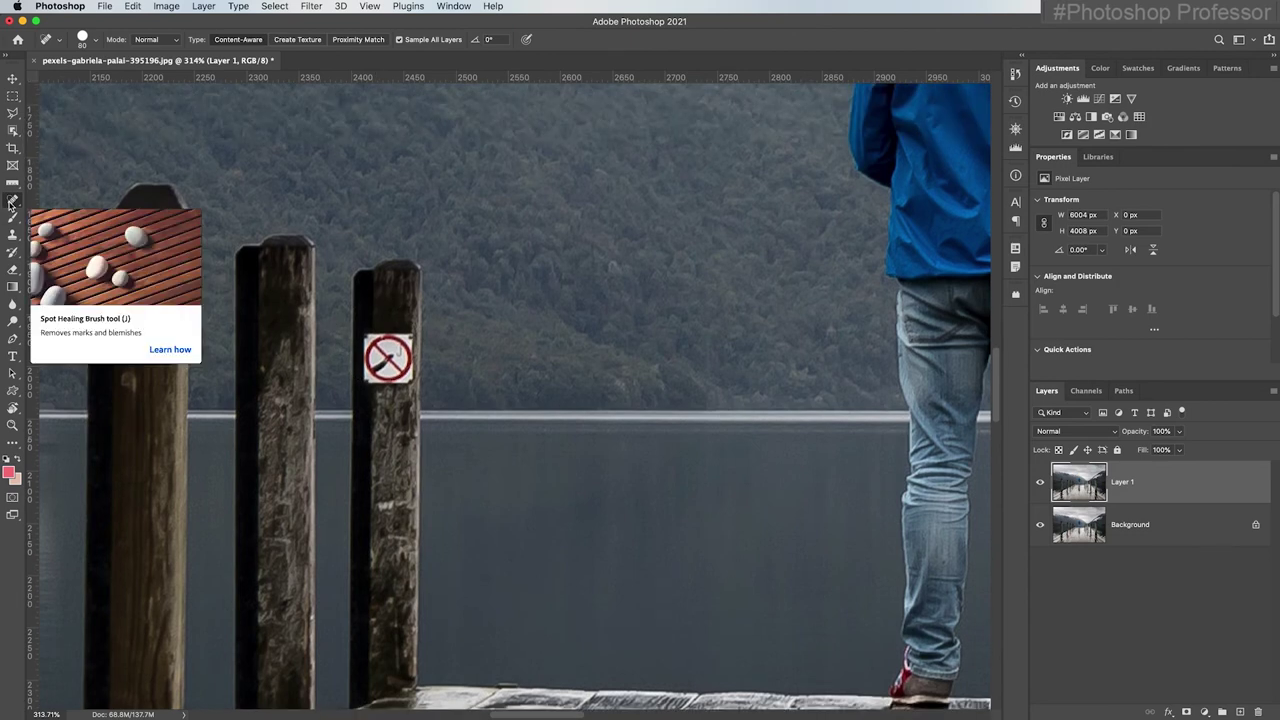
key(bracketleft)
key(bracketleft)
key(bracketleft)
key(bracketleft)
key(bracketleft)
key(bracketleft)
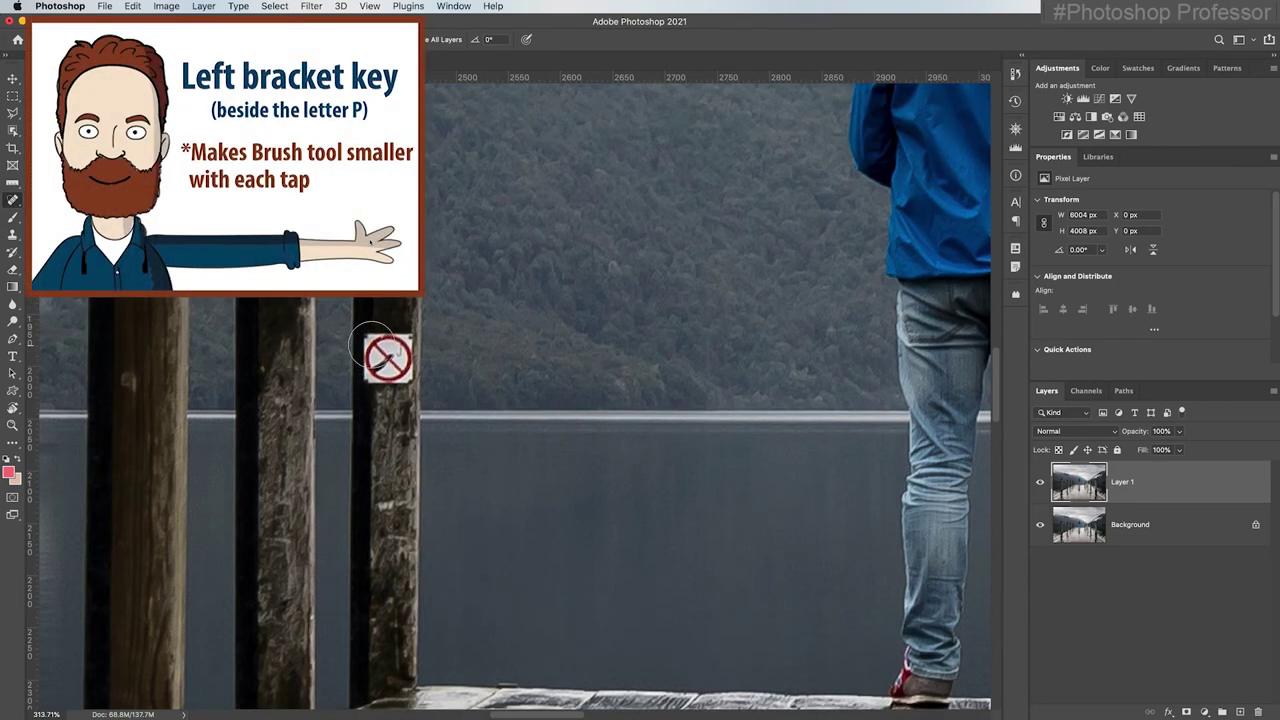
key(bracketright)
key(bracketright)
key(bracketright)
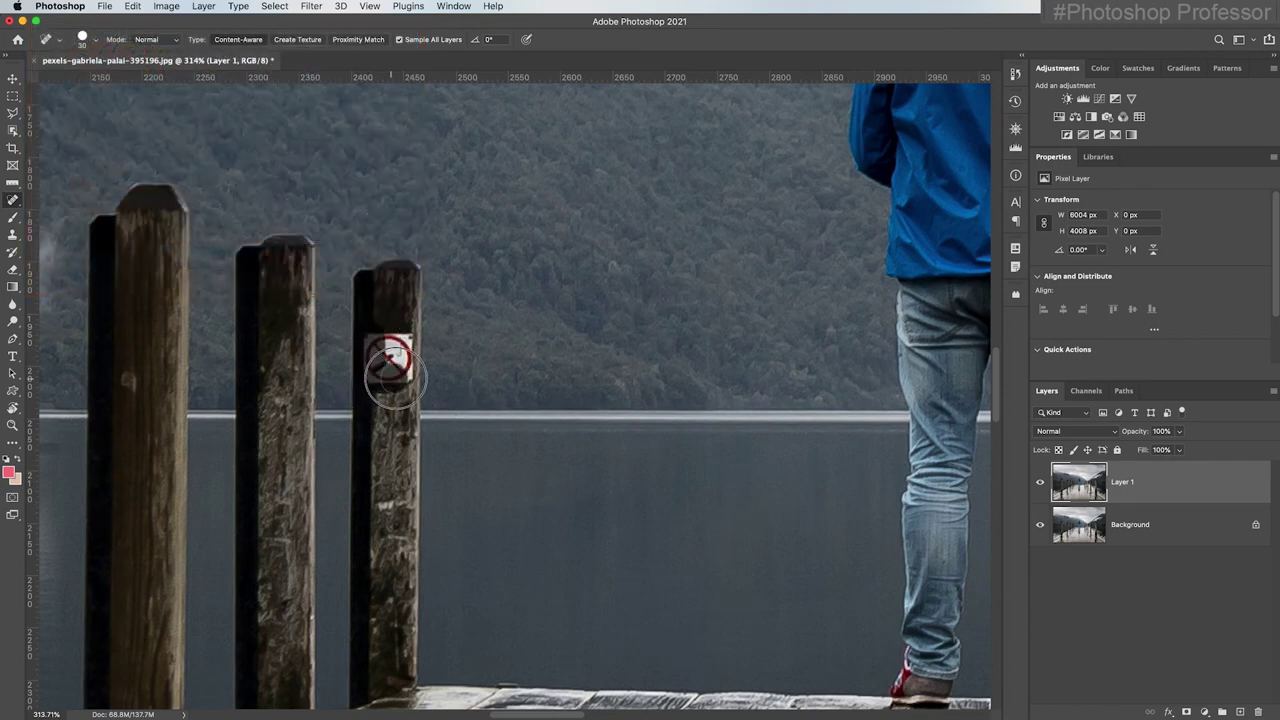
drag(400, 378, 389, 349)
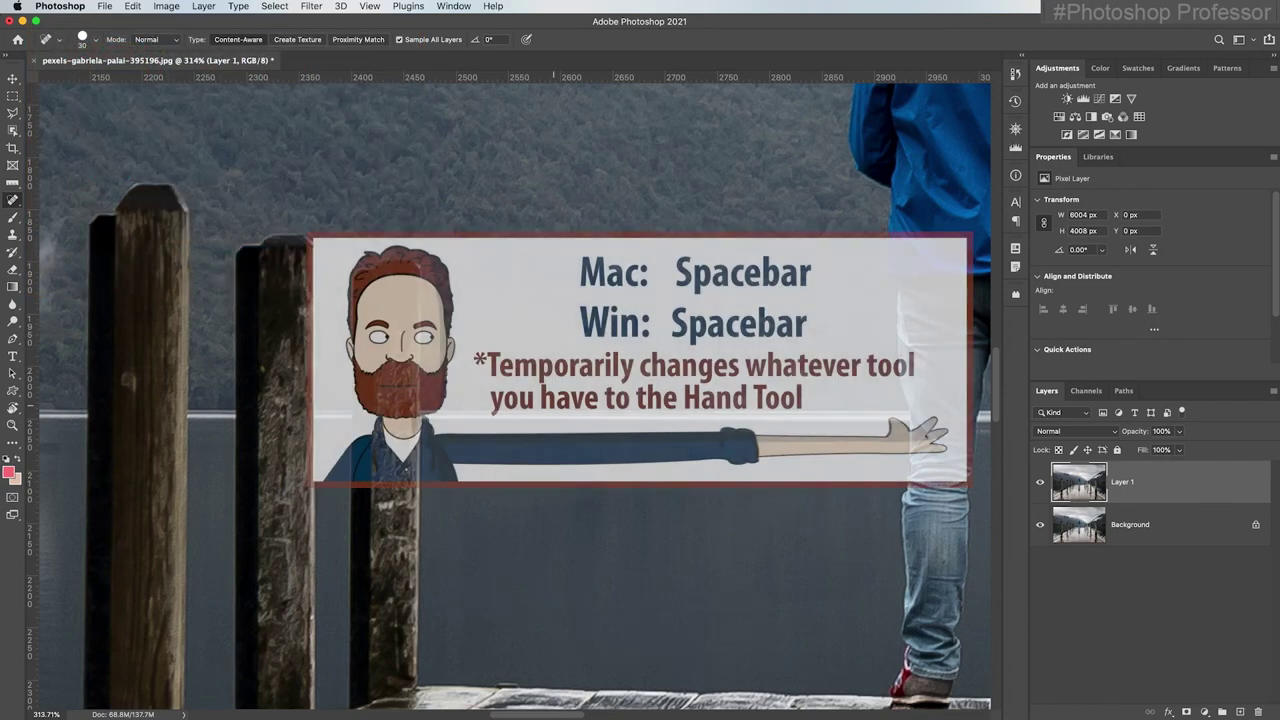
Remove the sign from the post right of the person with the Spot Healing Brush.
drag(880, 450, 310, 345)
drag(867, 355, 660, 410)
drag(764, 300, 768, 278)
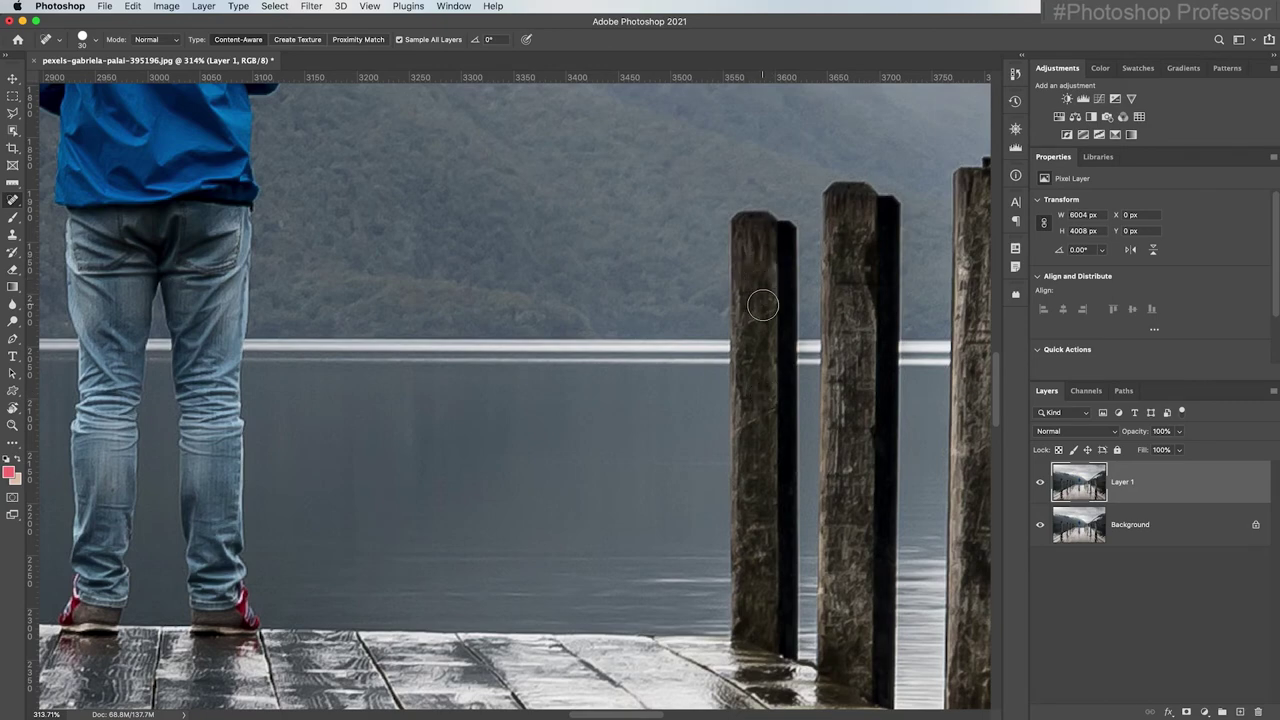
Select the person in the blue jacket with the Object Selection tool.
scroll(755, 326, up, 6)
scroll(755, 326, left, 4)
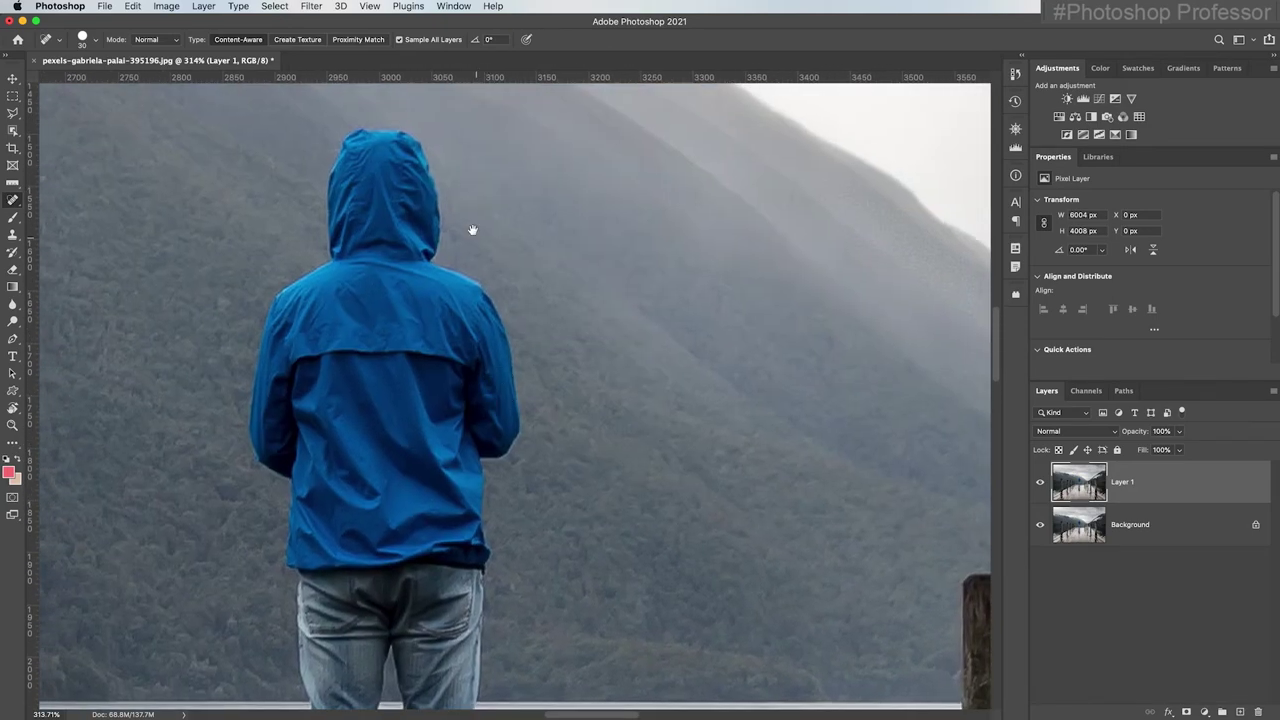
drag(463, 265, 480, 198)
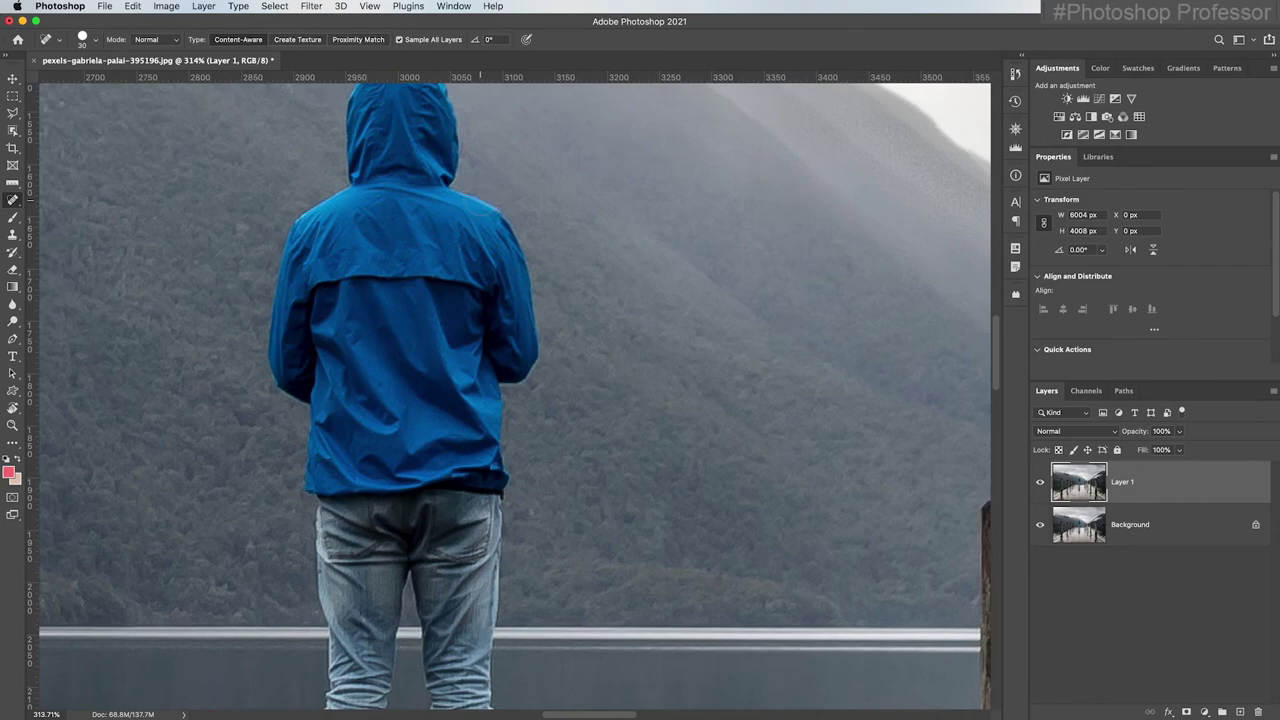
key(super+minus)
key(super+minus)
key(super+minus)
key(super+plus)
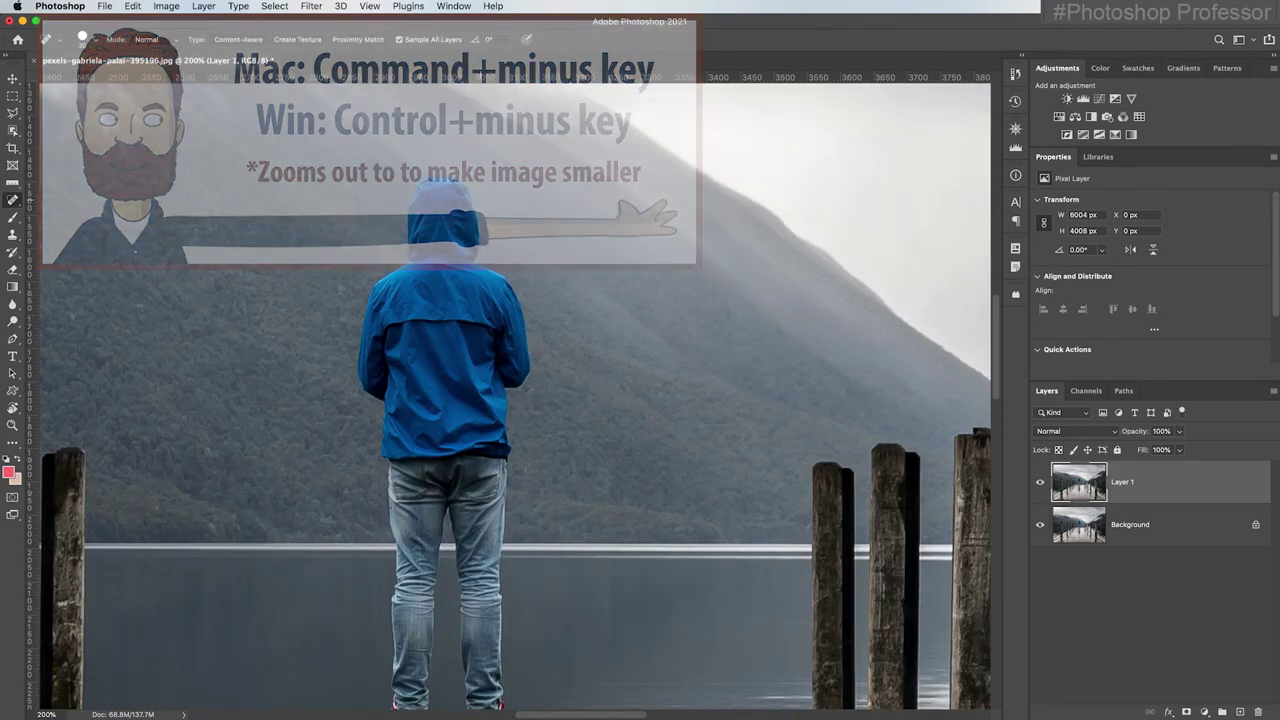
drag(12, 130, 95, 127)
drag(430, 97, 665, 651)
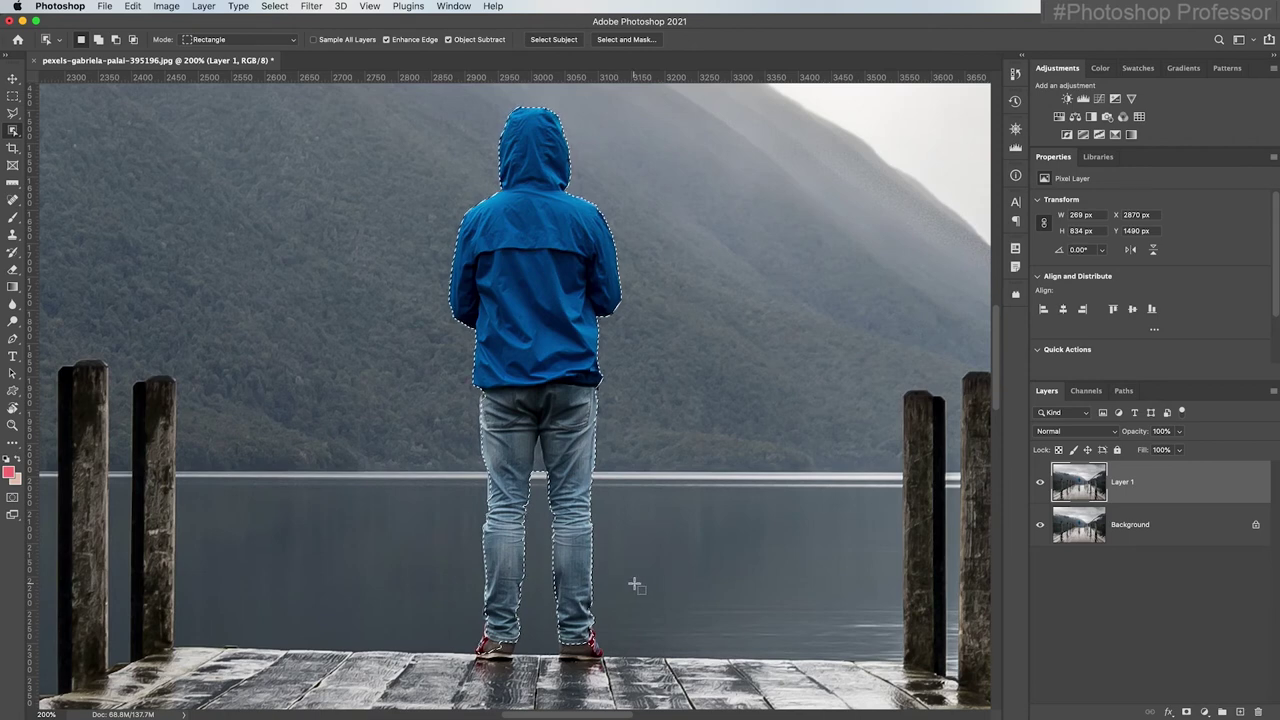
Expand the selection around the person by 20 px.
click(276, 7)
mouse_move(366, 212)
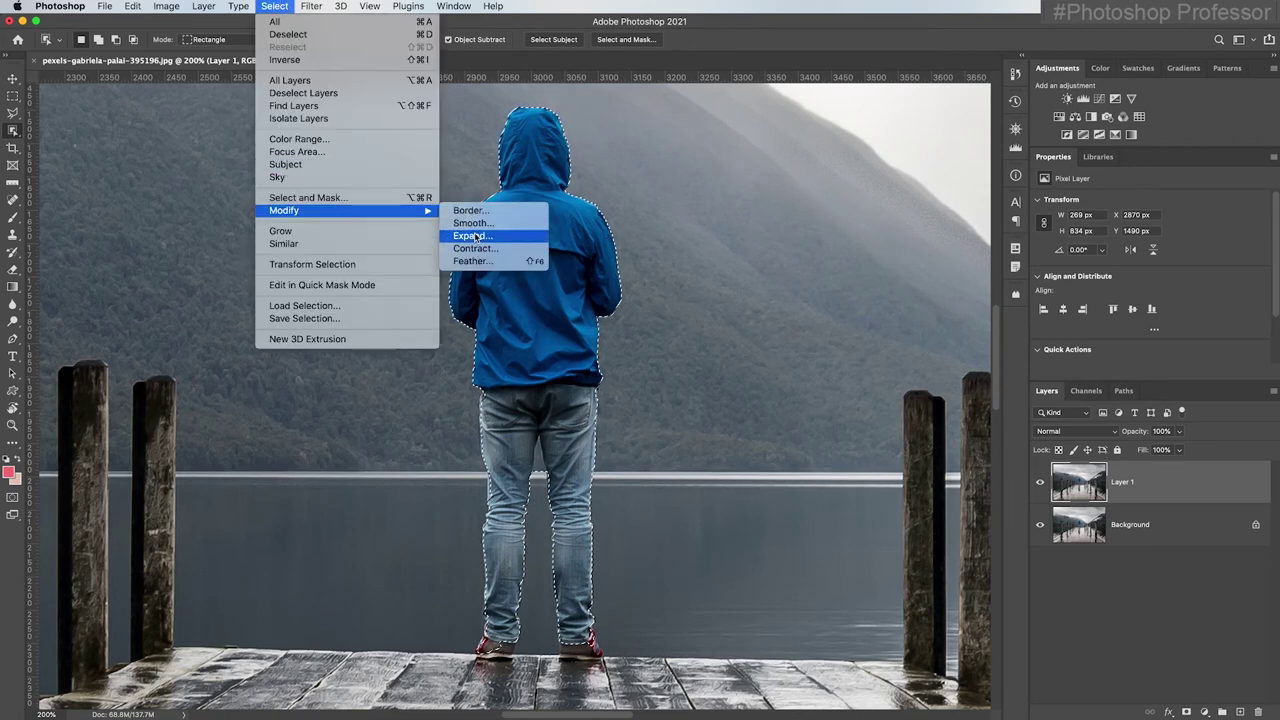
click(472, 236)
click(752, 366)
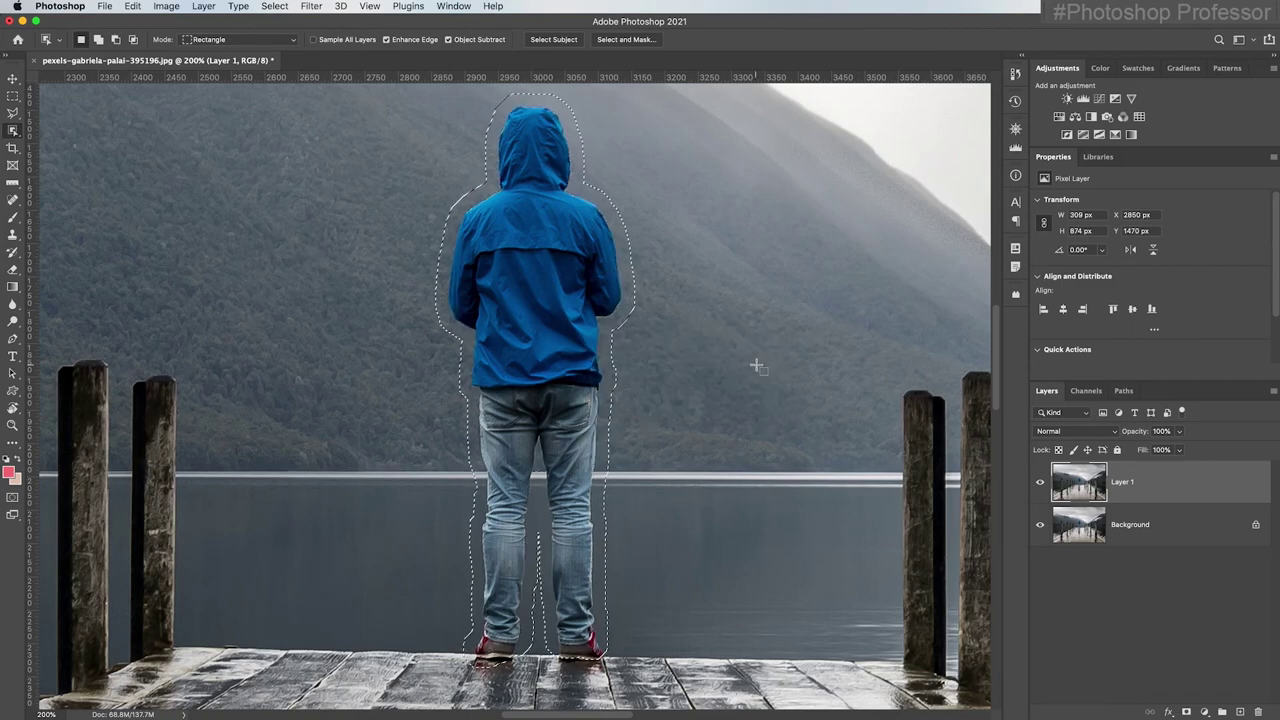
Subtract the strip overlapping the dock boards below the person's feet from the selection with the Rectangular Marquee tool.
scroll(757, 367, right, 2)
key(m)
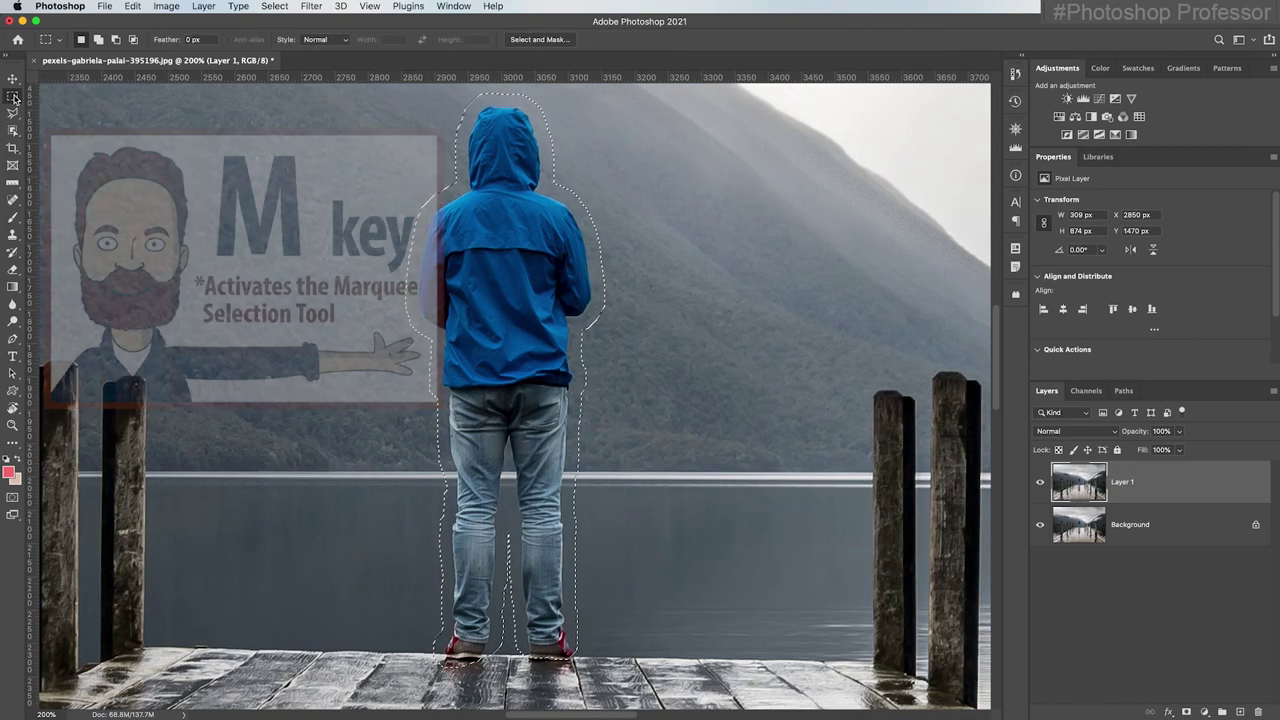
key(alt)
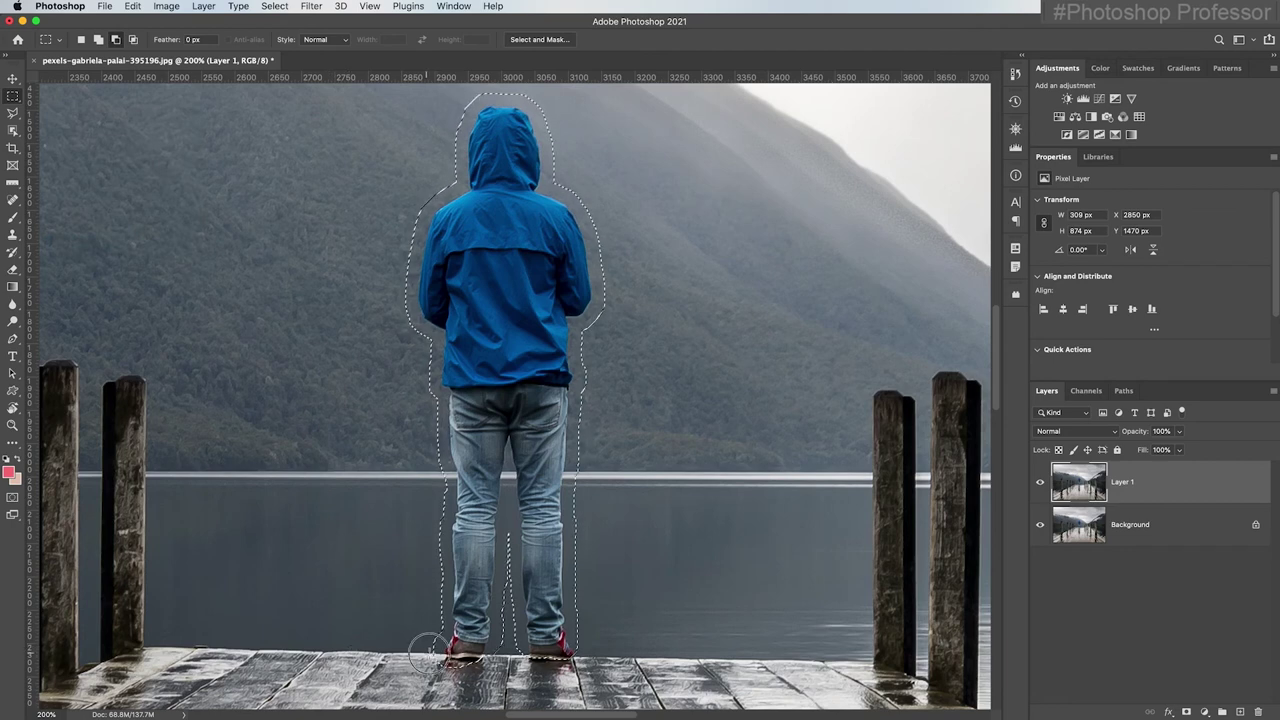
drag(600, 695, 600, 695)
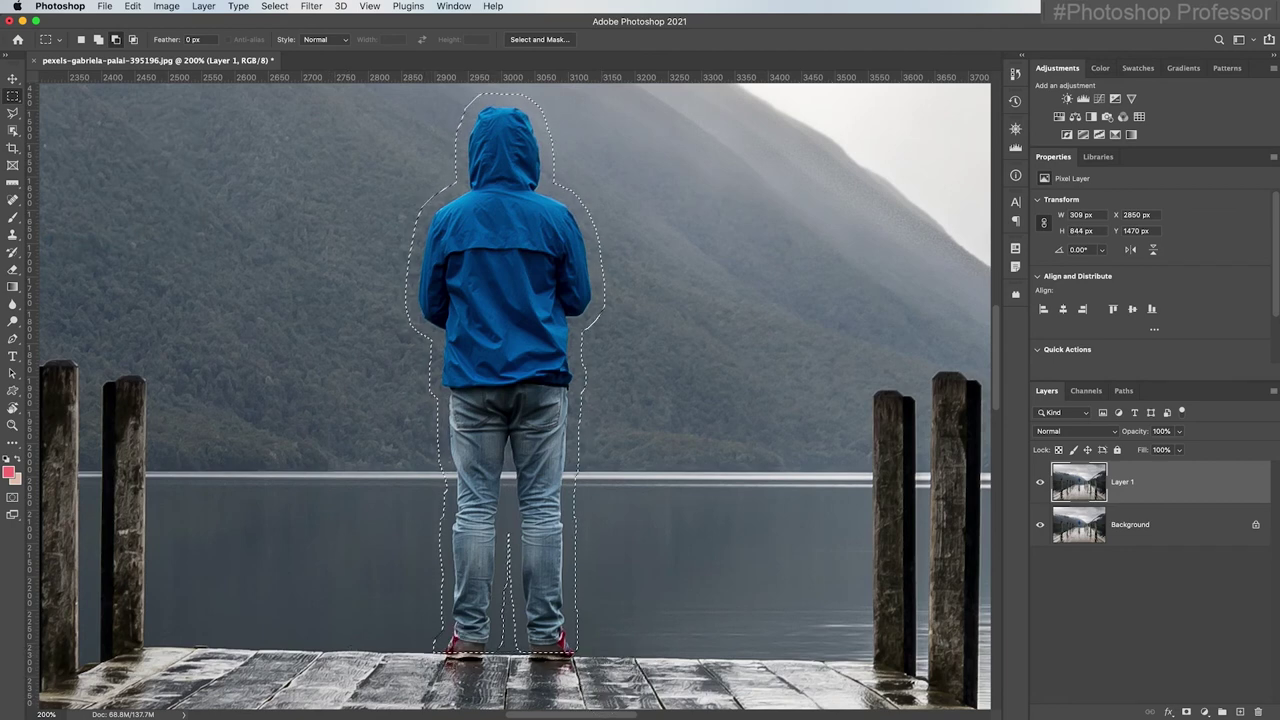
Remove the selected person with Content-Aware Fill output to a new layer, and clear the selection.
right_click(476, 213)
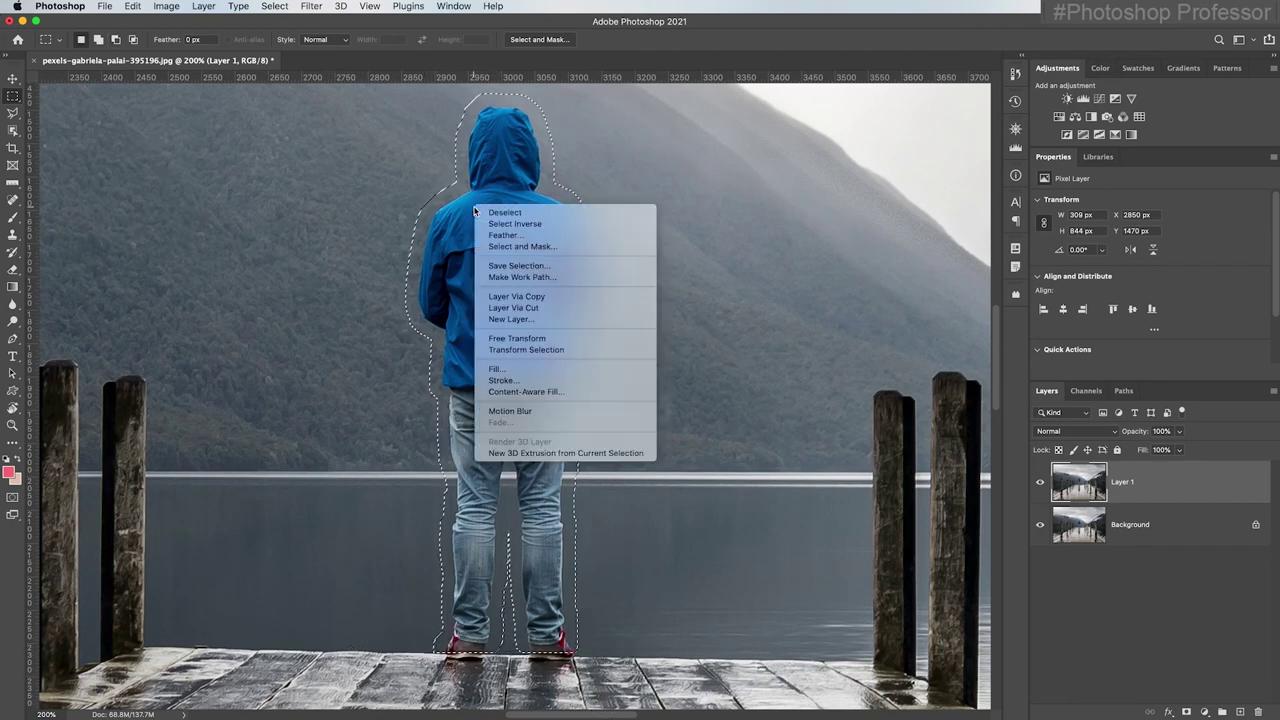
click(557, 393)
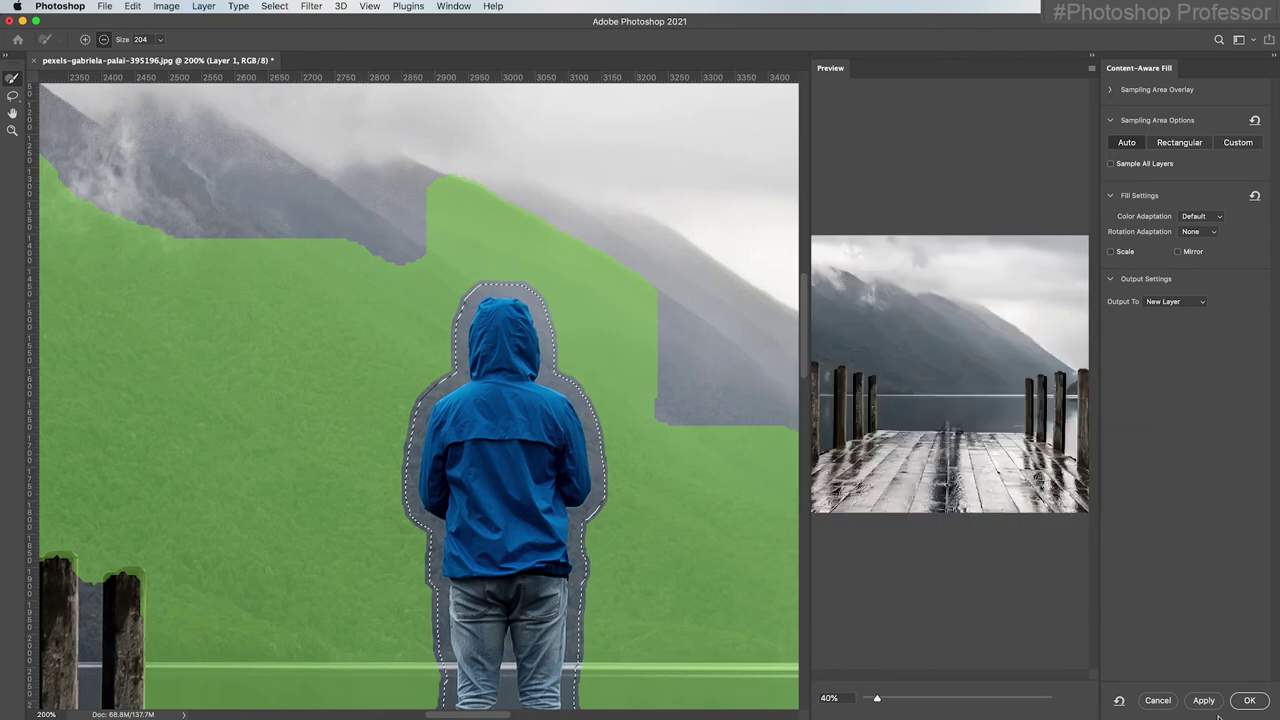
click(1249, 702)
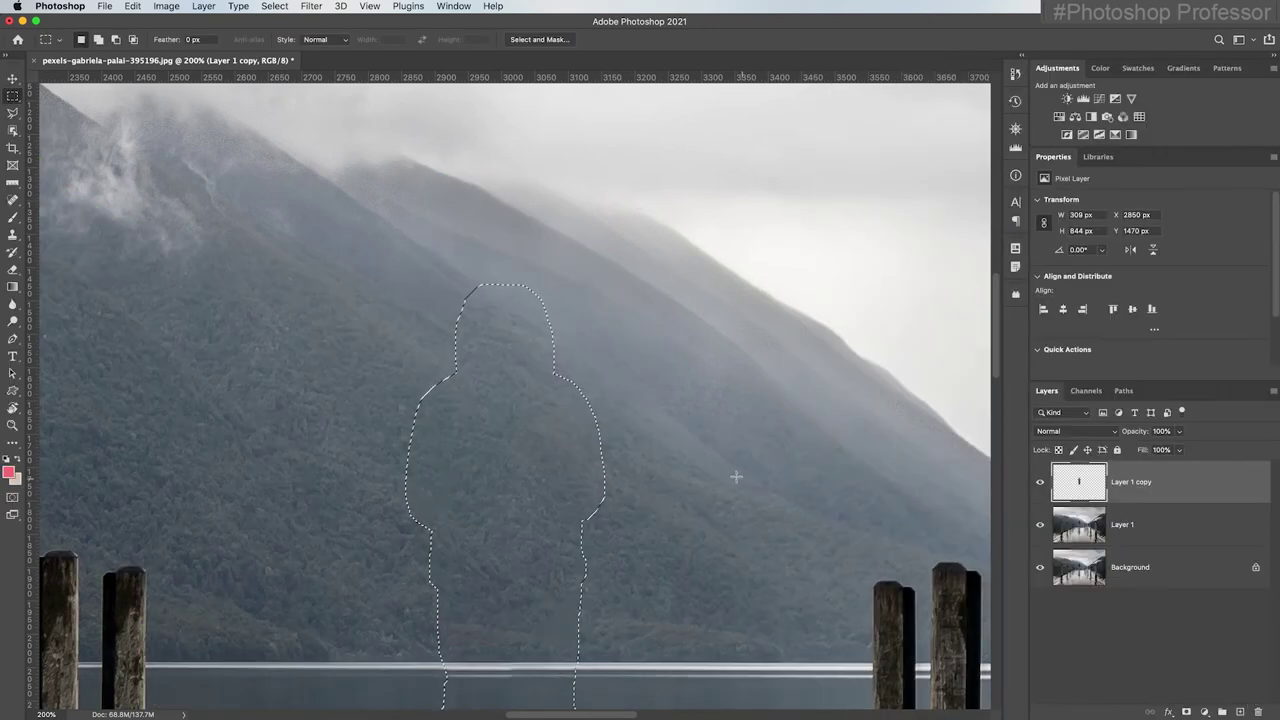
key(super+d)
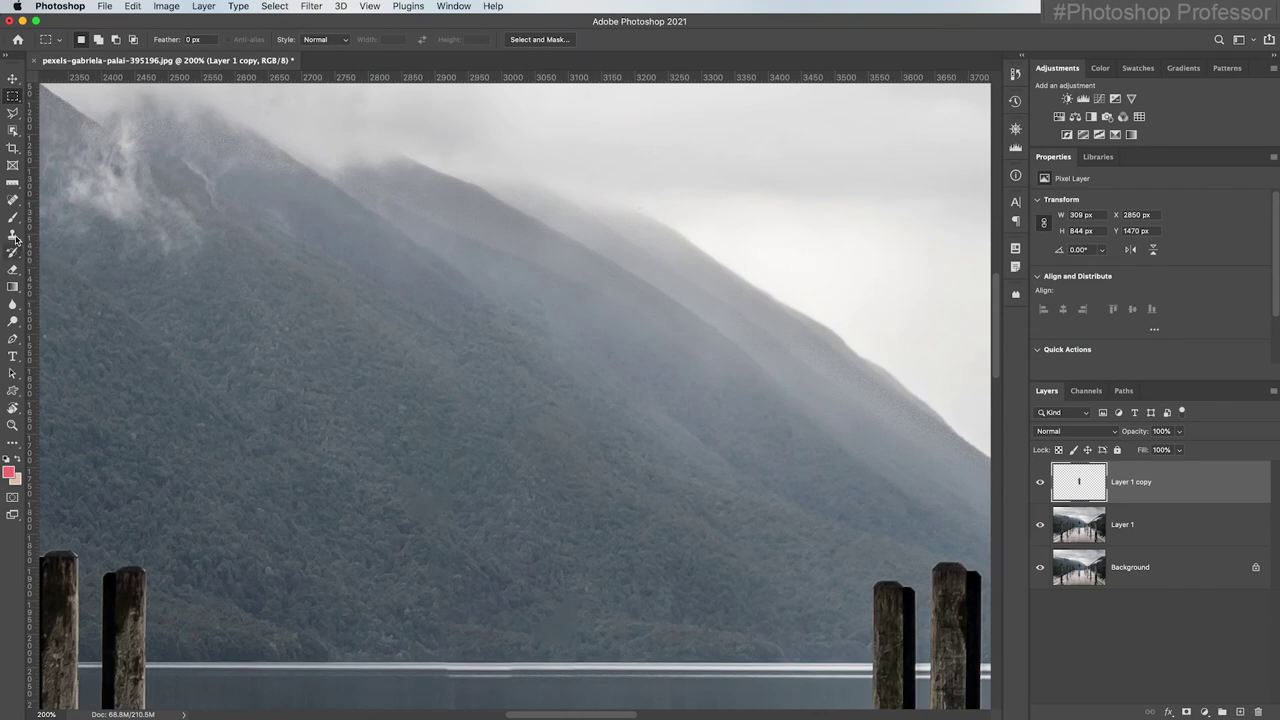
Clone hillside texture over the smudged patches where the person stood, using the Clone Stamp at size 100 sampling All Layers.
click(13, 235)
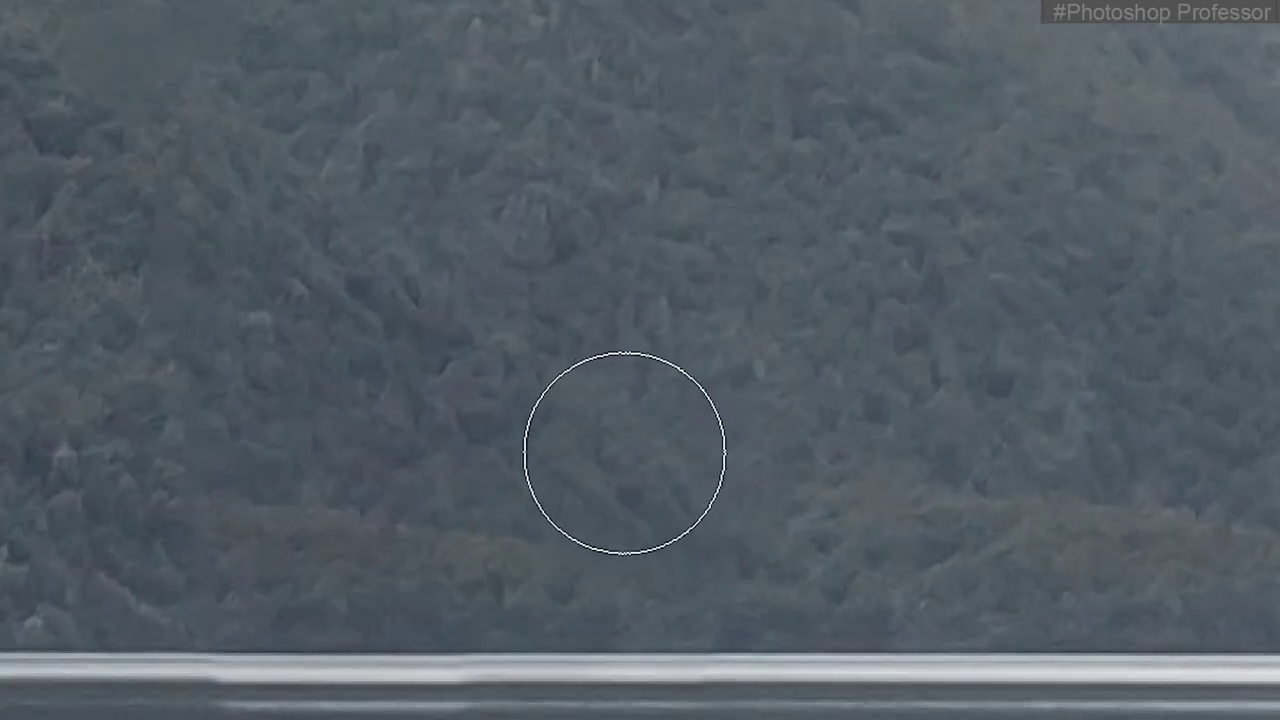
mouse_move(624, 453)
mouse_down()
mouse_move(664, 486)
mouse_move(700, 446)
mouse_up()
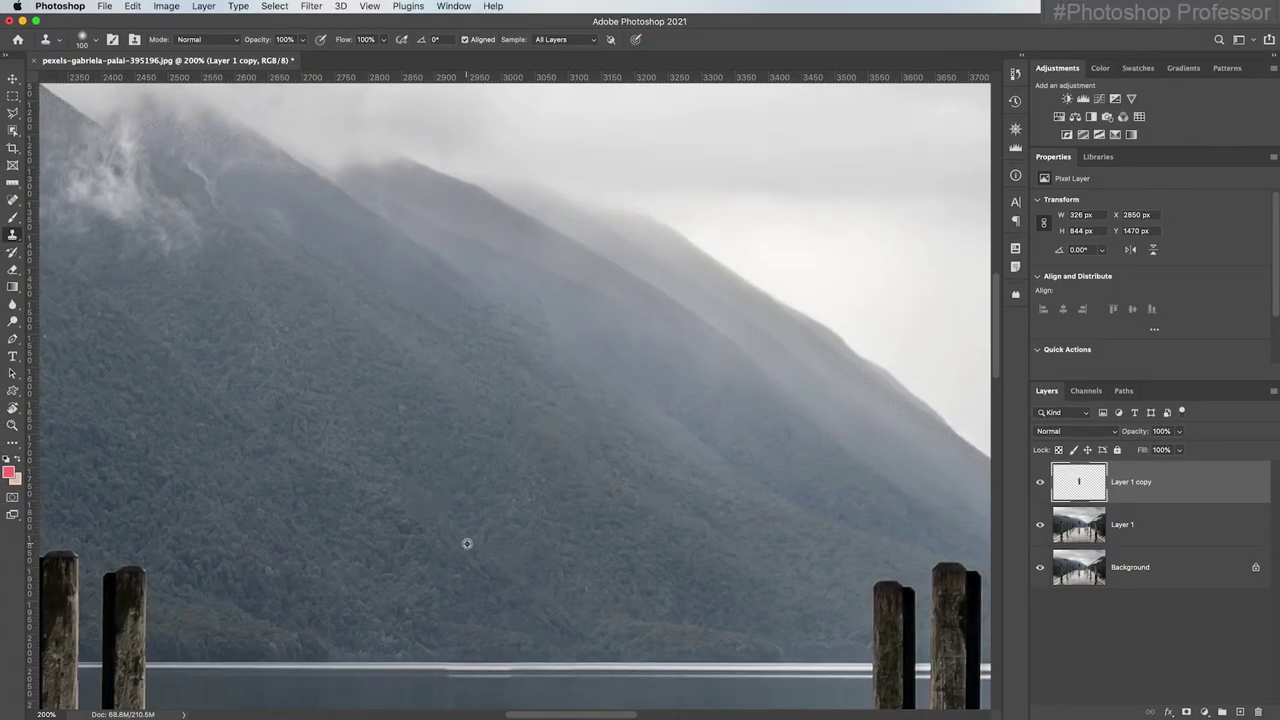
drag(419, 499, 416, 496)
drag(464, 398, 472, 403)
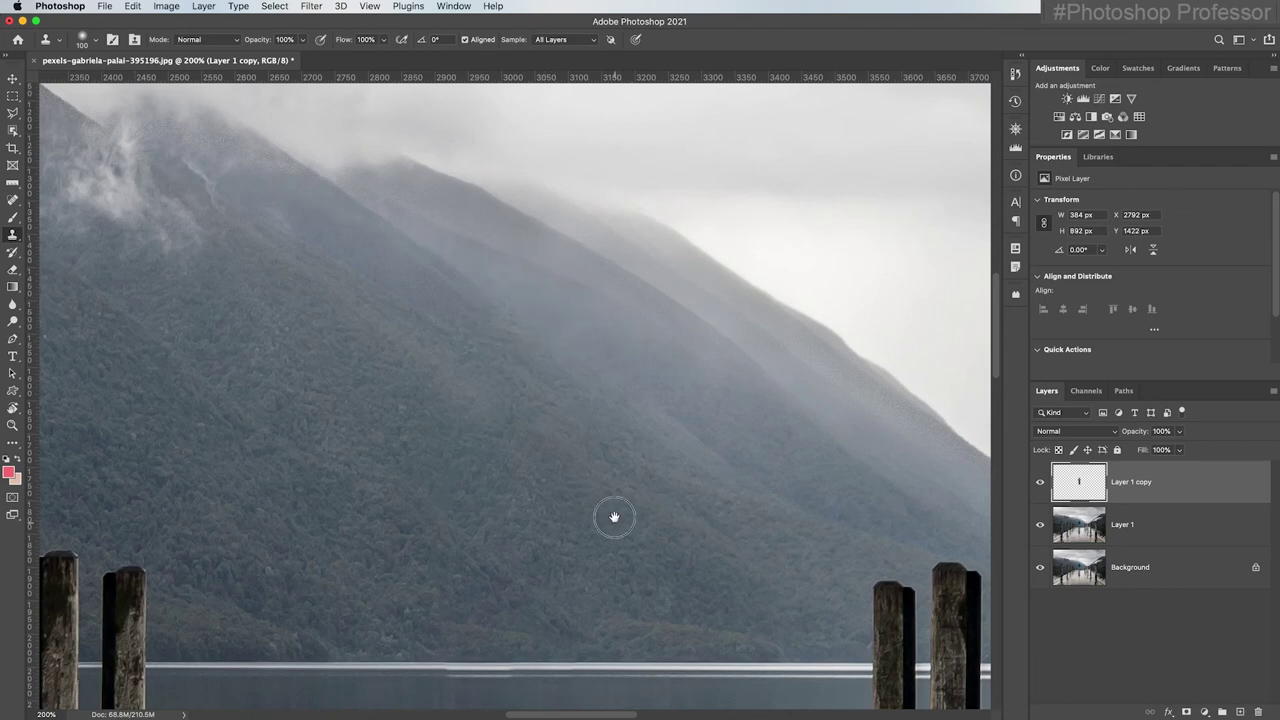
Repair the broken bright waterline at the foot of the hillside with the Clone Stamp.
drag(615, 521, 591, 357)
drag(566, 511, 600, 449)
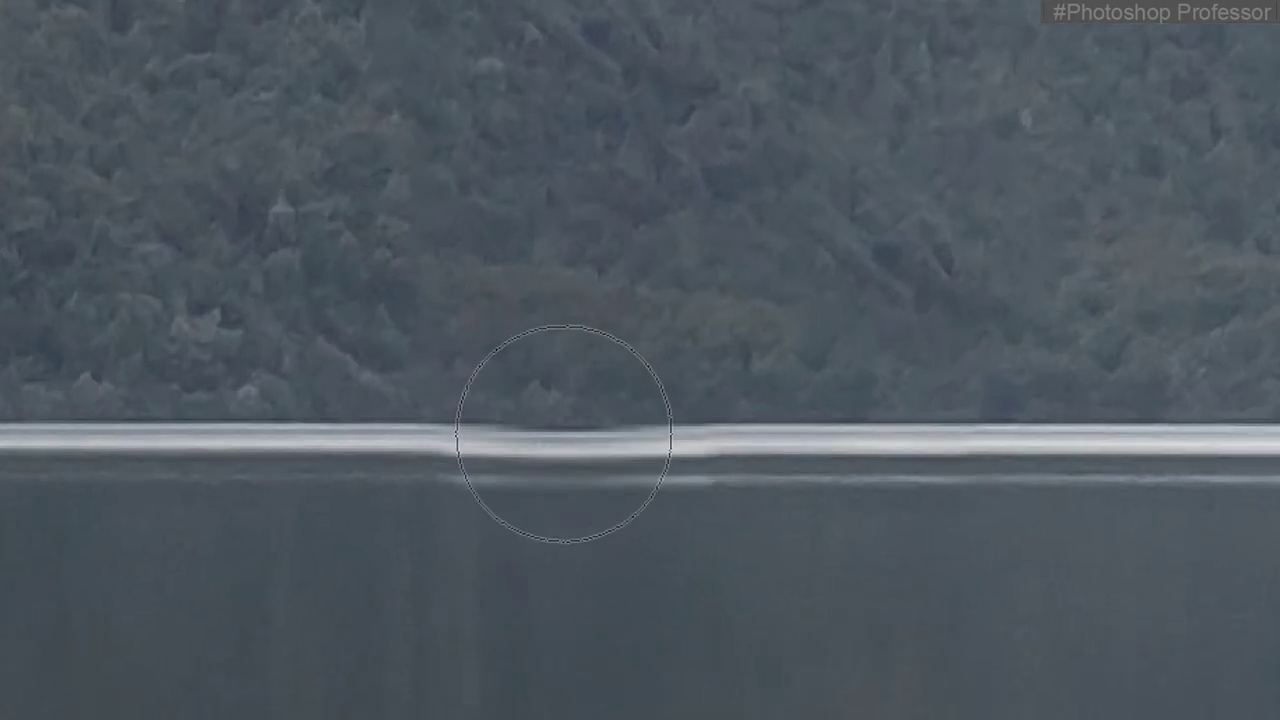
mouse_move(569, 425)
mouse_down()
mouse_move(680, 434)
mouse_move(503, 437)
mouse_move(514, 434)
mouse_up()
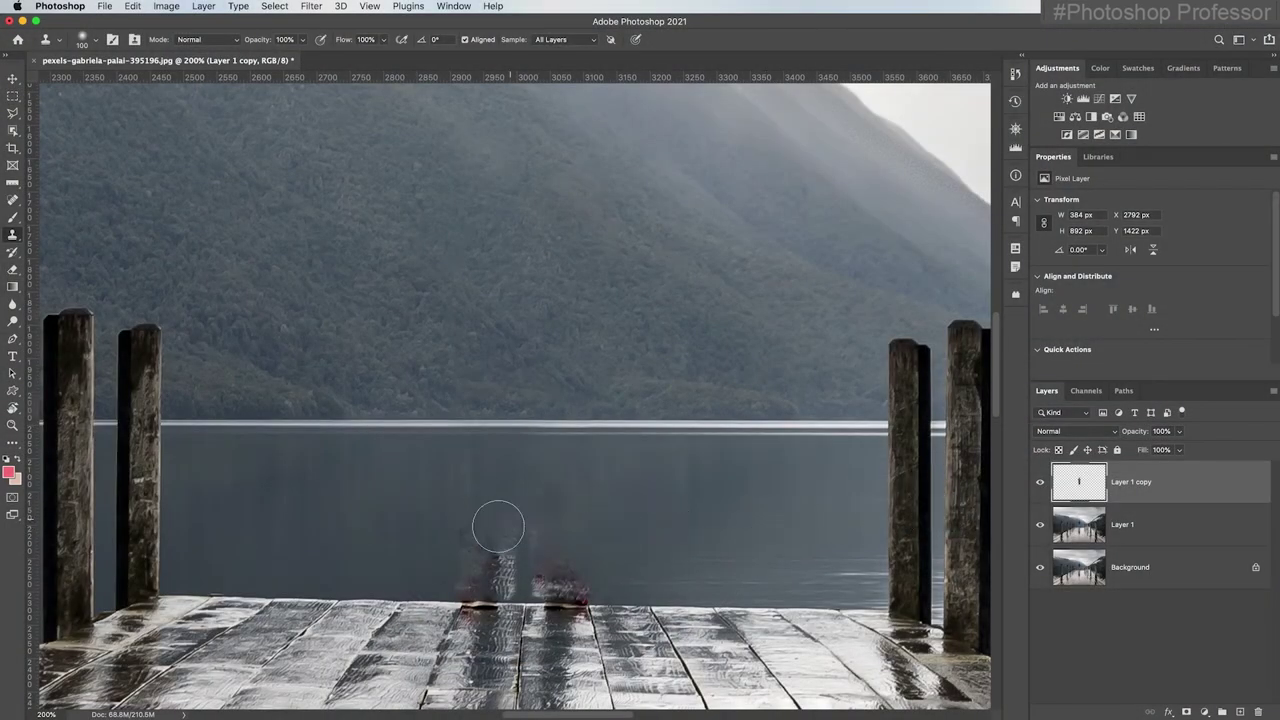
Clone clean lake water from both sides over the leg remnants above the dock's far edge.
alt+click(357, 545)
mouse_move(491, 531)
mouse_down()
mouse_move(500, 537)
mouse_move(475, 557)
mouse_move(391, 545)
mouse_move(415, 557)
mouse_up()
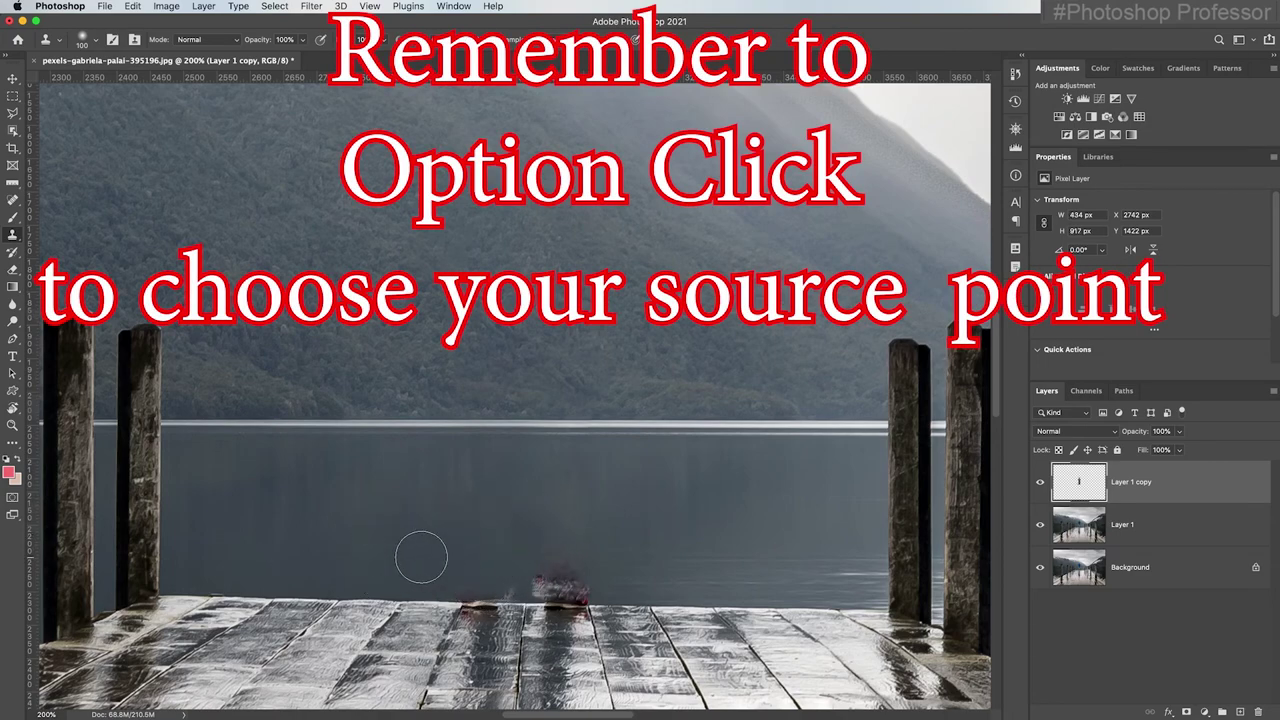
alt+click(705, 559)
mouse_move(590, 550)
mouse_down()
mouse_move(548, 554)
mouse_move(623, 543)
mouse_up()
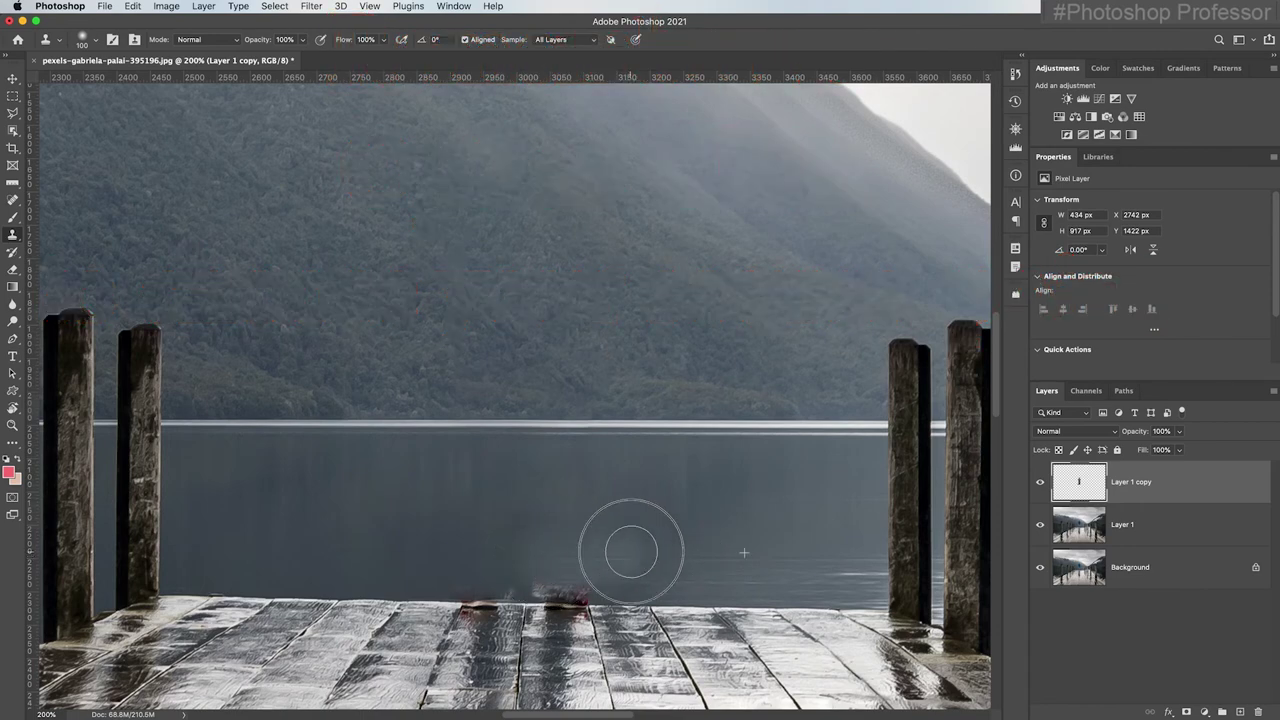
key(super+z)
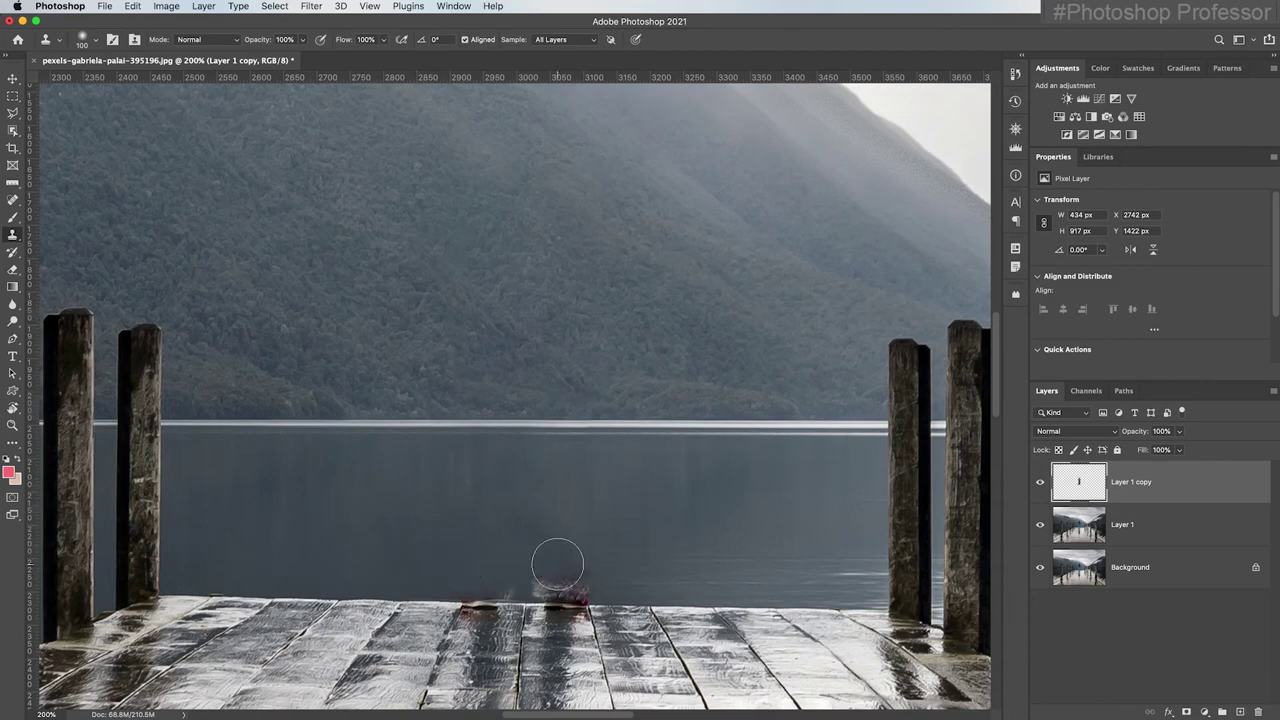
drag(532, 561, 597, 557)
Clone a clean section of the dock's far edge over the left shoe with a brush size of 50.
key(bracketleft)
key(bracketleft)
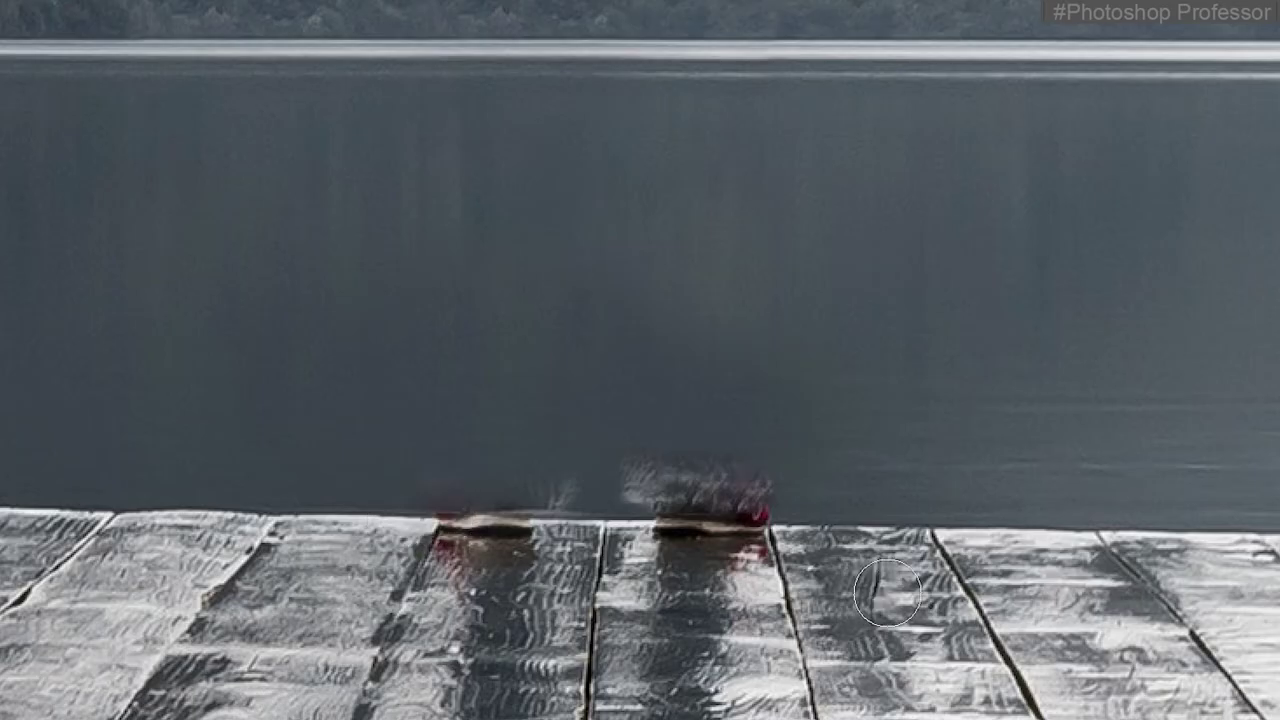
alt+click(278, 515)
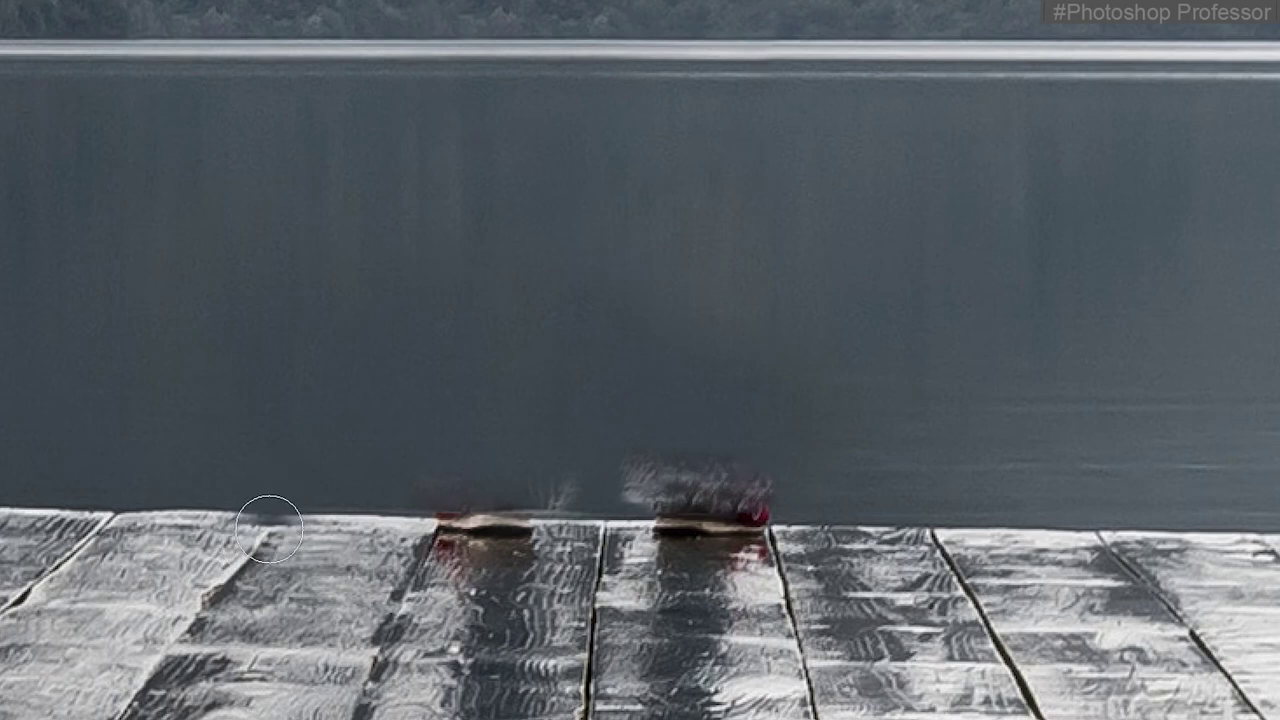
key(bracketright)
key(bracketright)
key(bracketright)
key(bracketright)
mouse_move(443, 514)
mouse_down()
mouse_move(499, 517)
mouse_move(477, 540)
mouse_up()
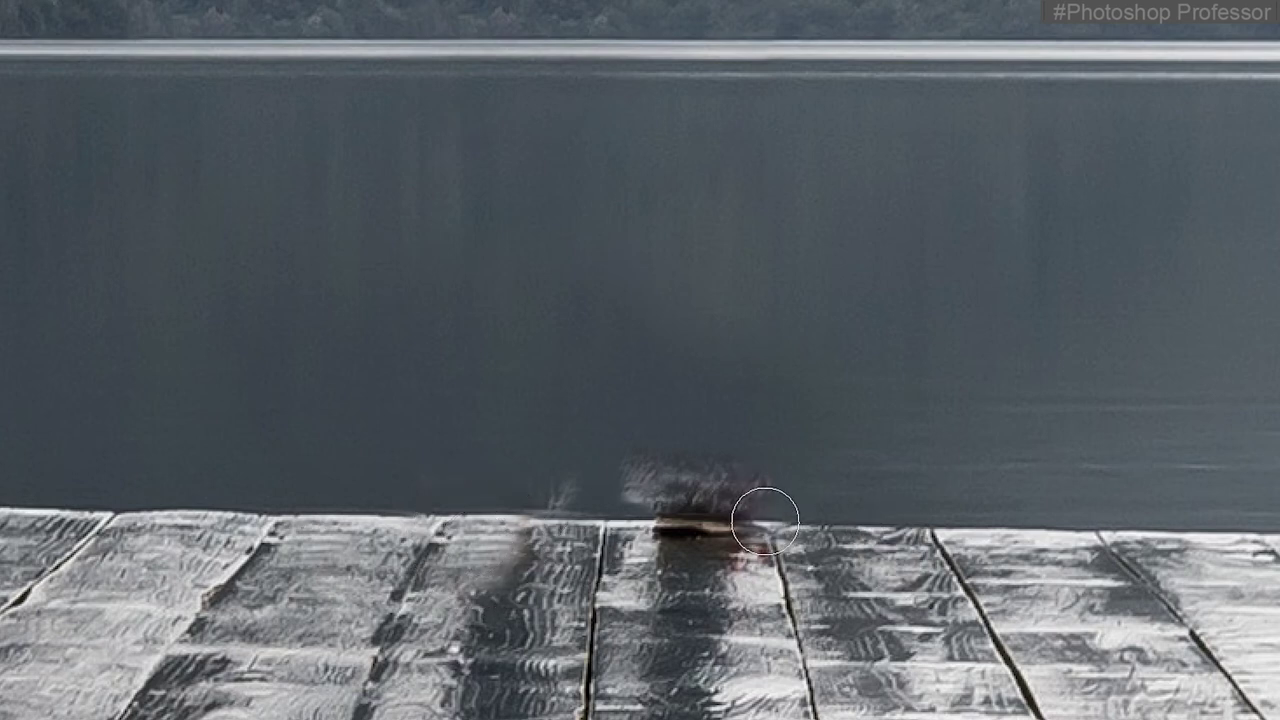
Clone the dock edge and nearby water over the right shoe and the remaining red traces.
alt+click(931, 530)
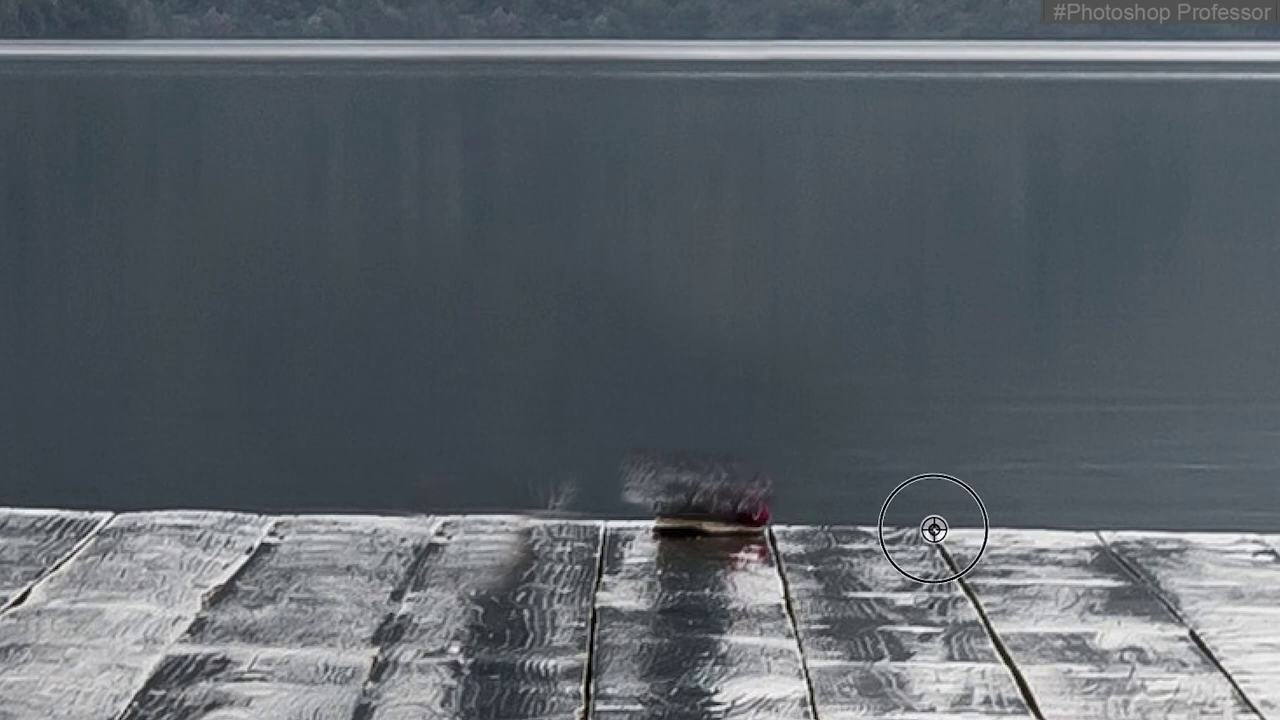
mouse_move(820, 521)
mouse_down()
mouse_move(751, 514)
mouse_move(768, 523)
mouse_up()
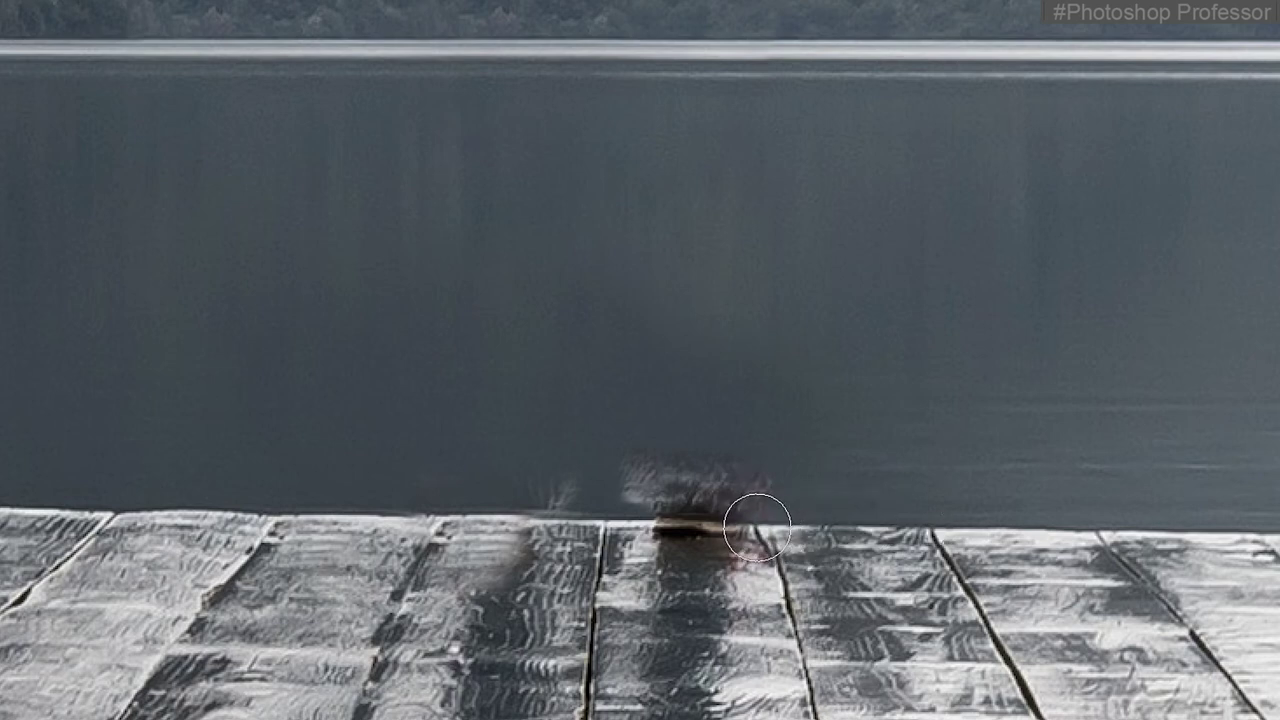
mouse_move(765, 525)
mouse_down()
mouse_move(677, 520)
mouse_move(726, 500)
mouse_move(597, 477)
mouse_move(886, 466)
mouse_move(1176, 496)
mouse_up()
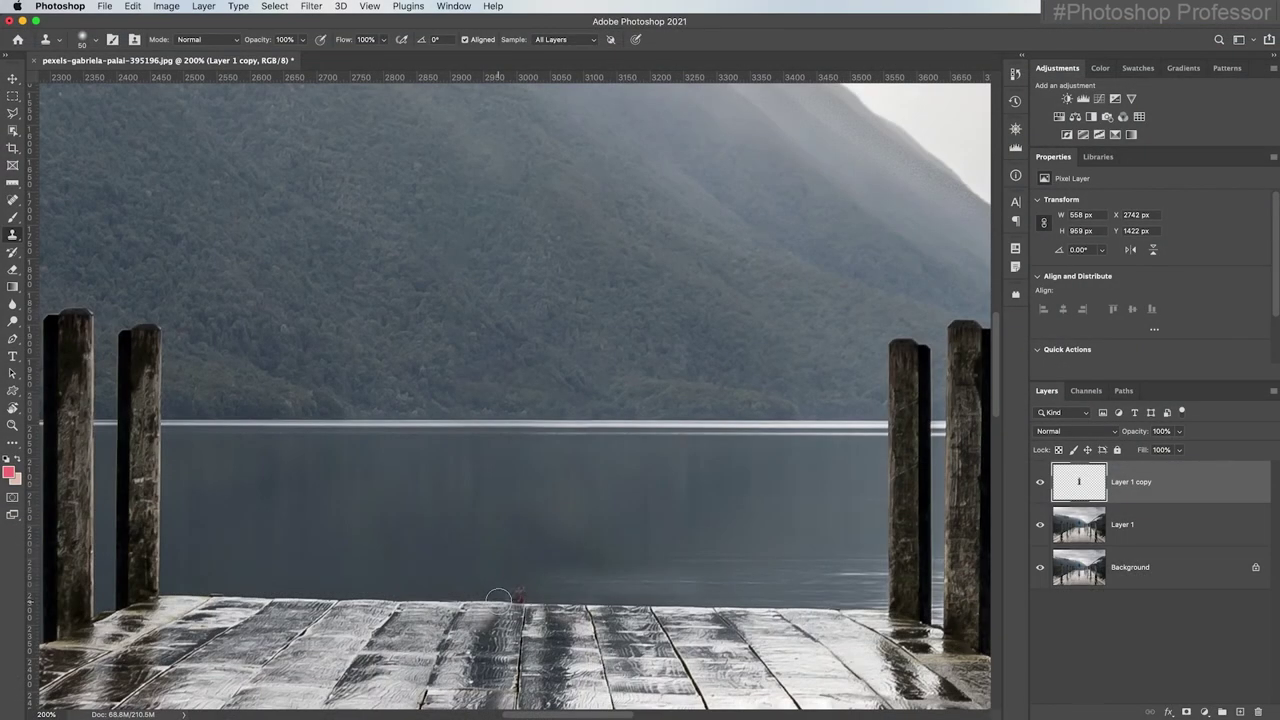
drag(511, 599, 507, 600)
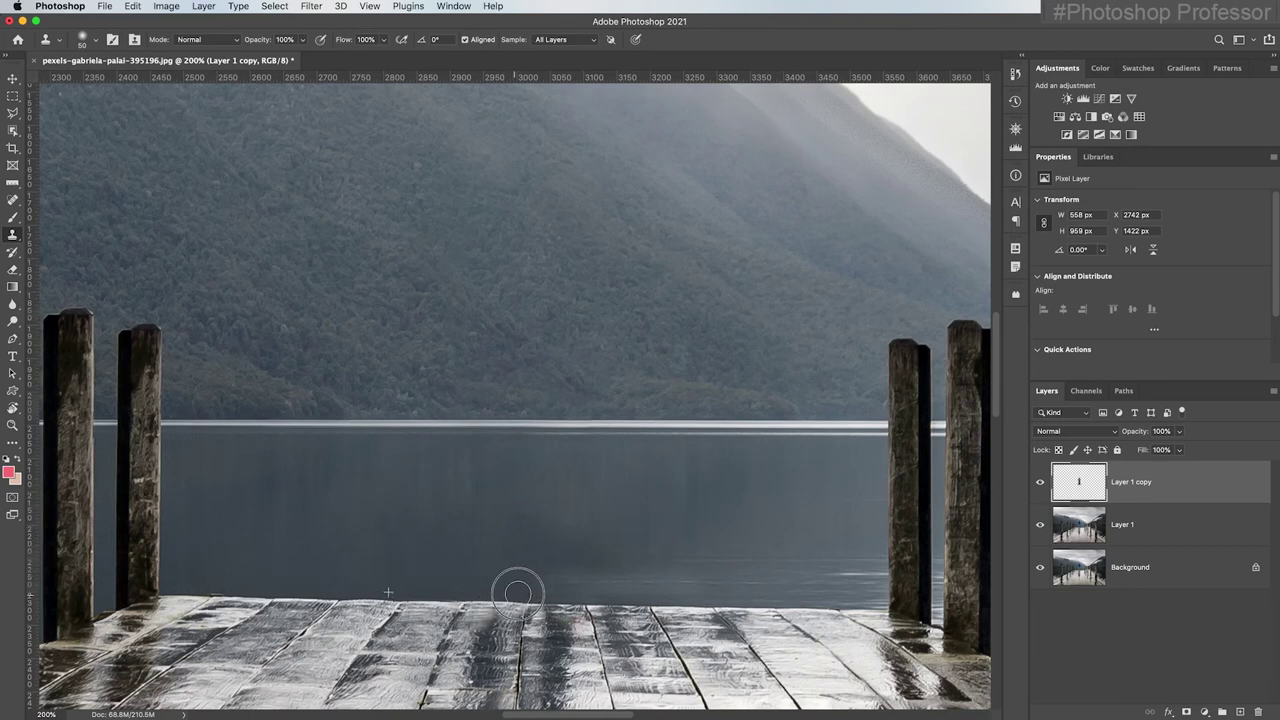
Set the Clone Stamp opacity to 30%, blend the cloned water above the dock edge, and show the whole photo.
key(6)
scroll(480, 380, right, 1)
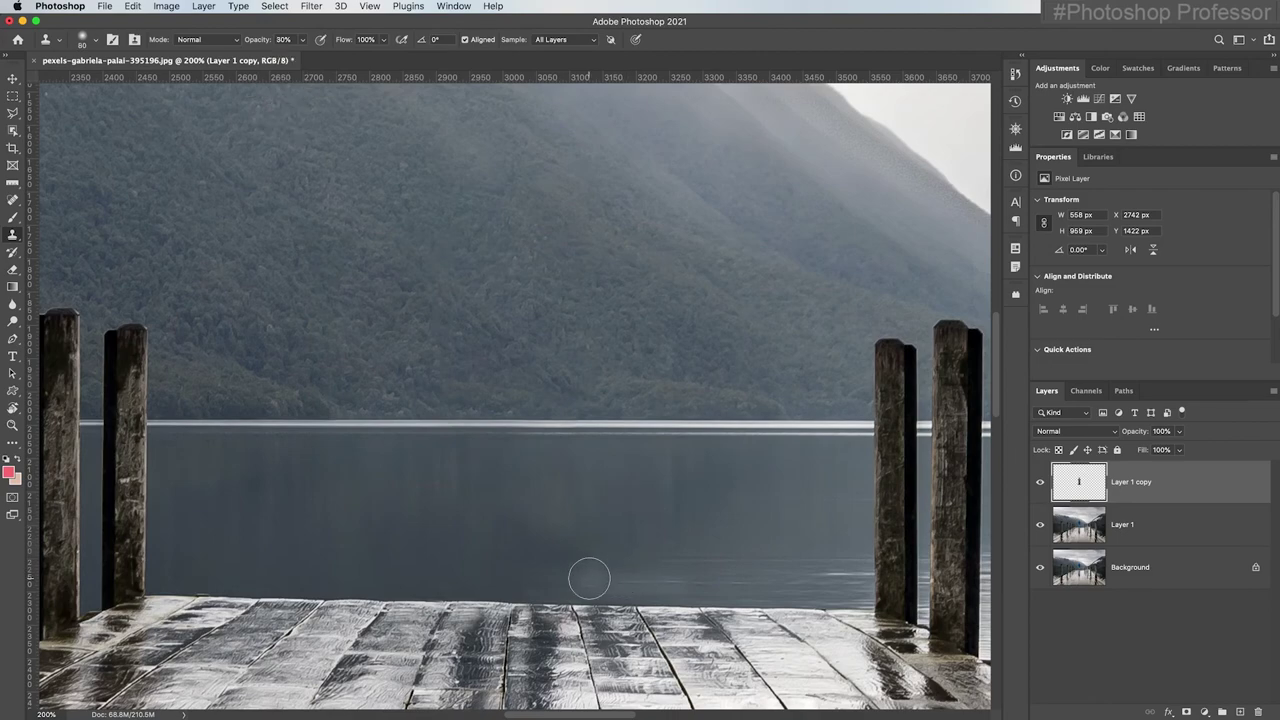
key(super+0)
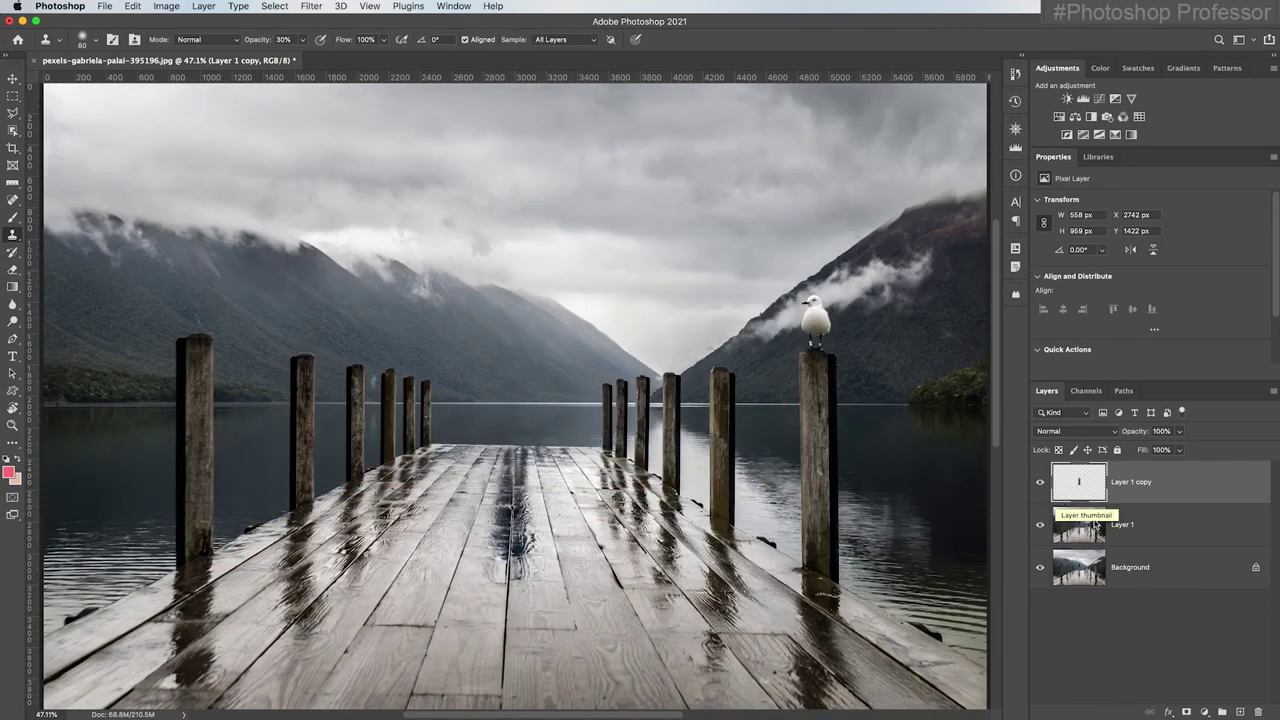
Copy the seagull from Layer 1 to a new layer using a rectangular selection of about 279 × 519 px, and display only that layer.
click(1117, 534)
key(w)
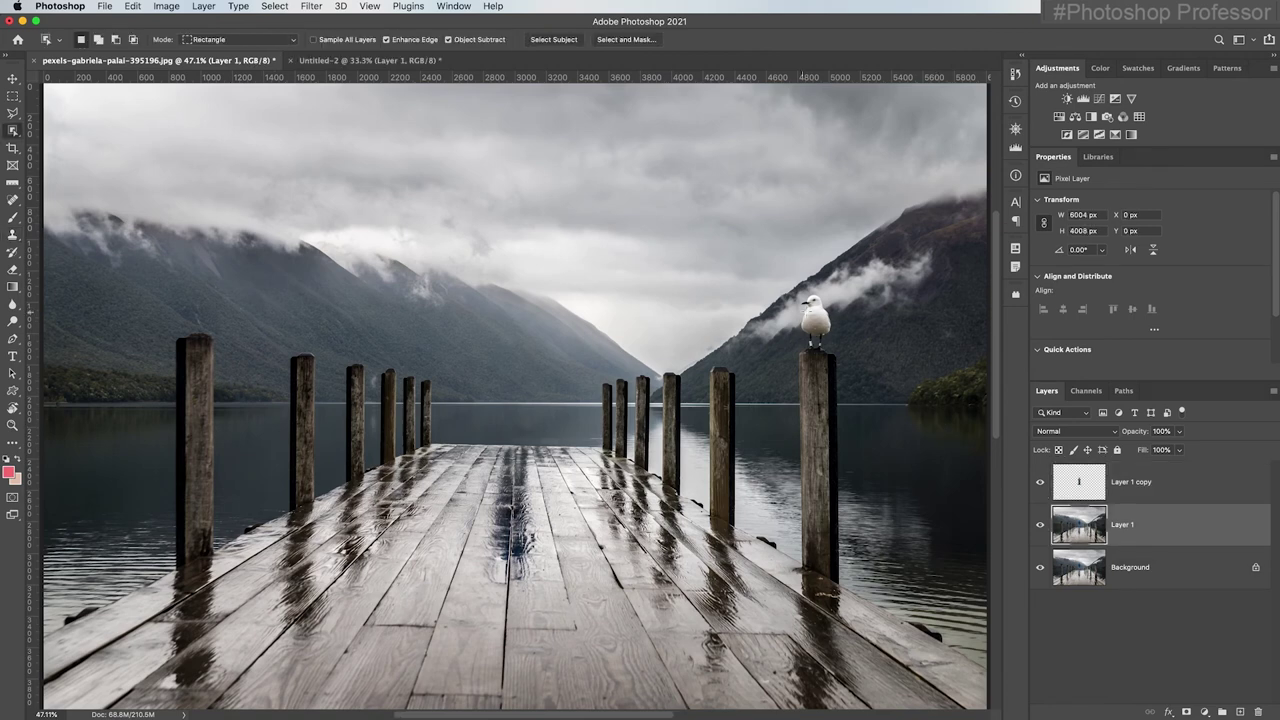
click(12, 98)
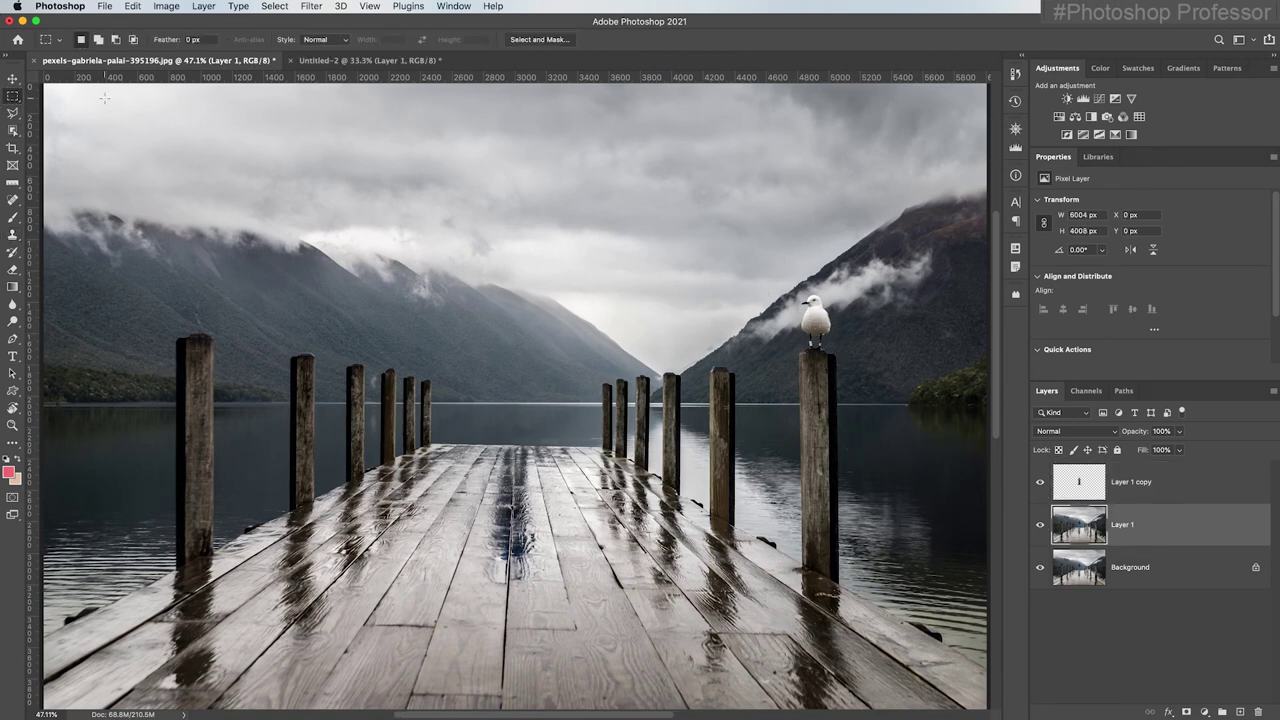
drag(796, 285, 838, 368)
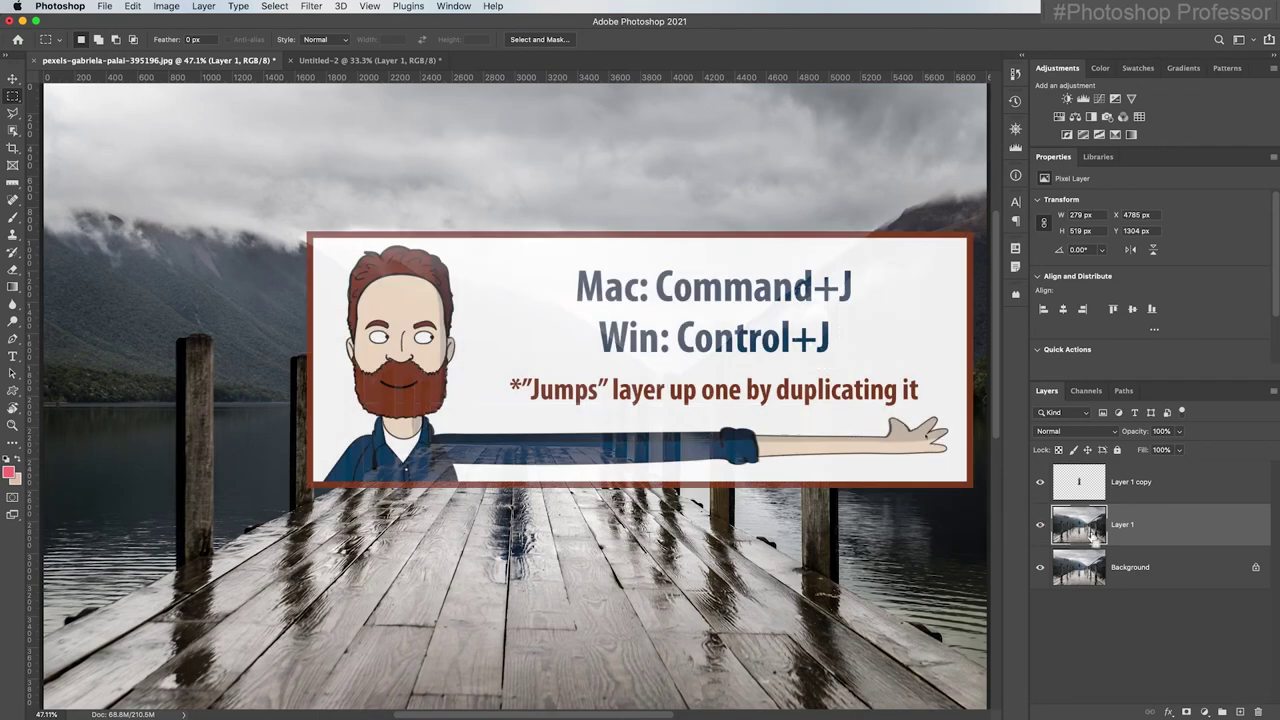
key(super+j)
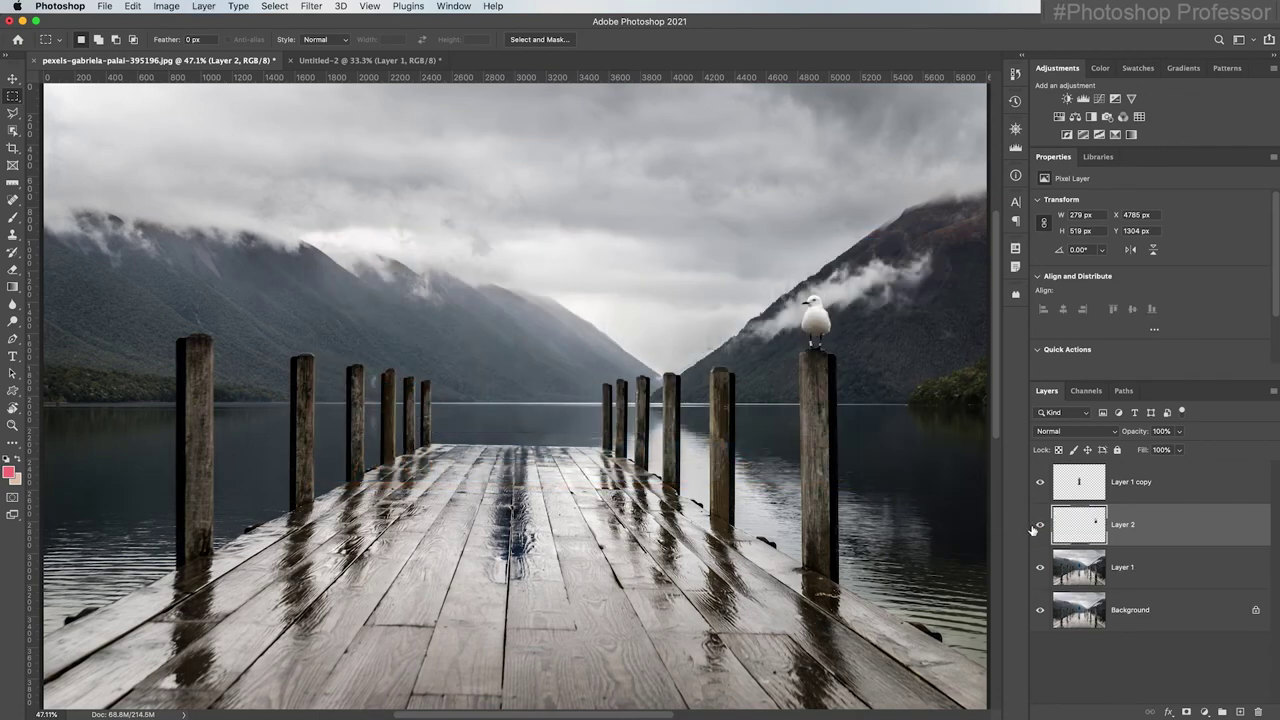
alt+click(1040, 528)
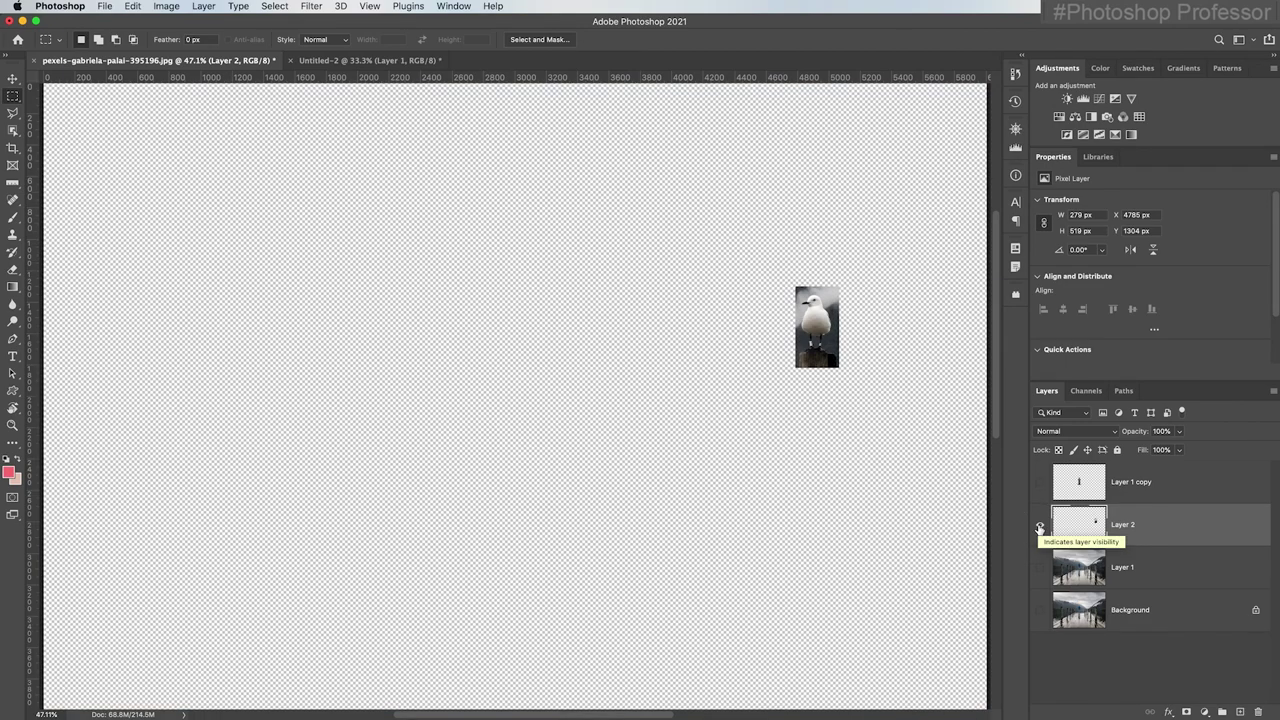
Show all layers again and move the seagull copy on Layer 2 onto the top of the photo's leftmost dock post.
alt+click(1040, 528)
scroll(979, 453, left, 1)
key(v)
drag(804, 318, 214, 302)
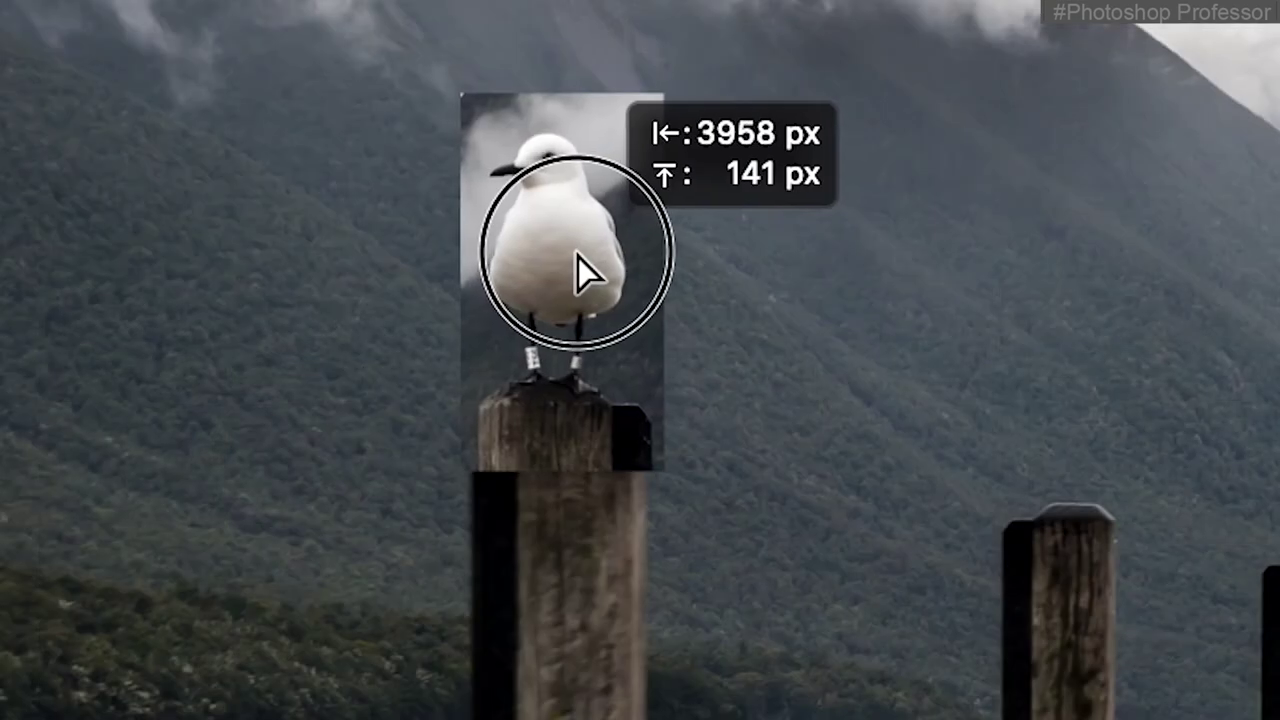
drag(578, 256, 578, 256)
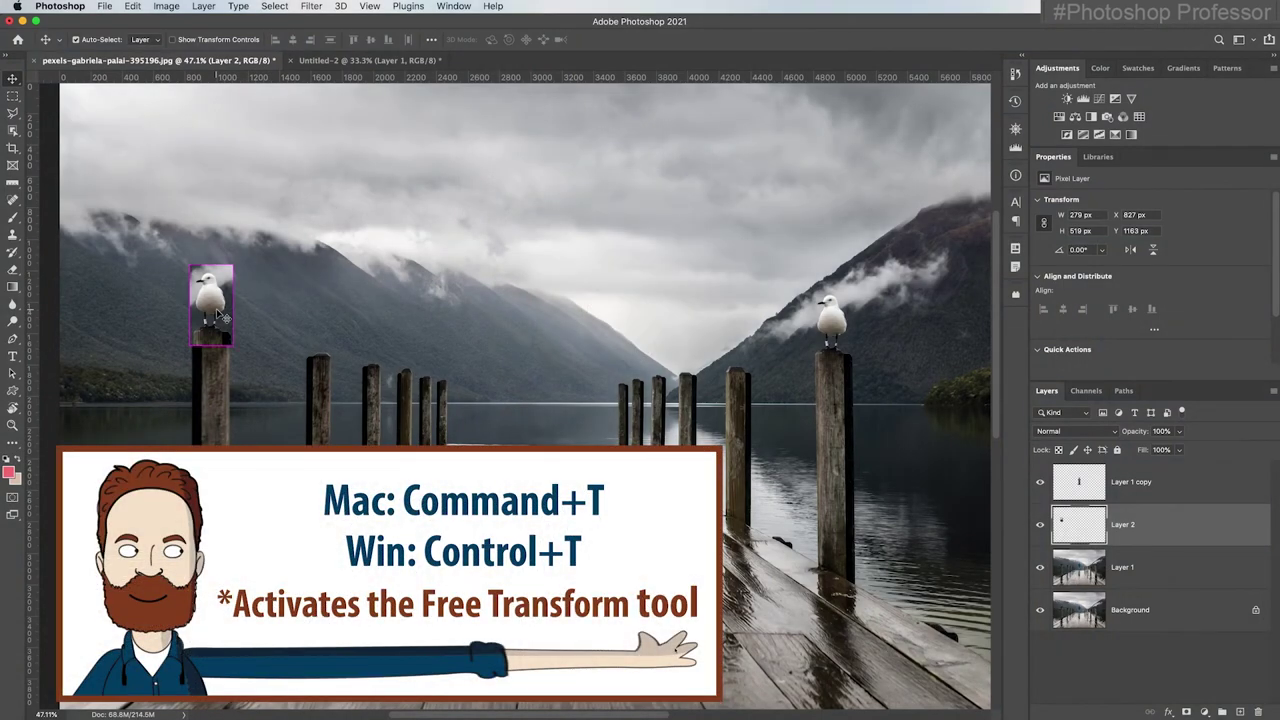
Flip the seagull copy horizontally with Free Transform and align its piece of post with the leftmost dock post.
click(133, 7)
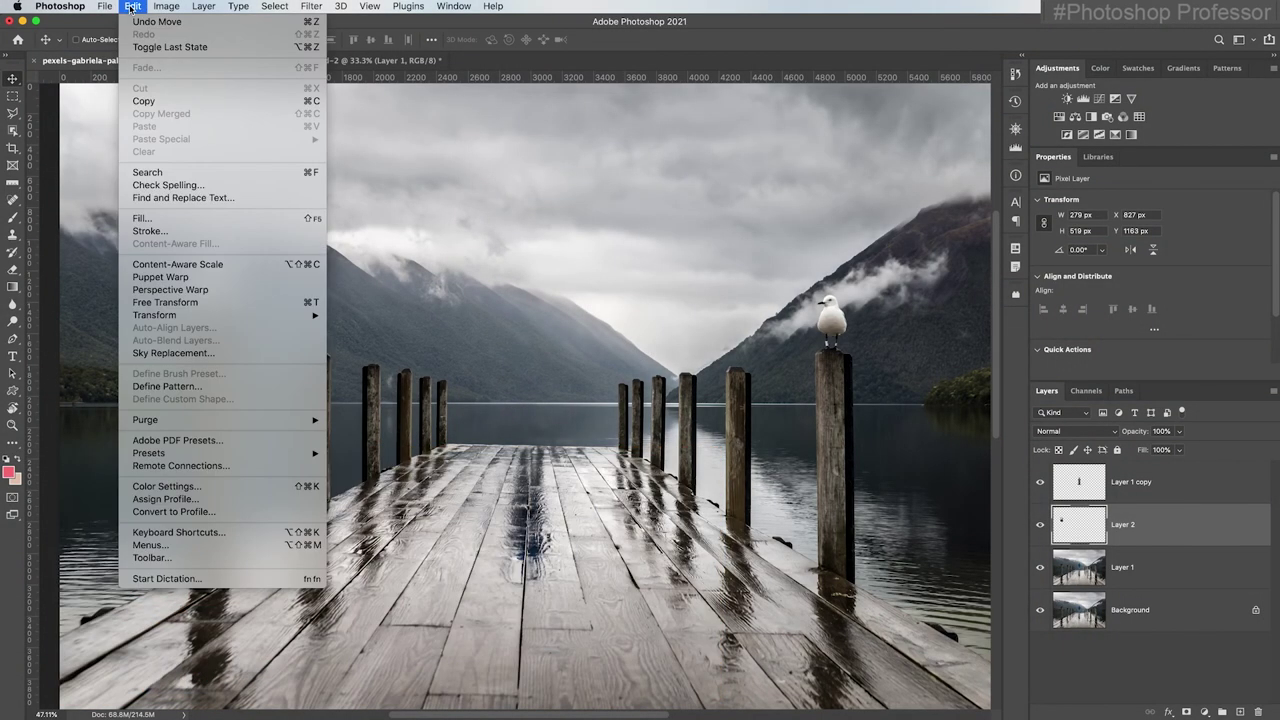
click(257, 302)
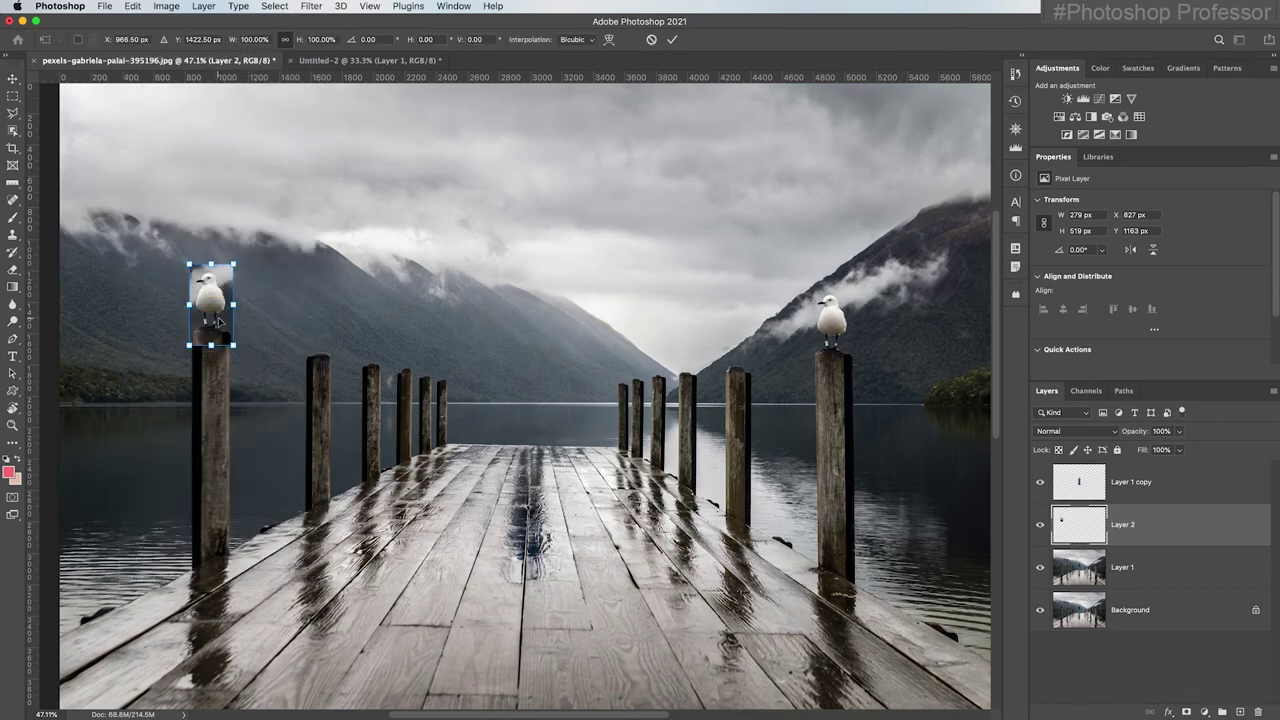
right_click(218, 320)
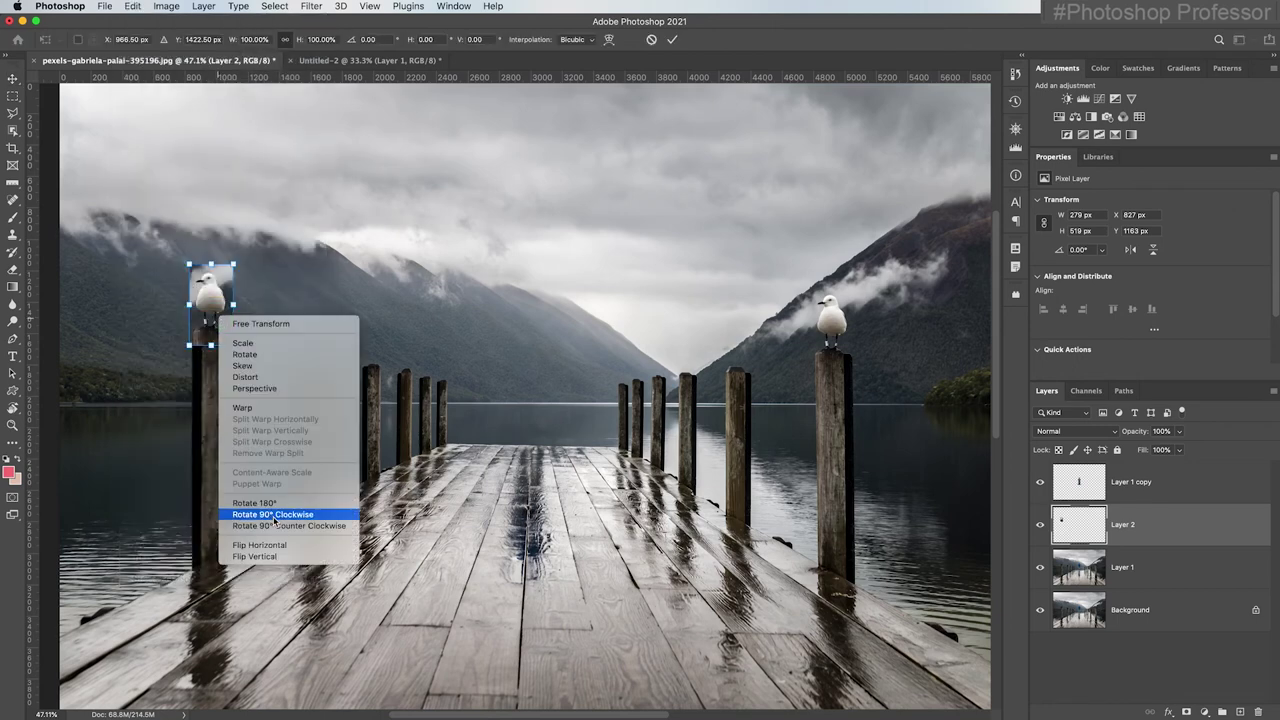
click(281, 547)
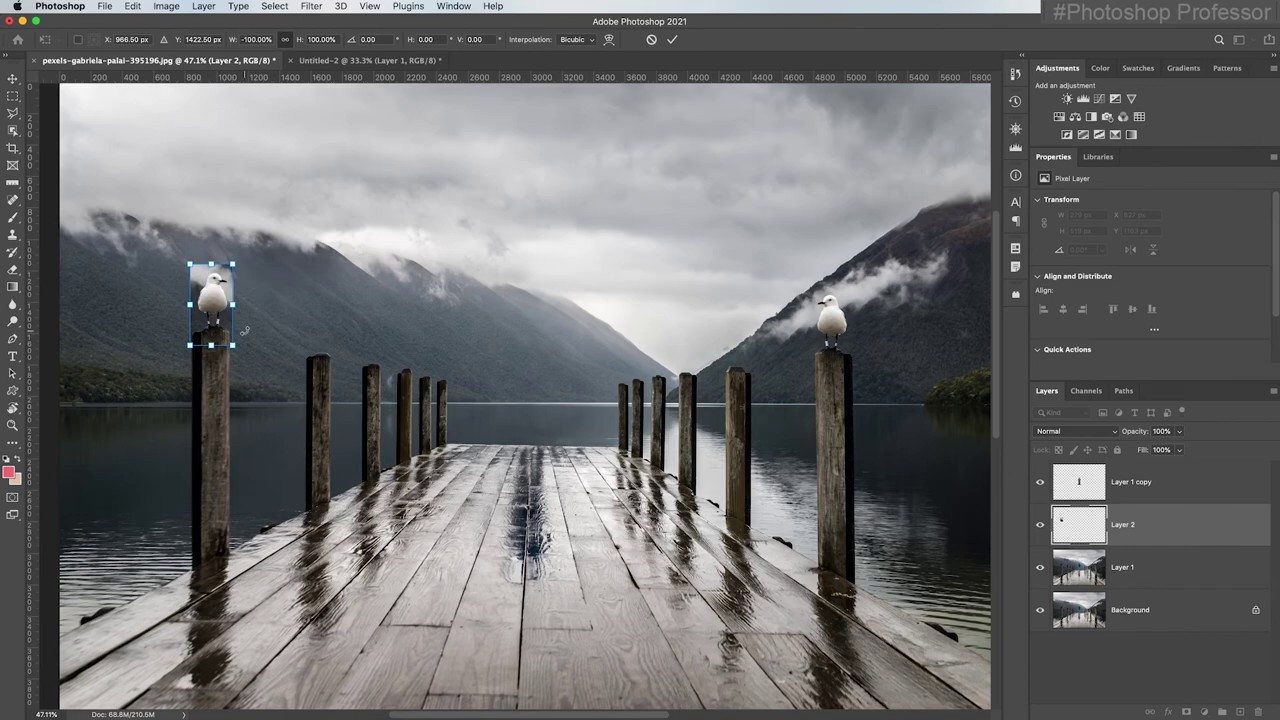
drag(218, 331, 474, 423)
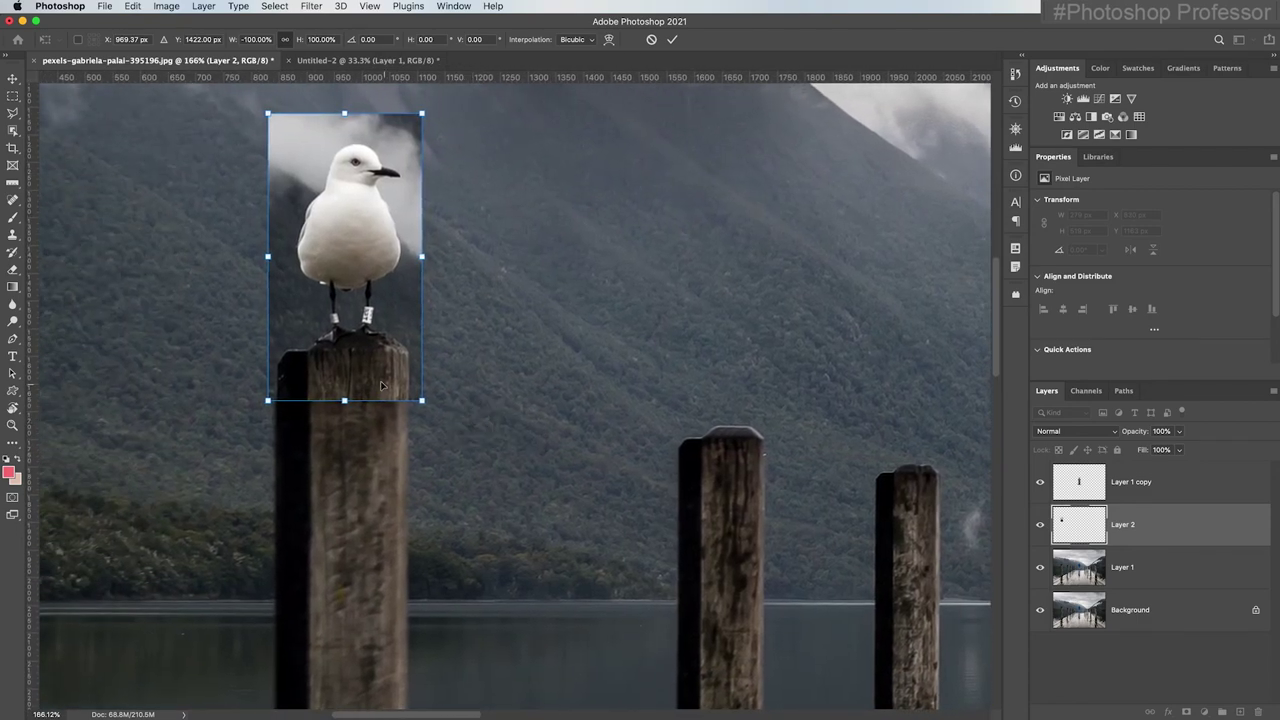
mouse_move(366, 378)
mouse_down()
mouse_move(363, 320)
mouse_move(380, 286)
mouse_move(366, 365)
mouse_up()
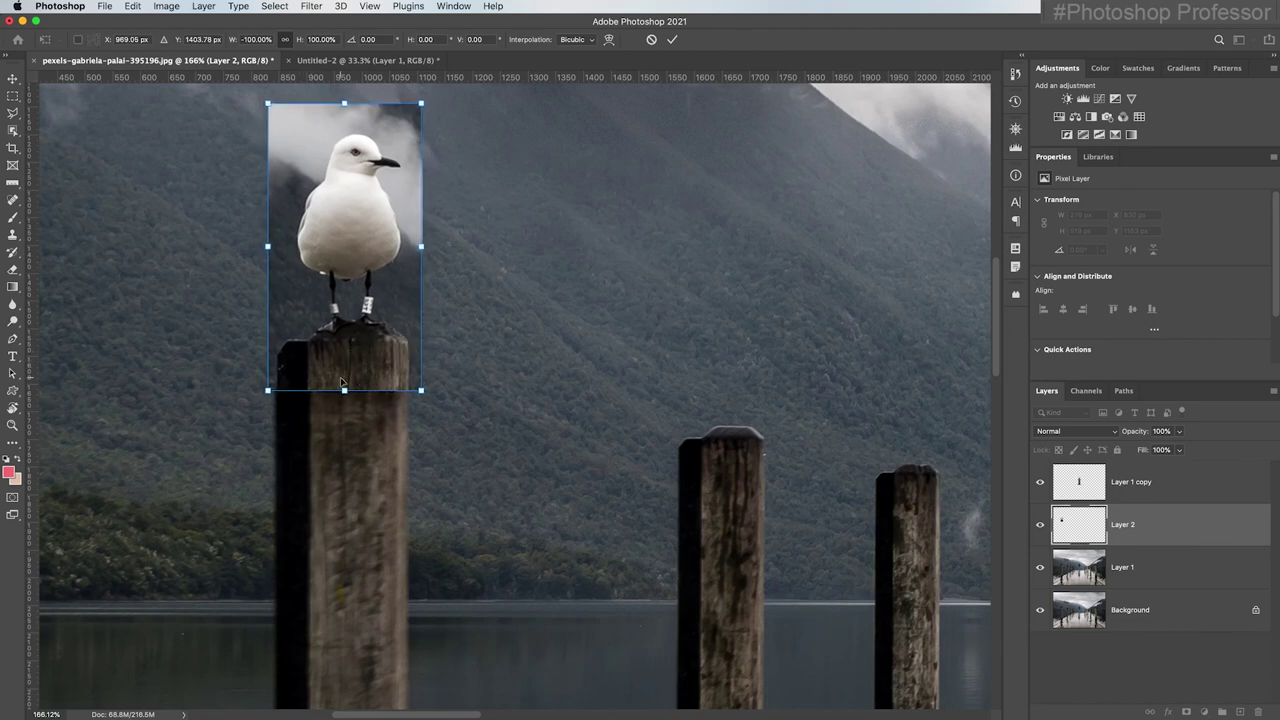
key(Return)
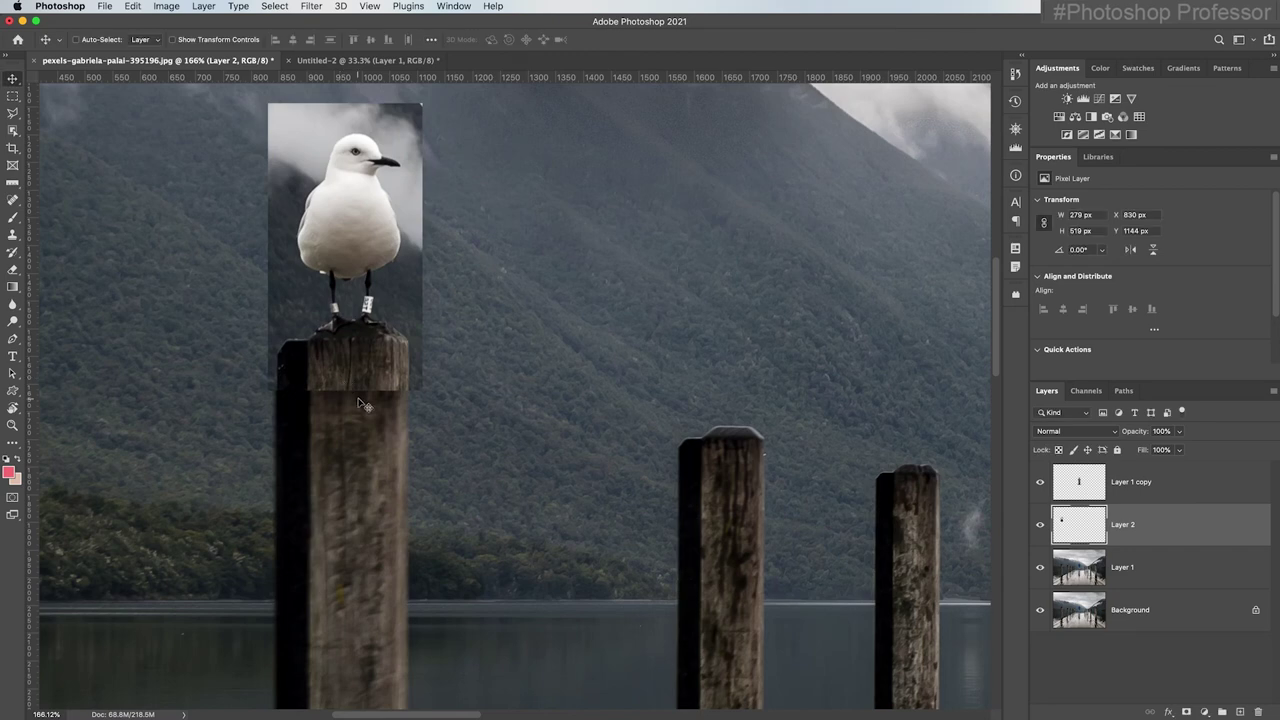
Add a layer mask to Layer 2 and paint black with a size 70 brush along the seagull patch's left edge.
click(1188, 712)
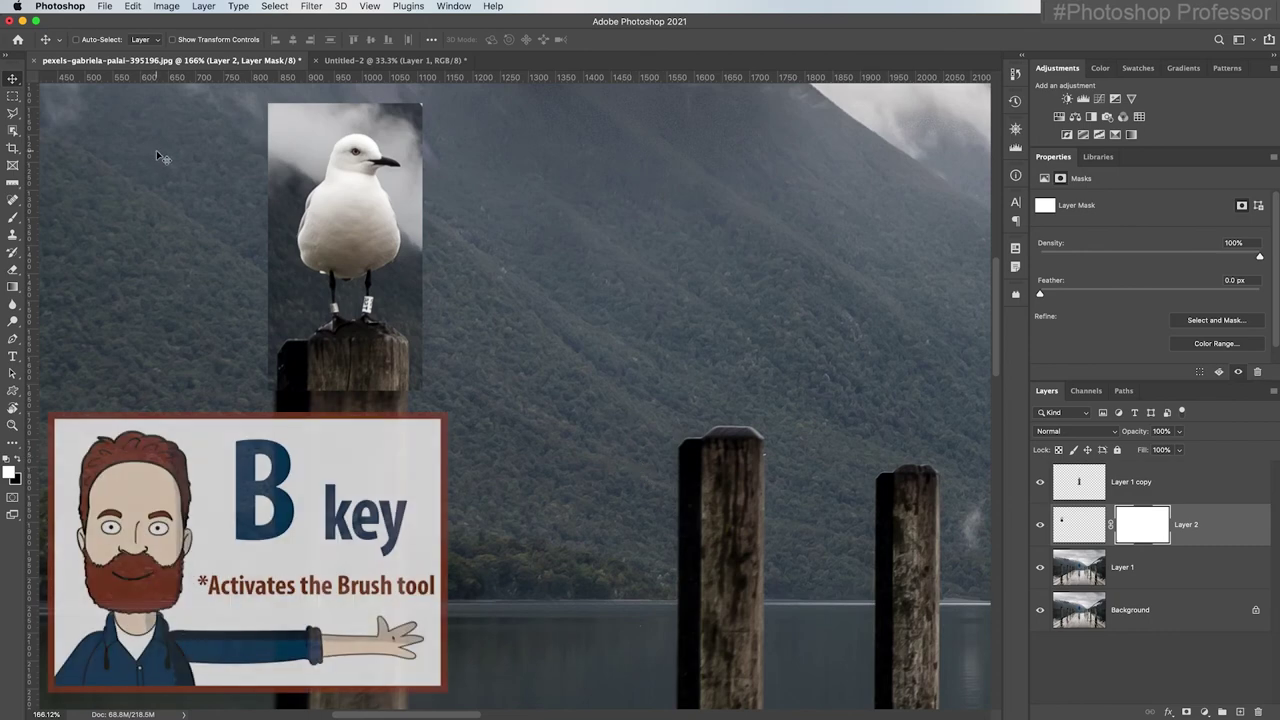
key(b)
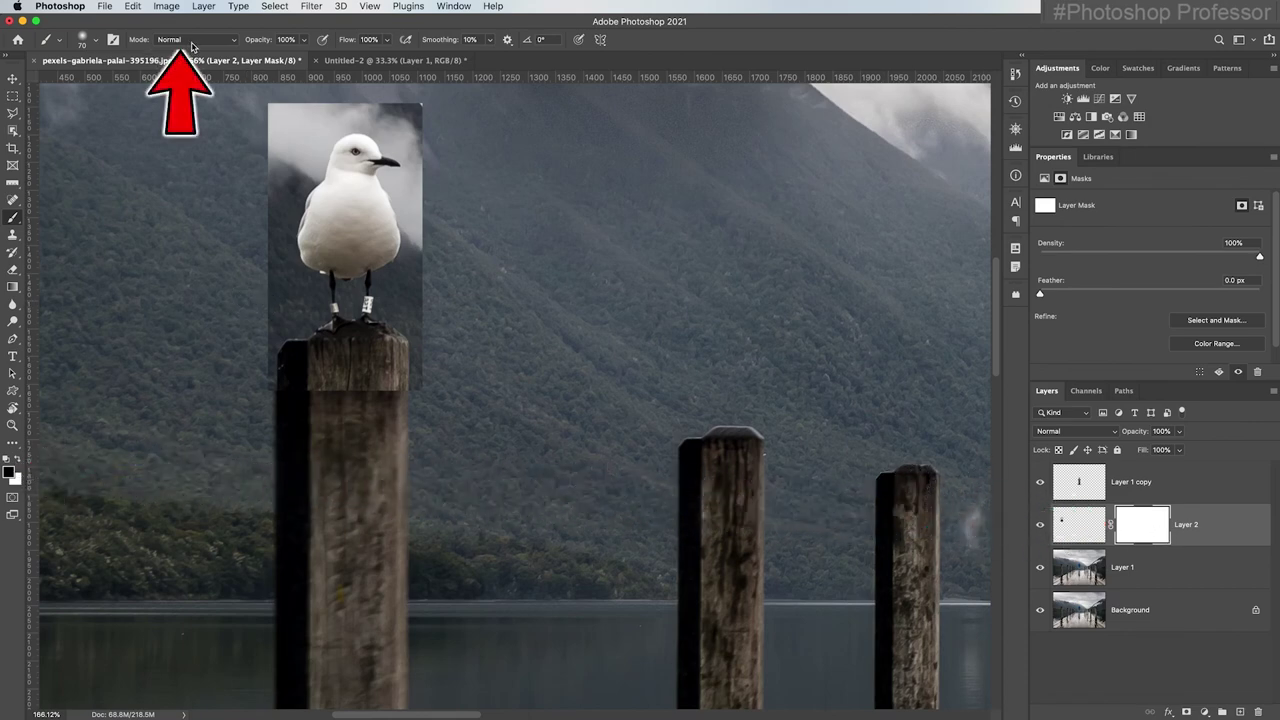
mouse_move(295, 108)
mouse_down()
mouse_move(290, 130)
mouse_move(314, 120)
mouse_move(277, 114)
mouse_move(280, 140)
mouse_up()
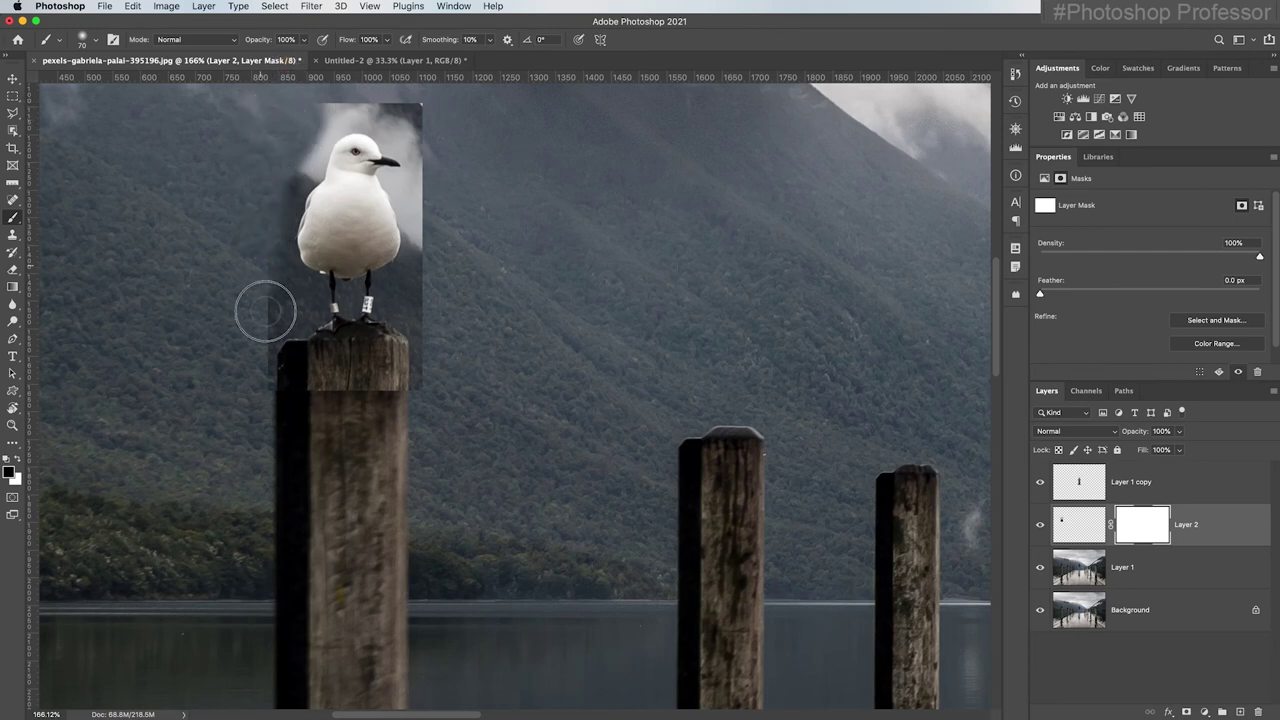
scroll(270, 398, down, 1)
scroll(270, 398, down, 1)
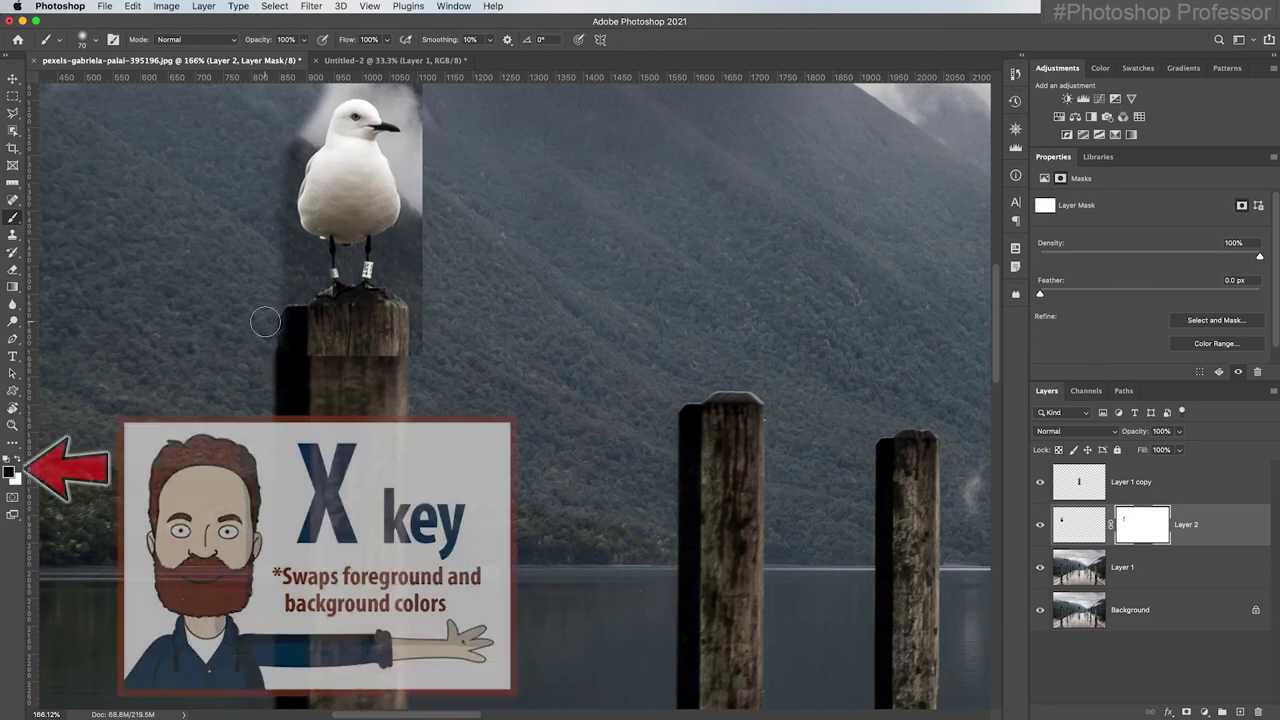
key(x)
key(x)
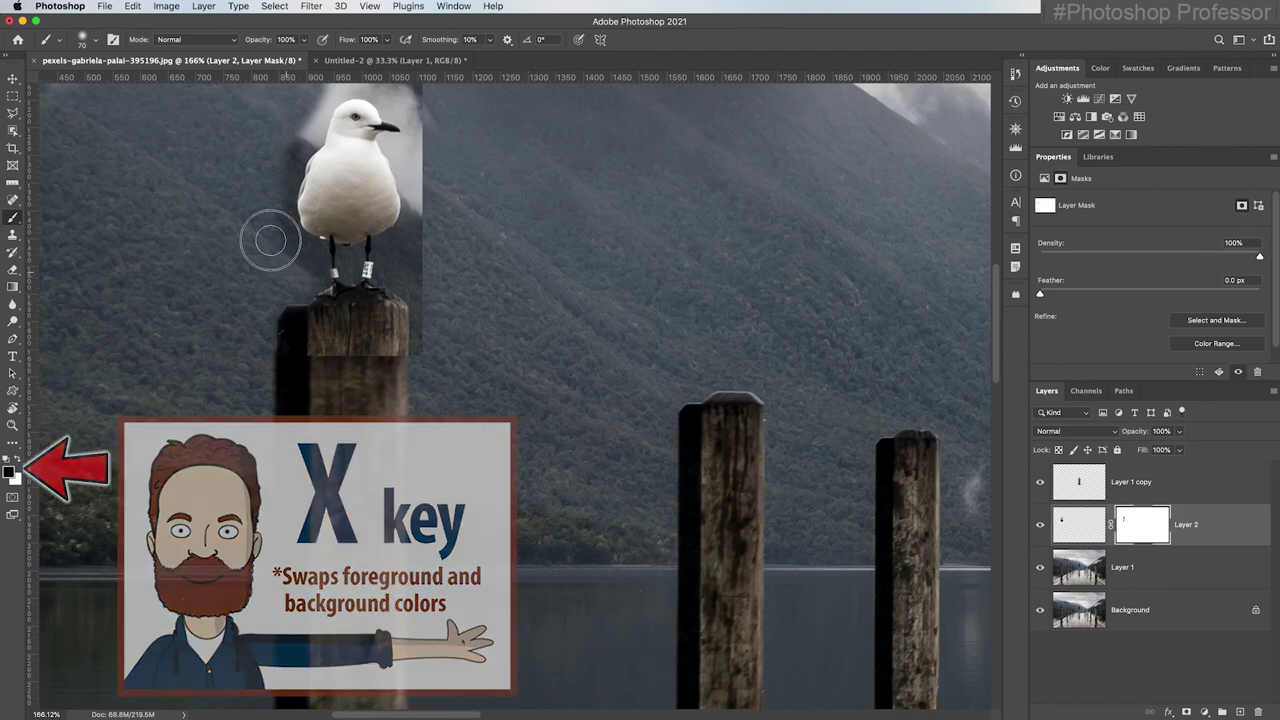
Reduce the brush size to 35 and mask out the leftover background close to the seagull's left side.
key(bracketleft)
key(bracketleft)
key(bracketleft)
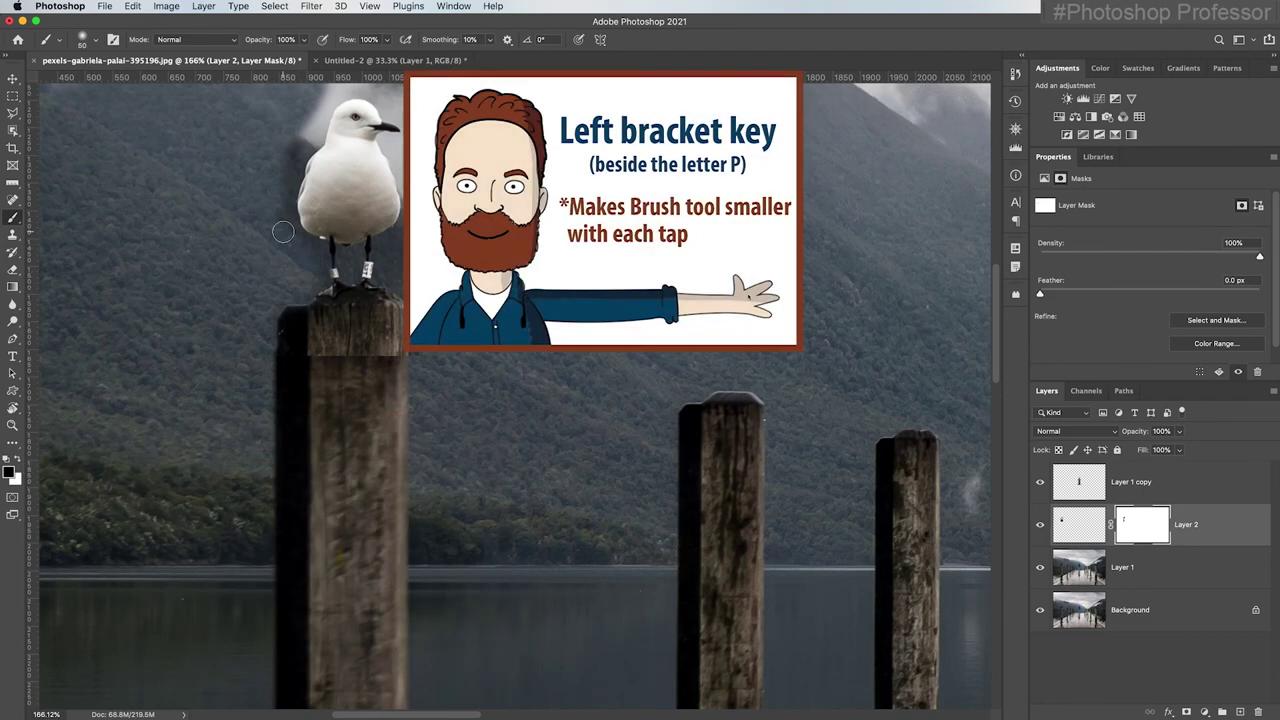
key(bracketleft)
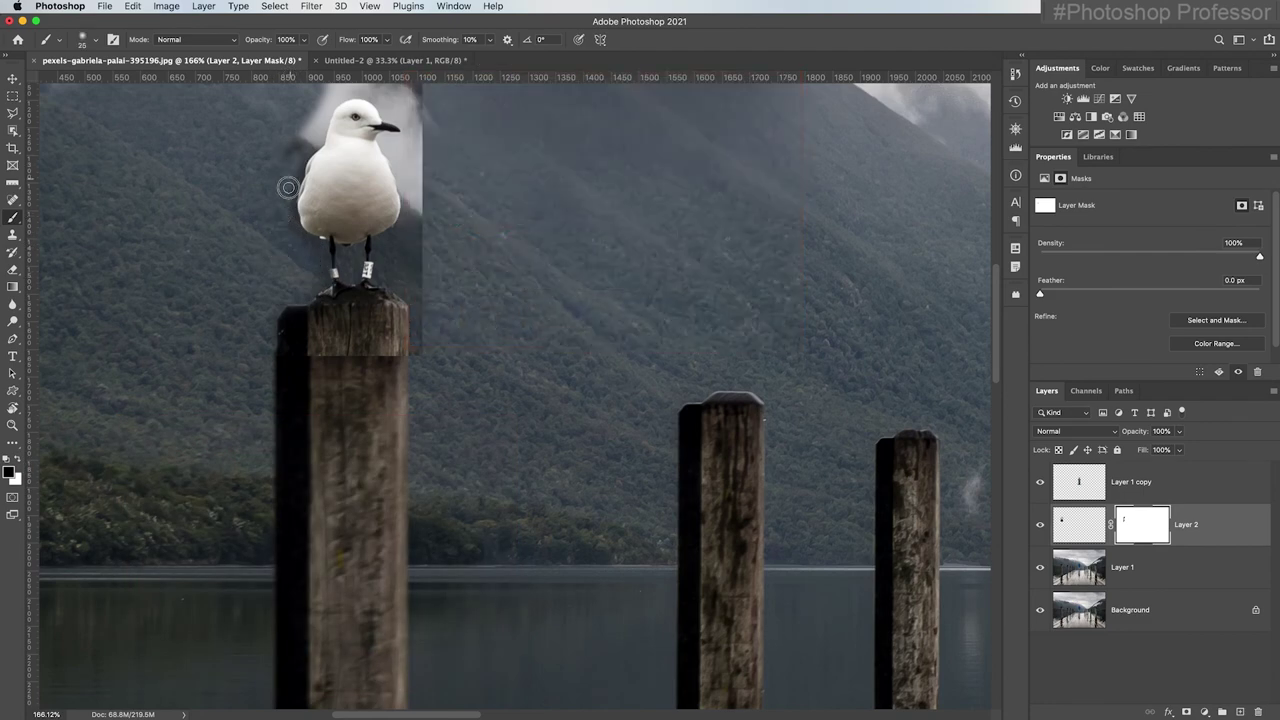
mouse_move(293, 183)
mouse_down()
mouse_move(291, 222)
mouse_move(319, 245)
mouse_move(300, 237)
mouse_up()
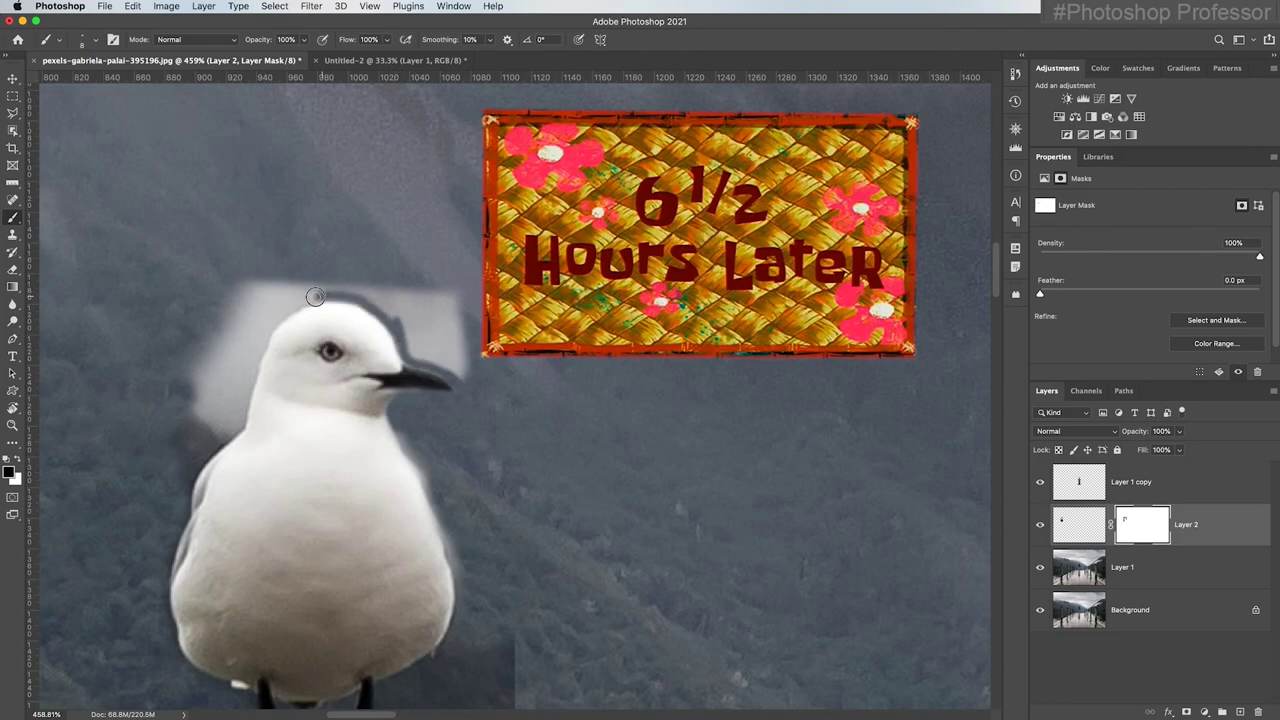
Blend the seam across the post in the mask using a size 30 brush at 30%, 60% and 50% opacity.
scroll(436, 368, down, 5)
scroll(436, 368, right, 2)
key(bracketright)
key(3)
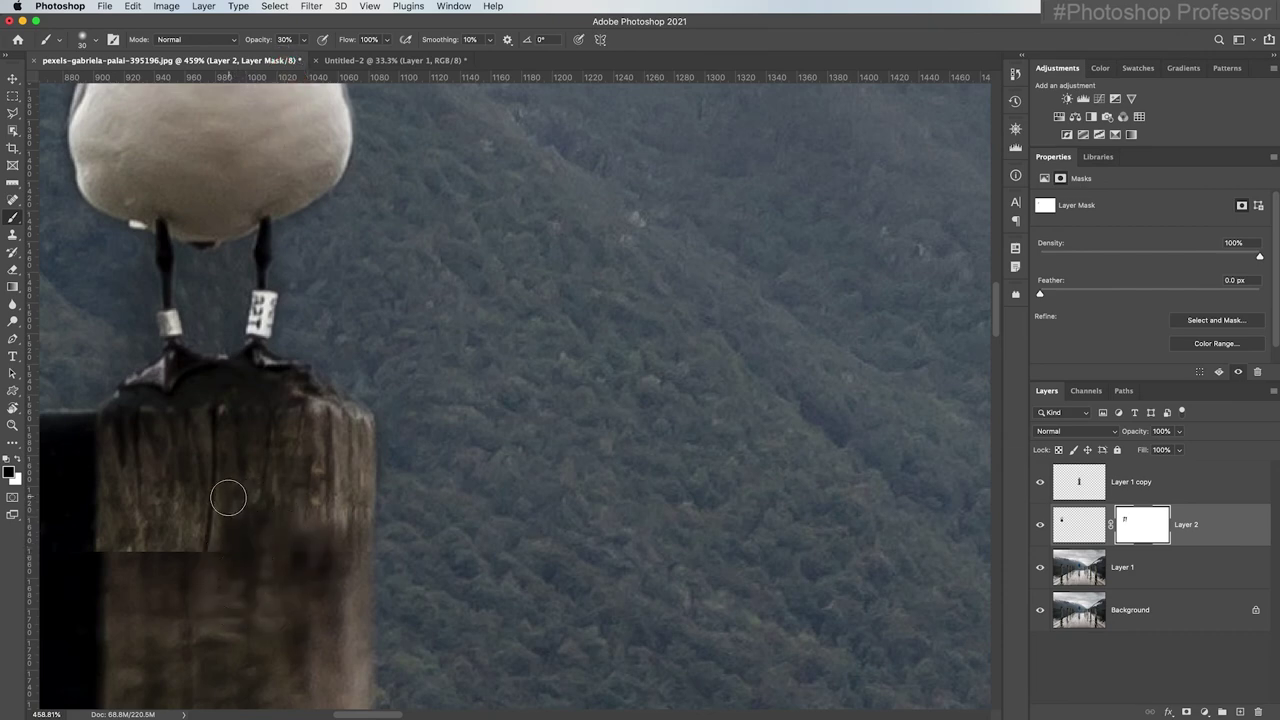
mouse_move(199, 581)
mouse_down()
mouse_move(195, 549)
mouse_move(251, 545)
mouse_move(158, 549)
mouse_move(189, 558)
mouse_move(122, 545)
mouse_move(105, 563)
mouse_move(104, 536)
mouse_move(88, 592)
mouse_up()
key(6)
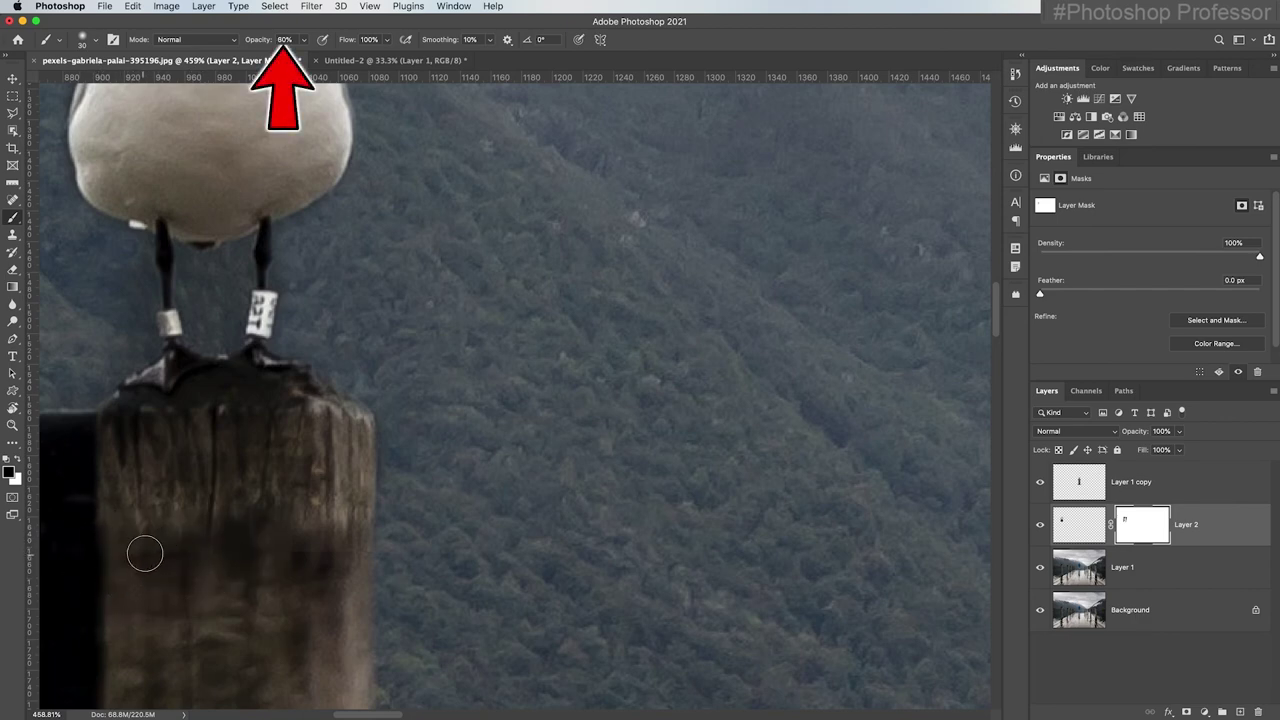
mouse_move(136, 550)
mouse_down()
mouse_move(337, 556)
mouse_move(322, 561)
mouse_move(330, 498)
mouse_move(332, 571)
mouse_move(301, 529)
mouse_move(239, 536)
mouse_move(189, 496)
mouse_move(173, 584)
mouse_move(155, 530)
mouse_move(158, 583)
mouse_move(329, 510)
mouse_move(369, 530)
mouse_move(354, 613)
mouse_move(358, 558)
mouse_move(330, 613)
mouse_up()
key(5)
Mask out the remaining background around the seagull with a size 15 brush at 100% opacity.
scroll(330, 613, up, 5)
key(bracketleft)
key(0)
mouse_move(394, 463)
mouse_down()
mouse_move(417, 508)
mouse_move(343, 423)
mouse_move(338, 500)
mouse_up()
scroll(827, 659, up, 3)
scroll(517, 423, down, 3)
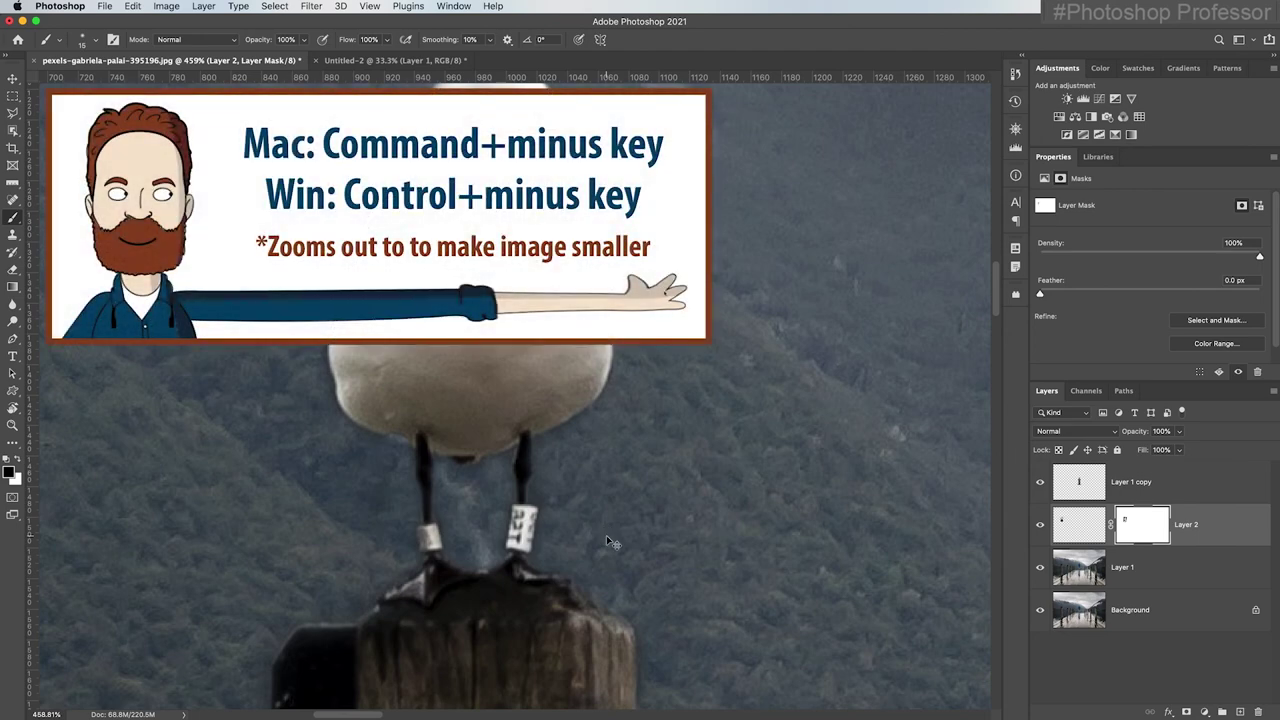
Apply a Gaussian Blur with a radius of 1.1 pixels to the seagull image on Layer 2, not its mask.
key(super+minus)
key(super+minus)
key(super+minus)
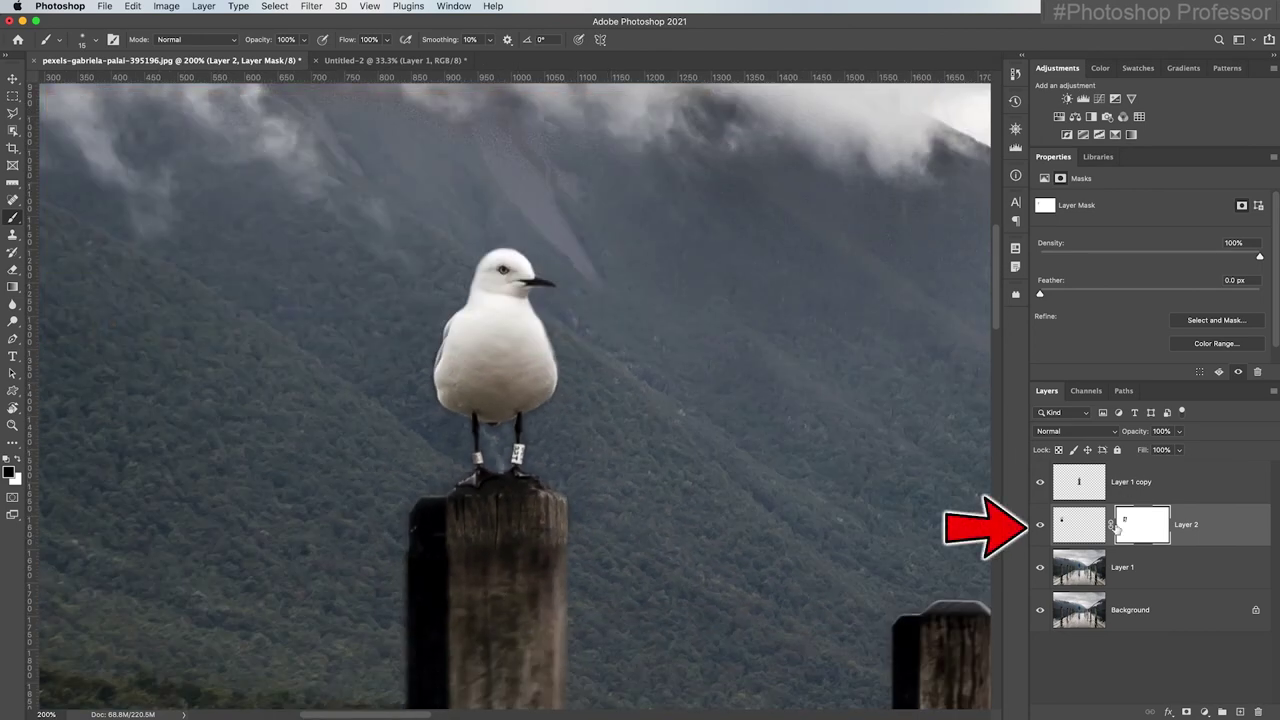
click(1068, 532)
click(311, 6)
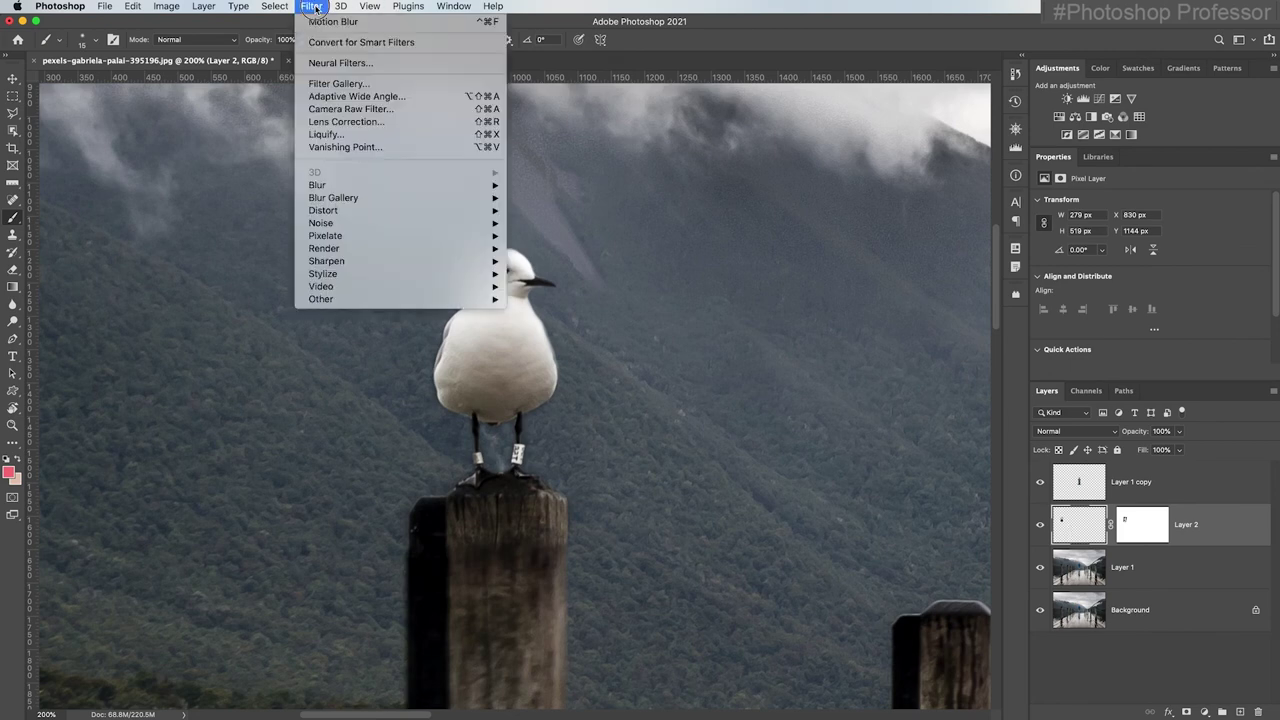
mouse_move(457, 186)
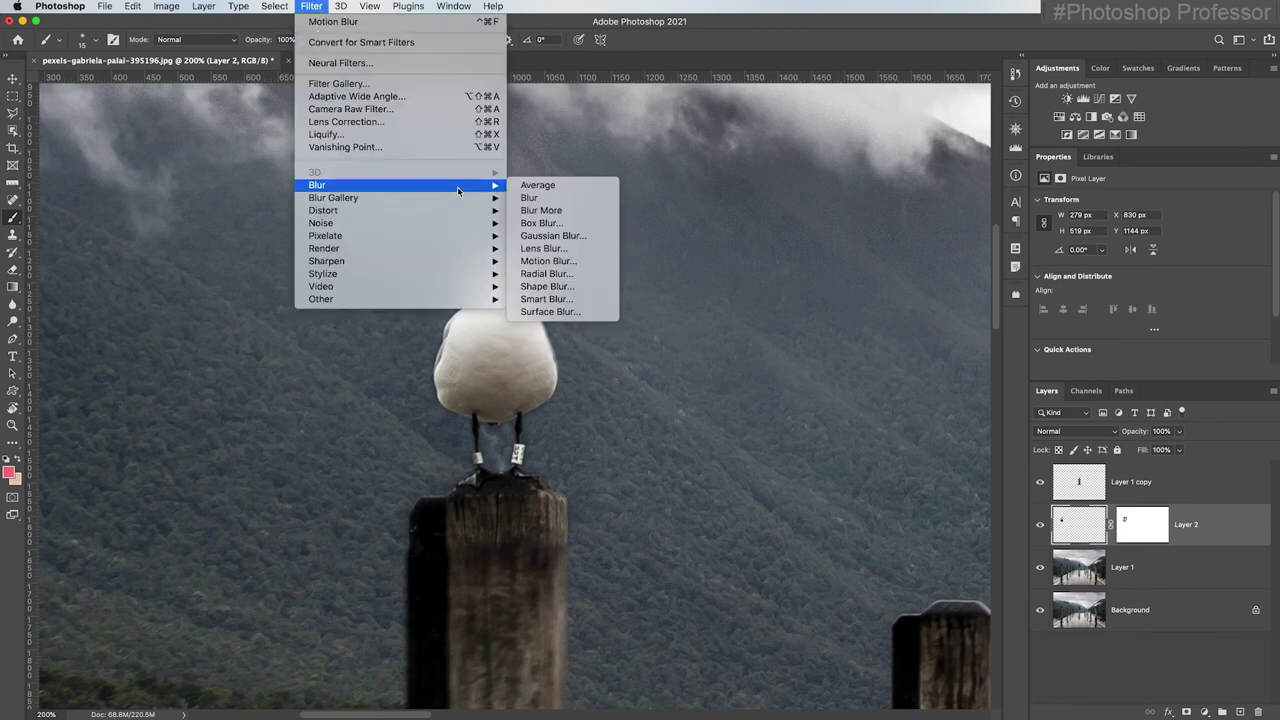
click(580, 236)
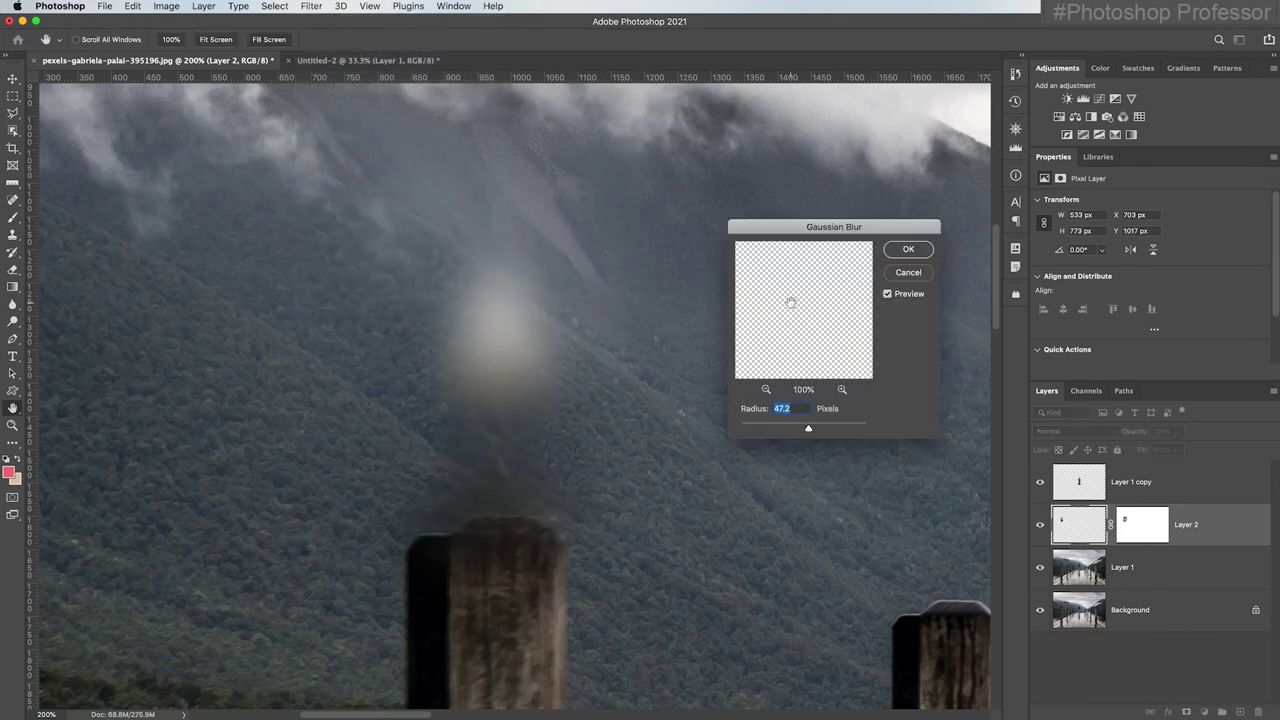
scroll(790, 302, right, 1)
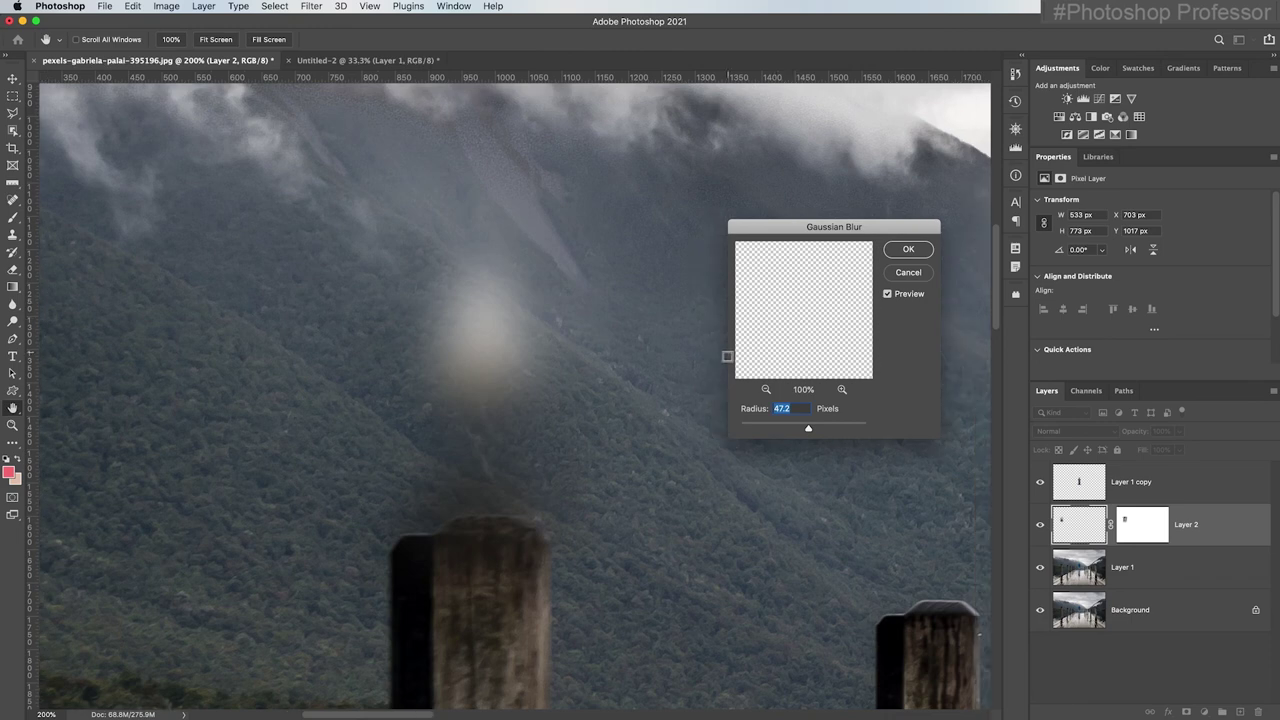
drag(808, 430, 745, 431)
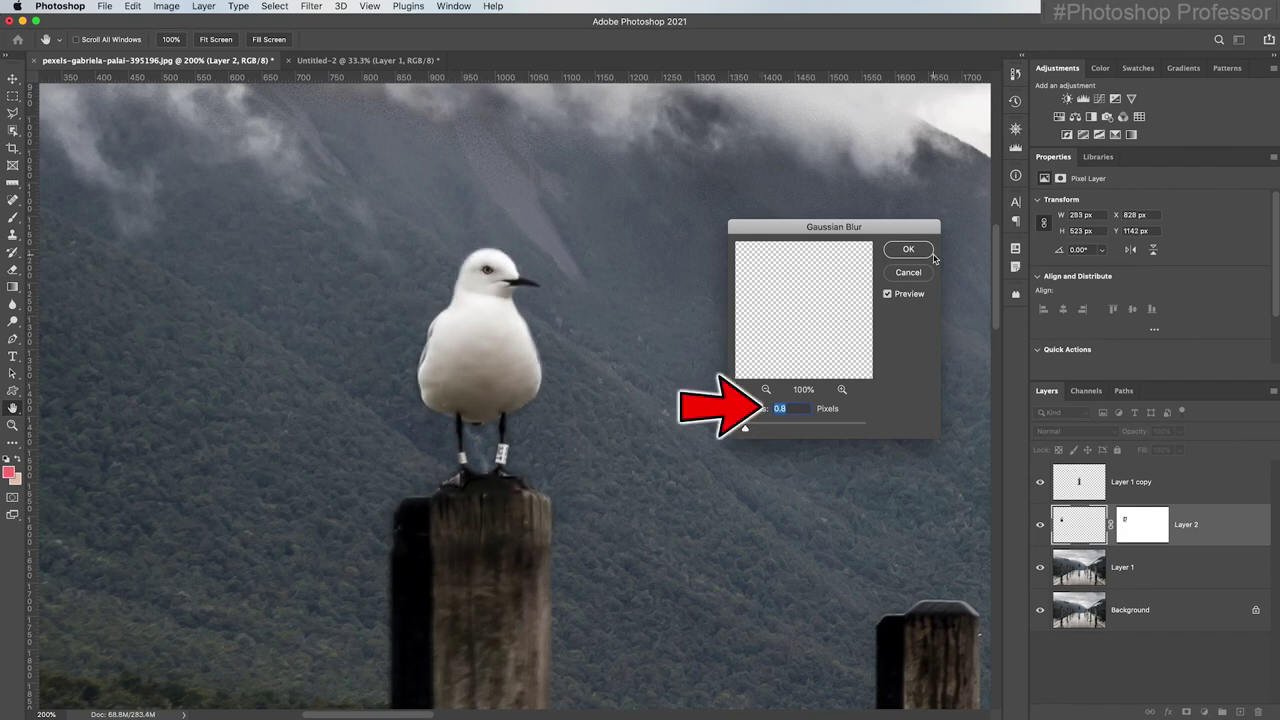
drag(744, 430, 748, 430)
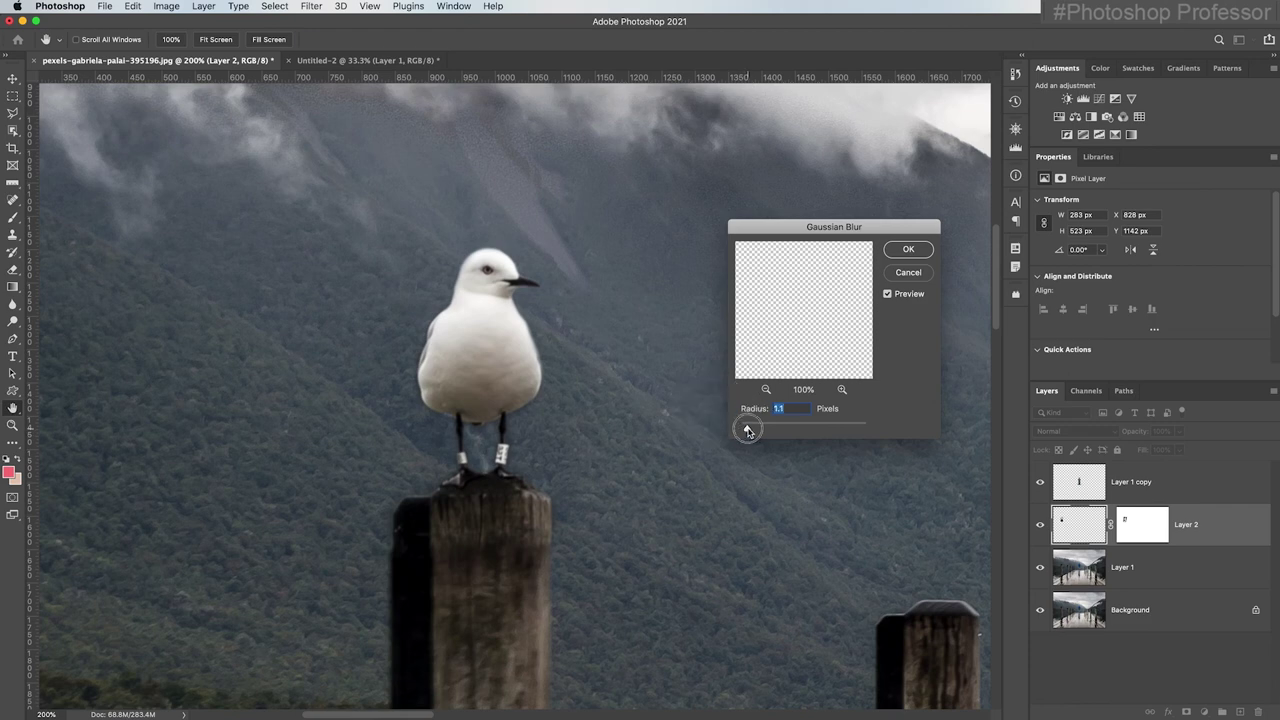
click(908, 249)
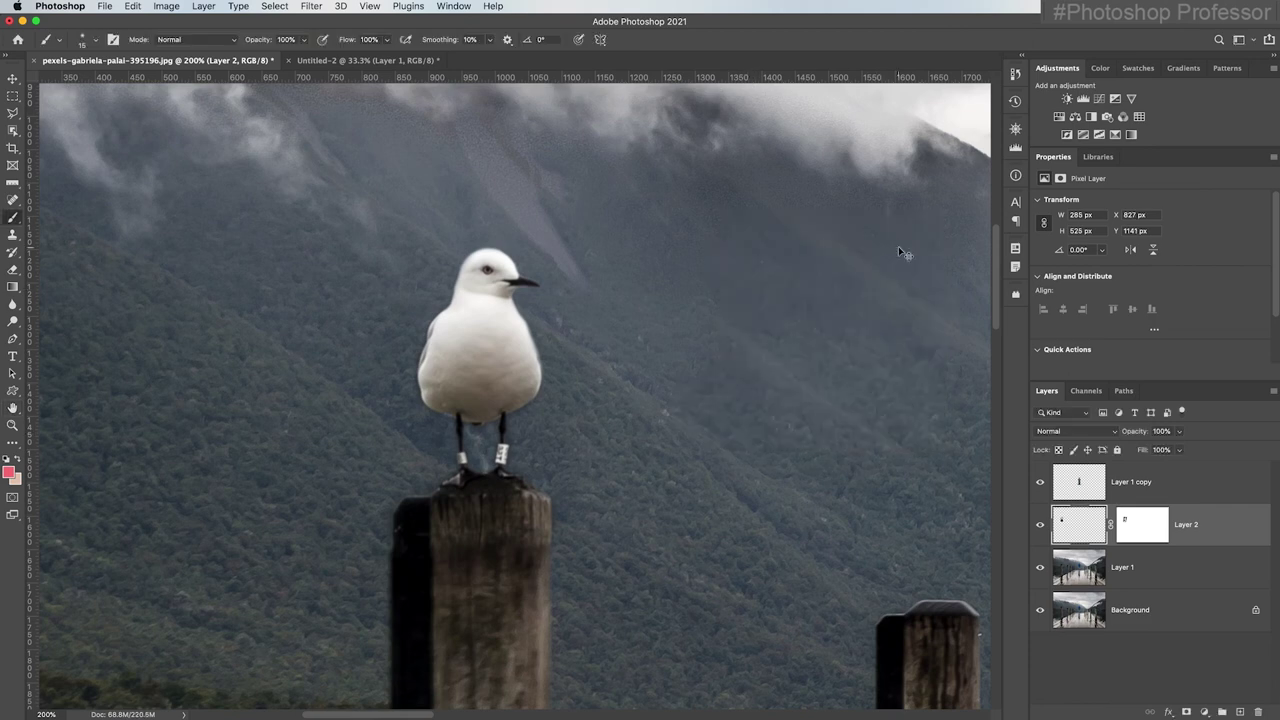
Add a Vibrance adjustment layer above Layer 1 copy with vibrance +96 and saturation +19.
key(super+0)
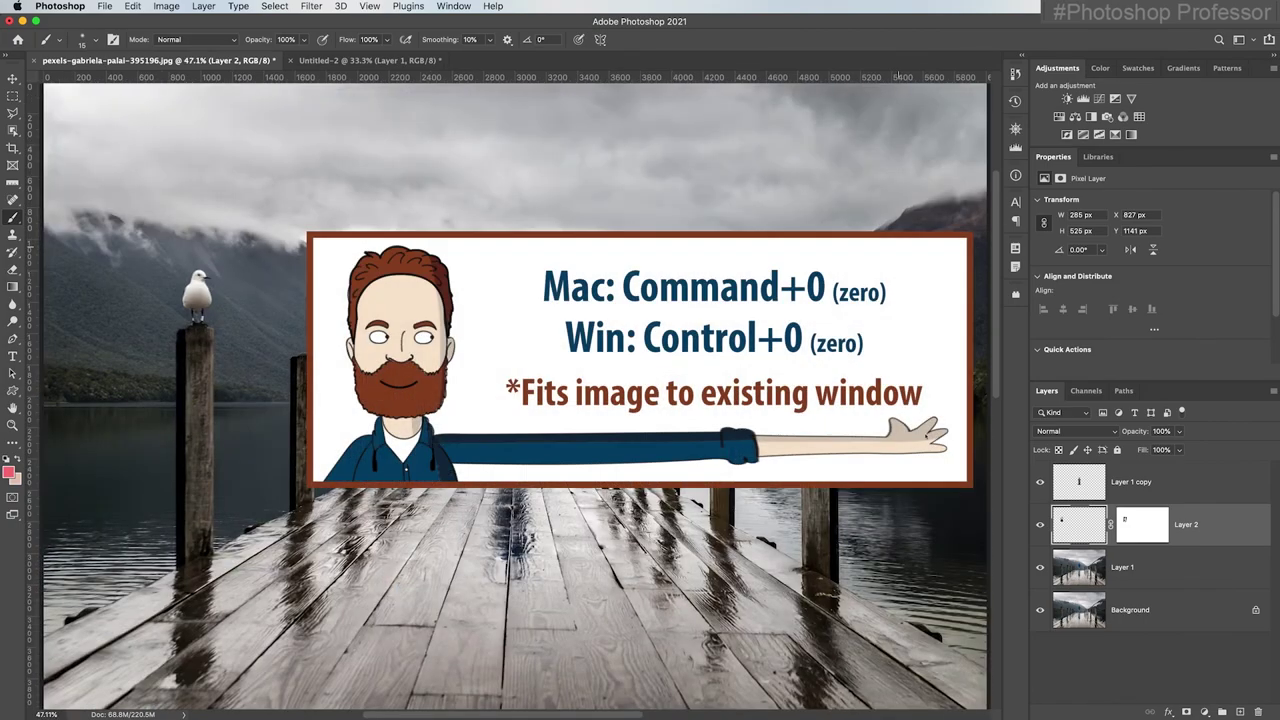
click(1213, 494)
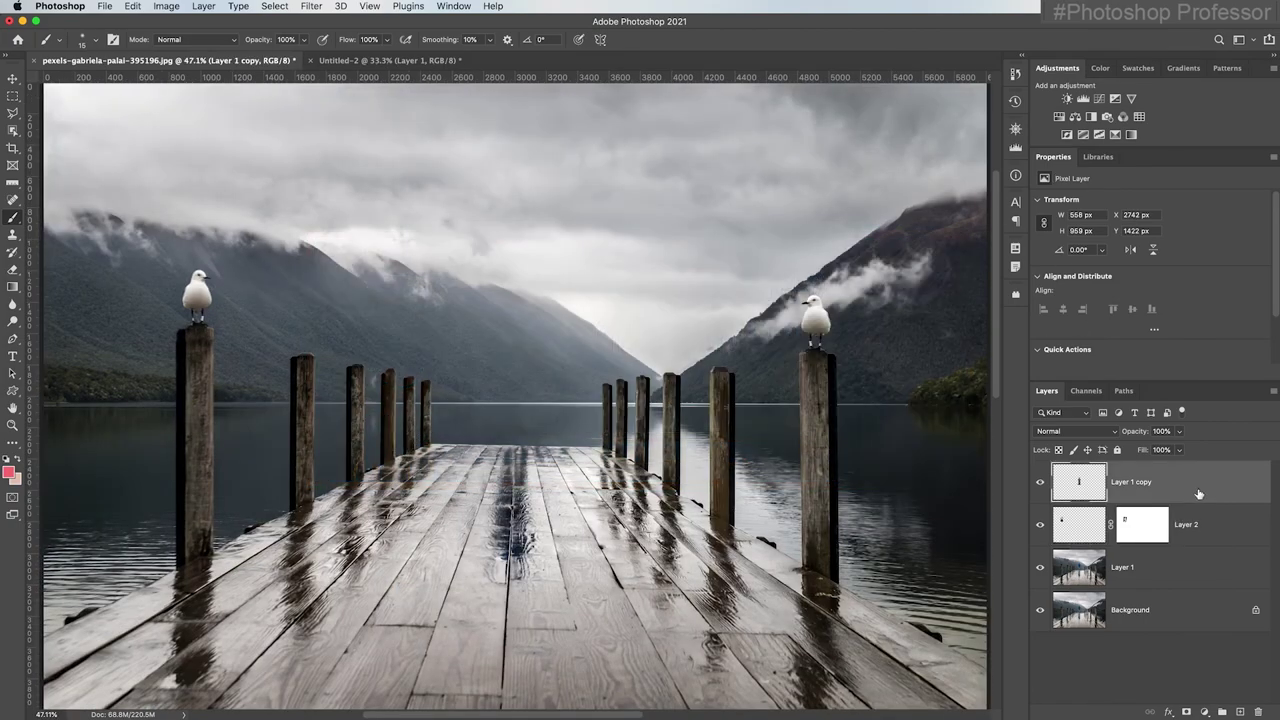
click(1132, 99)
drag(1150, 216, 1255, 214)
drag(1150, 238, 1172, 243)
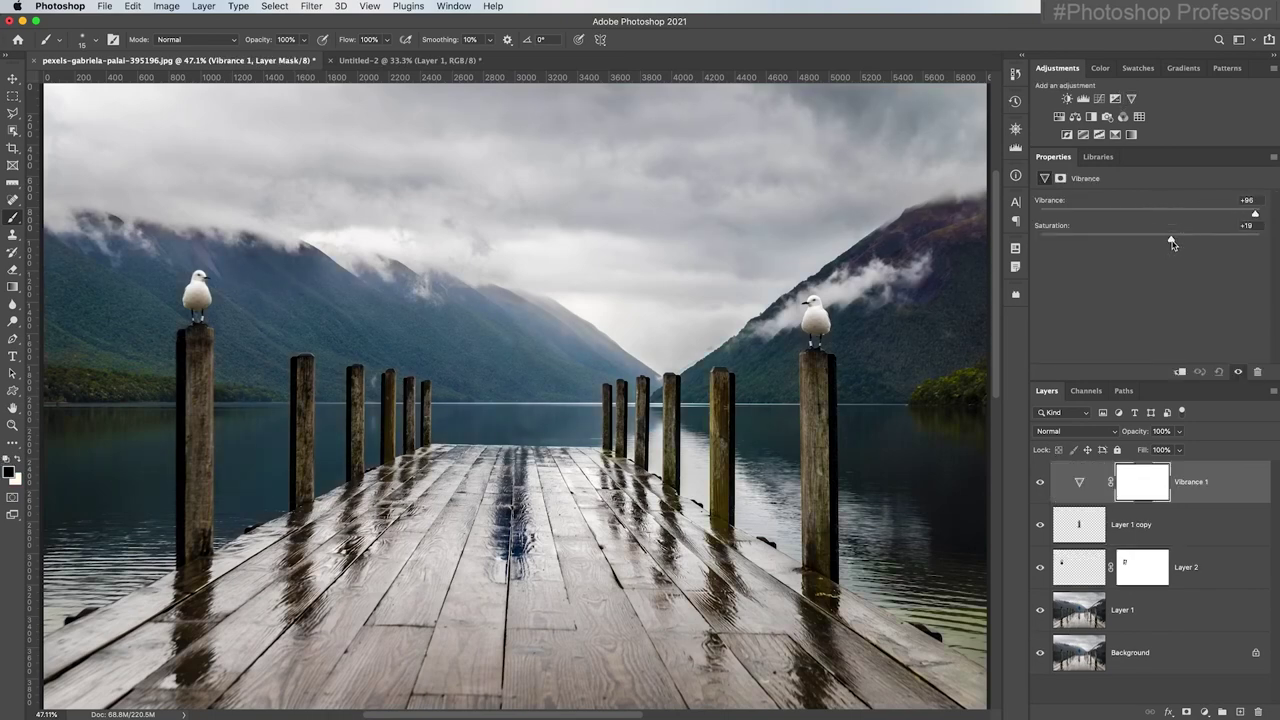
Add a Black & White adjustment layer, set its blend mode to Soft Light, and toggle its visibility to compare the effect.
click(1092, 117)
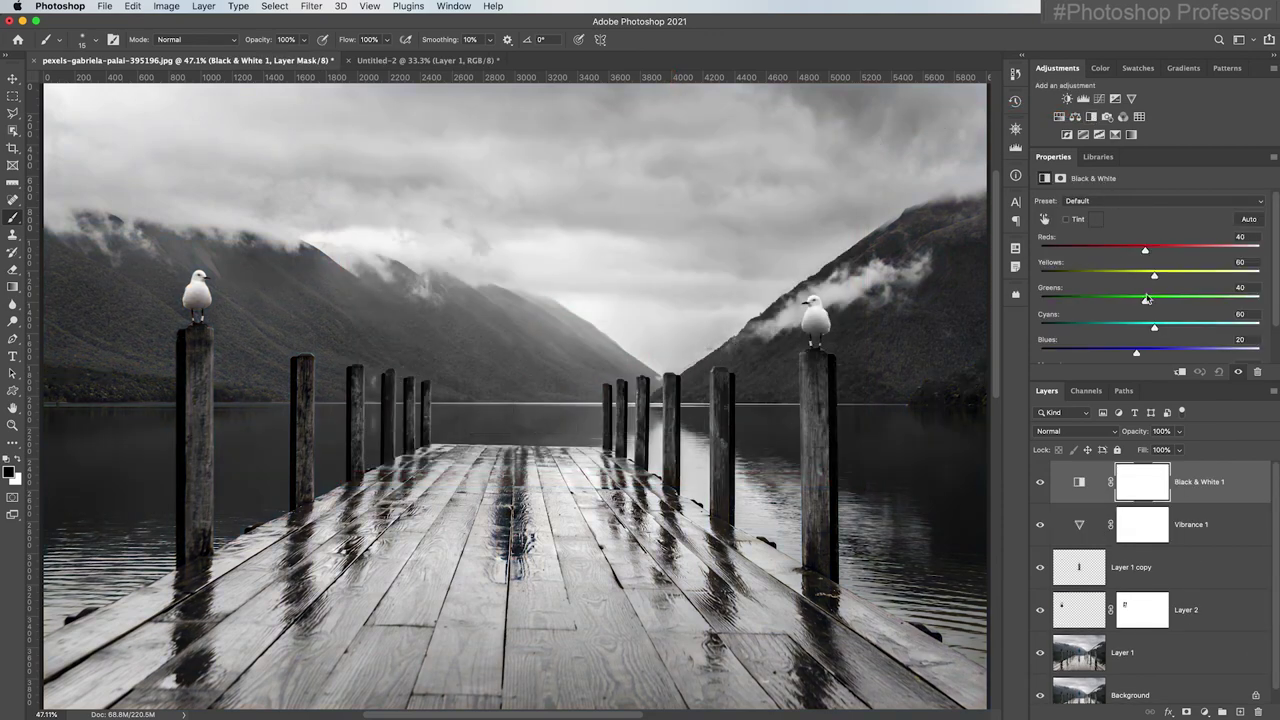
click(1110, 433)
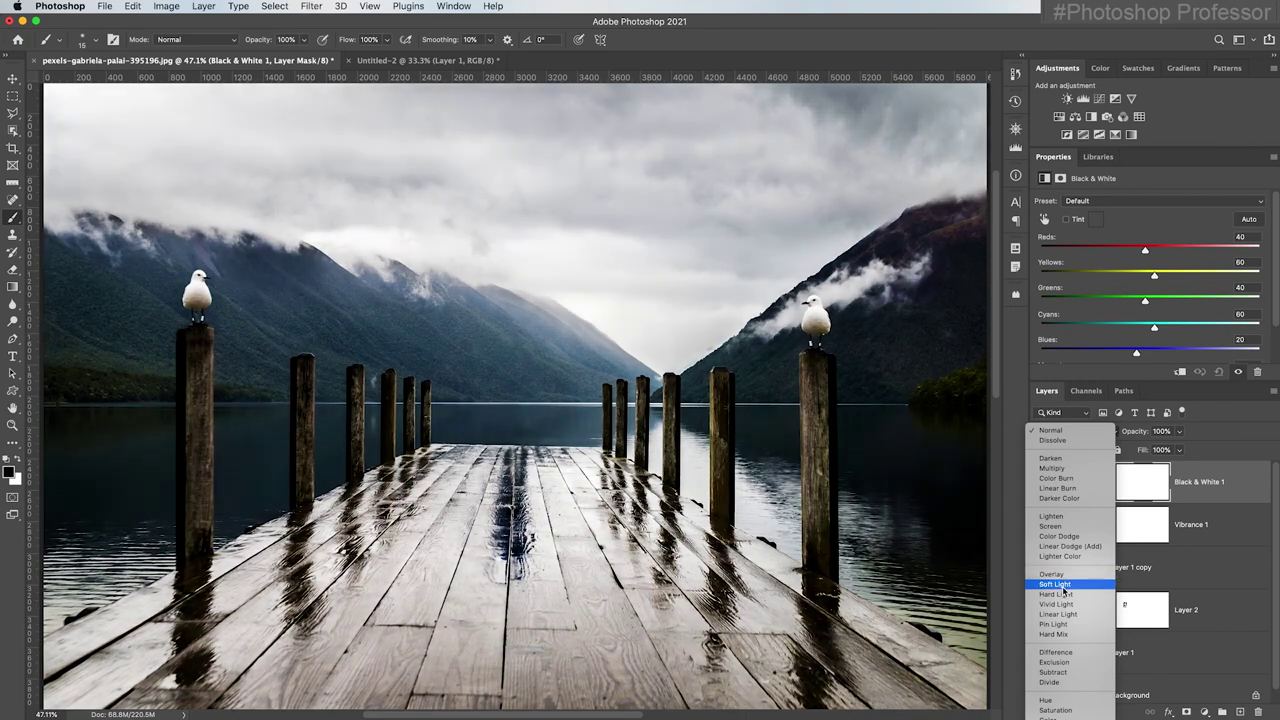
click(1055, 584)
scroll(1160, 548, down, 1)
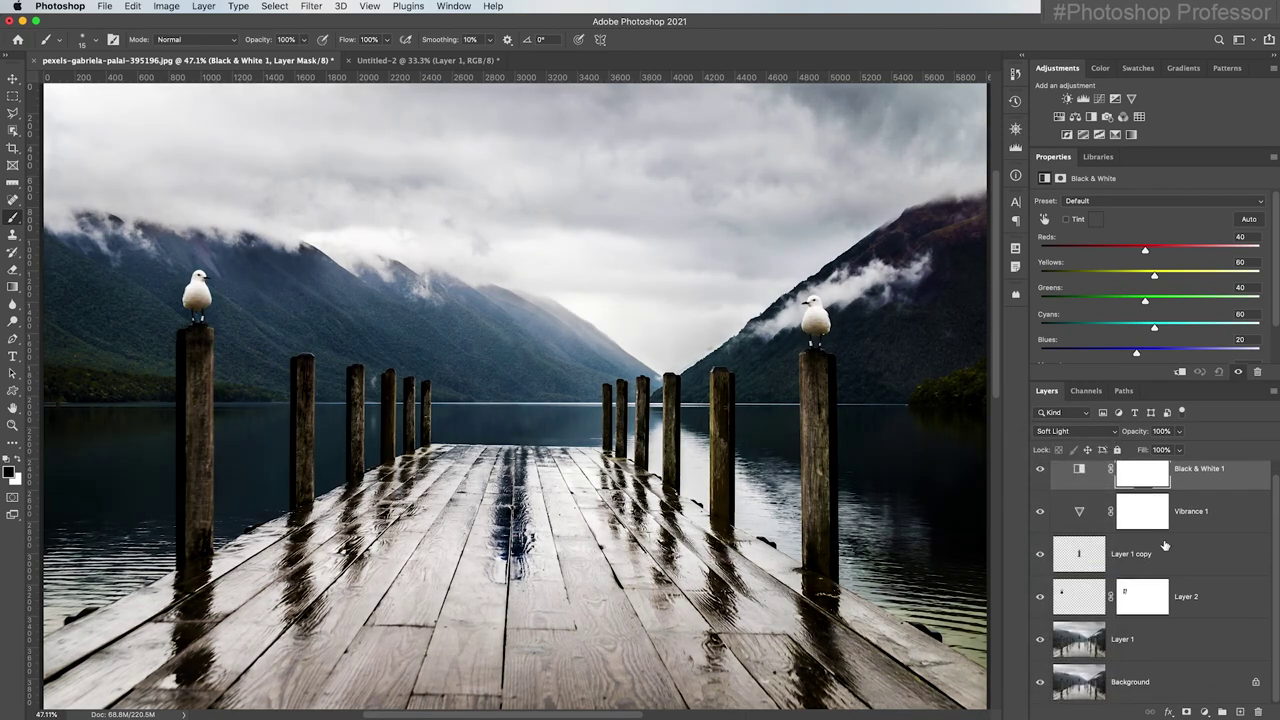
click(1040, 470)
click(1041, 471)
click(1041, 471)
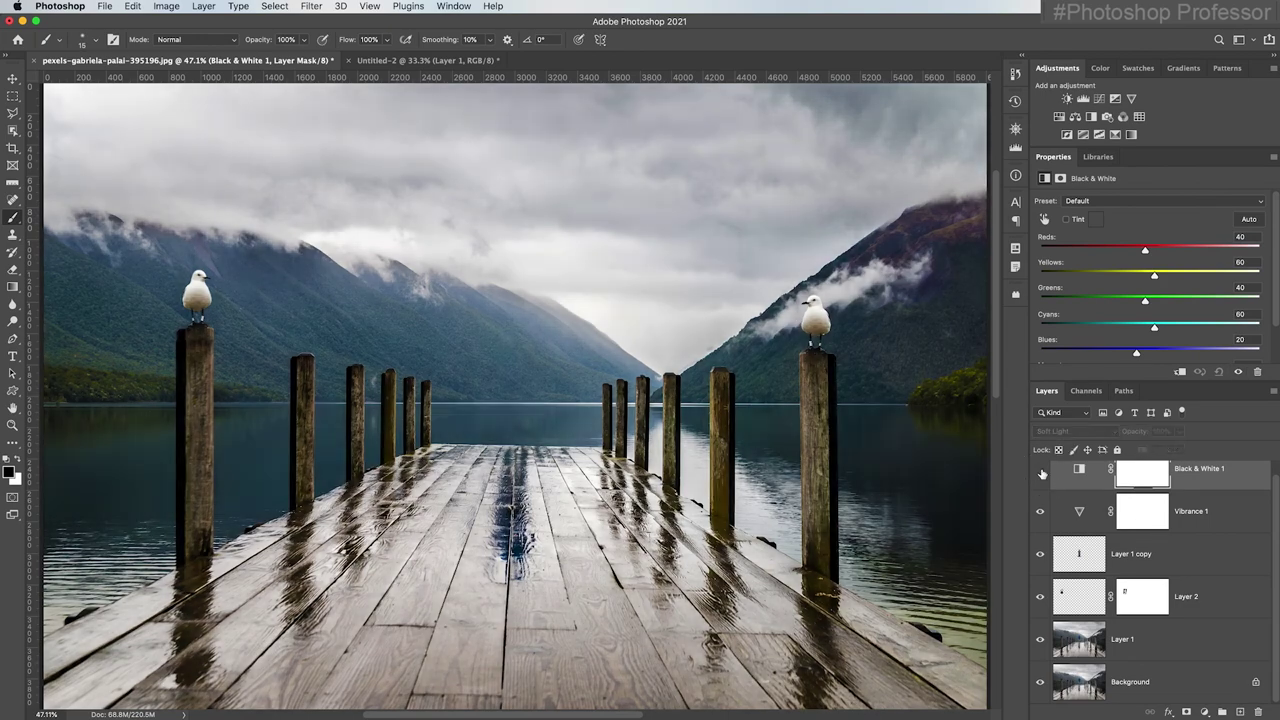
Compare the photo with and without the Black & White 1 adjustment by repeatedly toggling that layer's visibility.
click(1041, 471)
click(1041, 471)
click(1041, 471)
click(1041, 471)
click(1041, 471)
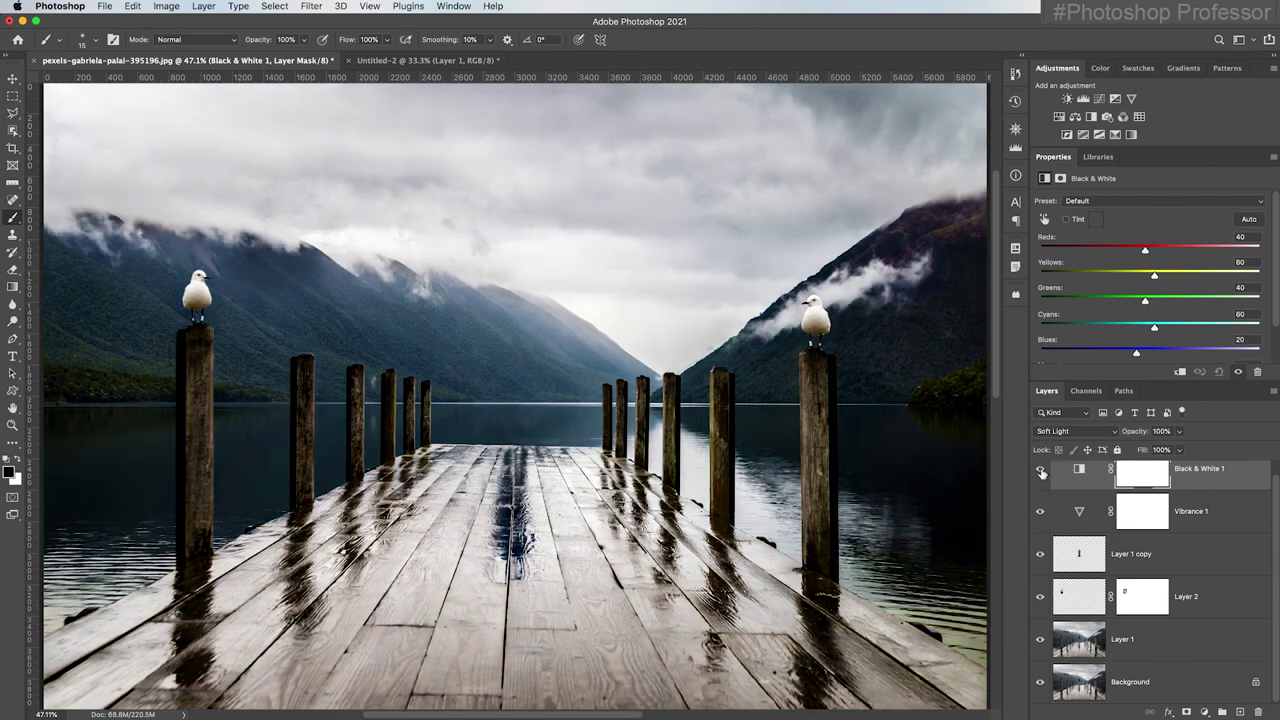
click(1041, 471)
click(1041, 471)
click(1040, 471)
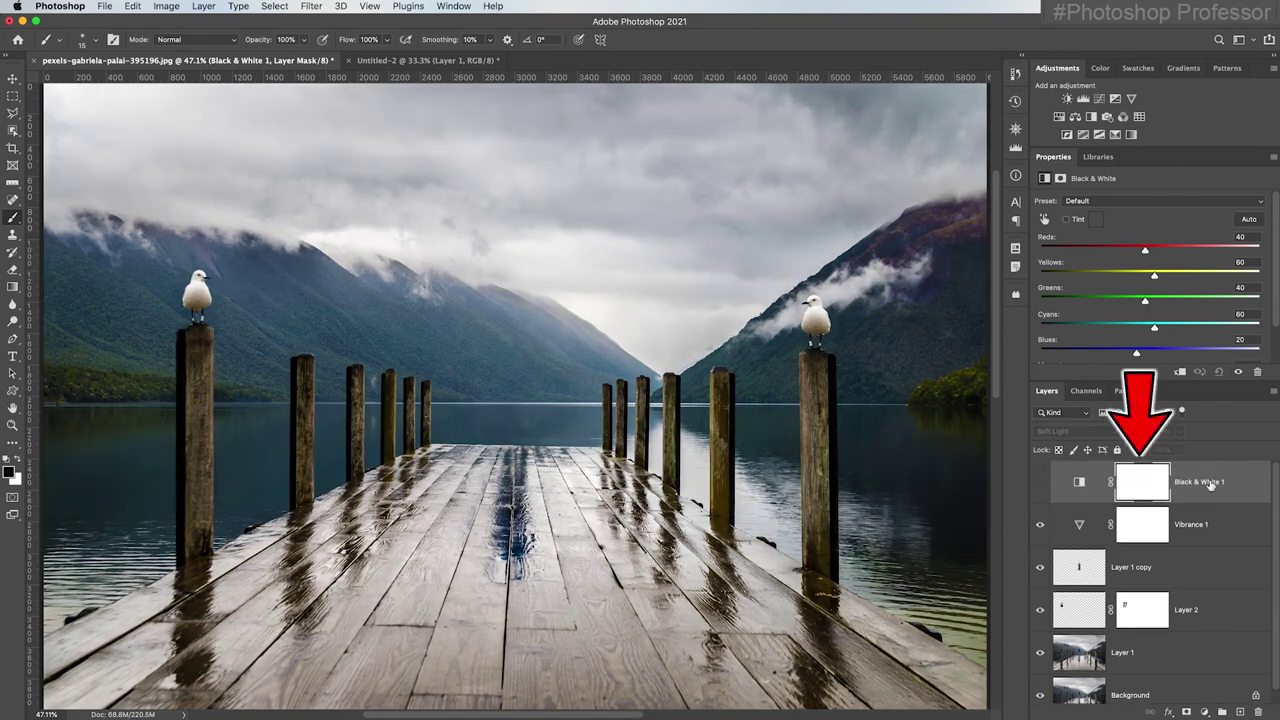
Invert the Black & White 1 layer mask to black and make the layer visible again.
click(1136, 488)
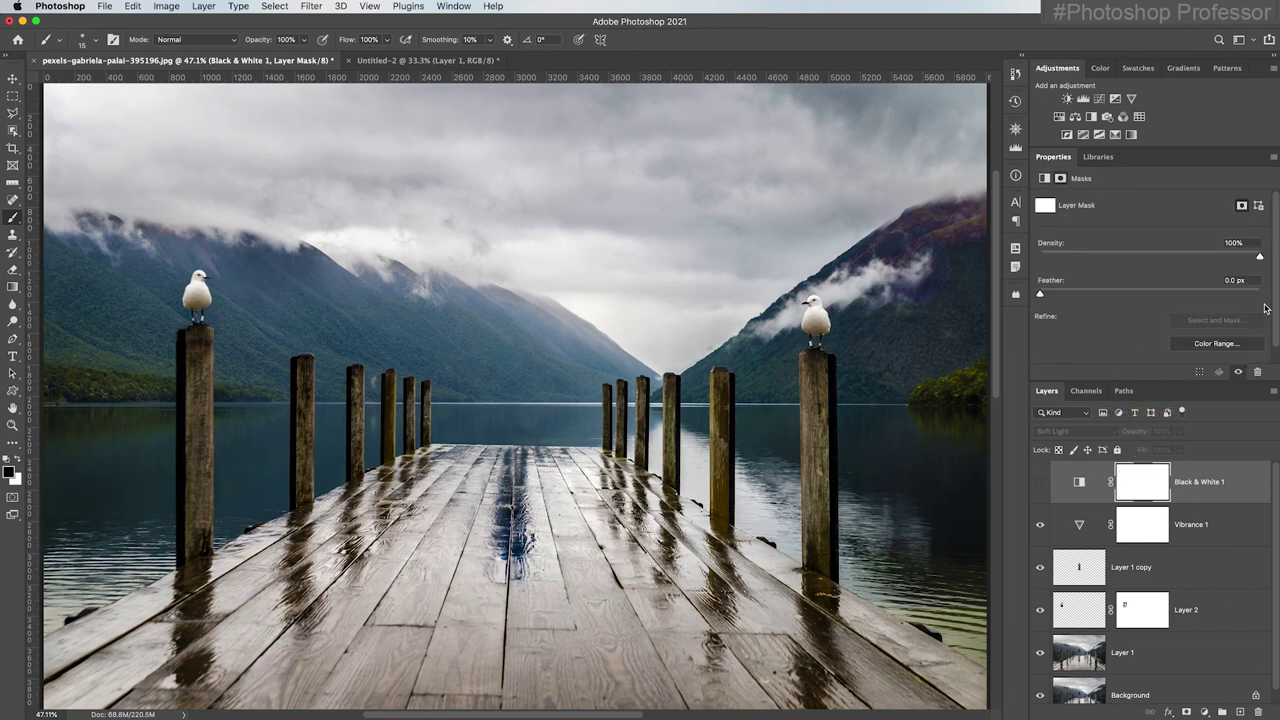
scroll(1276, 318, down, 1)
click(1210, 352)
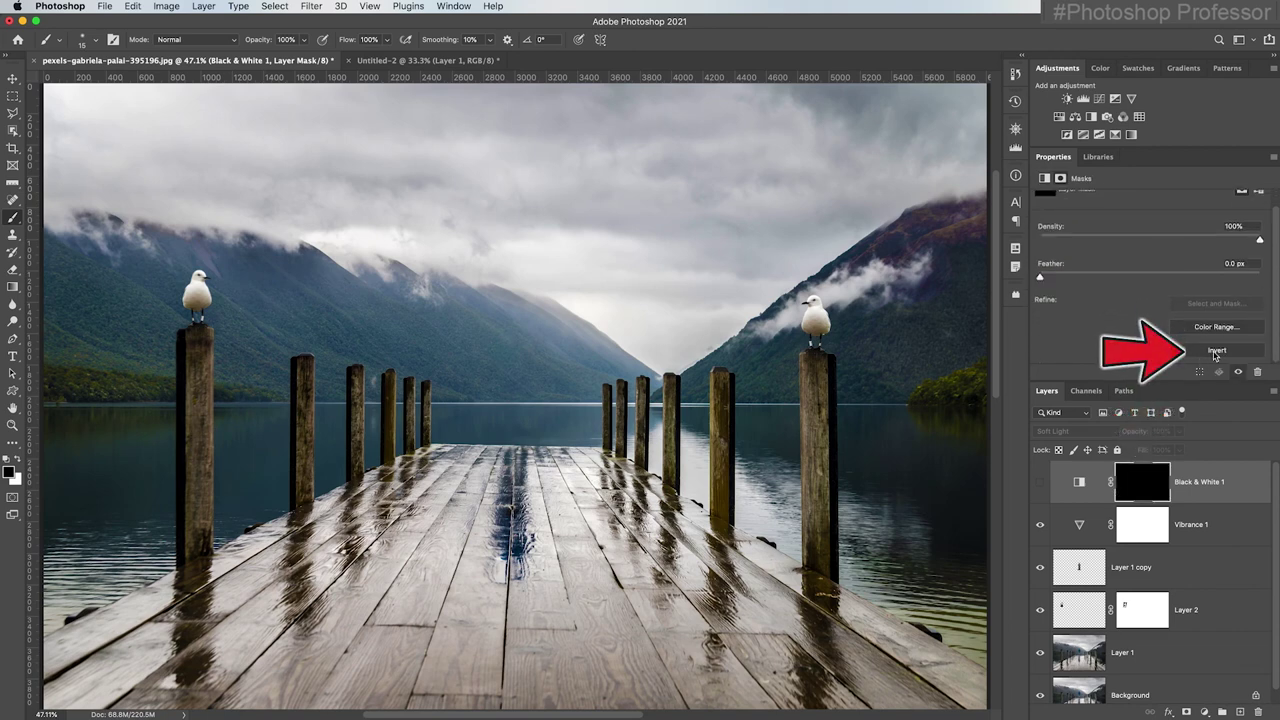
click(1040, 484)
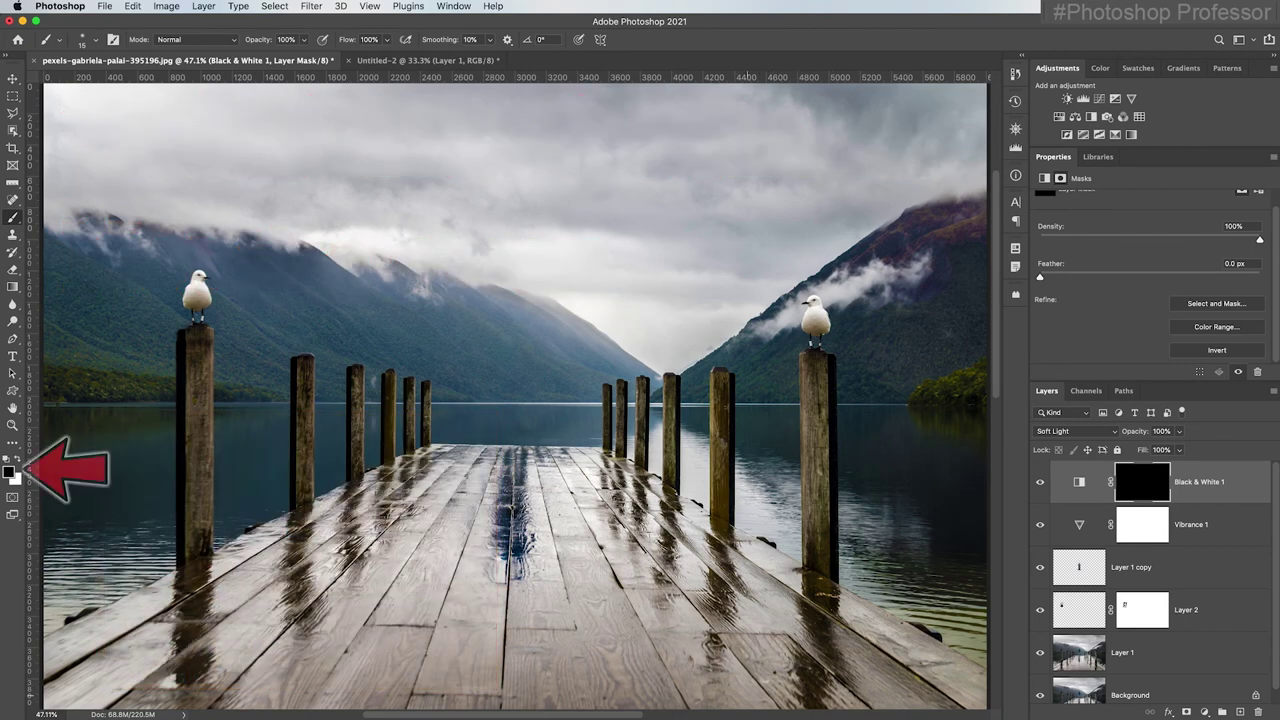
Reveal the Black & White 1 effect on the wet dock by painting its mask with a white brush at size 1300.
key(x)
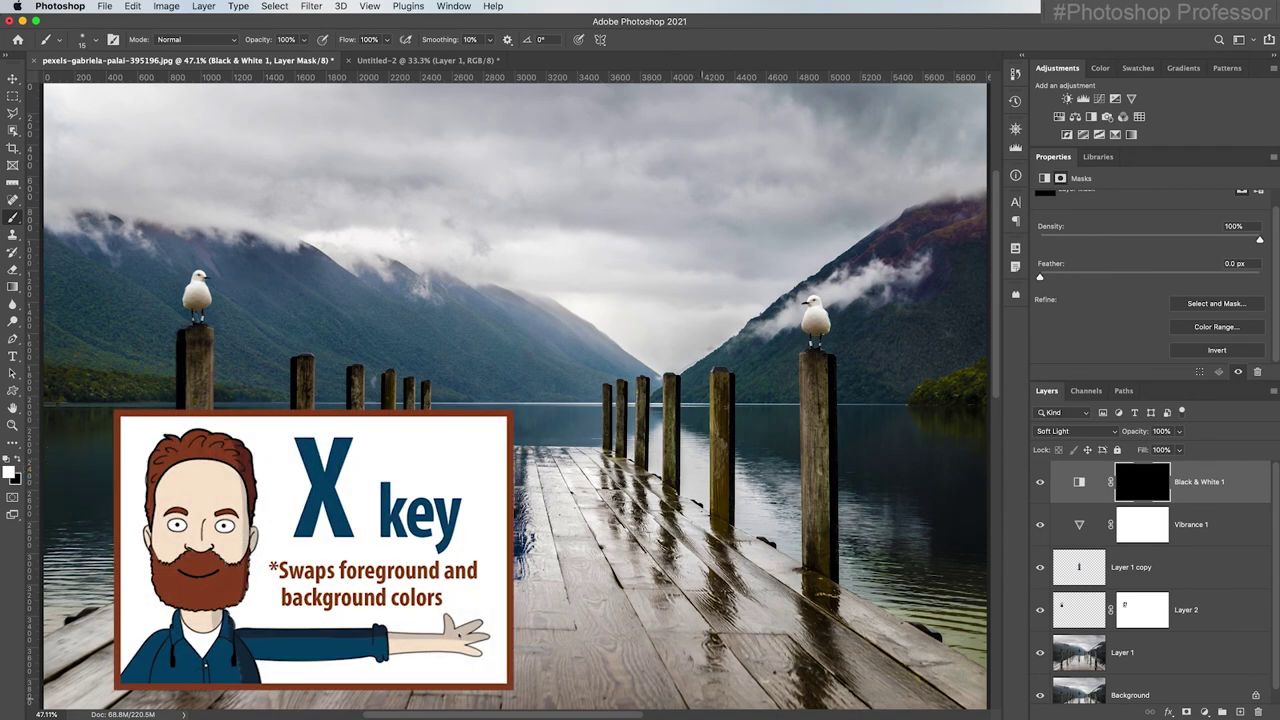
key(bracketright)
key(bracketright)
key(bracketright)
key(bracketright)
key(bracketright)
key(bracketright)
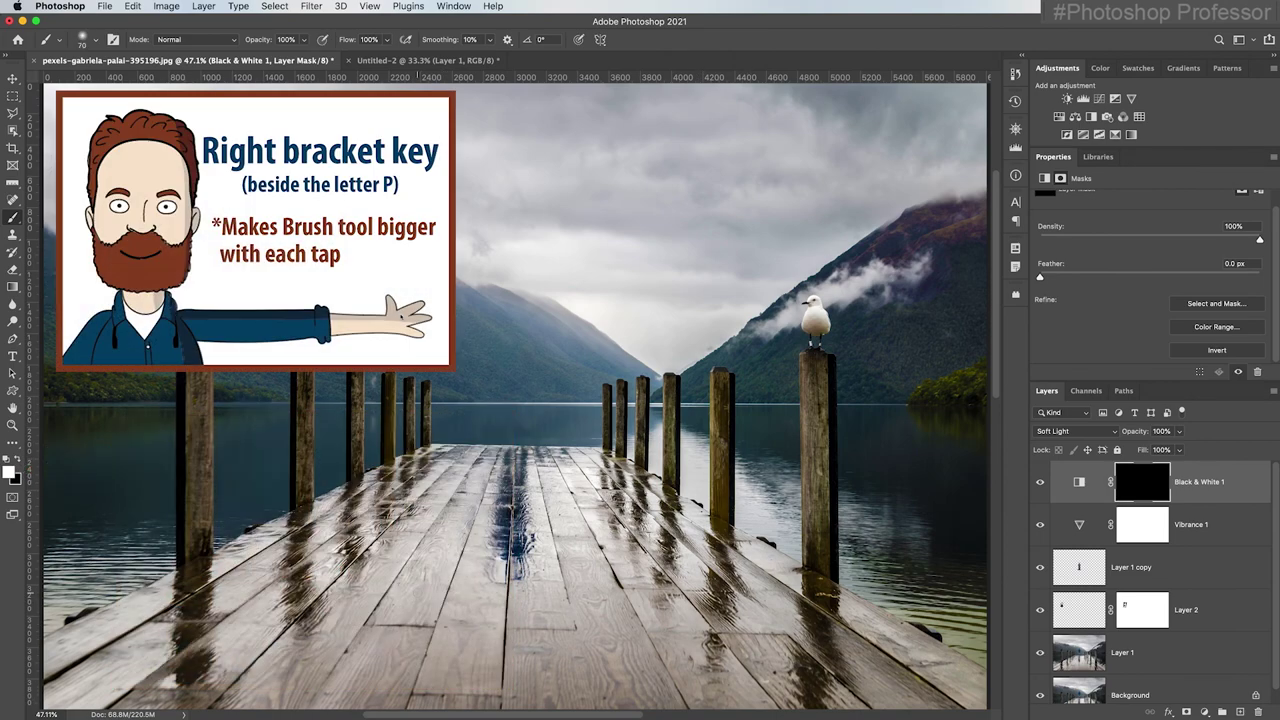
key(bracketright)
key(bracketright)
key(bracketright)
key(bracketright)
key(bracketright)
key(bracketright)
key(bracketright)
key(bracketright)
key(bracketright)
key(bracketright)
key(bracketright)
key(bracketright)
key(bracketright)
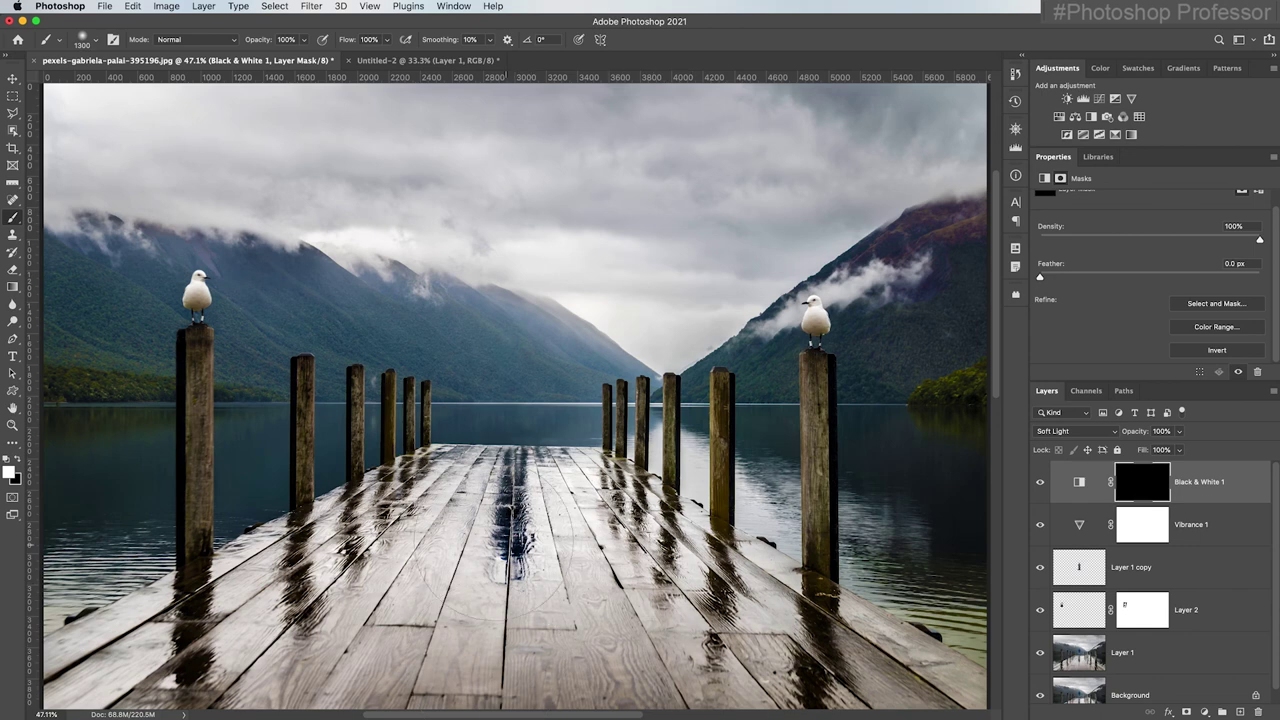
drag(408, 640, 425, 640)
Try a second Black & White adjustment layer at 10% and 100% opacity, and delete it.
click(1091, 117)
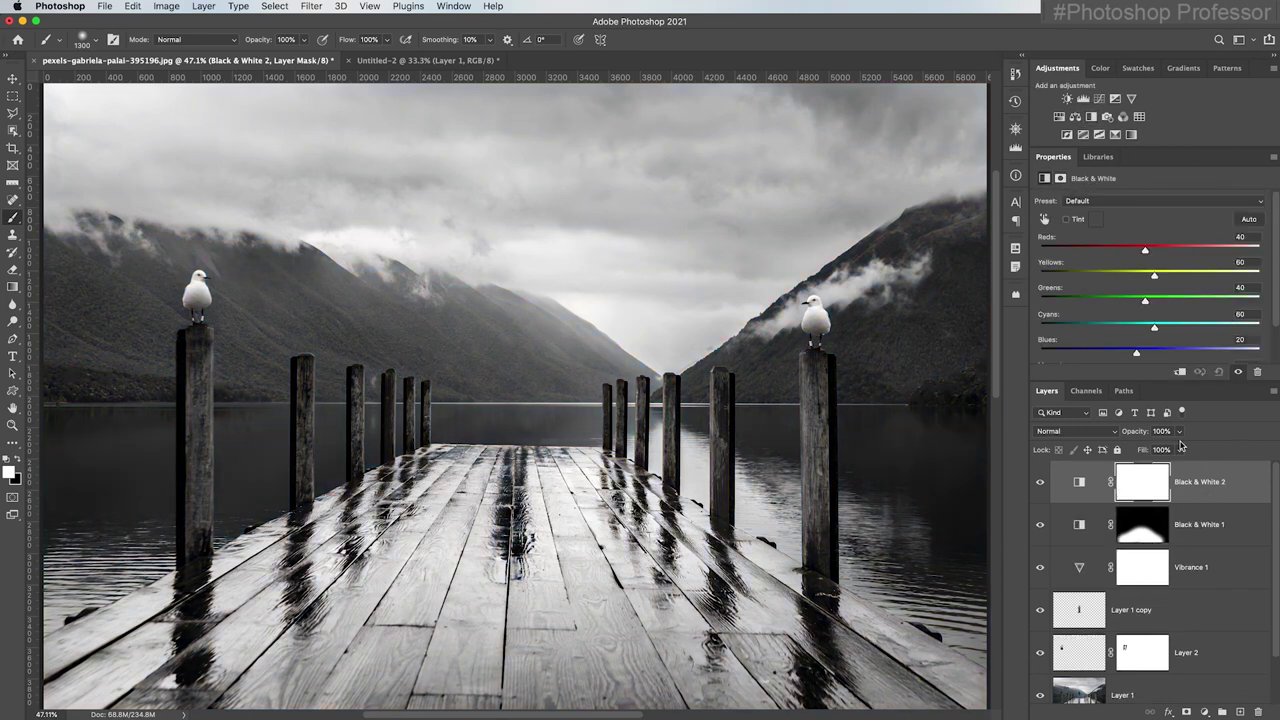
drag(1152, 432, 1108, 432)
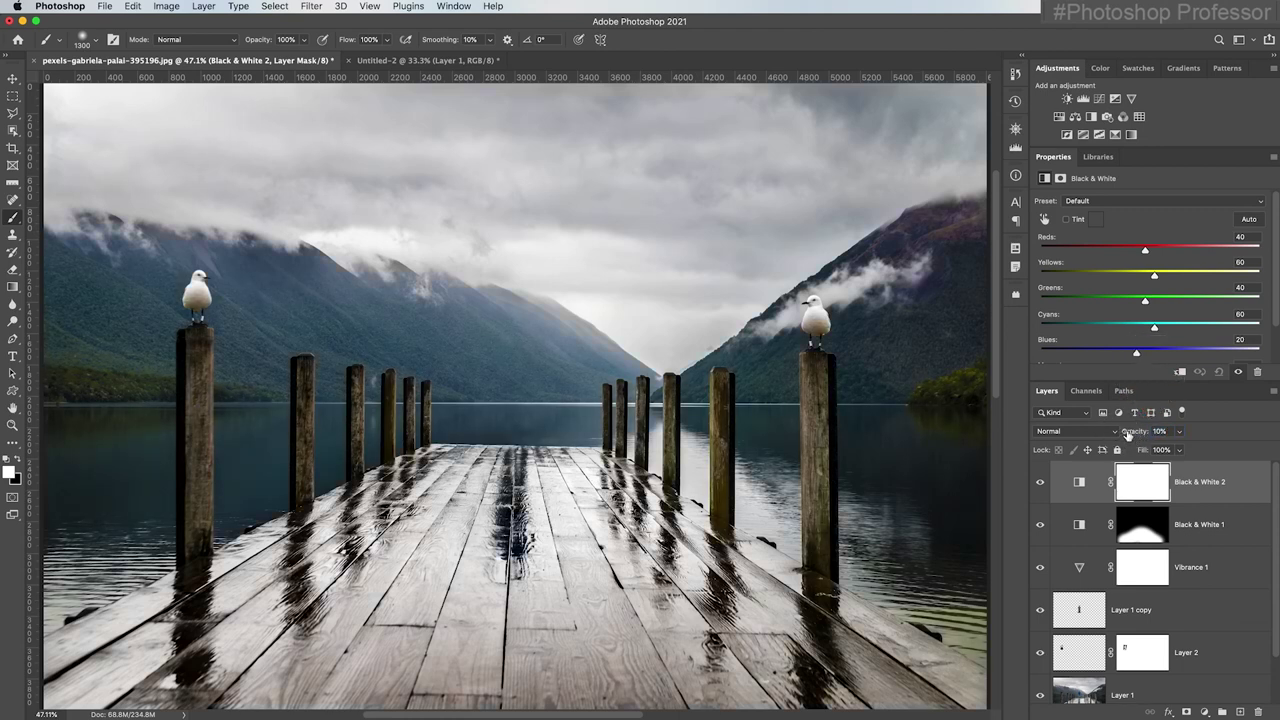
drag(1133, 436, 1172, 436)
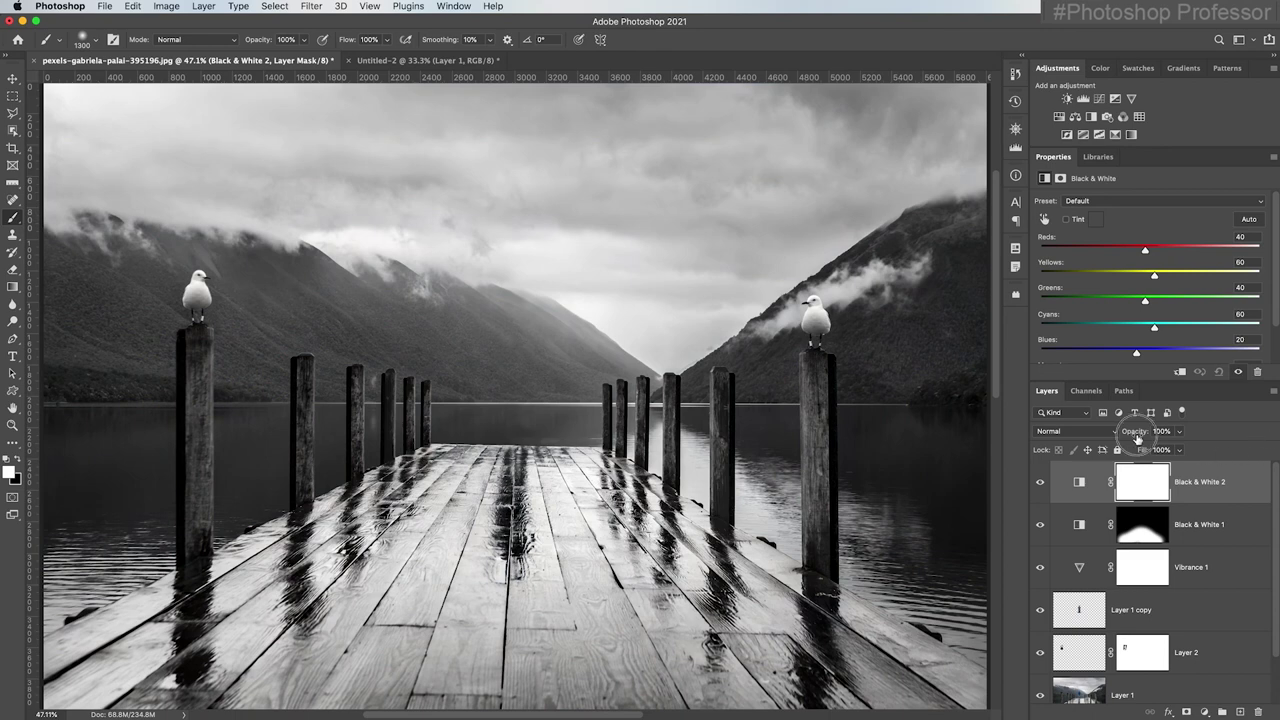
drag(1243, 470, 1258, 712)
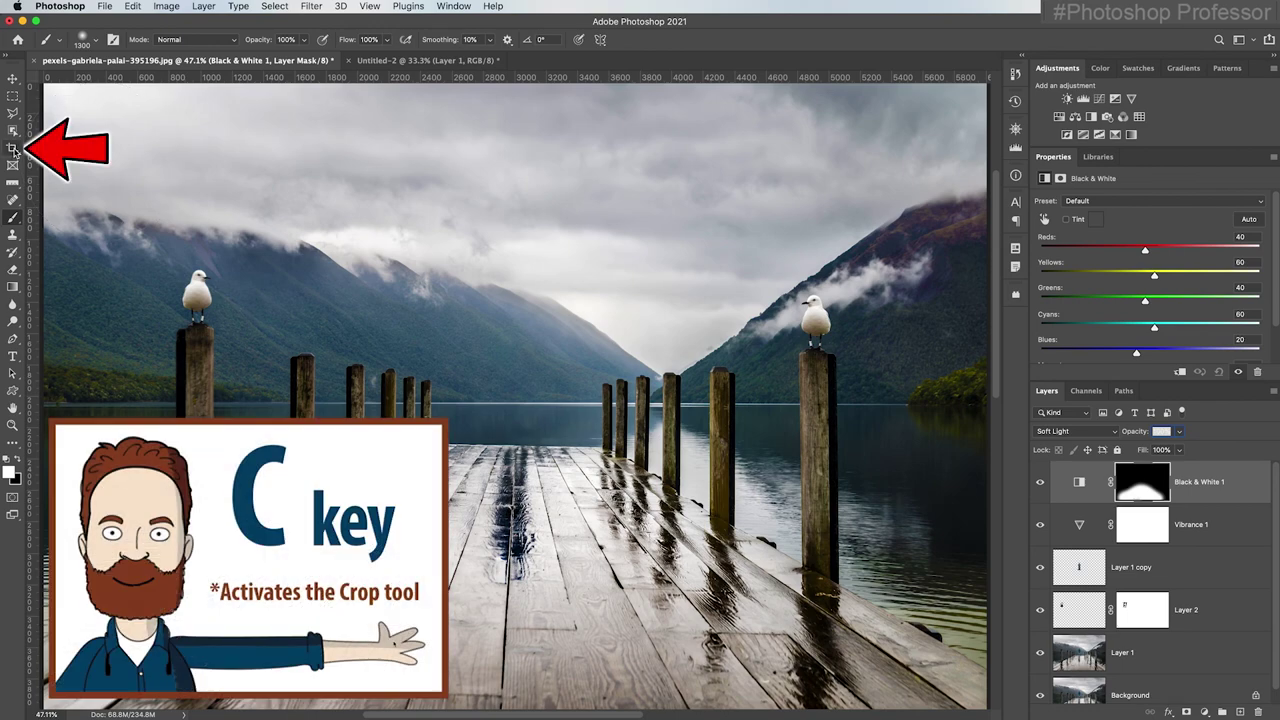
Crop the photo without a fixed ratio to a panorama of about 5876 by 2664 px, keeping both seagulls and fitting it to the window.
key(c)
click(271, 40)
click(100, 41)
key(super+minus)
key(super+minus)
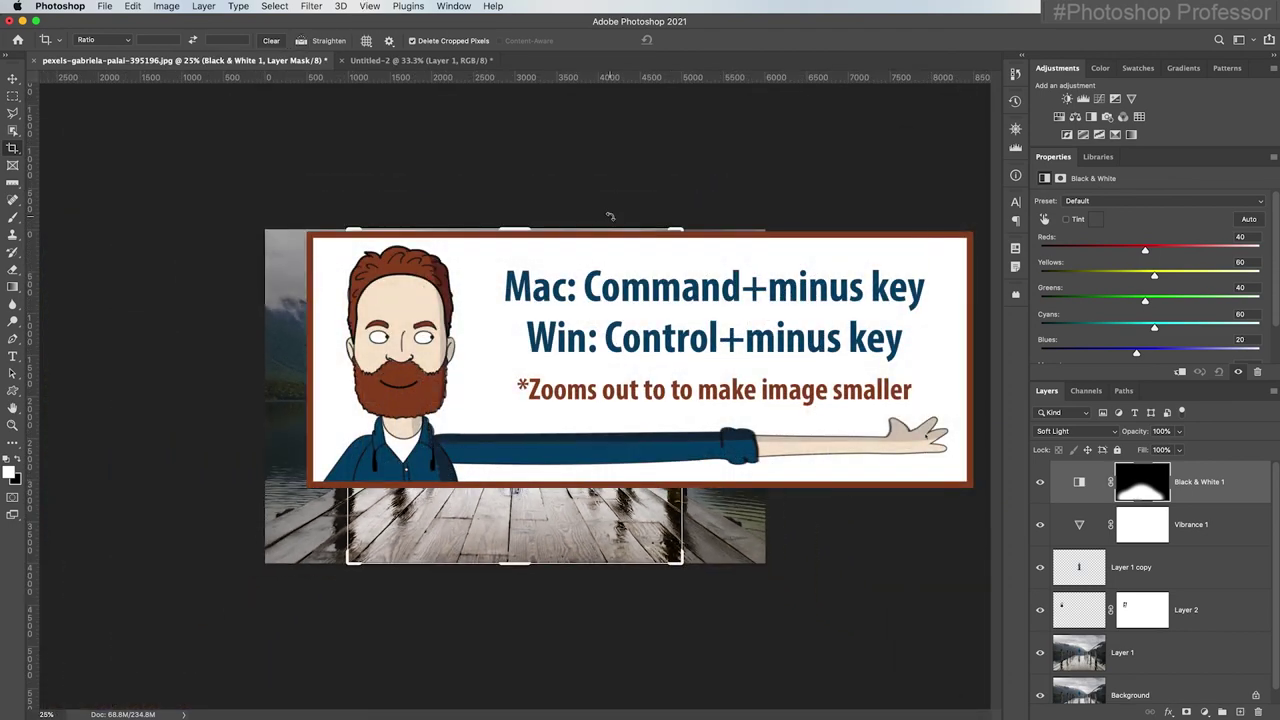
drag(510, 228, 516, 283)
drag(514, 505, 514, 452)
drag(682, 387, 720, 389)
drag(310, 390, 279, 390)
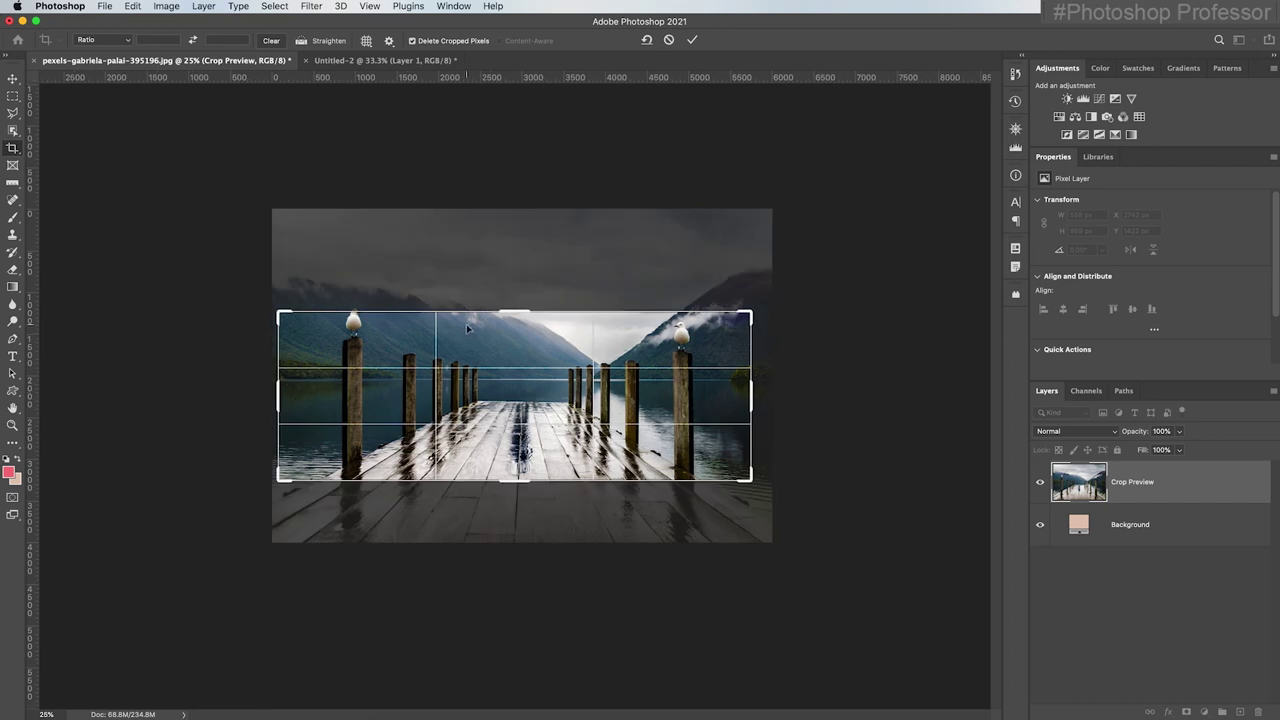
drag(509, 314, 513, 286)
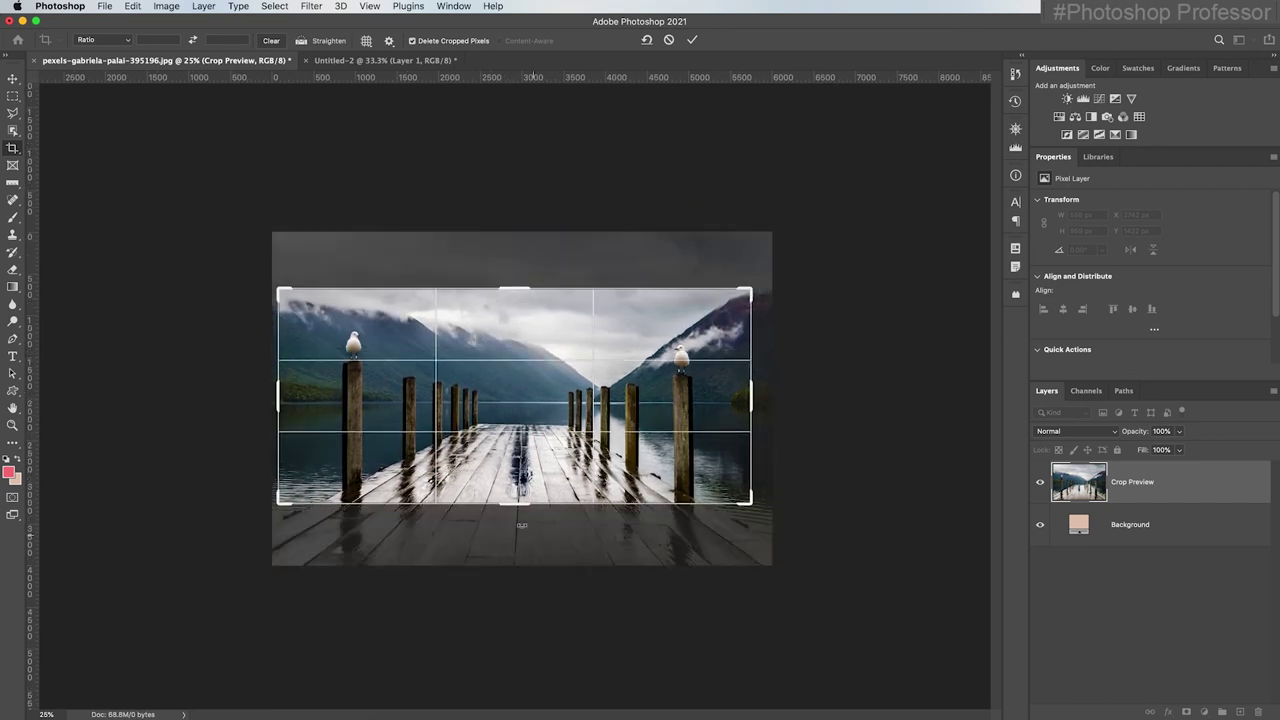
drag(516, 482, 516, 482)
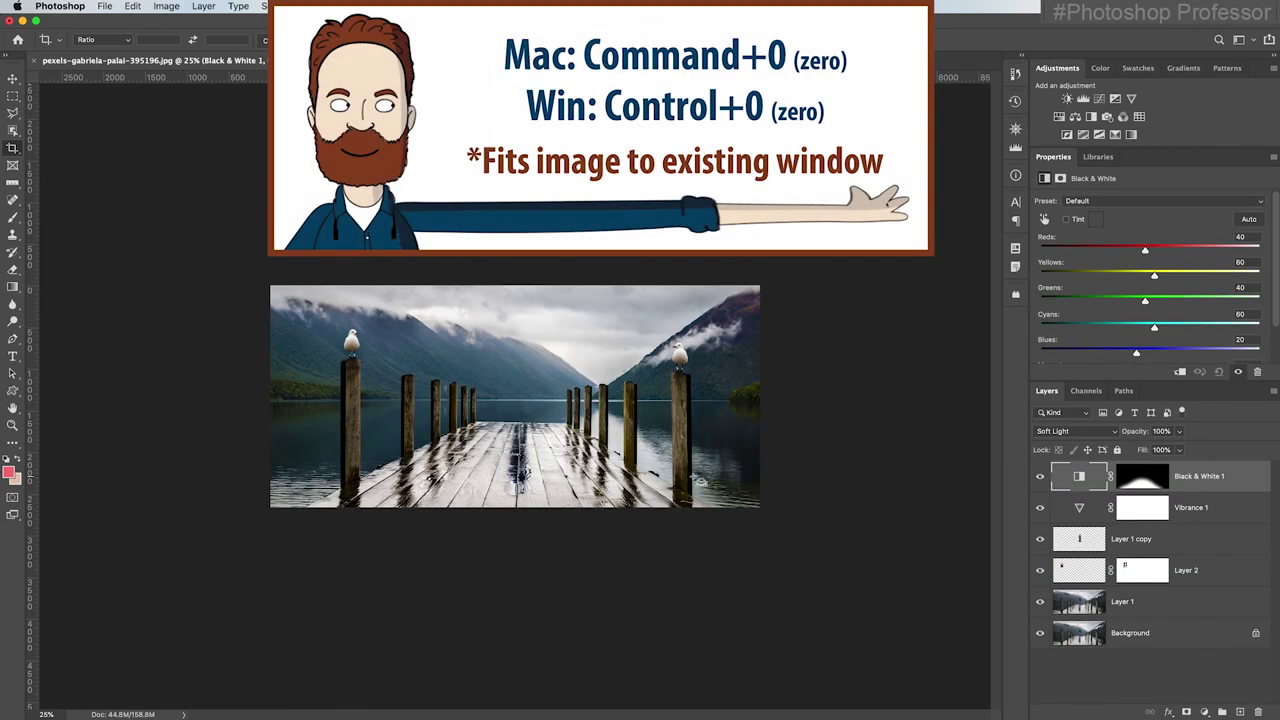
key(super+0)
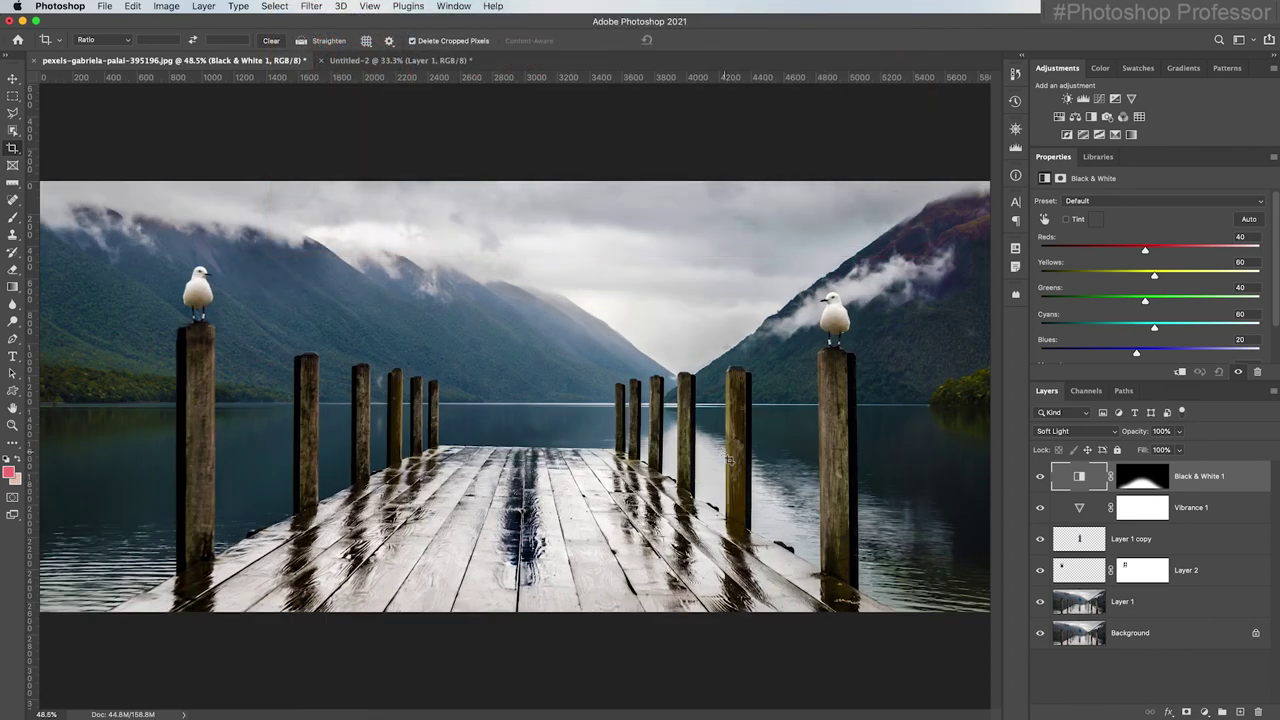
Stamp all layers into a new top layer and remove the small red spot on the dock with a size 30 Spot Healing Brush.
scroll(528, 537, up, 6)
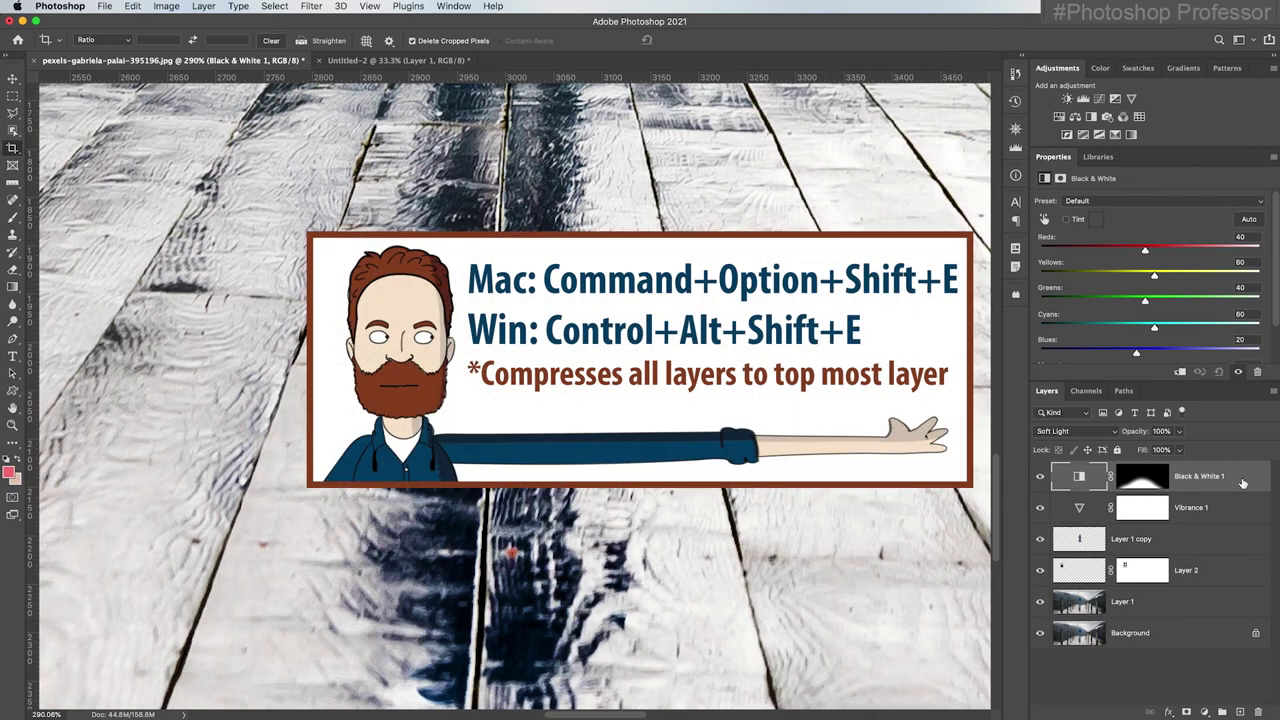
key(super+alt+shift+e)
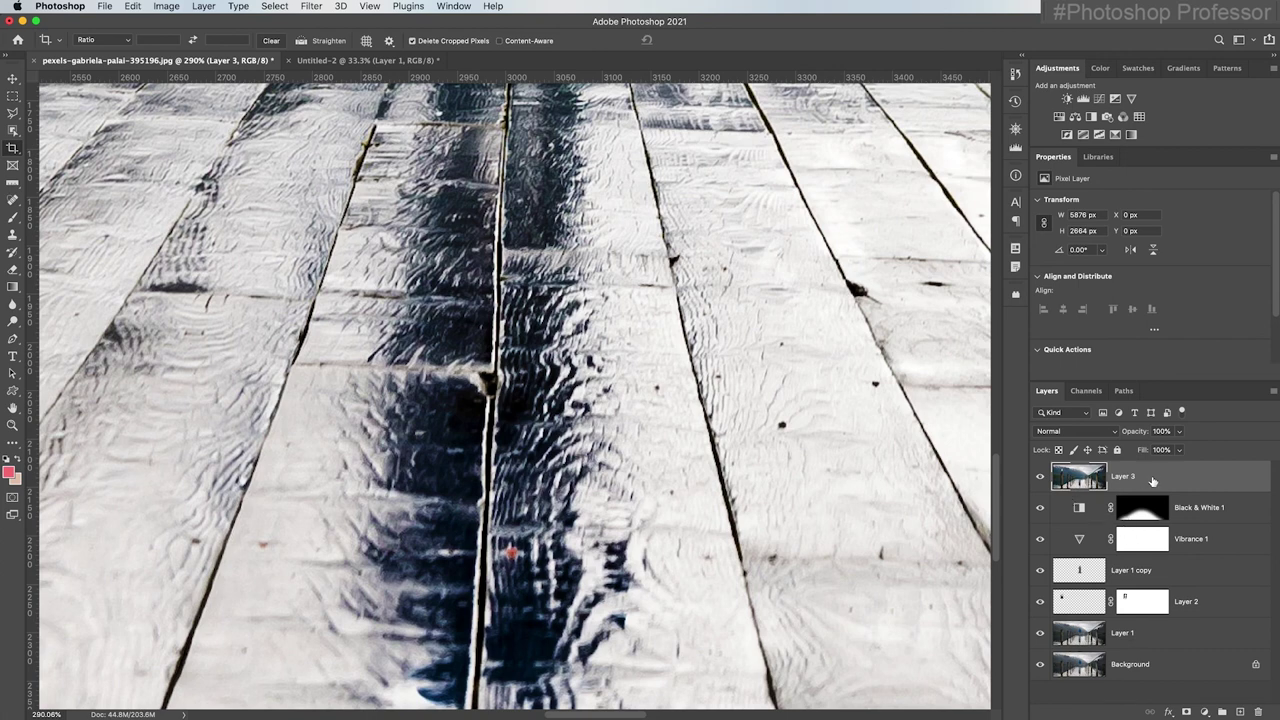
click(14, 201)
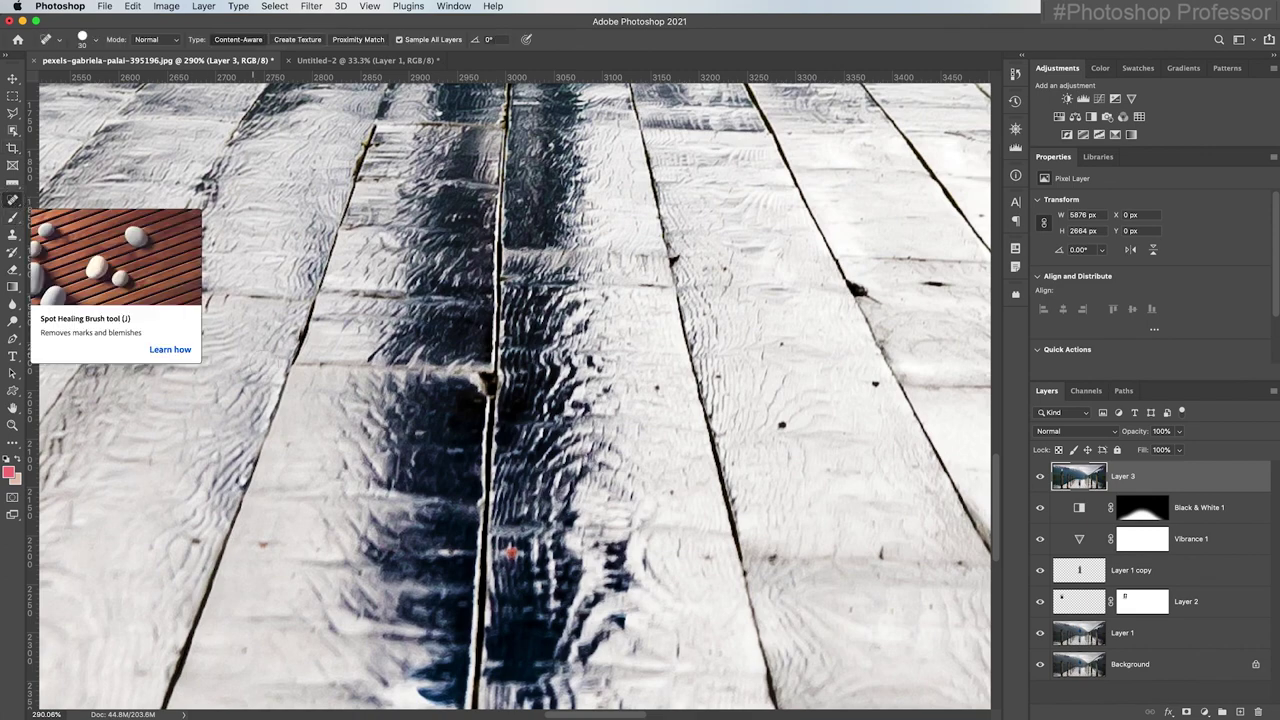
click(510, 552)
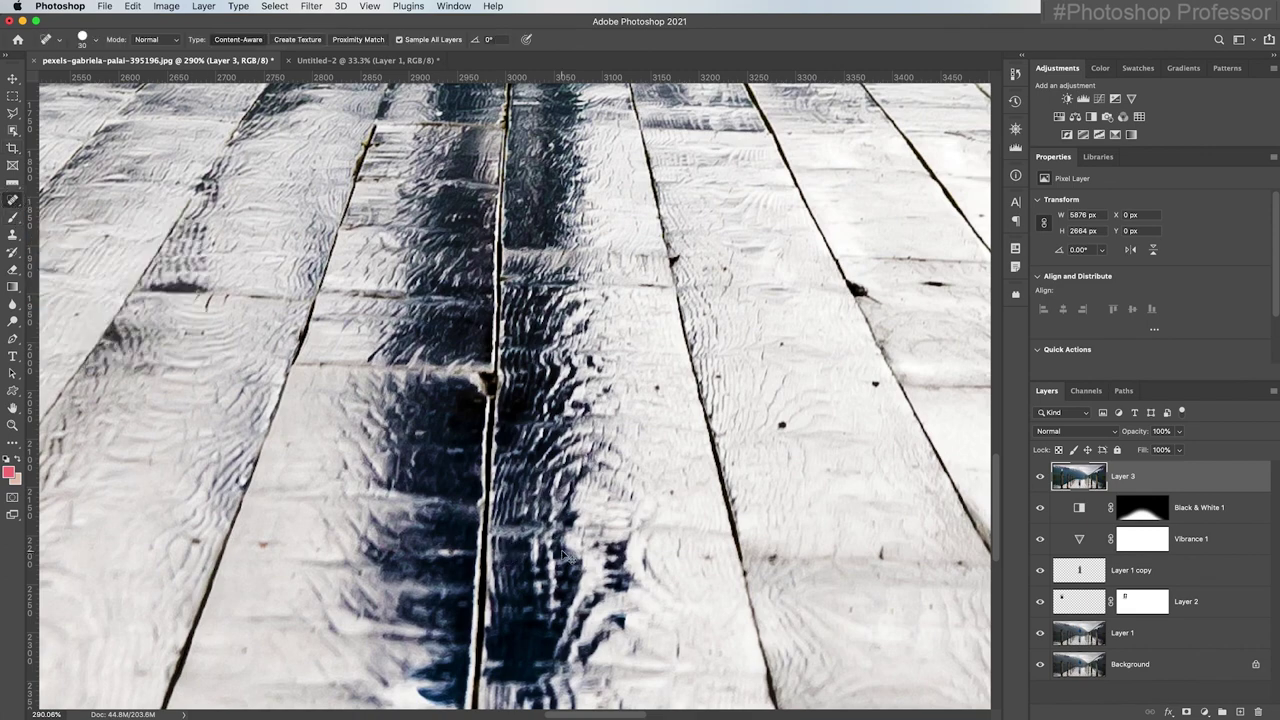
key(super+0)
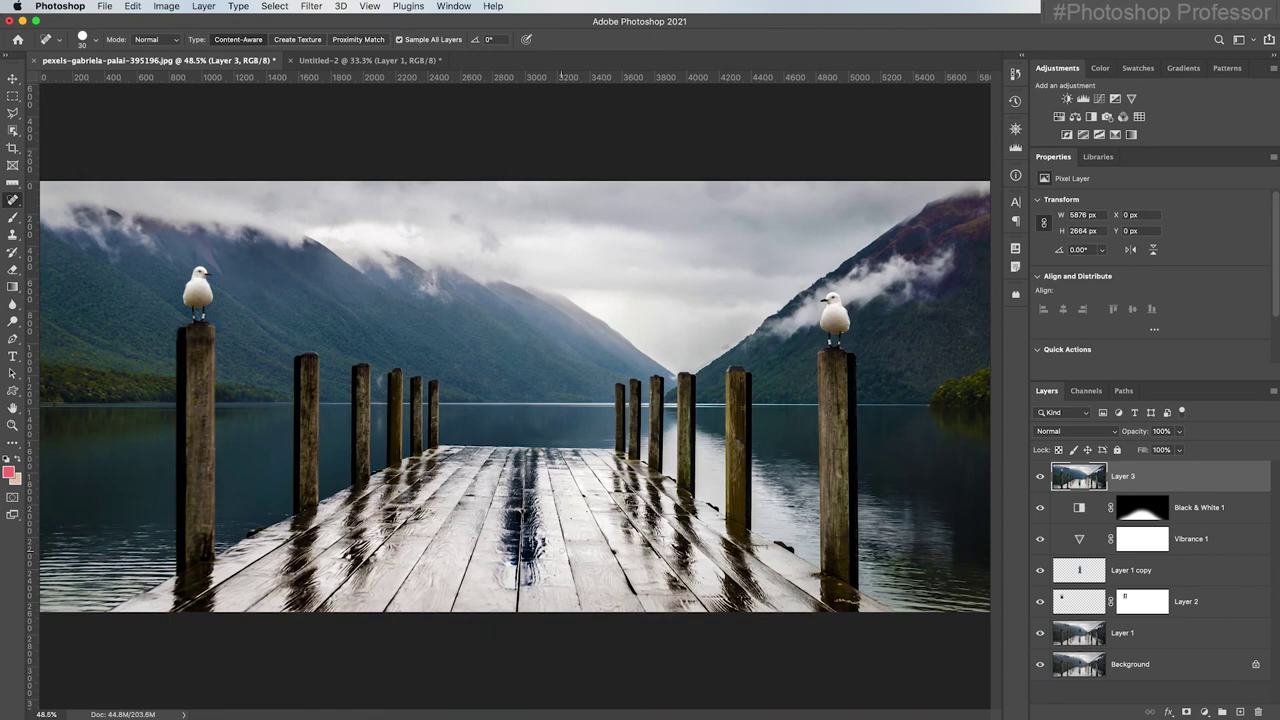
Save the image as a layered Photoshop file in the Week 2 Images folder, appending "b" to the file name before .psd.
click(105, 8)
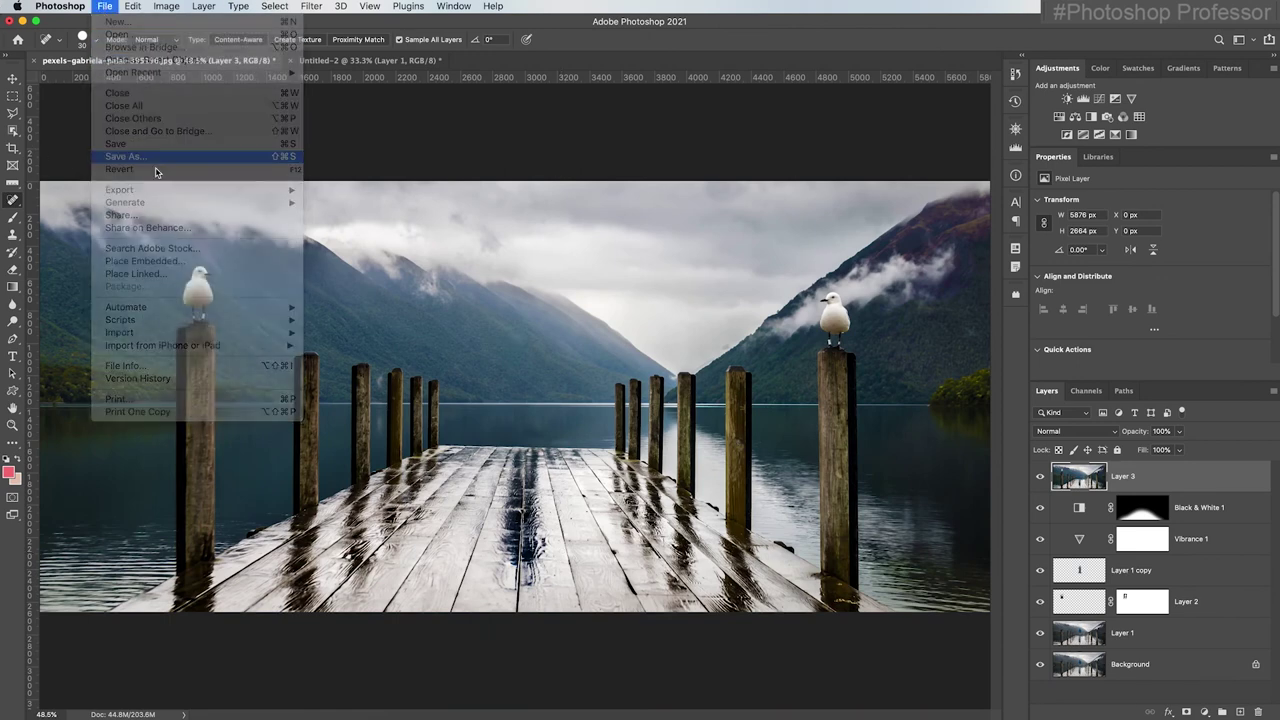
click(149, 165)
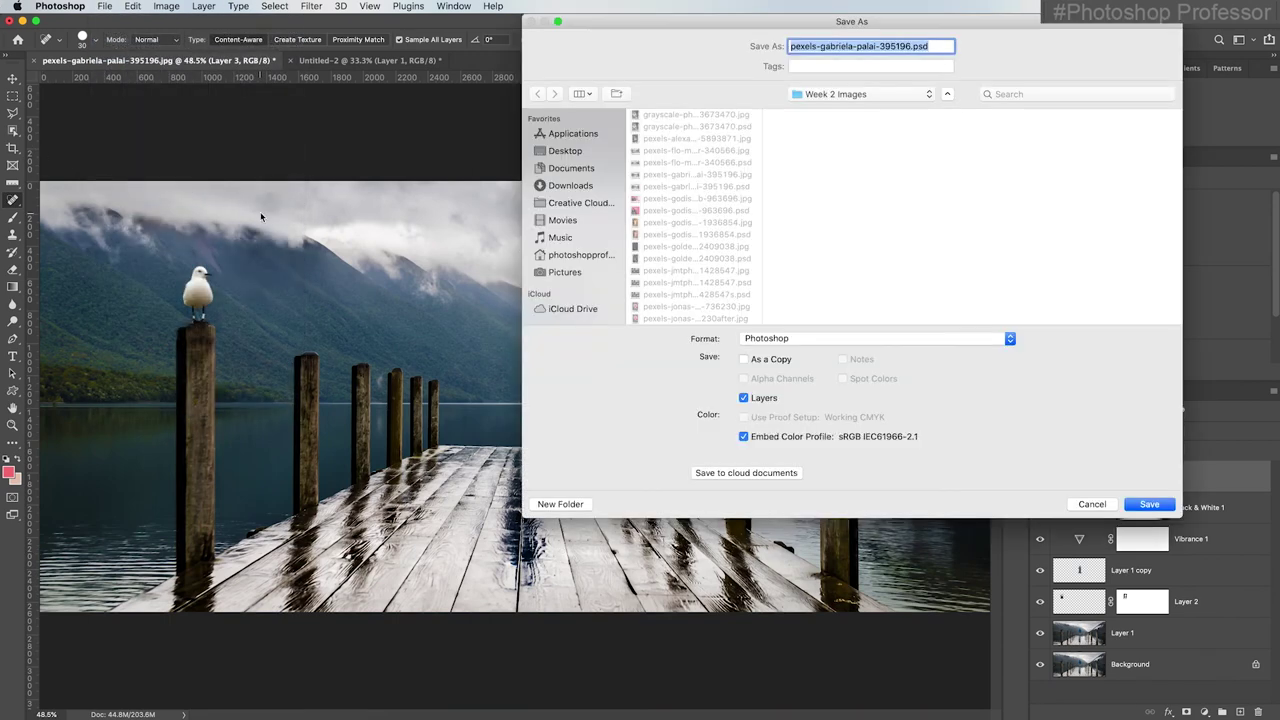
click(910, 46)
text(b)
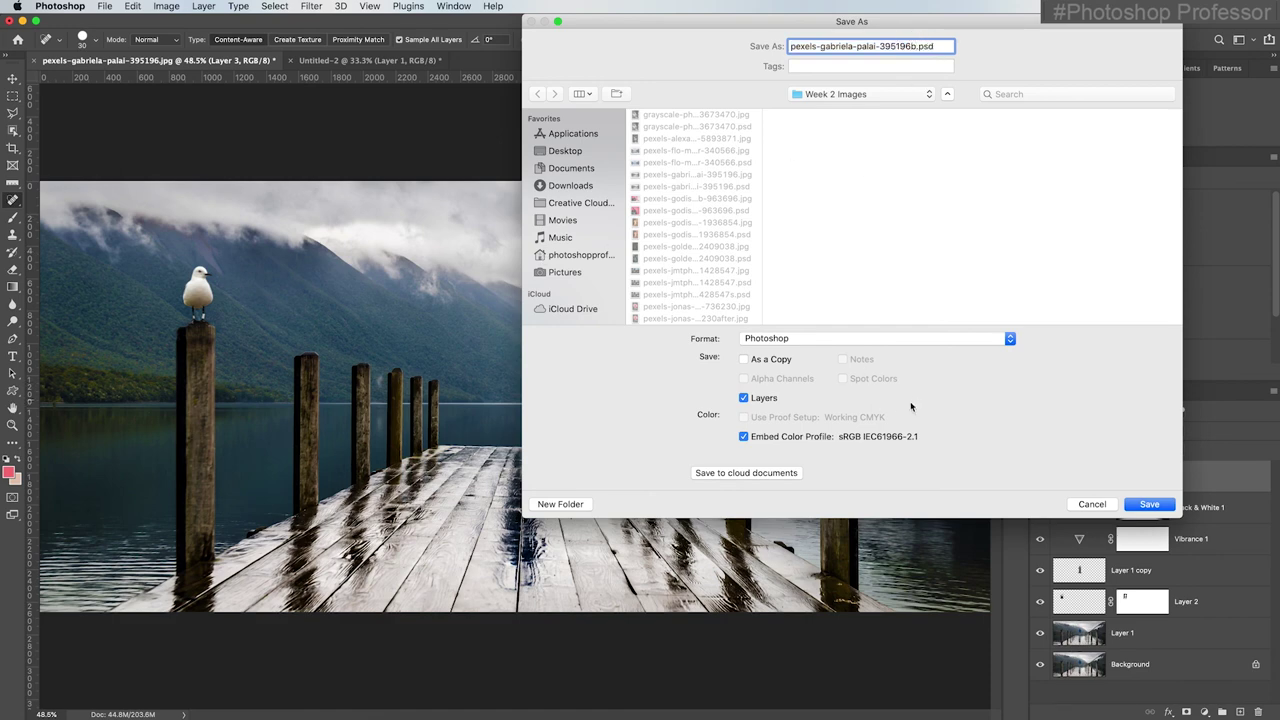
click(1149, 505)
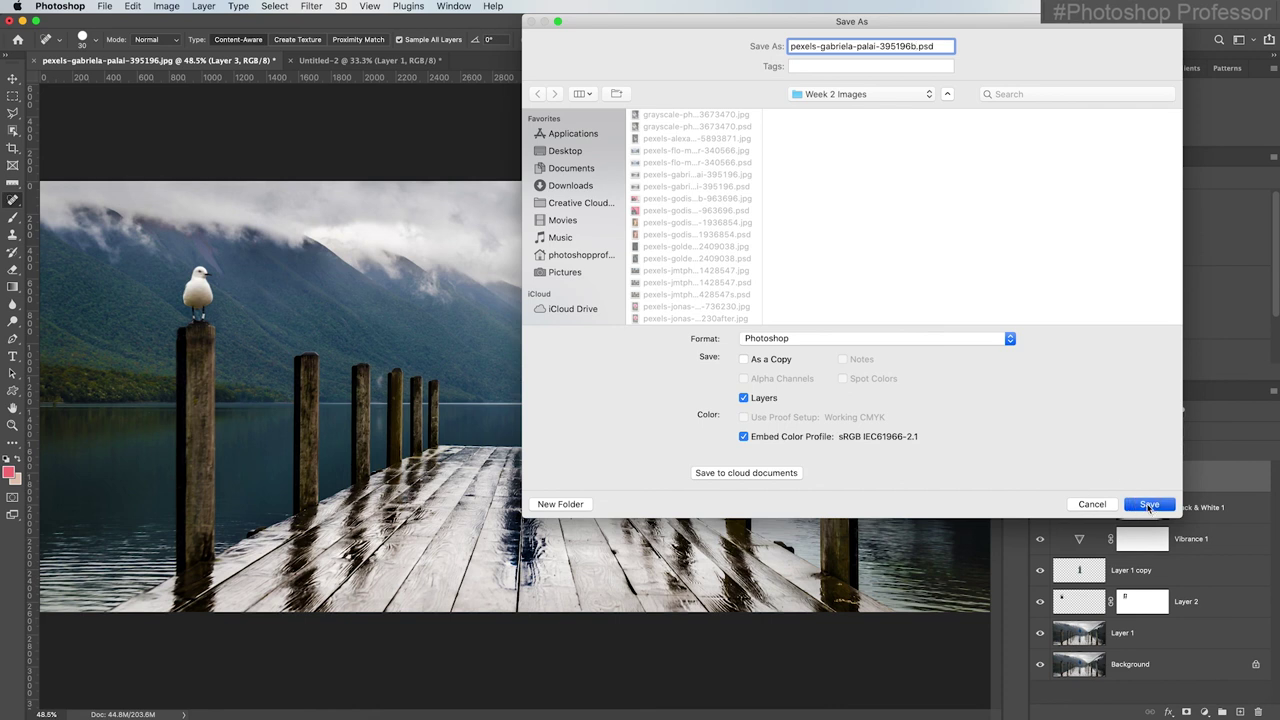